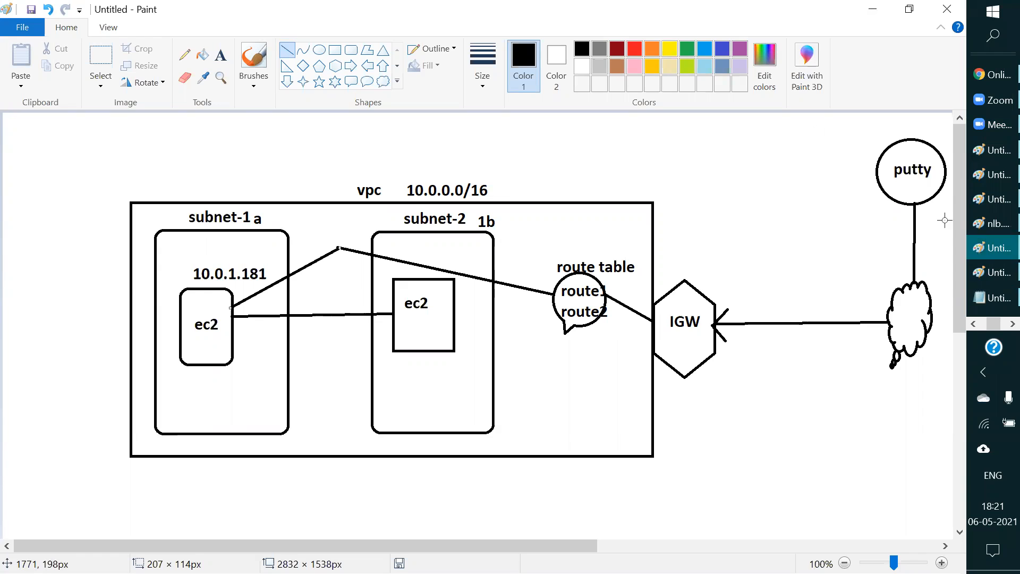
Step: Switch to the Edge browser showing the AWS VPC console and display the Route Tables list
left_click(973, 325)
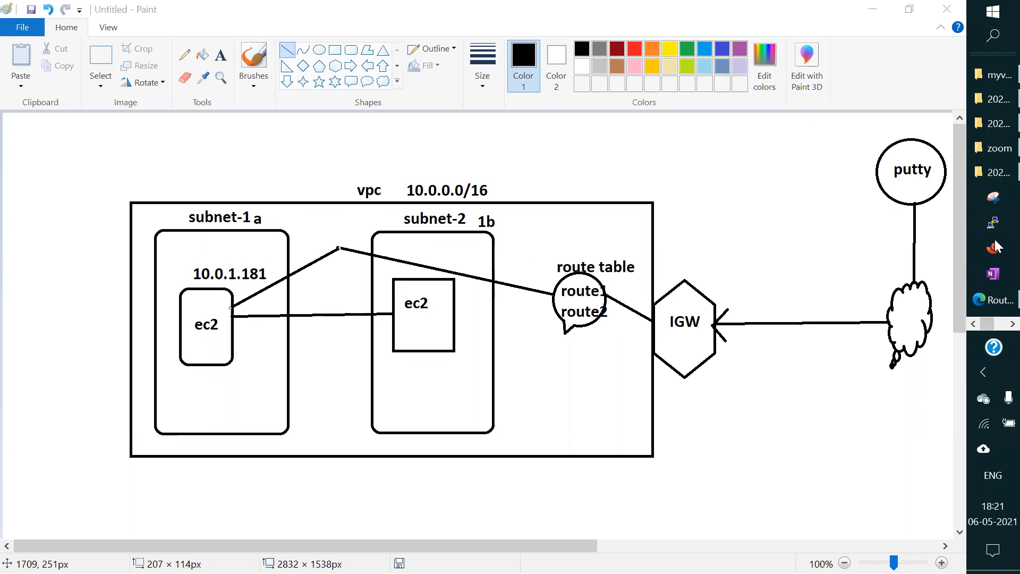
left_click(996, 307)
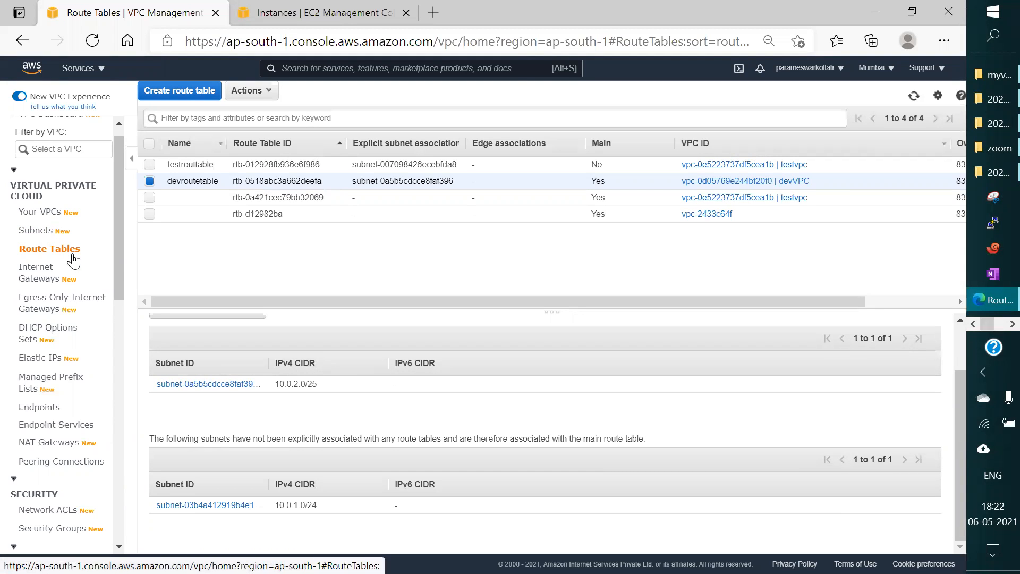
left_click(51, 254)
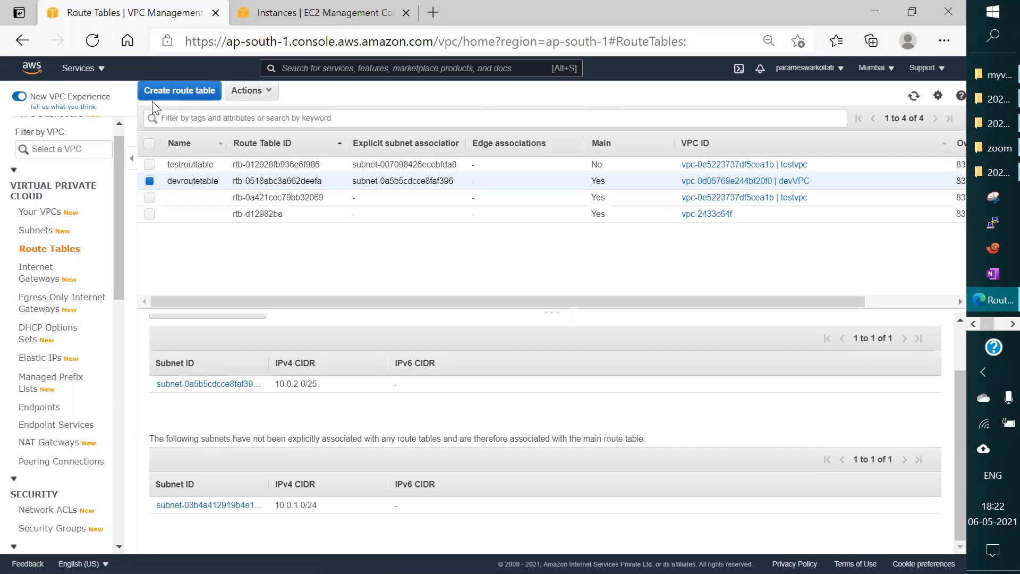
Step: Create a route table named testassociation in the devVPC VPC and return to the route table list
left_click(169, 91)
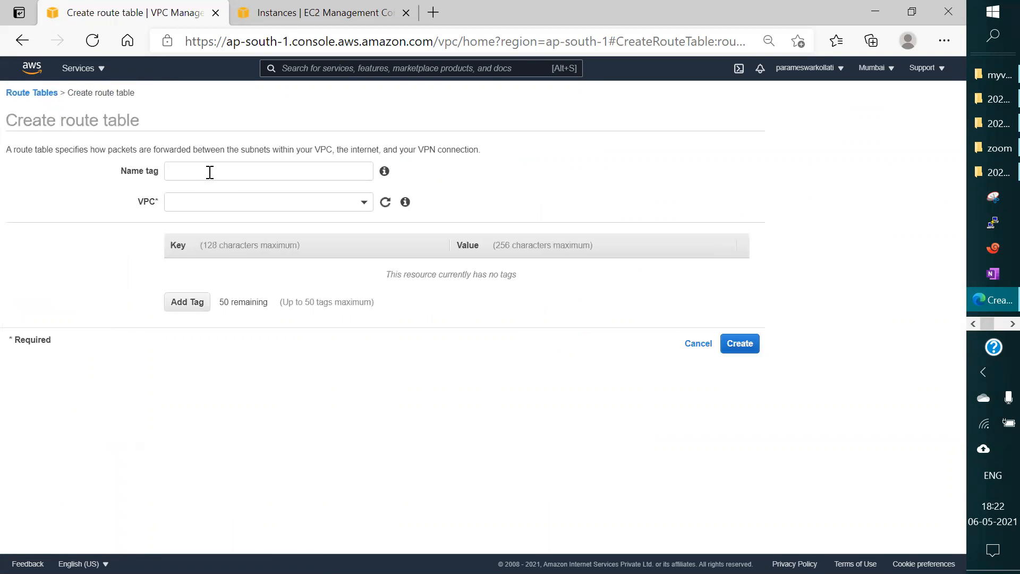
left_click(210, 173)
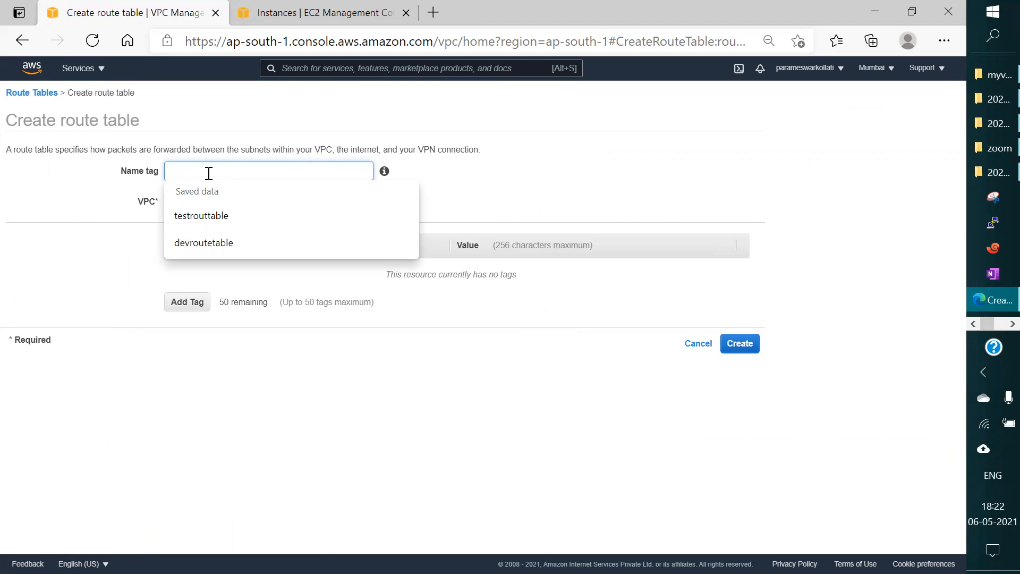
type("test")
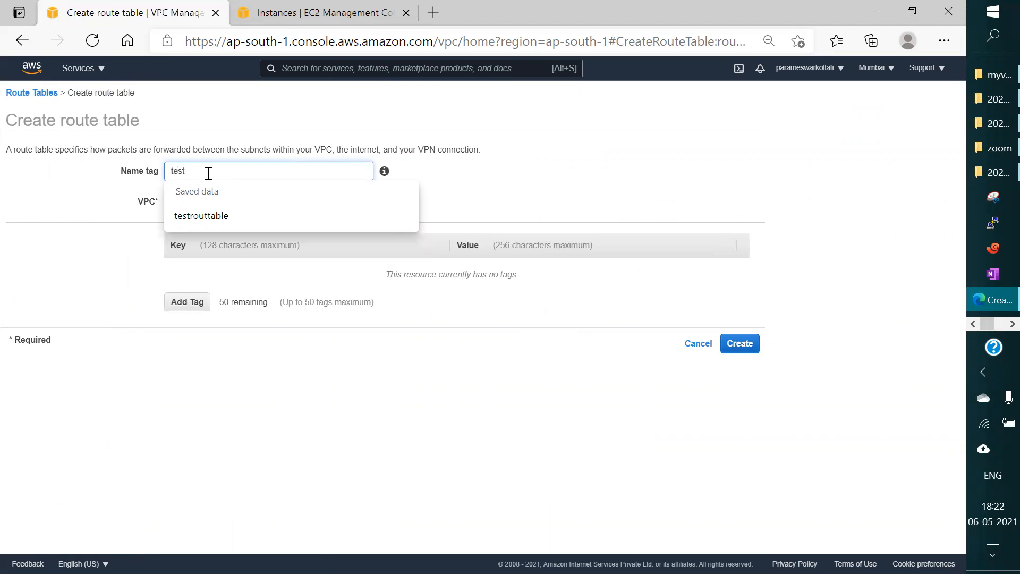
type("assoc")
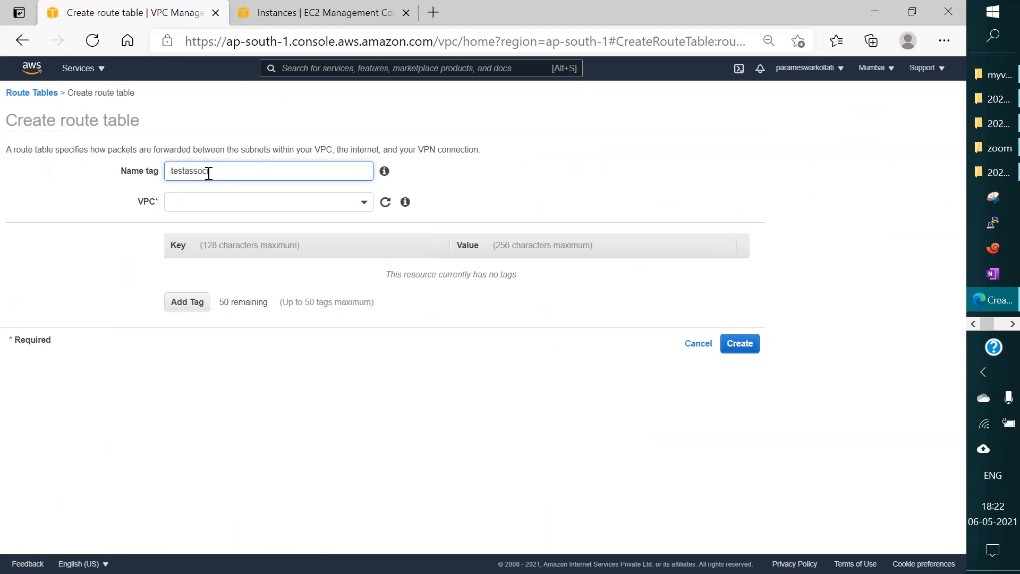
type("iation")
left_click(216, 198)
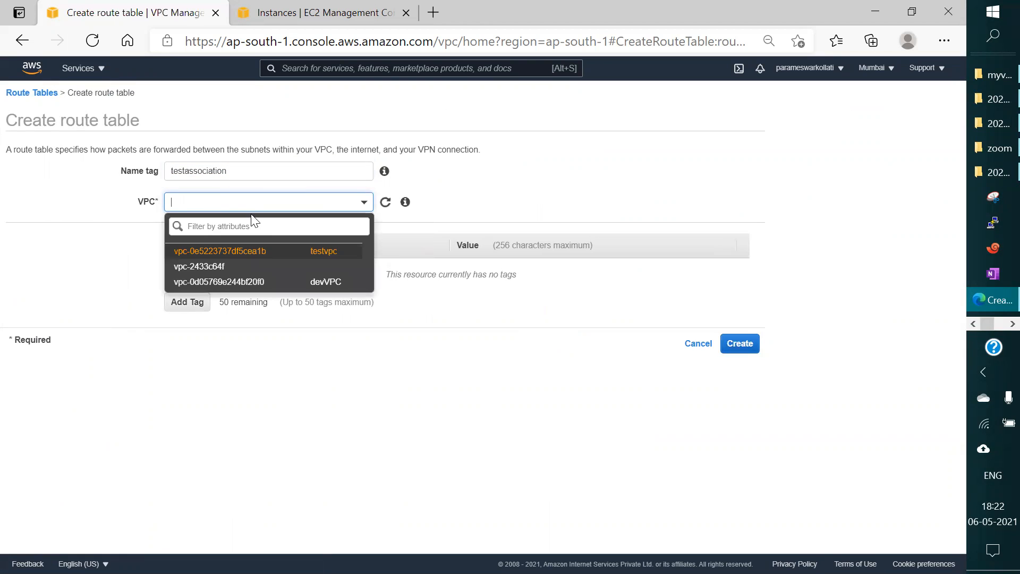
left_click(284, 286)
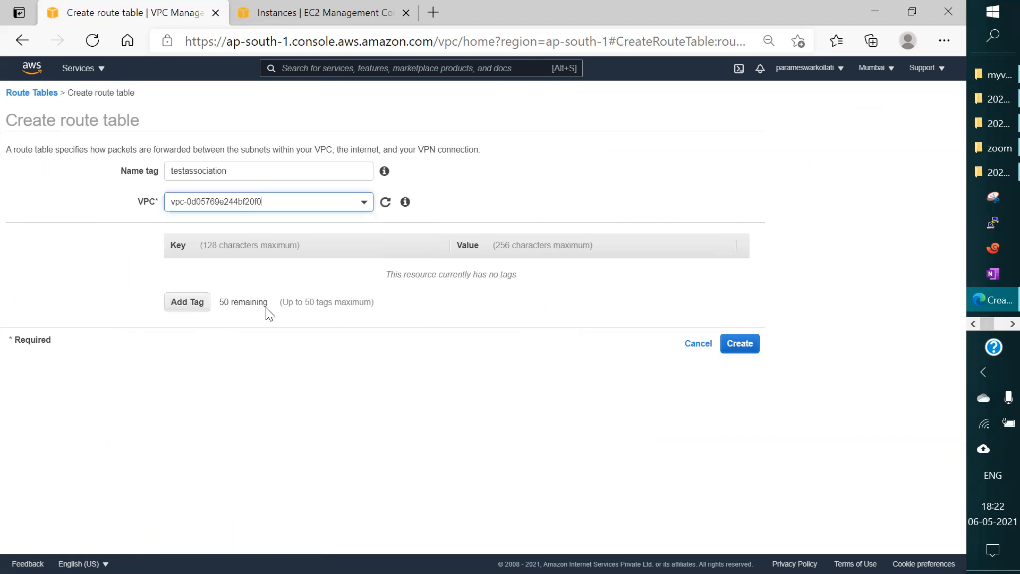
left_click(197, 308)
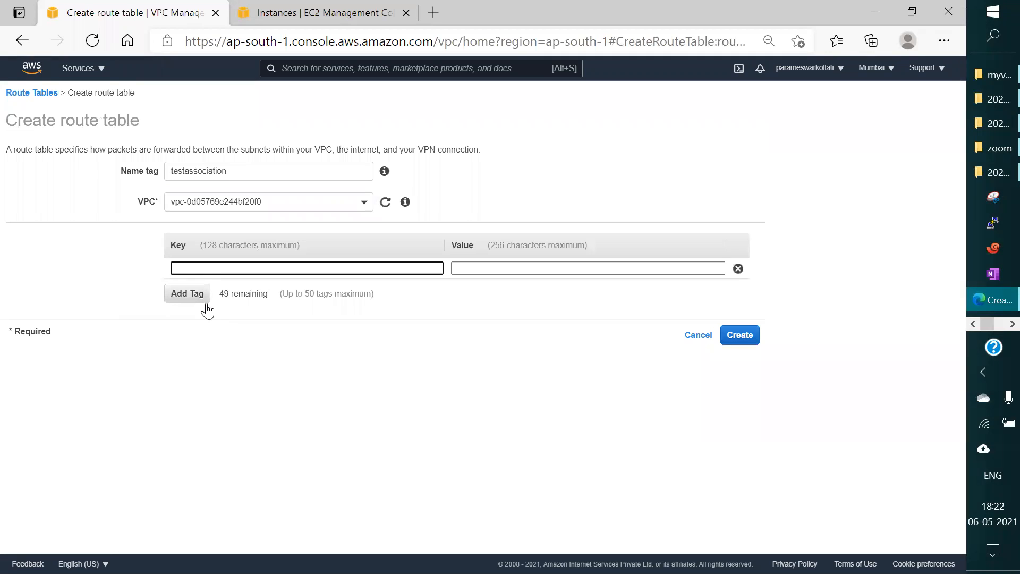
left_click(757, 349)
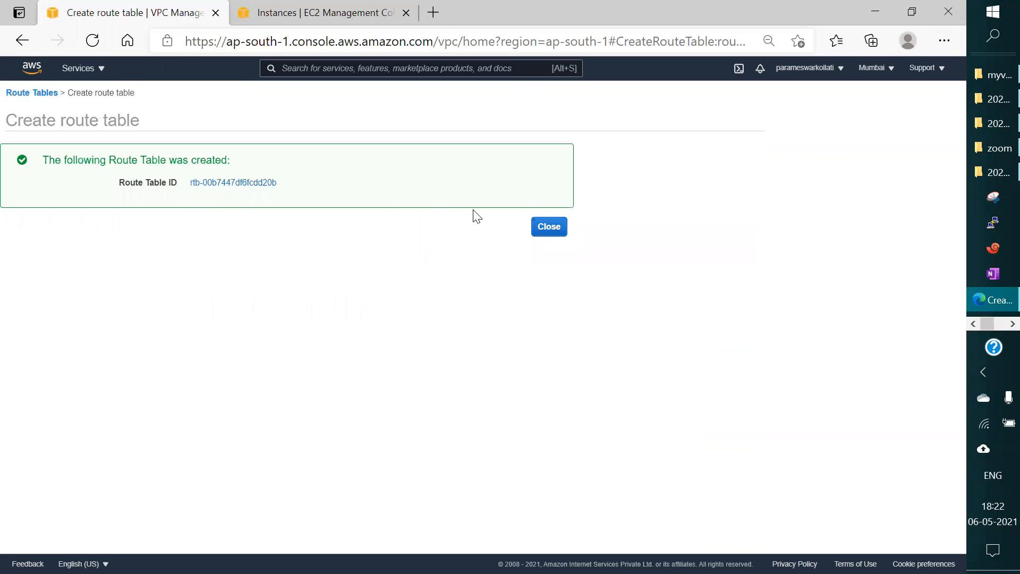
left_click(547, 227)
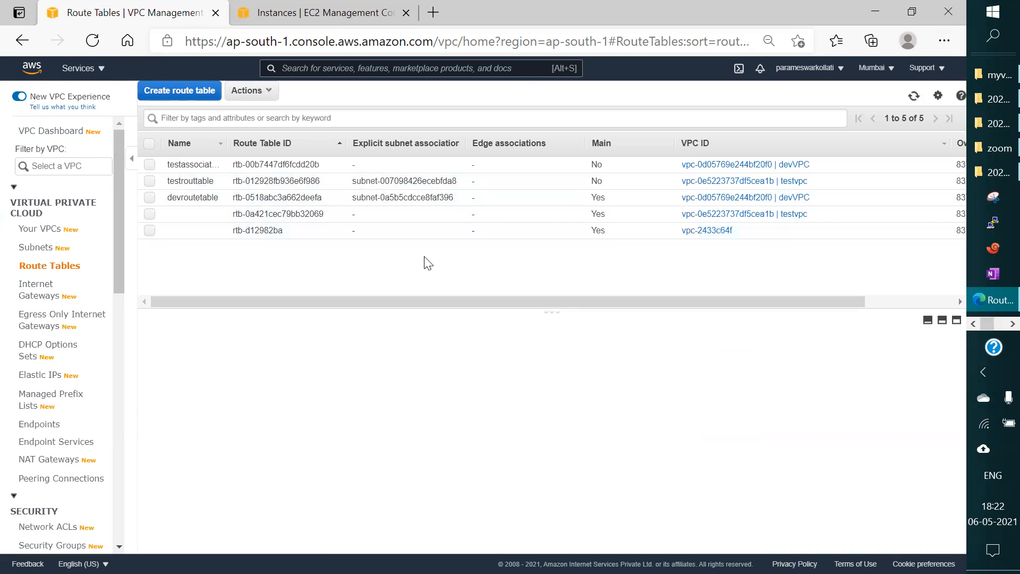
Step: Select the testassociation route table and widen the Name column so full names fit
left_click(349, 162)
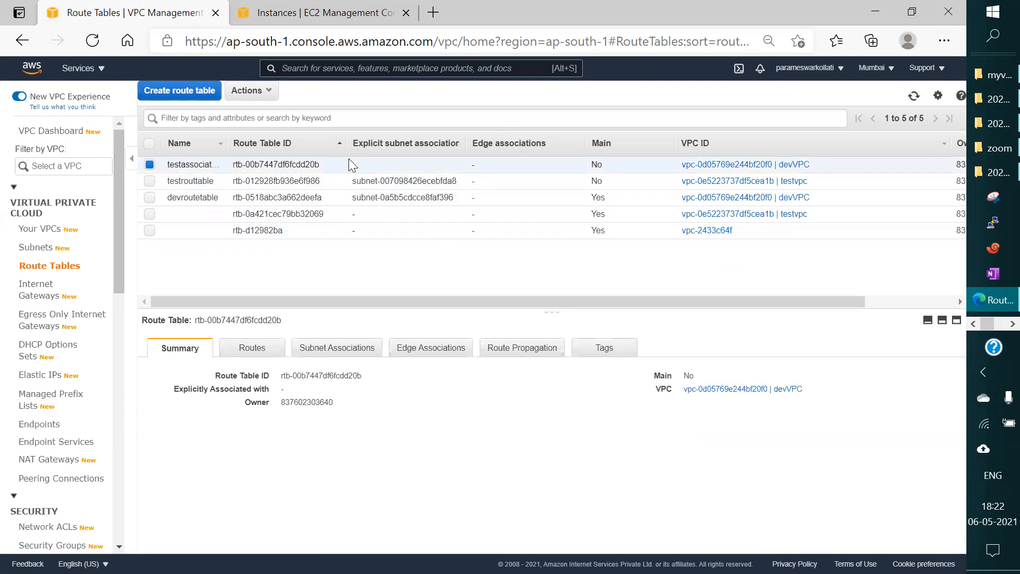
left_click(229, 143)
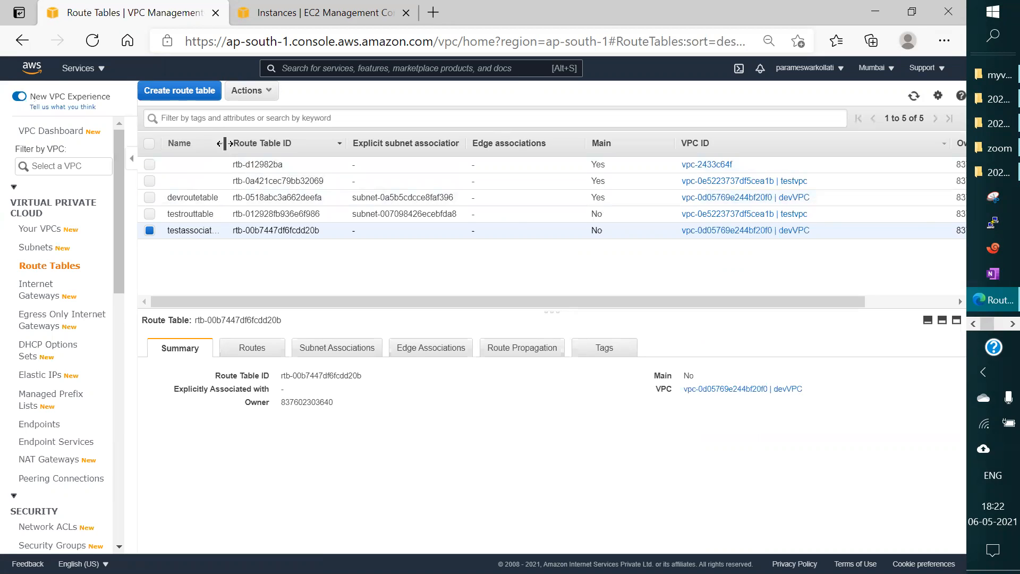
left_click_drag(228, 143, 426, 131)
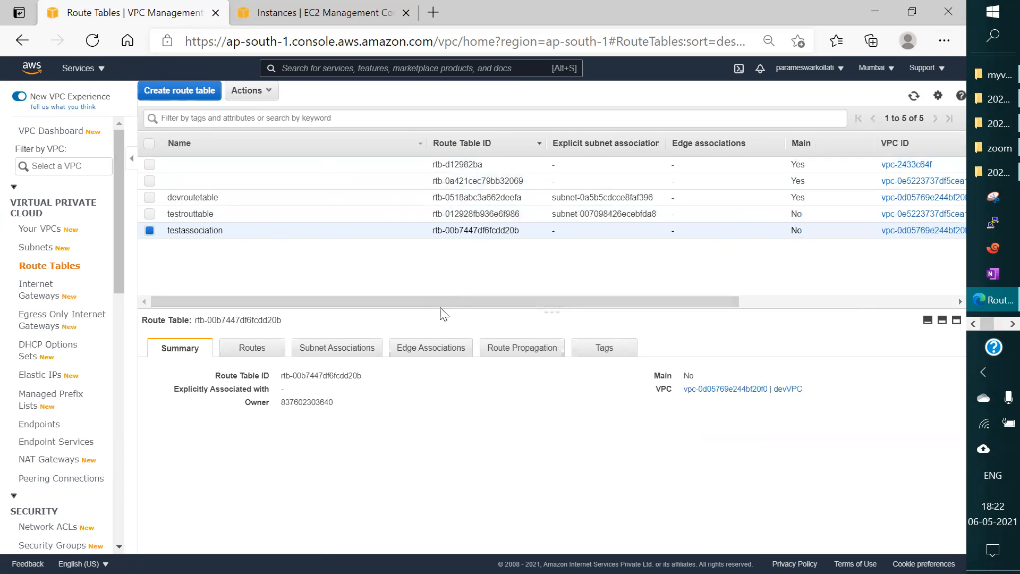
left_click_drag(438, 303, 410, 301)
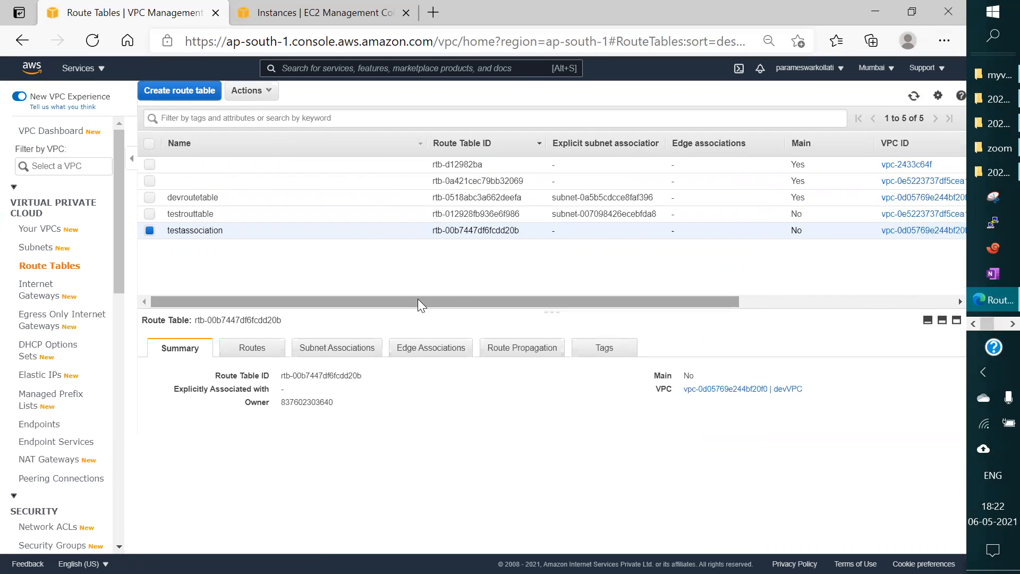
Step: Set testassociation as the main route table of devVPC
left_click(270, 93)
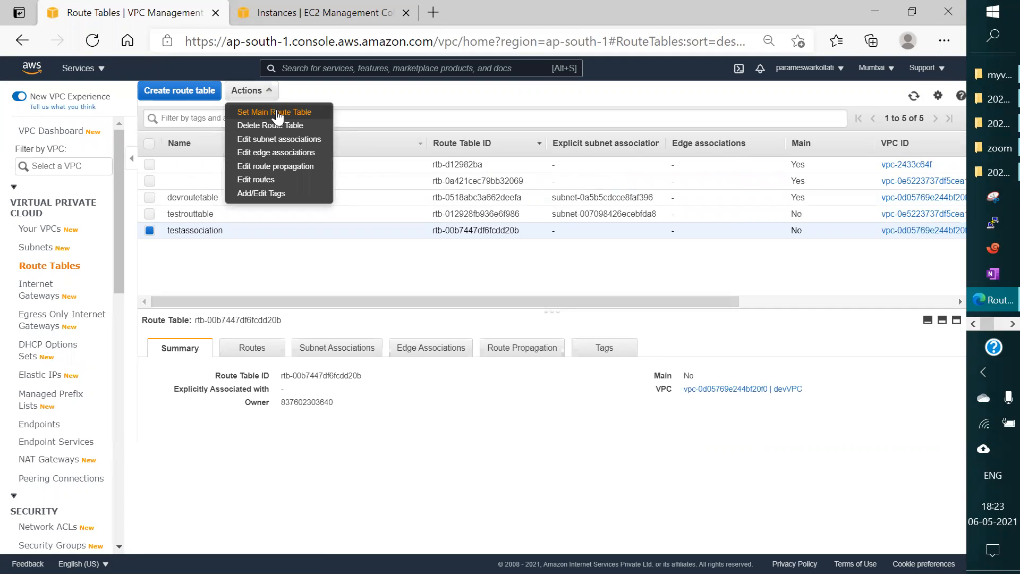
left_click(277, 112)
left_click(813, 353)
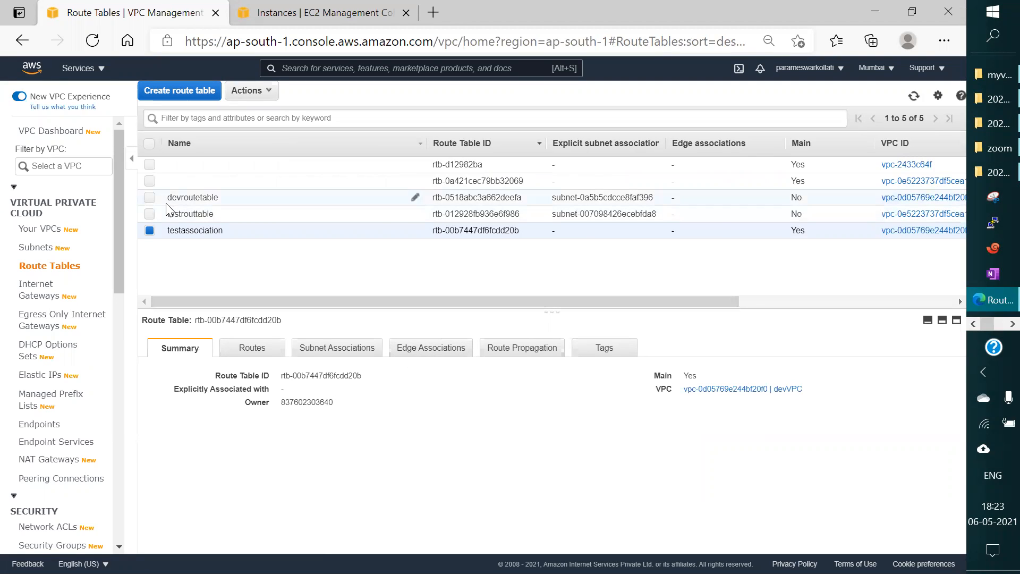
Step: Select only devroutetable and examine its routes
left_click(150, 231)
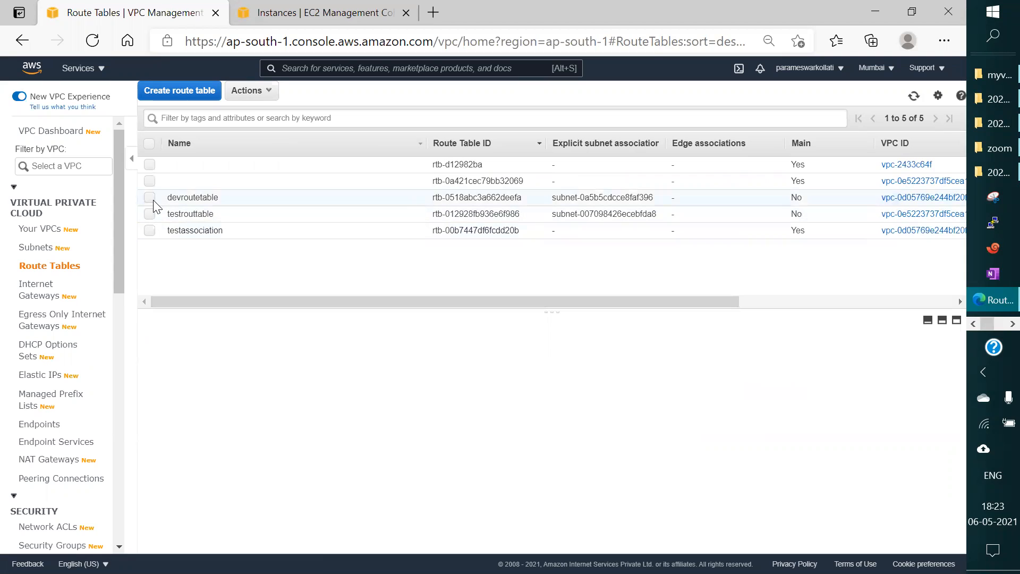
left_click(150, 198)
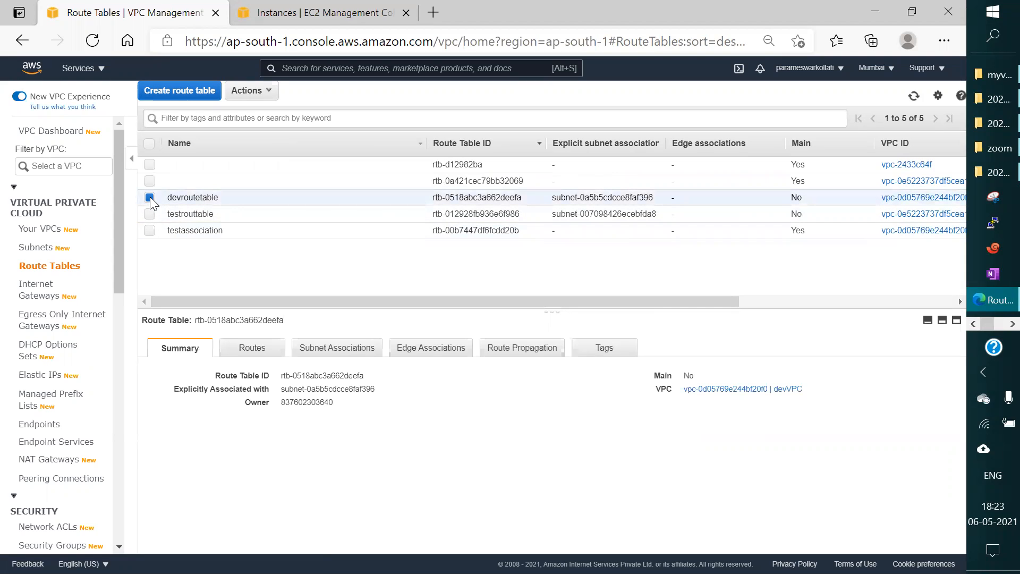
left_click(252, 348)
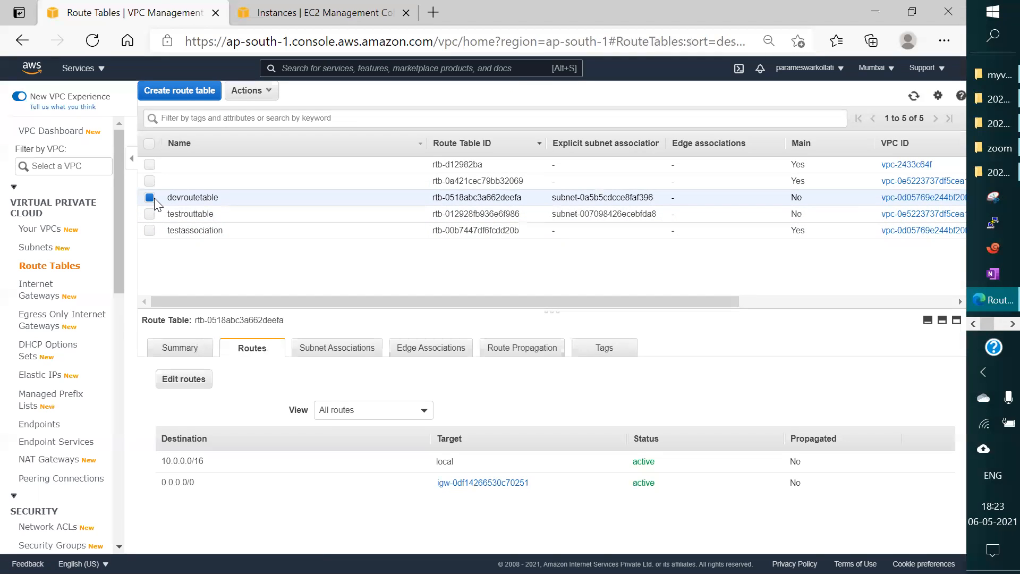
Step: Select only testassociation and examine its routes and subnet associations
left_click(150, 231)
left_click(150, 231)
left_click(150, 230)
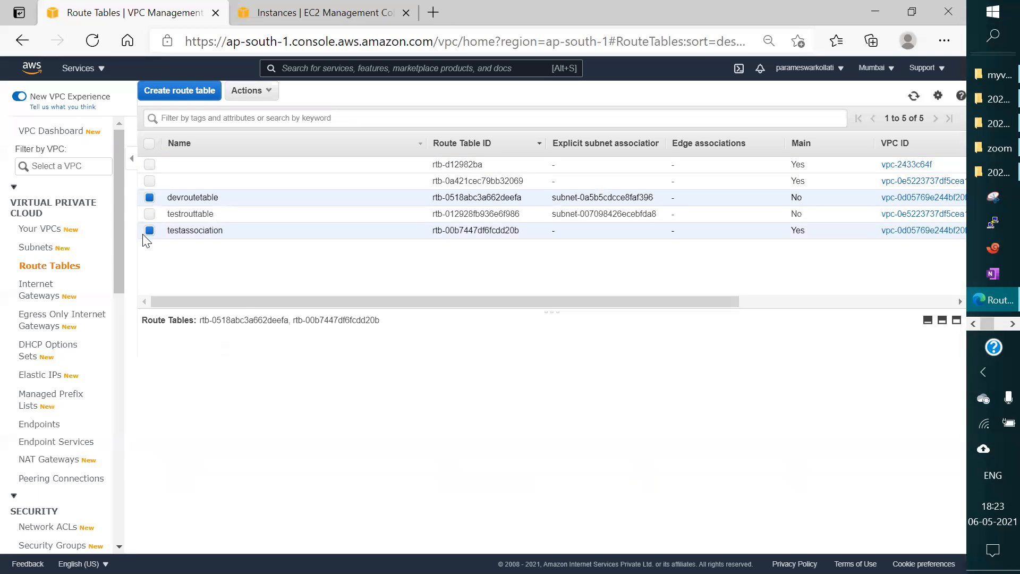
left_click(150, 198)
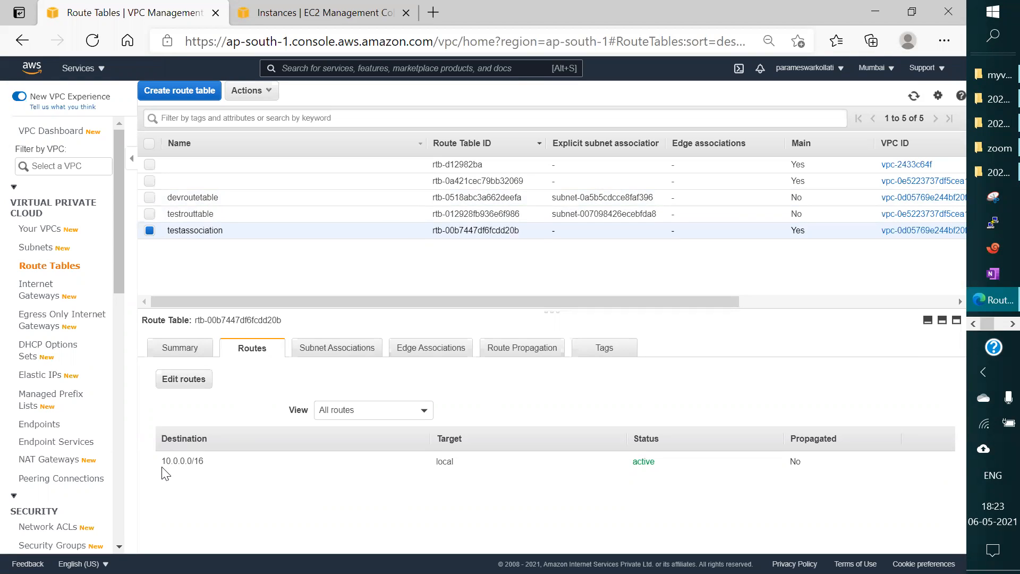
left_click(338, 348)
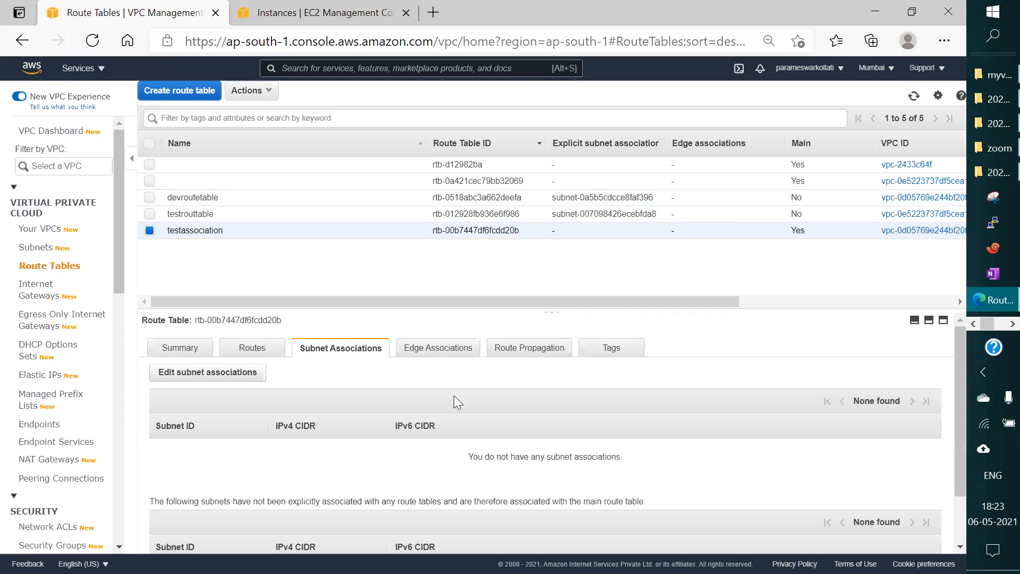
scroll(571, 413, "down", 1)
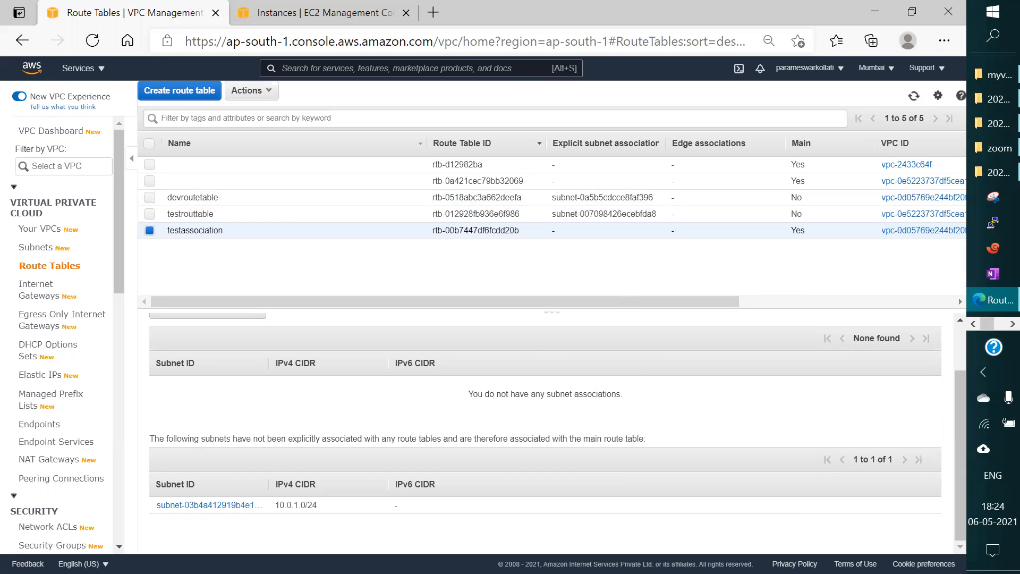
Step: Remove subnet2 (10.0.2.0/25) from the subnet associations of devroutetable and save
left_click(149, 231)
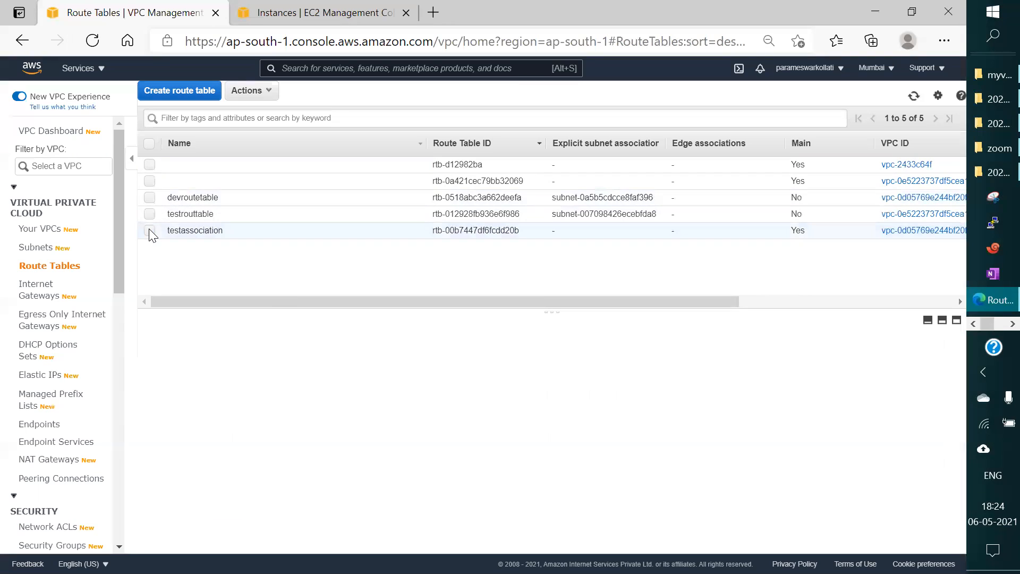
left_click(150, 200)
scroll(321, 387, "down", 3)
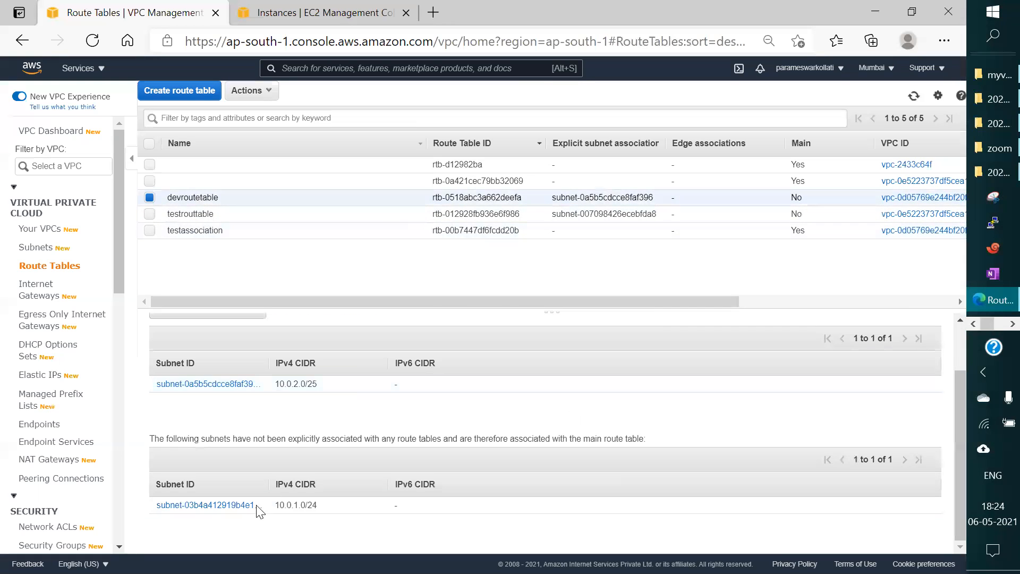
scroll(207, 431, "up", 2)
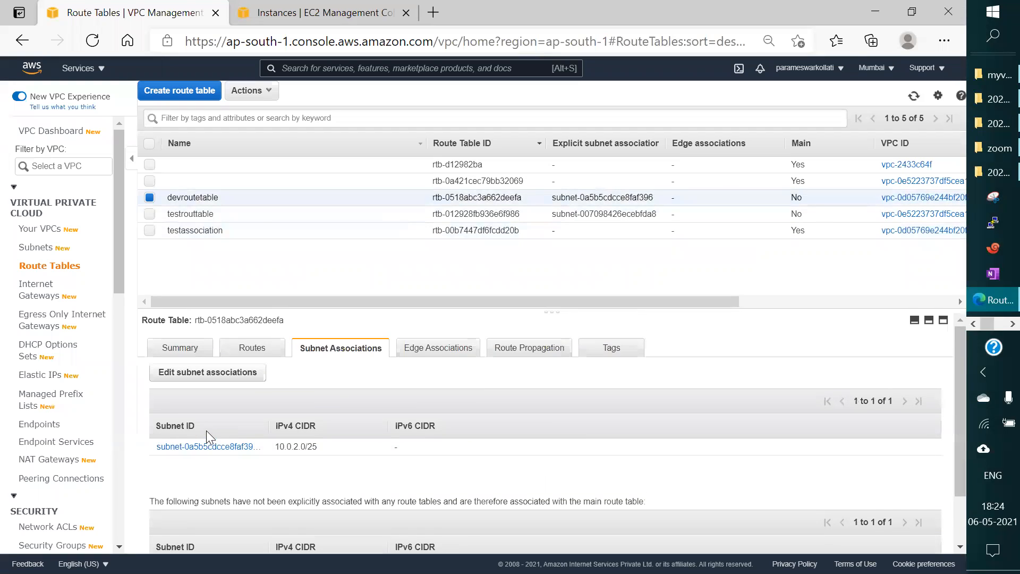
left_click(216, 378)
left_click(189, 304)
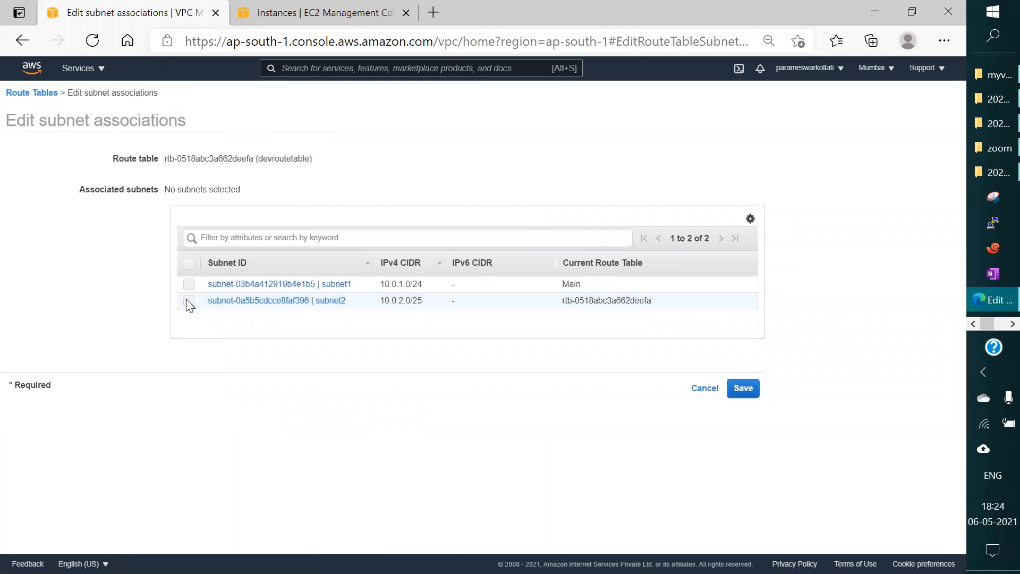
left_click(743, 389)
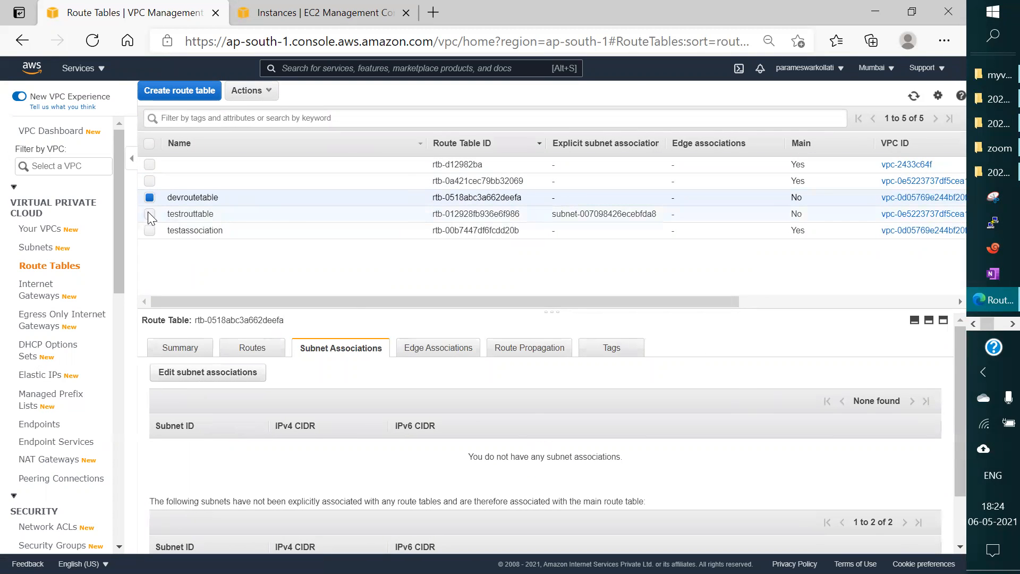
Step: Check the subnet associations of devroutetable and each subnet's current route table, then return to the route table list without editing
scroll(370, 355, "down", 2)
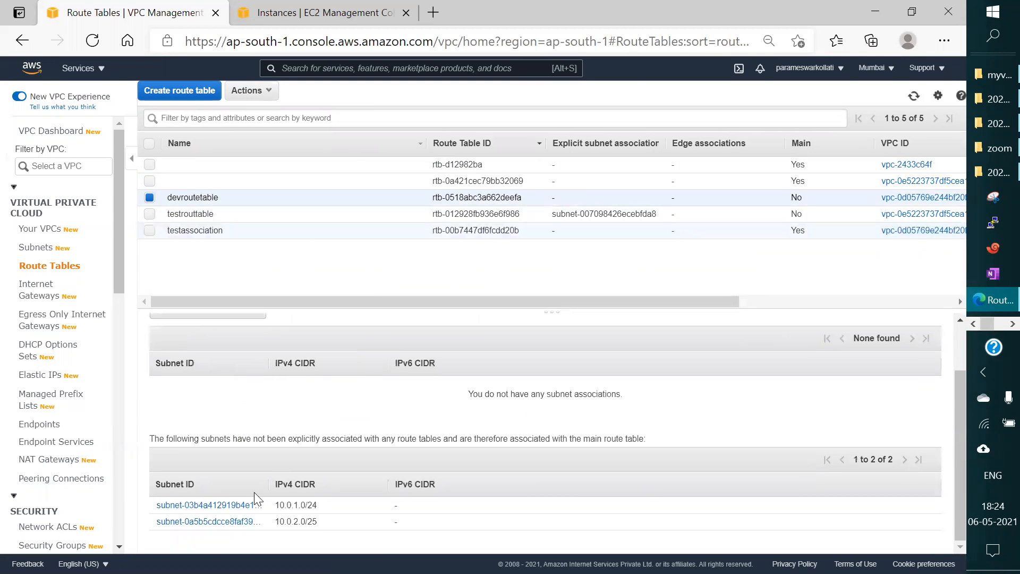
scroll(261, 348, "up", 2)
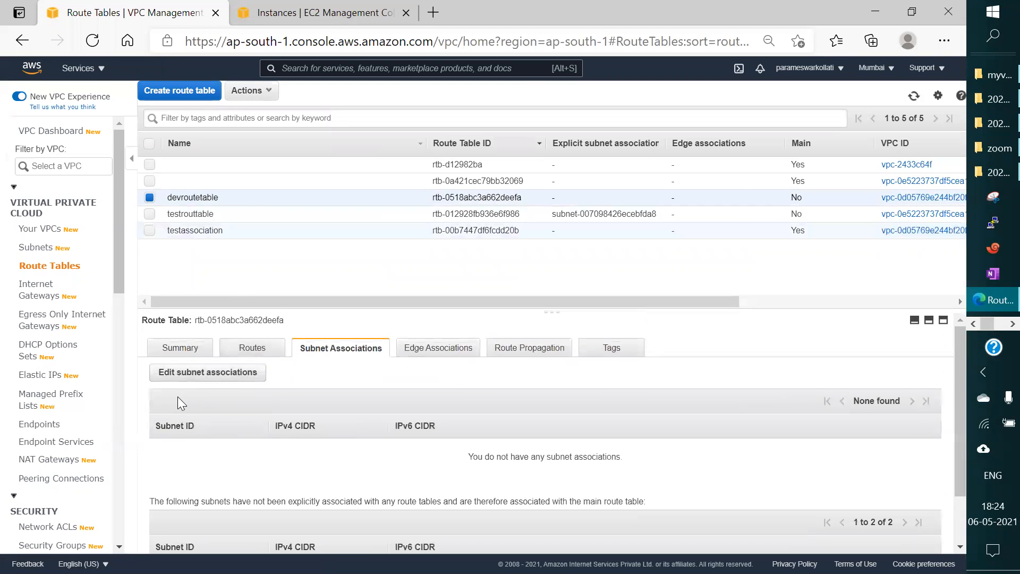
left_click(209, 373)
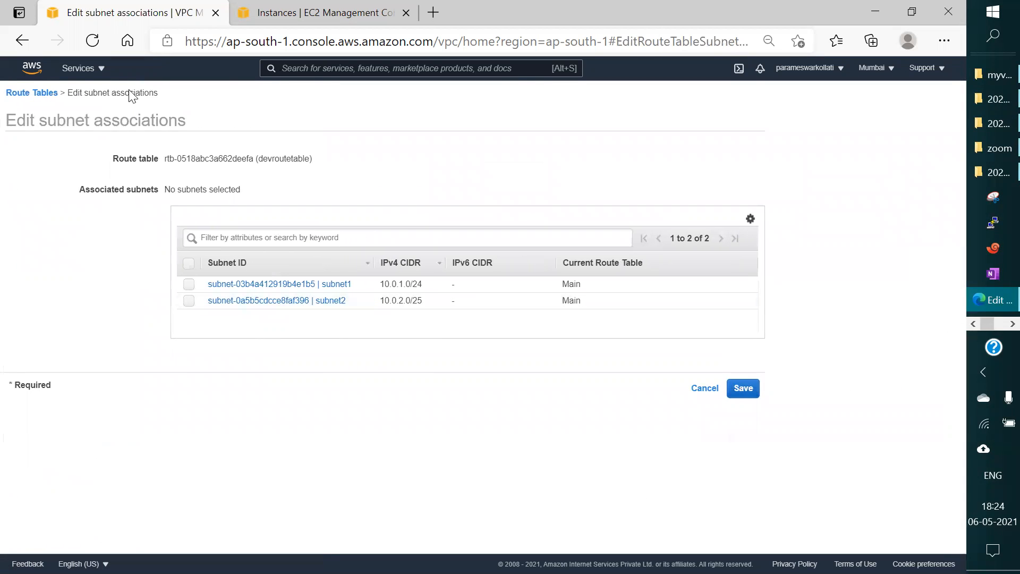
left_click(33, 94)
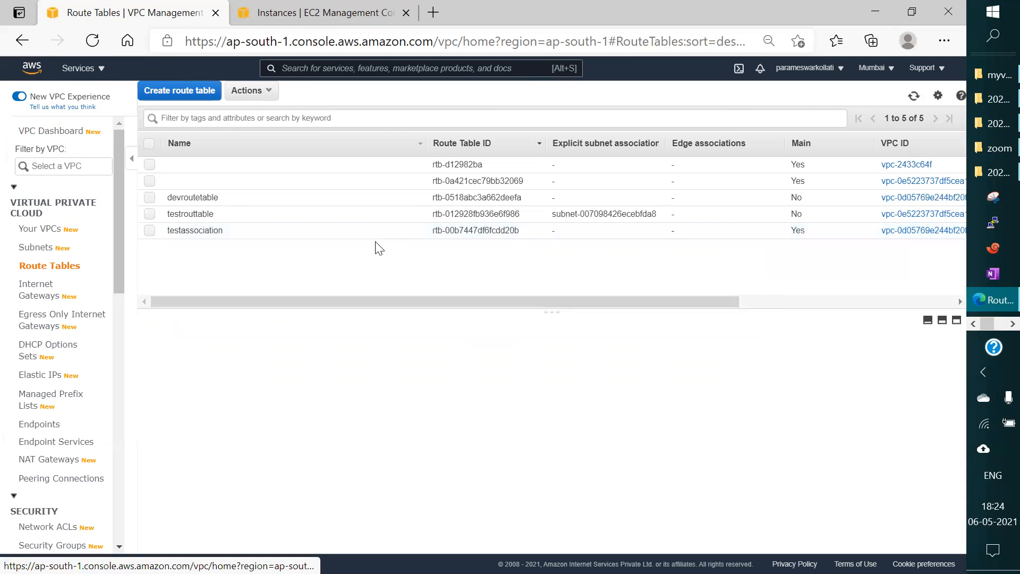
Step: Select testassociation and examine which subnets are associated with it explicitly or through the main route table
left_click(149, 231)
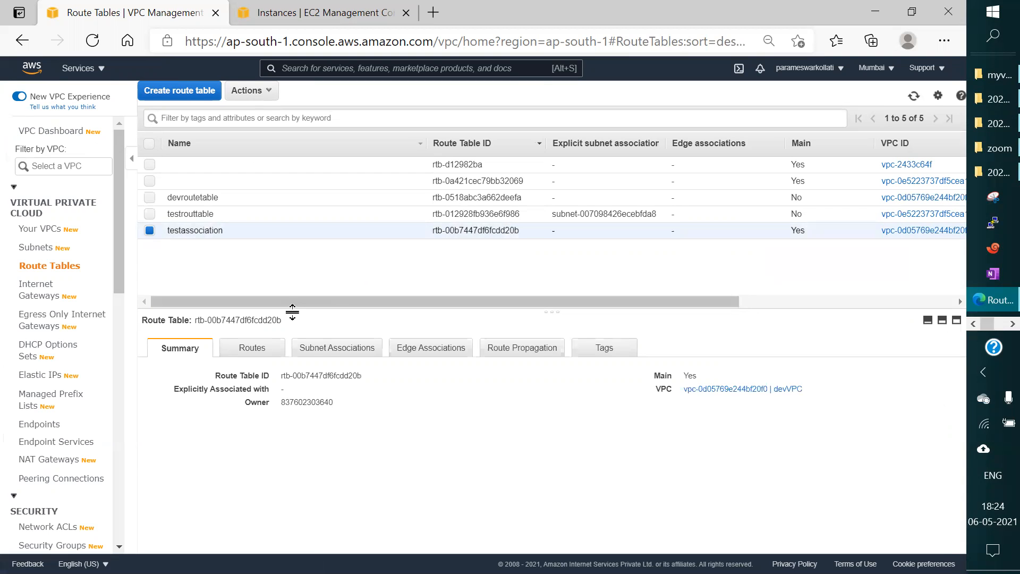
left_click(306, 355)
scroll(490, 417, "down", 1)
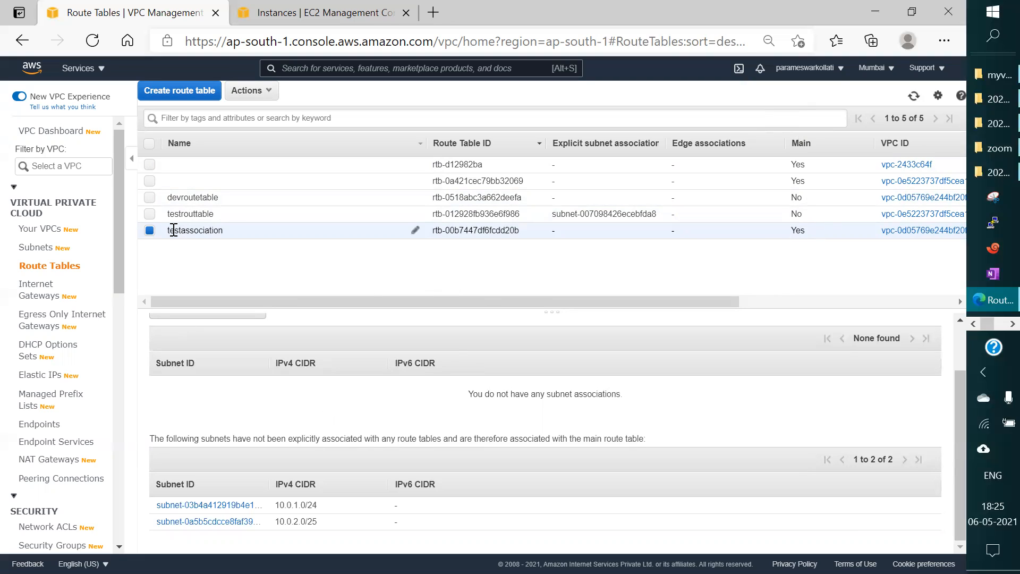
double_click(210, 230)
left_click(289, 283)
Step: Switch to the Paint diagram of the VPC, review the route table's link between the subnets and IGW, and minimize it
left_click(1013, 323)
left_click(994, 249)
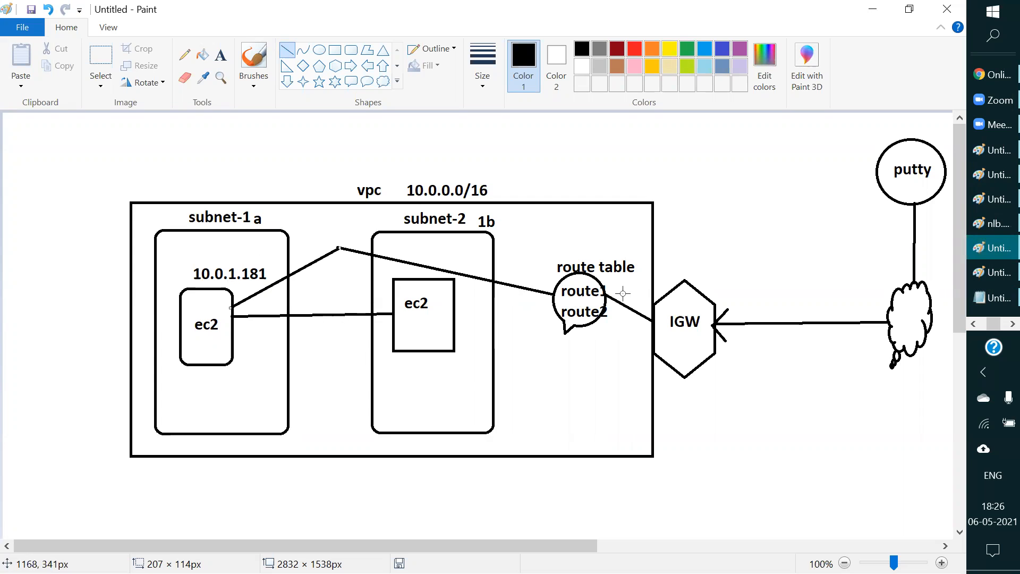
left_click(872, 9)
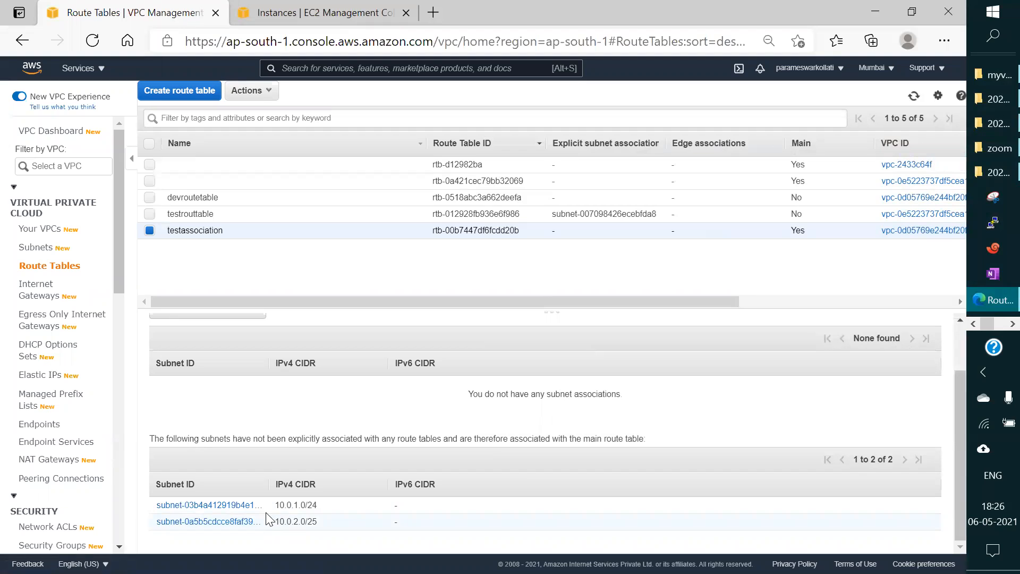
Step: Select only devroutetable, examine its subnet associations, and open them for editing
left_click(150, 198)
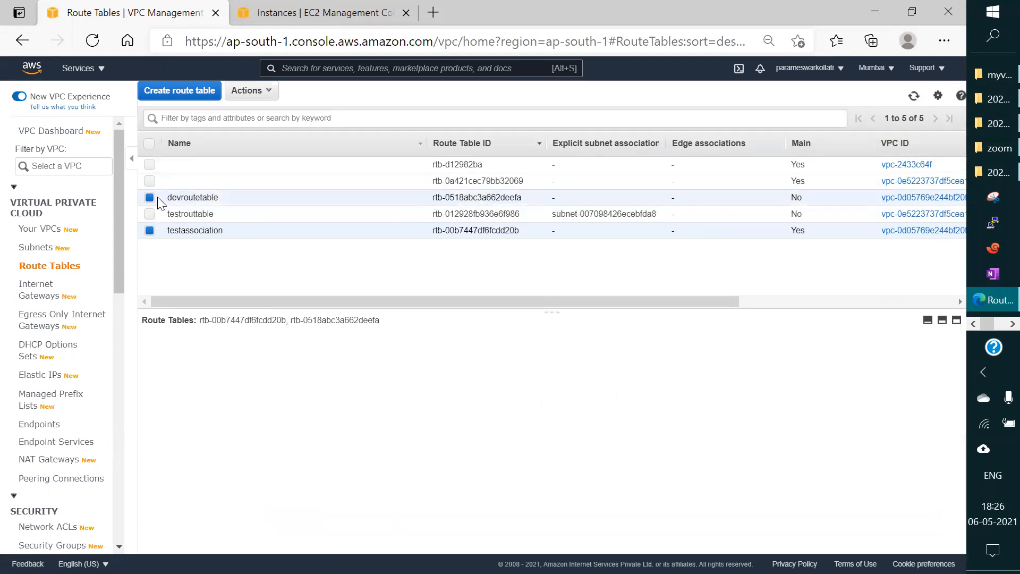
left_click(150, 231)
scroll(465, 404, "down", 2)
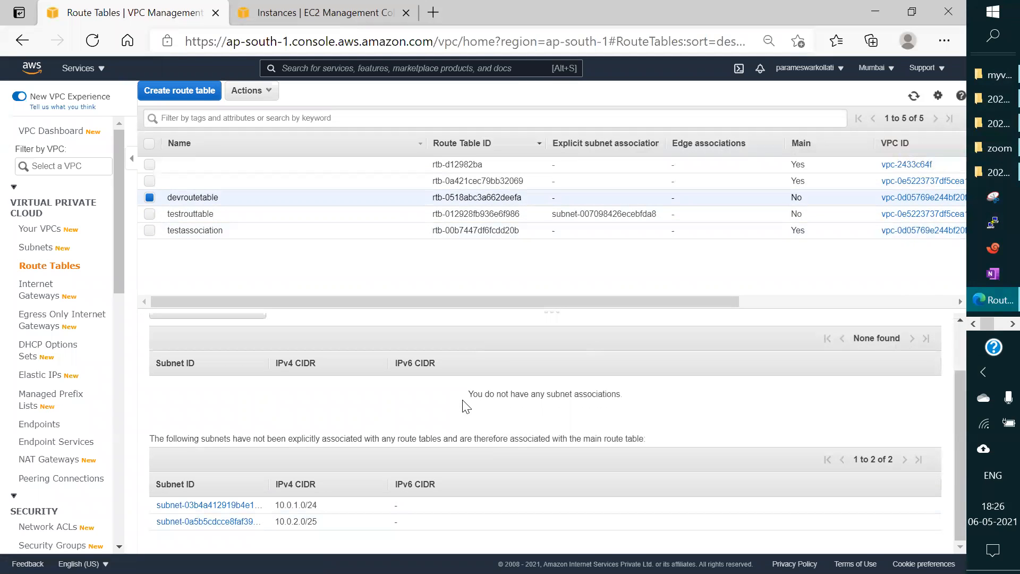
scroll(465, 404, "up", 2)
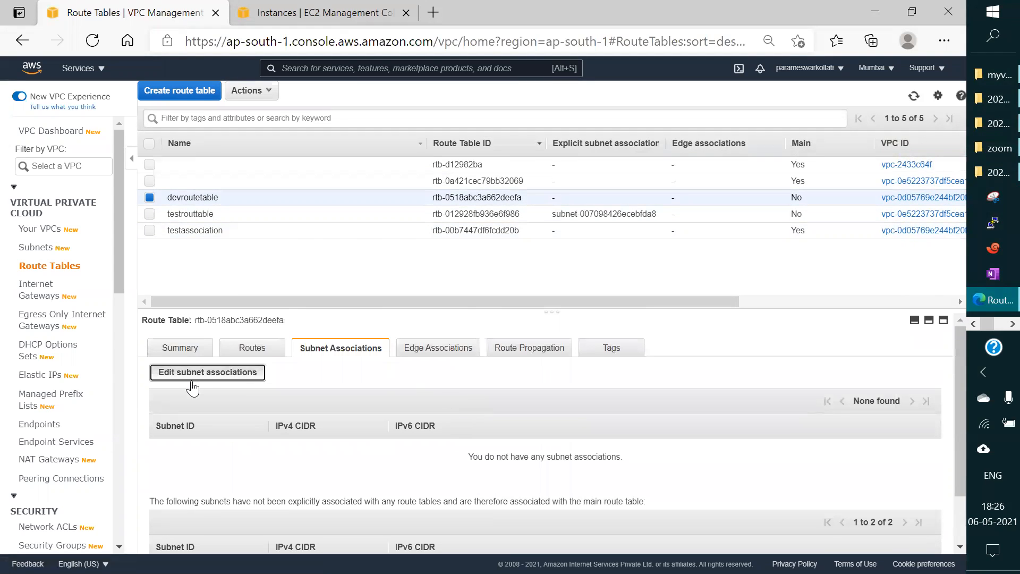
left_click(201, 387)
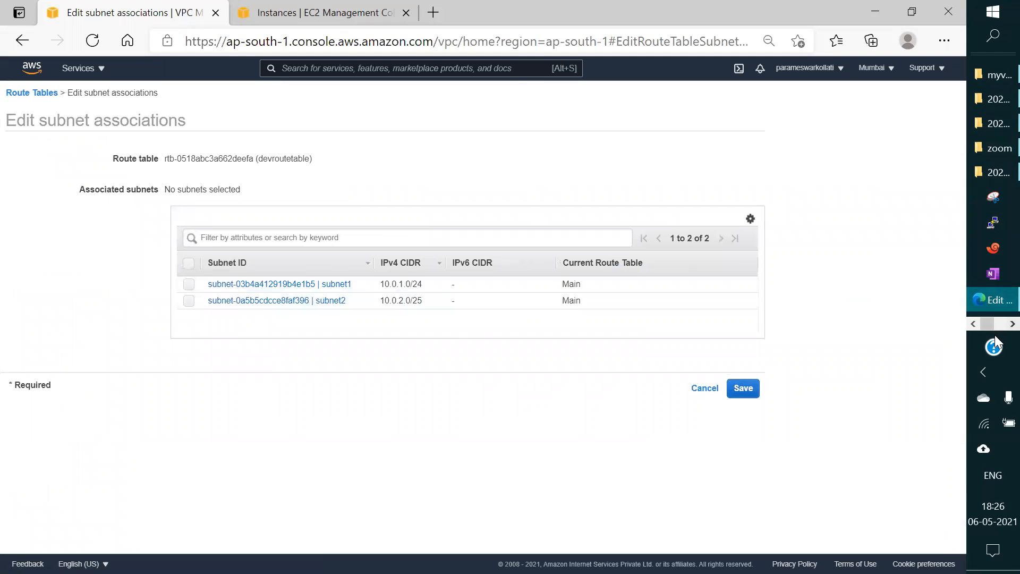
Step: Switch to the PuTTY session of ip-10-0-1-181 and maximize its window
left_click(1012, 325)
left_click(1012, 325)
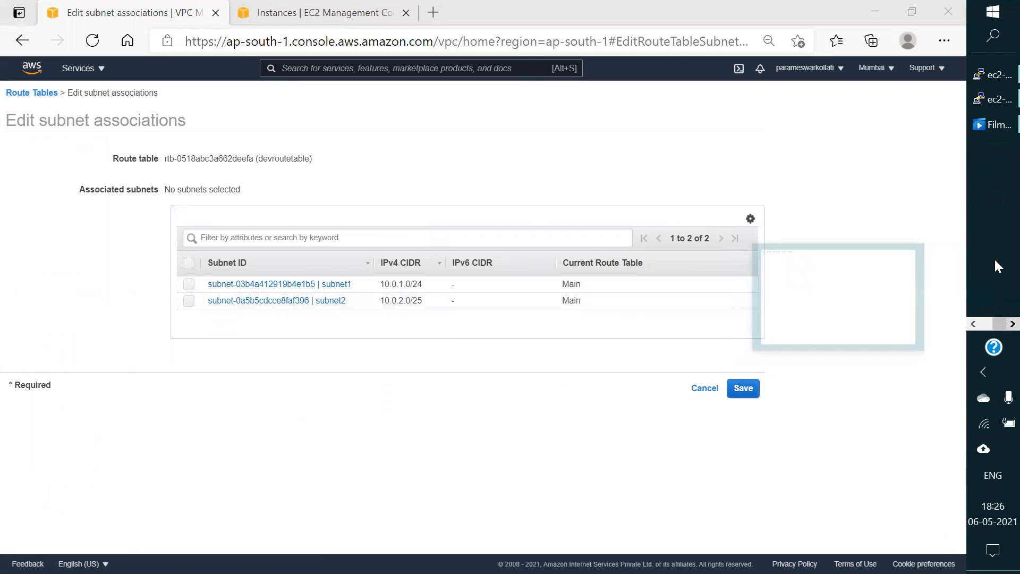
left_click(994, 102)
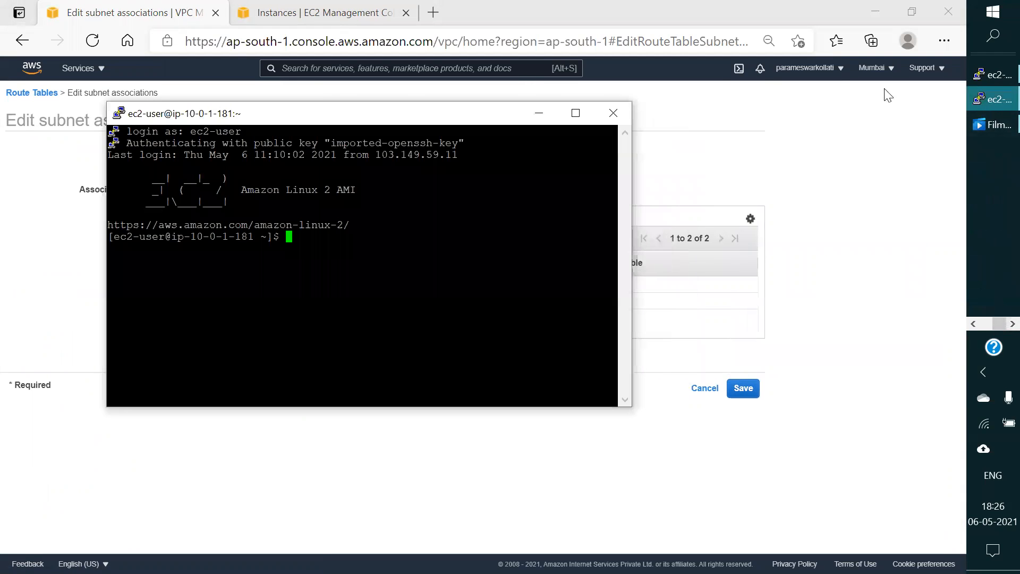
left_click(577, 113)
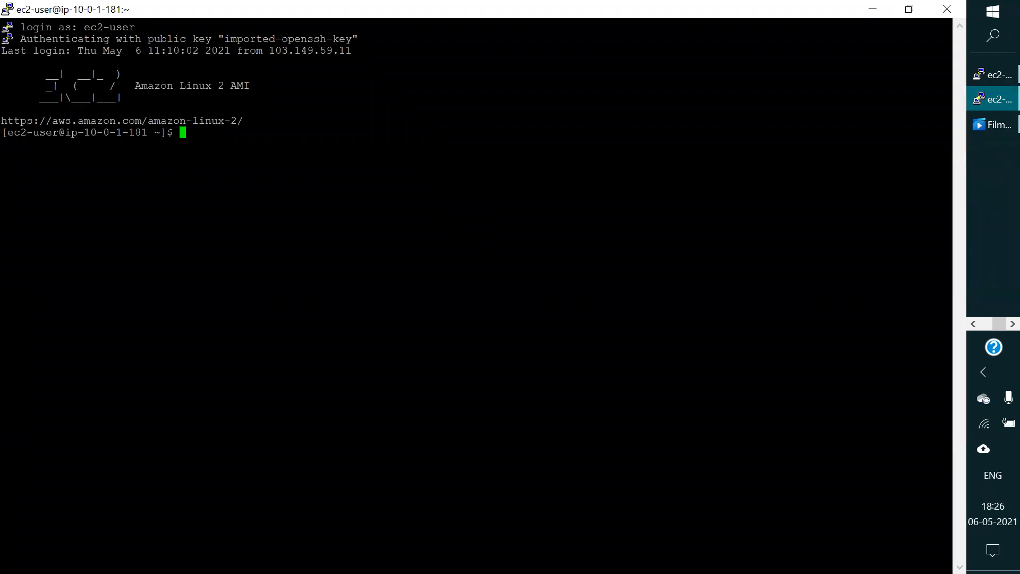
right_click(240, 4)
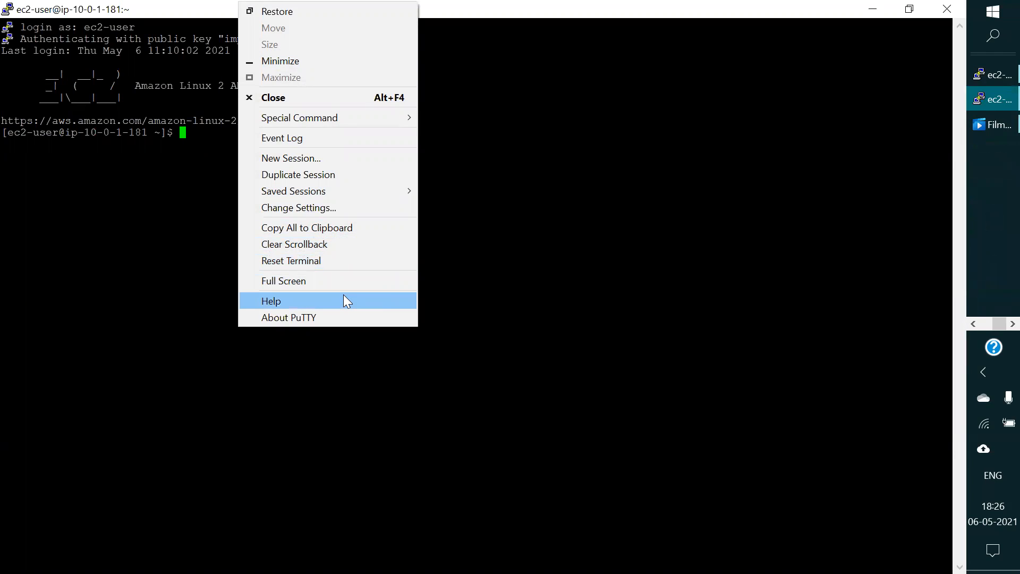
left_click(297, 162)
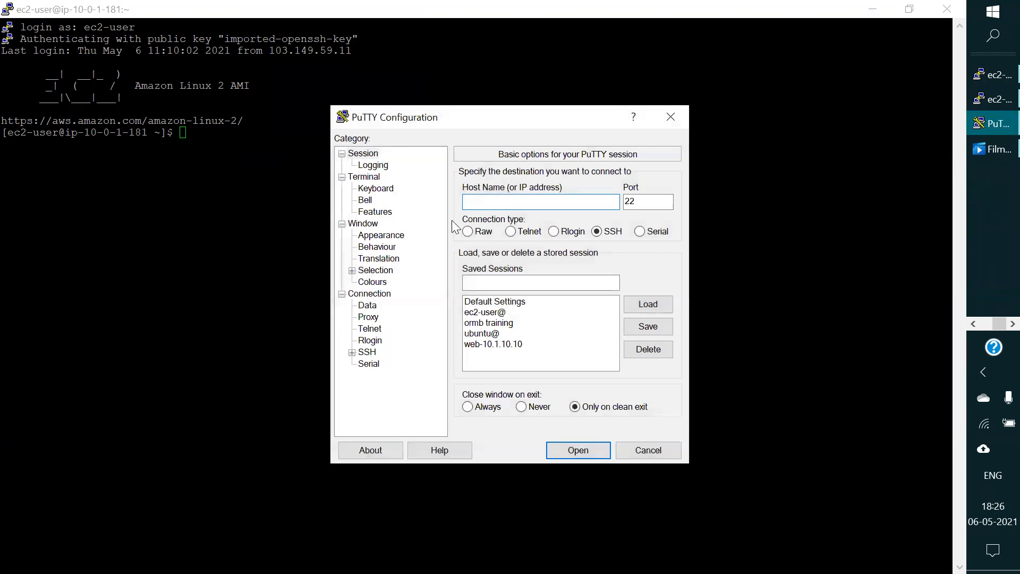
left_click(671, 117)
Step: Test the connection to the instance with a duplicate of the PuTTY session, then close the duplicate and dismiss the dialogs
right_click(355, 10)
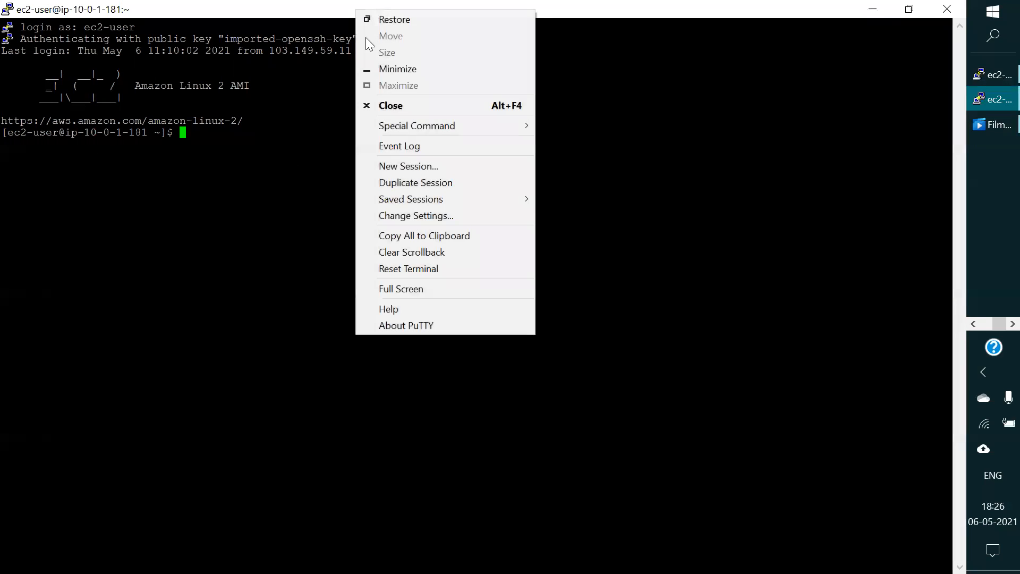
left_click(417, 180)
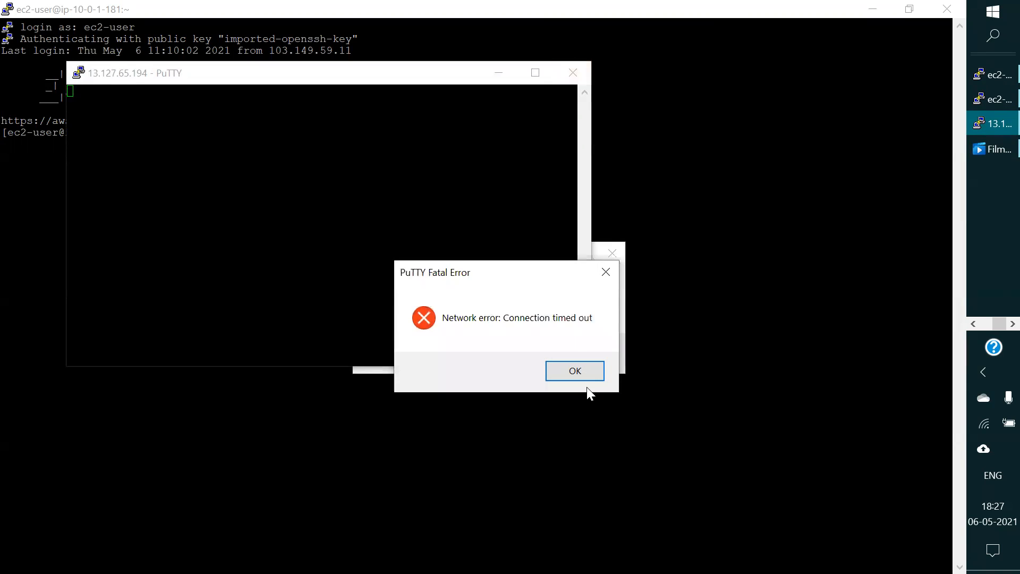
left_click(584, 368)
left_click(574, 71)
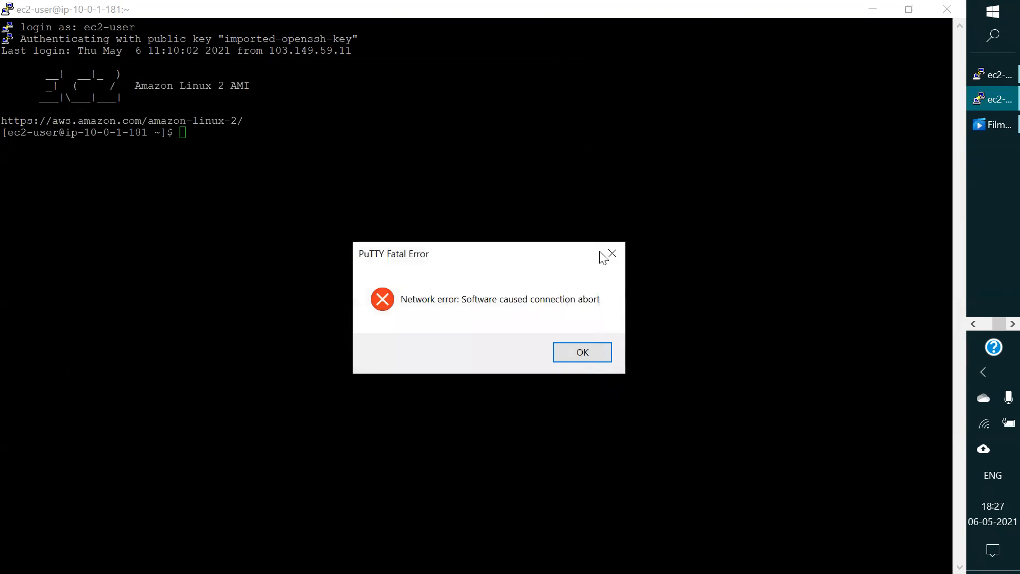
left_click(611, 254)
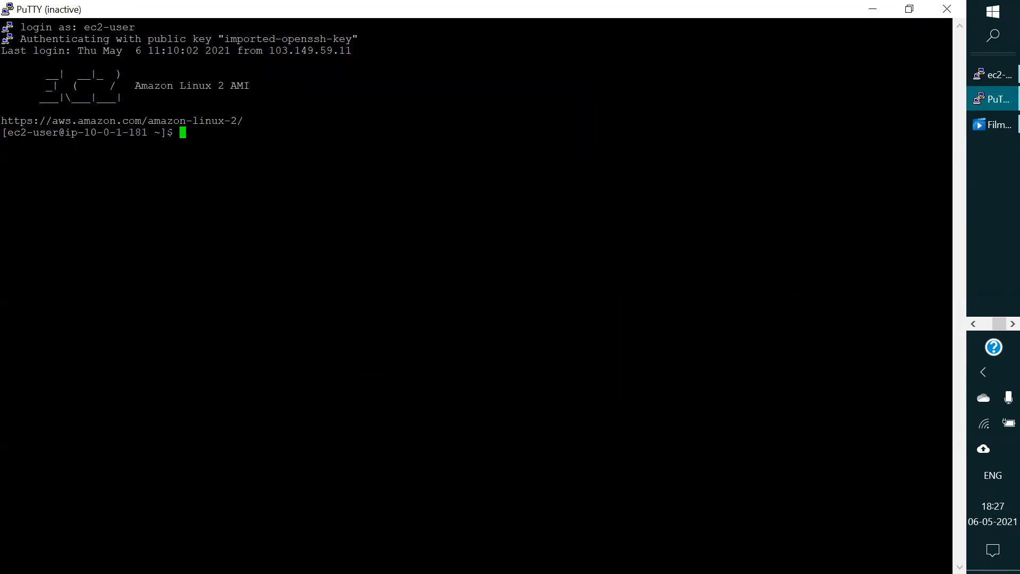
Step: Switch back to the AWS console in Edge, explicitly associate subnet1 and subnet2 with devroutetable, and save
left_click(978, 324)
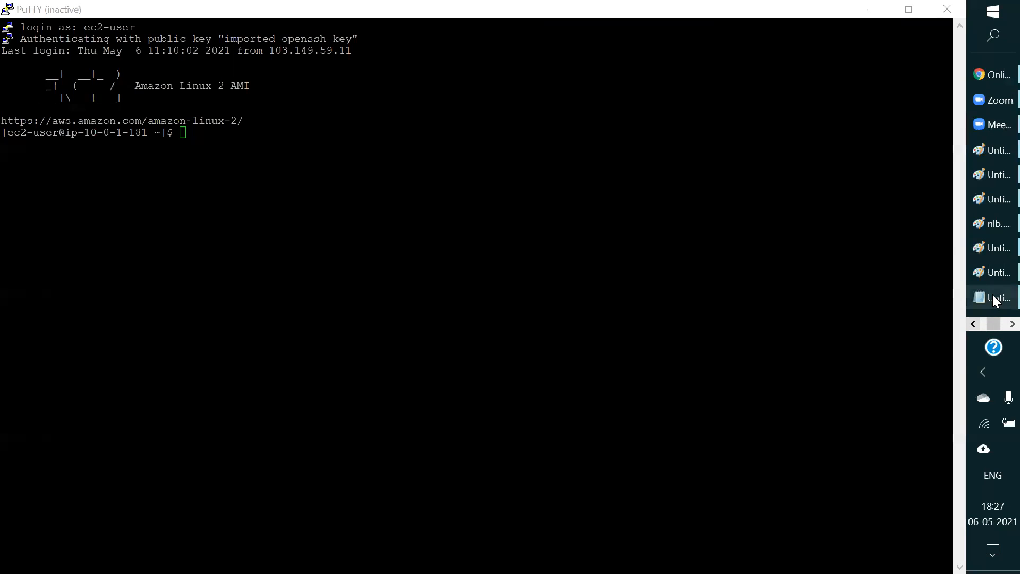
left_click(968, 321)
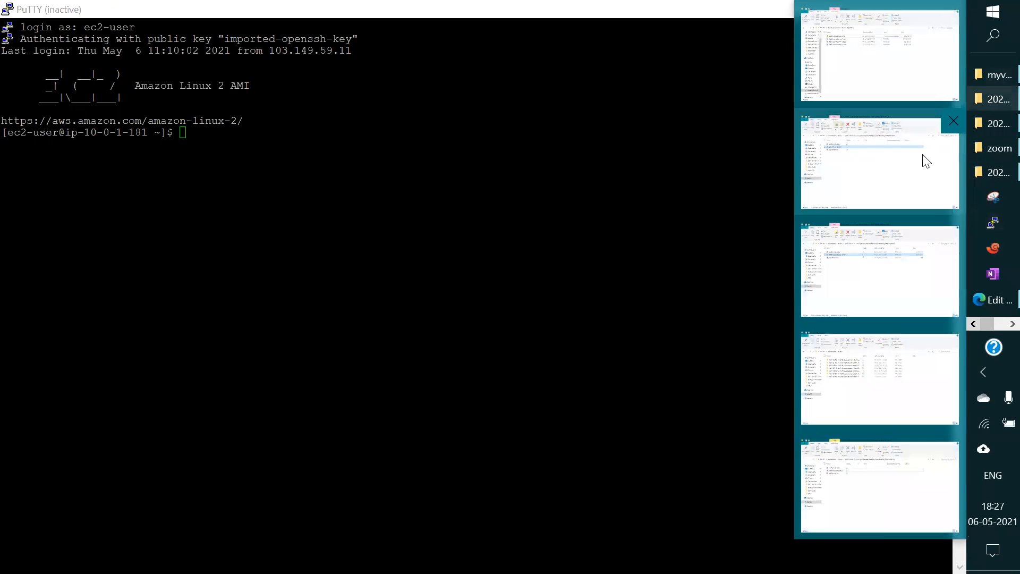
mouse_move(994, 300)
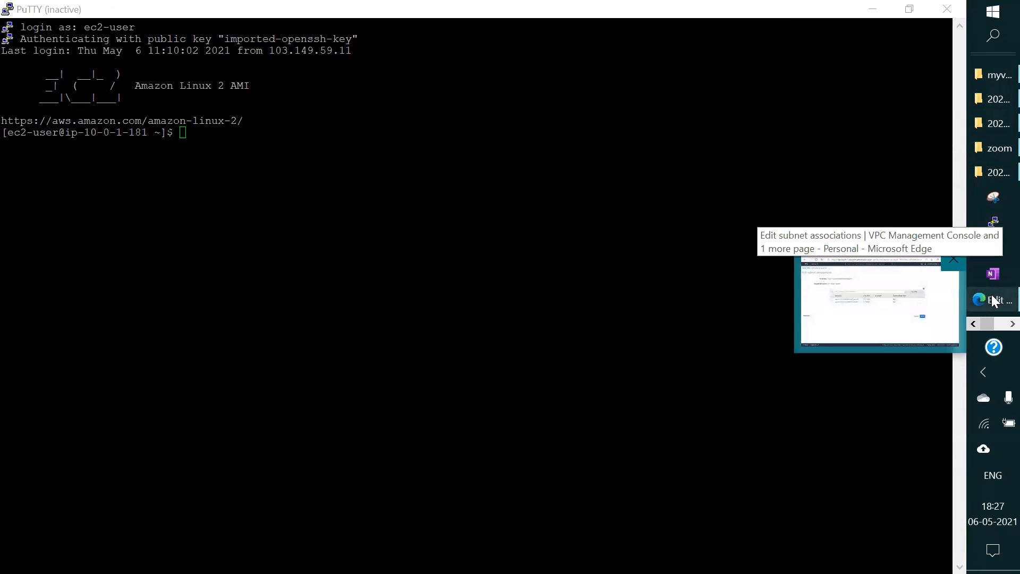
left_click(994, 301)
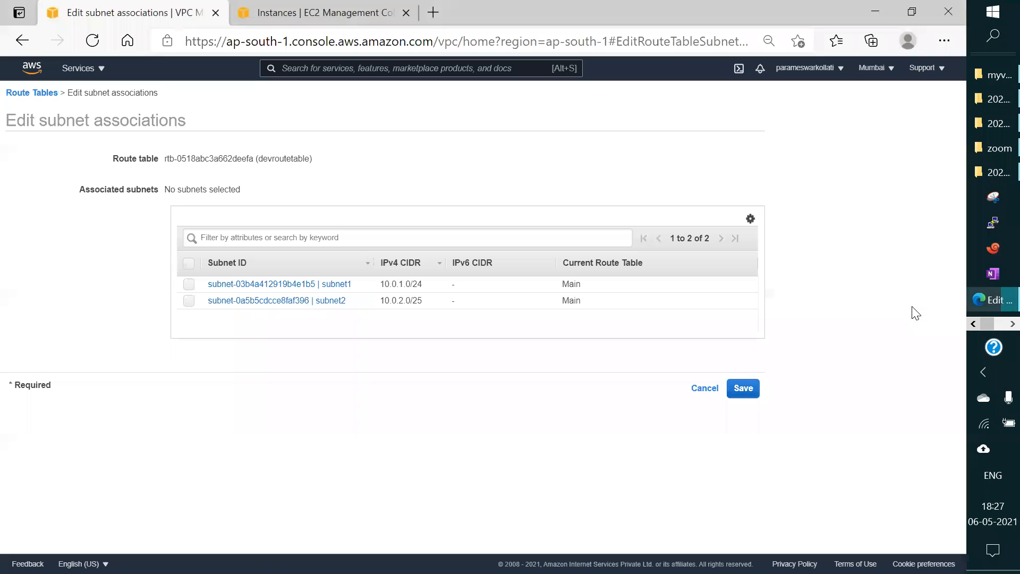
left_click(40, 94)
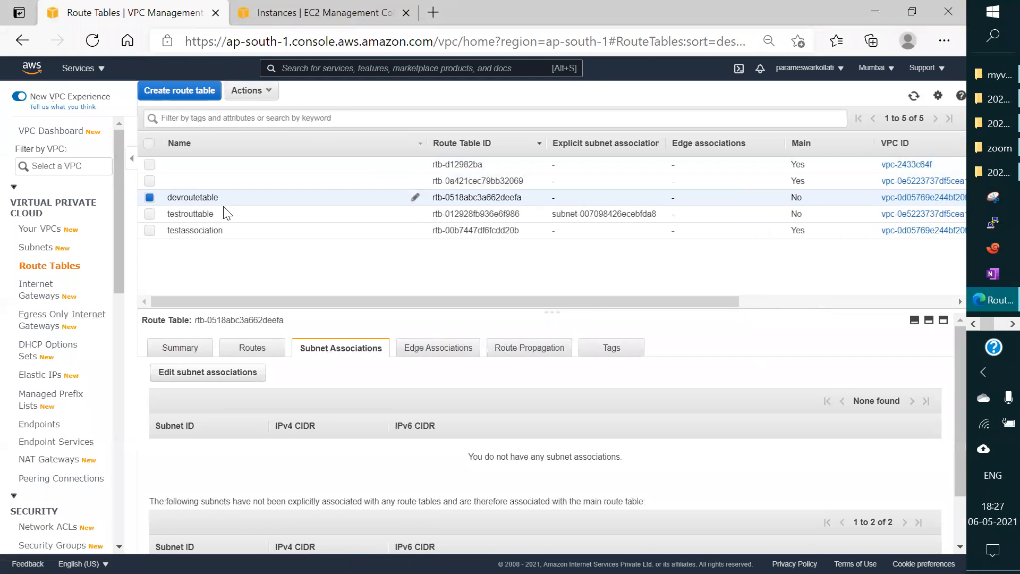
left_click(202, 379)
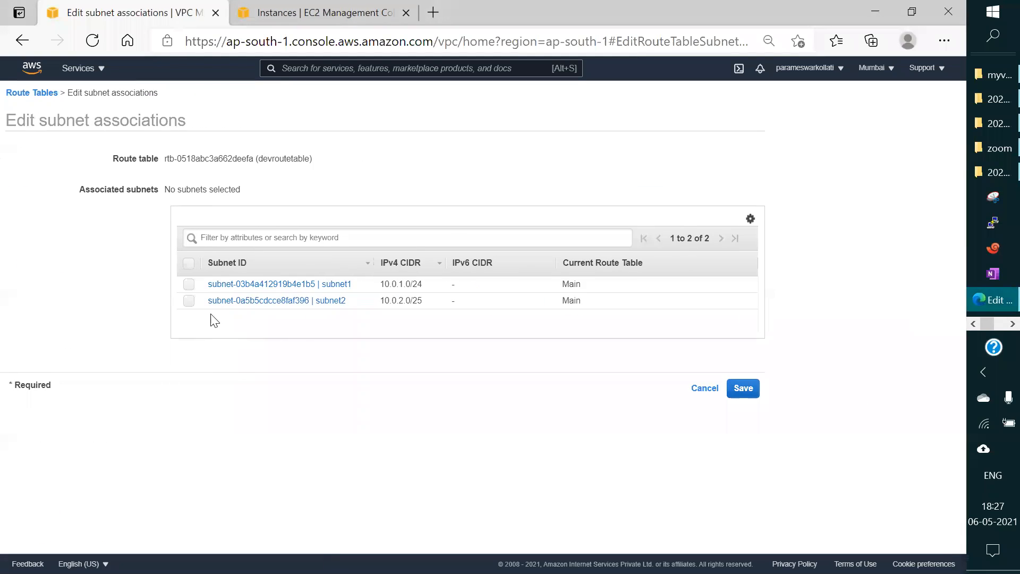
left_click(188, 288)
left_click(189, 305)
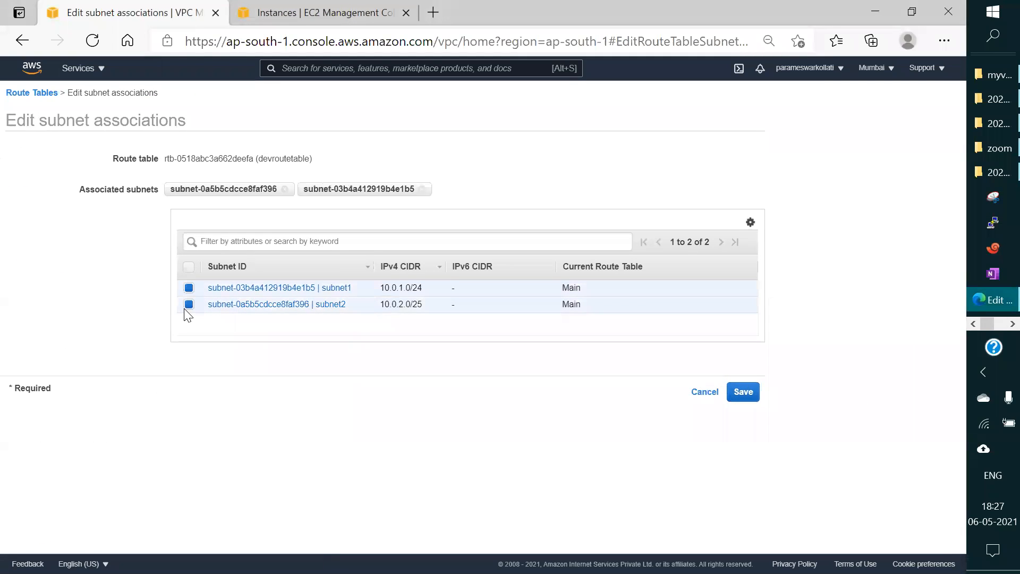
left_click(744, 394)
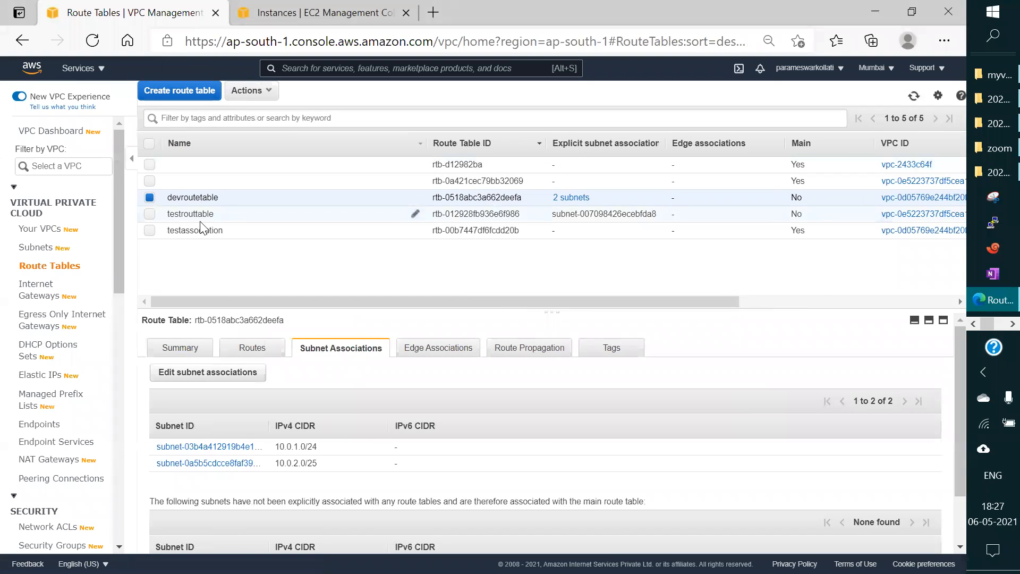
Step: Examine the subnet associations of devroutetable, then select only testassociation and examine its associations
scroll(282, 390, "down", 2)
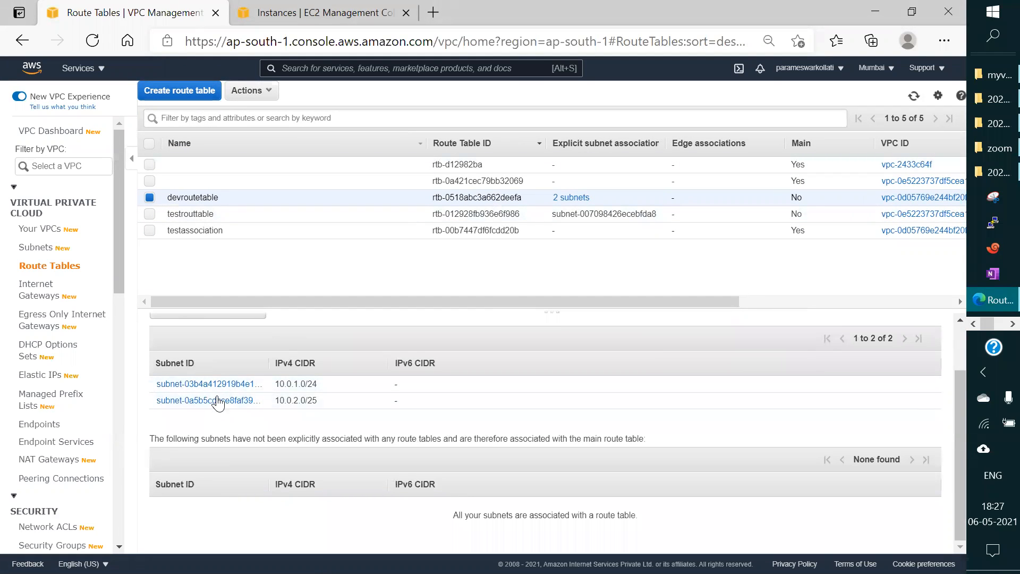
scroll(351, 423, "up", 2)
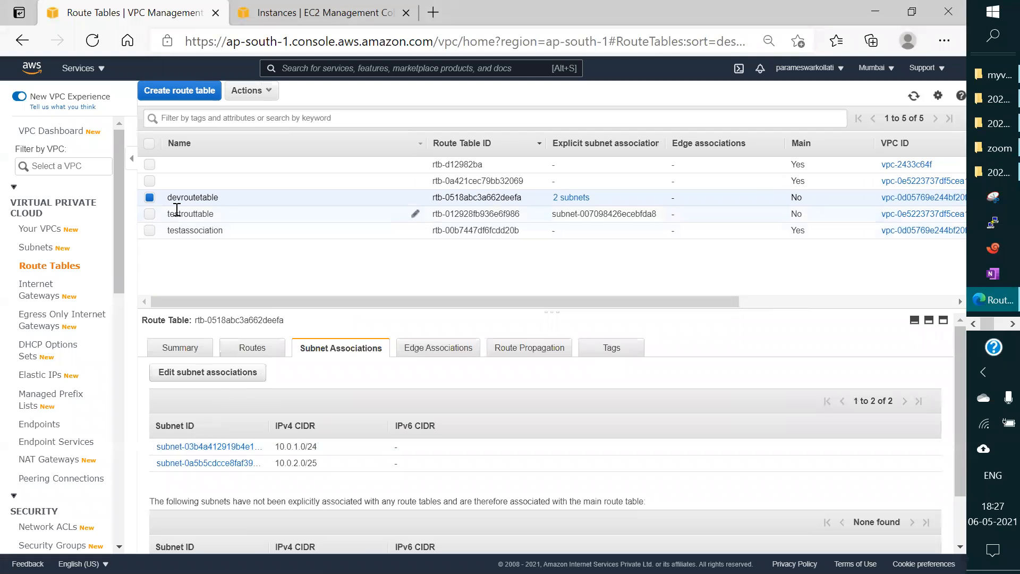
left_click(150, 199)
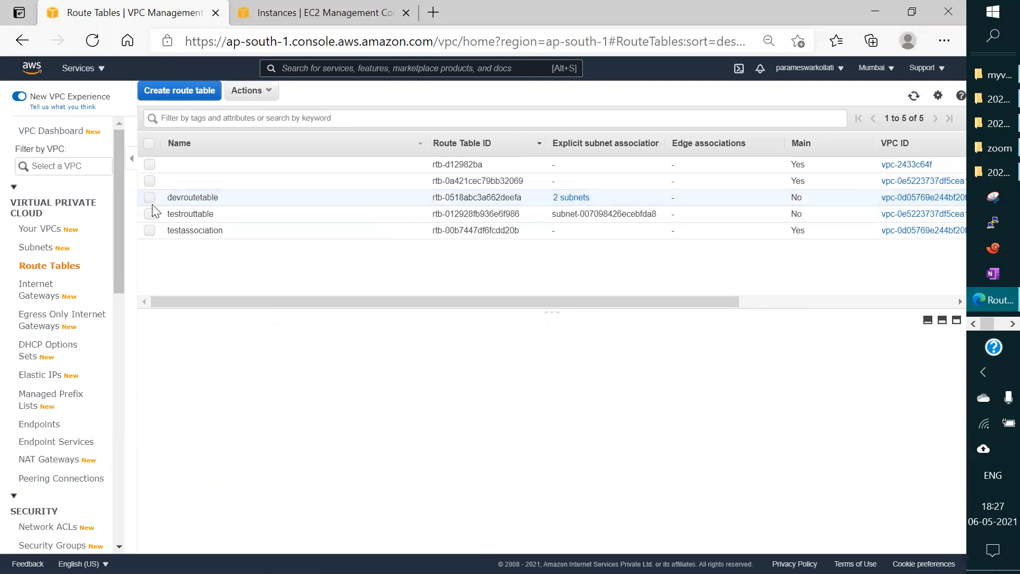
left_click(150, 231)
scroll(414, 420, "down", 2)
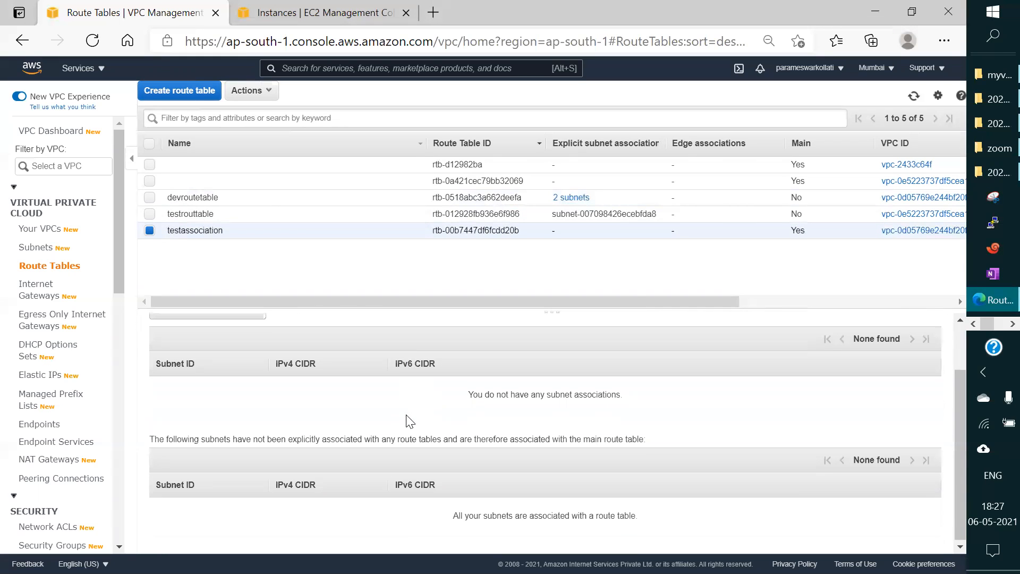
scroll(285, 411, "up", 1)
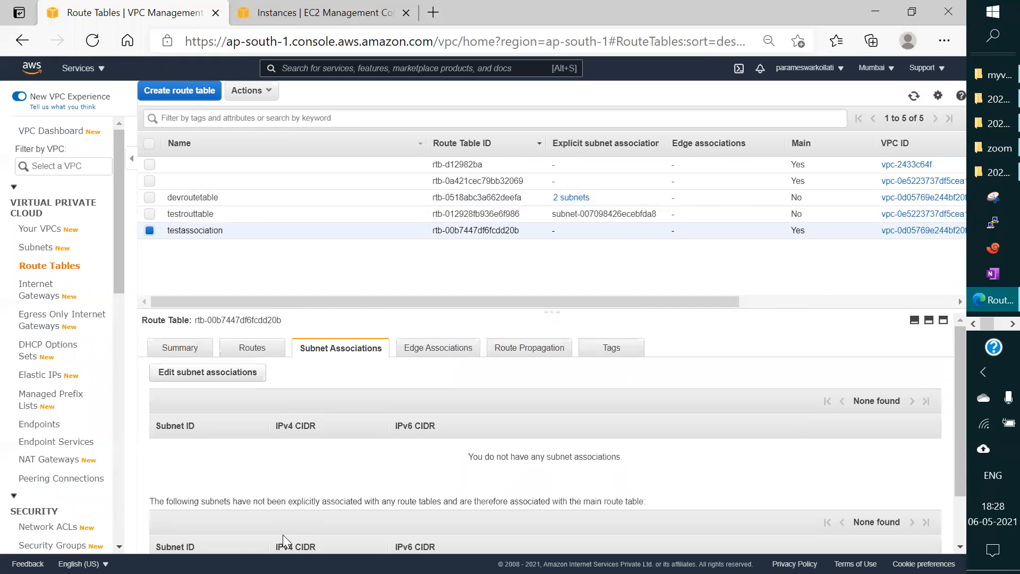
scroll(287, 486, "down", 1)
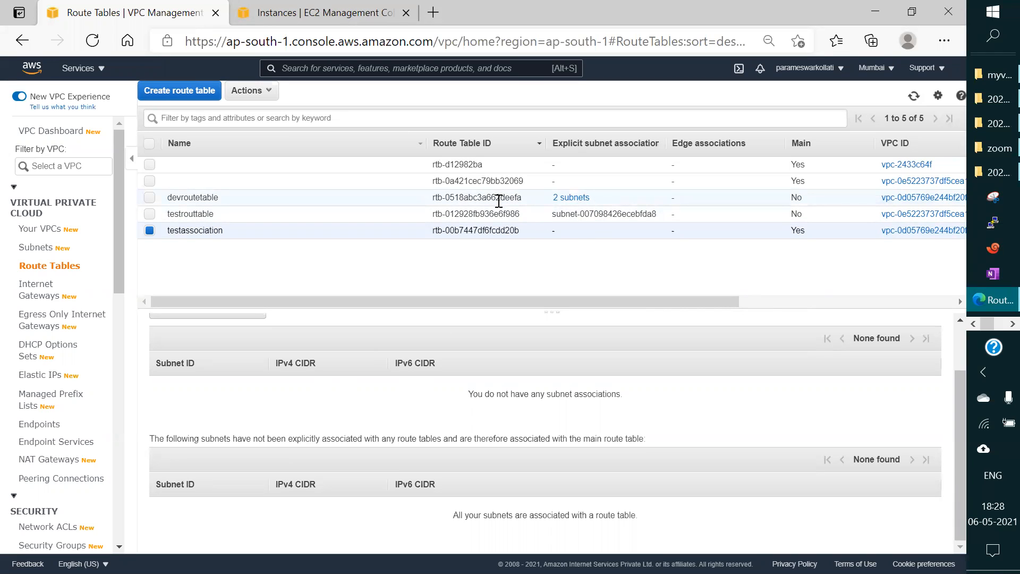
Step: Switch to the inactive PuTTY window, restart its session, and log in as ec2-user
left_click(994, 322)
left_click(995, 325)
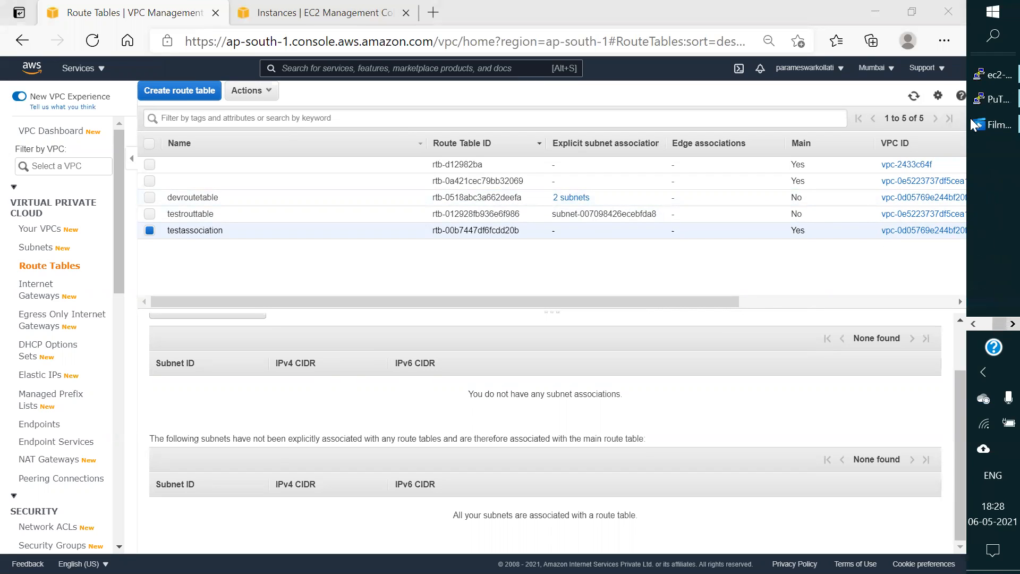
left_click(984, 100)
right_click(262, 10)
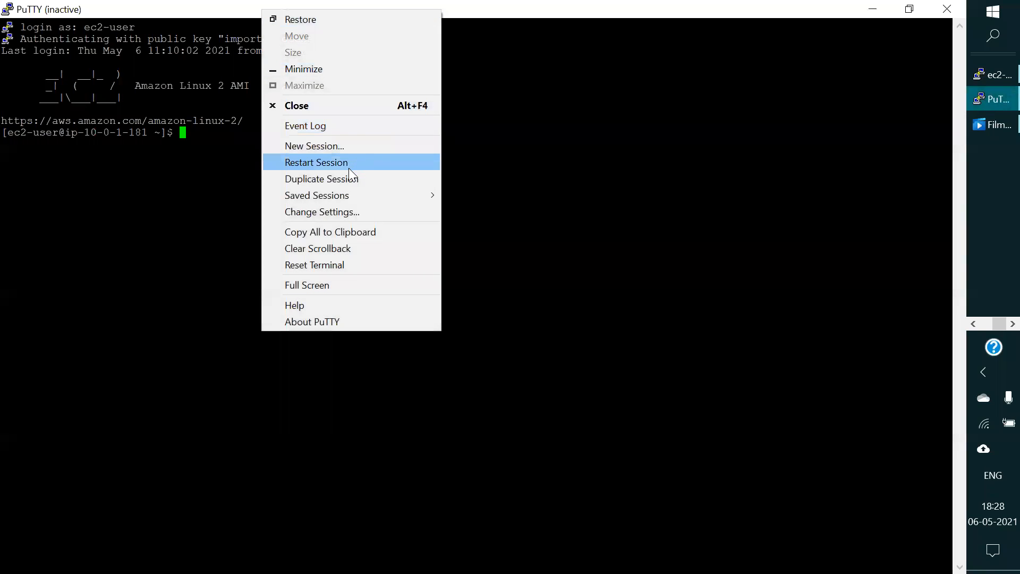
left_click(349, 166)
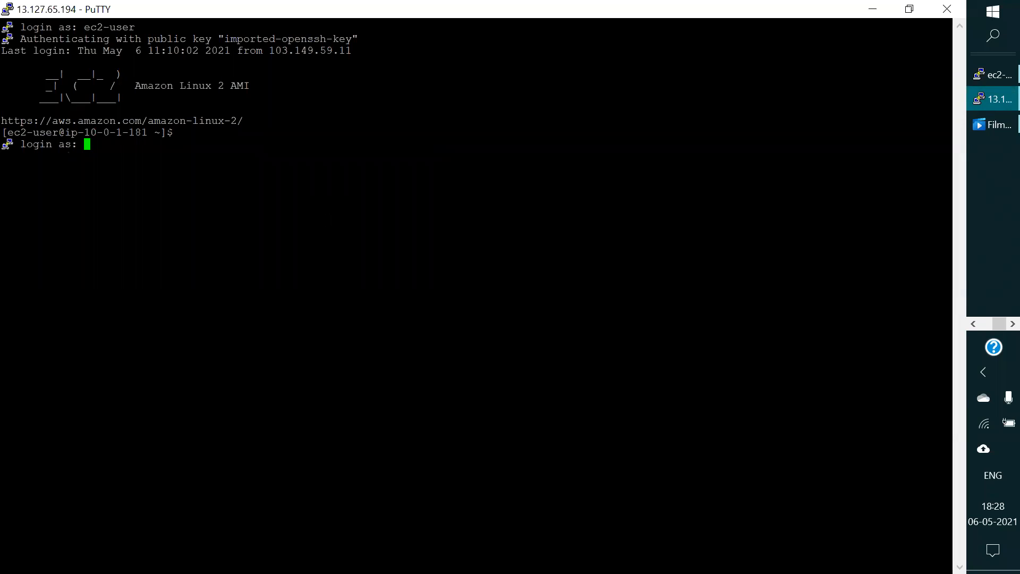
type("ec2-user")
key("Return")
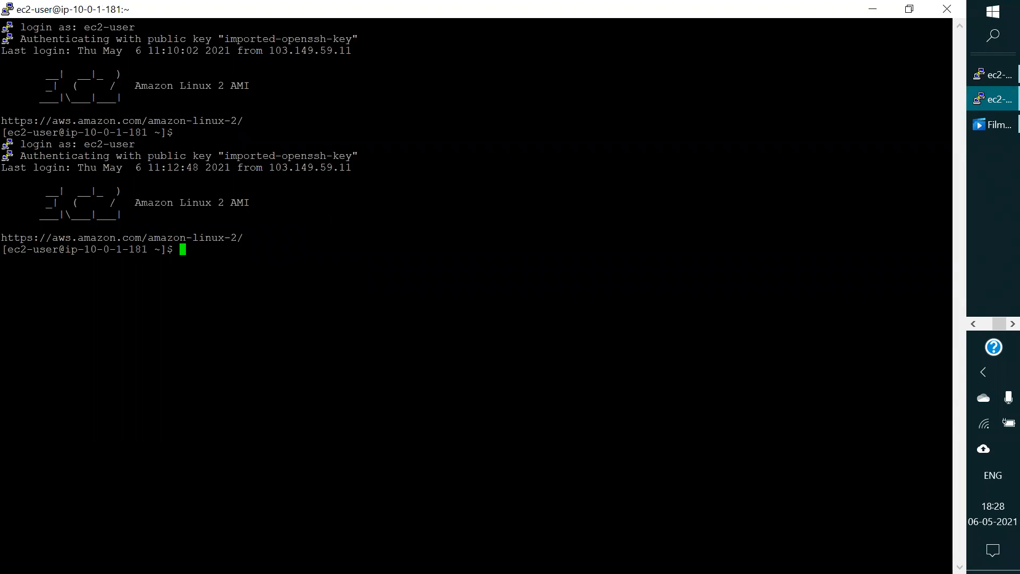
Step: List the home directory's contents in long format with ll, then minimize the terminal
type("ll")
key("Return")
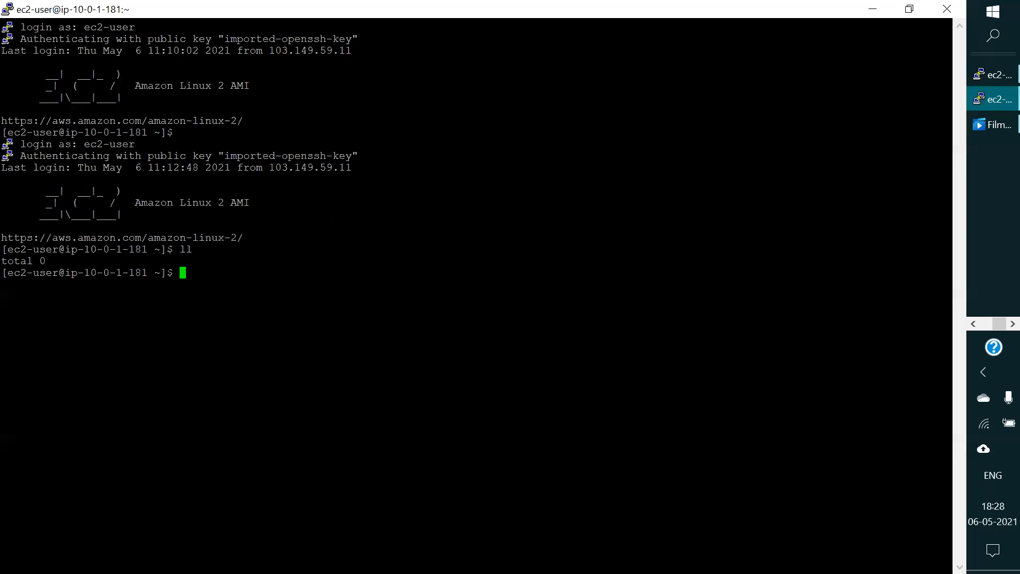
left_click(873, 9)
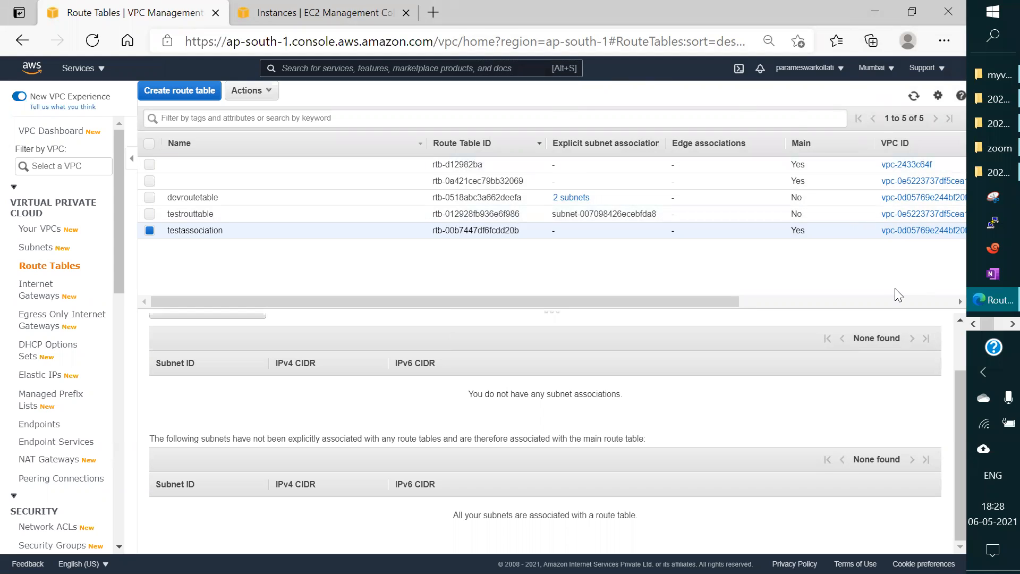
Step: Switch to Paint, look through the open VPC diagrams, and open a new blank Paint window
left_click(995, 324)
left_click(995, 273)
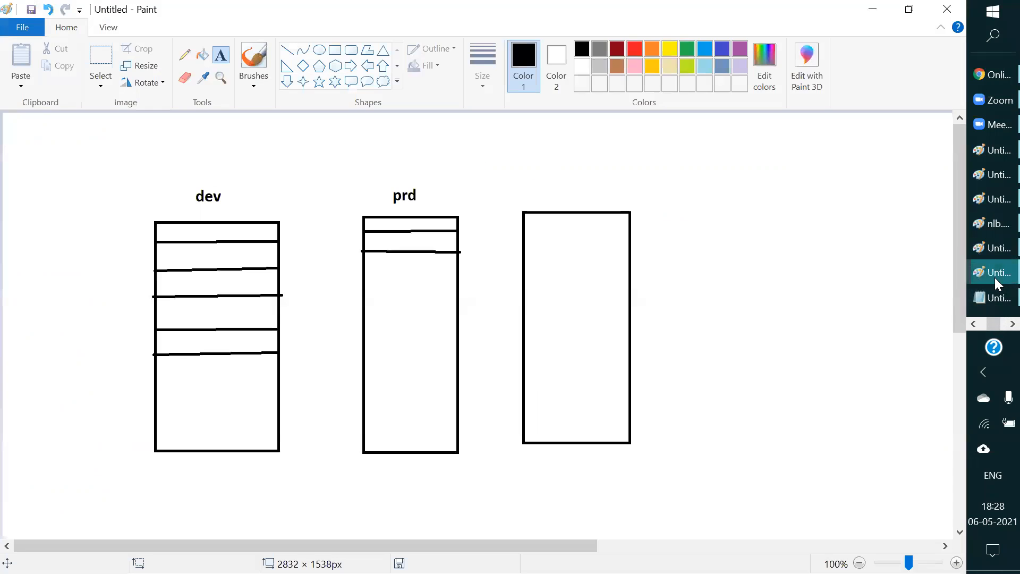
left_click(995, 249)
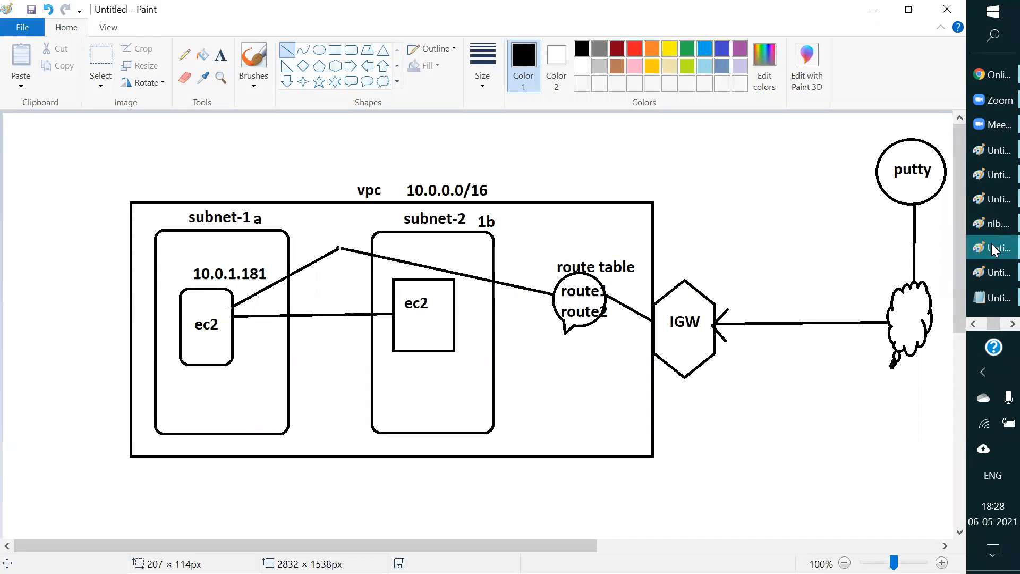
left_click(988, 247)
right_click(987, 248)
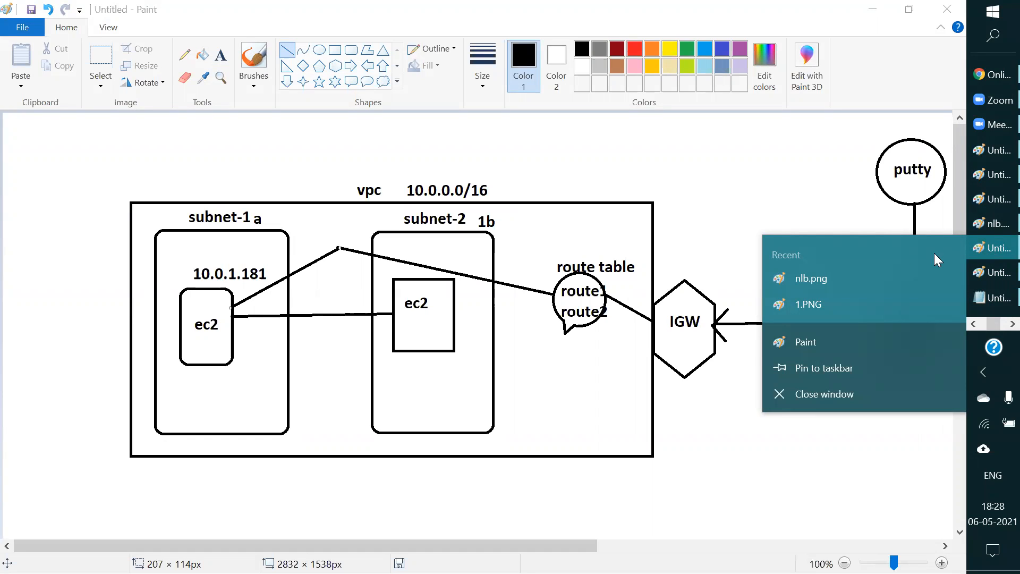
left_click(820, 340)
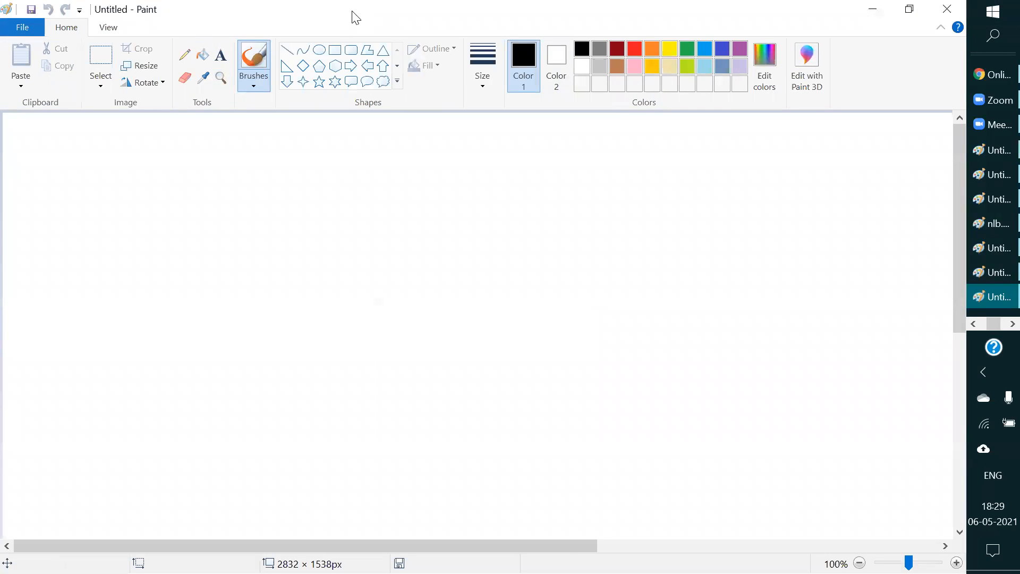
Step: Draw two large rectangles side by side, making the right-hand one about 537 × 462 px
left_click(335, 50)
mouse_move(121, 200)
left_mouse_down()
mouse_move(224, 358)
mouse_move(296, 428)
mouse_move(369, 431)
left_mouse_up()
left_click_drag(538, 180, 824, 426)
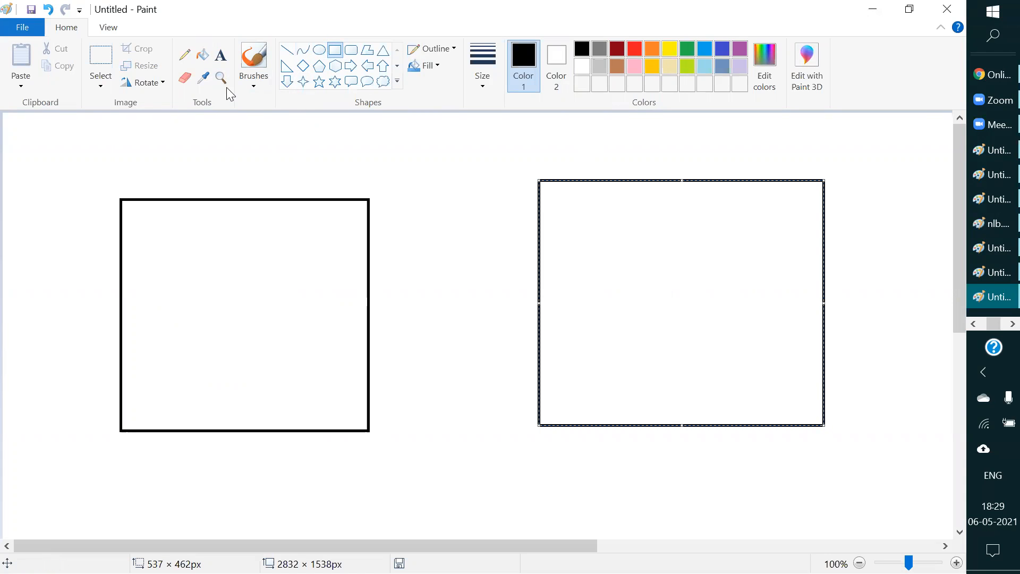
Step: Add the labels VPC-1 above the left large rectangle and VPC-2 above the right one
left_click(221, 54)
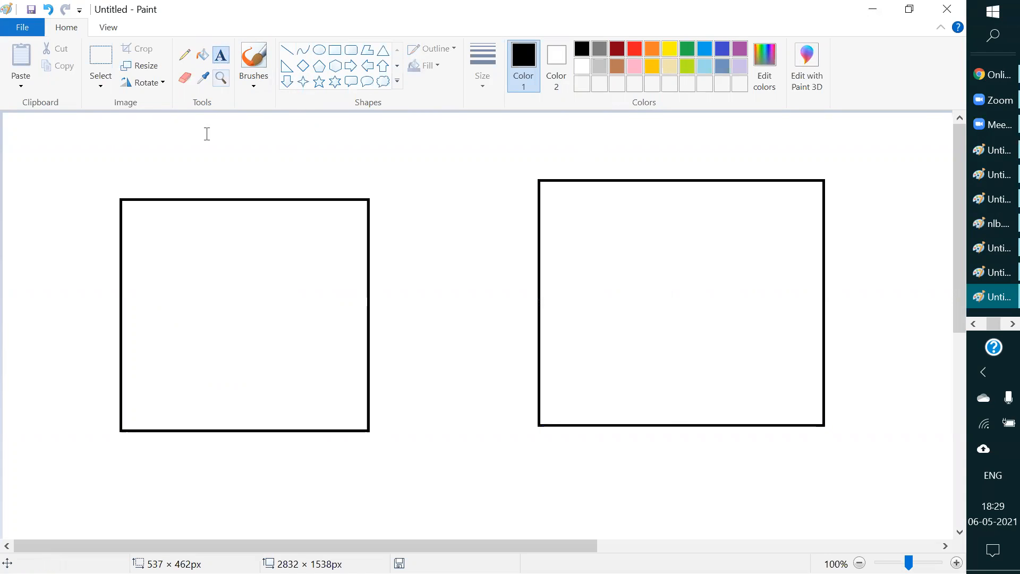
left_click(202, 182)
type("VPC-1")
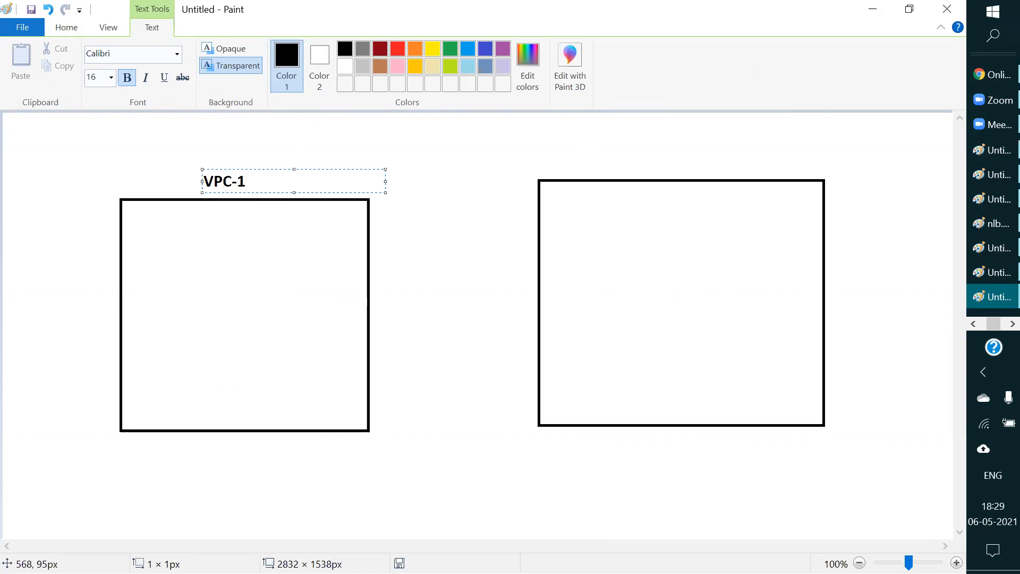
left_click(662, 164)
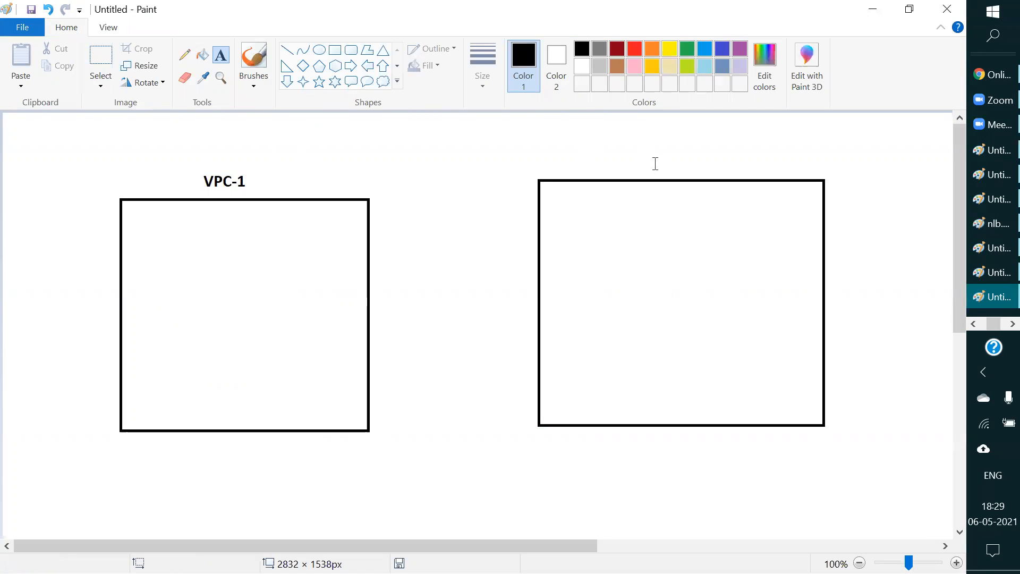
left_click(653, 157)
type("VPC-2")
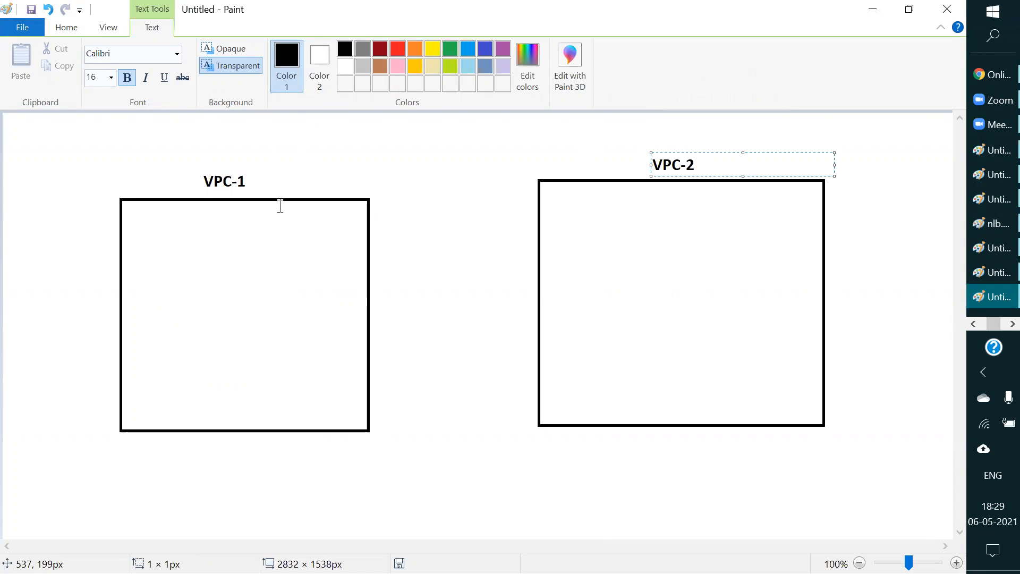
left_click(293, 123)
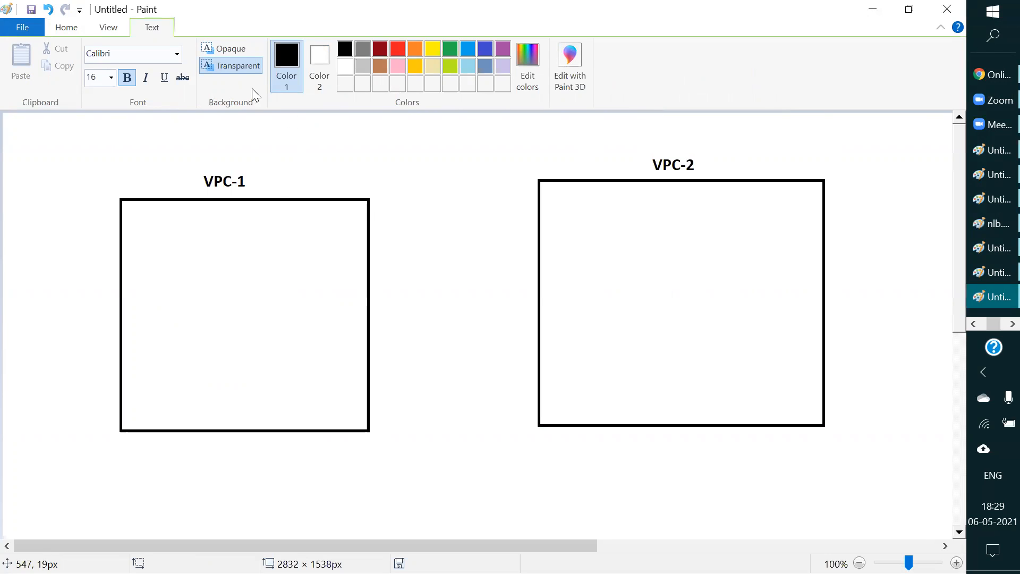
Step: Draw two stacked subnet rectangles inside VPC-1, the upper one about 303 × 168 px
left_click(335, 50)
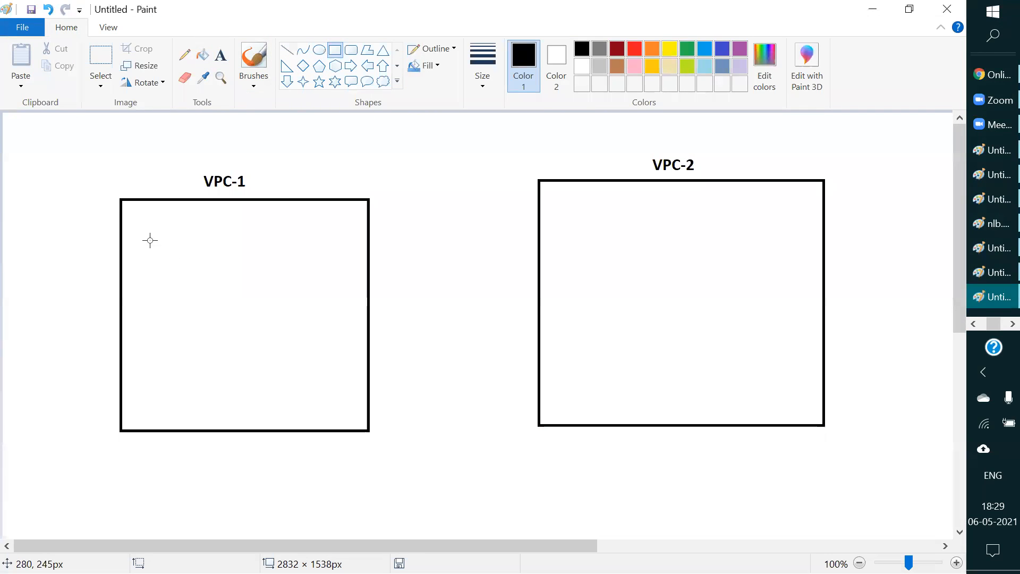
mouse_move(138, 227)
left_mouse_down()
mouse_move(187, 261)
mouse_move(341, 306)
mouse_move(300, 316)
left_mouse_up()
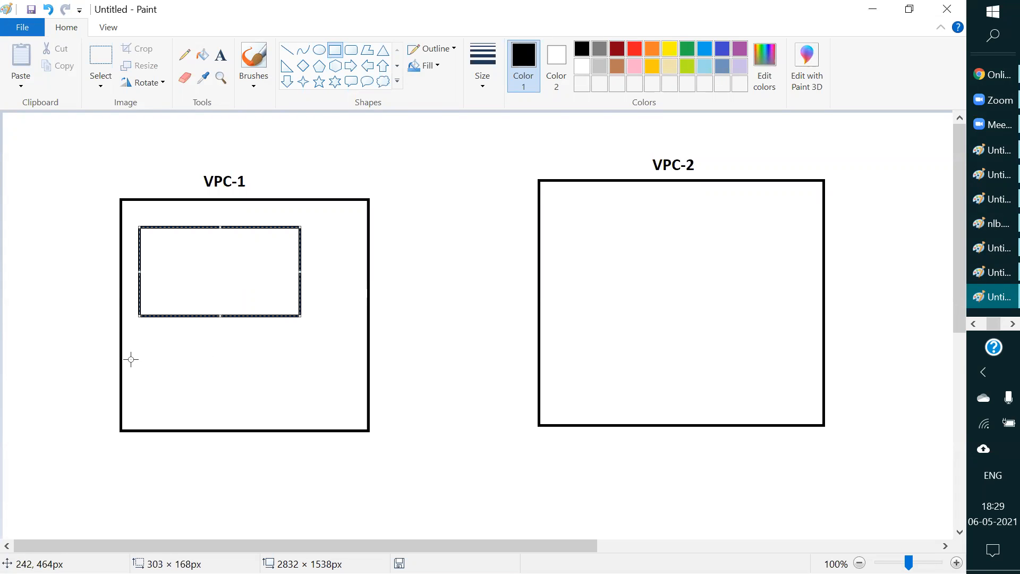
mouse_move(134, 352)
left_mouse_down()
mouse_move(218, 407)
mouse_move(298, 419)
left_mouse_up()
left_click(476, 244)
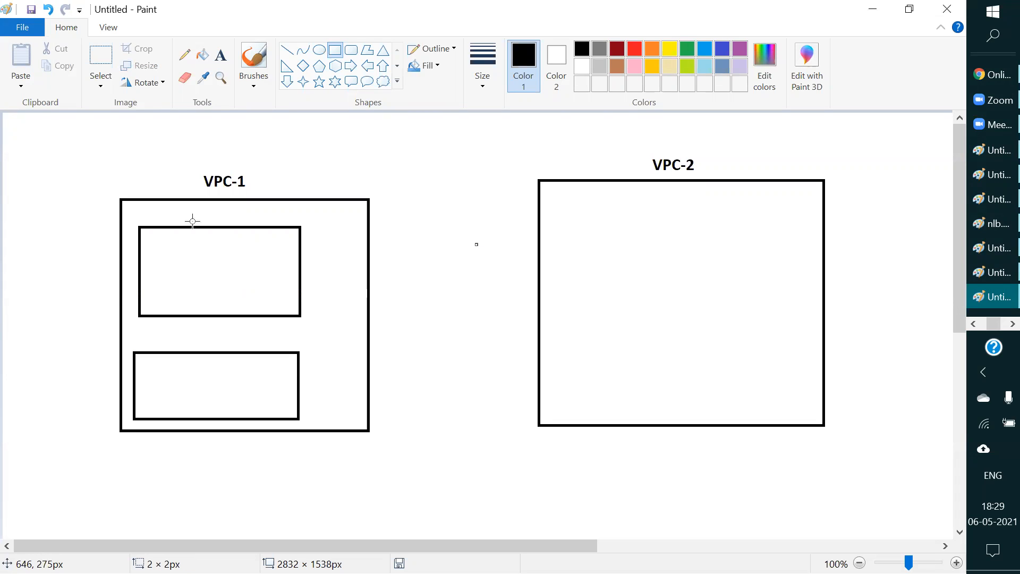
Step: Label the upper rectangle in VPC-1 "subnet 1a" and the lower one "sub1b"
left_click(221, 54)
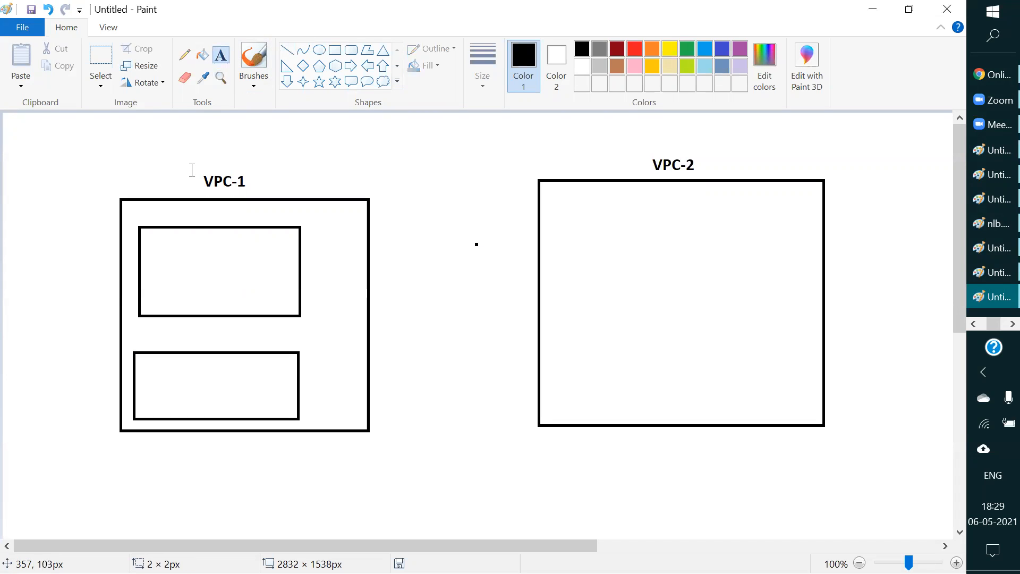
left_click(168, 212)
type("subnet 1a")
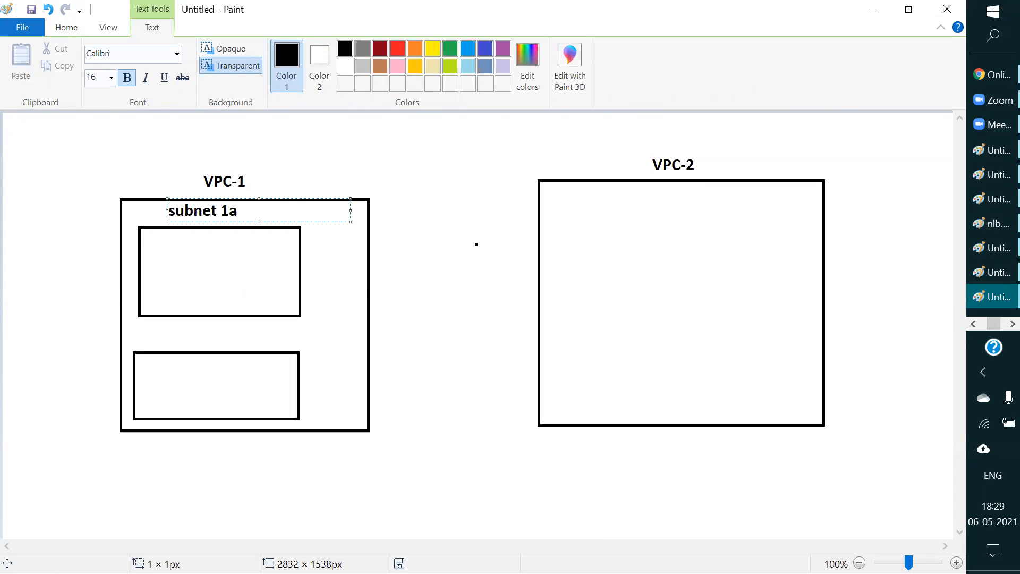
left_click(187, 342)
left_click(165, 329)
type("sub1b")
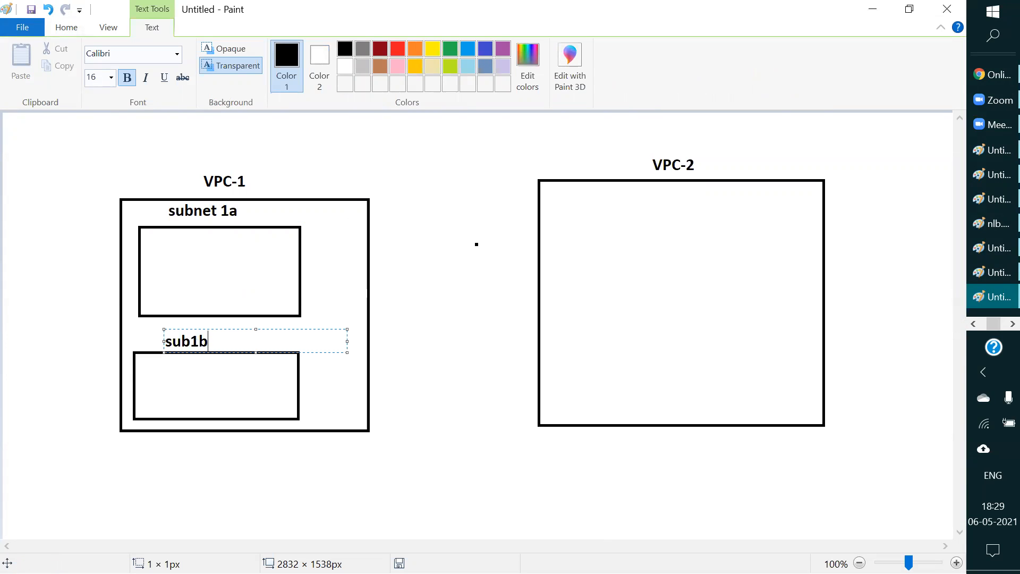
left_click(316, 173)
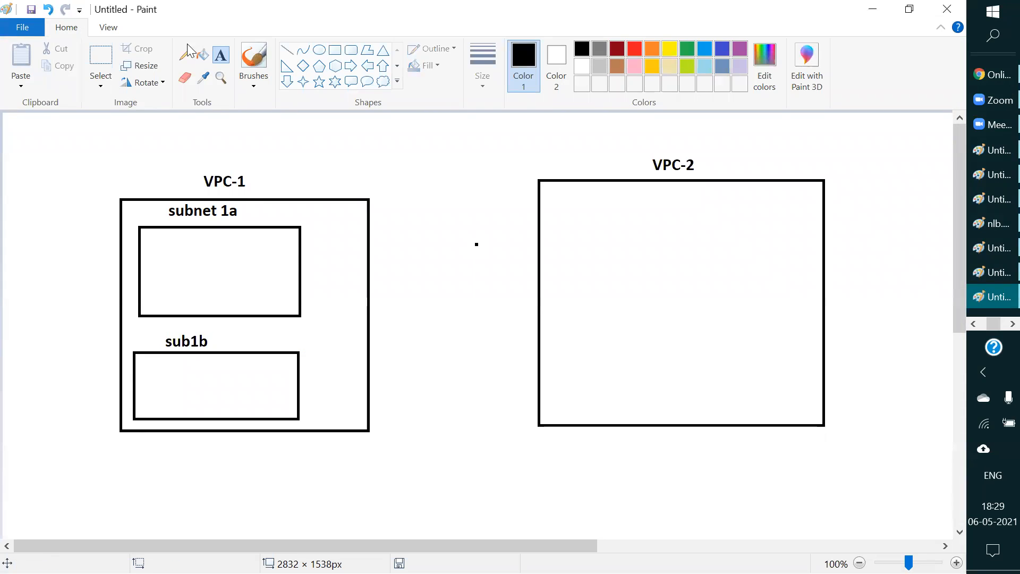
Step: Draw a rounded rectangle about 87 × 98 px inside subnet 1a and label it ec2
left_click(351, 50)
left_click_drag(159, 246, 206, 298)
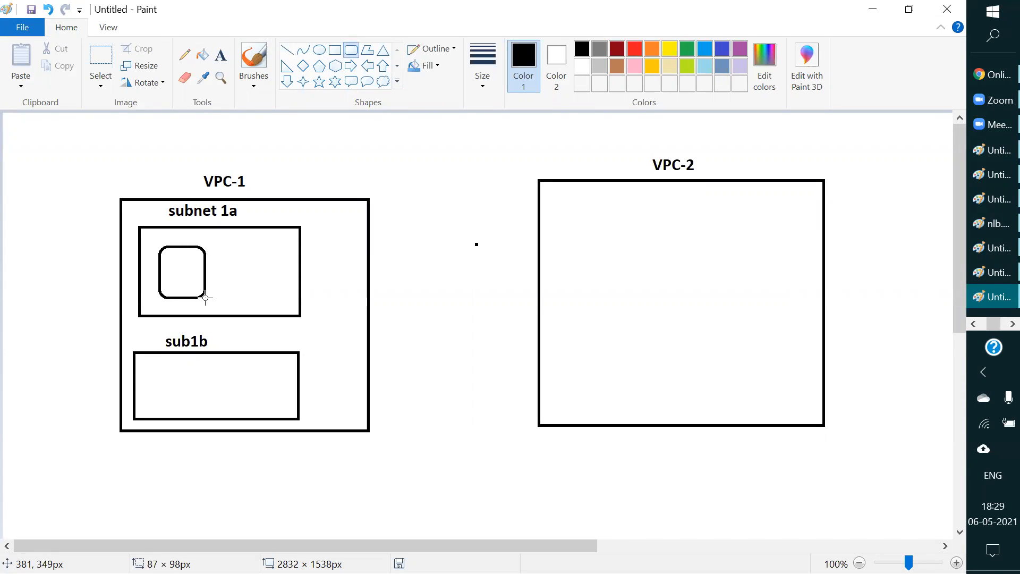
left_click(221, 55)
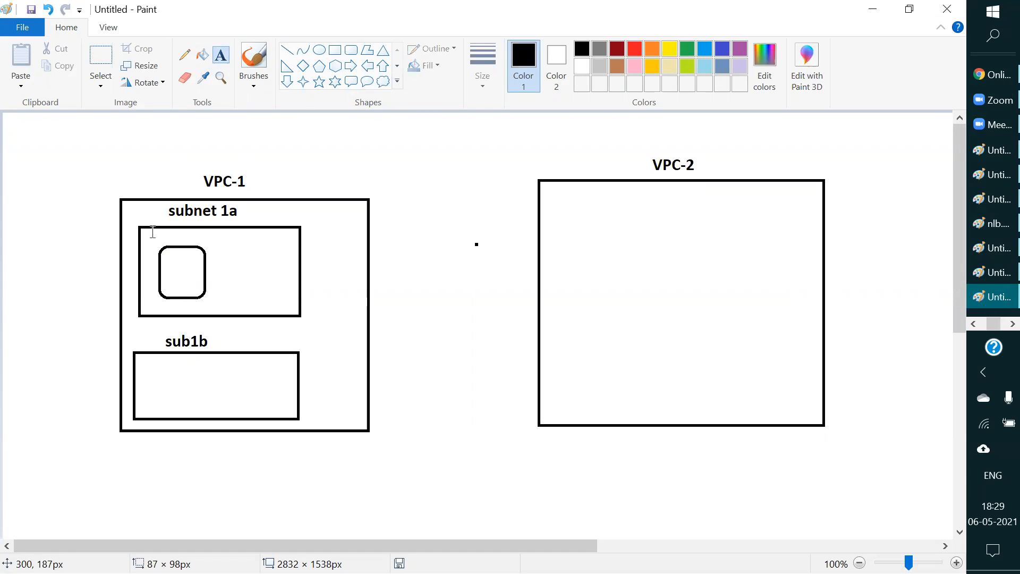
left_click(169, 269)
type("ec2")
left_click(384, 155)
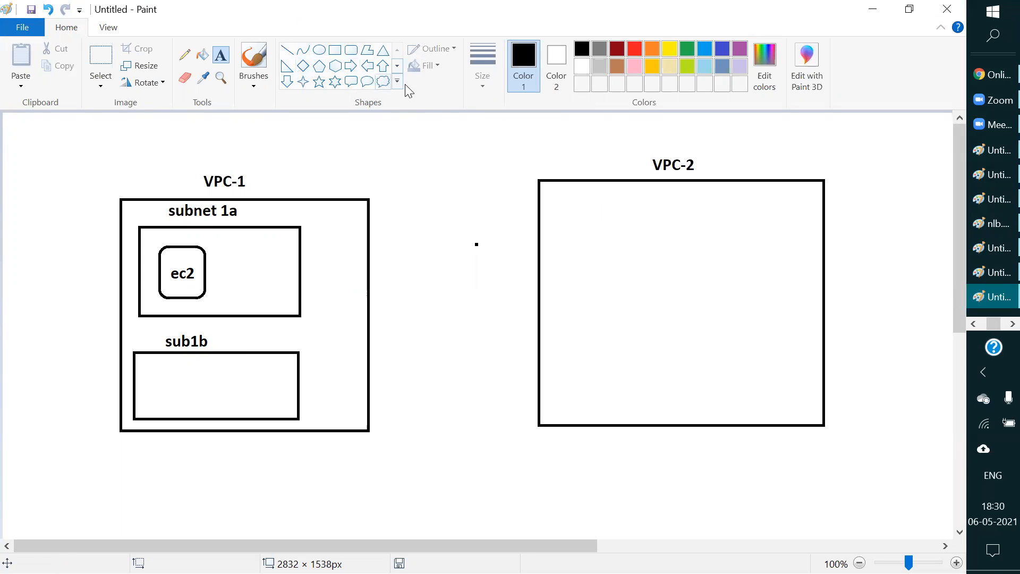
Step: Draw an instance rectangle about 262 × 208 px inside VPC-2 and enclose it in a larger subnet rectangle
left_click(338, 57)
left_click(629, 220)
left_click_drag(633, 245, 767, 330)
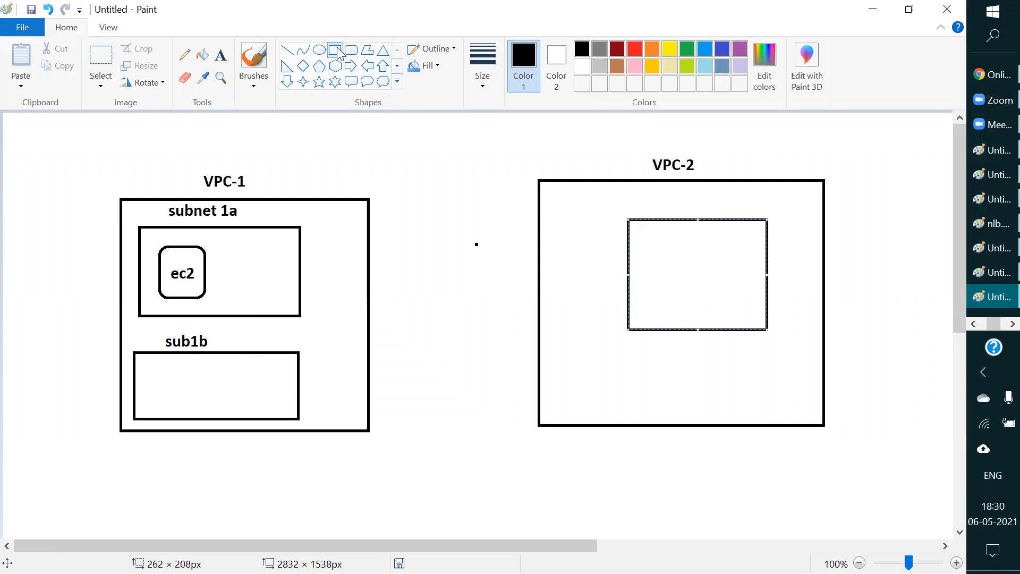
left_click_drag(557, 191, 796, 331)
key("ctrl+z")
left_click_drag(586, 206, 805, 374)
left_click(866, 116)
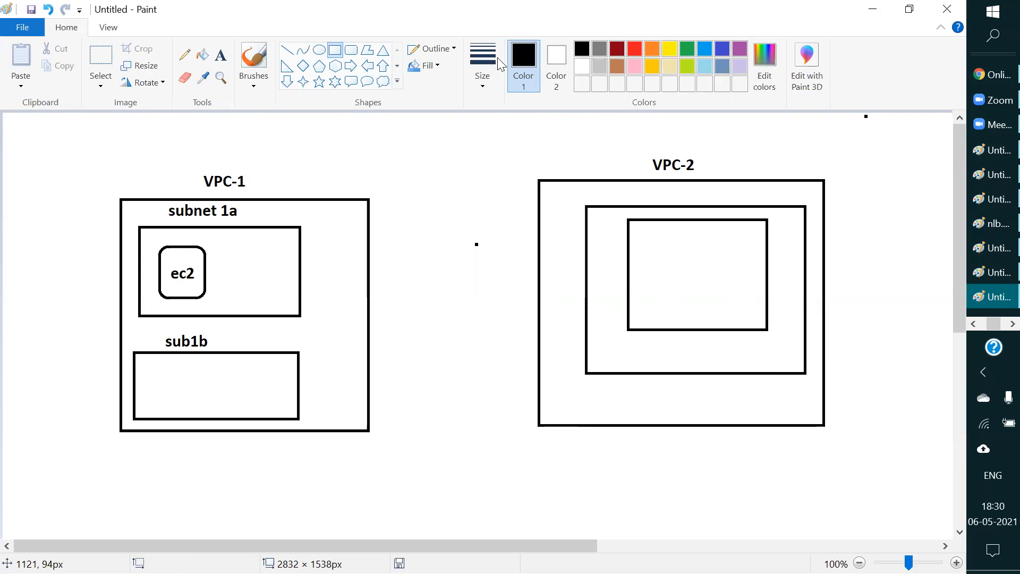
Step: Label VPC-2's inner rectangle ec2 and the rectangle around it subnet
left_click(221, 55)
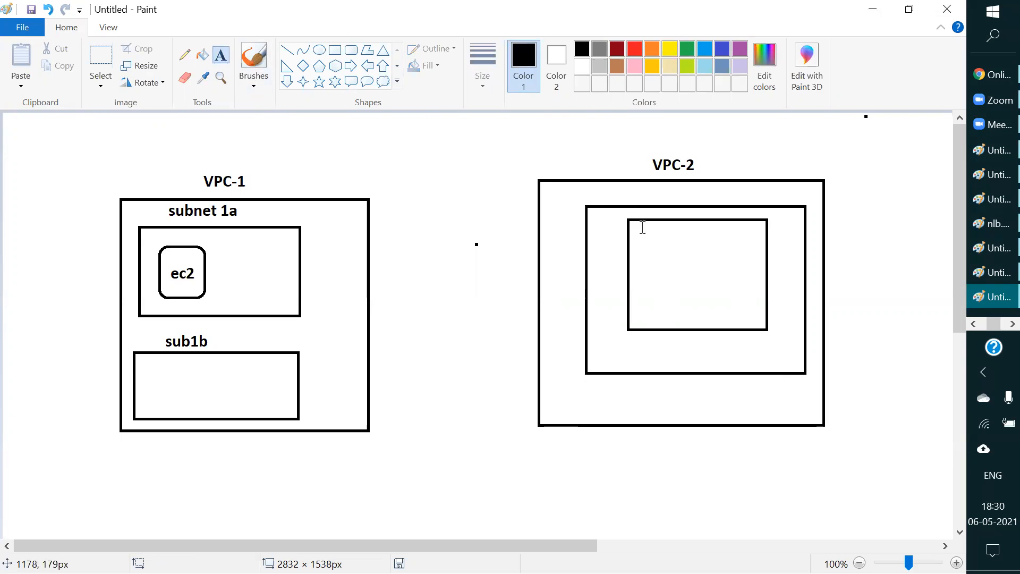
left_click(674, 262)
type("ec2")
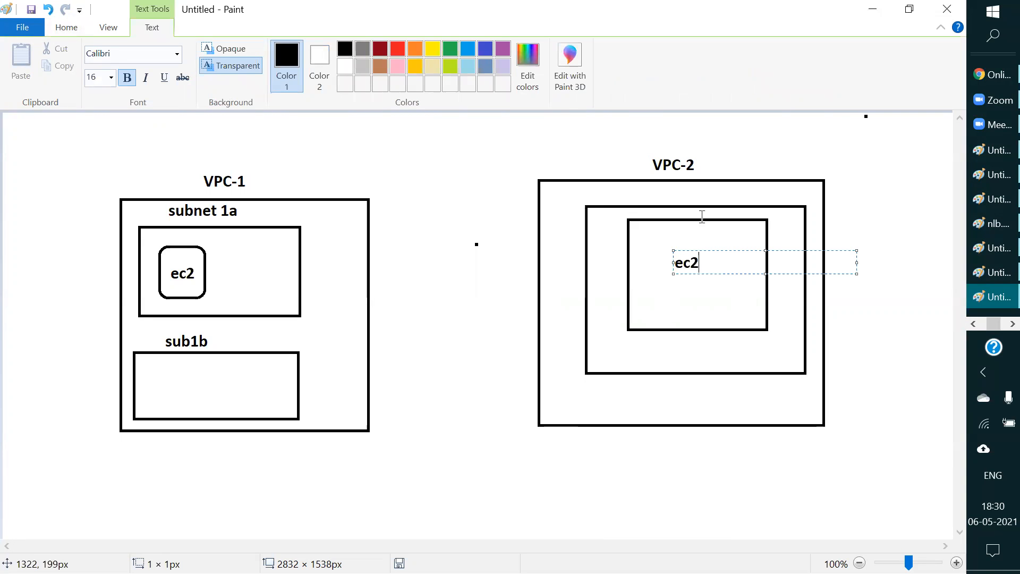
left_click(661, 196)
left_click(670, 199)
type("subnet")
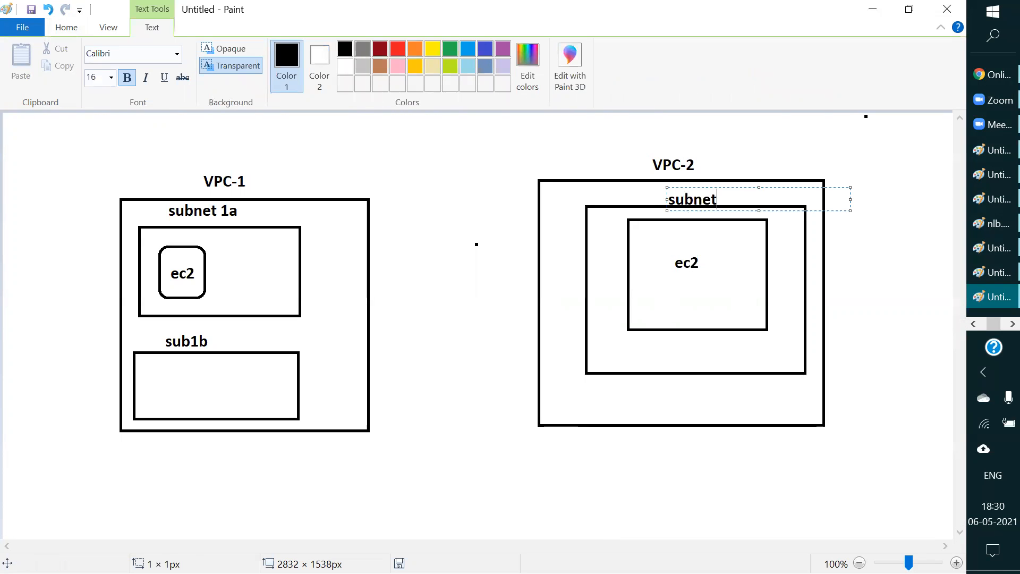
left_click(449, 189)
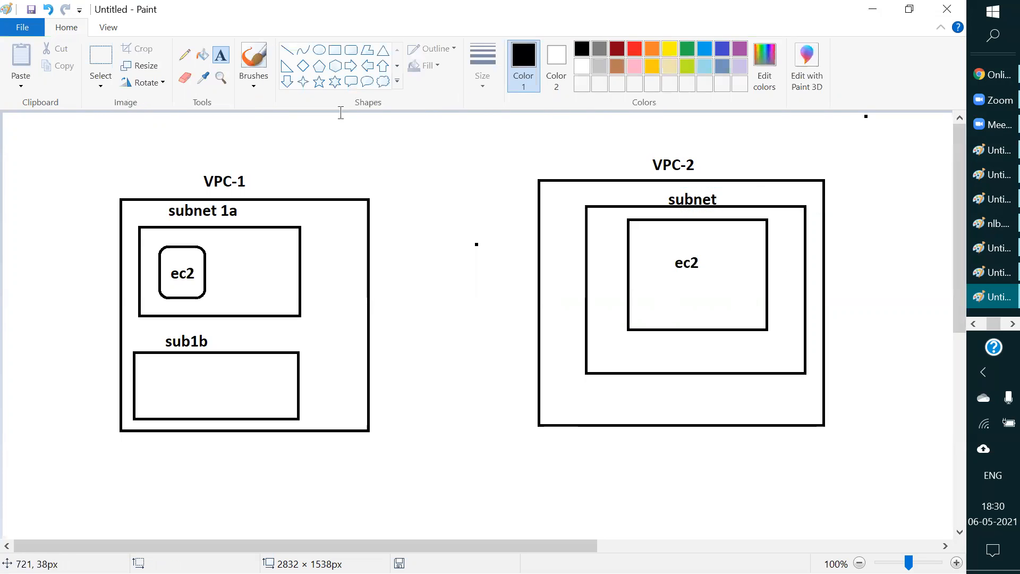
Step: Draw a straight line about 801 px long connecting the ec2 box in VPC-1 to the ec2 box in VPC-2
left_click(287, 50)
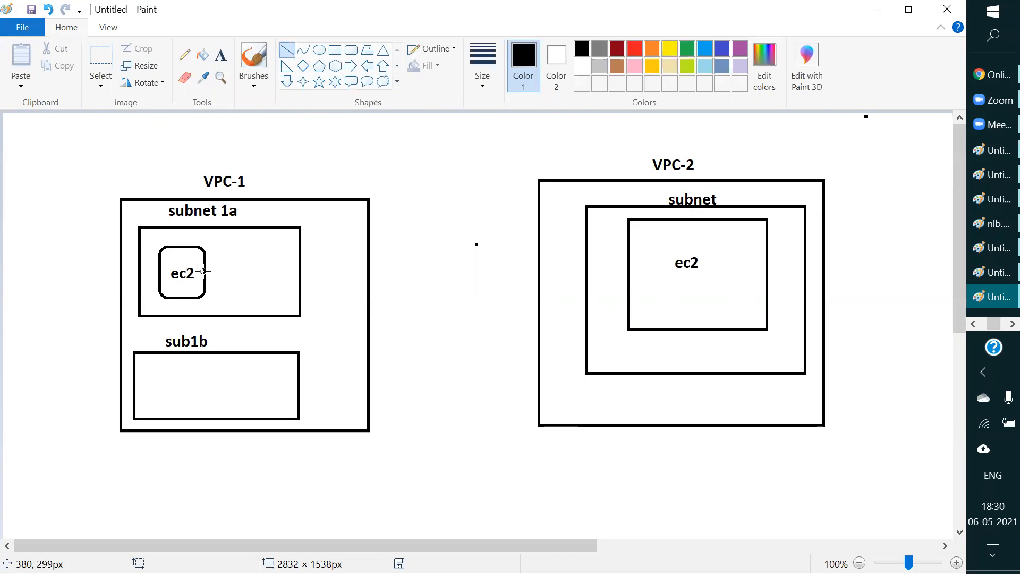
mouse_move(203, 272)
left_mouse_down()
mouse_move(664, 263)
mouse_move(628, 266)
left_mouse_up()
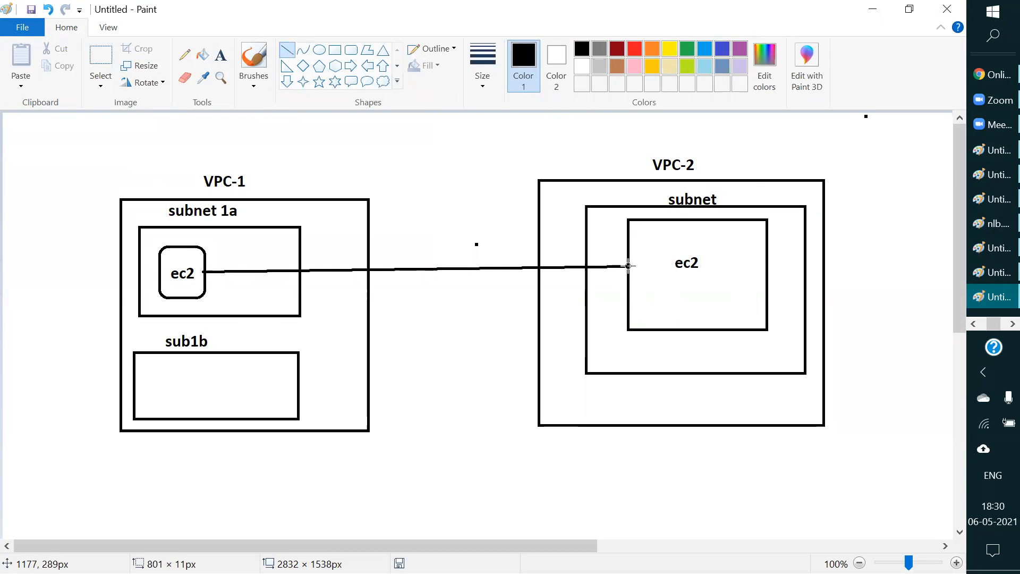
left_click(461, 331)
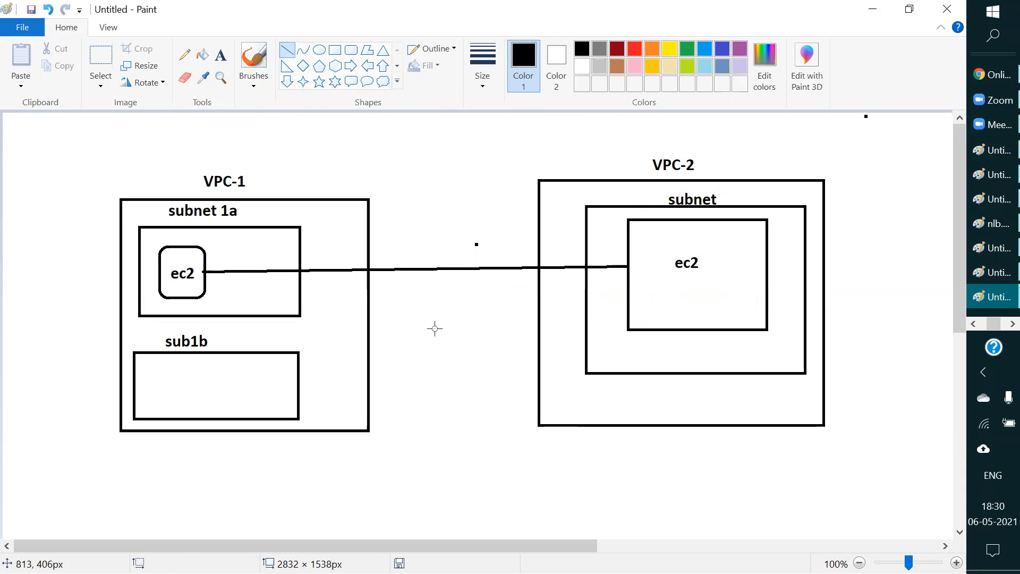
Step: Draw a rectangle about 1639 × 720 px enclosing both VPCs
left_click(335, 51)
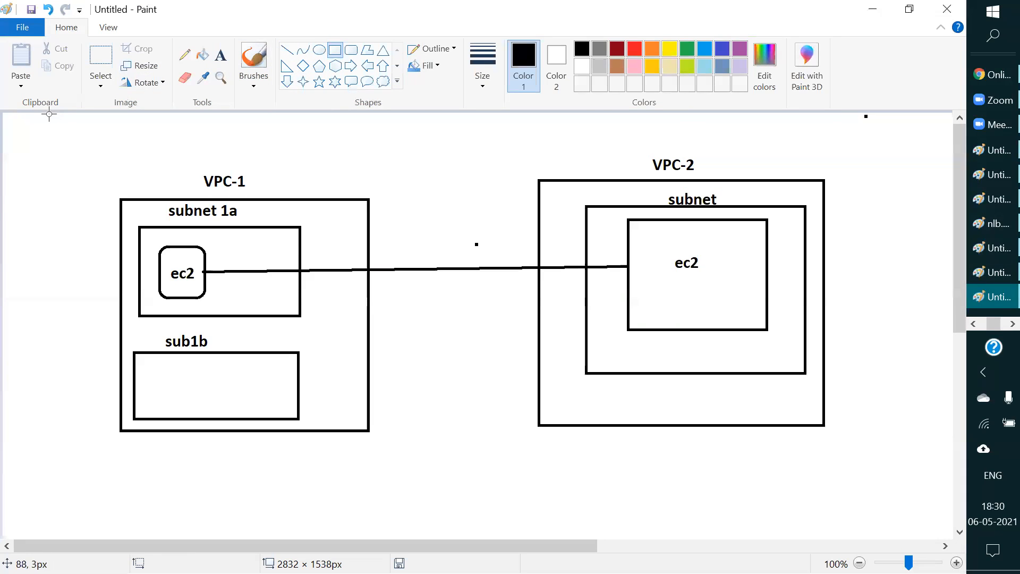
left_click_drag(25, 126, 897, 508)
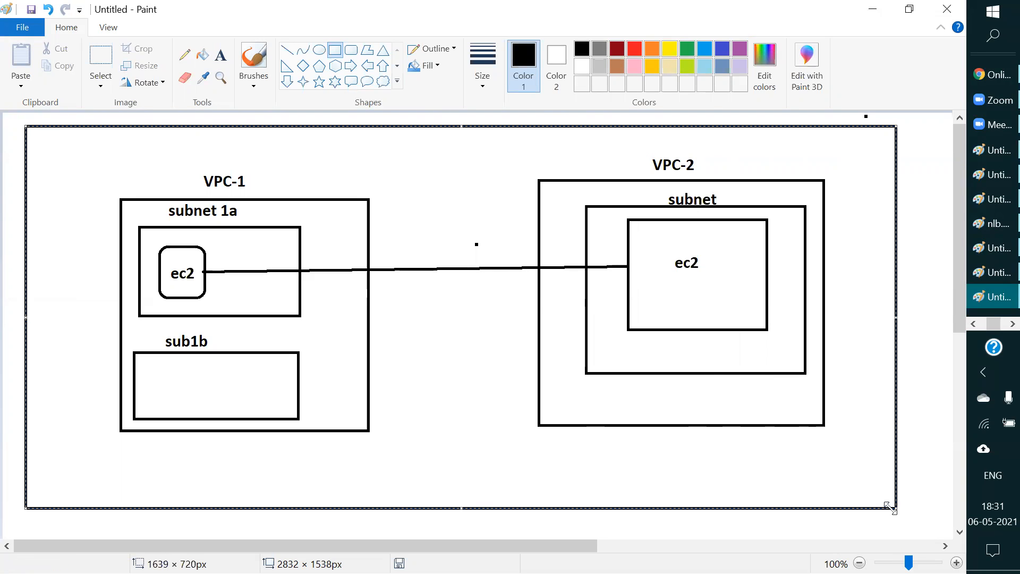
left_click(291, 522)
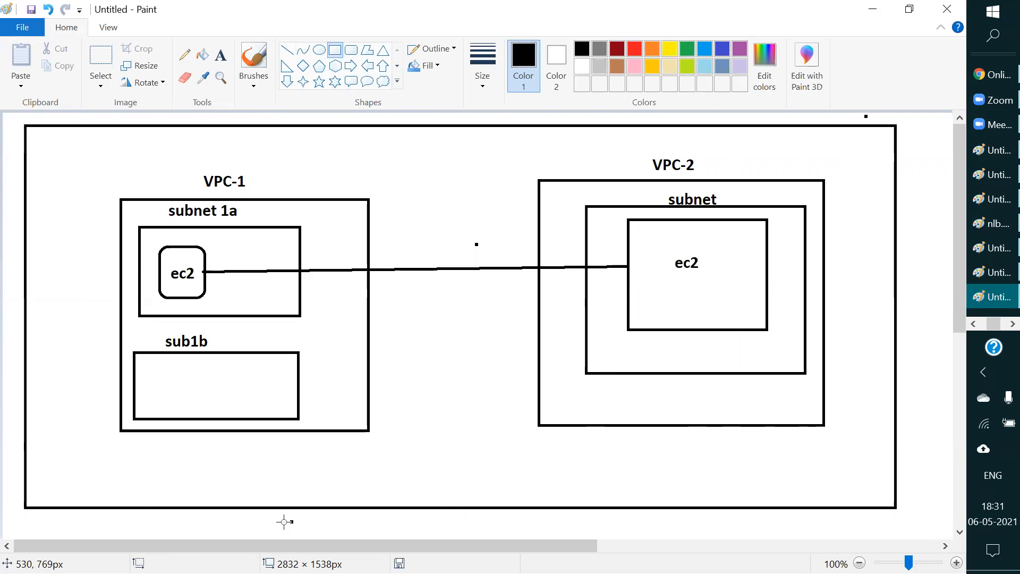
Step: Add the label "AWS account" inside the outer rectangle, below the two VPCs
left_click(351, 50)
left_click(221, 59)
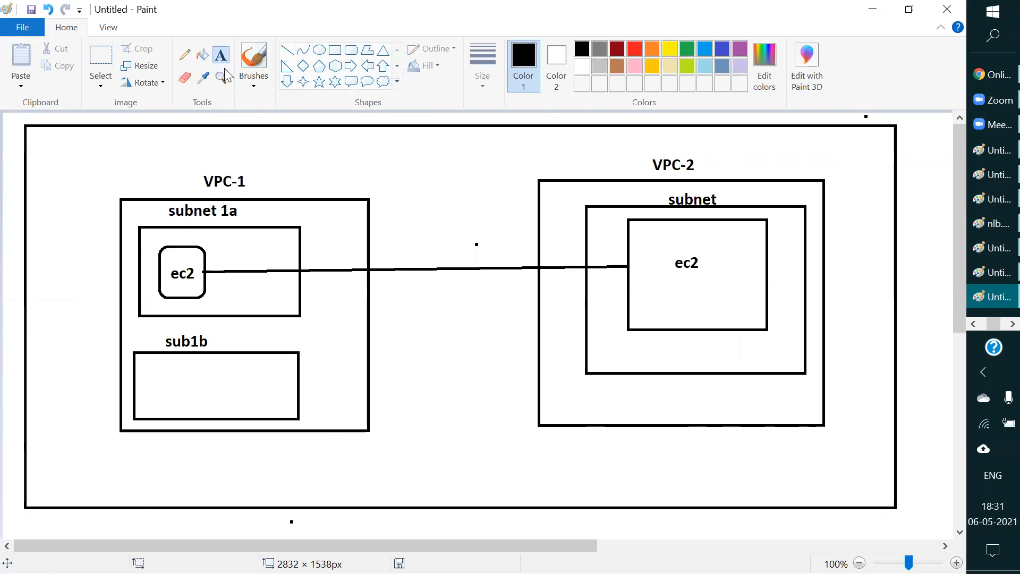
left_click(360, 479)
type("AWS account")
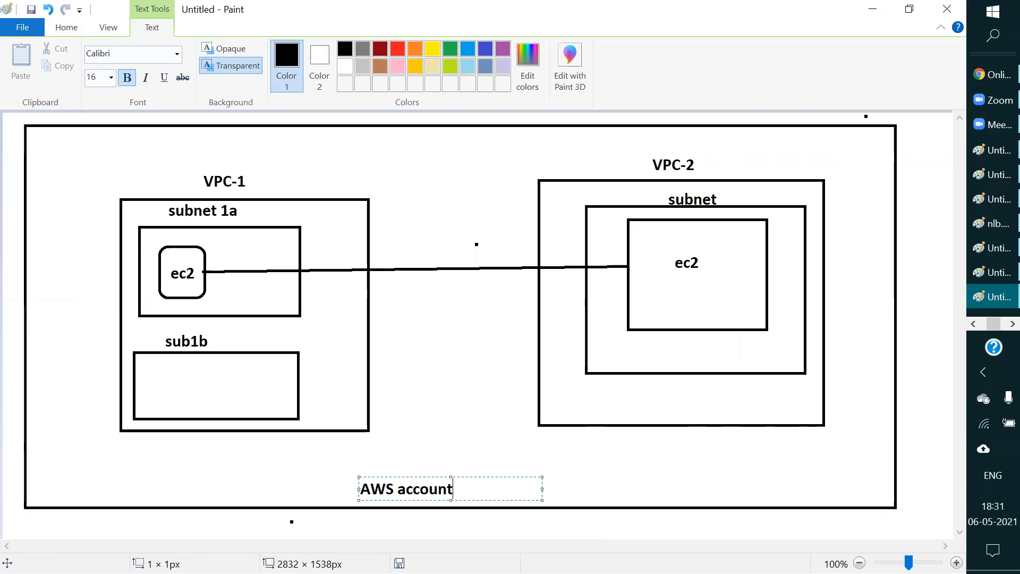
left_click(921, 329)
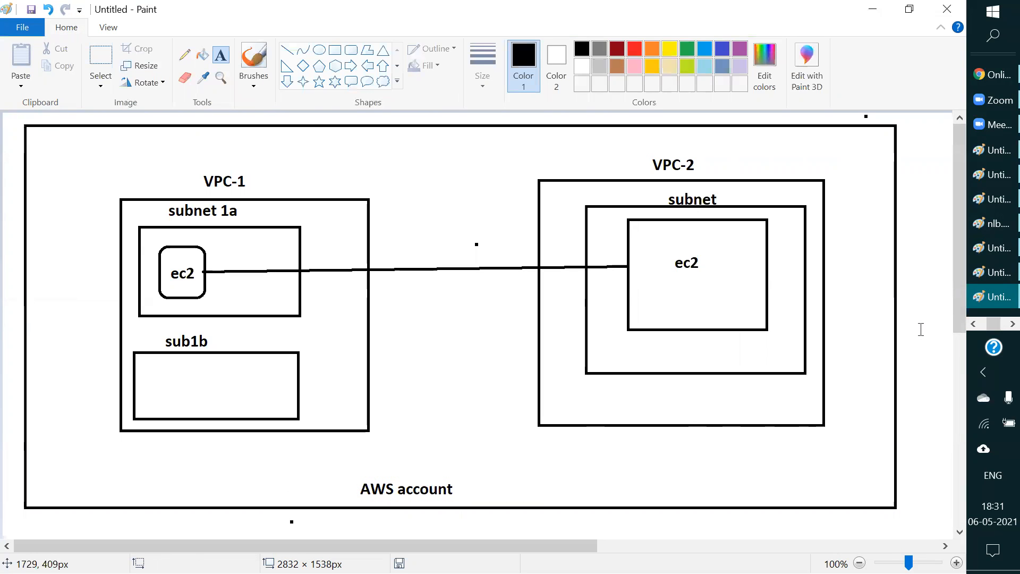
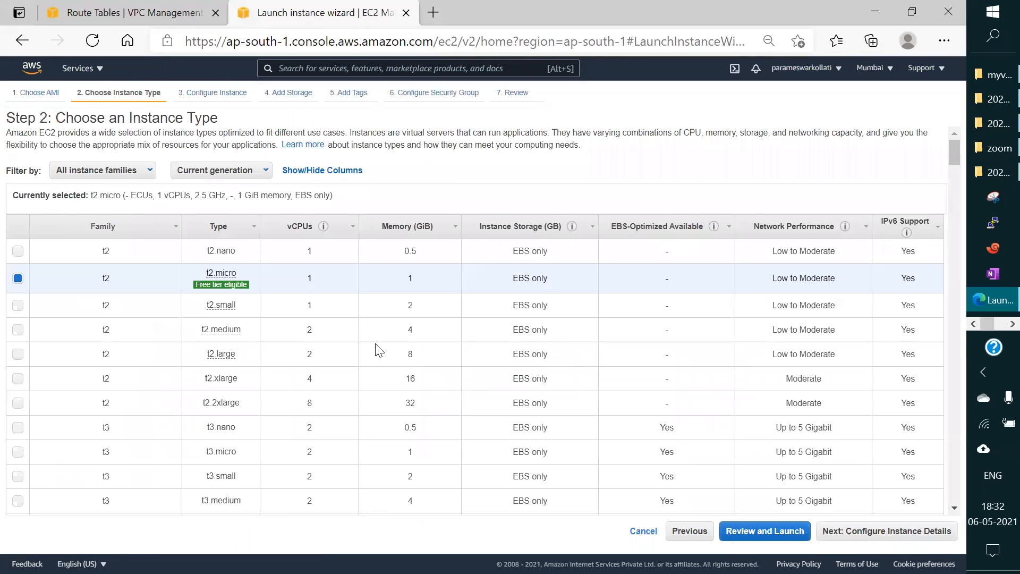
Step: Configure the t2.micro instance to use the devVPC network and subnet2 in ap-south-1b
left_click(771, 532)
scroll(180, 255, "down", 2)
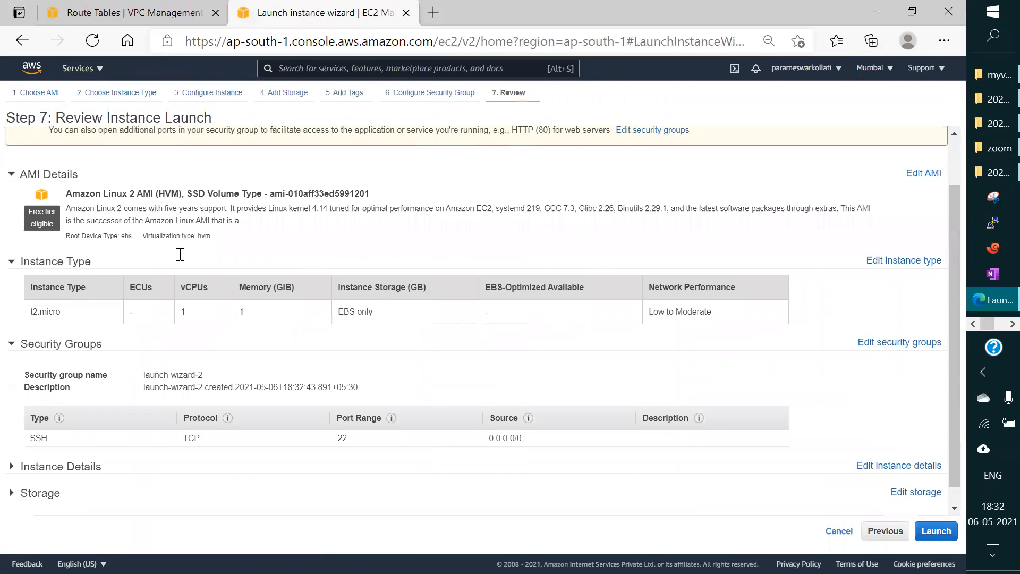
left_click(113, 99)
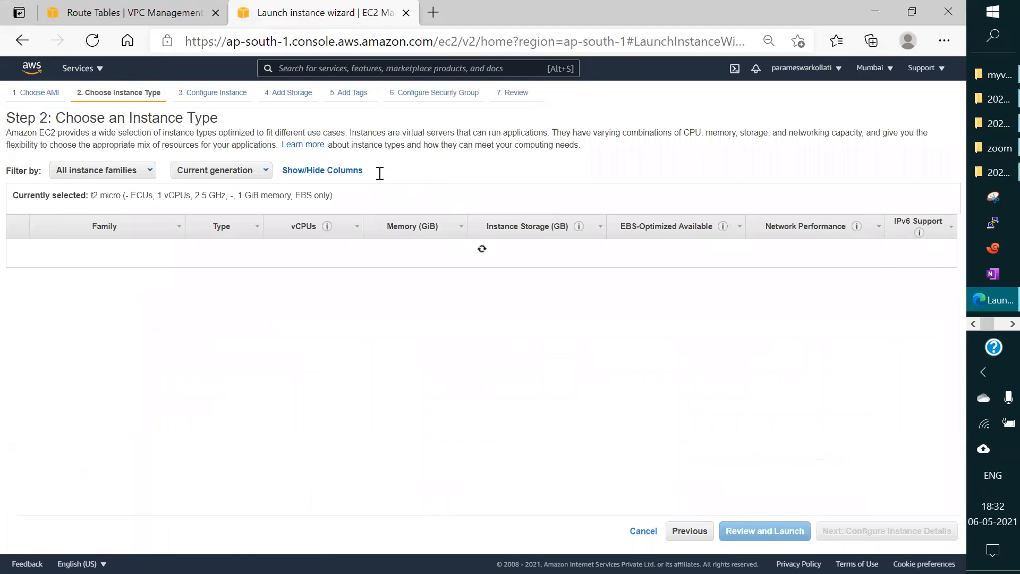
left_click(212, 93)
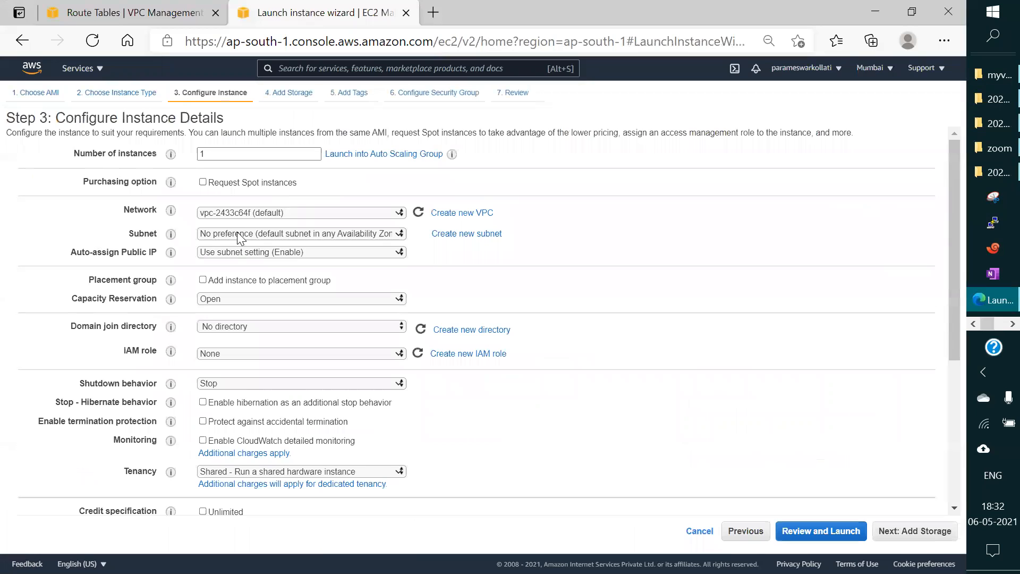
left_click(259, 214)
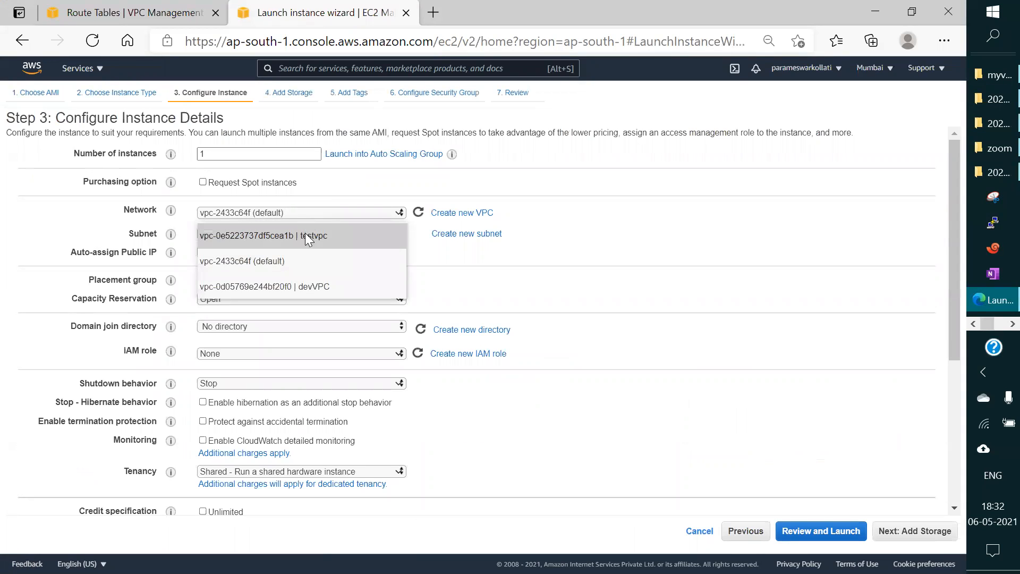
left_click(292, 287)
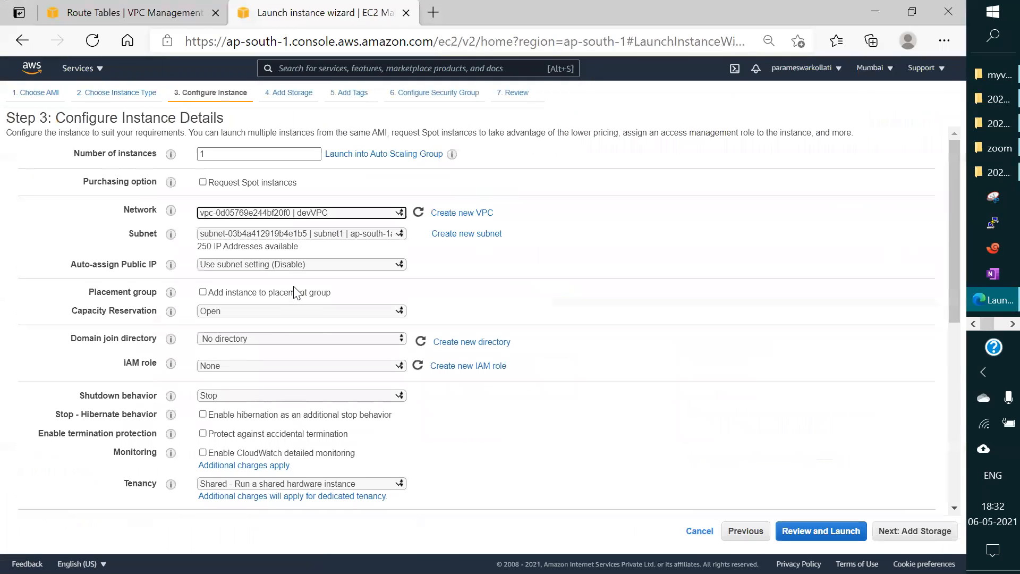
left_click(290, 237)
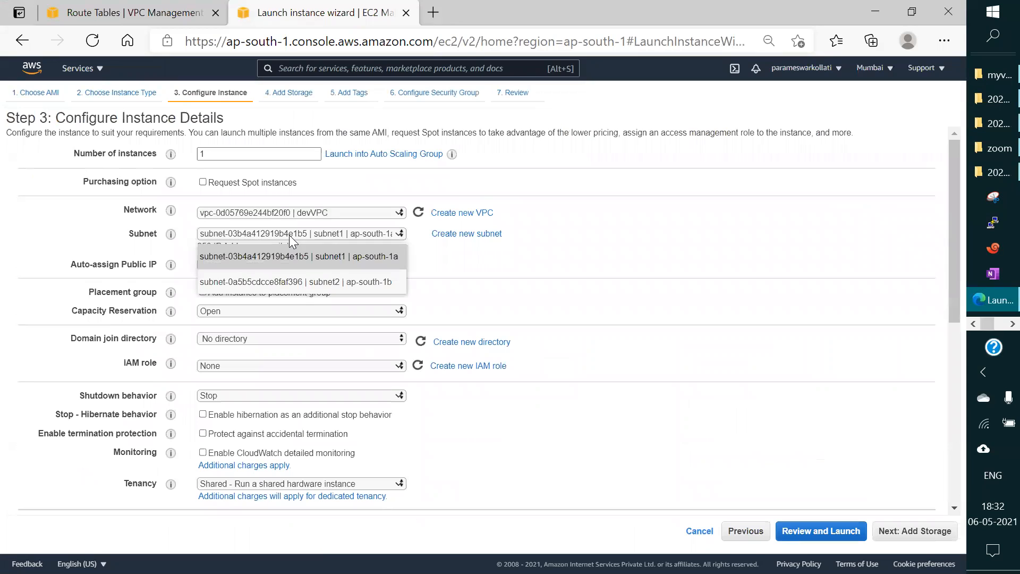
left_click(301, 275)
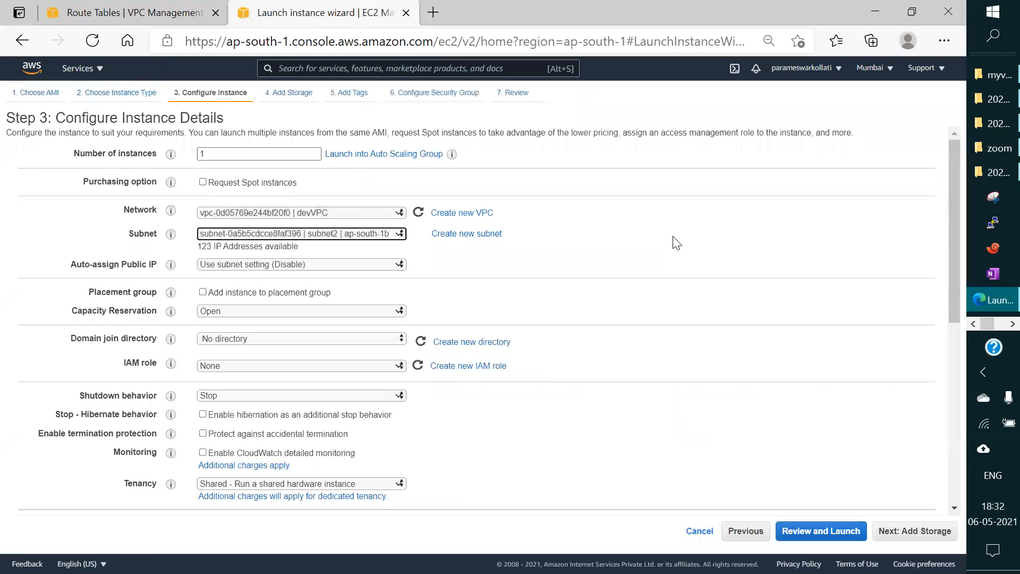
Step: Review and launch the instance with the existing key pair devkey, acknowledging access to its private key file
scroll(673, 241, "down", 7)
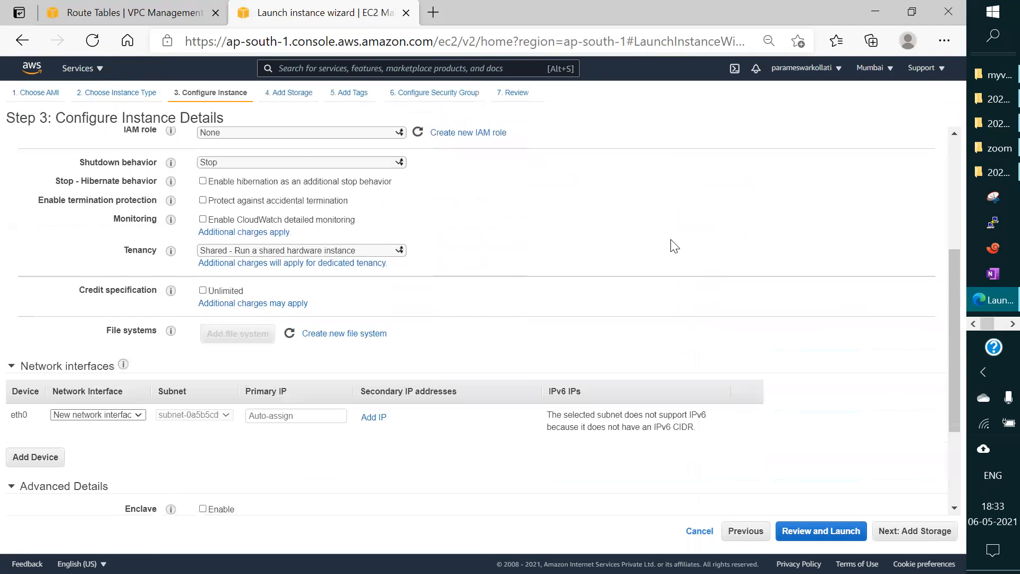
scroll(664, 226, "up", 5)
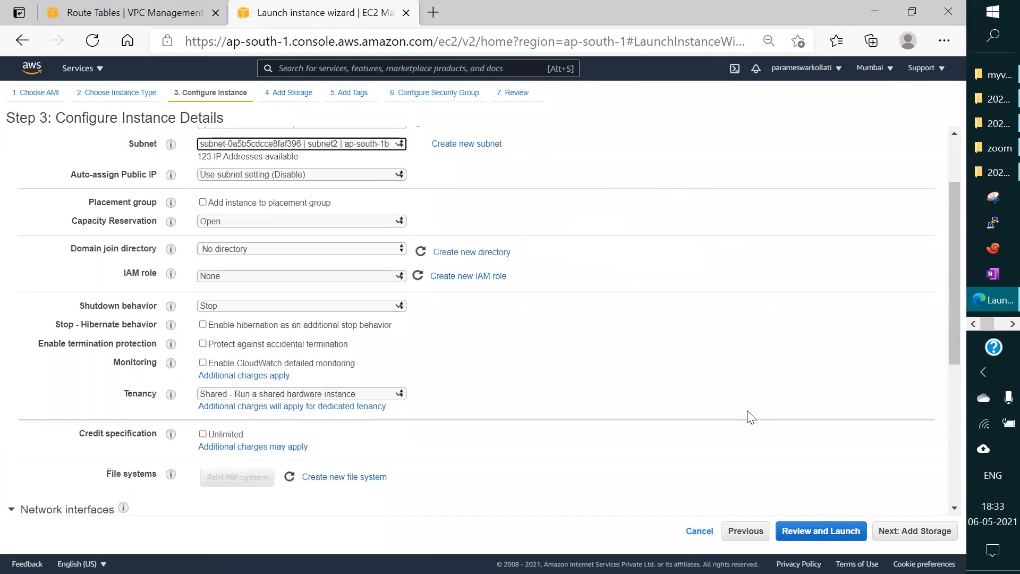
left_click(829, 532)
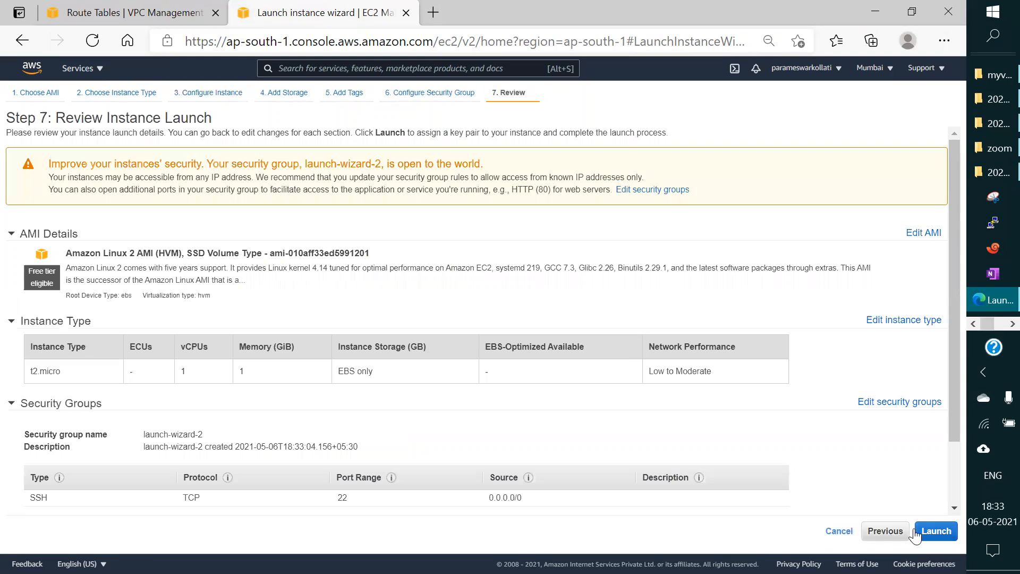
left_click(937, 531)
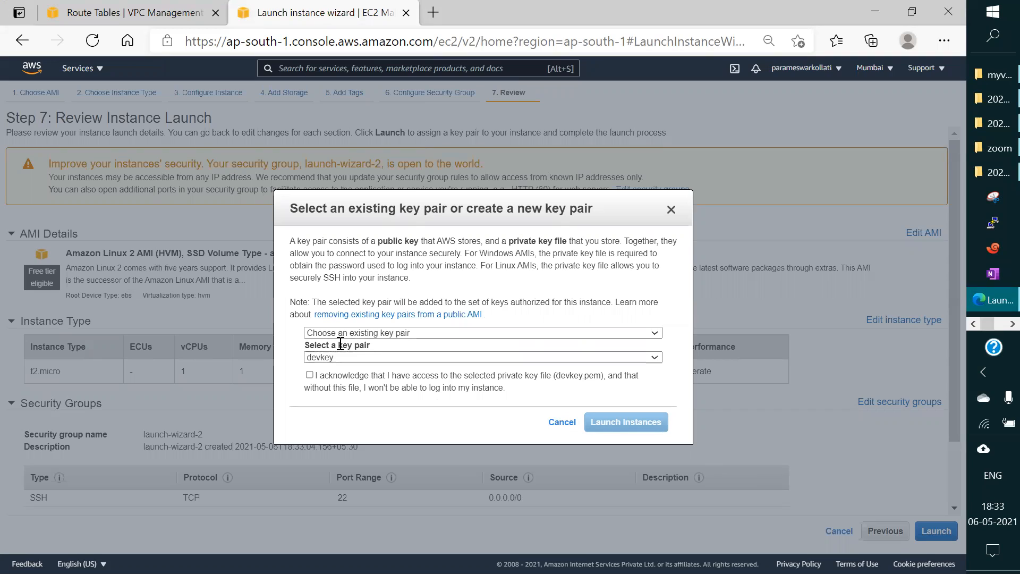
left_click(313, 377)
left_click(627, 422)
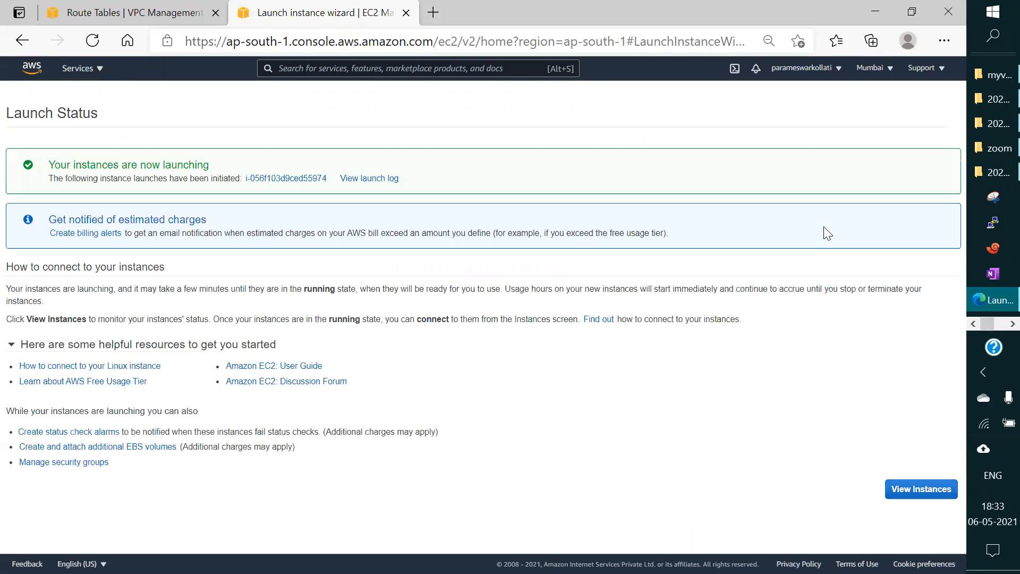
Step: In the instances list, name the newly launched instance webserver
left_click(922, 489)
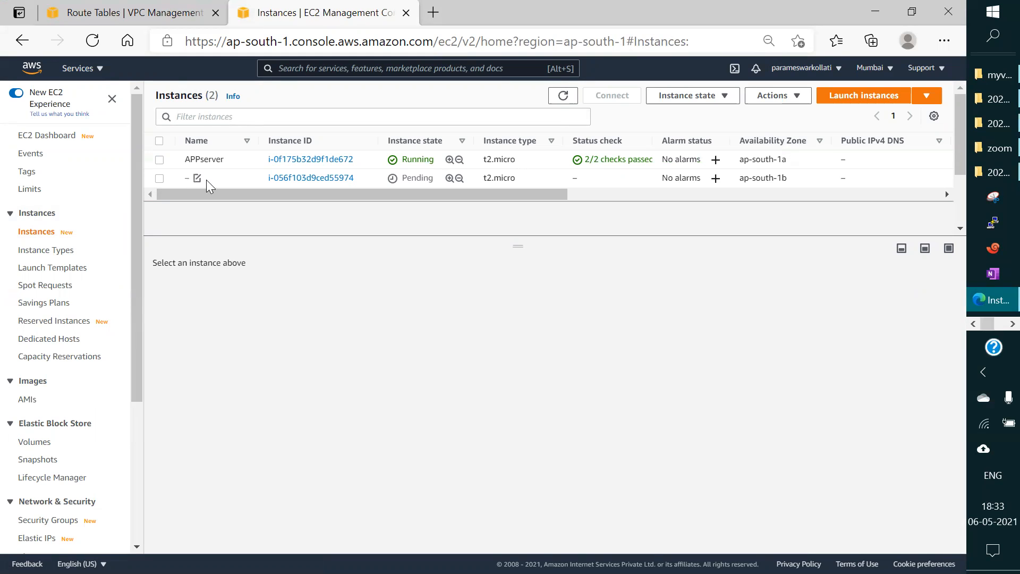
left_click(196, 178)
type("w")
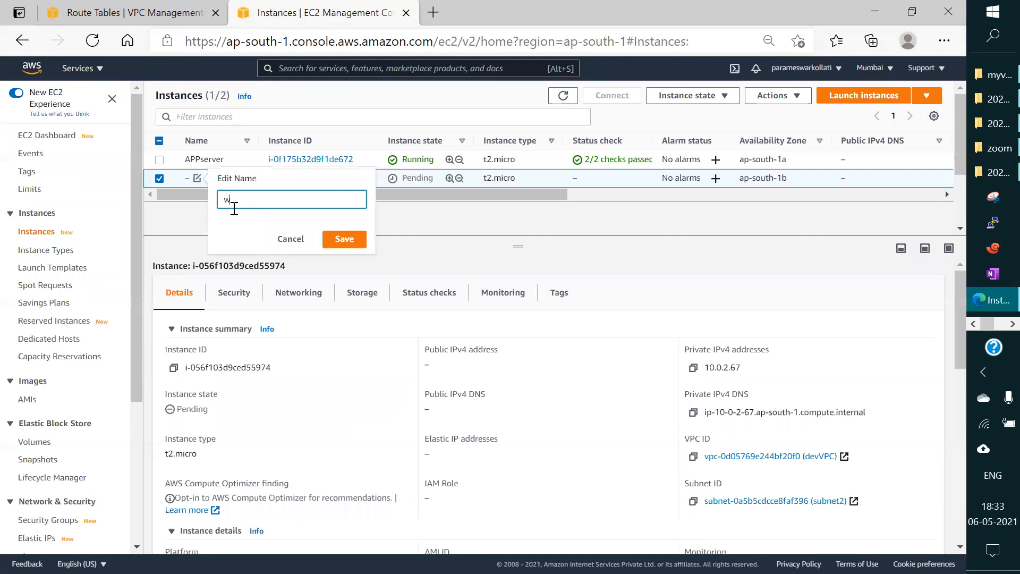
type("ebserver")
left_click(347, 238)
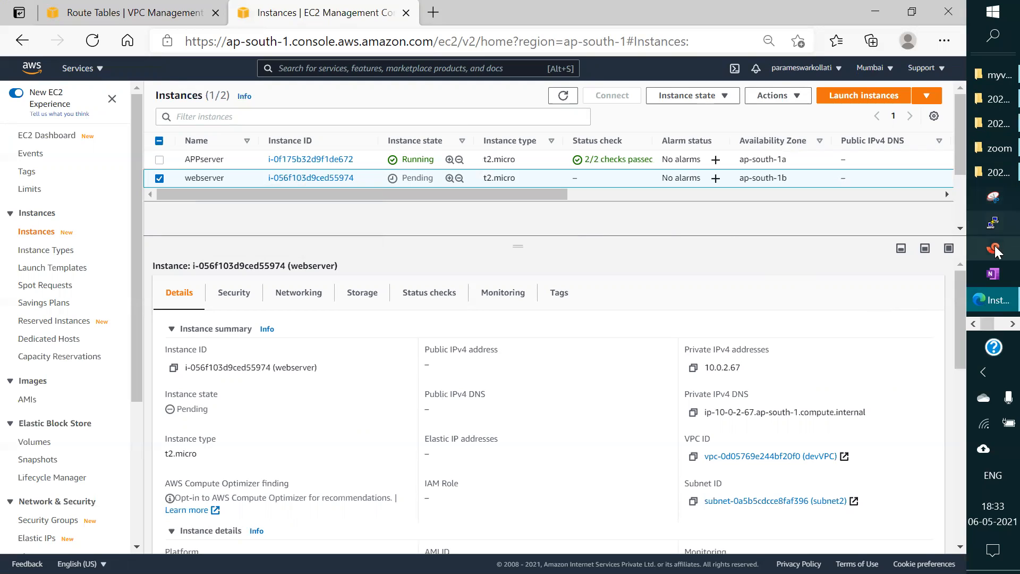
Step: Switch to the Paint diagram to examine the EC2 connections within VPC-1 and across to VPC-2, and return to the AWS console
left_click(1013, 323)
mouse_move(996, 234)
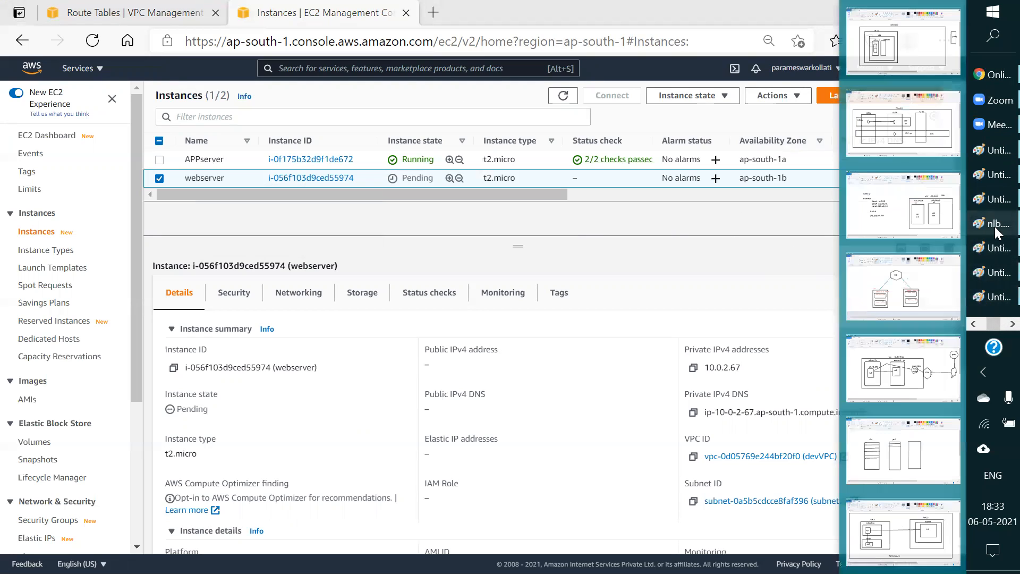
left_click(895, 545)
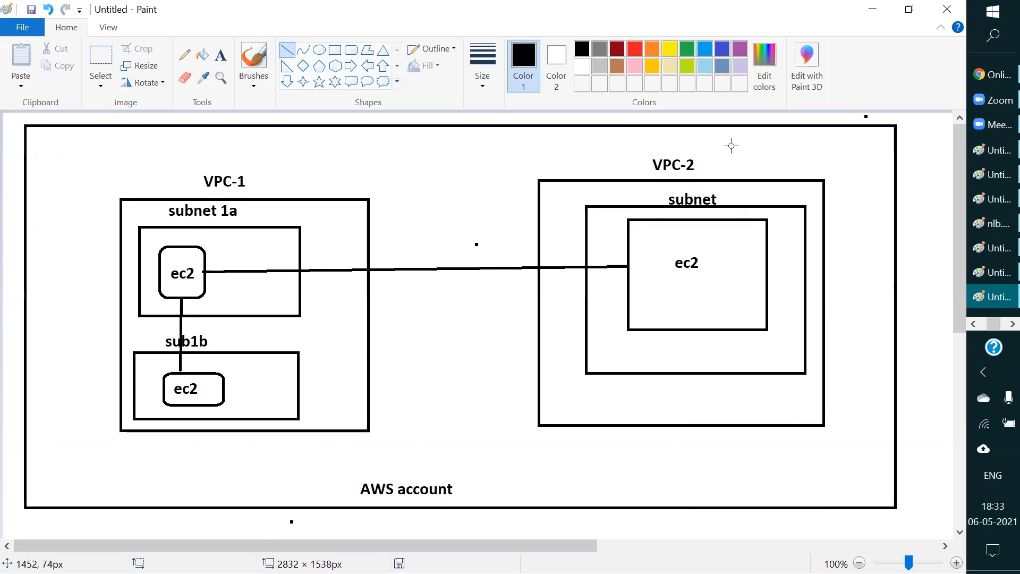
left_click(873, 9)
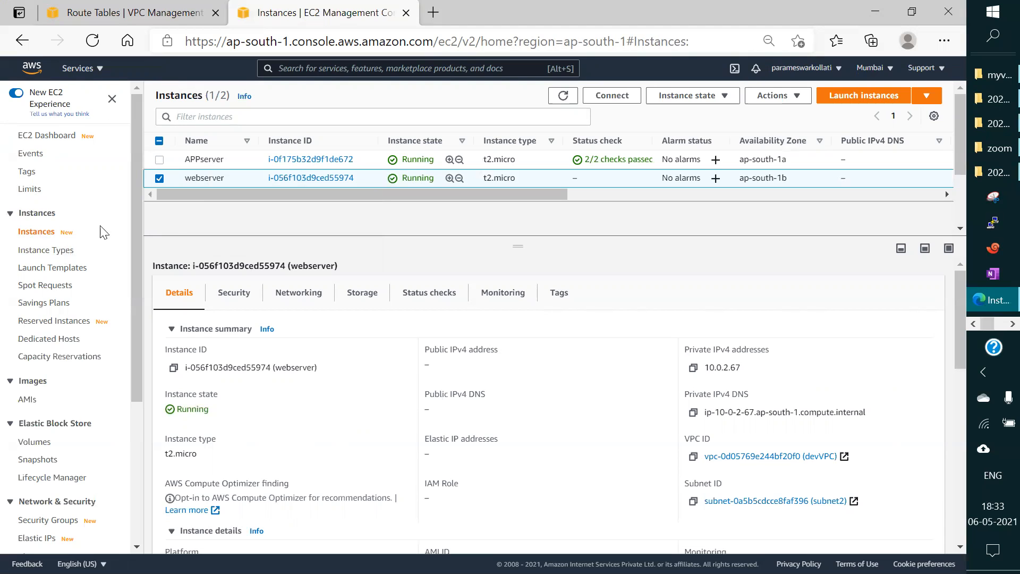
Step: In the VPC service, create a VPC named dbvpc with the IPv4 CIDR block 192.168.0.0/16
left_click(78, 68)
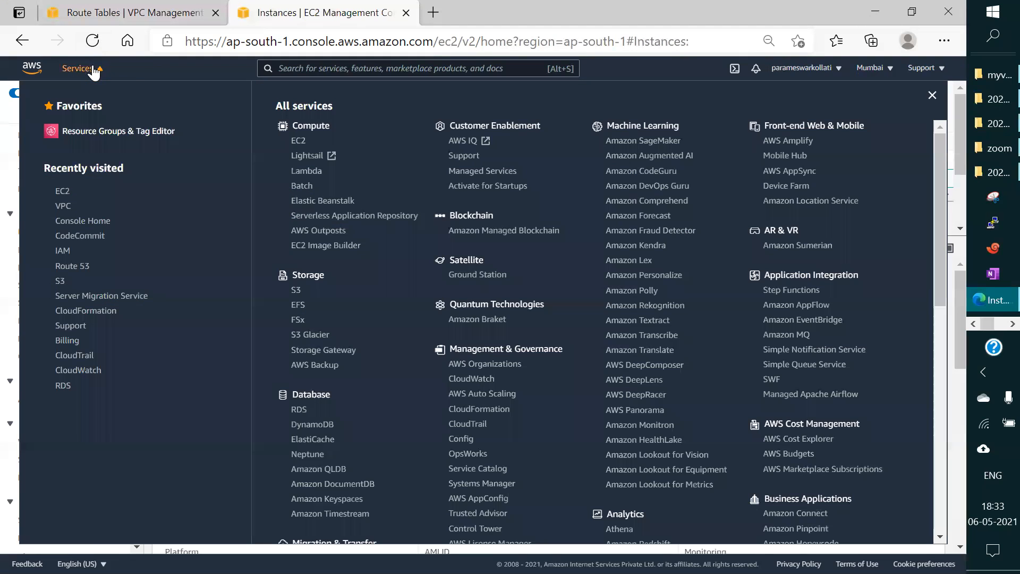
left_click(63, 207)
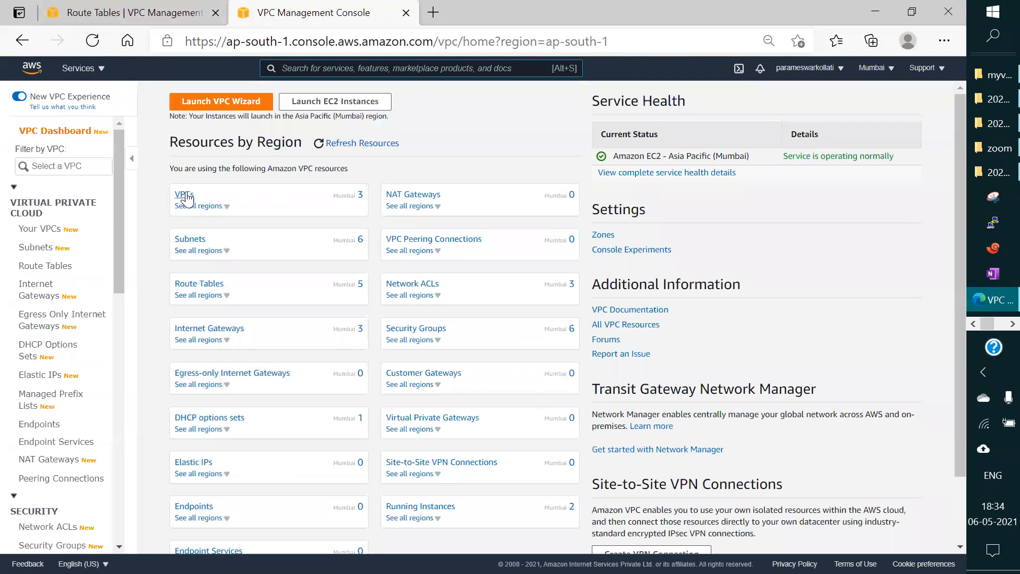
left_click(187, 195)
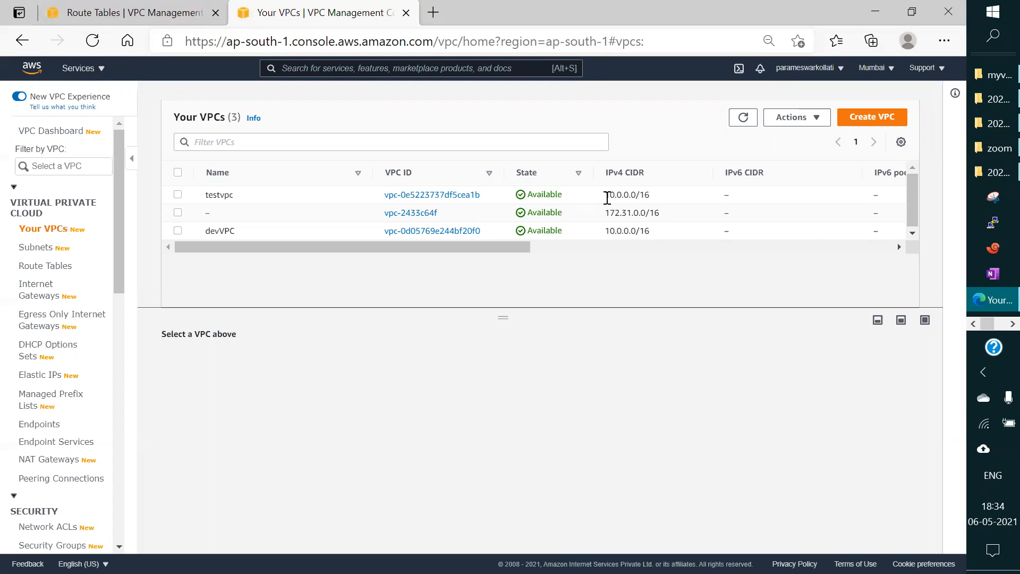
left_click(871, 117)
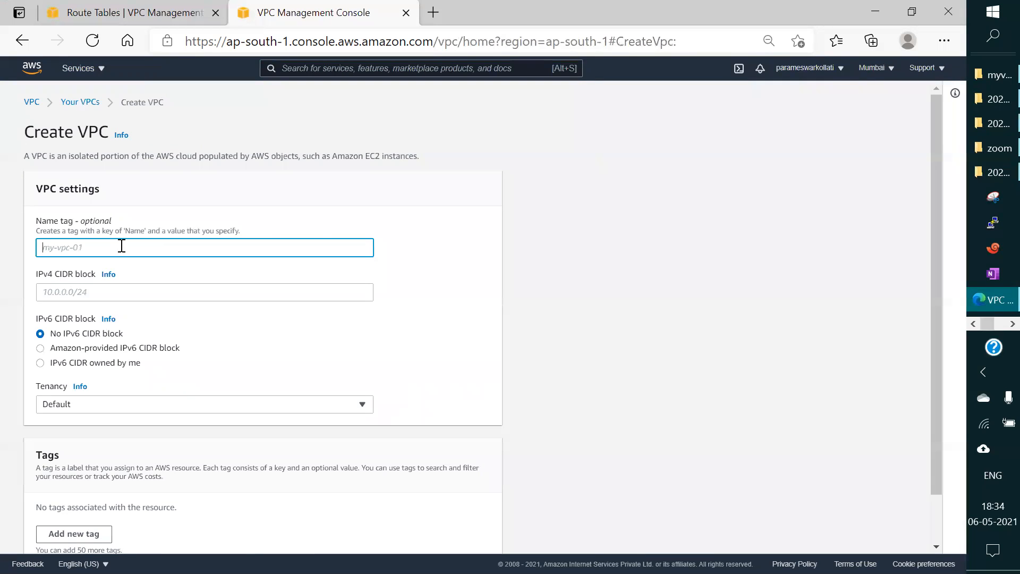
type("dbvpc")
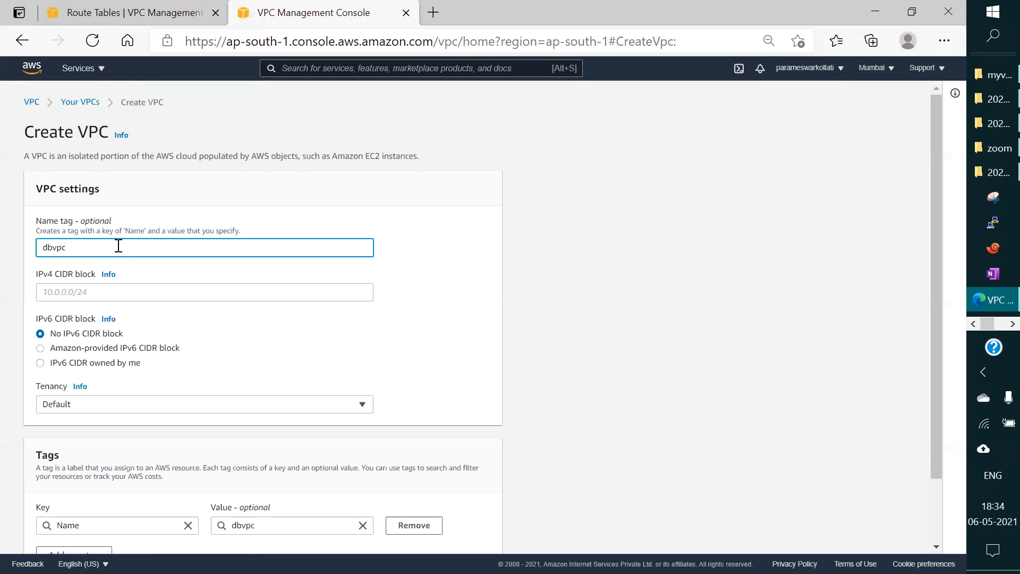
left_click(110, 292)
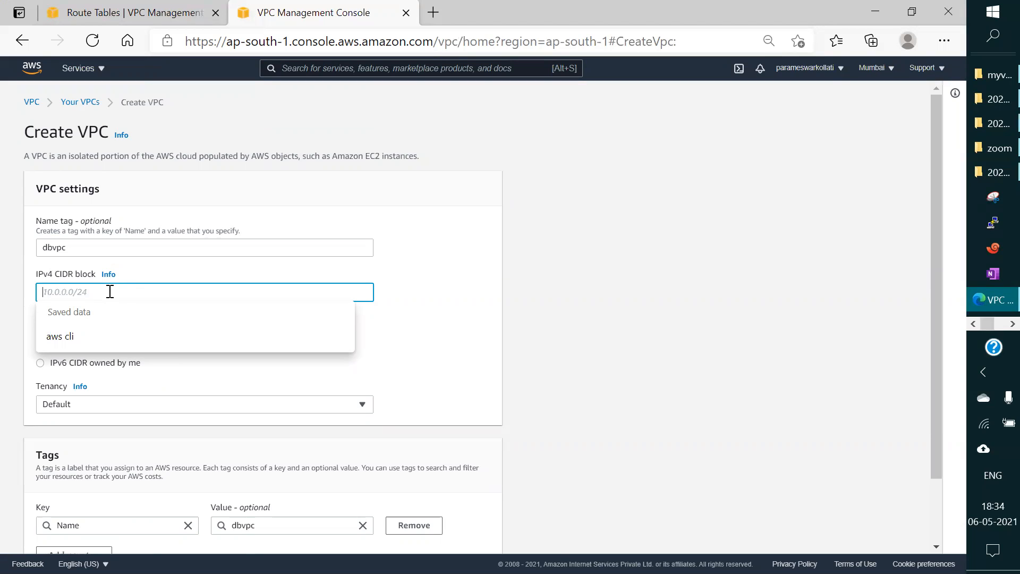
type("192.168.0.0/16")
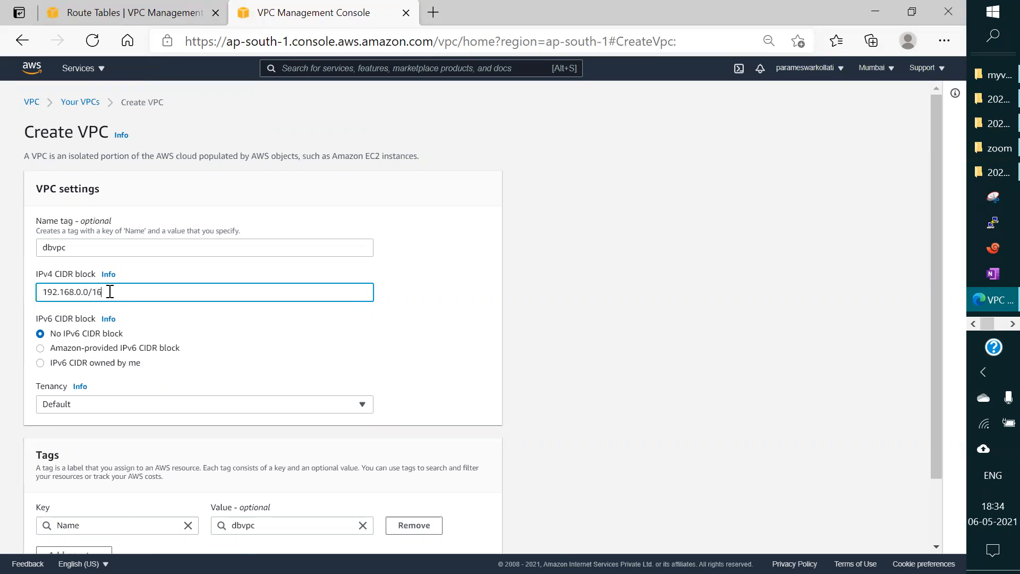
scroll(471, 319, "down", 2)
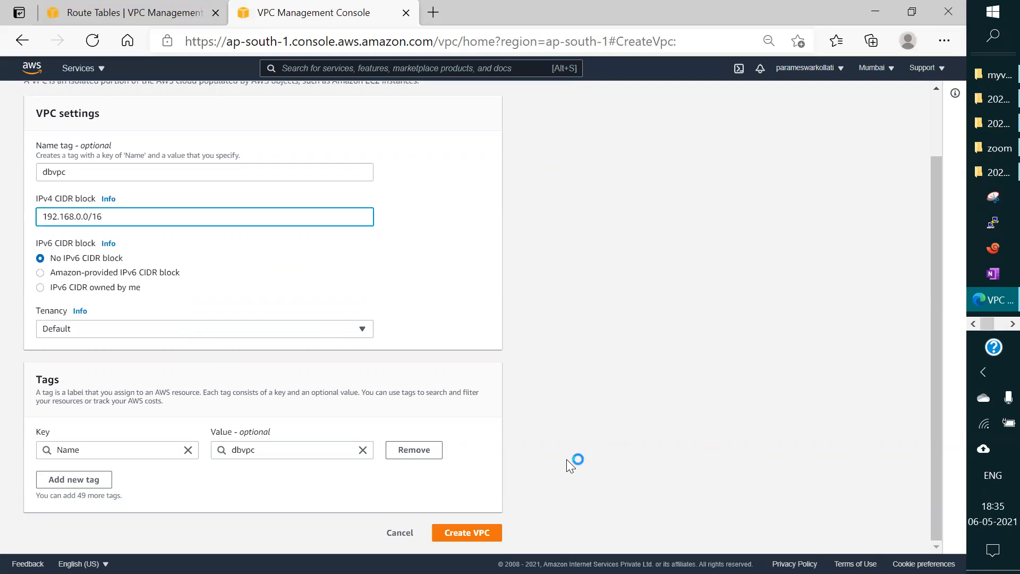
left_click(463, 533)
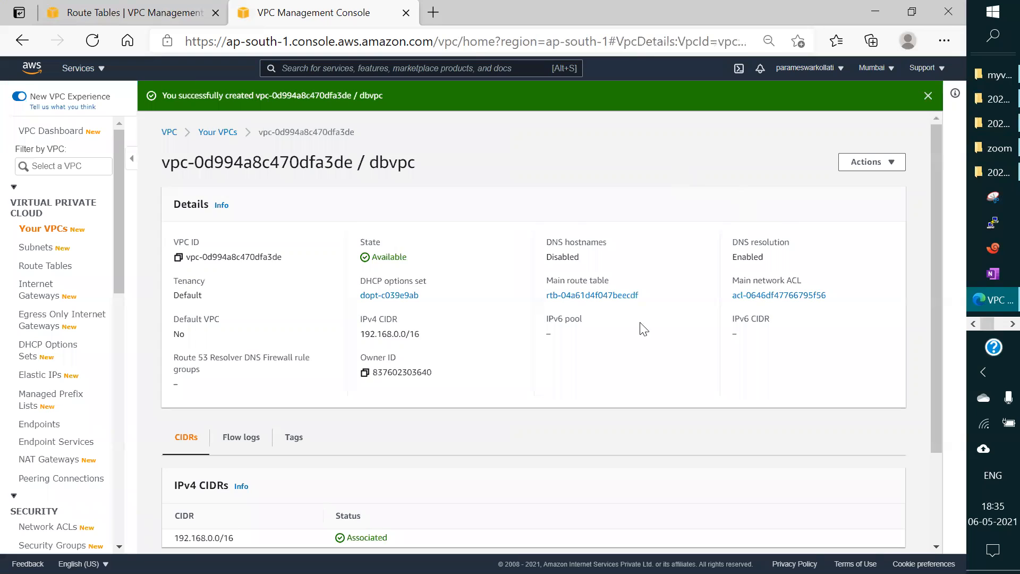
Step: Start creating a new subnet and select dbvpc as its VPC
scroll(621, 343, "down", 2)
scroll(621, 351, "up", 2)
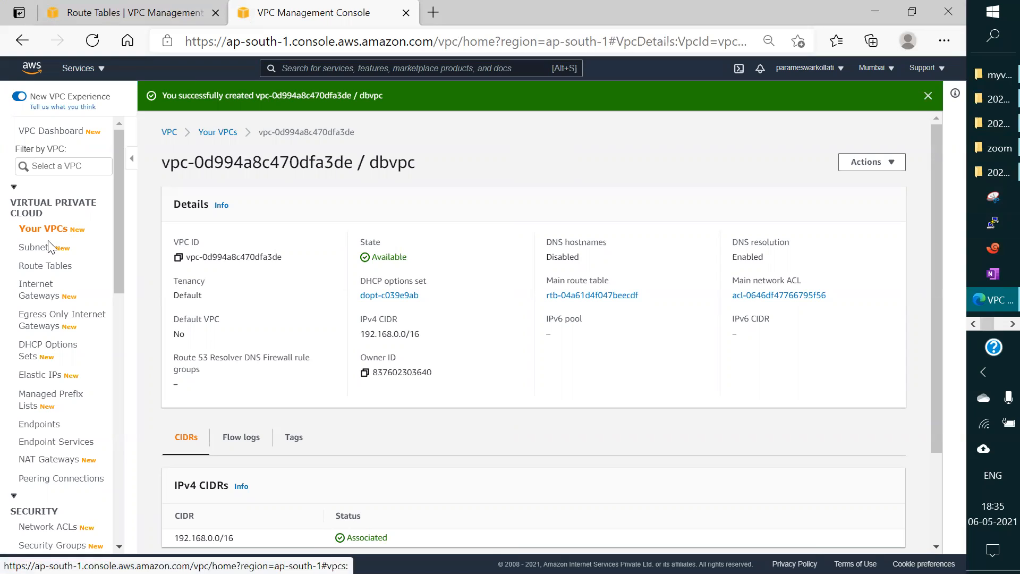
left_click(42, 249)
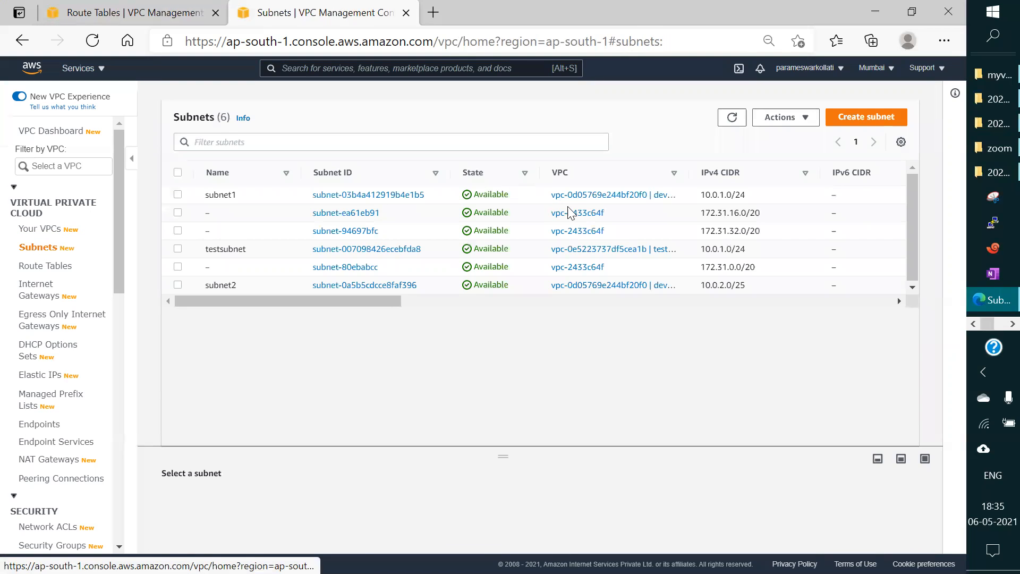
left_click(869, 118)
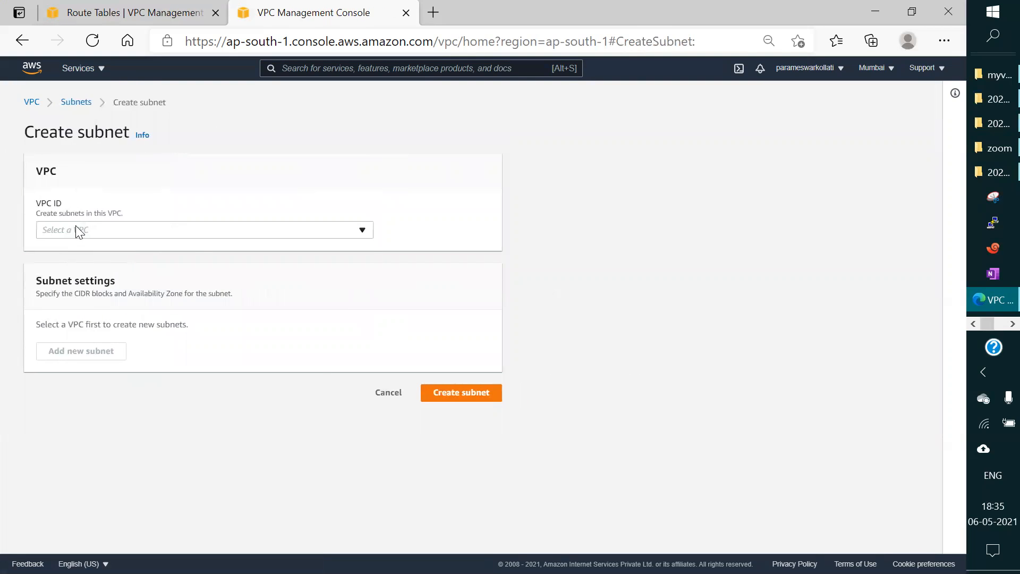
left_click(75, 228)
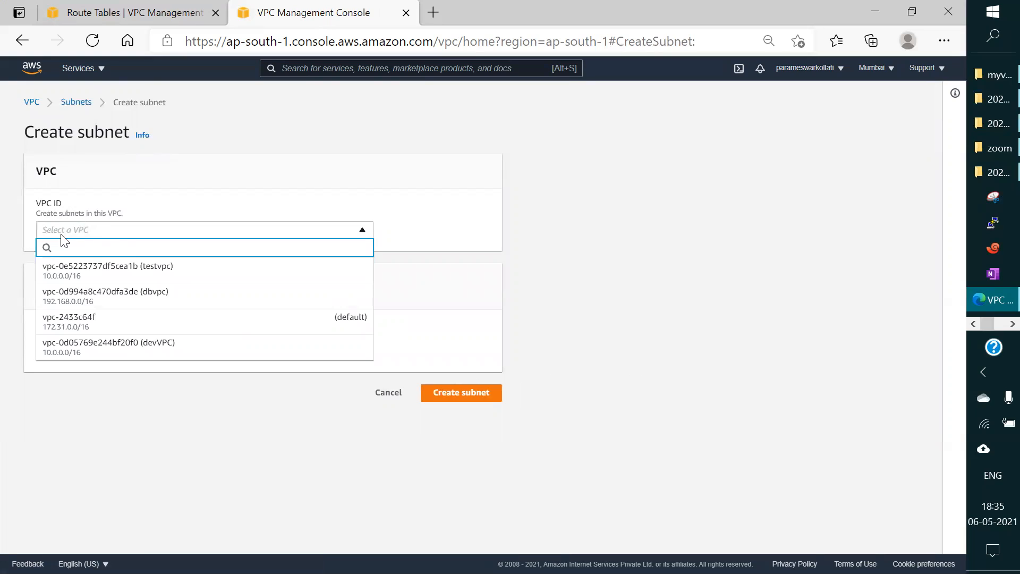
left_click(97, 229)
left_click(98, 230)
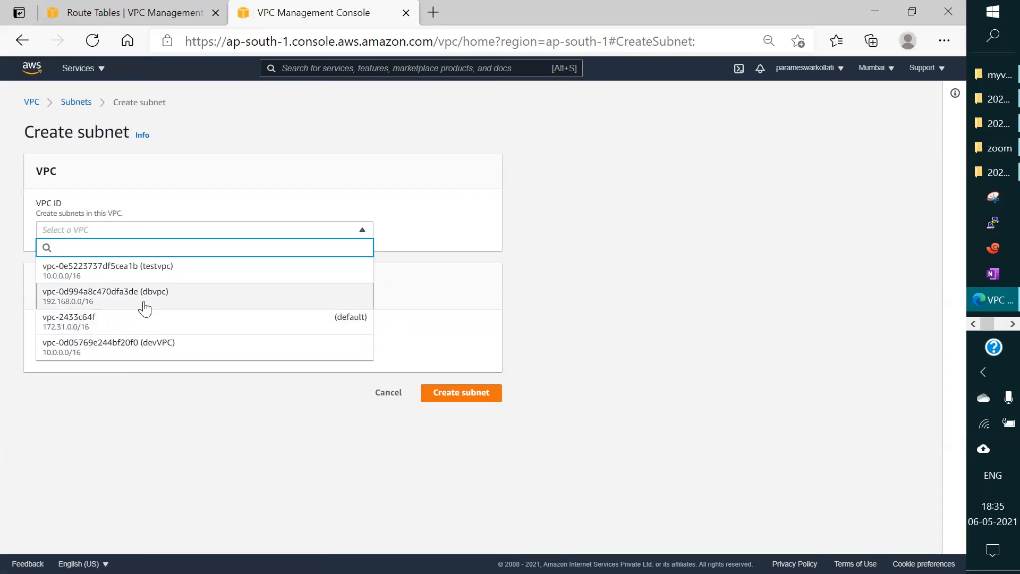
left_click(142, 300)
Step: Name the new subnet dbsubnet and place it in the Asia Pacific (Mumbai) / ap-south-1c availability zone
scroll(82, 345, "down", 4)
left_click(86, 232)
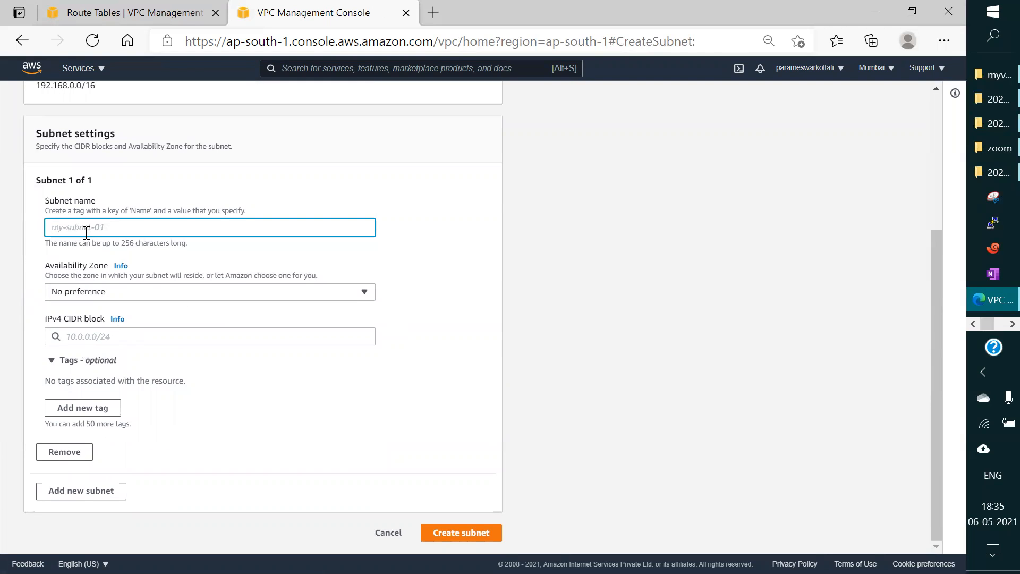
type("dbsubnet")
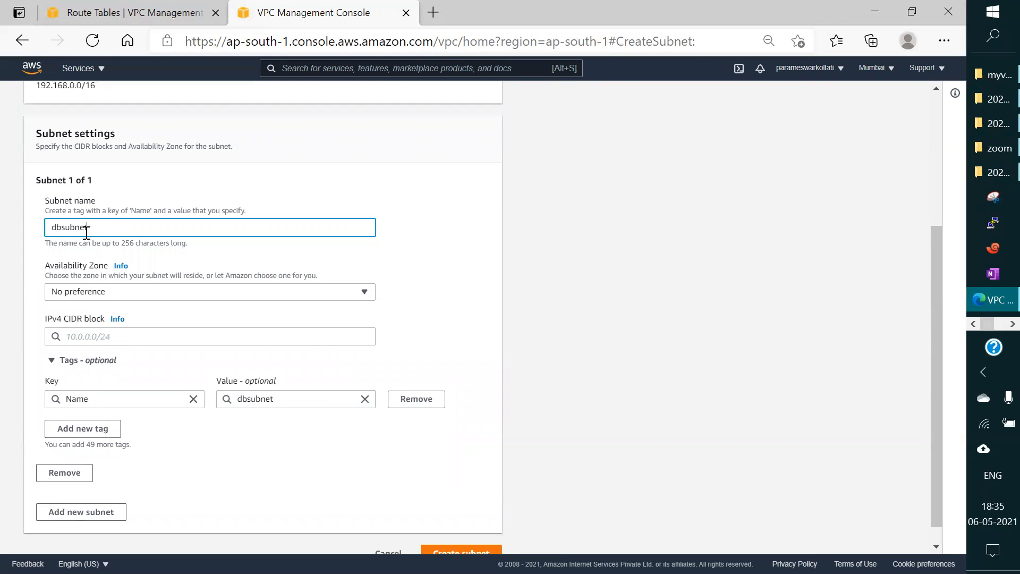
left_click(131, 301)
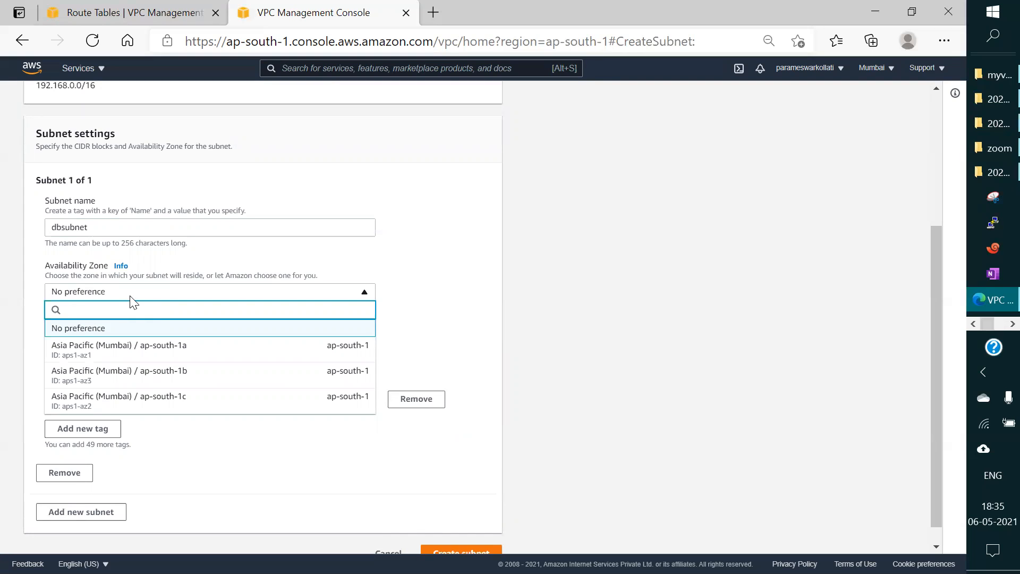
left_click(141, 396)
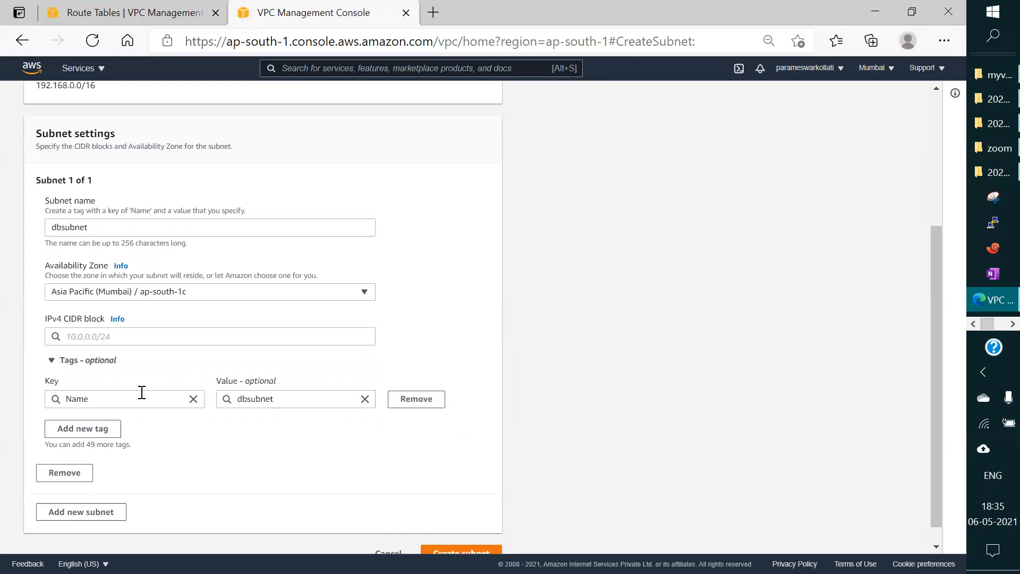
Step: Switch to the Mumbai diagram in Paint and draw a rectangle about 385 × 144 px across the upper part of the Az-1c column
left_click(995, 326)
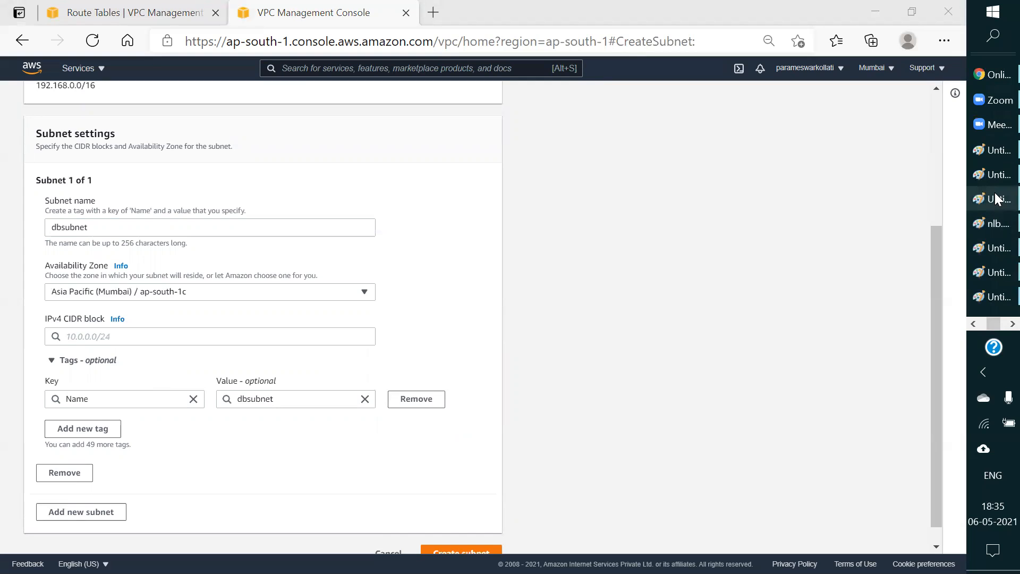
mouse_move(996, 198)
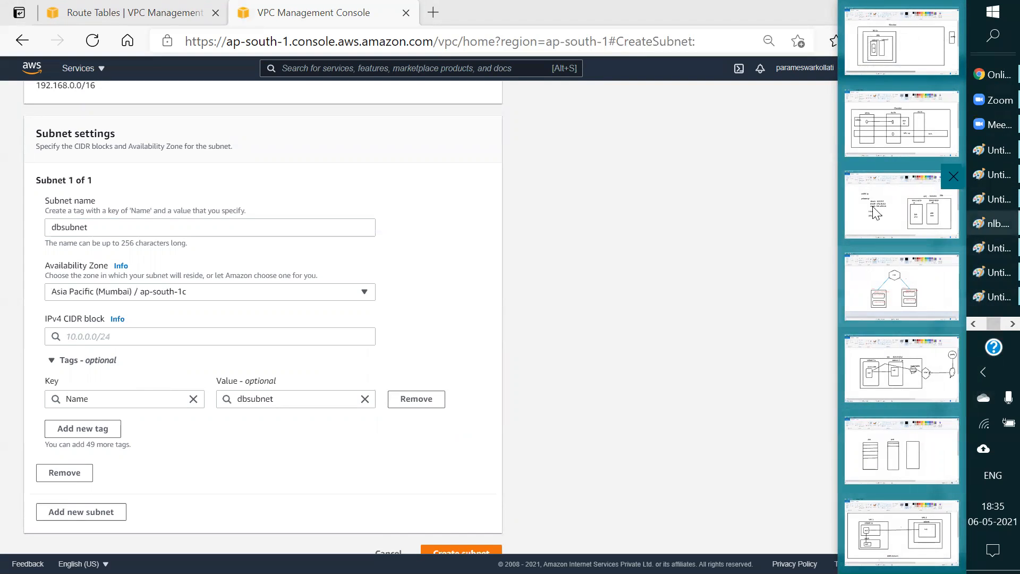
left_click(898, 102)
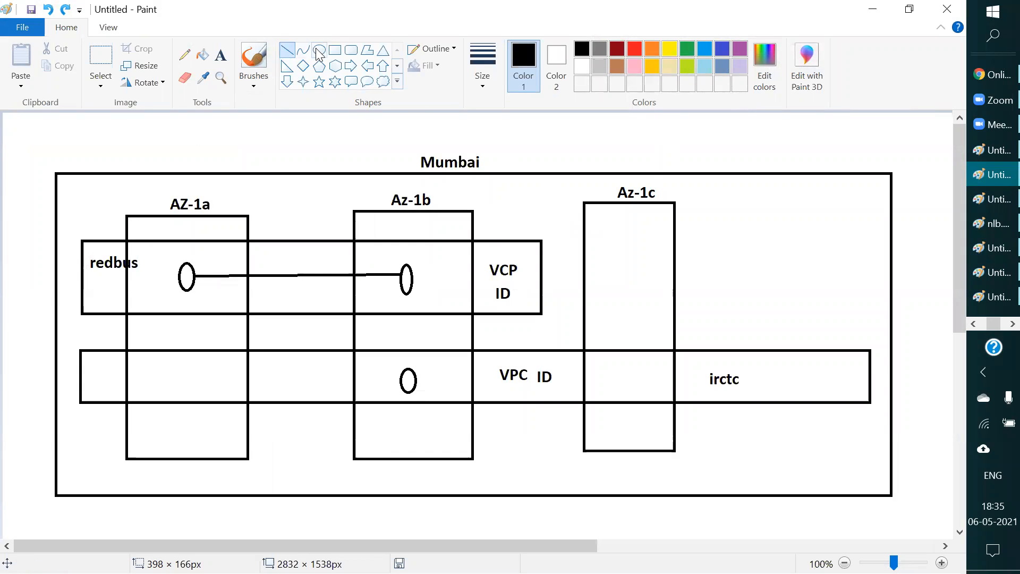
left_click(335, 50)
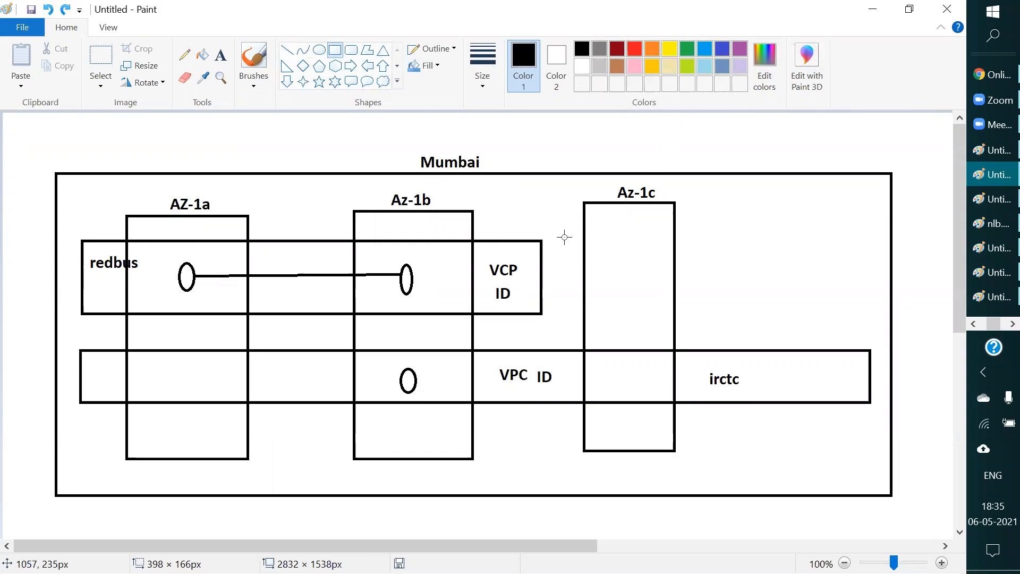
left_click_drag(564, 234, 769, 311)
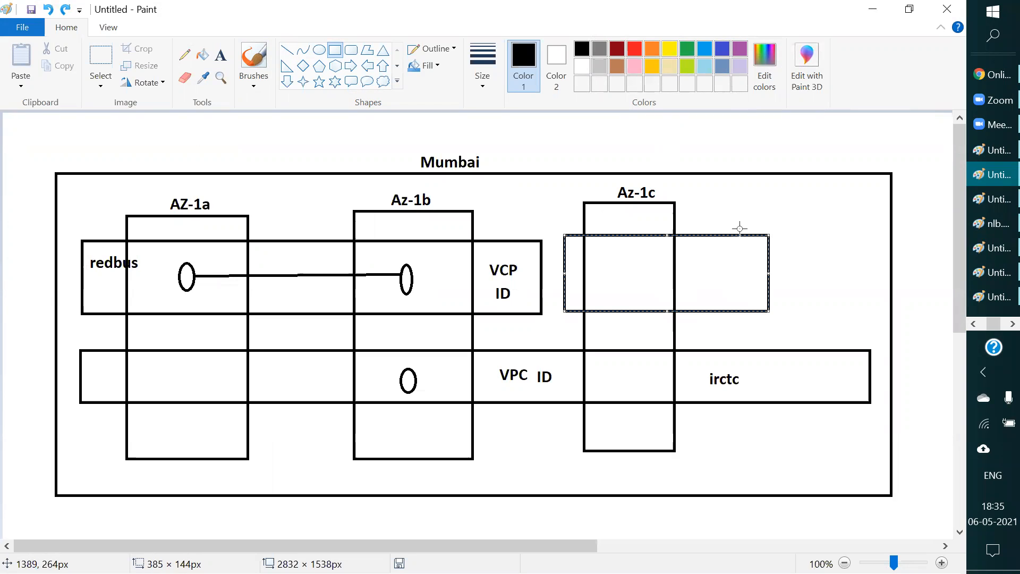
left_click(745, 142)
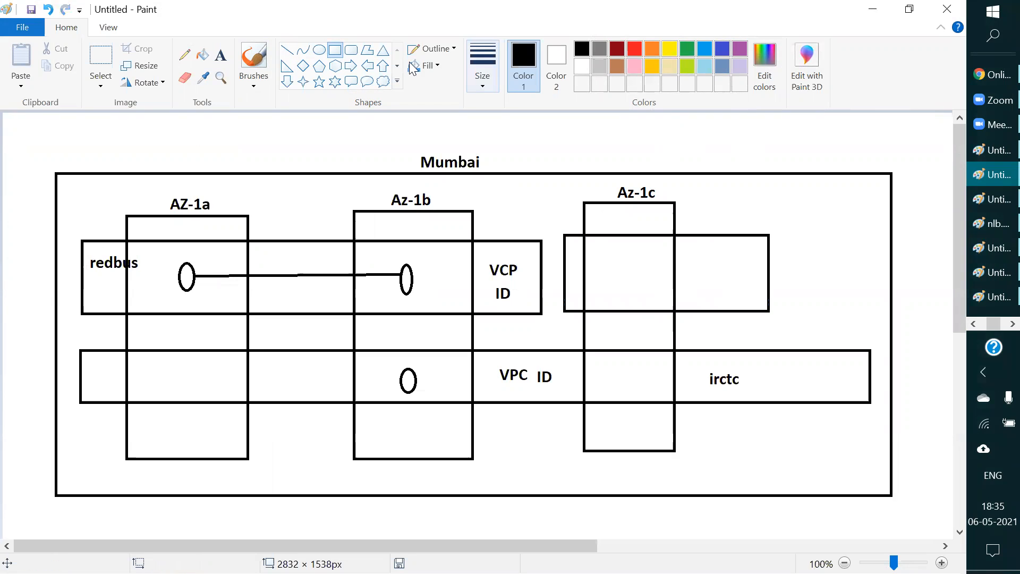
Step: Label the new rectangle across Az-1c with the text vpc and return to the AWS console
left_click(220, 55)
left_click(700, 271)
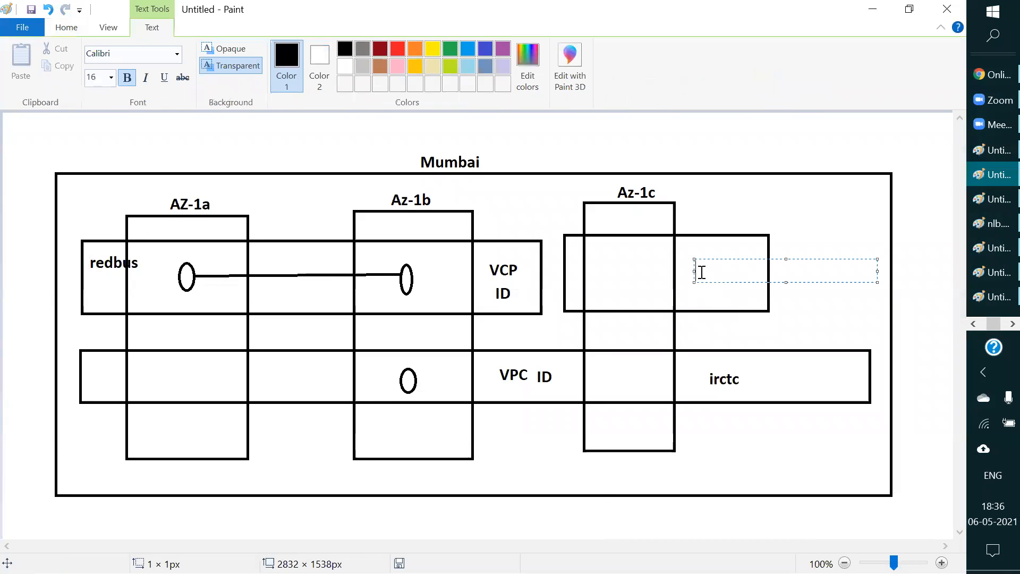
type("vpc")
left_click(863, 145)
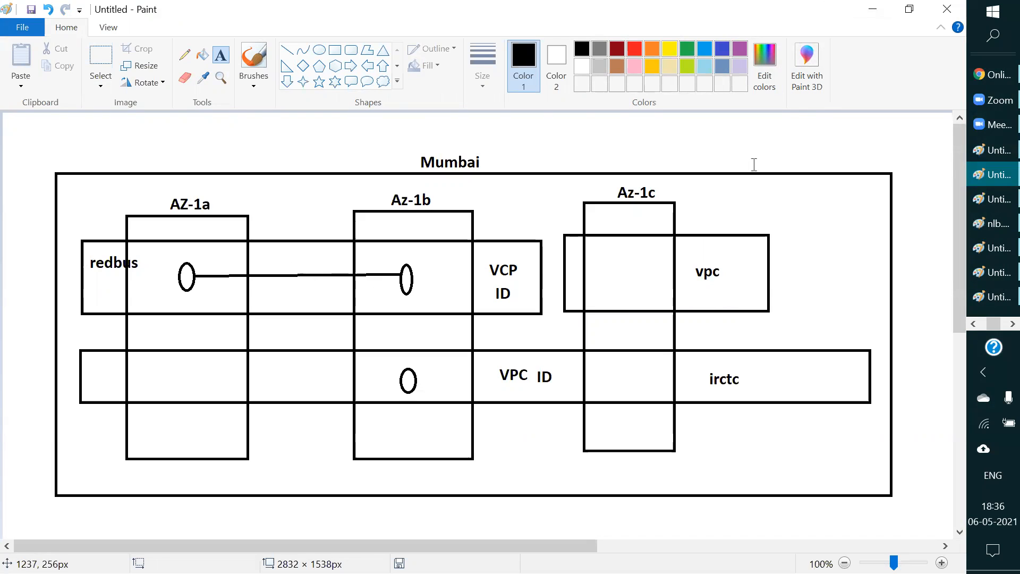
left_click(872, 9)
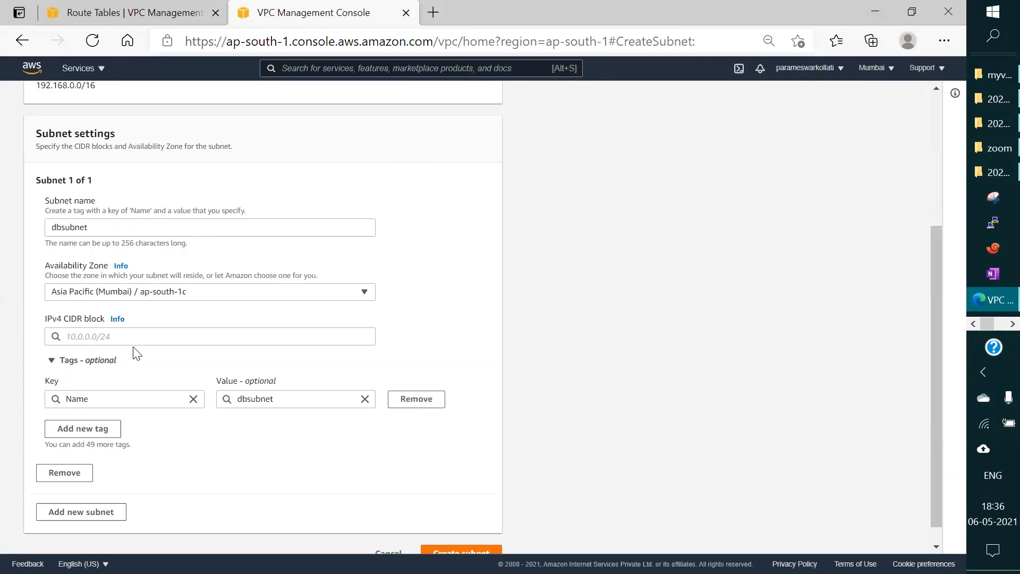
Step: Set the subnet's IPv4 CIDR block to 192.168.1.0/25 and create the subnet
left_click(113, 336)
type("1")
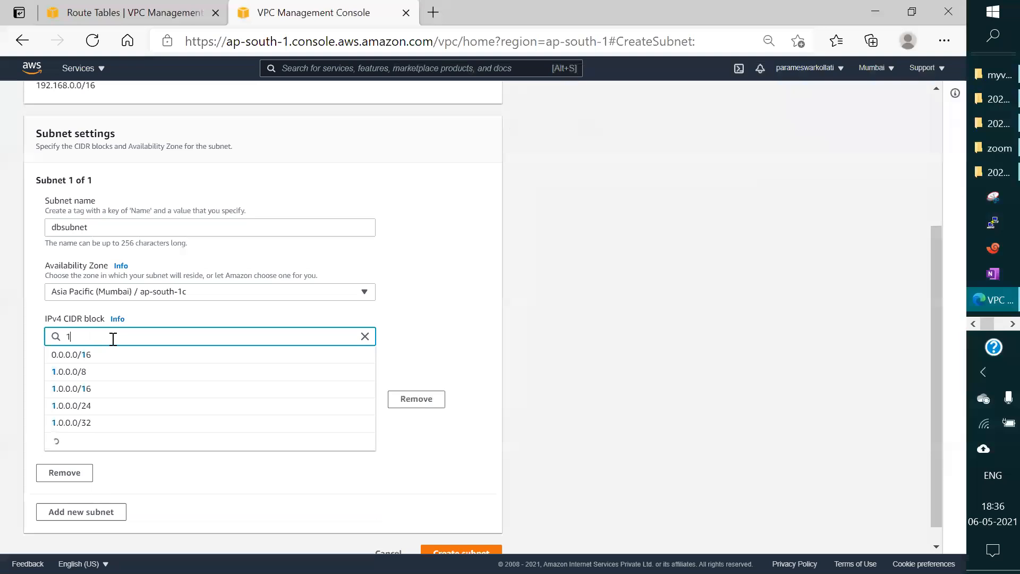
type("68.")
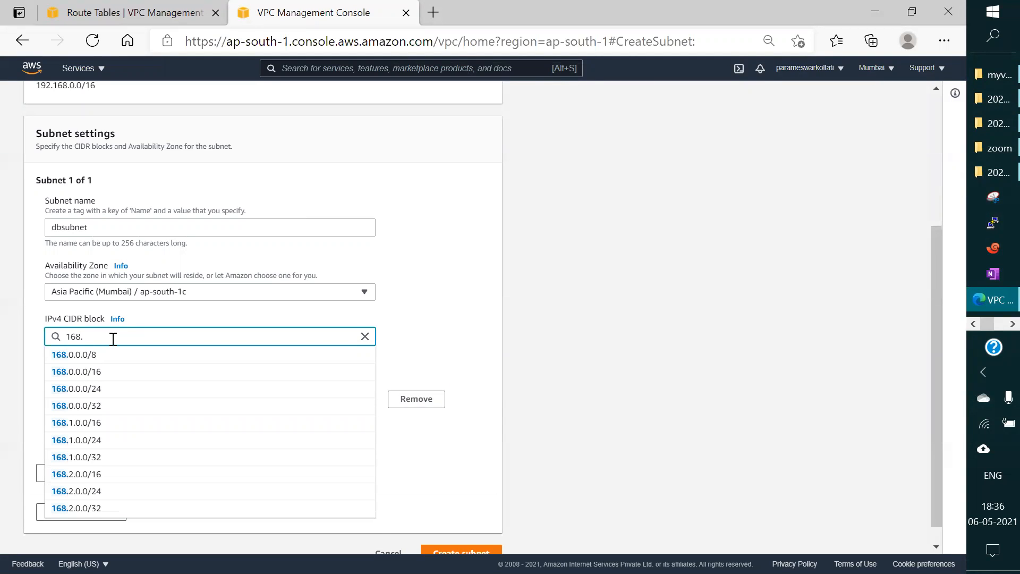
key("BackSpace")
key("BackSpace")
key("BackSpace")
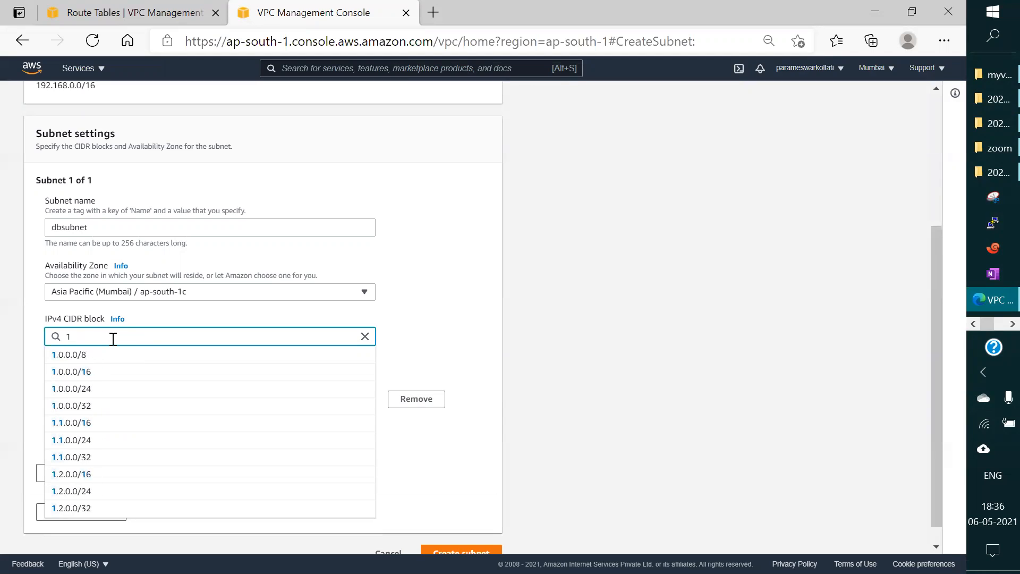
type("92.")
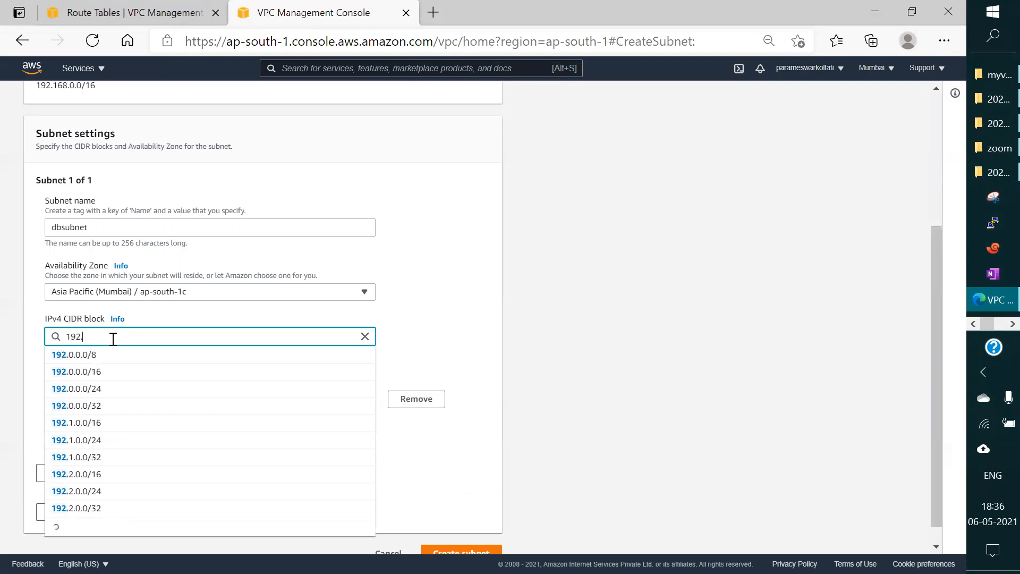
type("168.0")
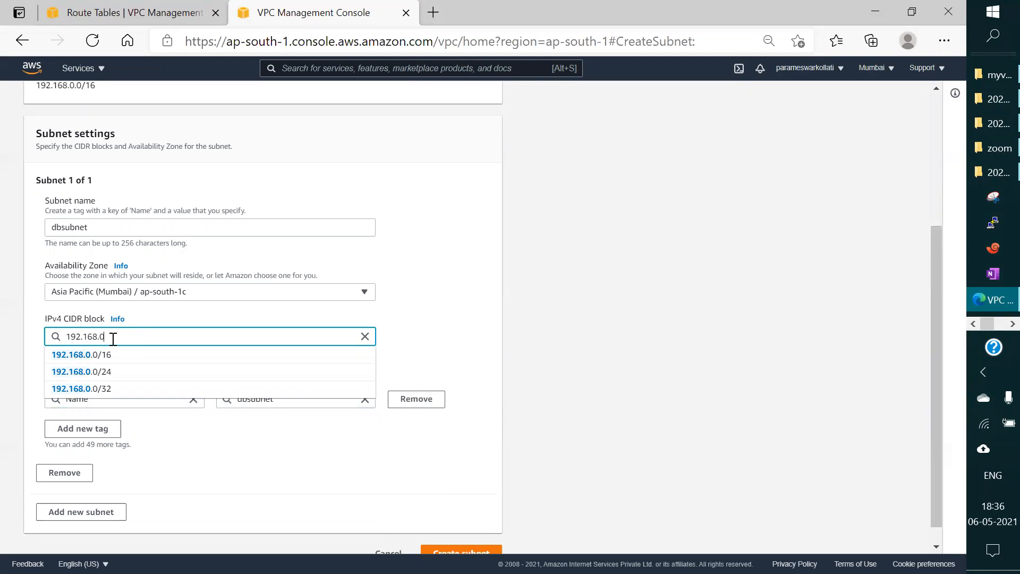
key("BackSpace")
type("1.0/")
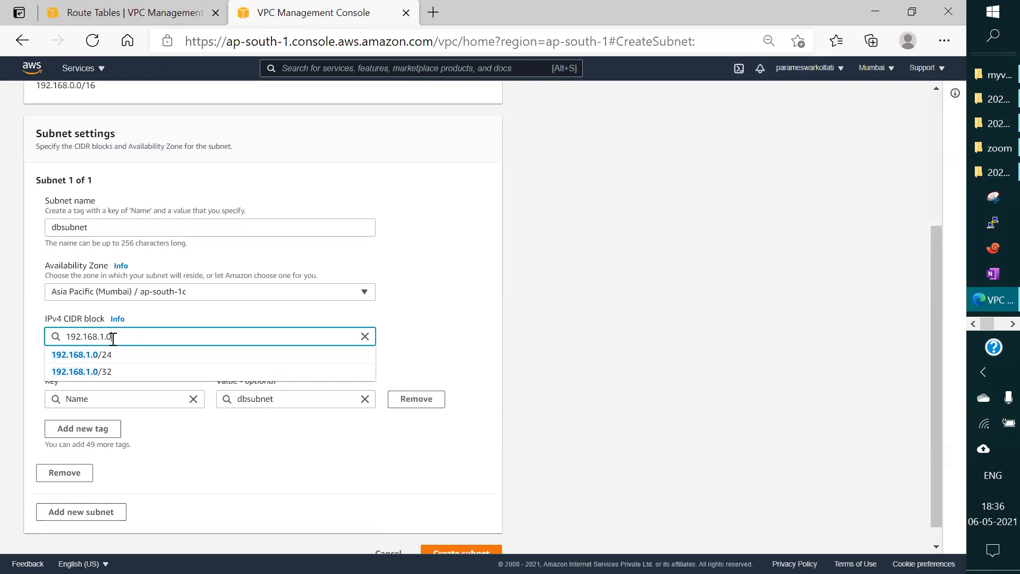
type("25")
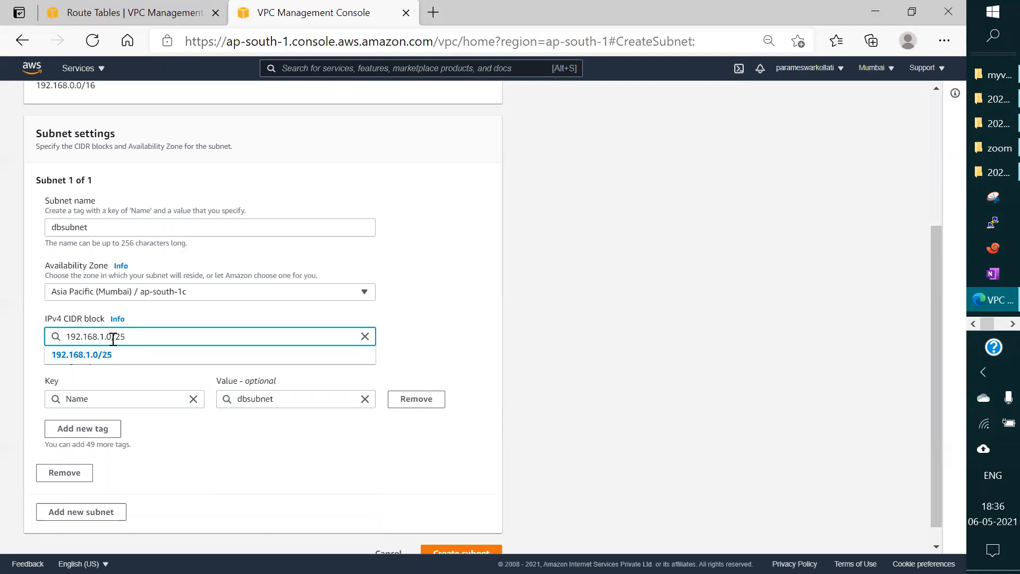
left_click(100, 354)
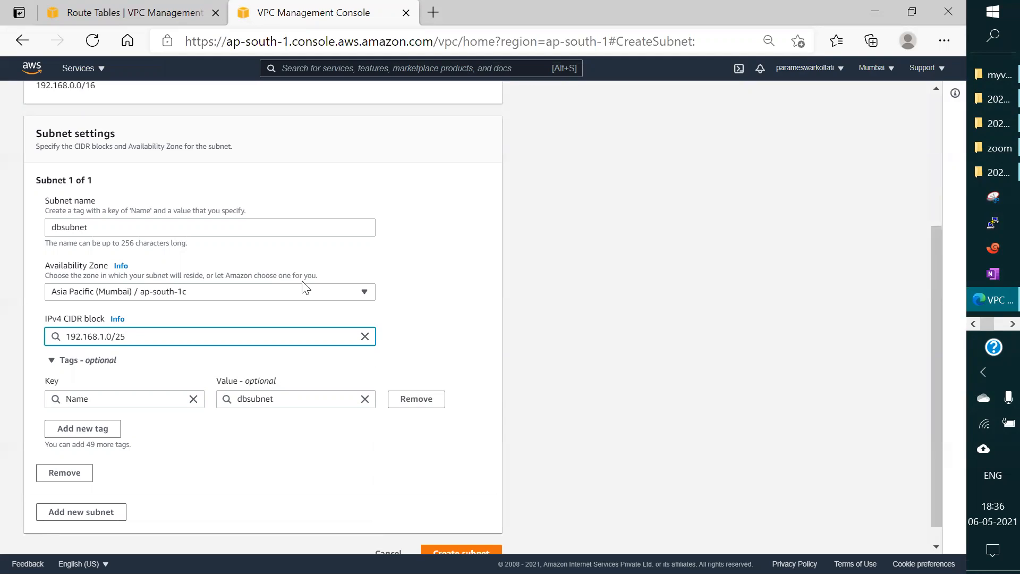
scroll(657, 257, "down", 1)
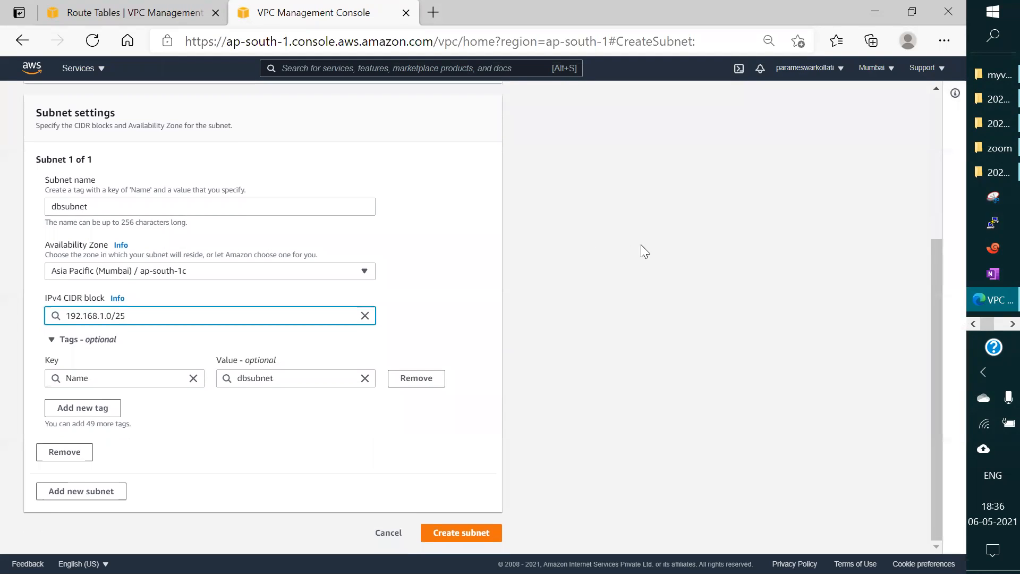
left_click(473, 530)
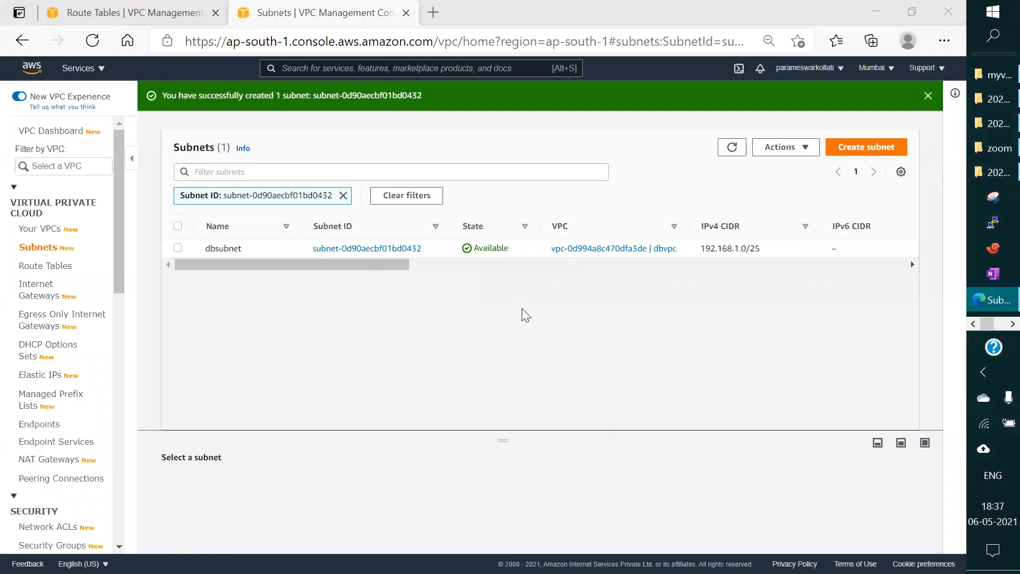
left_click(589, 315)
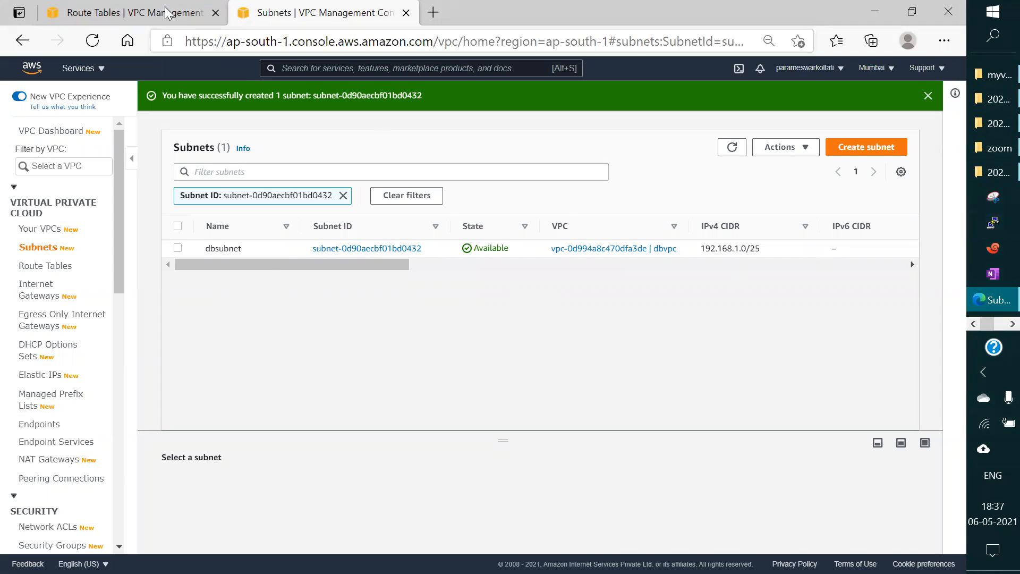
Step: From the running instances list in EC2, start launching an instance with the 64-bit (x86) Amazon Linux 2 AMI
left_click(97, 70)
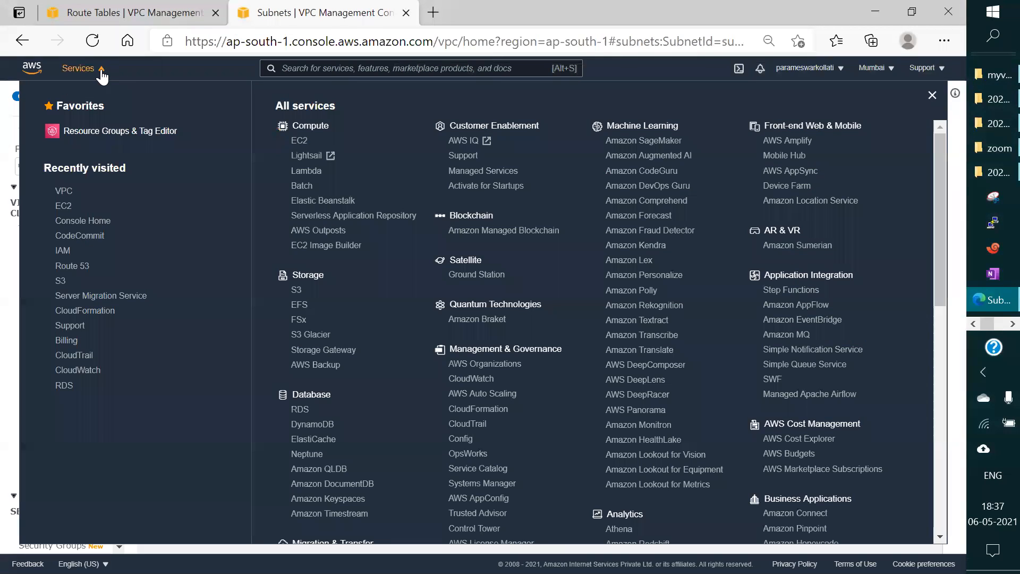
left_click(56, 206)
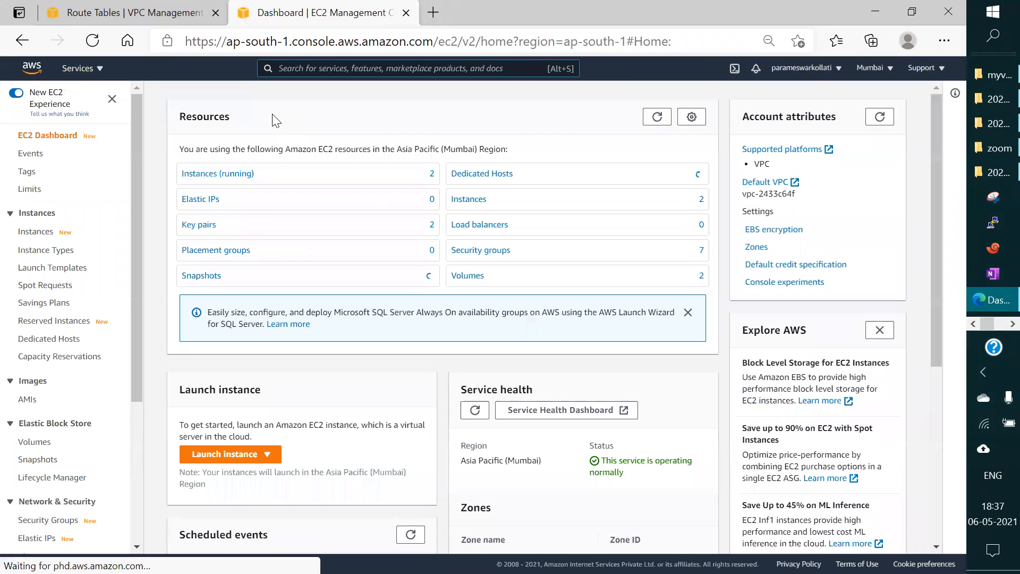
left_click(206, 175)
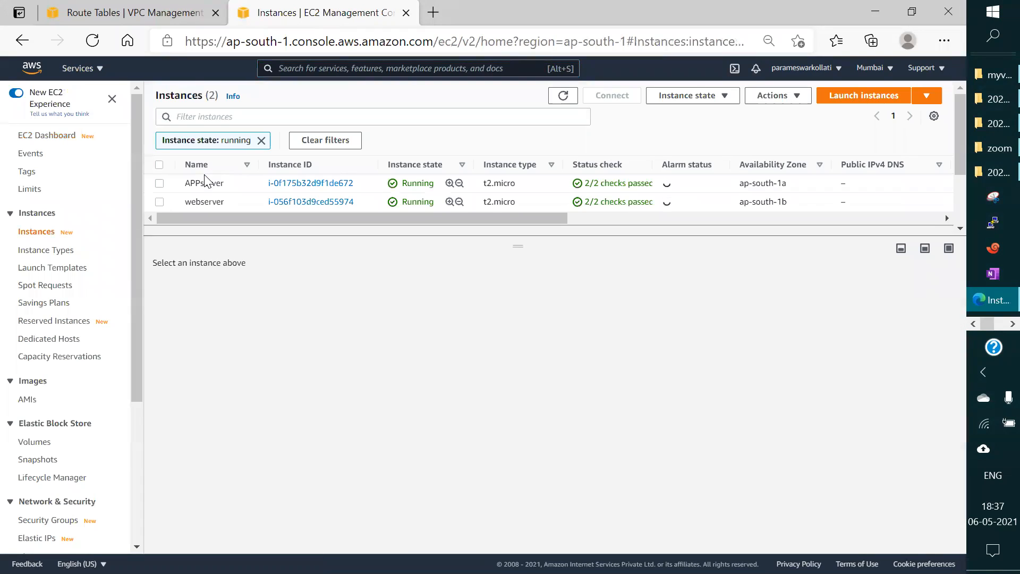
left_click(870, 100)
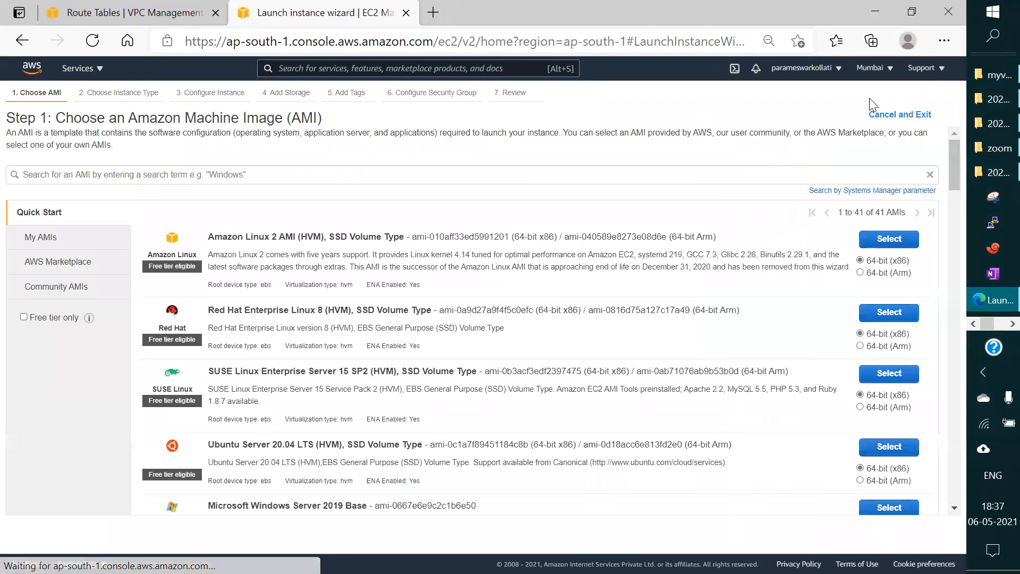
left_click(879, 245)
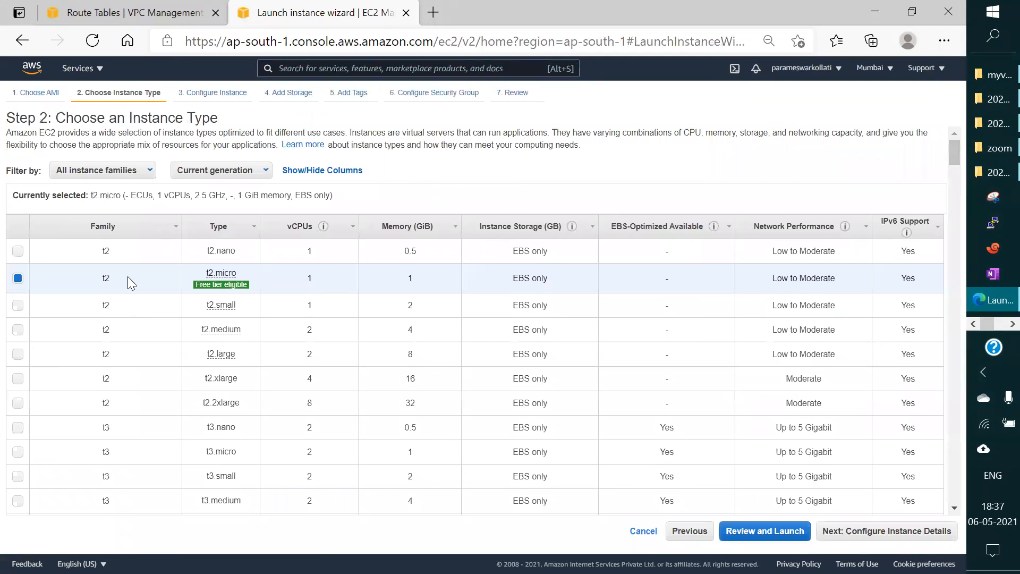
scroll(127, 276, "down", 2)
scroll(132, 283, "down", 20)
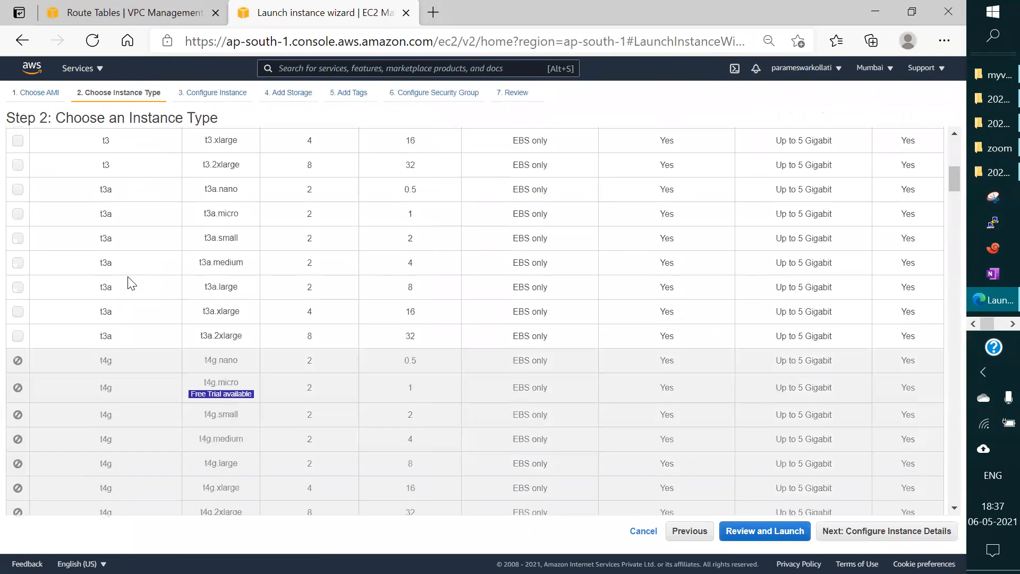
scroll(127, 277, "up", 20)
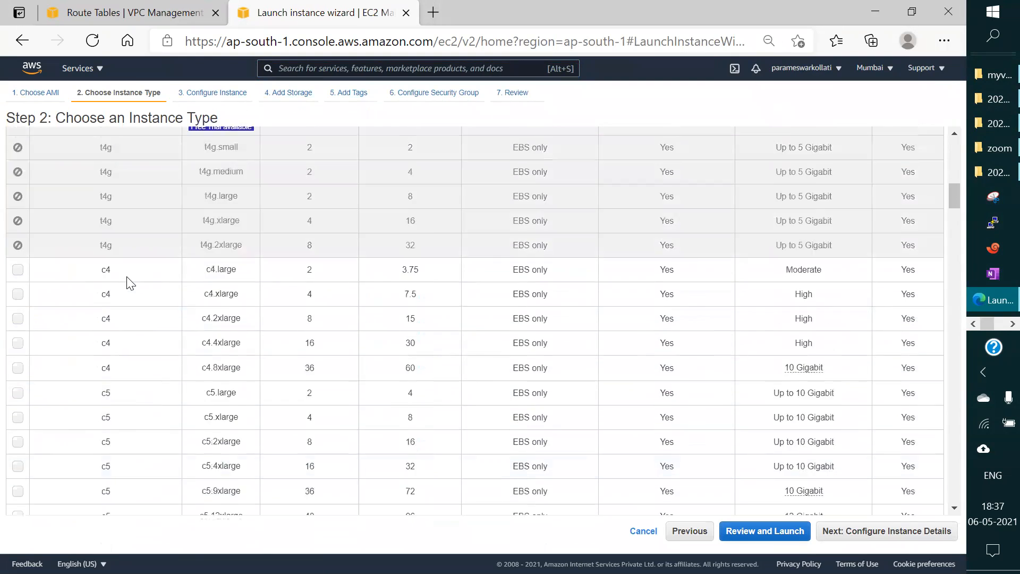
left_click(756, 531)
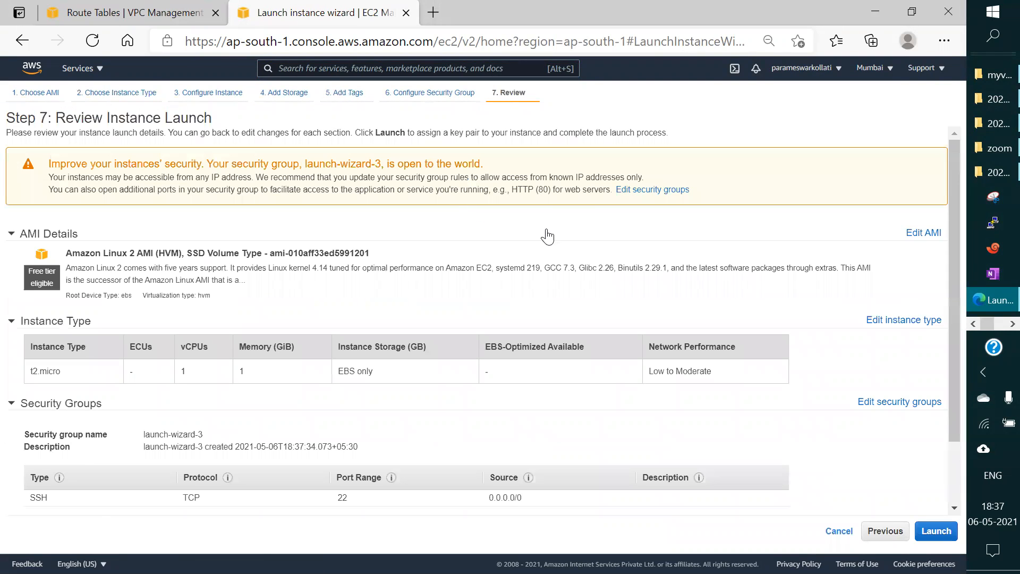
scroll(464, 261, "down", 3)
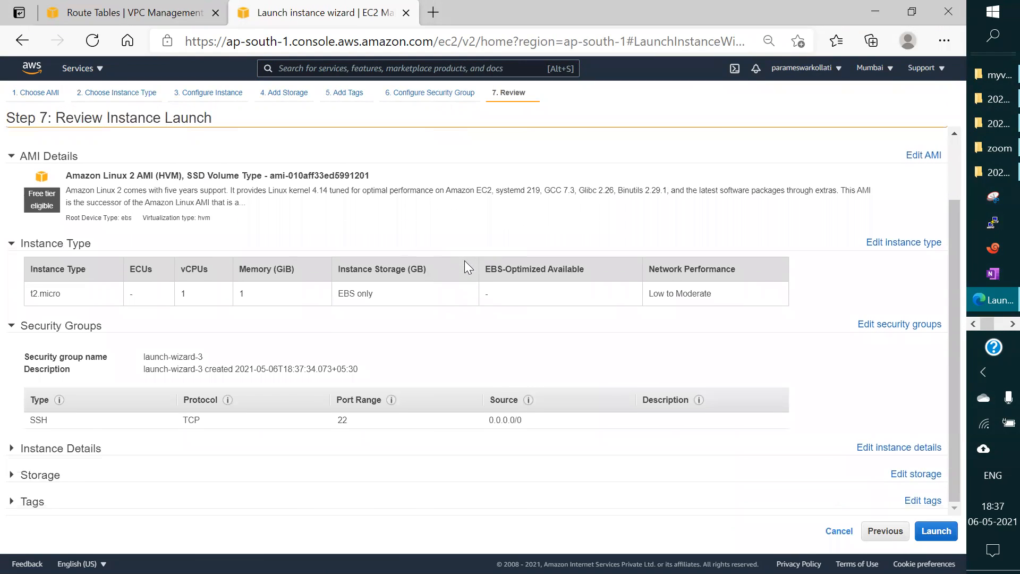
scroll(437, 250, "up", 3)
left_click(118, 93)
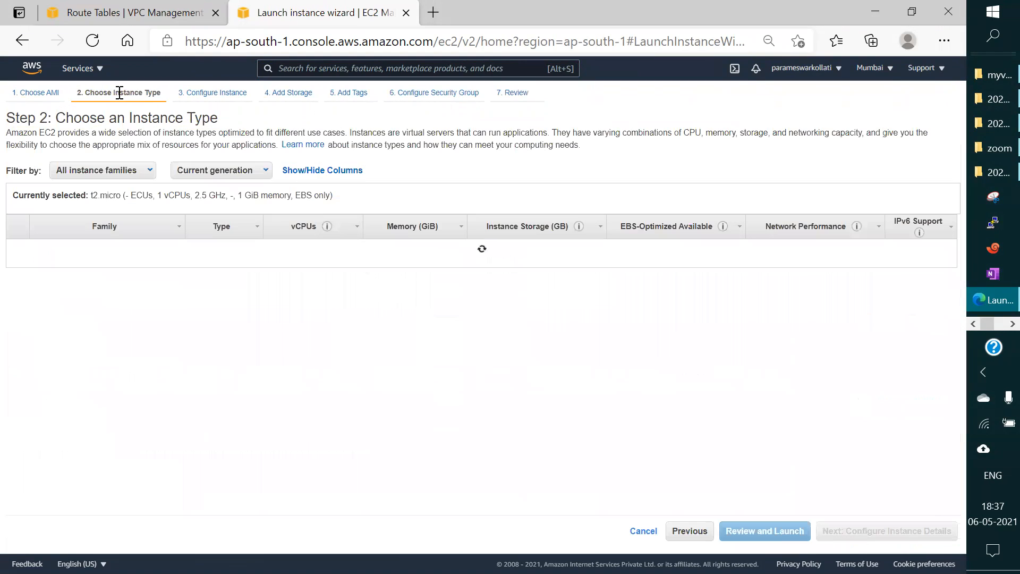
Step: Configure the instance details with dbvpc as the network and dbsubnet as the subnet
left_click(210, 94)
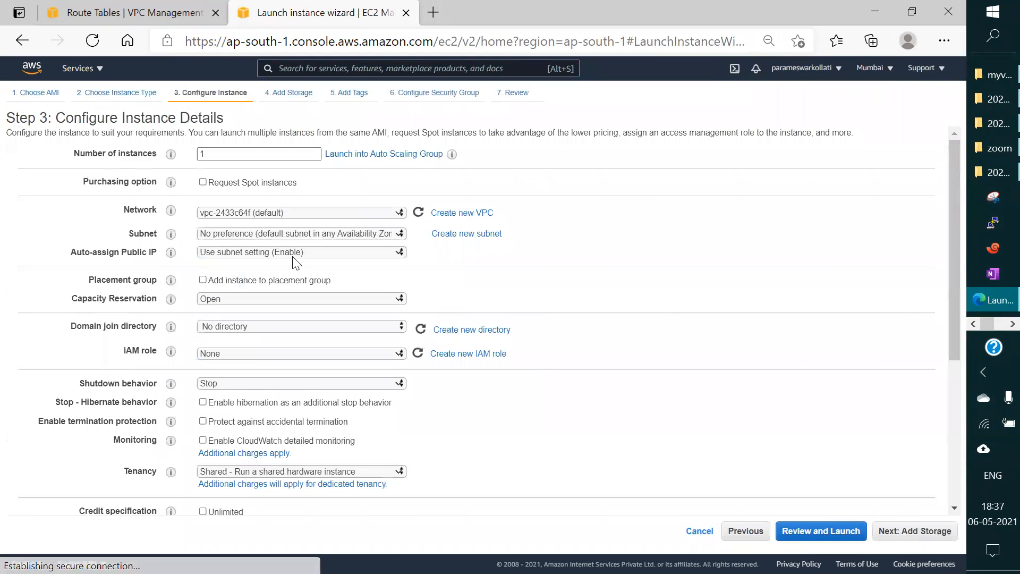
left_click(308, 212)
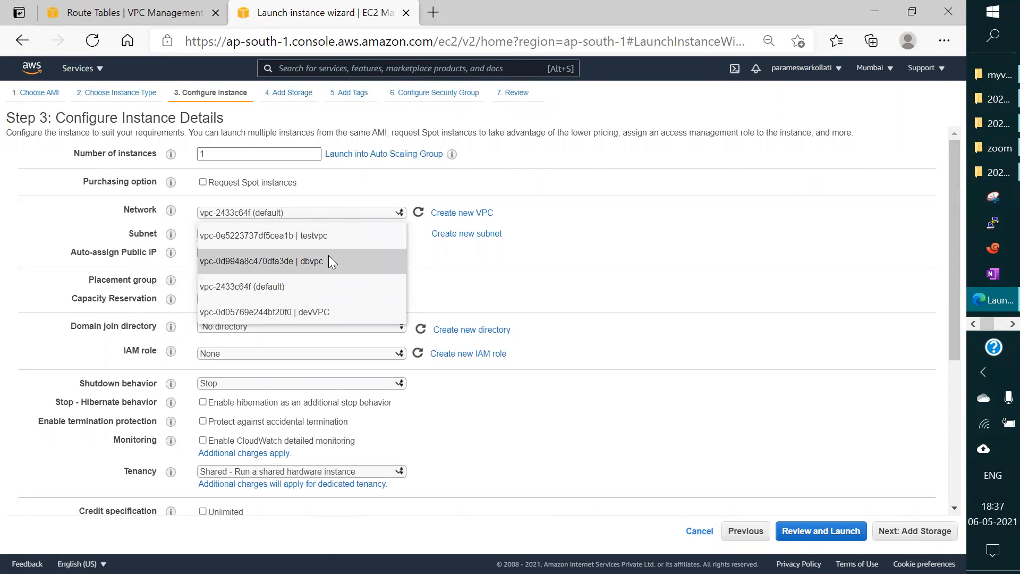
left_click(308, 260)
left_click(312, 234)
left_click(308, 248)
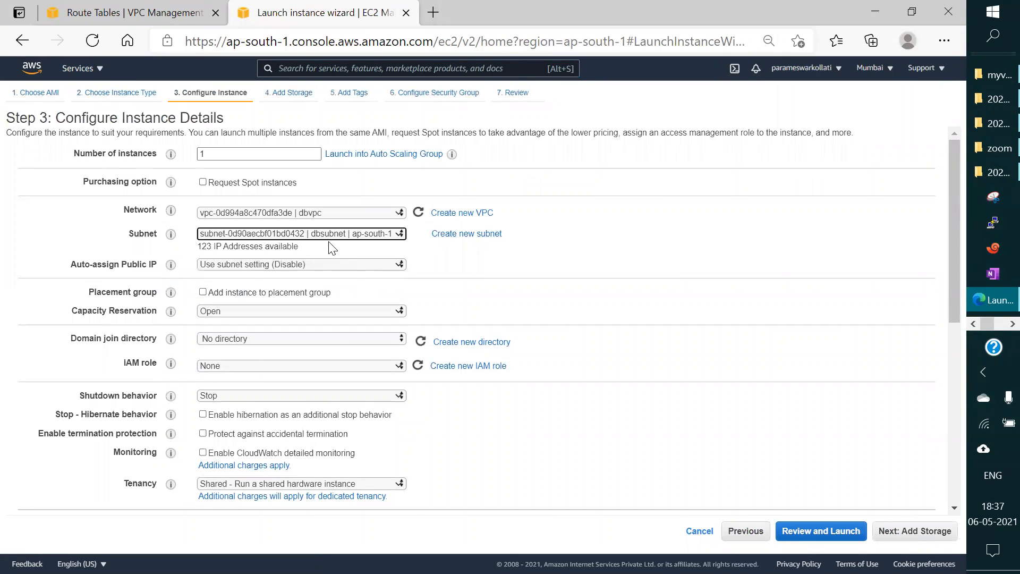
left_click(306, 239)
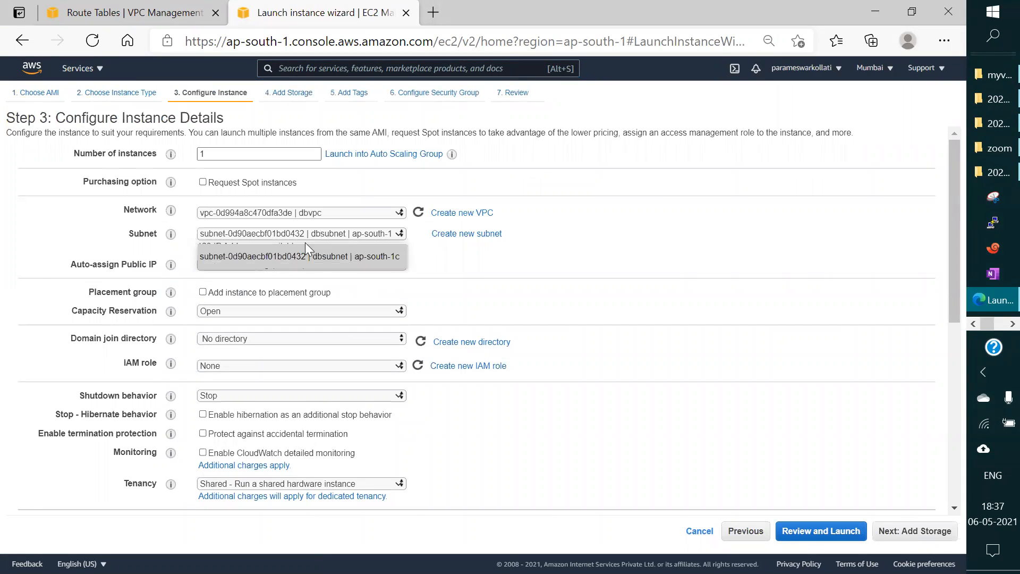
left_click(282, 267)
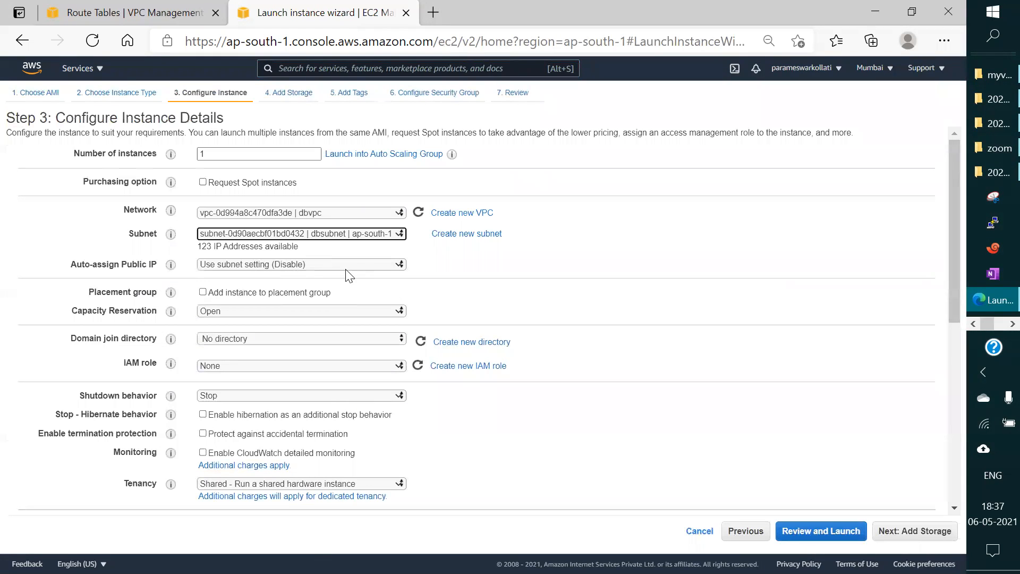
Step: Try to launch the t2.micro instance with the existing devkey key pair, then go back to the launch review
left_click(820, 531)
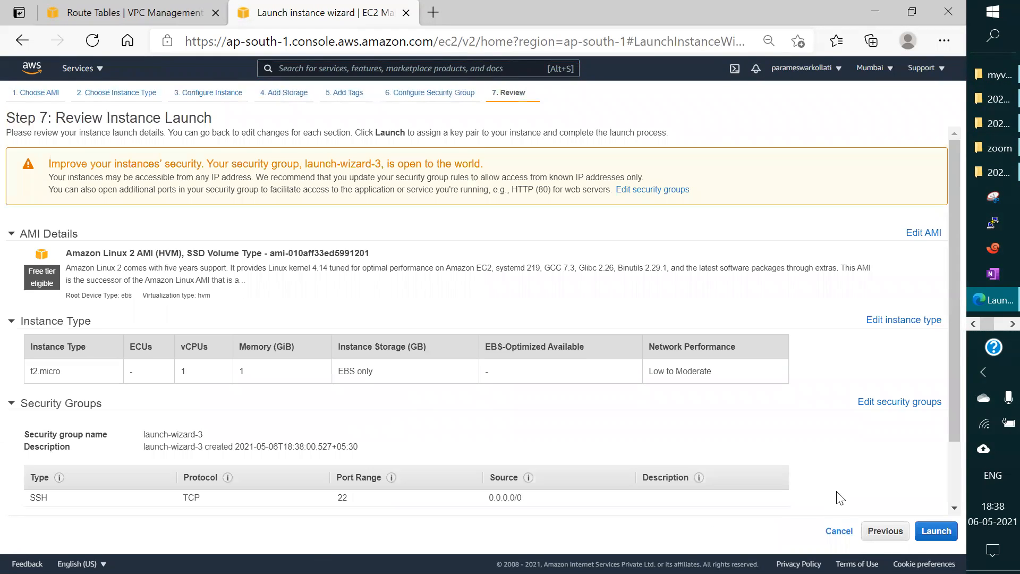
scroll(839, 498, "down", 1)
left_click(936, 531)
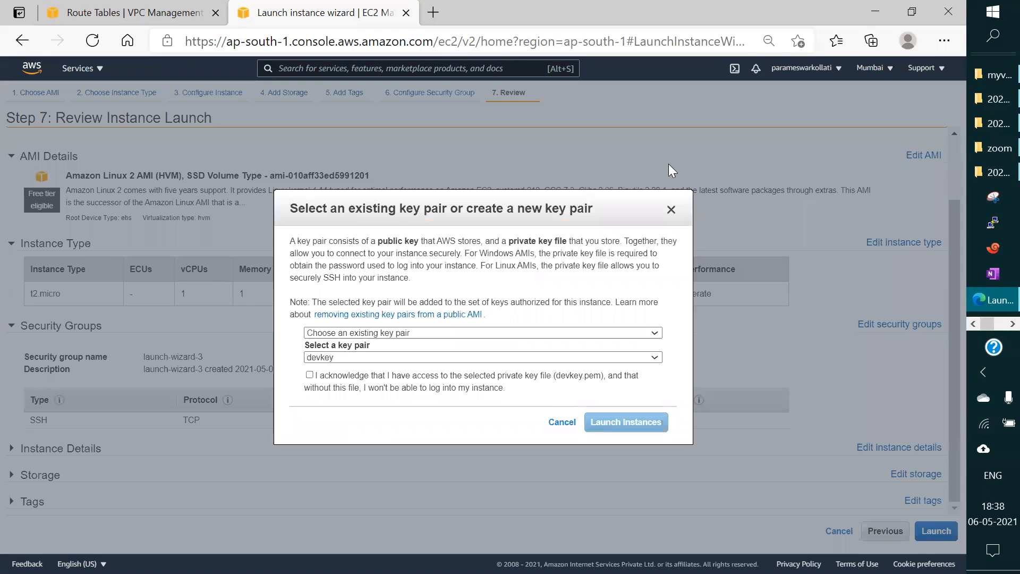
left_click(310, 375)
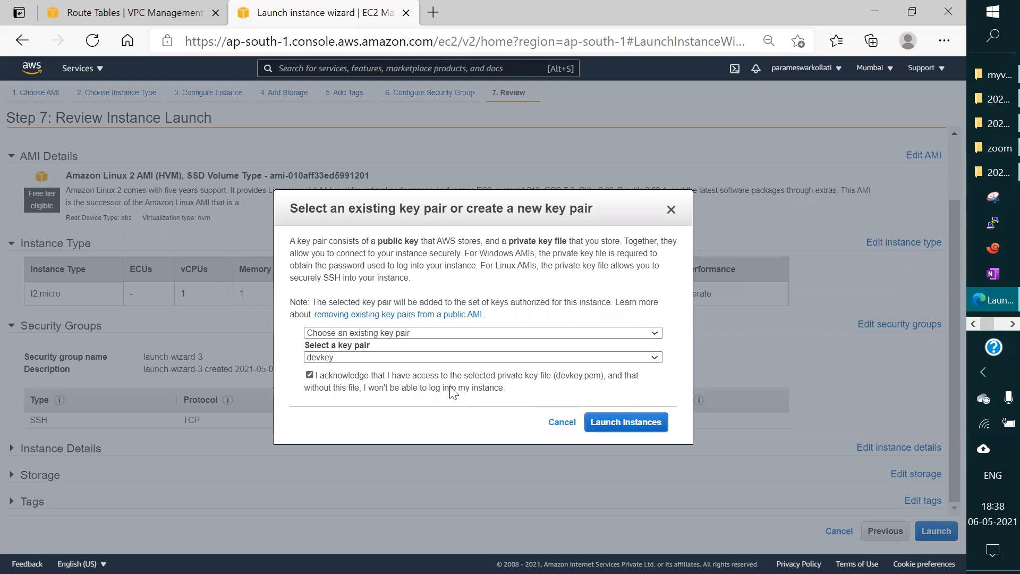
left_click(643, 422)
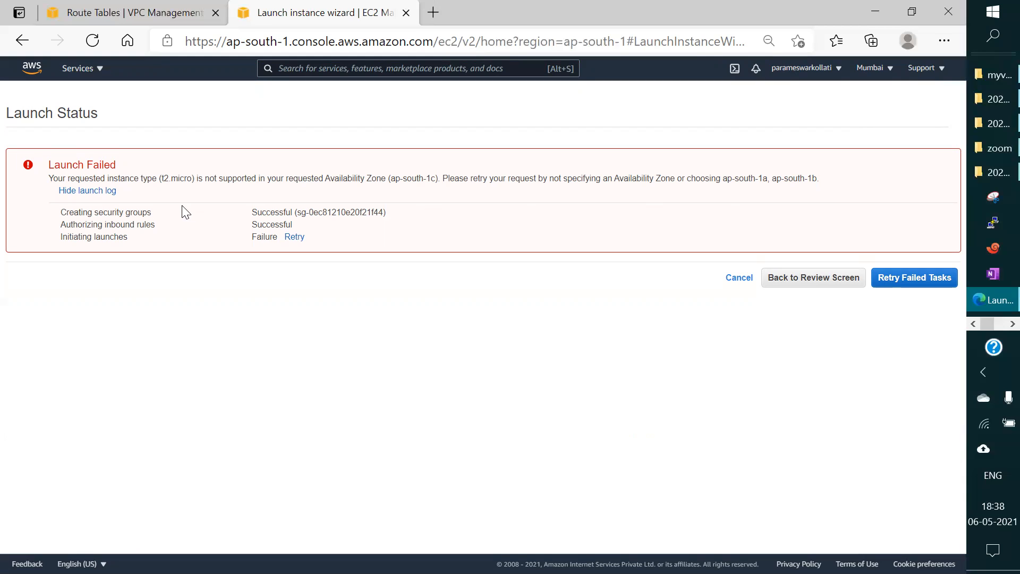
left_click(910, 280)
left_click(789, 278)
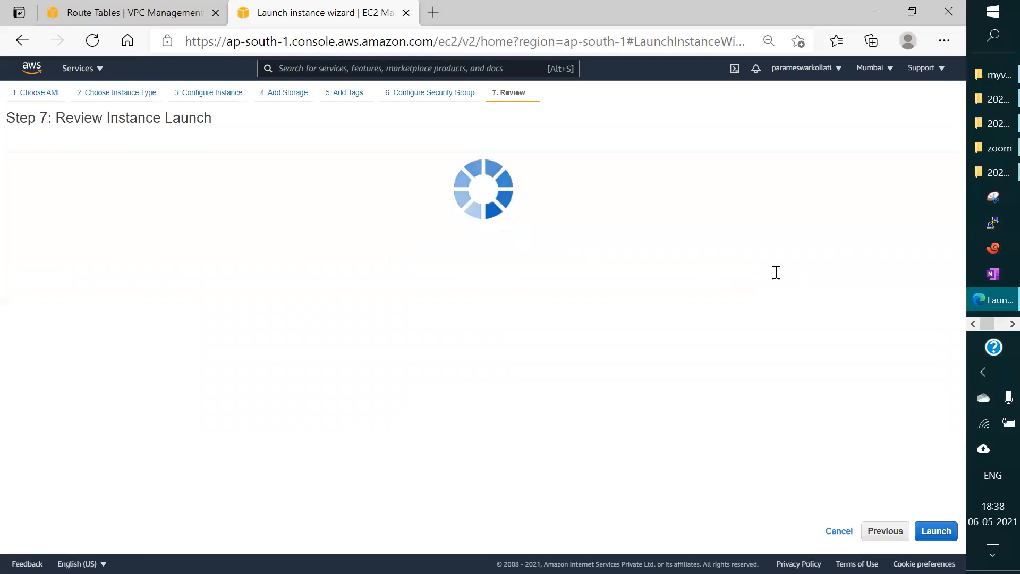
Step: Switch to the VPC console, open the subnet list and select dbsubnet
left_click(106, 13)
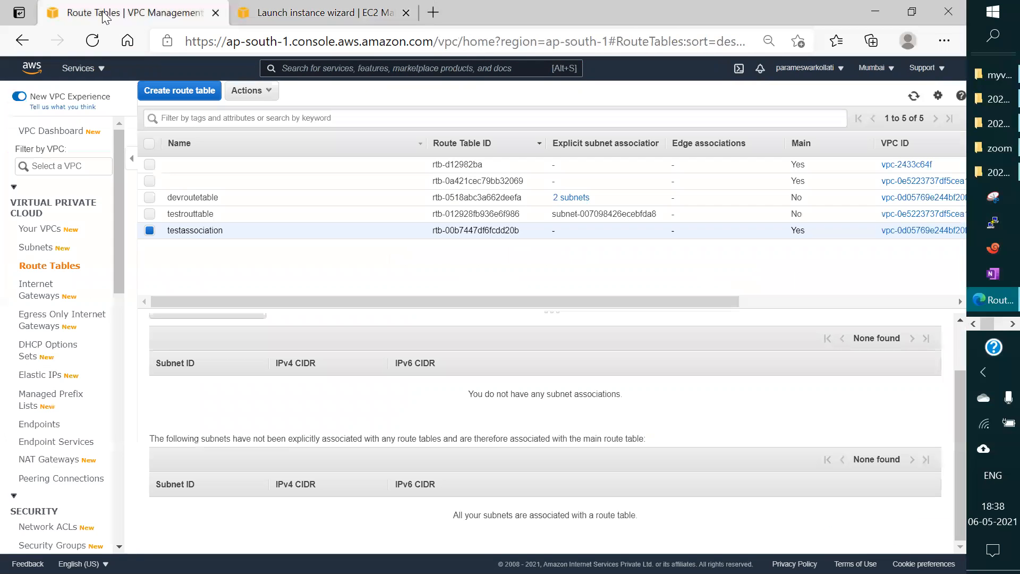
left_click_drag(116, 216, 116, 244)
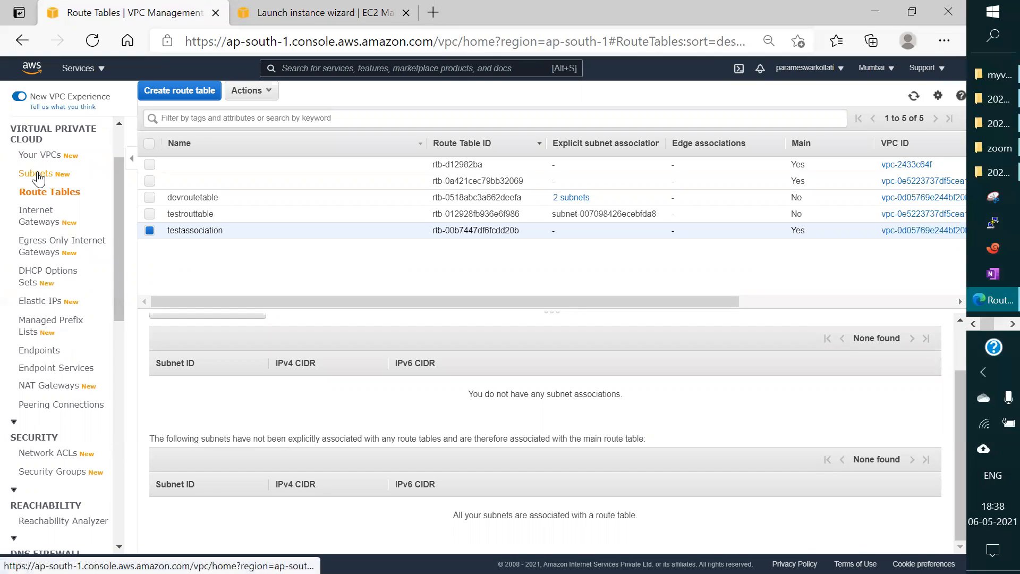
left_click(37, 178)
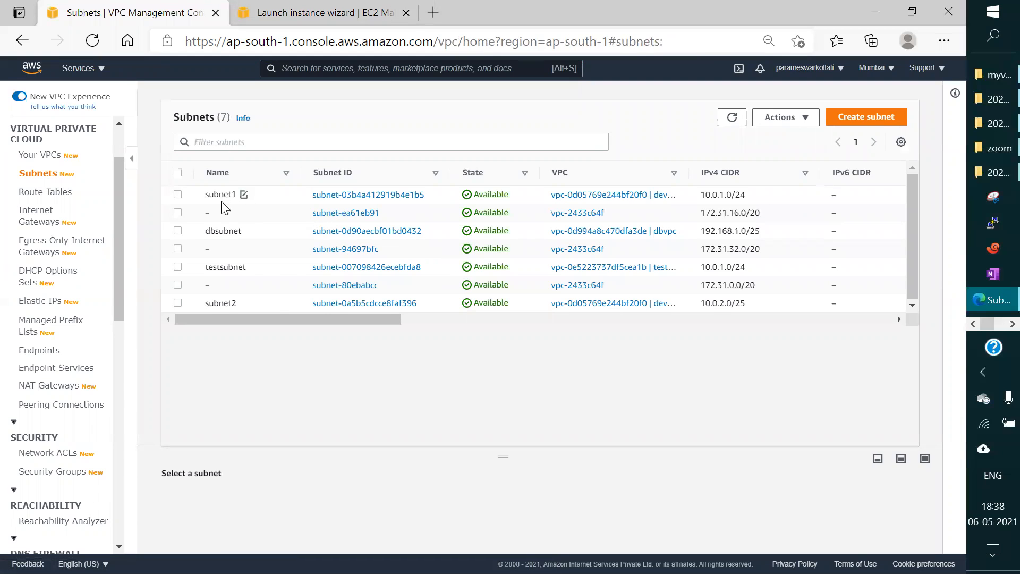
left_click(178, 232)
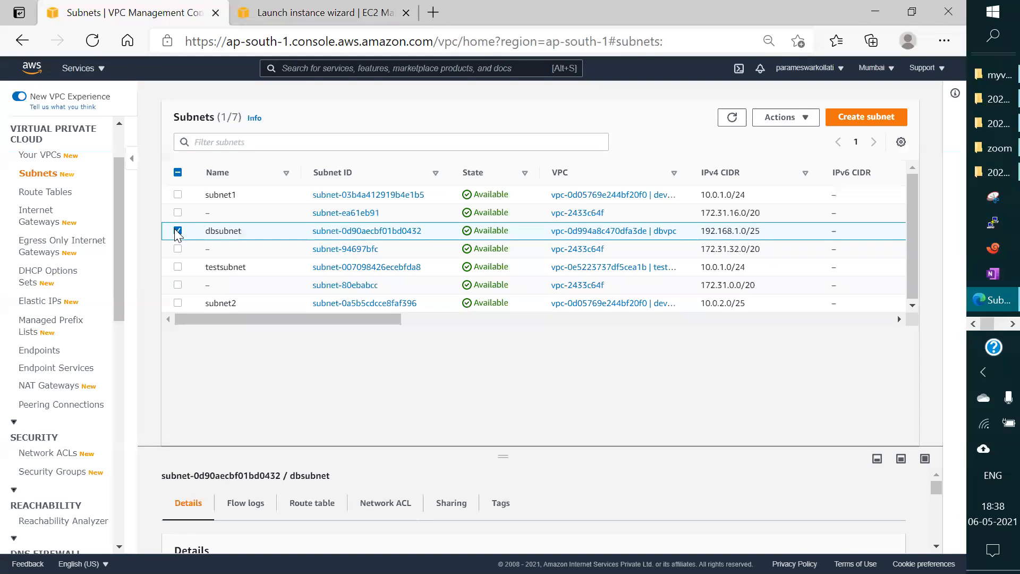
left_click(799, 123)
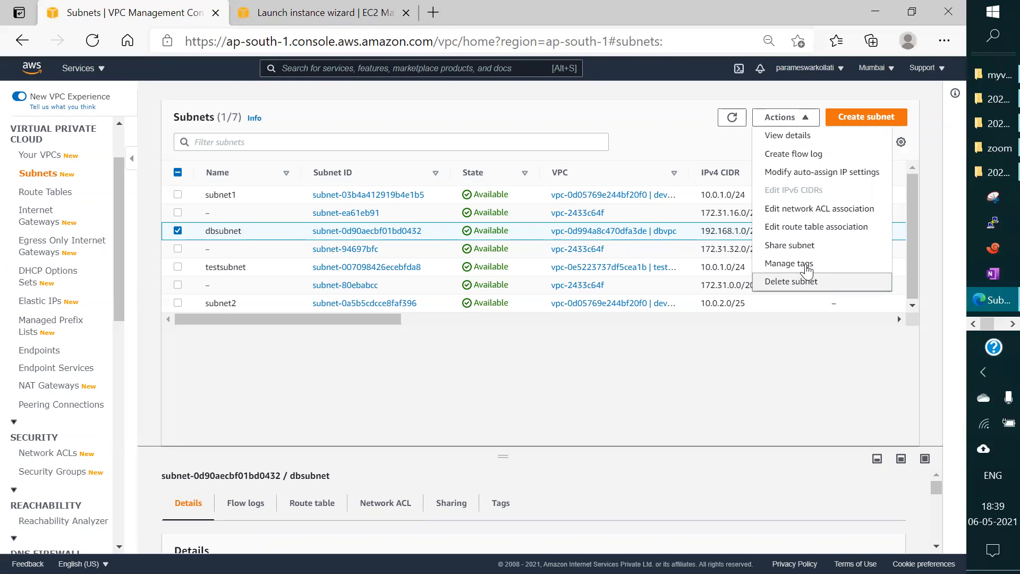
left_click(800, 245)
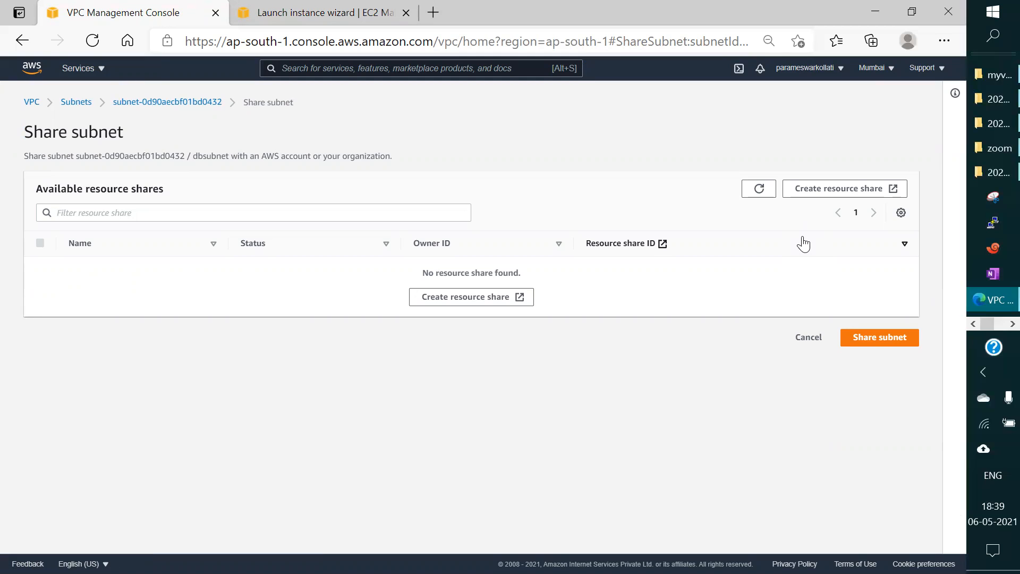
left_click(75, 102)
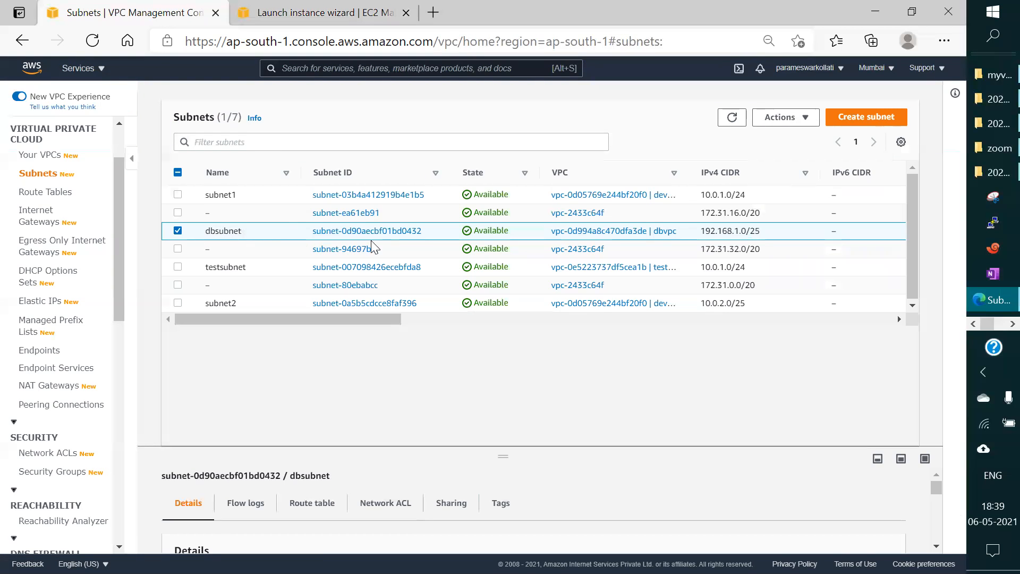
Step: Delete dbsubnet, confirming the deletion with the text delete
left_click(799, 120)
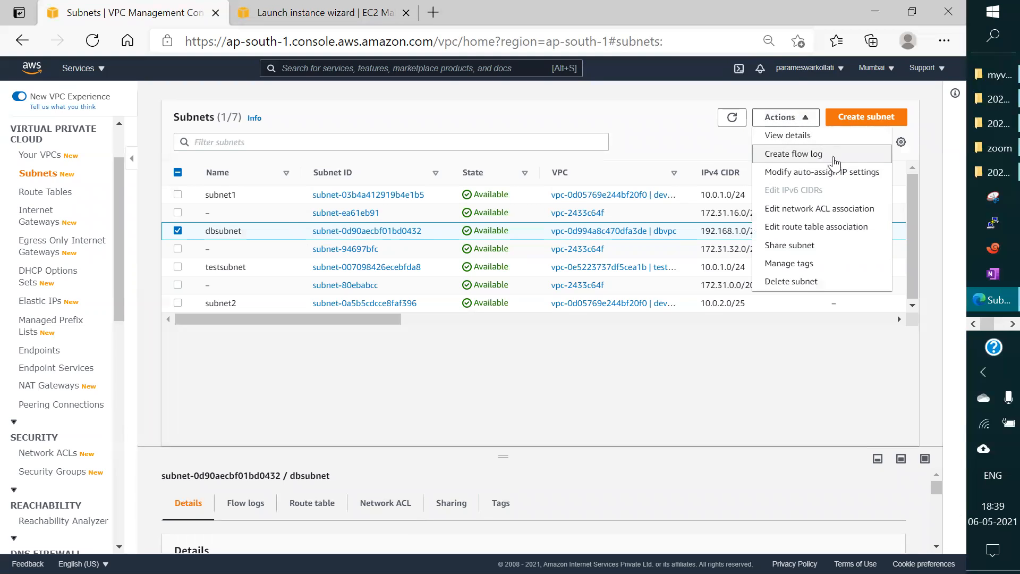
left_click(808, 282)
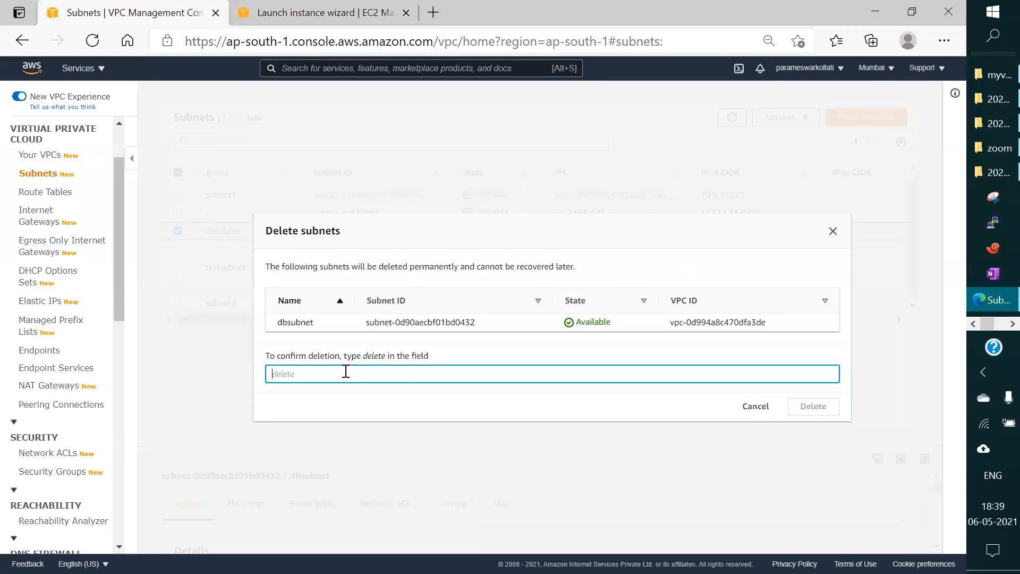
type("delete")
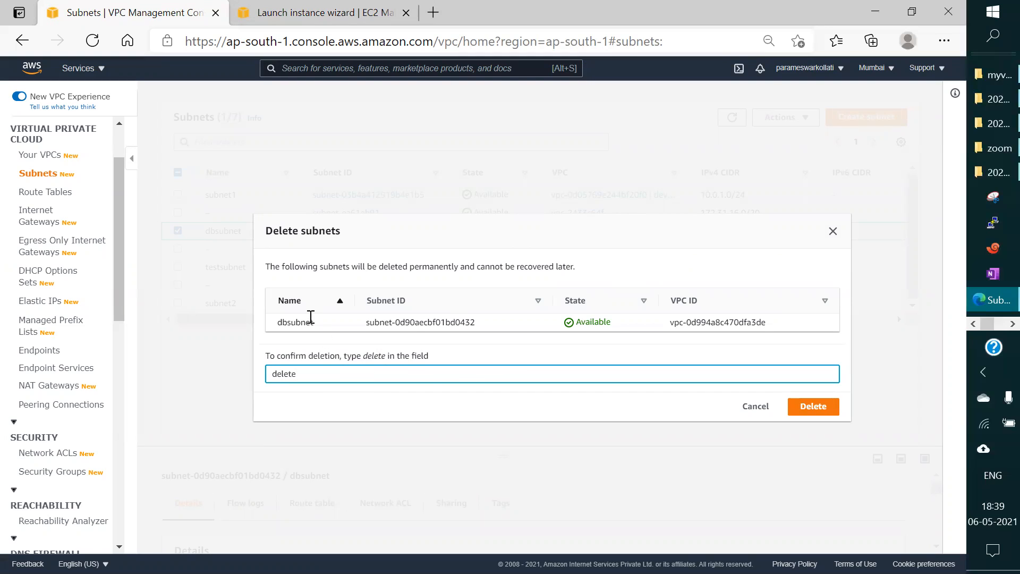
left_click(814, 407)
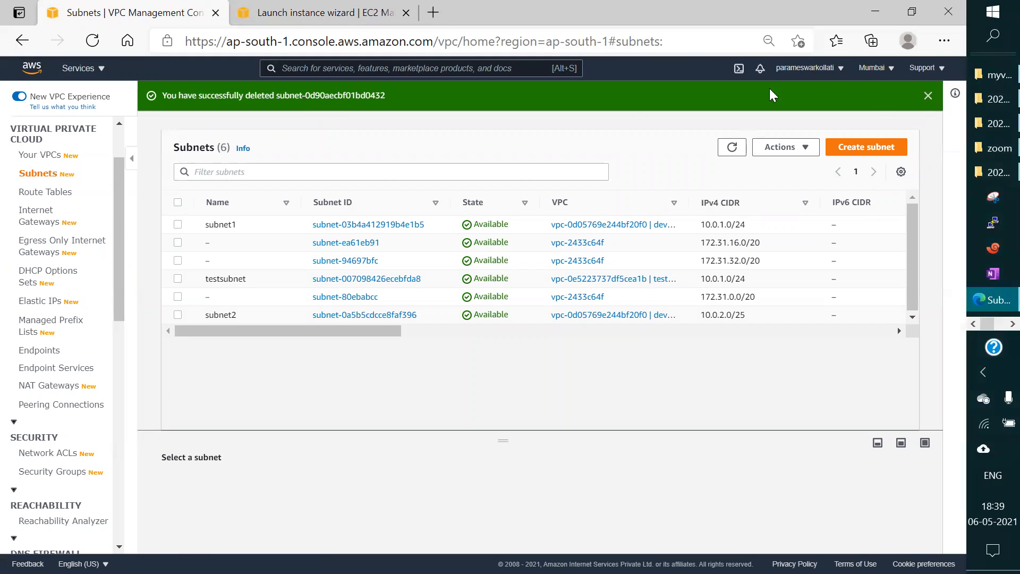
Step: Start creating a new subnet in the devVPC network
left_click(873, 144)
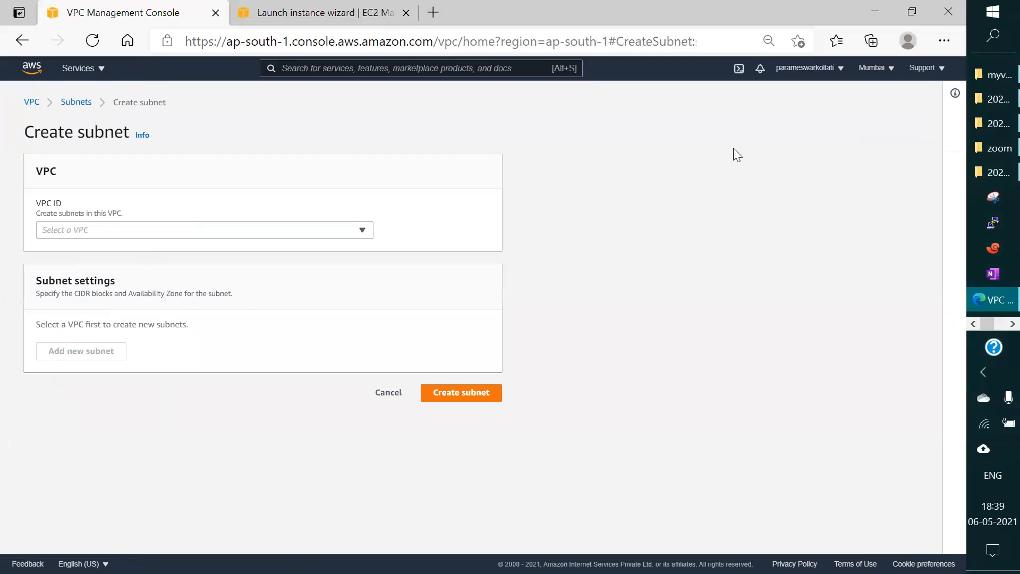
left_click(367, 230)
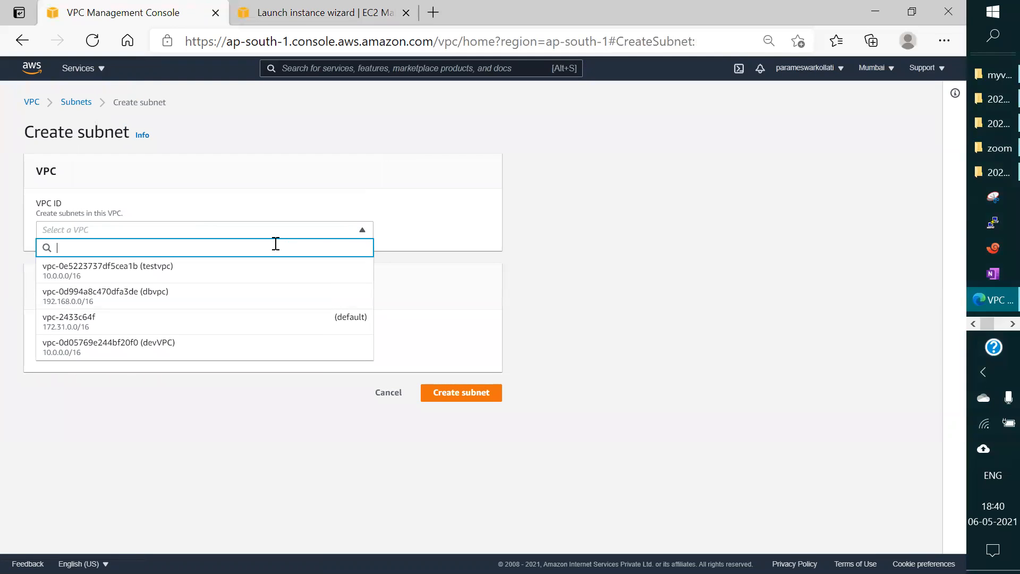
left_click(685, 225)
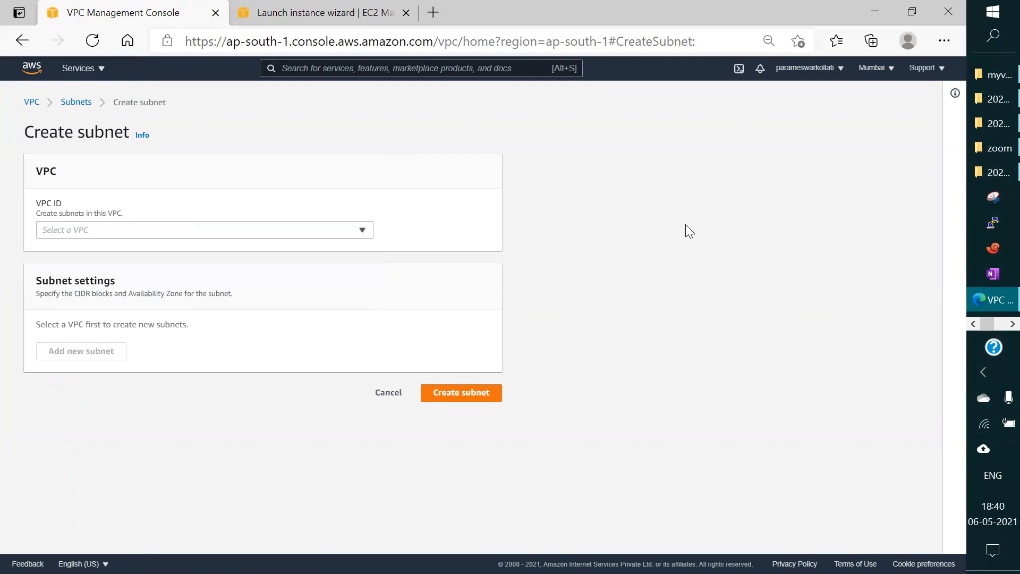
left_click(348, 232)
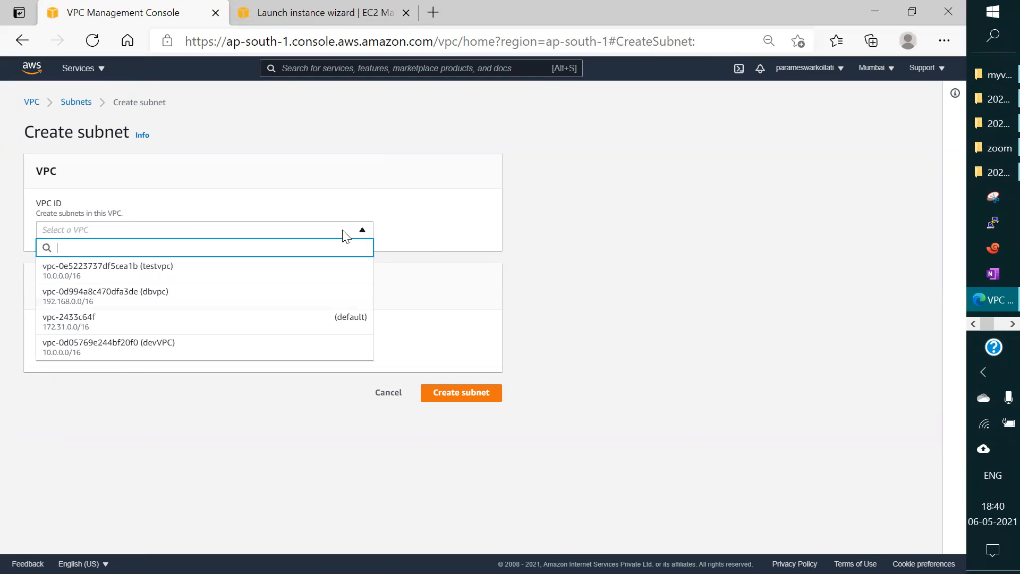
left_click(190, 346)
scroll(266, 372, "down", 4)
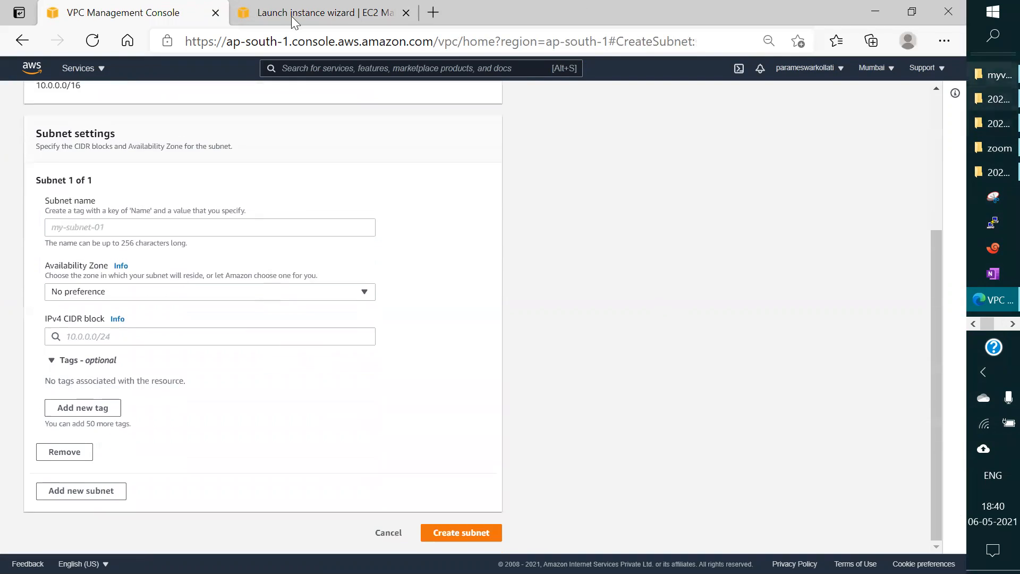
Step: Name the new subnet dbsubnet and place it in the ap-south-1b Availability Zone
left_click(130, 223)
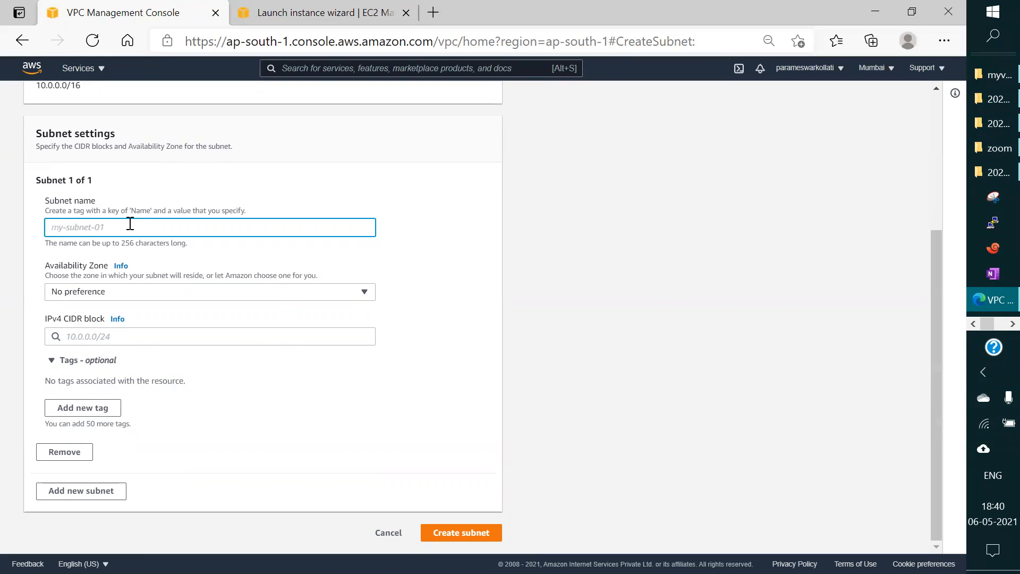
type("dbsubnet")
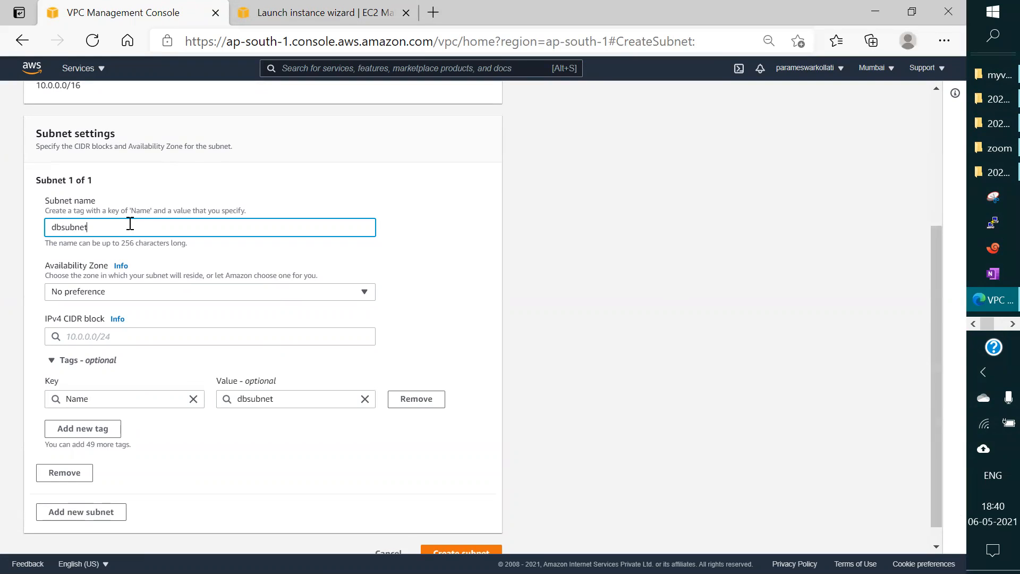
left_click(133, 290)
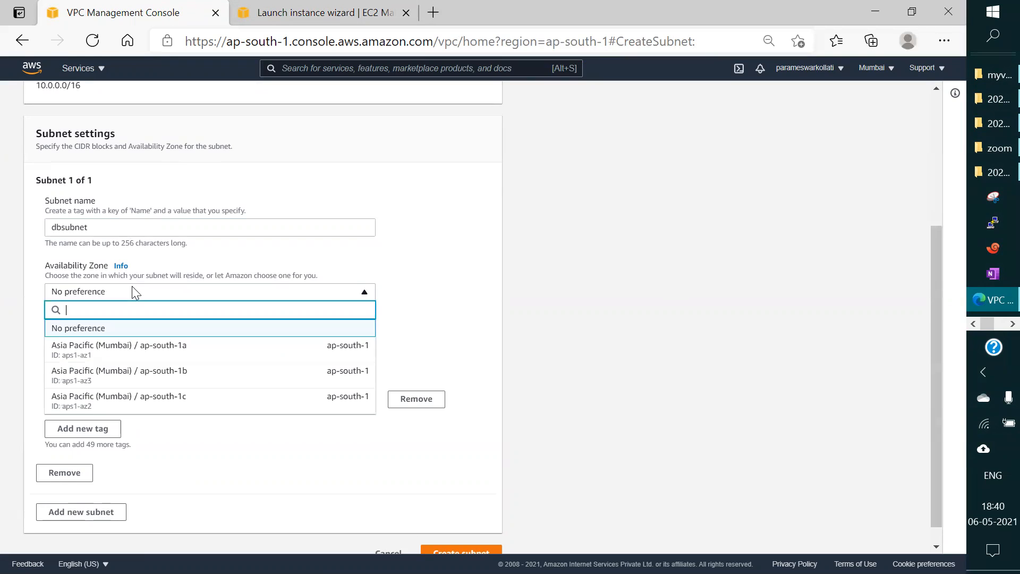
left_click(161, 382)
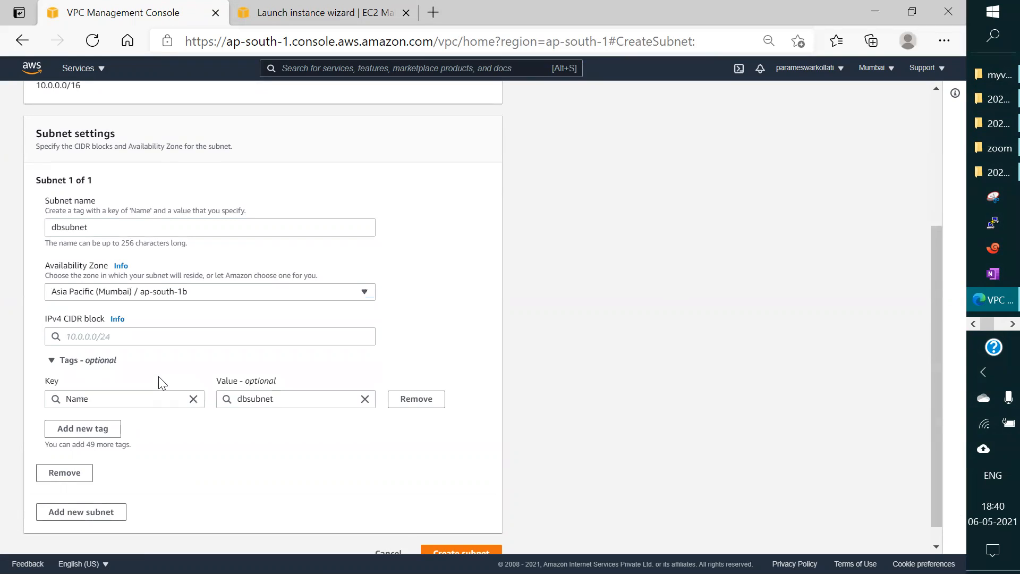
Step: Set the new subnet's IPv4 CIDR block to 192.168.1.0/25
left_click(110, 336)
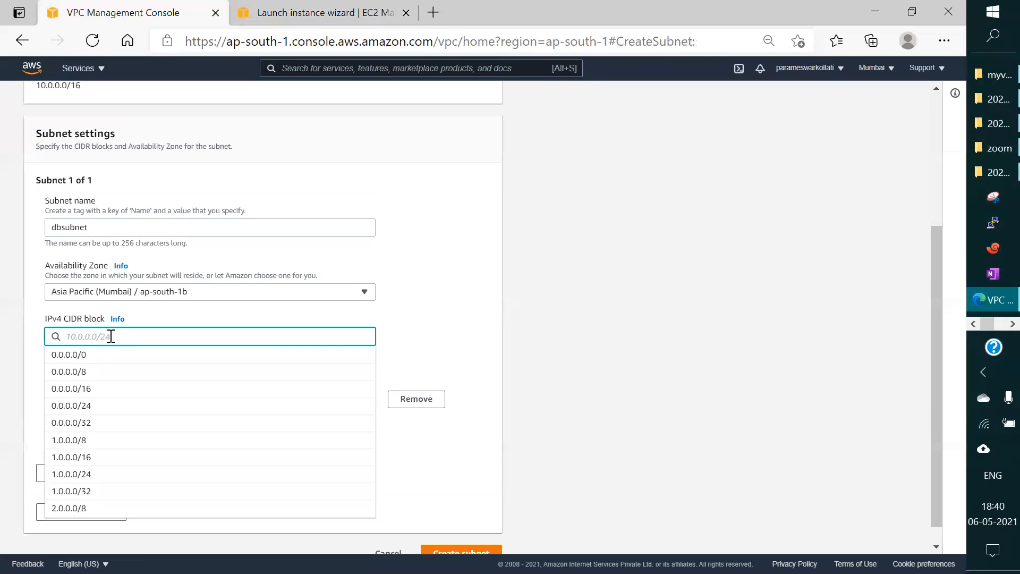
type("1")
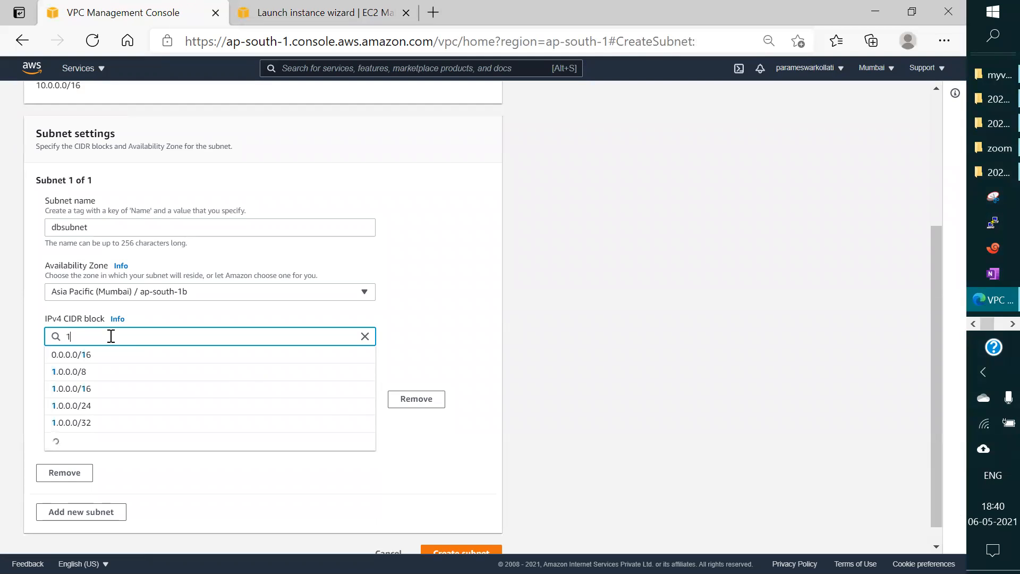
type("92.18")
key("BackSpace")
type("68.1.0")
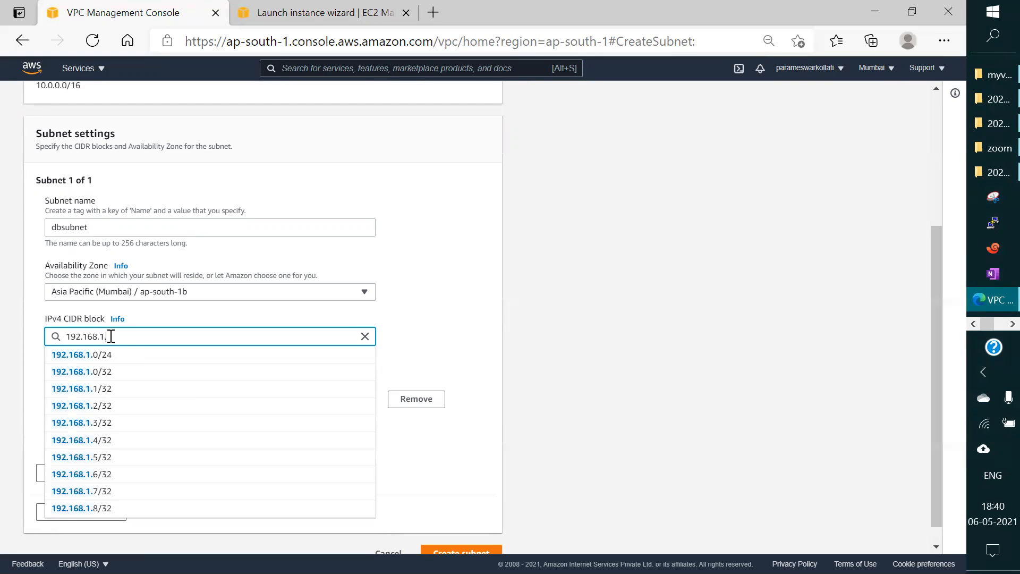
type("/25")
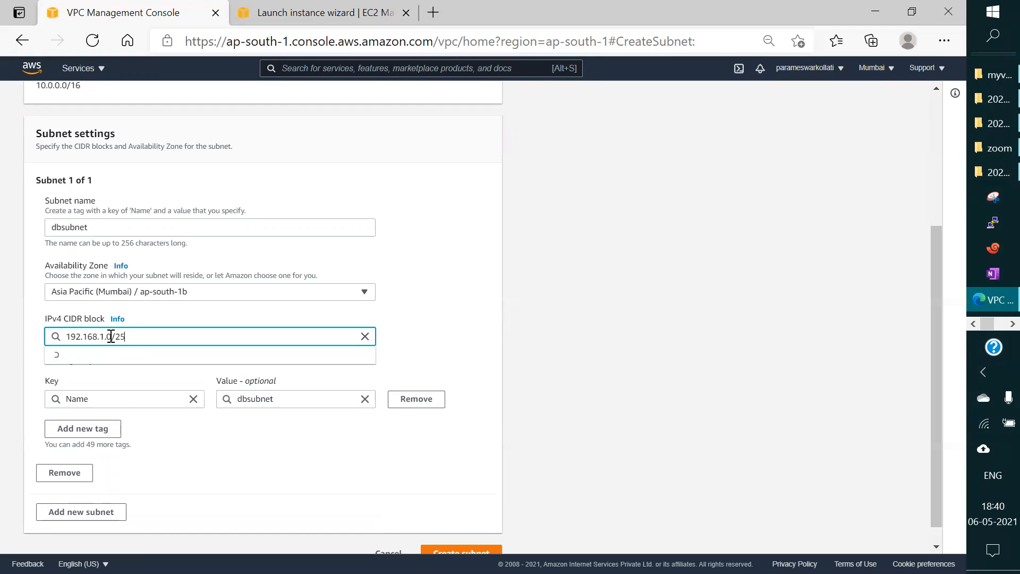
scroll(188, 381, "down", 1)
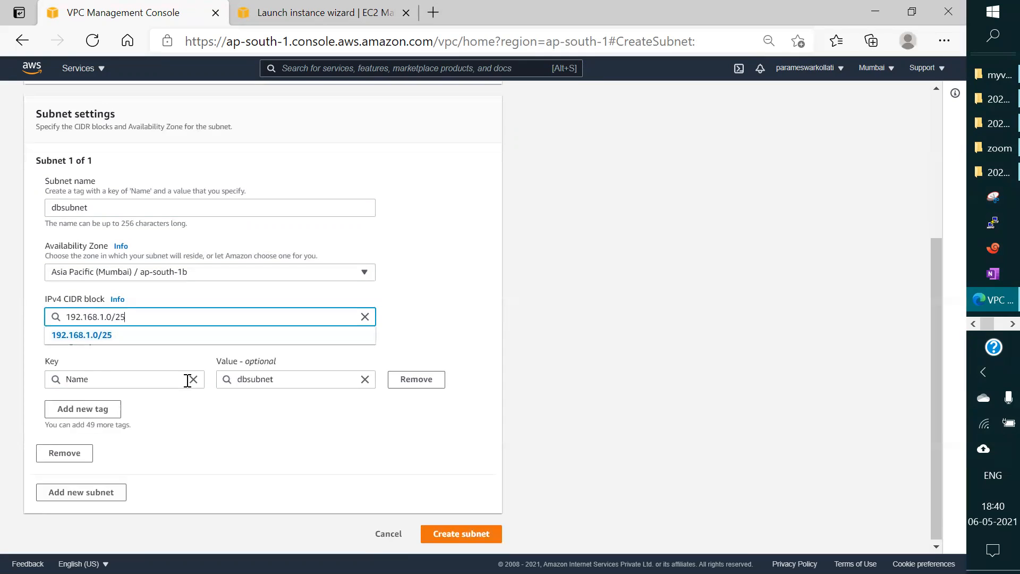
Step: Change the new subnet's VPC to dbvpc and create the subnet
left_click(461, 534)
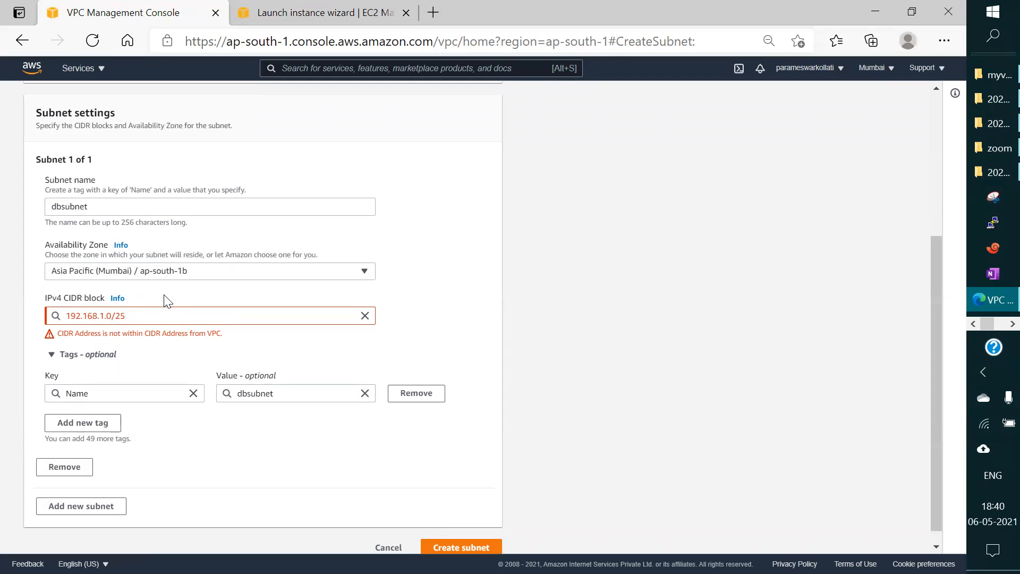
scroll(164, 295, "up", 4)
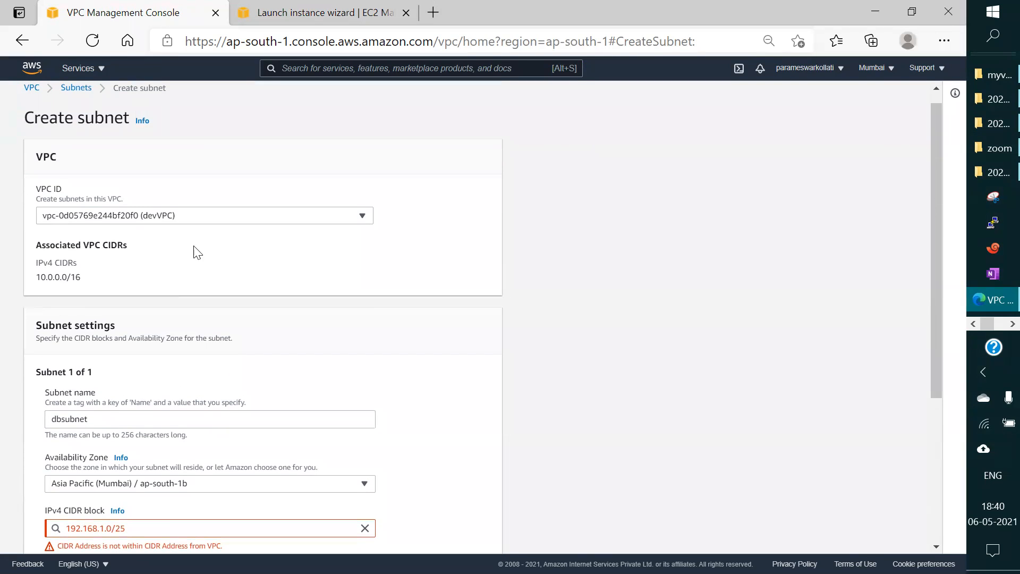
left_click(219, 217)
left_click(151, 293)
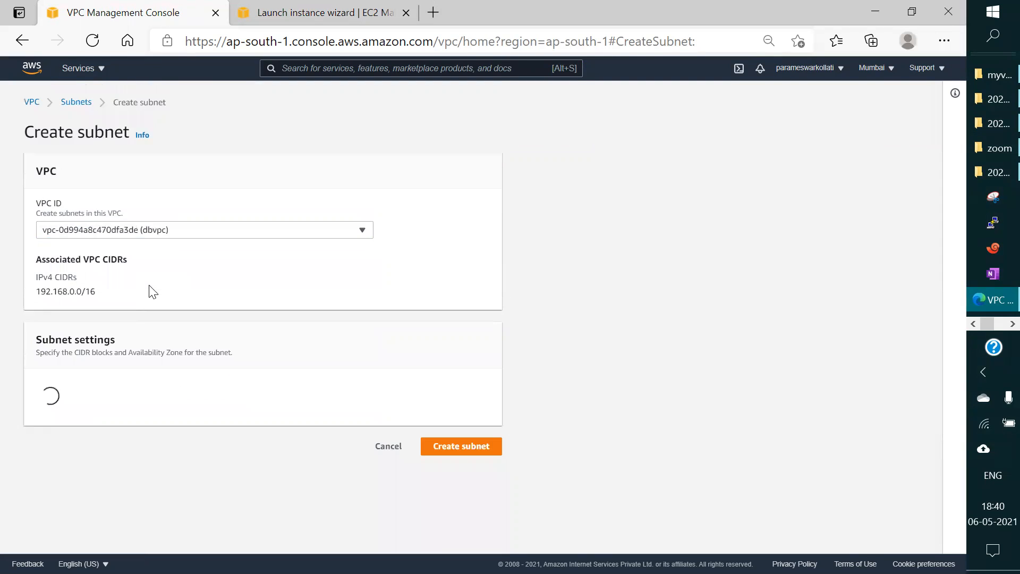
scroll(212, 298, "down", 4)
scroll(159, 348, "up", 4)
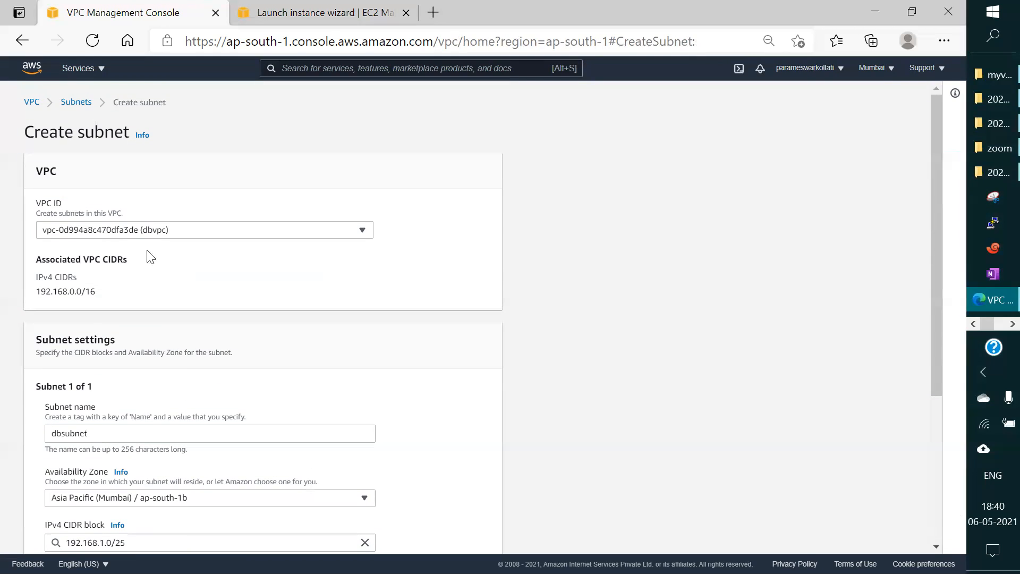
scroll(187, 282, "down", 4)
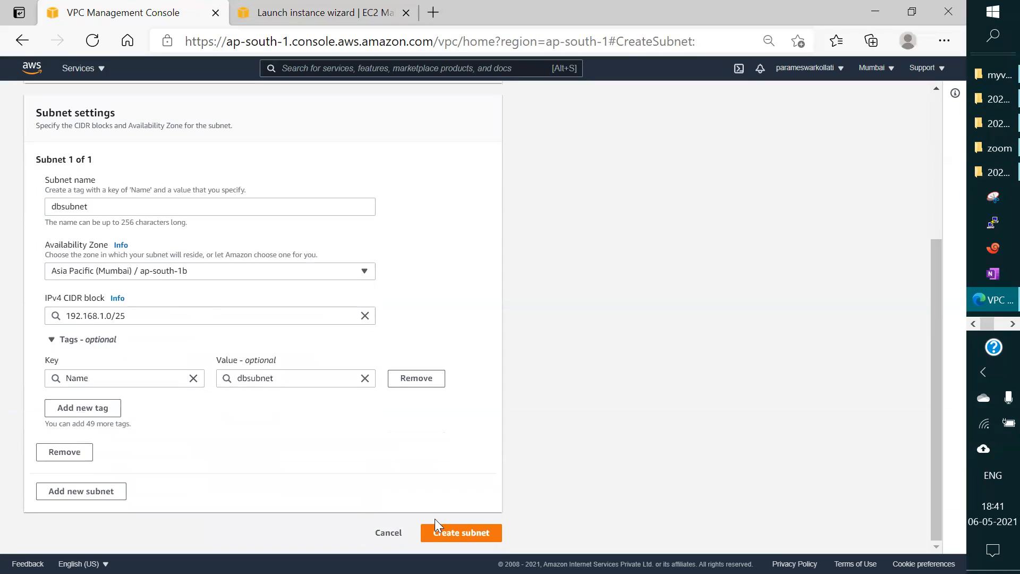
left_click(455, 532)
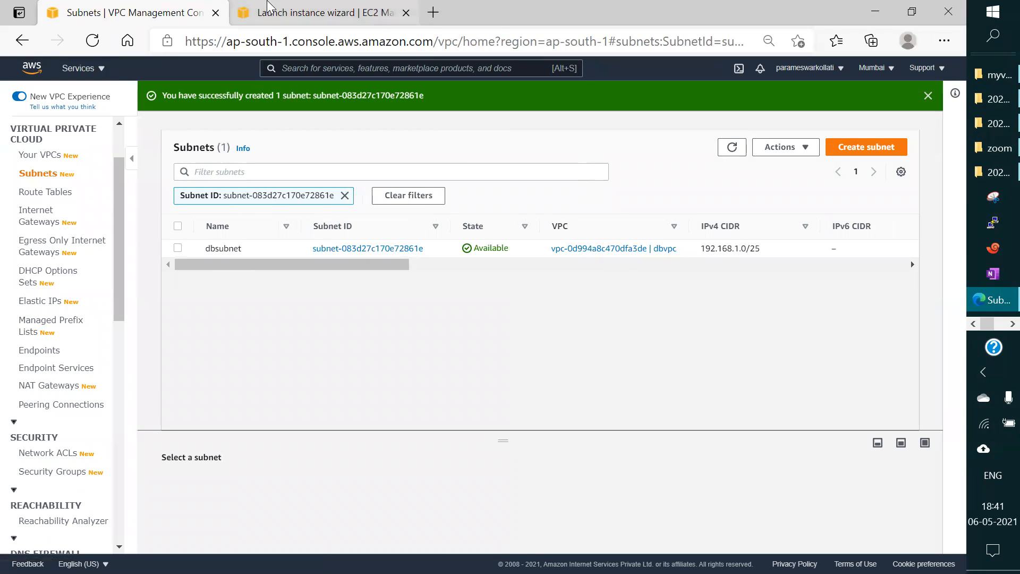
Step: Switch to the Mumbai network diagram in Paint and draw a rounded rectangle across the lower part of the Az-1b column
left_click(992, 327)
left_click(996, 322)
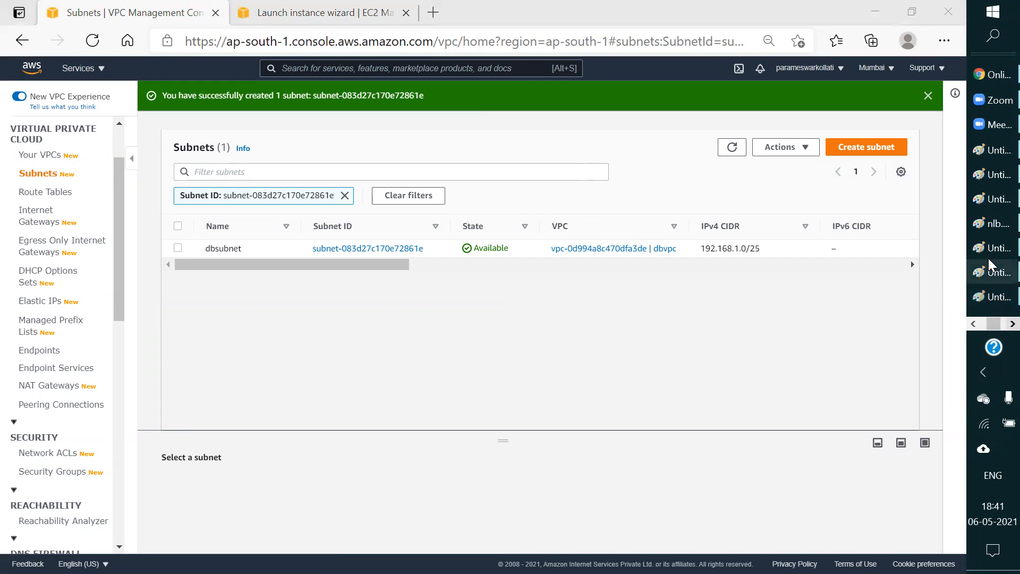
left_click(986, 176)
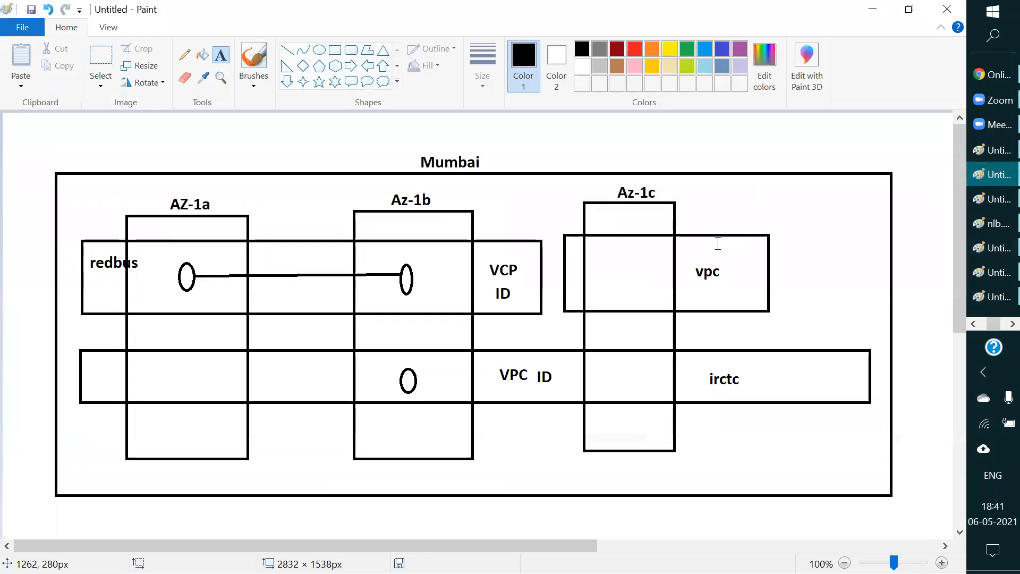
left_click(615, 266)
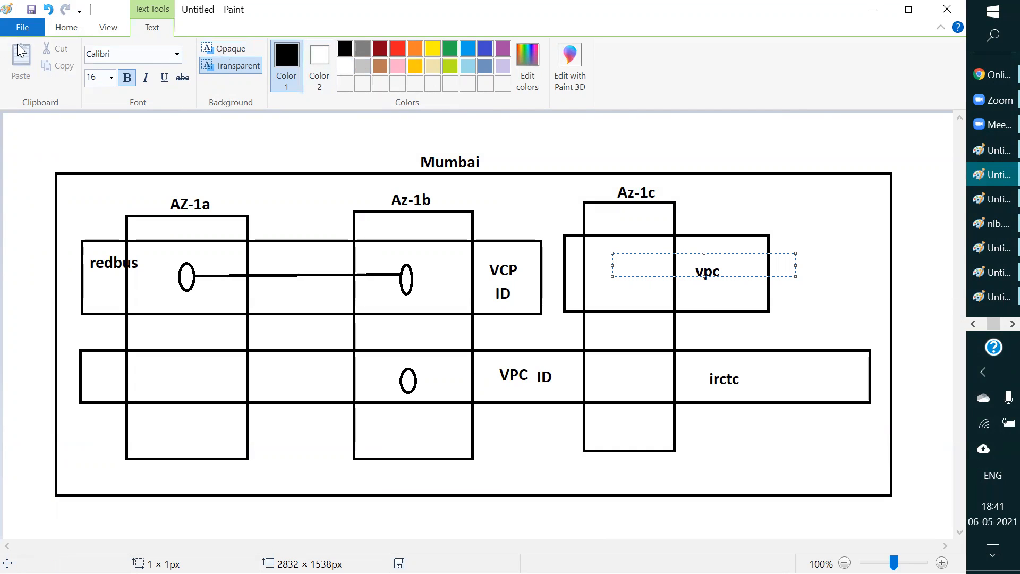
left_click(65, 28)
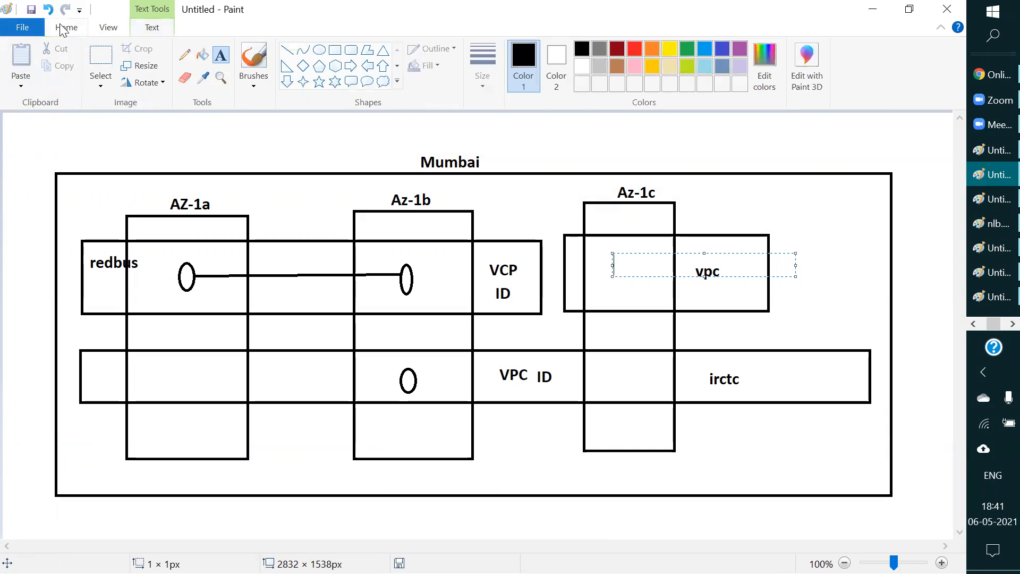
left_click(350, 52)
mouse_move(270, 418)
left_mouse_down()
mouse_move(299, 432)
mouse_move(433, 448)
mouse_move(531, 440)
mouse_move(569, 450)
left_mouse_up()
left_click(825, 144)
Step: Label the new rounded rectangle below the irctc network with the text vpc
left_click(221, 55)
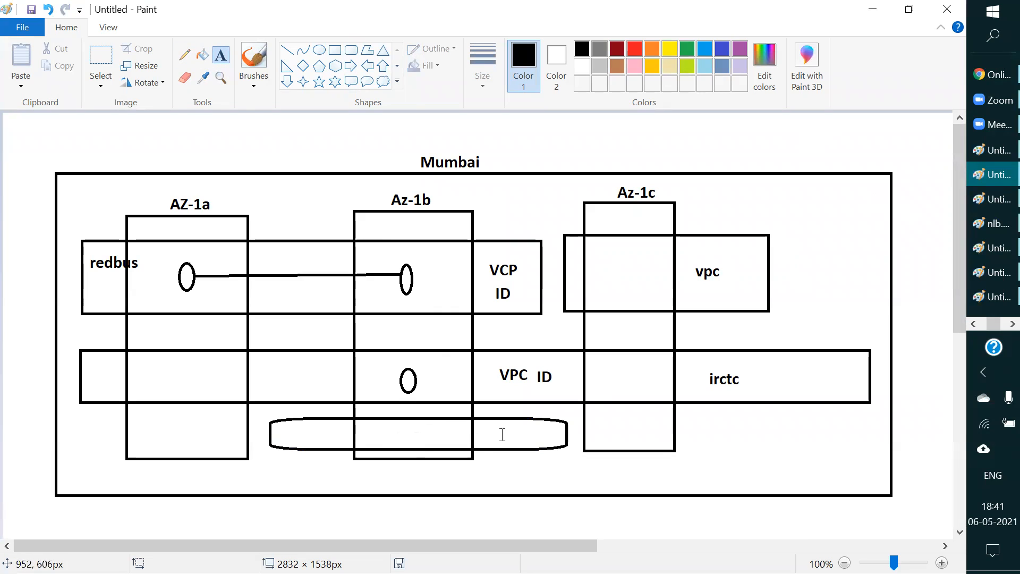
left_click(484, 435)
type("vpc")
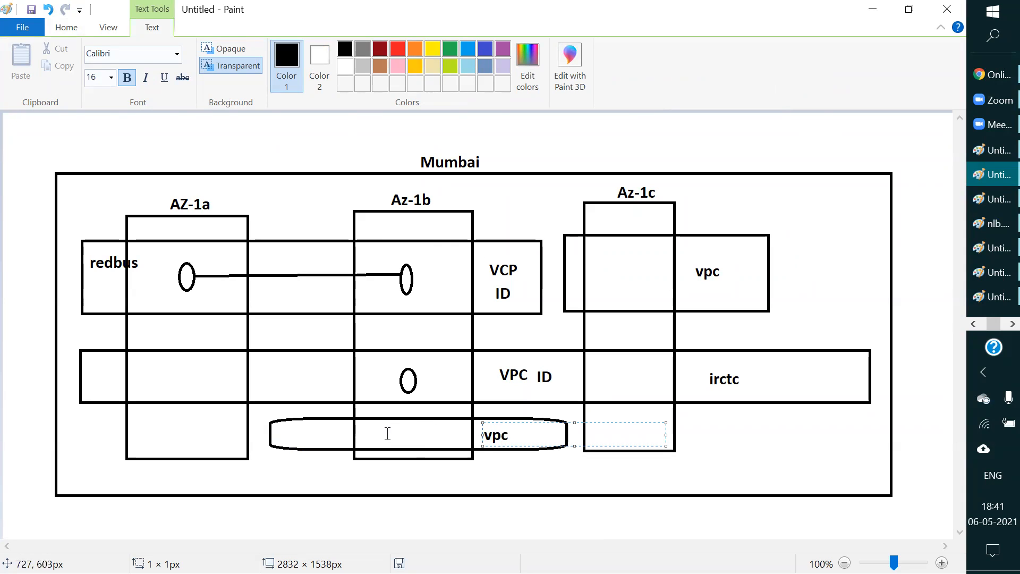
left_click(533, 464)
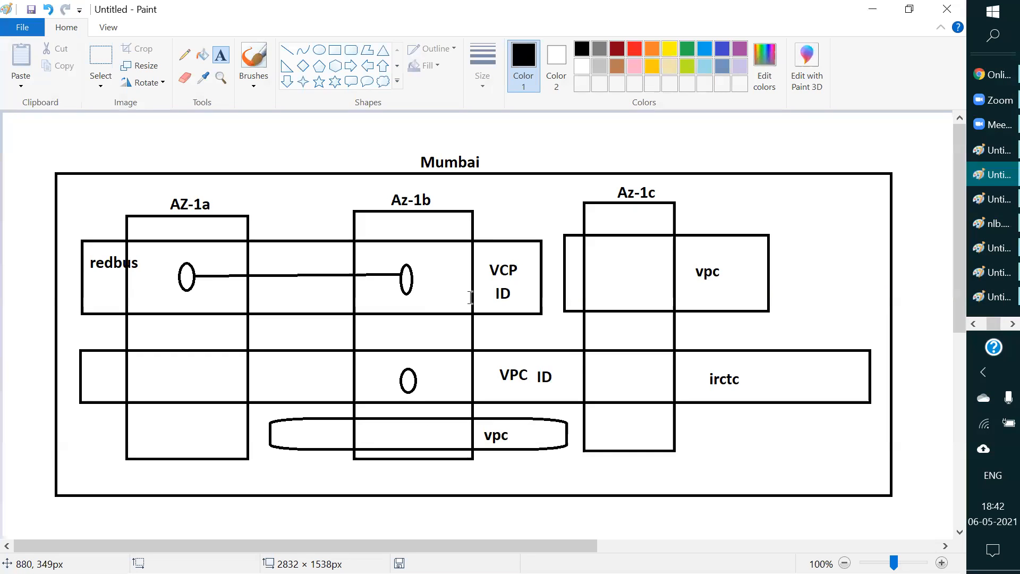
Step: Switch back to the Edge browser and bring up the EC2 launch instance wizard
left_click(1002, 325)
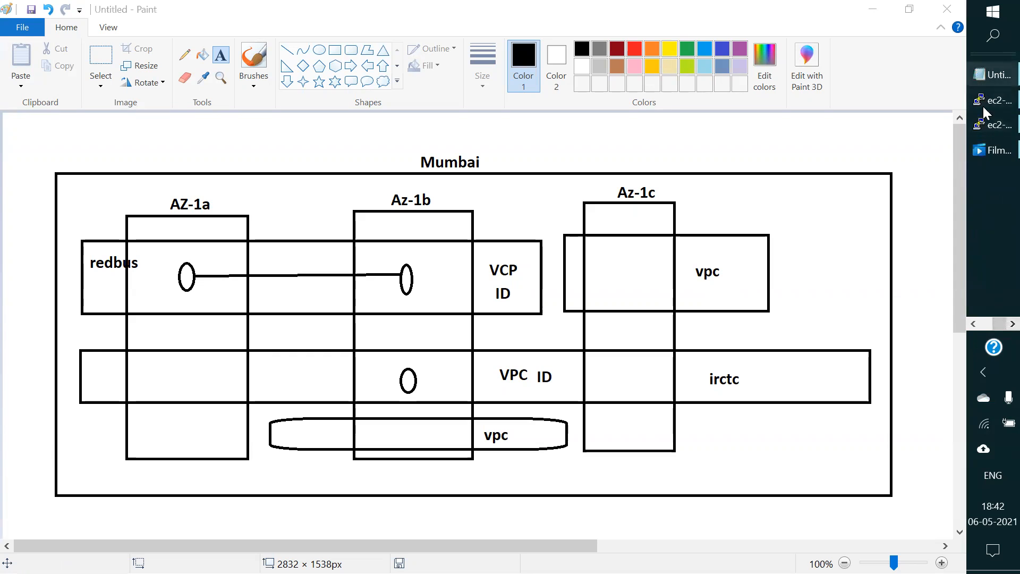
left_click(978, 326)
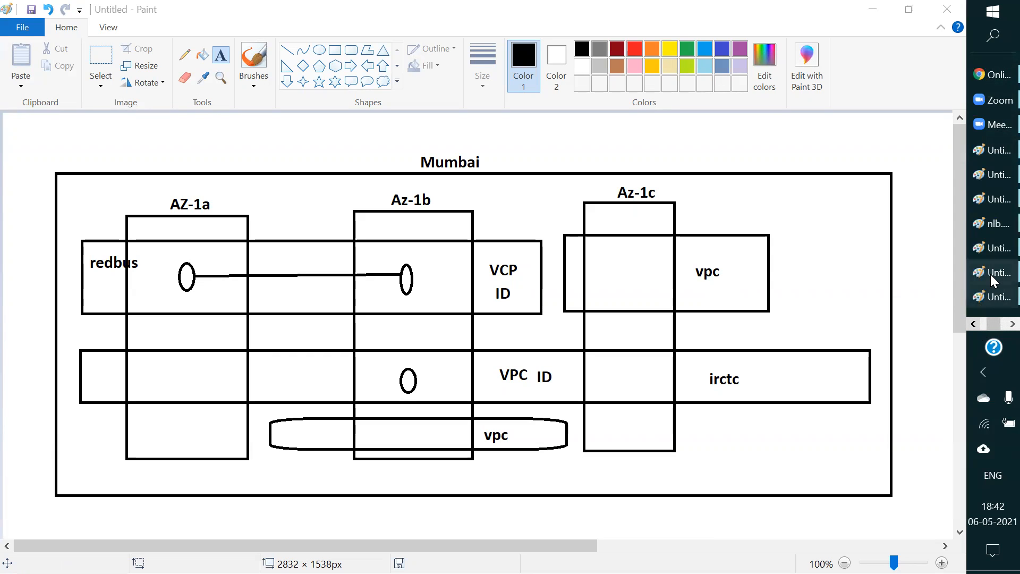
left_click(981, 75)
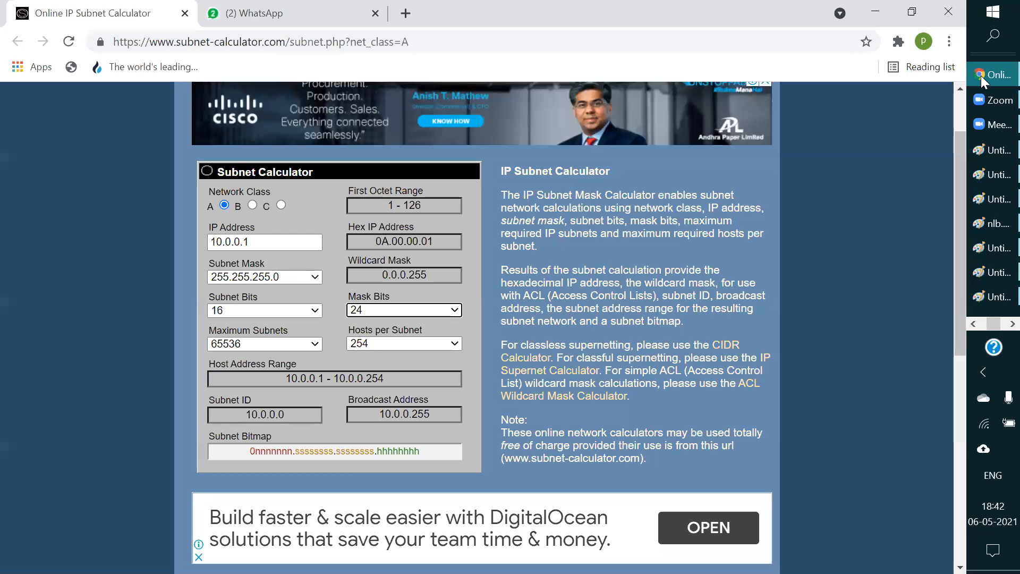
left_click(883, 9)
left_click(976, 323)
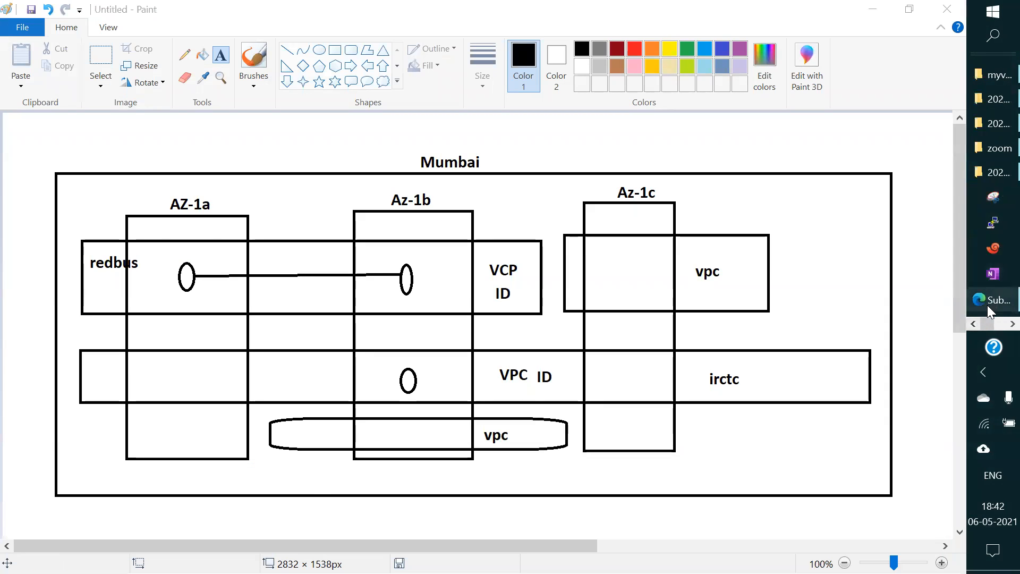
left_click(988, 301)
left_click(317, 12)
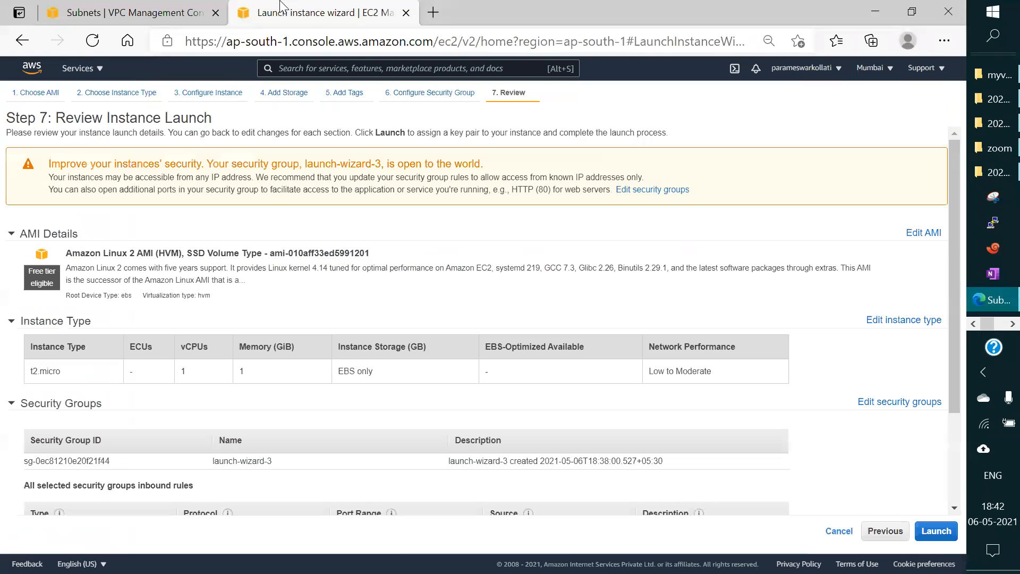
scroll(174, 282, "down", 1)
scroll(174, 282, "down", 1)
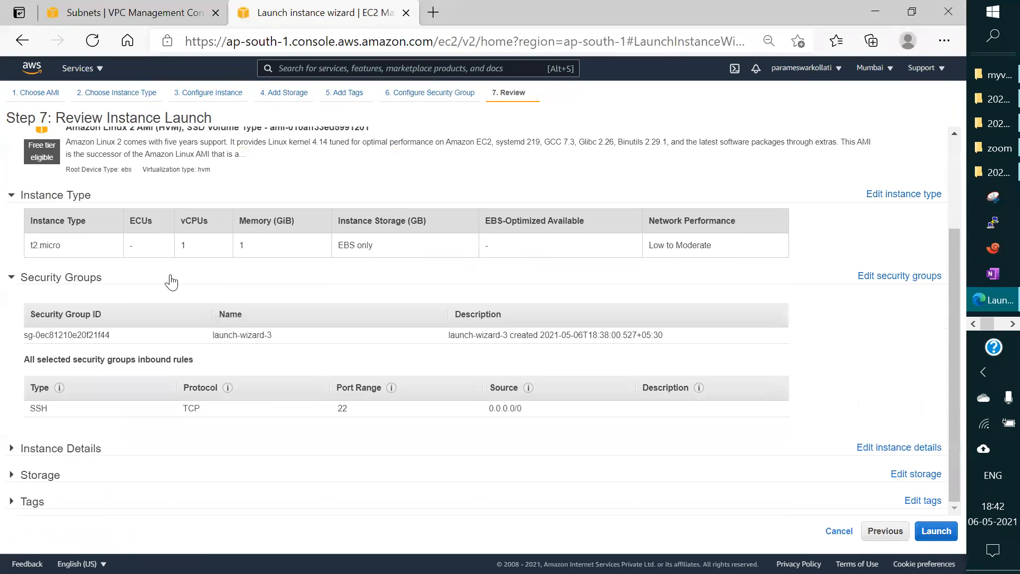
left_click(118, 93)
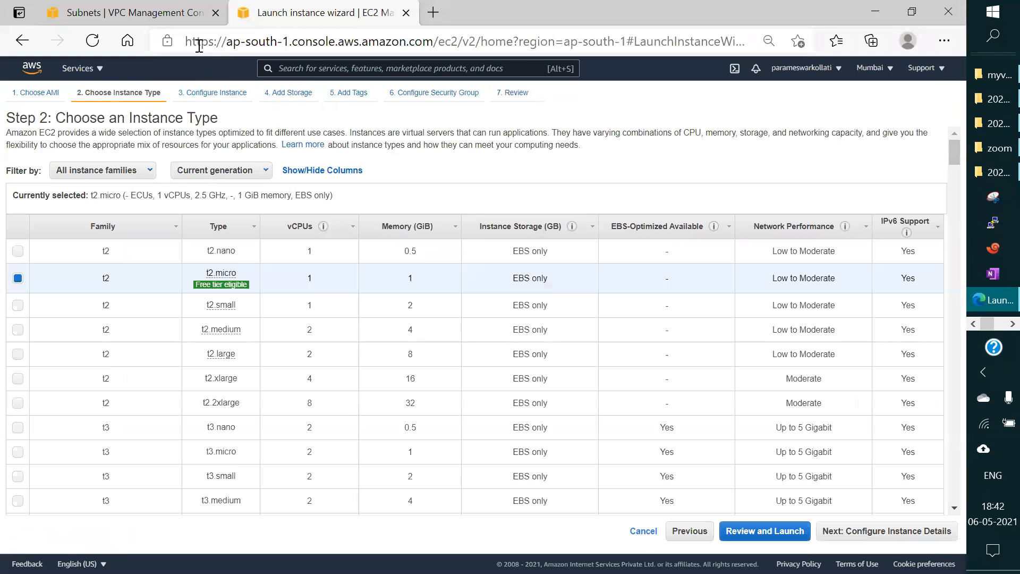
left_click(205, 94)
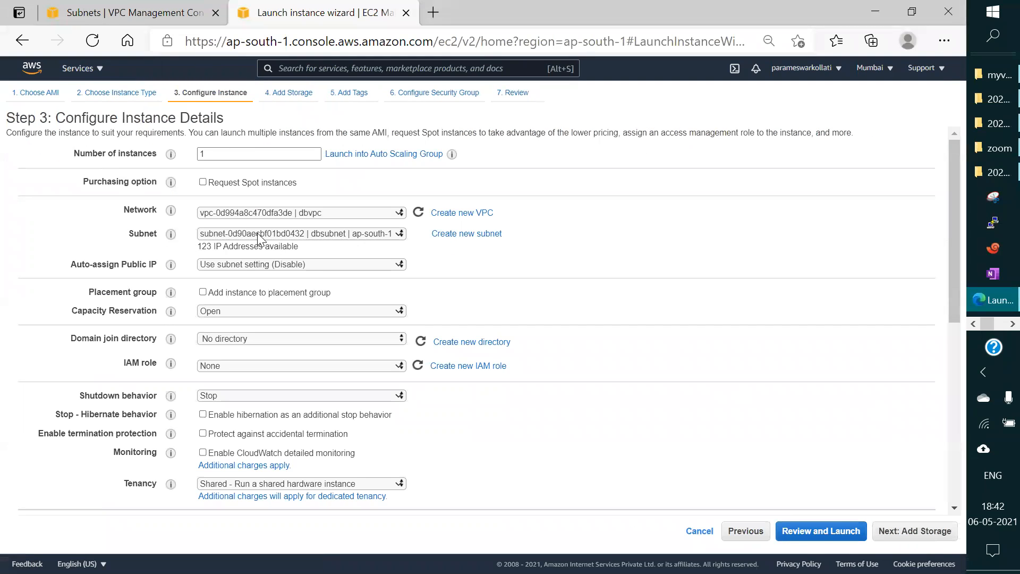
left_click(345, 234)
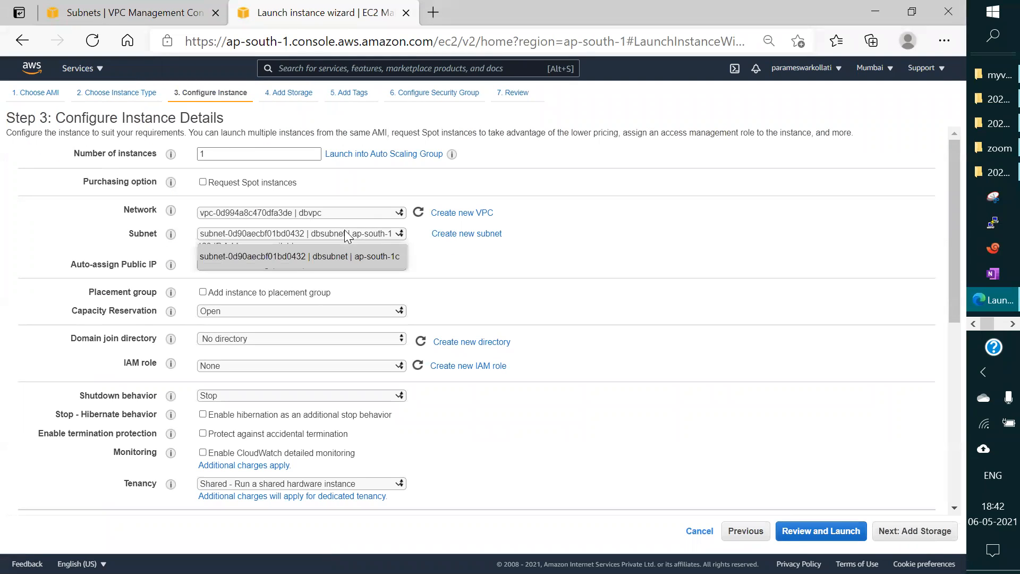
left_click(352, 257)
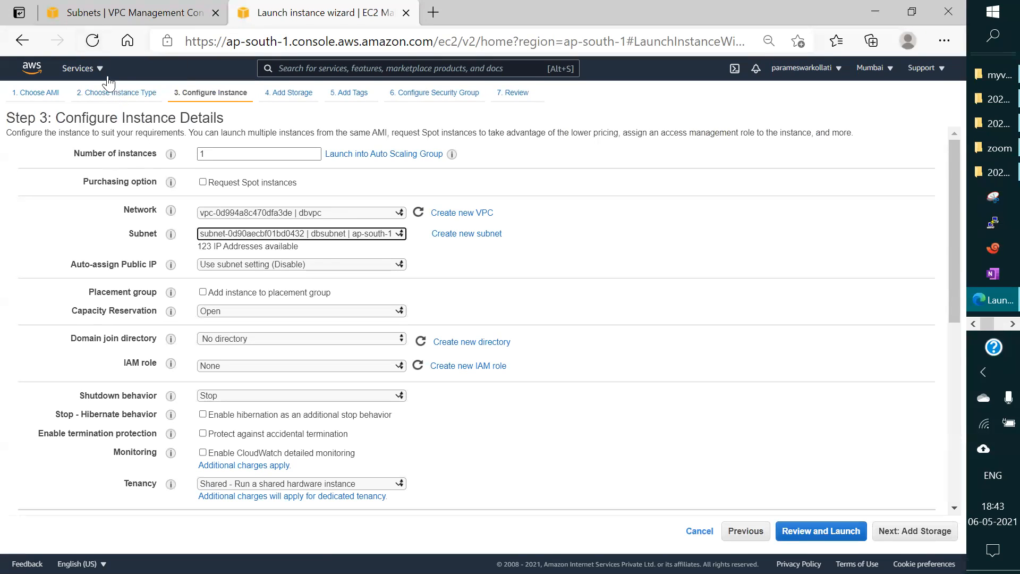
Step: Start a fresh EC2 instance launch using the 64-bit (x86) Amazon Linux 2 AMI and the t2.micro type
left_click(78, 68)
left_click(63, 196)
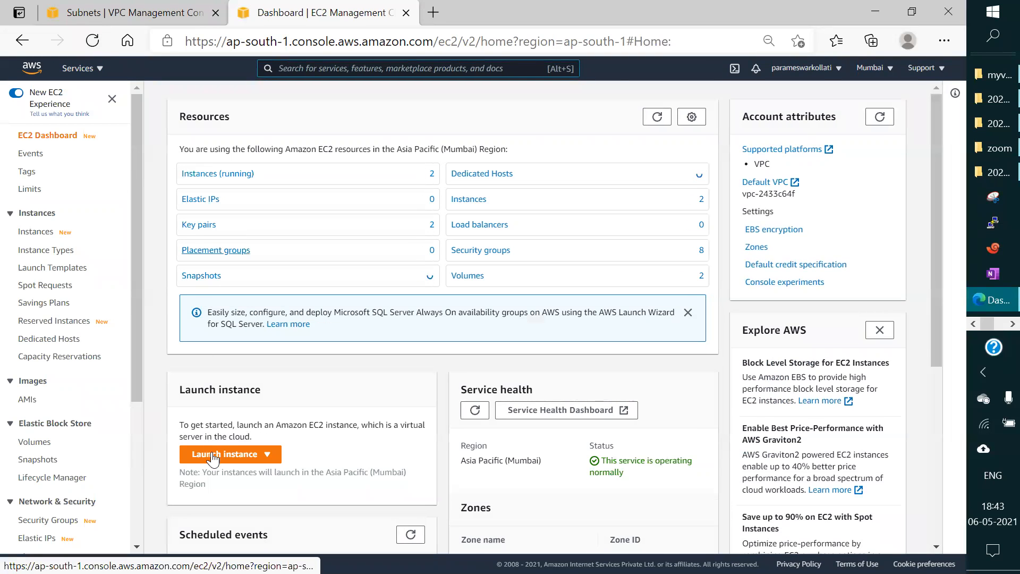
left_click(213, 456)
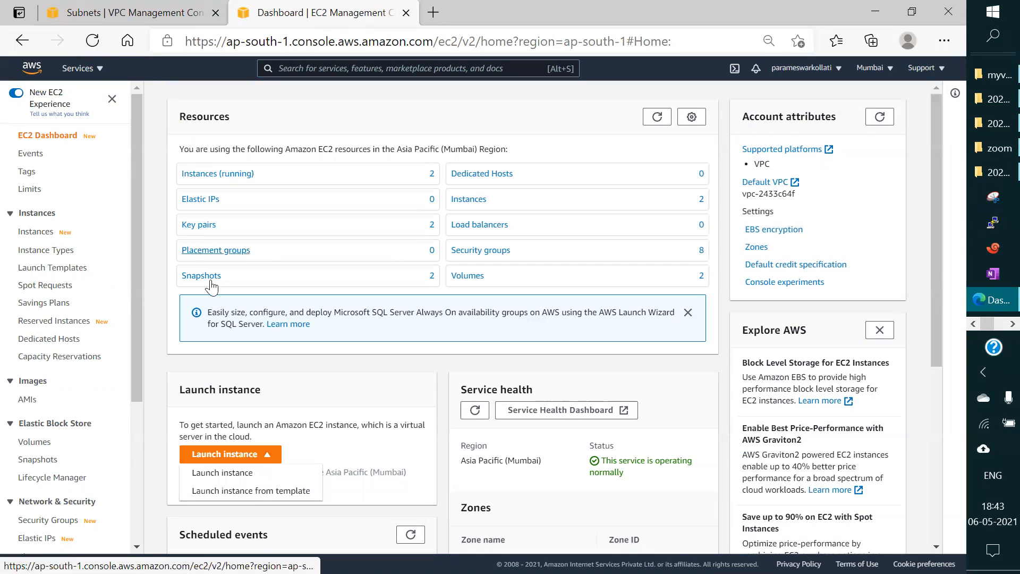
left_click(223, 474)
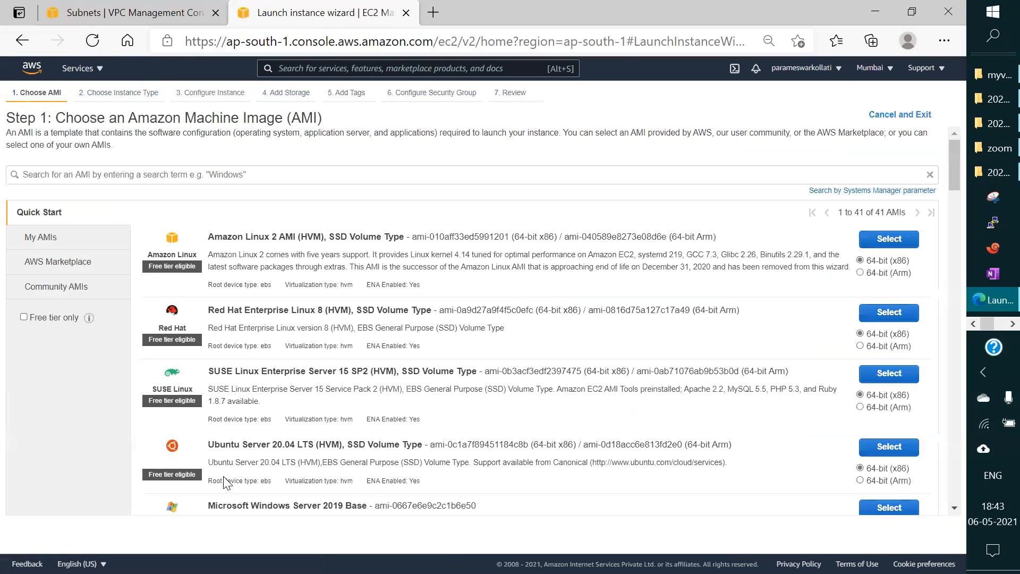
left_click(911, 242)
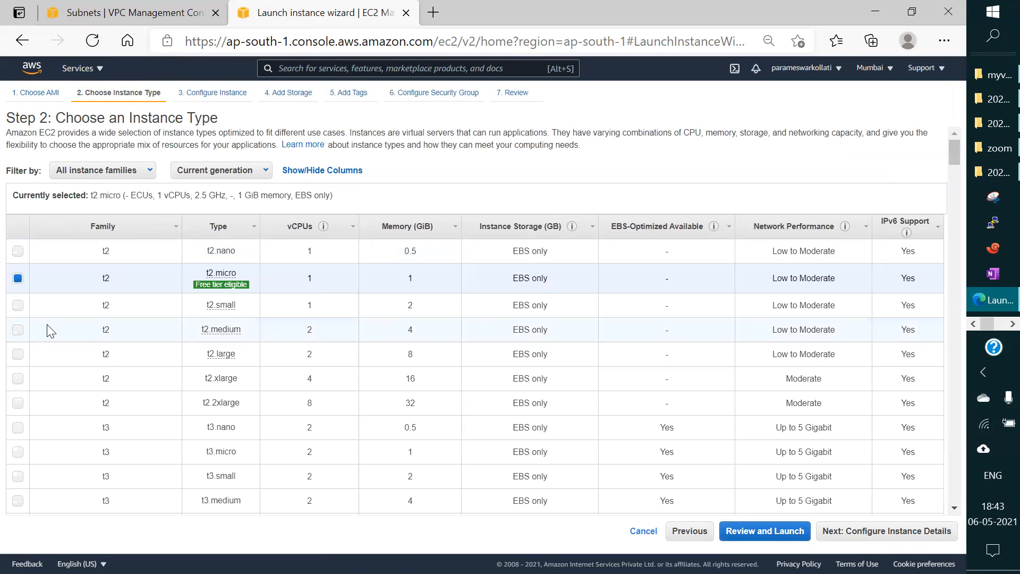
left_click(742, 531)
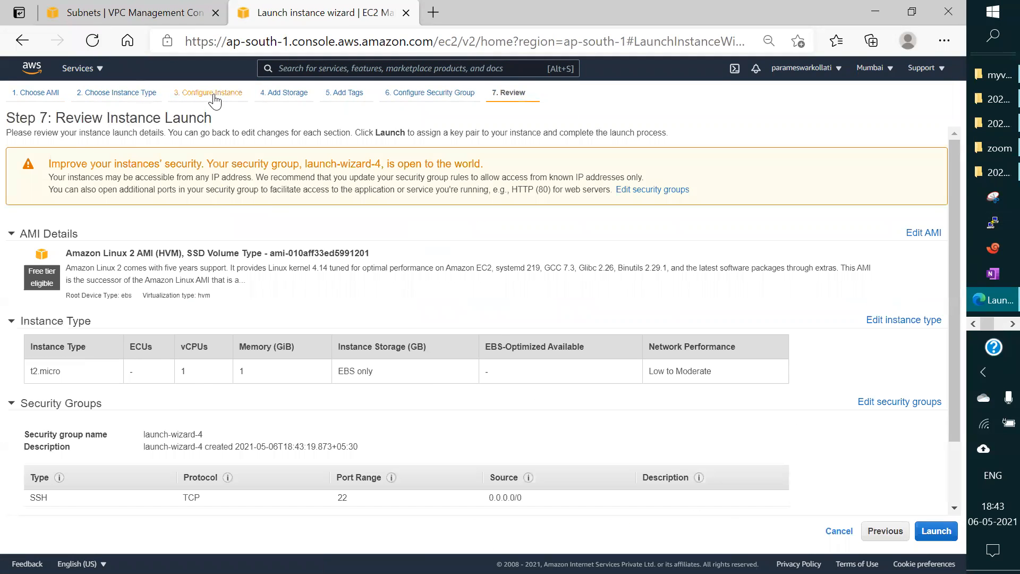
Step: Place the new instance in the dbvpc network and the dbsubnet subnet in ap-south-1b
left_click(214, 95)
left_click(238, 214)
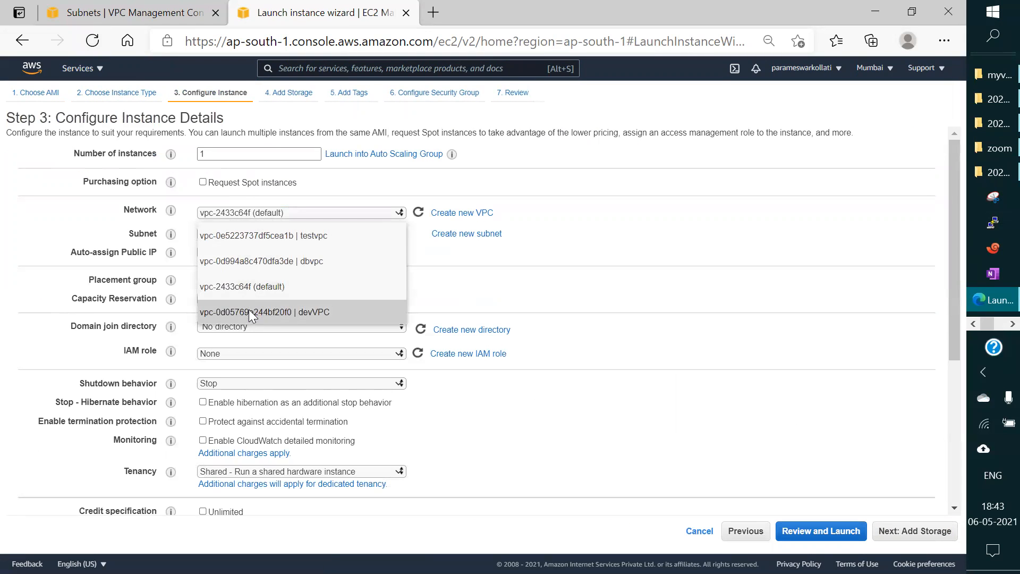
left_click(257, 262)
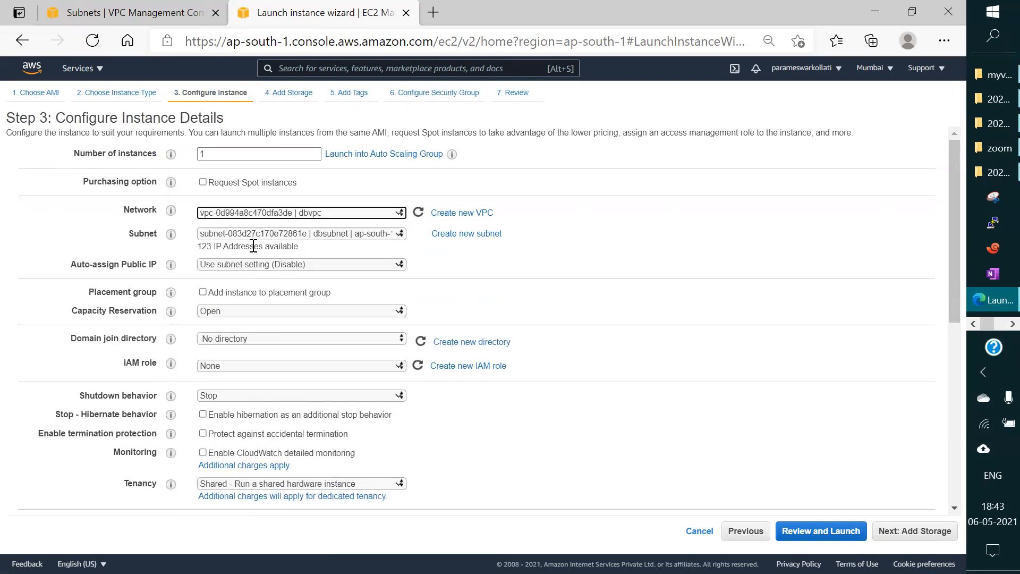
left_click(252, 236)
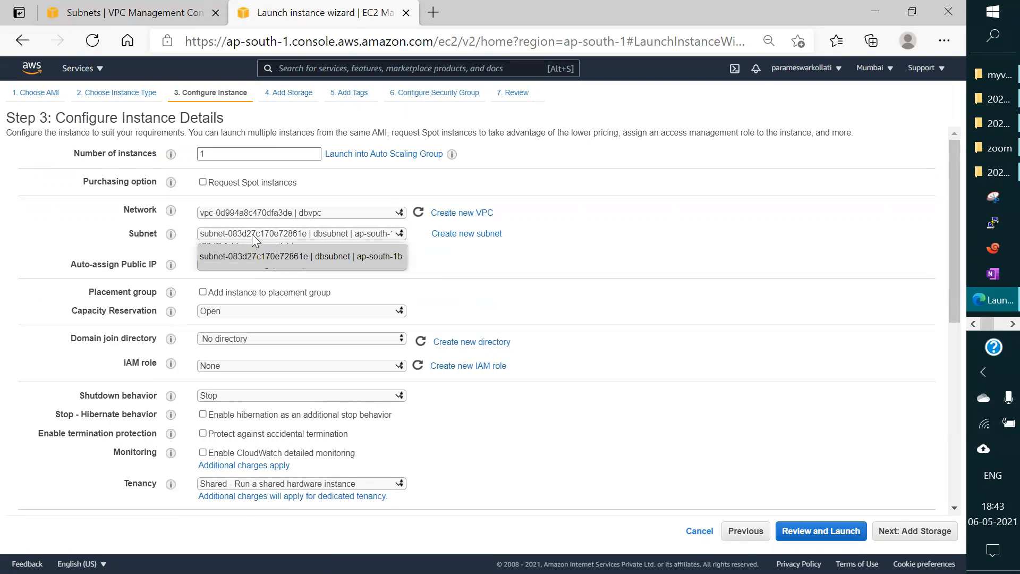
left_click(313, 262)
Step: Launch the instance with the existing devkey key pair, acknowledging access to the private key file, and view the instances list
left_click(855, 539)
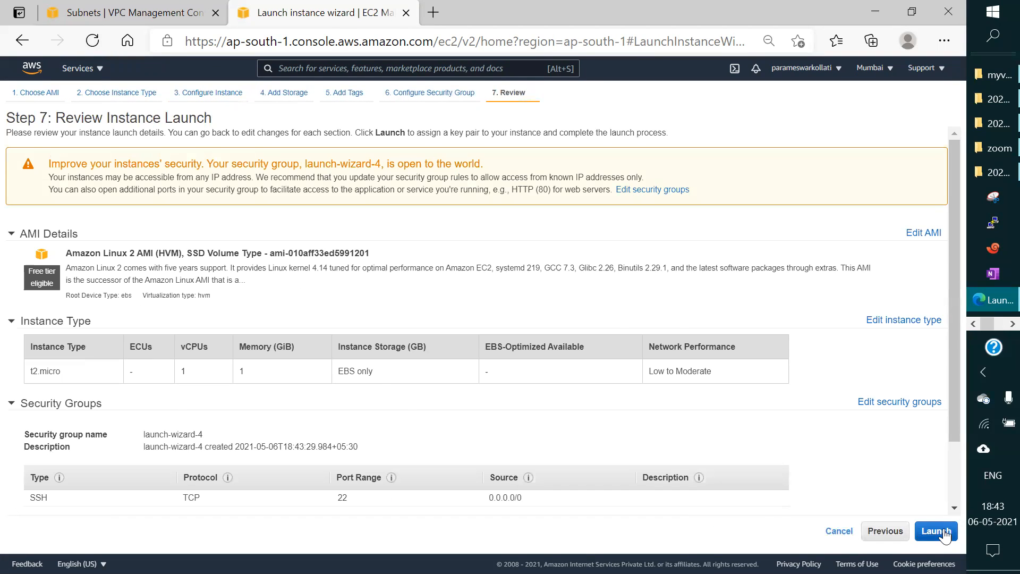
left_click(936, 531)
left_click(309, 374)
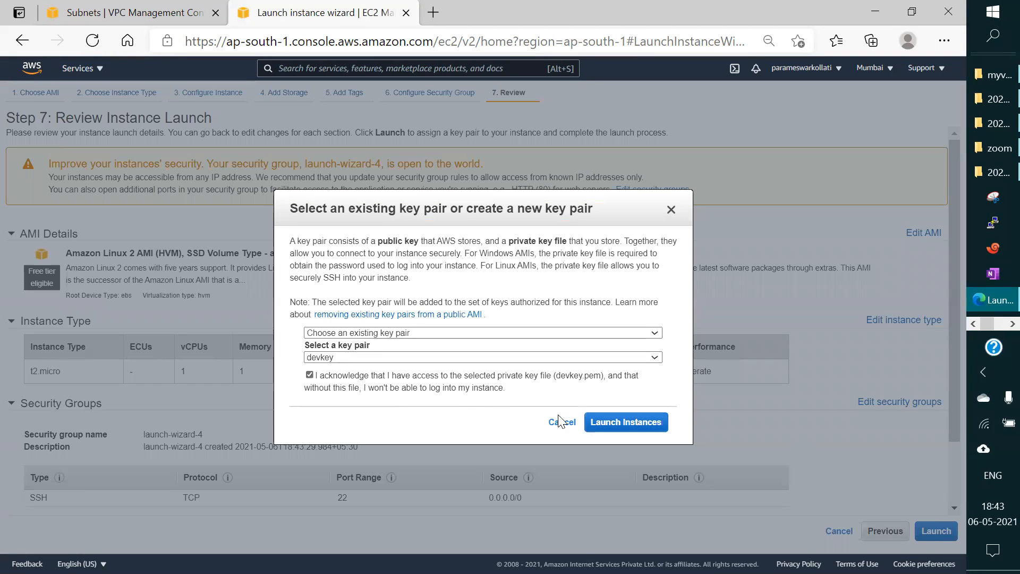
left_click(600, 423)
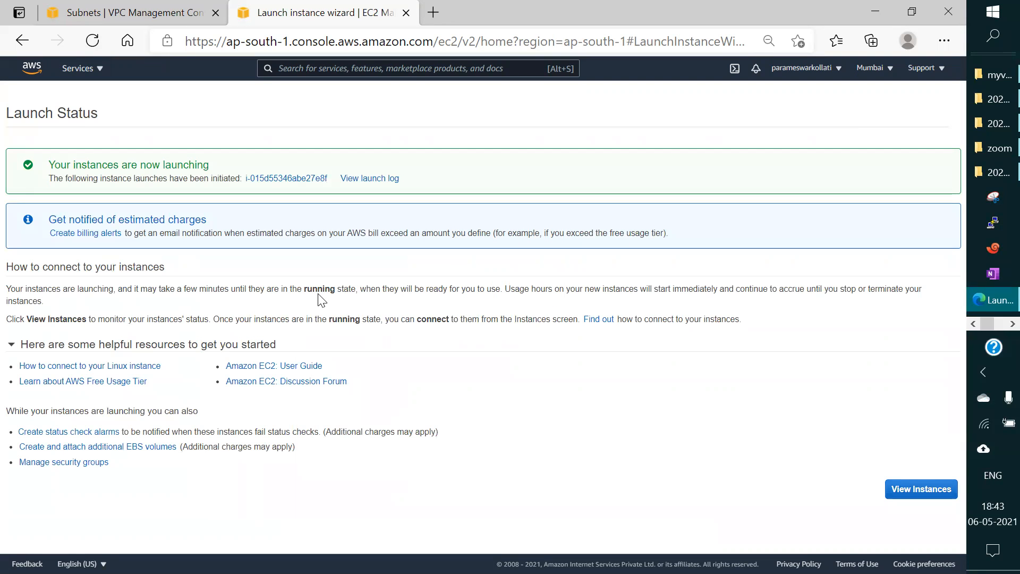
left_click(900, 488)
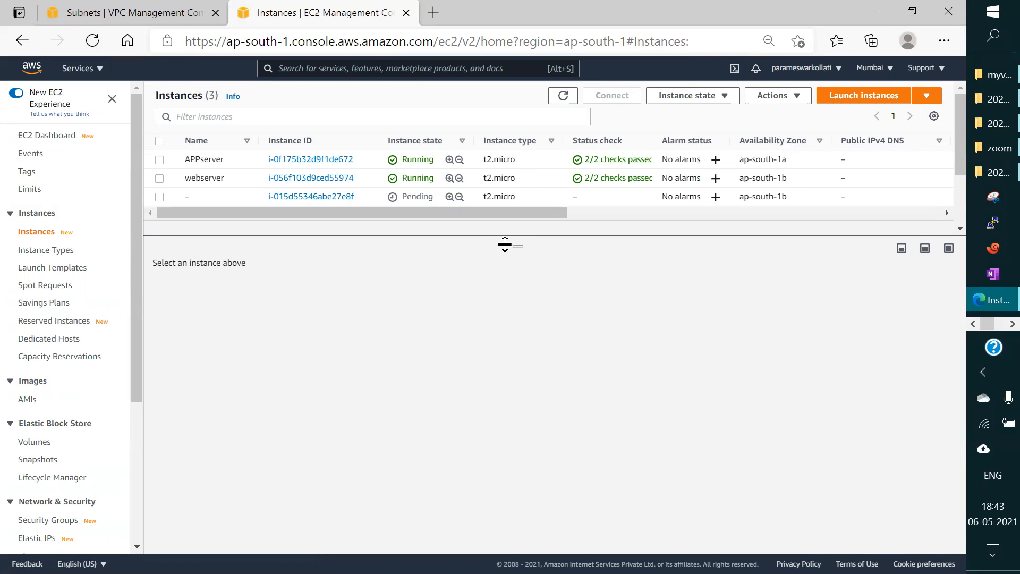
Step: Name the newly launched, unnamed t2.micro instance in ap-south-1b dbserver in the instances list
left_click_drag(513, 245, 515, 292)
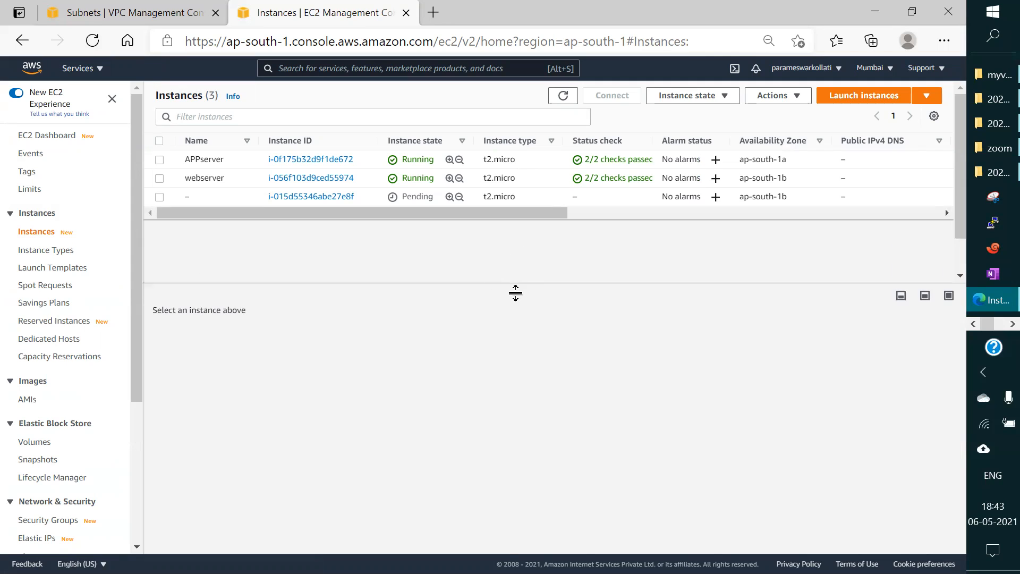
left_click(186, 195)
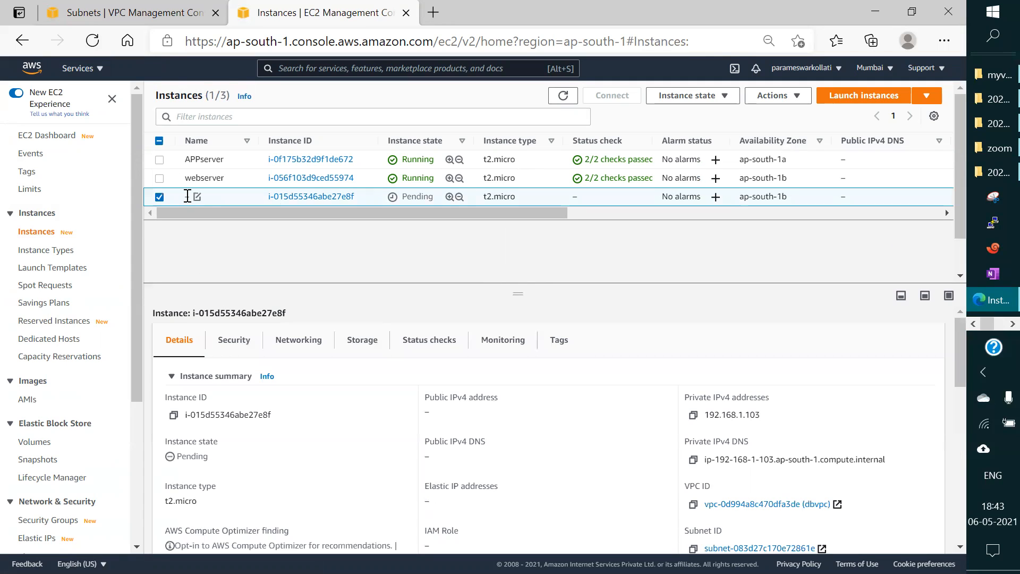
left_click(197, 196)
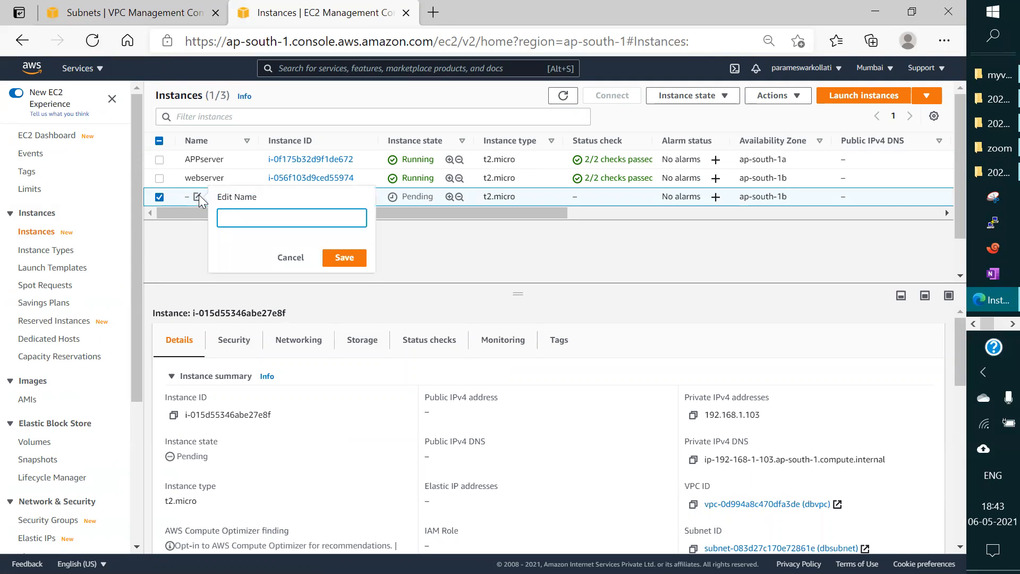
type("d")
key("BackSpace")
type("bserver")
key("Return")
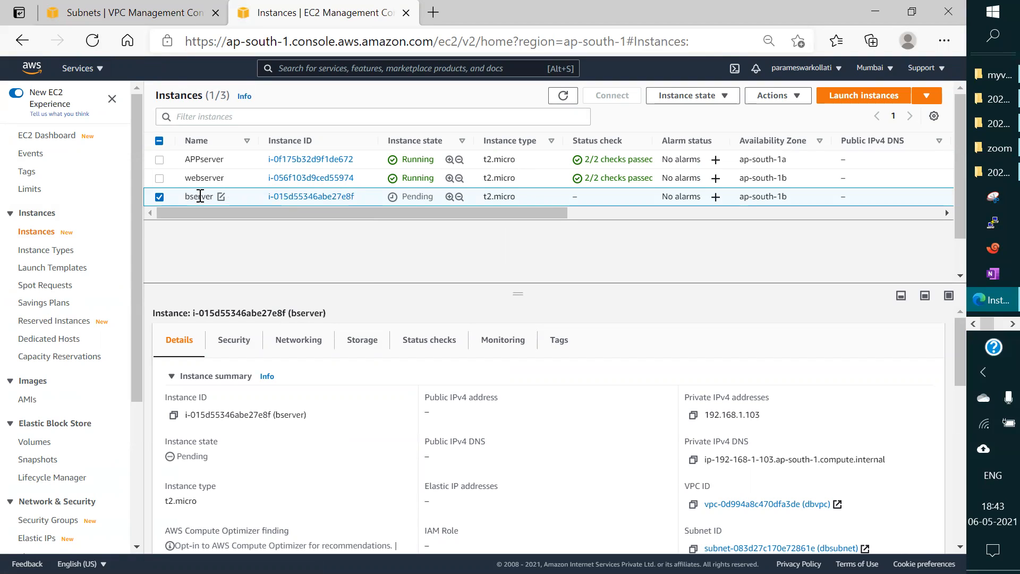
left_click(220, 197)
left_click(249, 222)
type("dbserver")
key("Return")
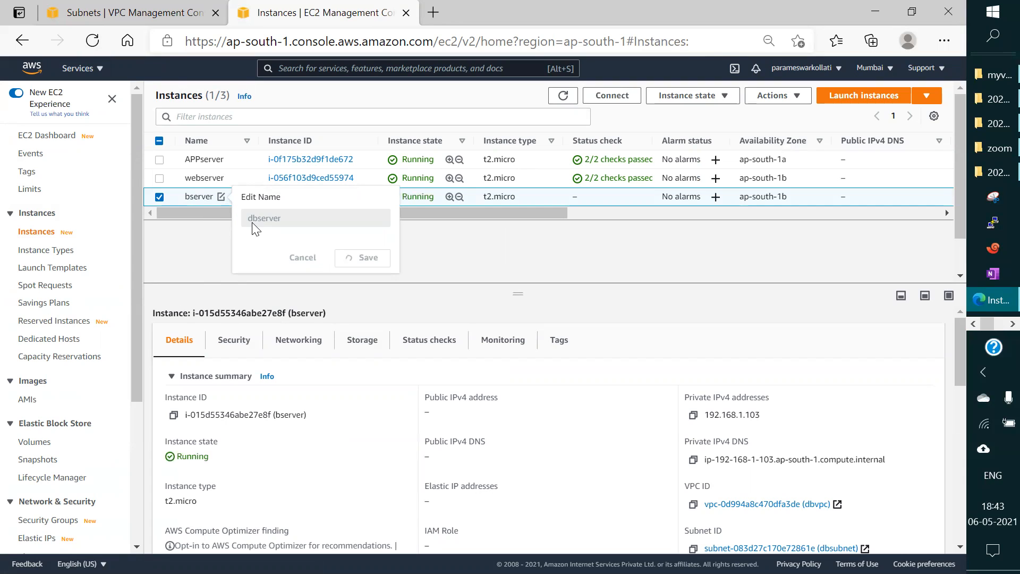
Step: Switch to Paint and look through the last two open untitled drawings
scroll(983, 266, "down", 2)
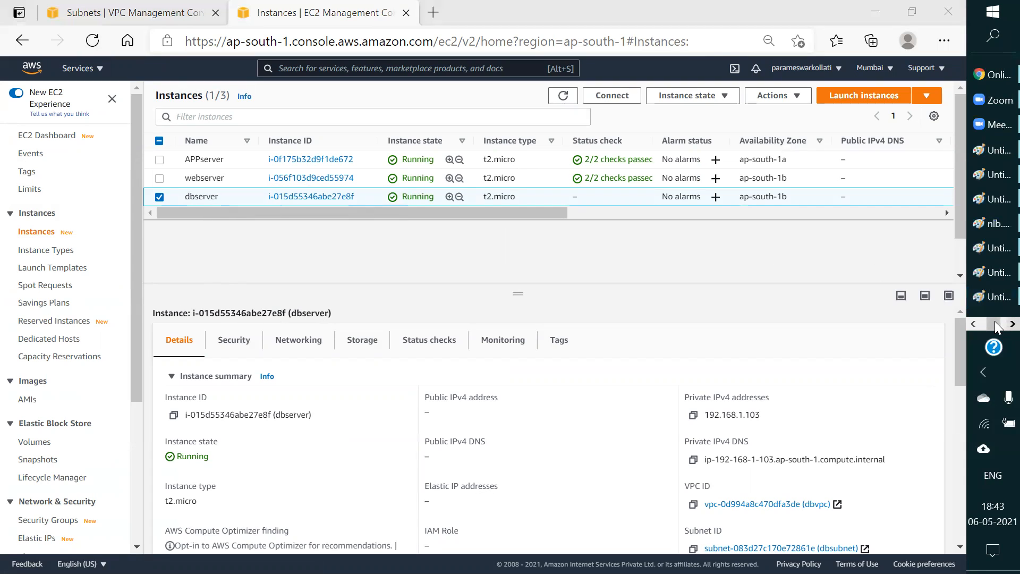
left_click(980, 272)
left_click(992, 298)
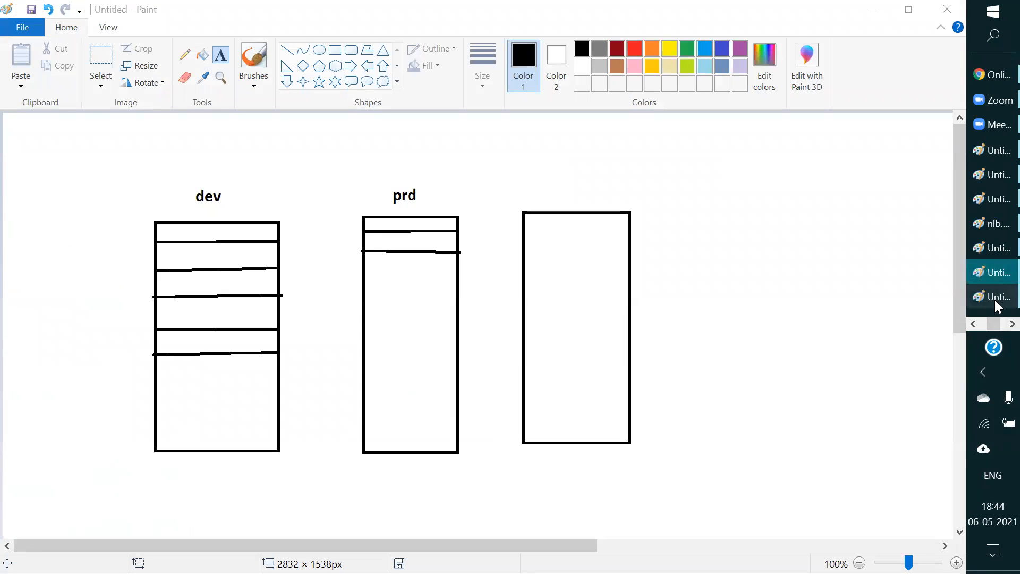
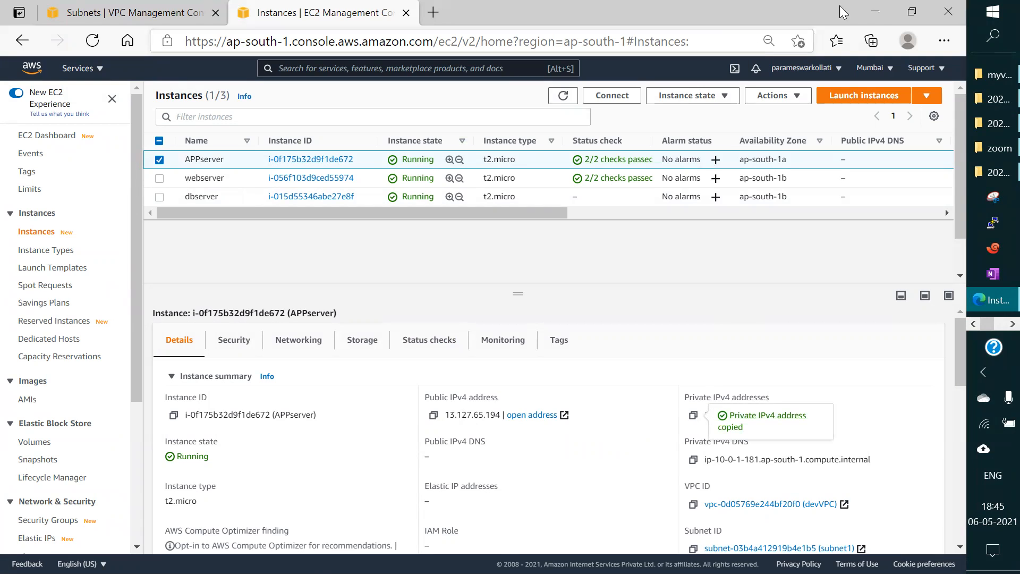
Step: Switch to the Paint network diagram and label the ec2 box in subnet 1a with the copied address 10.0.1.181
left_click(876, 11)
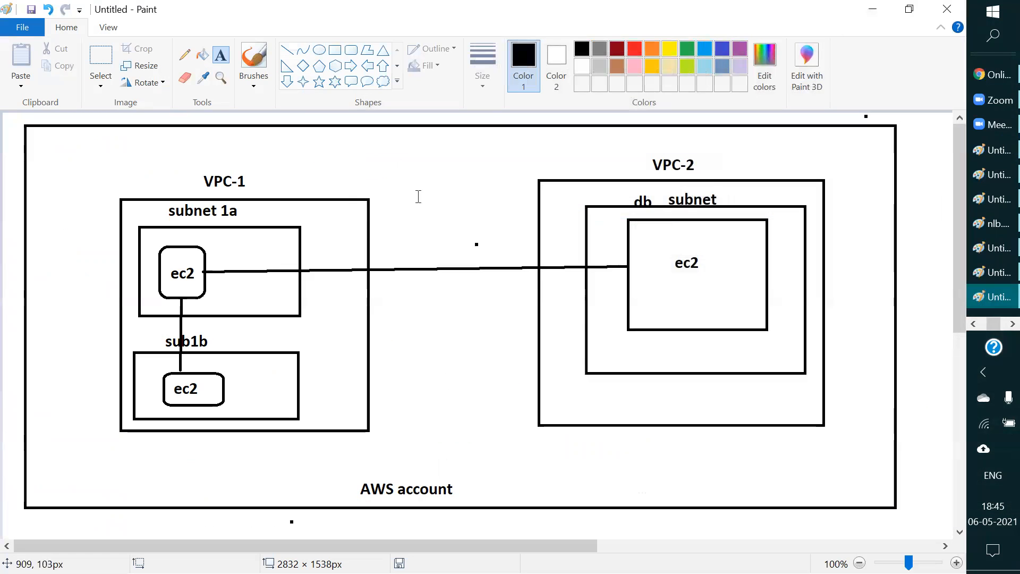
left_click(254, 204)
type("10.0.1.181")
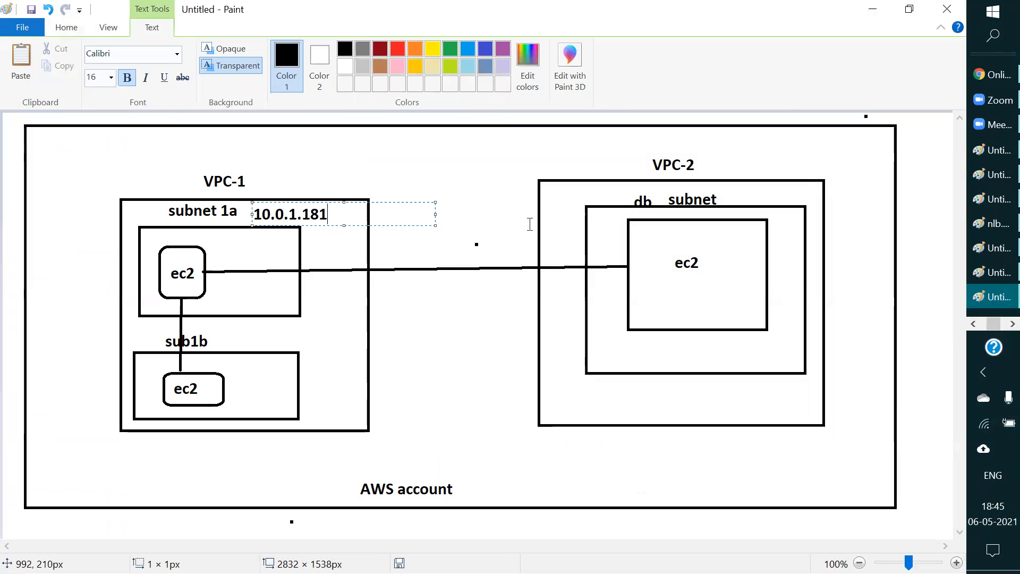
key("ctrl+z")
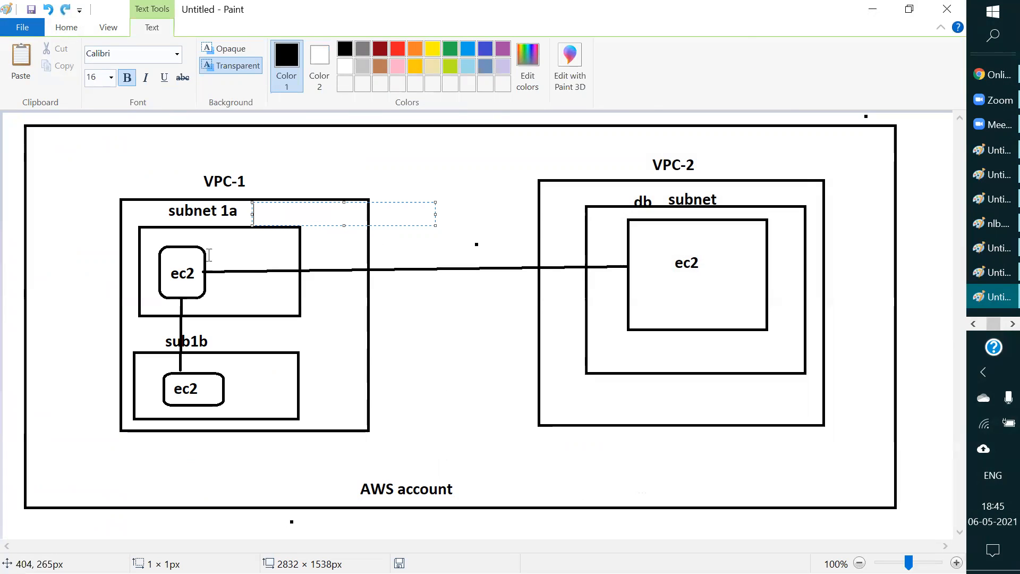
left_click(220, 256)
left_click(211, 259)
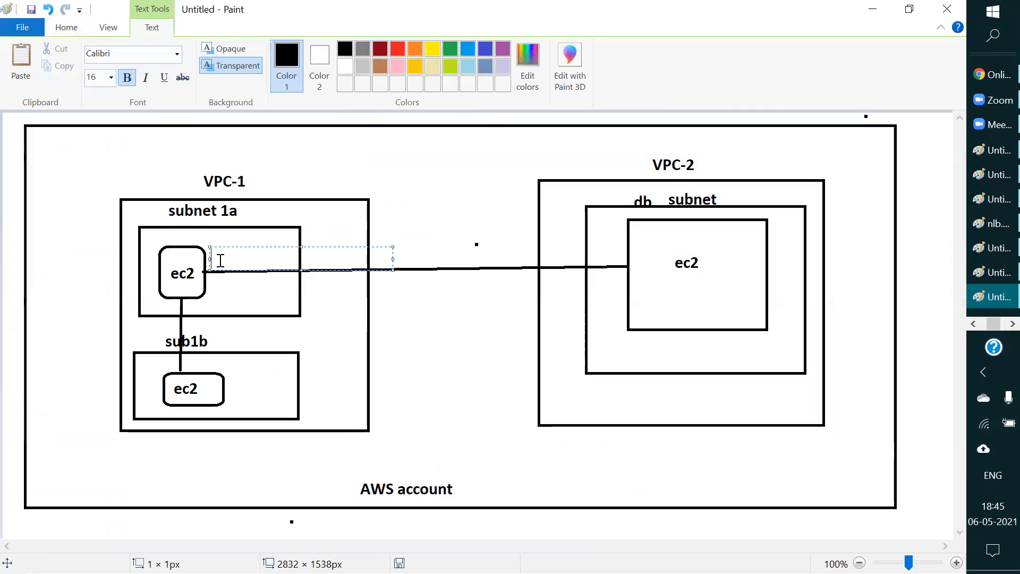
type("10.0.1.181")
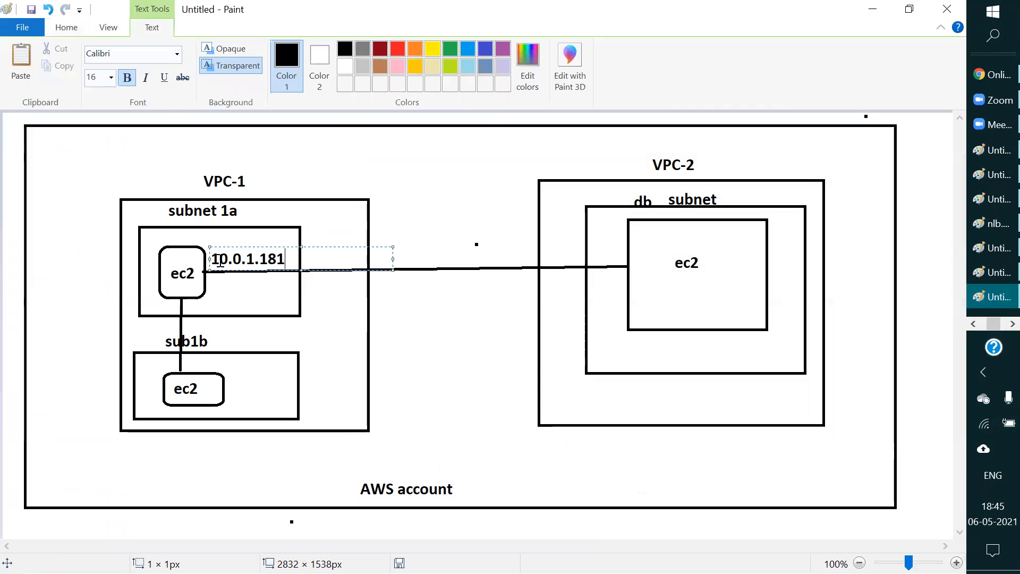
left_click(452, 182)
Step: Switch to the EC2 console in Edge, select only webserver and copy its private IPv4 address
left_click(873, 9)
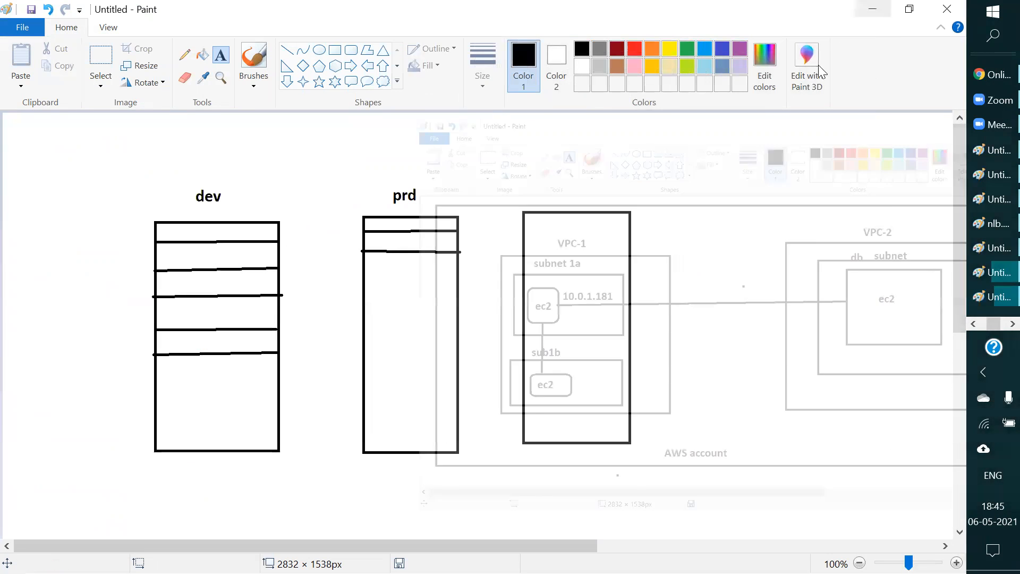
left_click(978, 323)
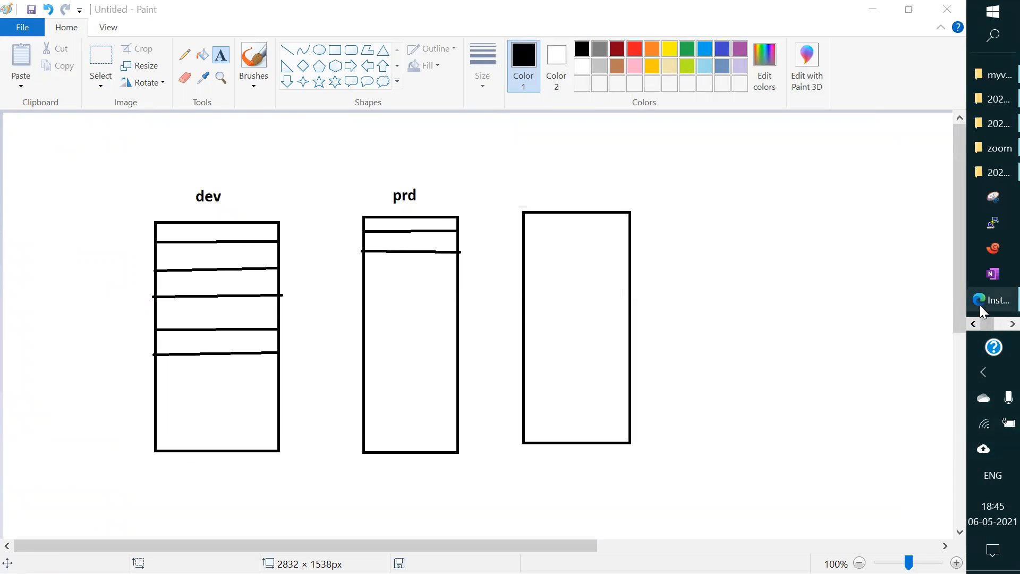
left_click(986, 300)
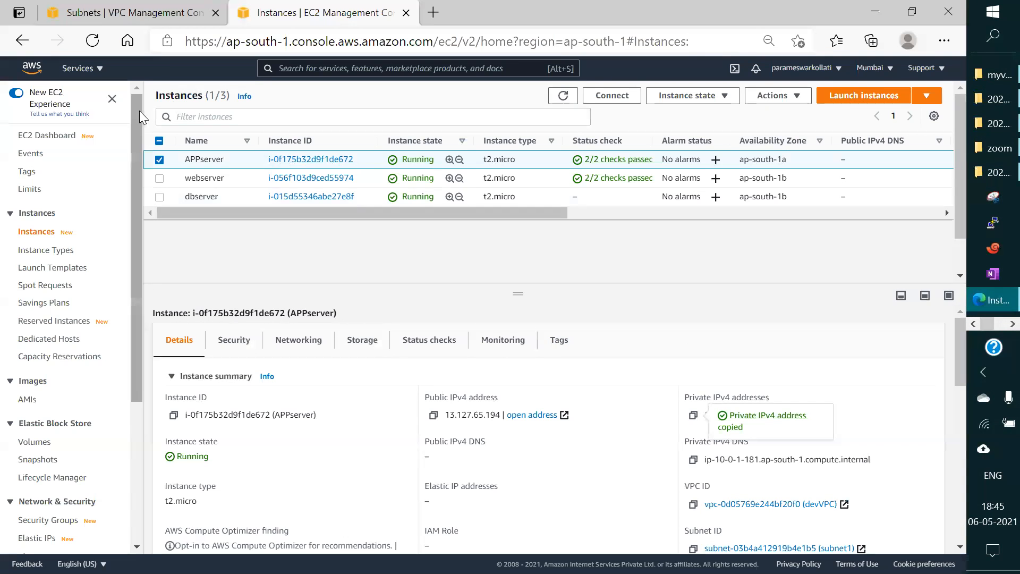
left_click(159, 160)
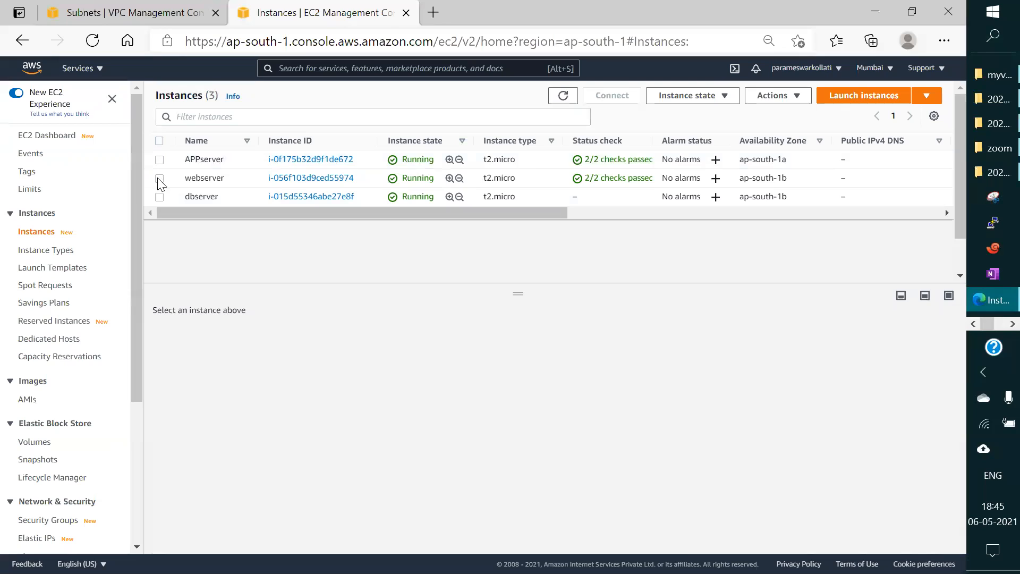
left_click(159, 179)
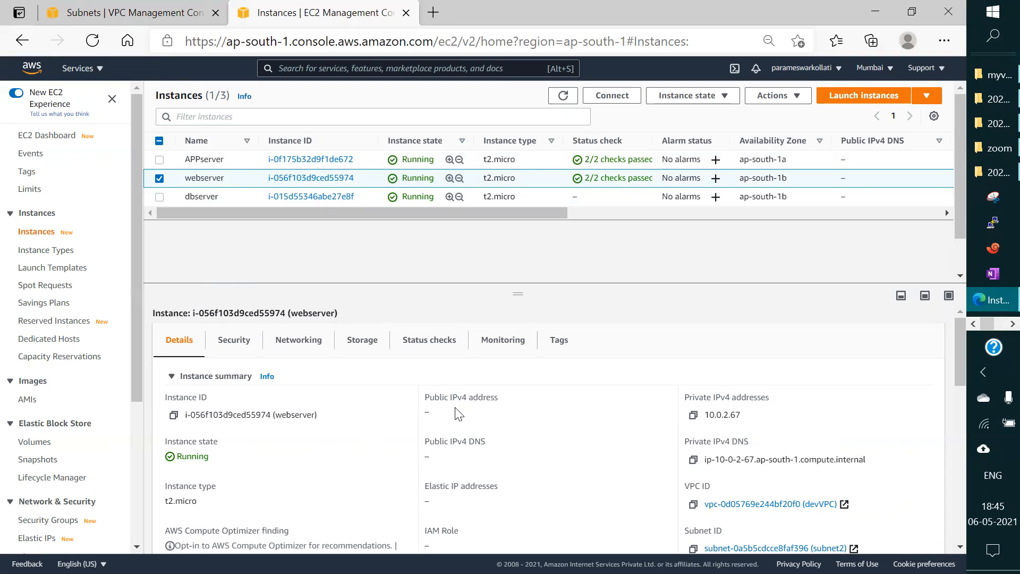
left_click(694, 415)
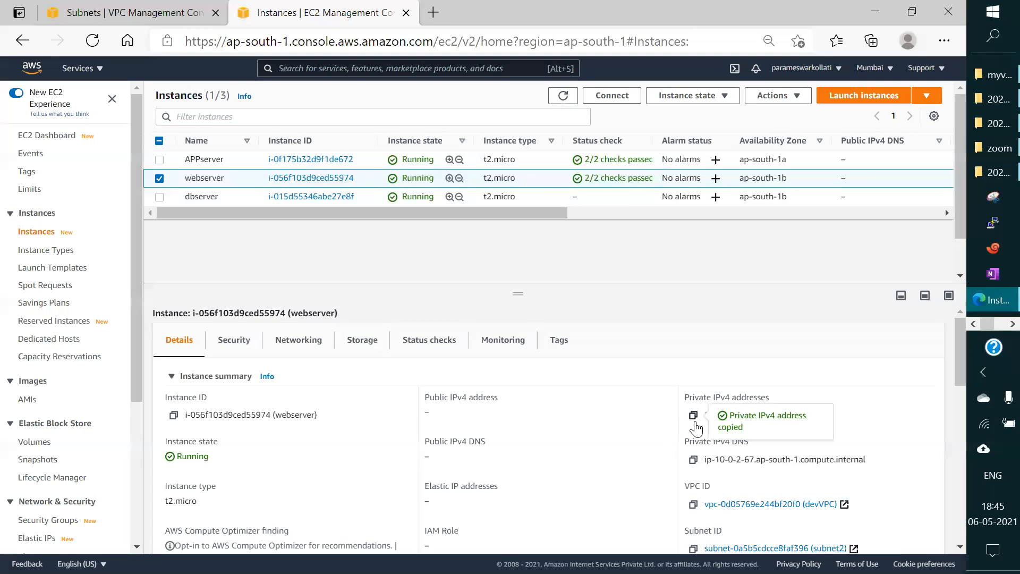
Step: Switch to the Paint network diagram and label the ec2 box in sub1b with 10.0.2.67
left_click(997, 325)
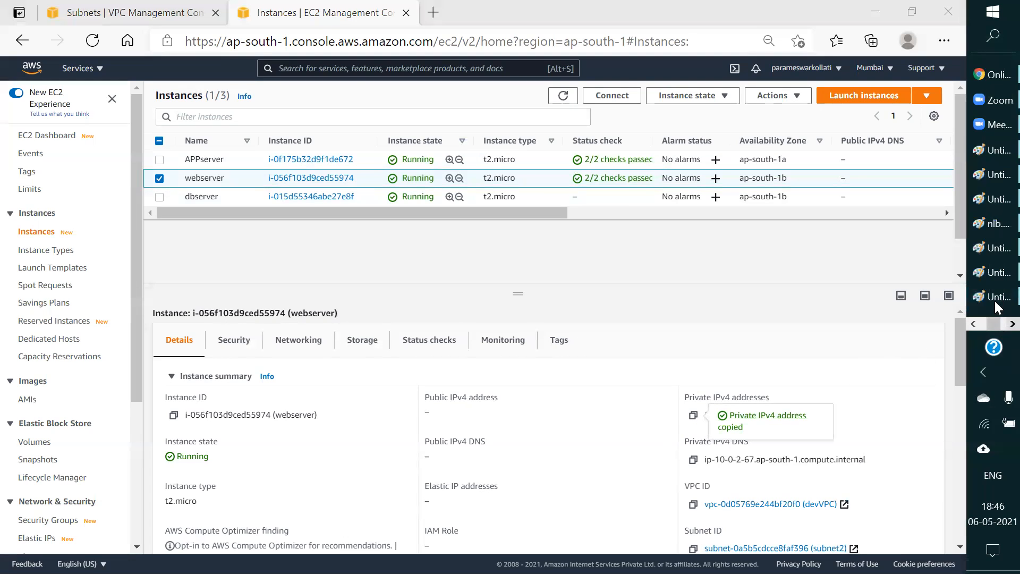
scroll(994, 250, "down", 1)
mouse_move(987, 106)
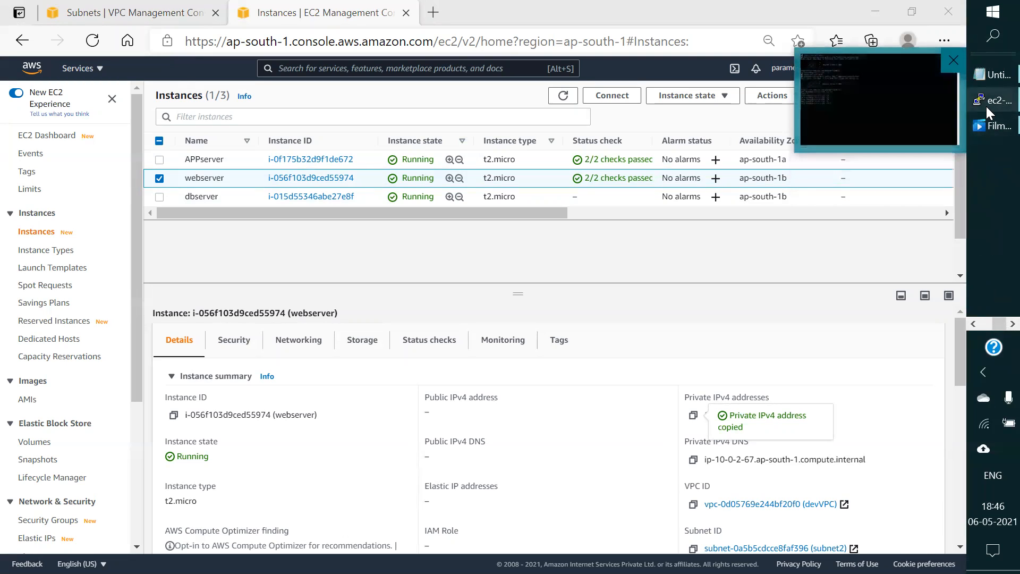
left_click(974, 323)
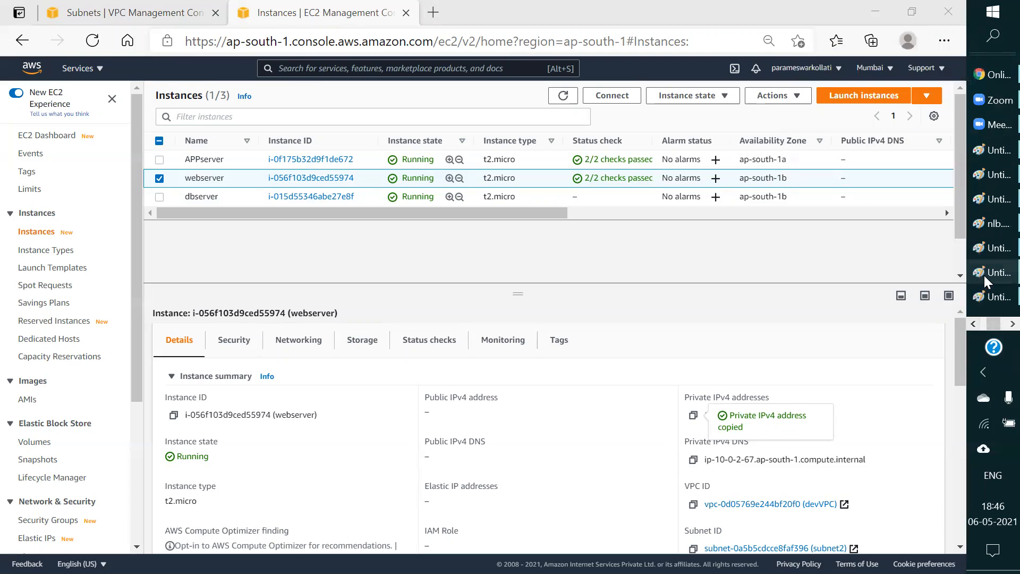
left_click(984, 273)
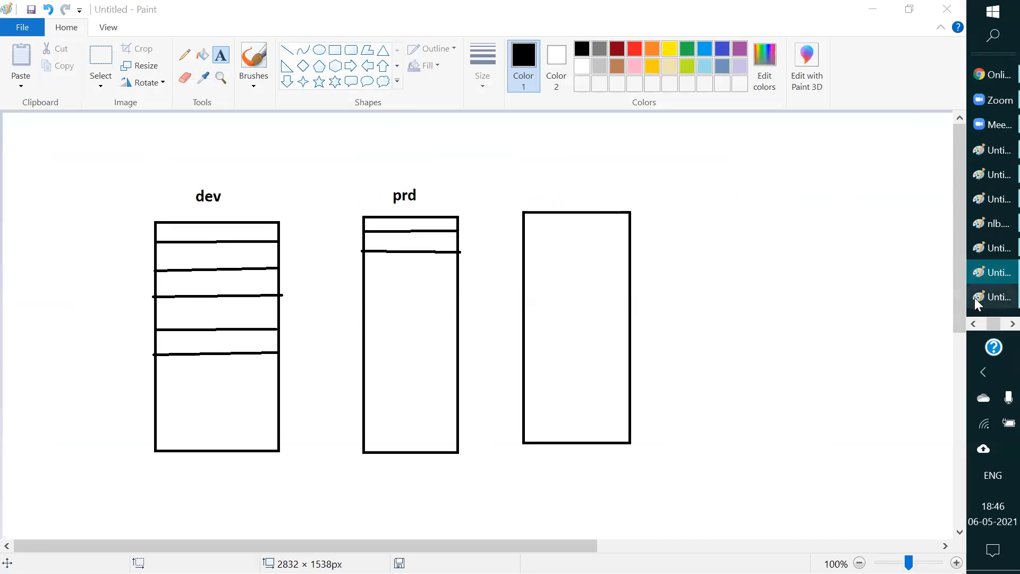
left_click(978, 297)
left_click(234, 375)
type("10.0.2.67")
left_click(447, 311)
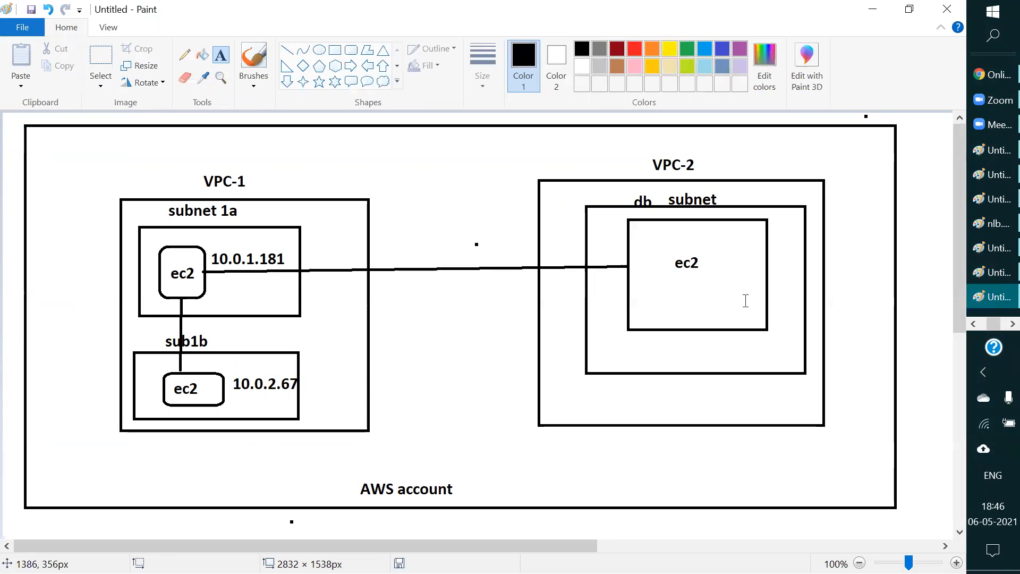
Step: Return to the EC2 console in Edge, select only dbserver and copy its private IPv4 address
left_click(971, 324)
left_click(993, 300)
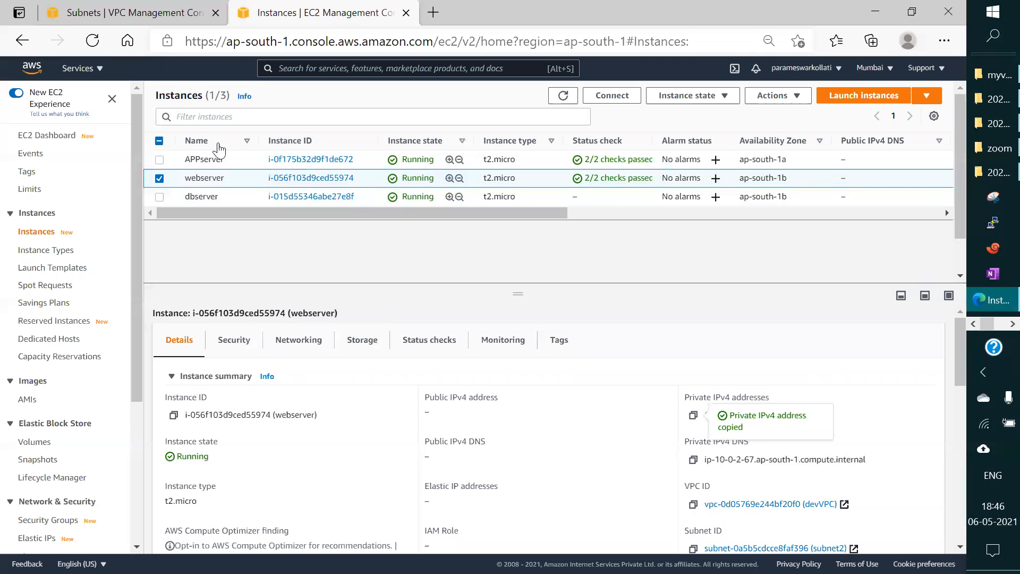
left_click(159, 178)
left_click(159, 196)
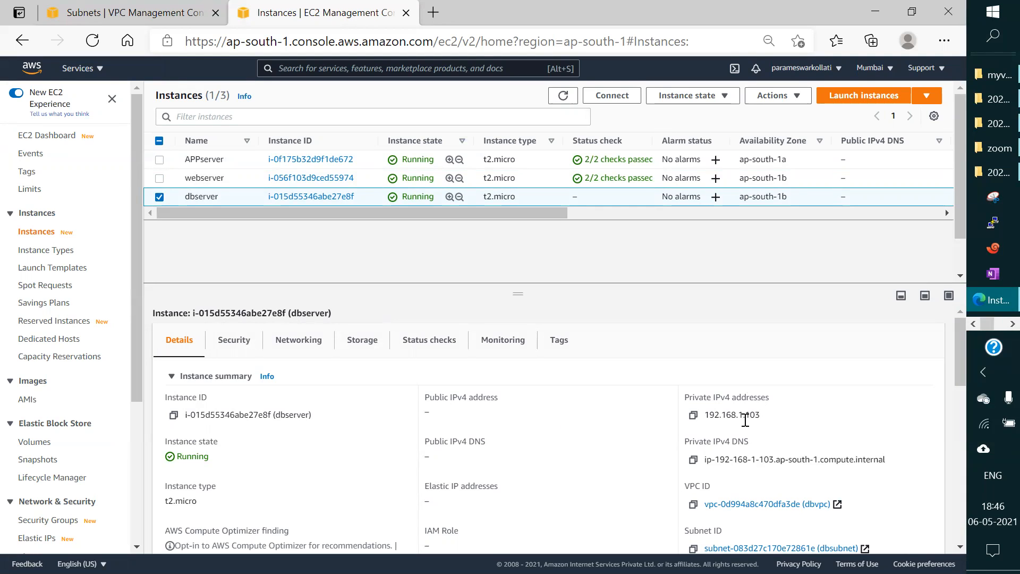
left_click(694, 416)
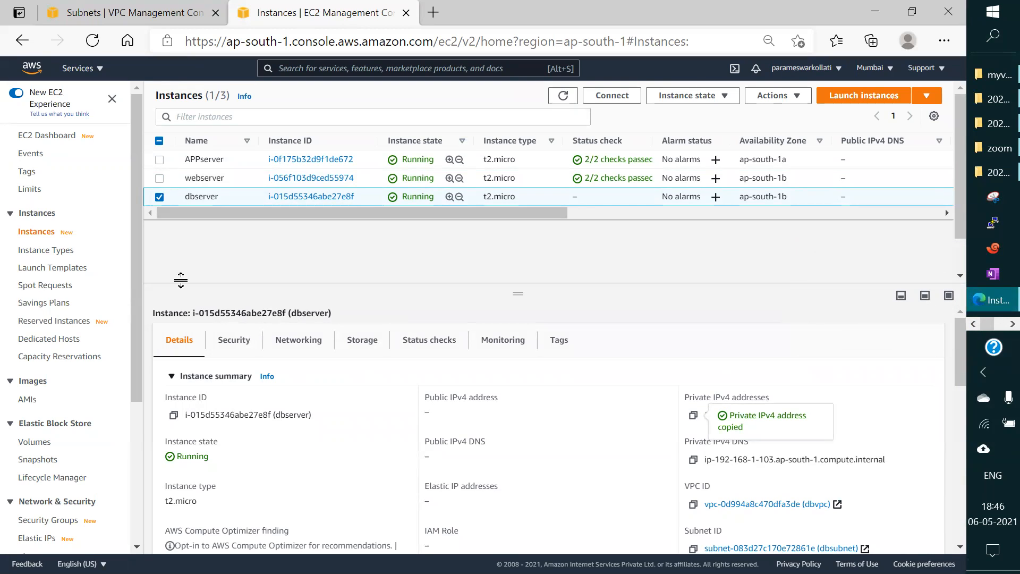
Step: View the instance details of webserver and APPserver in the instances list
left_click(159, 197)
left_click(159, 178)
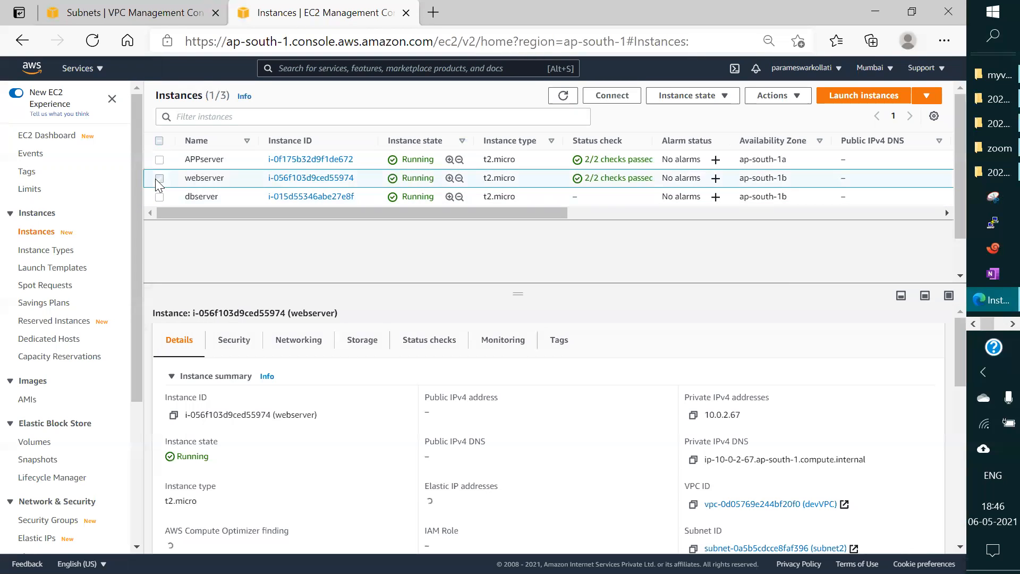
left_click(160, 178)
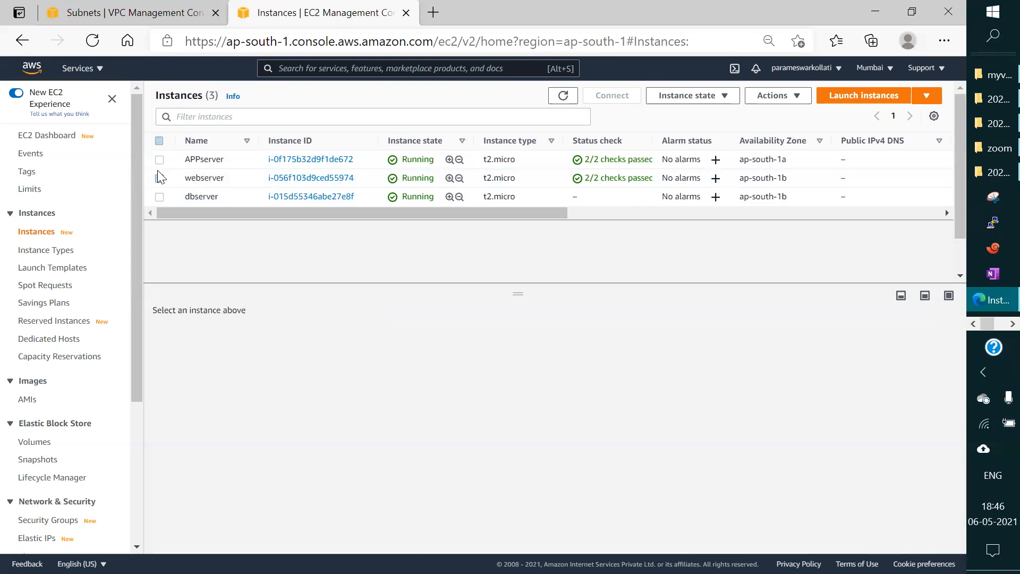
left_click(159, 159)
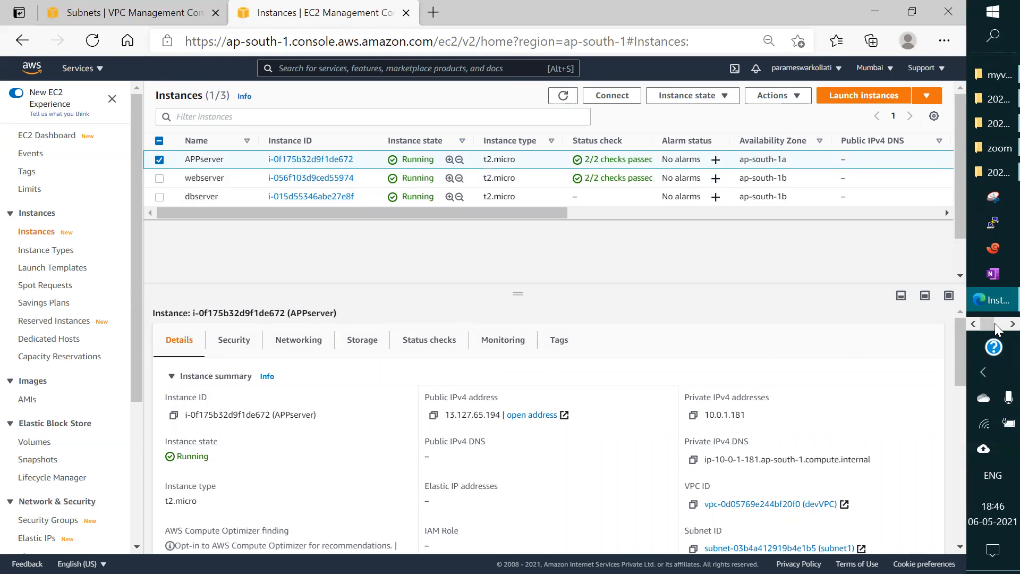
Step: Switch to the Paint network diagram and label the ec2 box in VPC-2's db subnet with 192.168.1.103
left_click(1012, 324)
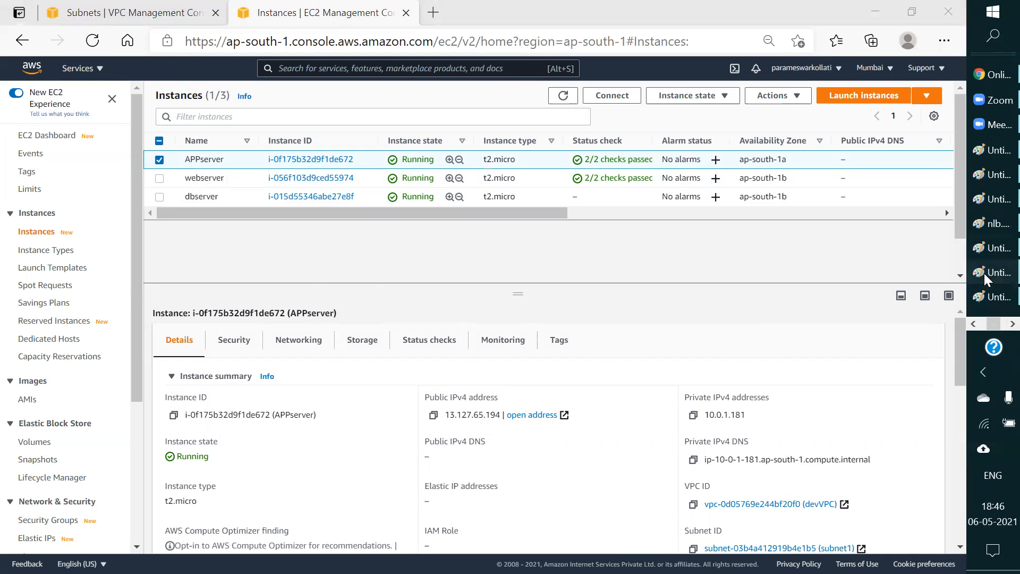
left_click(984, 273)
left_click(984, 297)
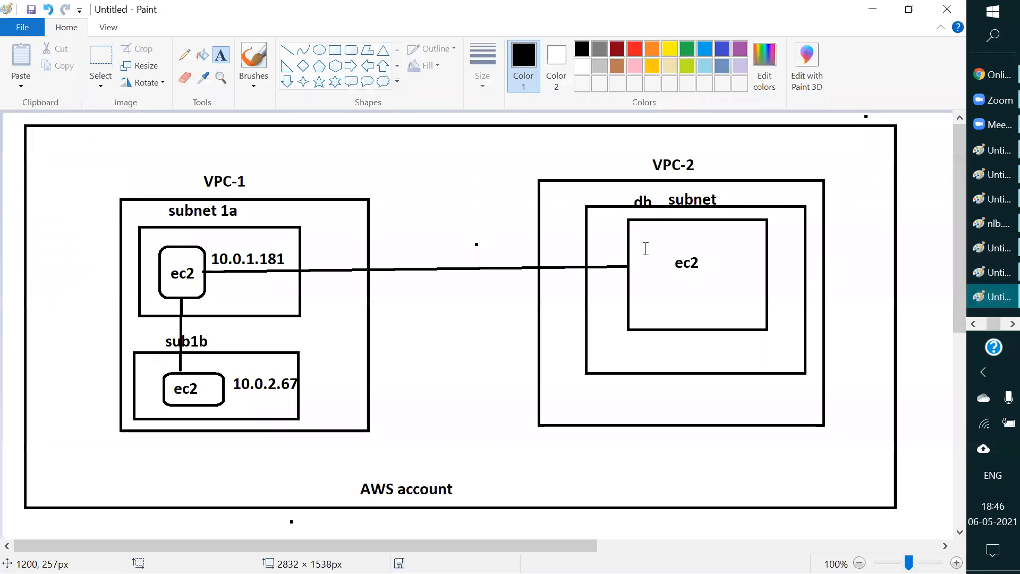
left_click(674, 246)
key("ctrl+v")
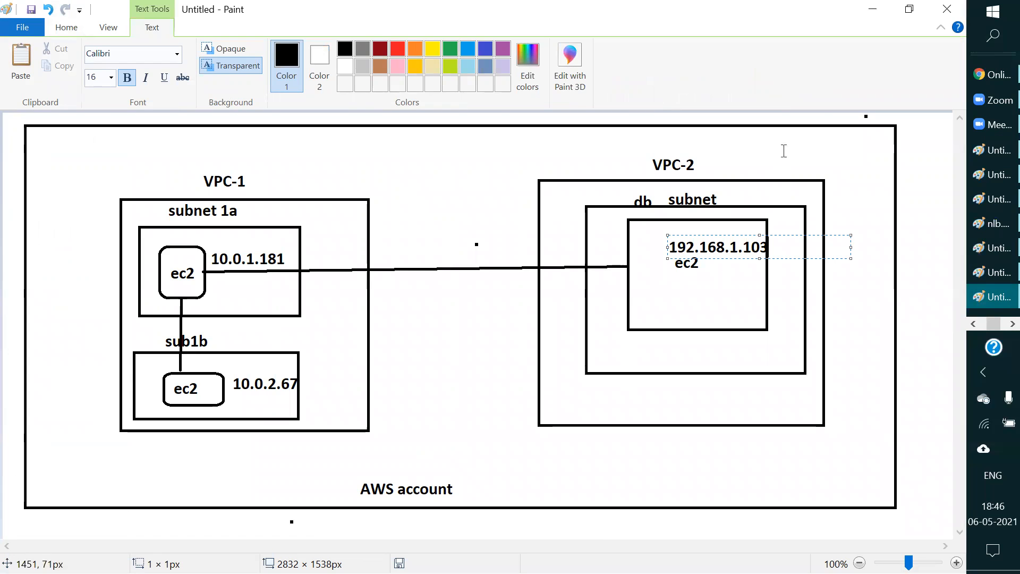
left_click(940, 196)
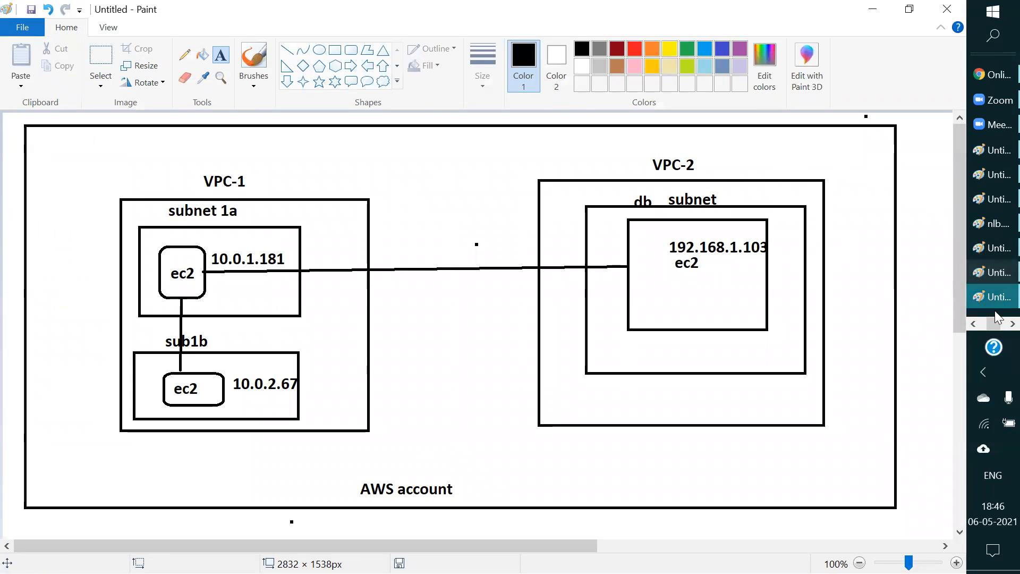
Step: Switch to the PuTTY session on APPserver, reduce its window from full screen and move it clear of the VPC-1 drawing
left_click(1013, 323)
left_click(993, 100)
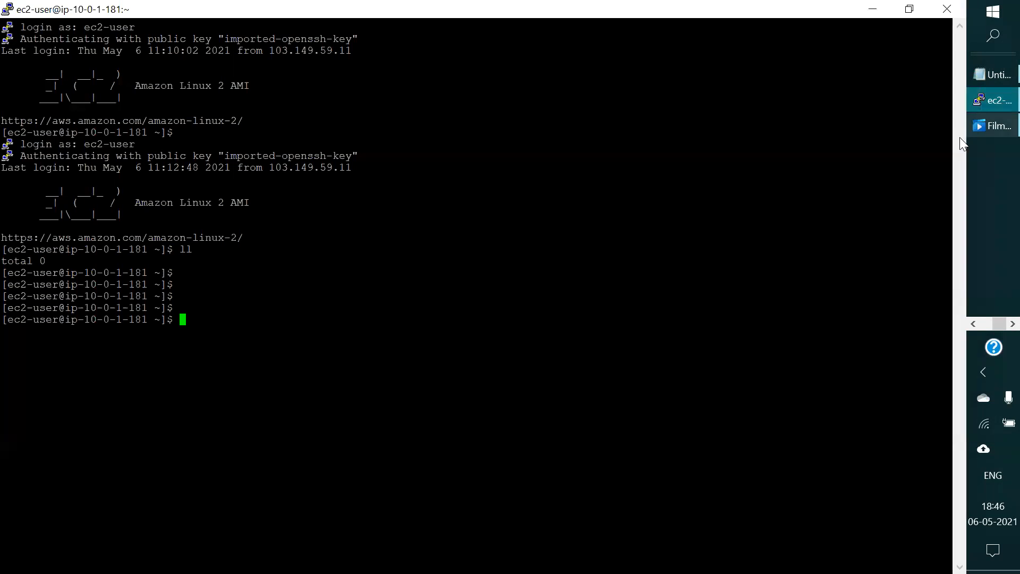
left_click(909, 9)
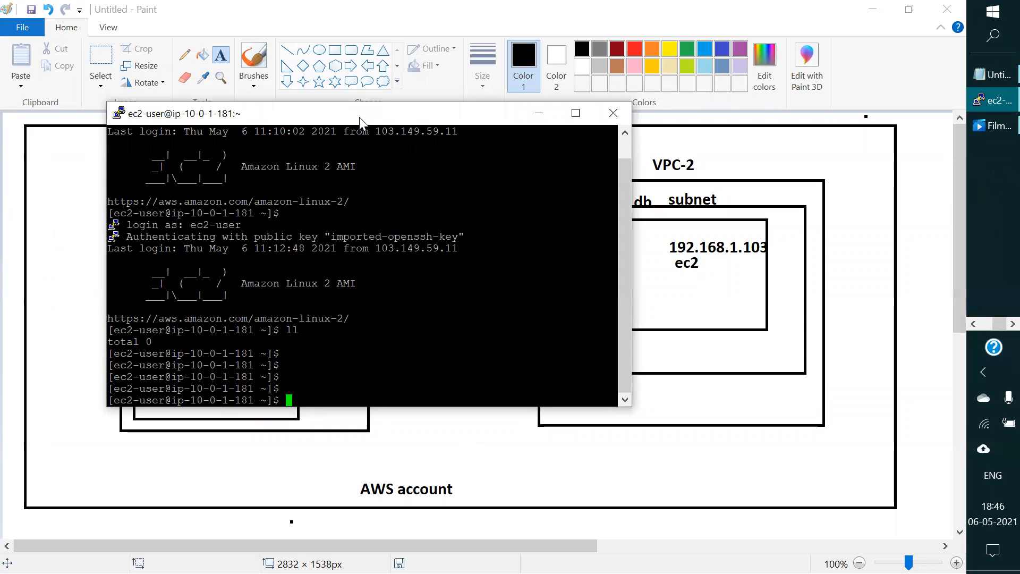
left_click_drag(359, 117, 665, 283)
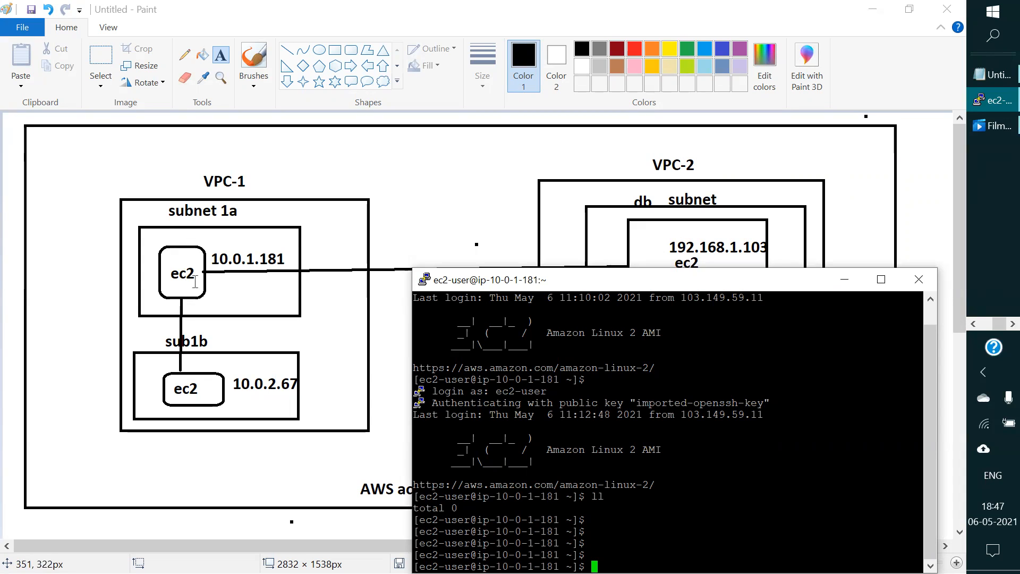
Step: Bring the APPserver PuTTY session back in front of the Paint diagram and move it clear of the VPC-1 drawing
left_click(176, 268)
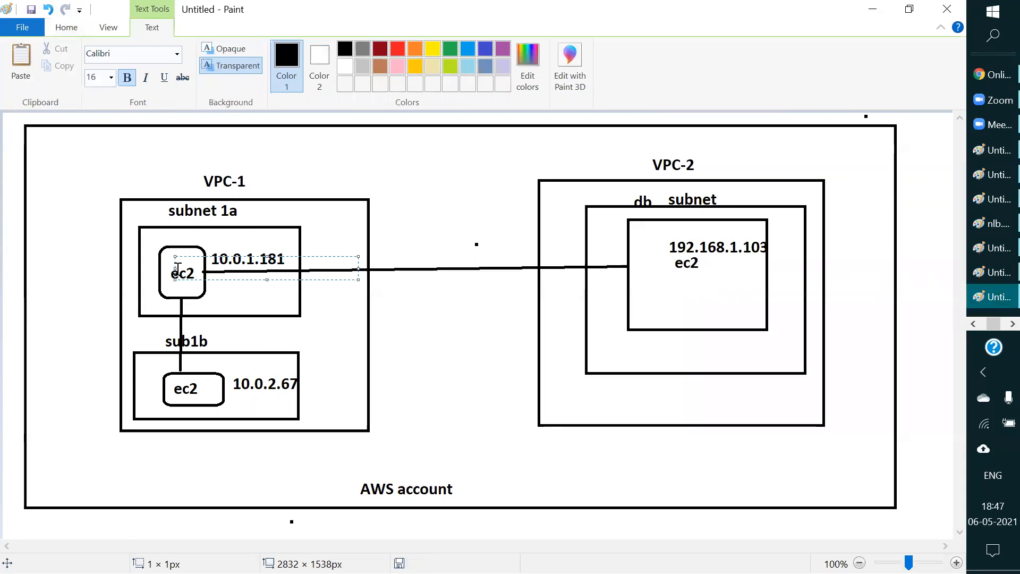
left_click_drag(995, 324, 1001, 323)
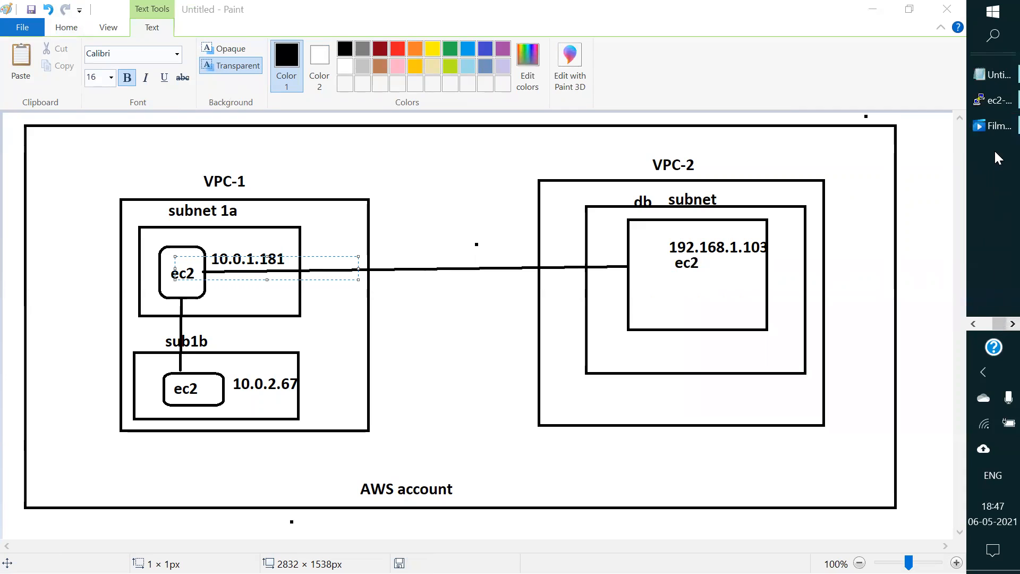
left_click(993, 100)
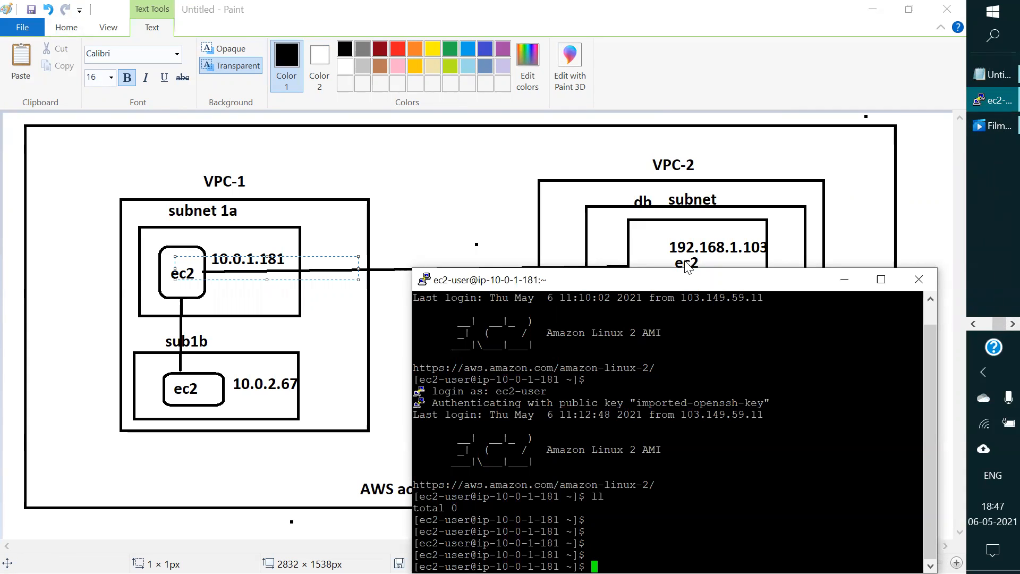
left_click_drag(687, 269, 727, 263)
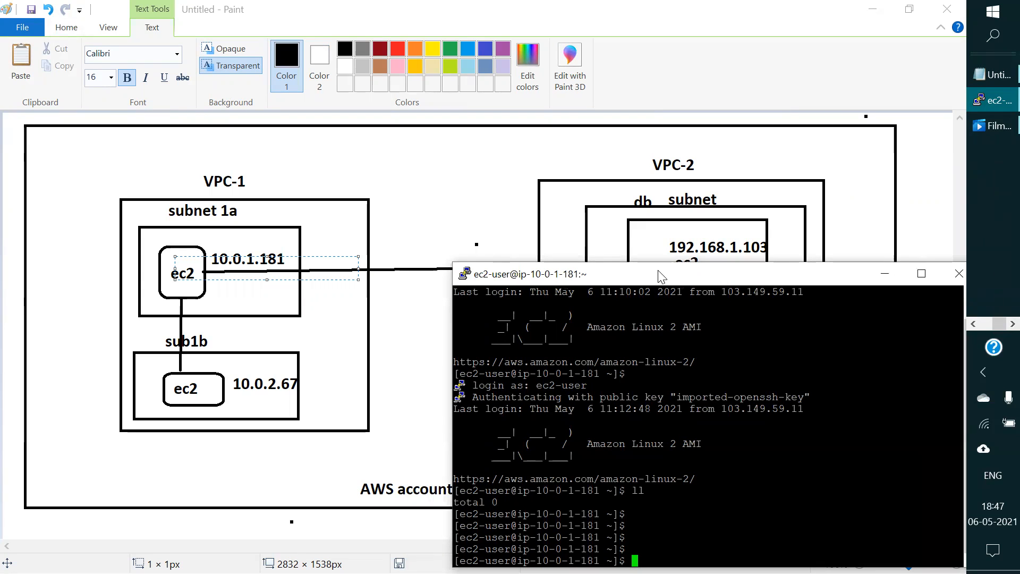
left_click_drag(659, 275, 633, 59)
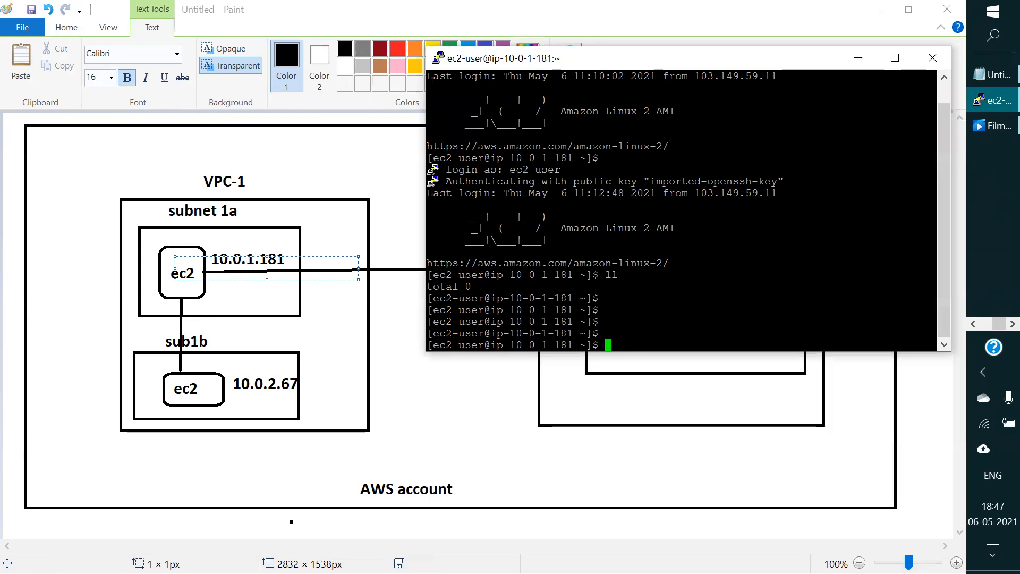
Step: Ping webserver at 10.0.2.67 from the APPserver terminal and make the terminal window taller
type("ping ")
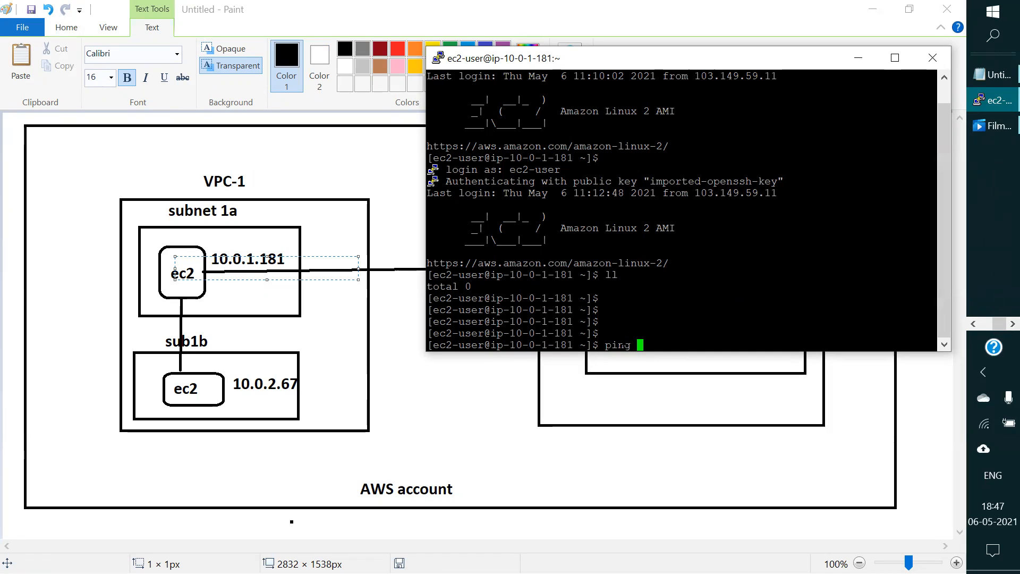
type("10.0.2.67")
key("Return")
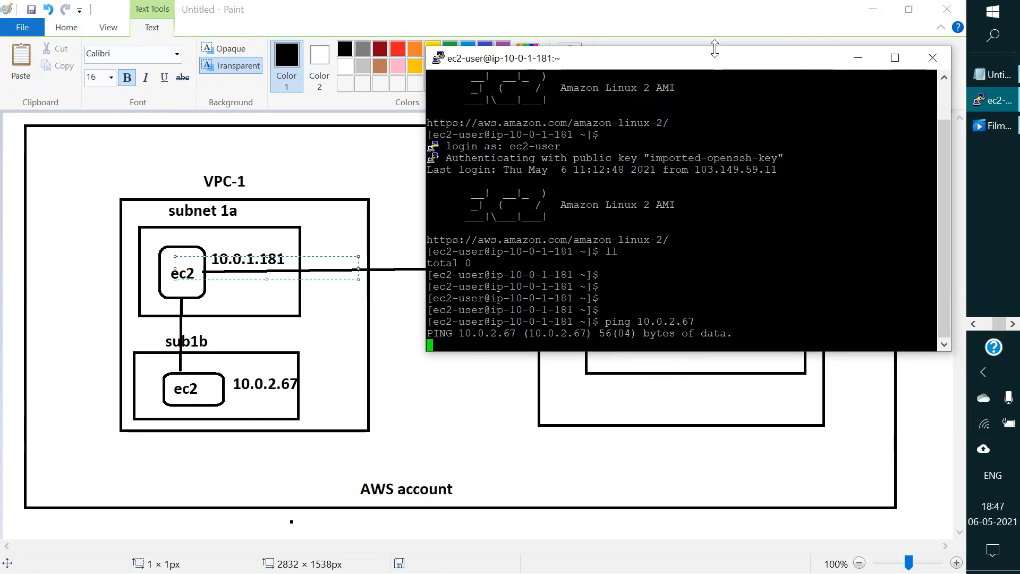
left_click_drag(715, 48, 700, 13)
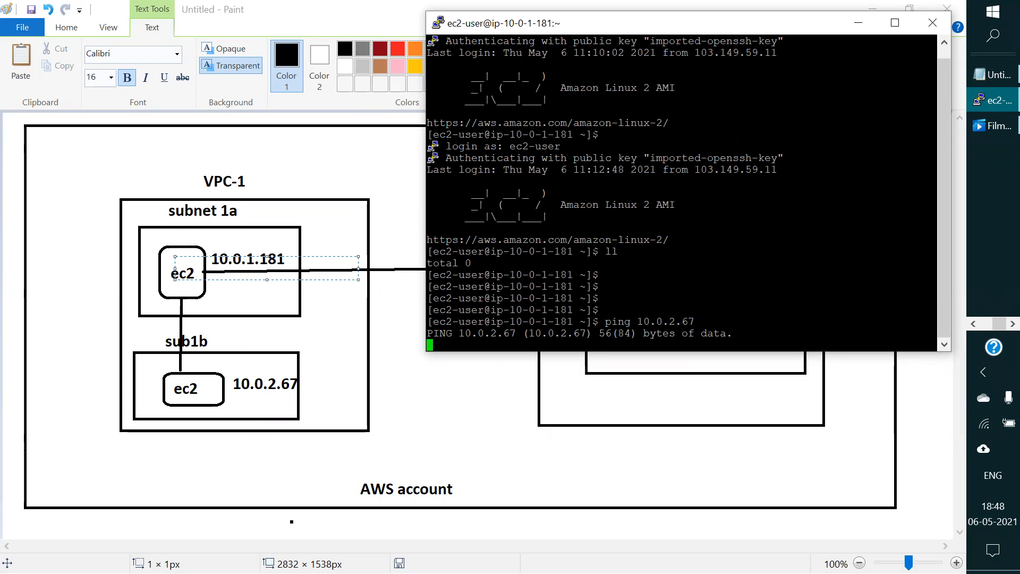
Step: Leave the terminal, switch to the EC2 instances list in Edge and view the security group names of the instances
left_click(933, 23)
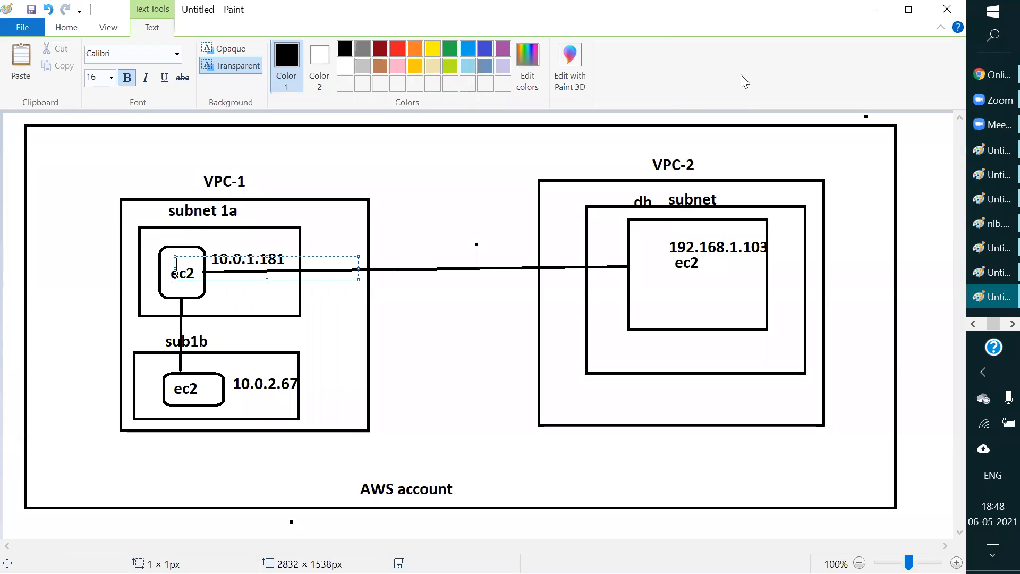
left_click(974, 325)
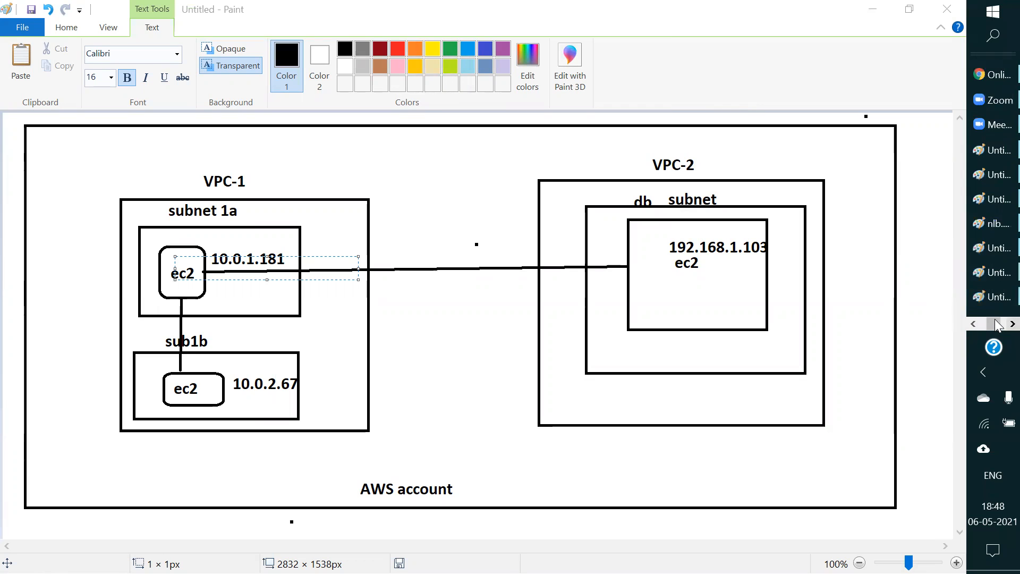
left_click(1012, 323)
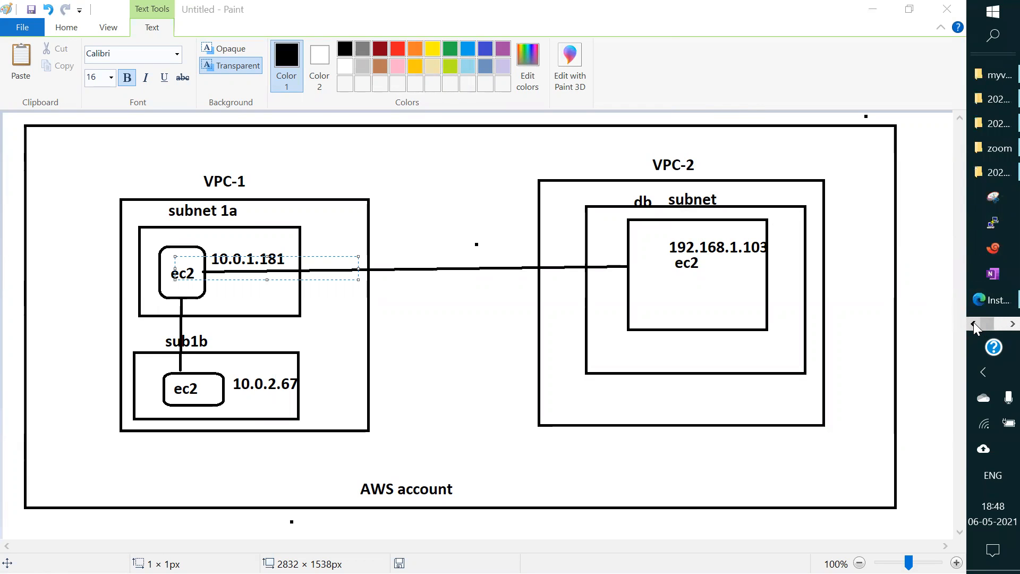
left_click(996, 301)
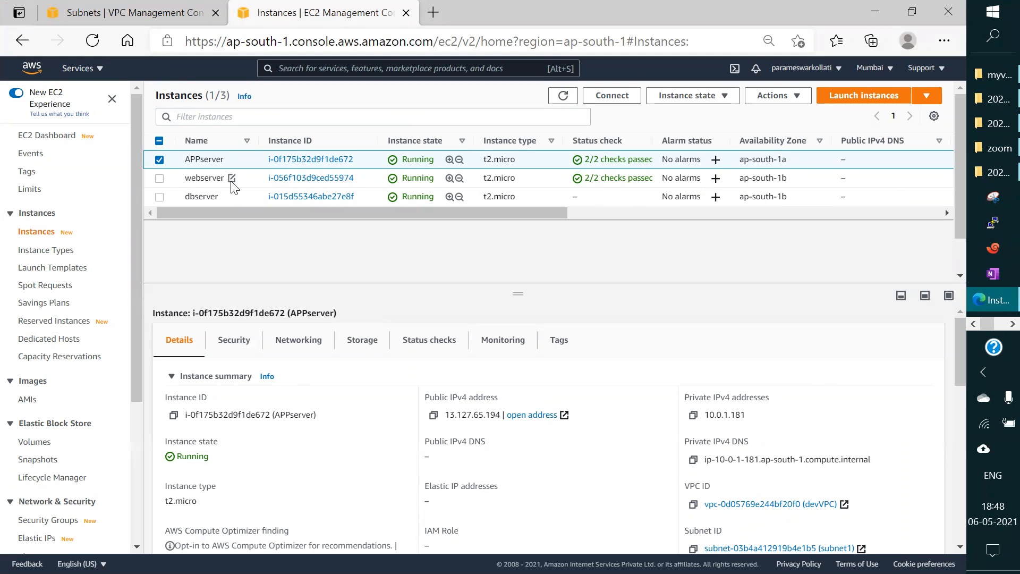
left_click_drag(384, 213, 767, 204)
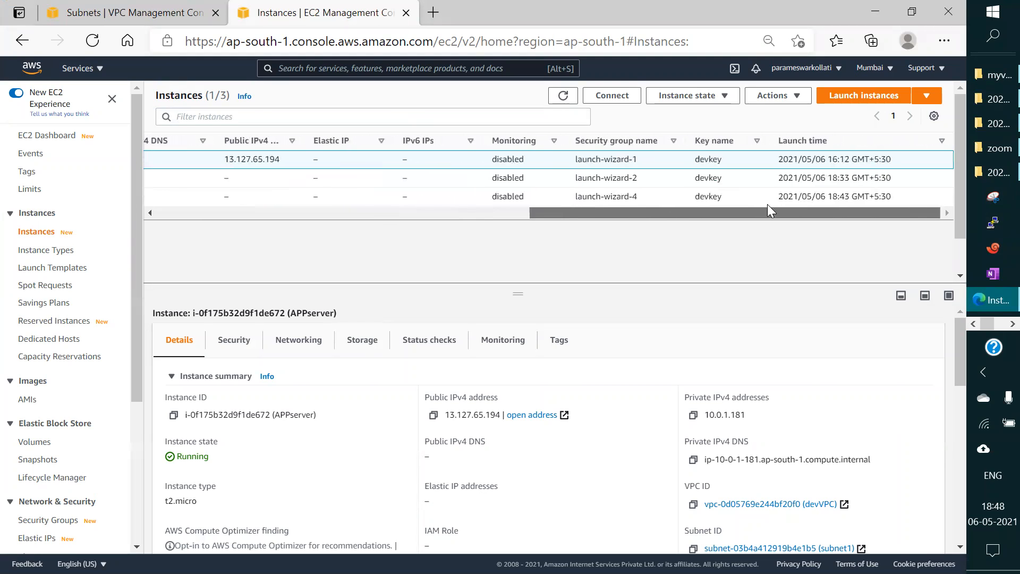
left_click_drag(838, 209, 301, 212)
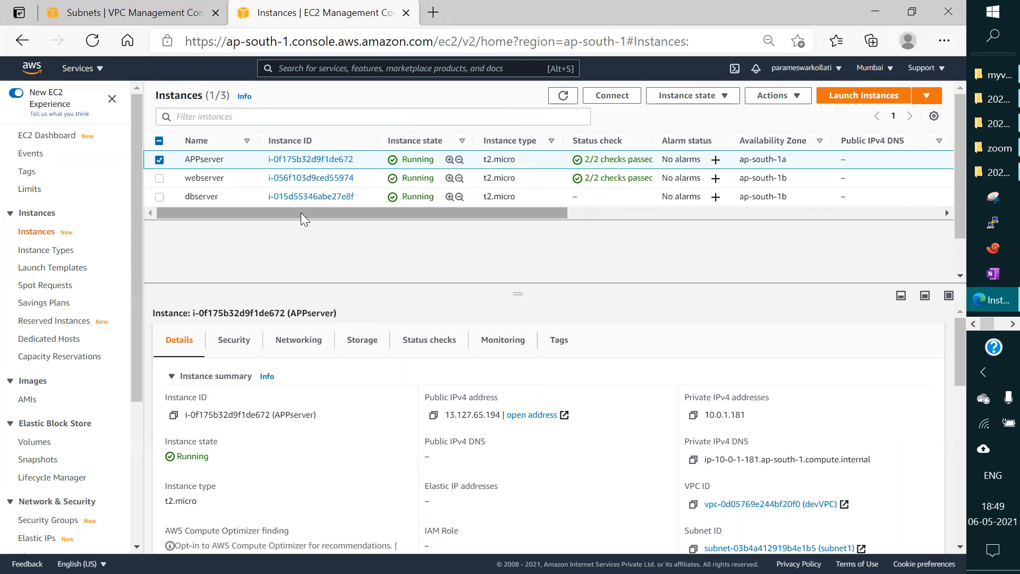
Step: Select only webserver in the instances list and view its instance details
left_click(159, 159)
left_click(160, 178)
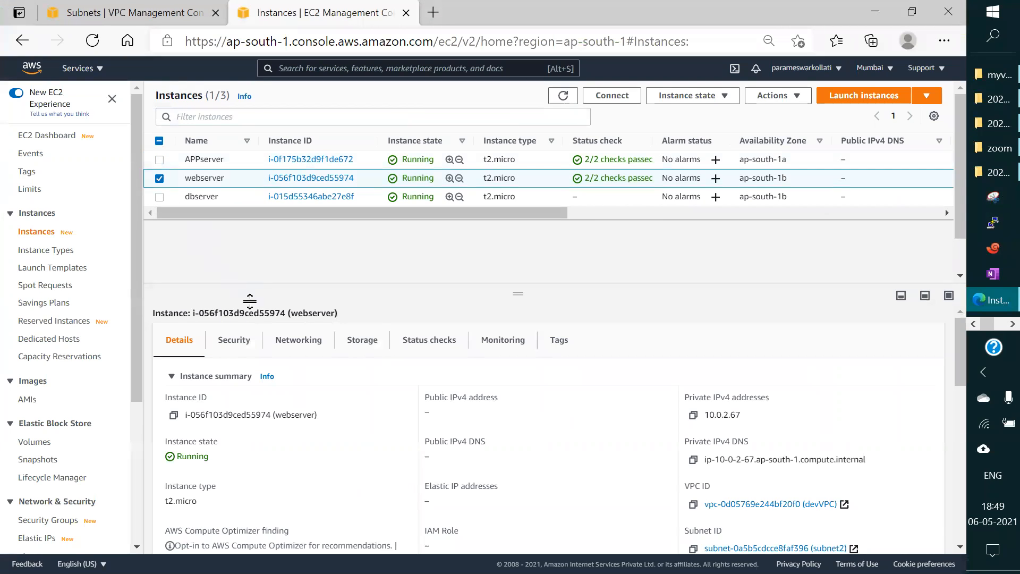
scroll(355, 437, "down", 1)
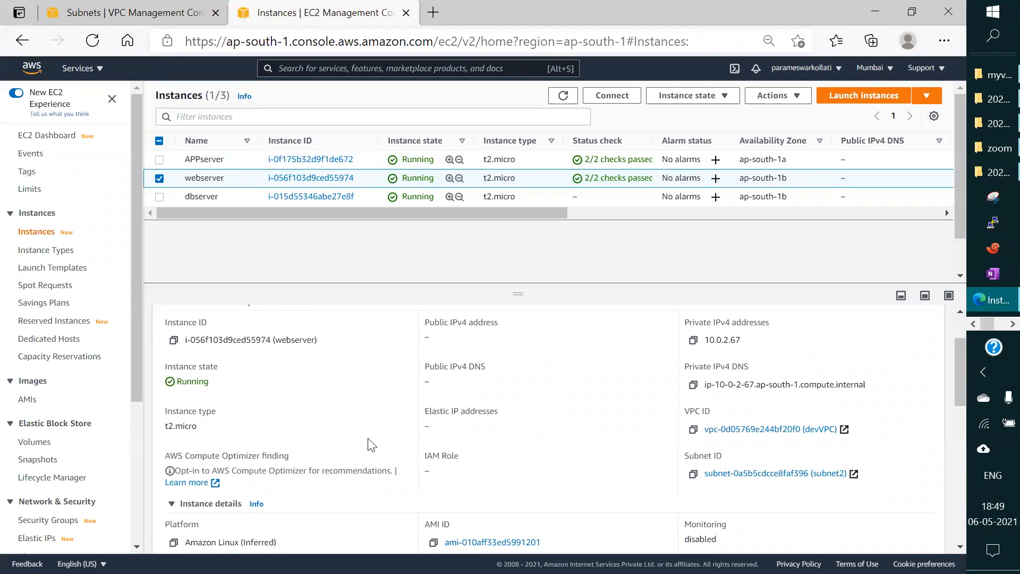
scroll(369, 444, "up", 1)
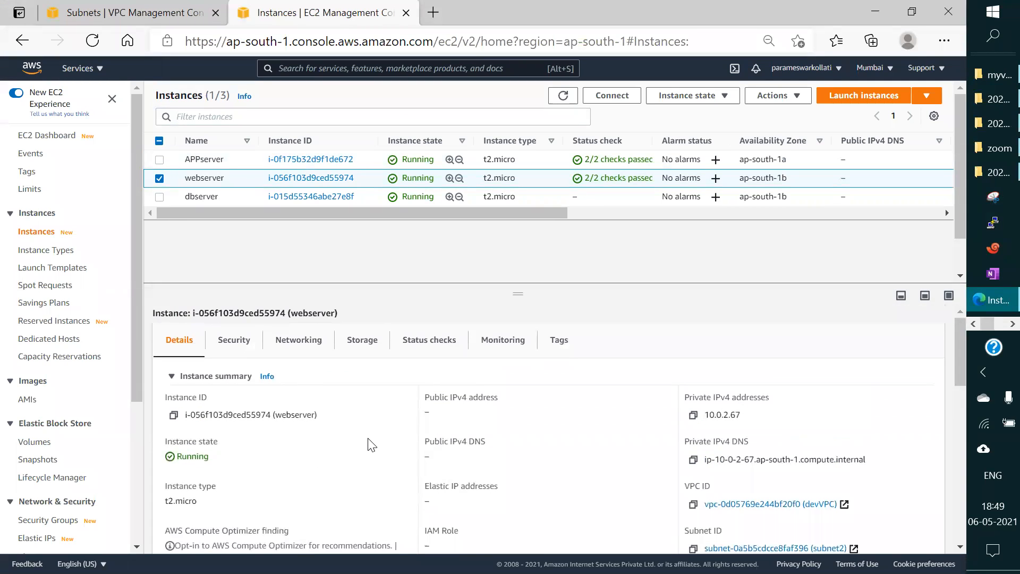
Step: Examine webserver's security details, including its inbound and outbound rules, with a brief look at its networking details
left_click(234, 342)
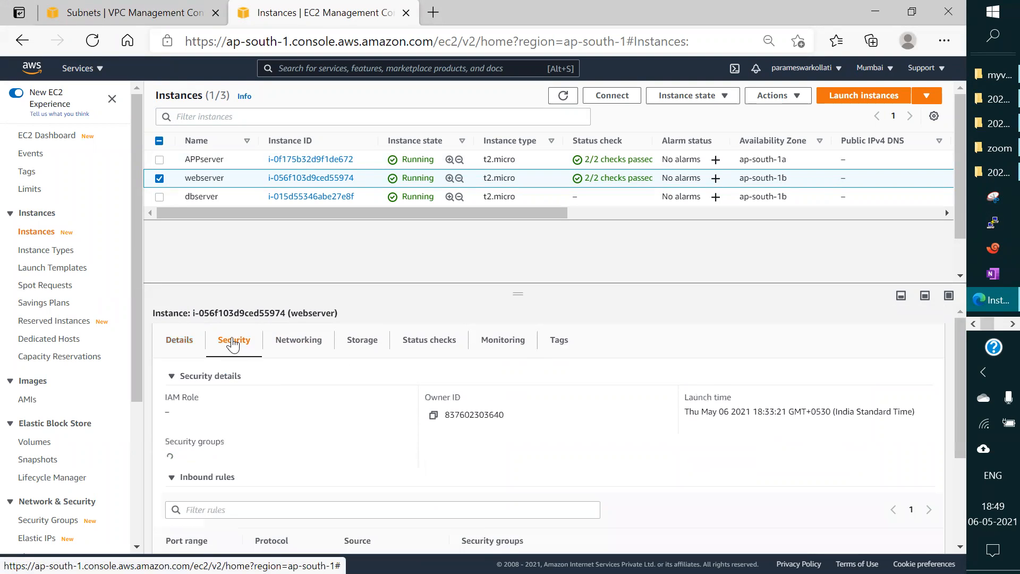
scroll(495, 477, "down", 2)
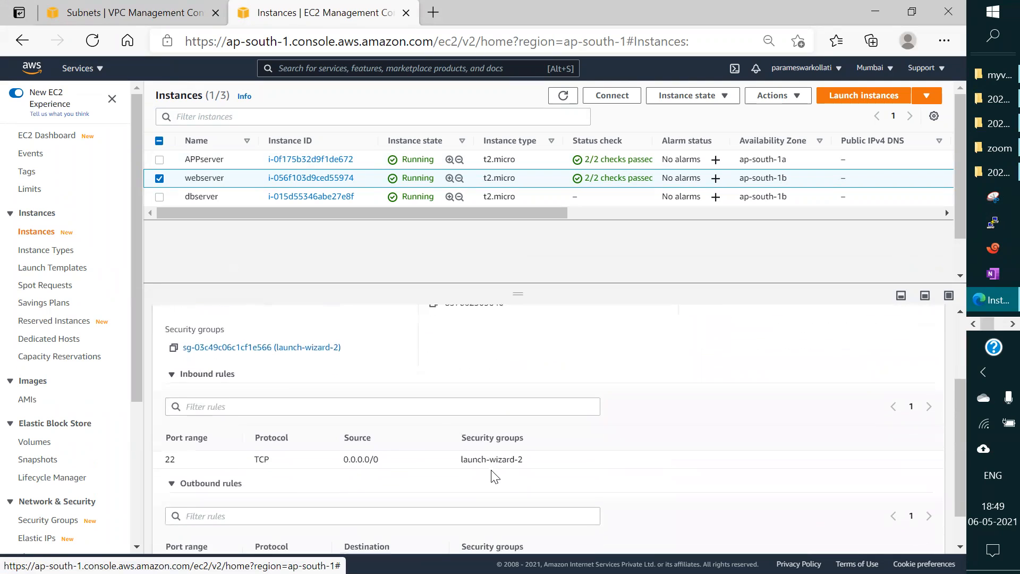
scroll(496, 473, "up", 2)
left_click(301, 348)
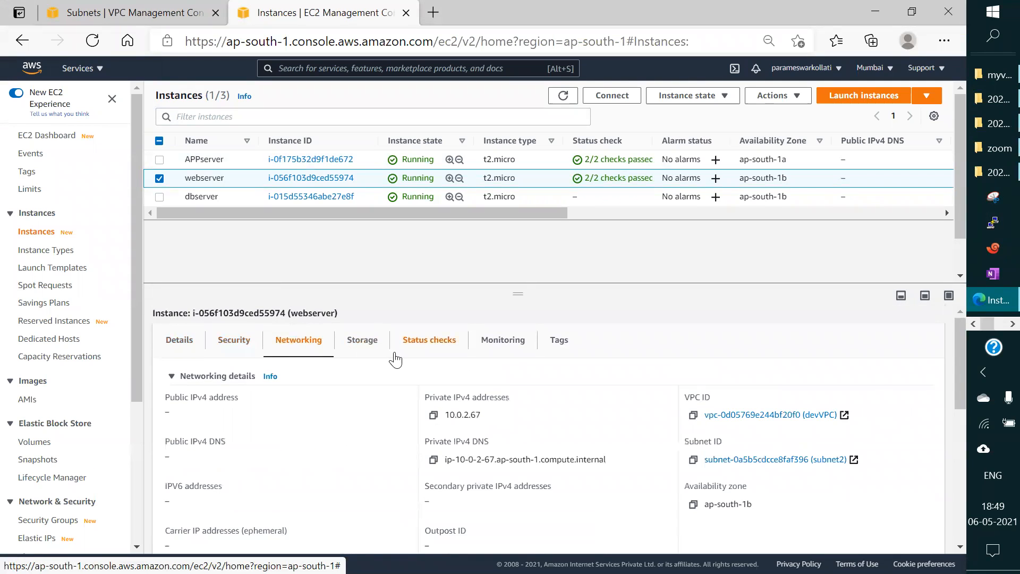
left_click(219, 348)
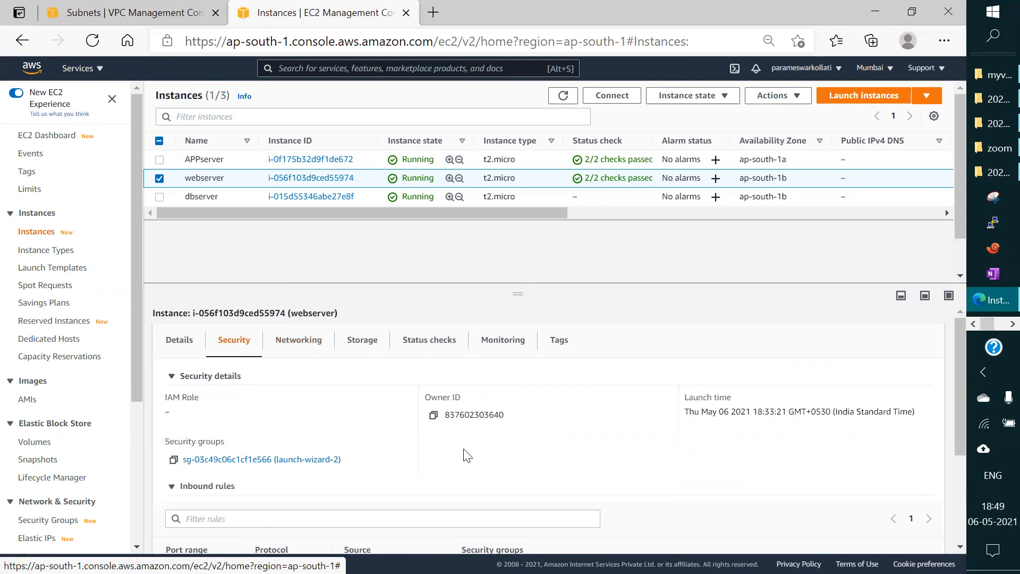
scroll(464, 452, "down", 2)
scroll(464, 455, "down", 1)
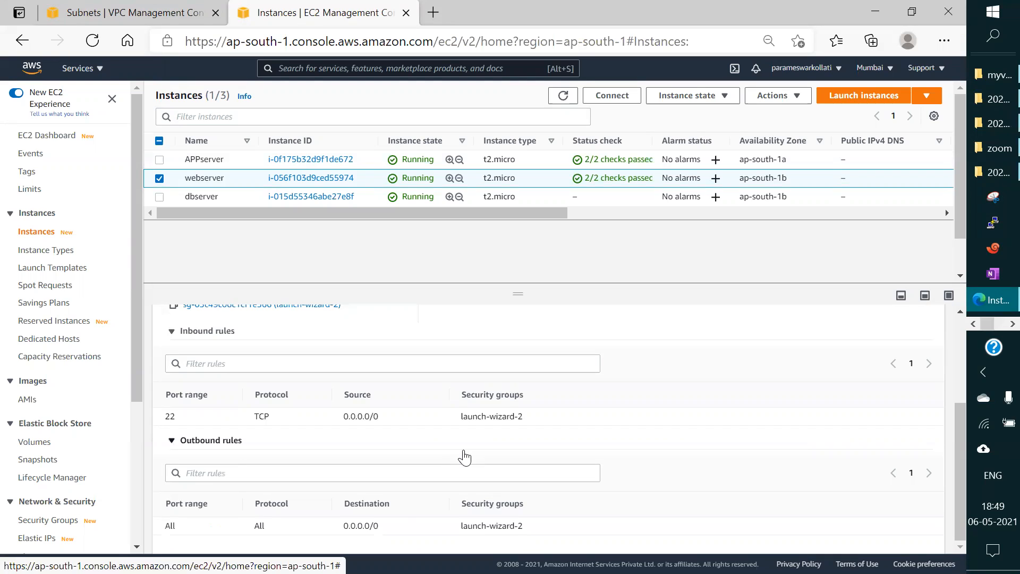
scroll(464, 457, "up", 2)
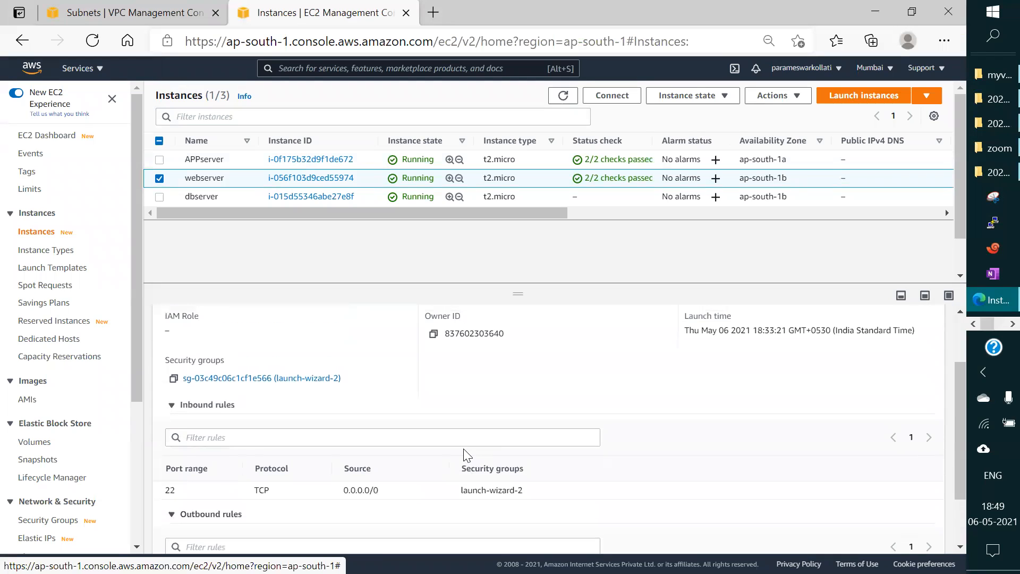
scroll(464, 456, "down", 2)
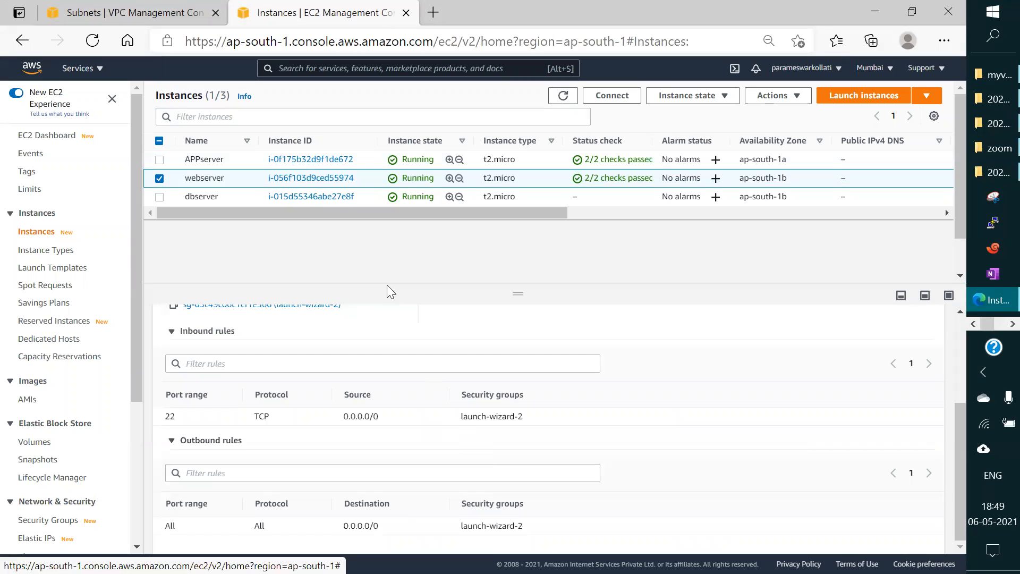
Step: Check webserver's security group name in the instances list and open the list of security groups
left_click_drag(341, 210, 692, 224)
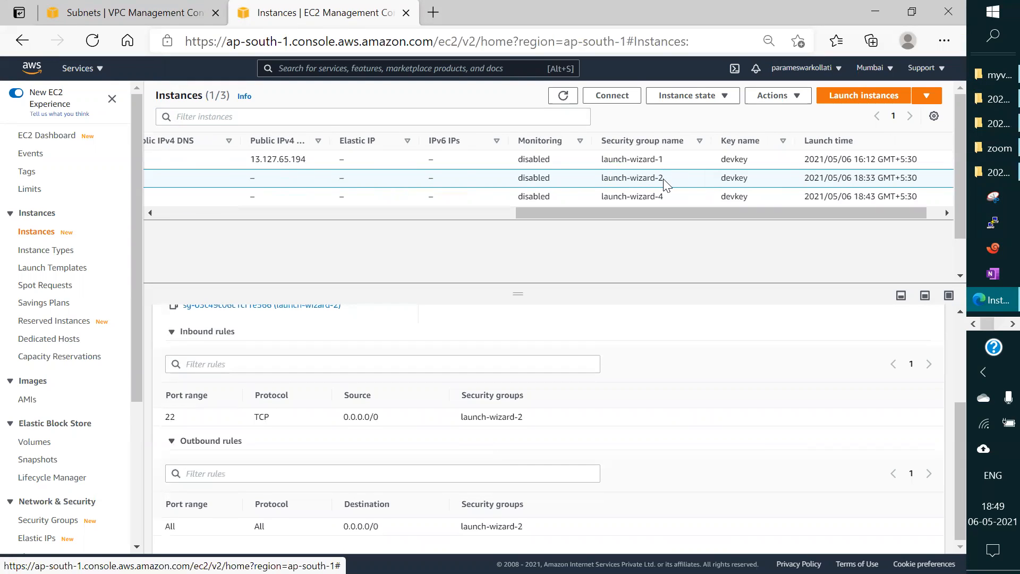
left_click_drag(133, 355, 123, 429)
scroll(123, 430, "down", 2)
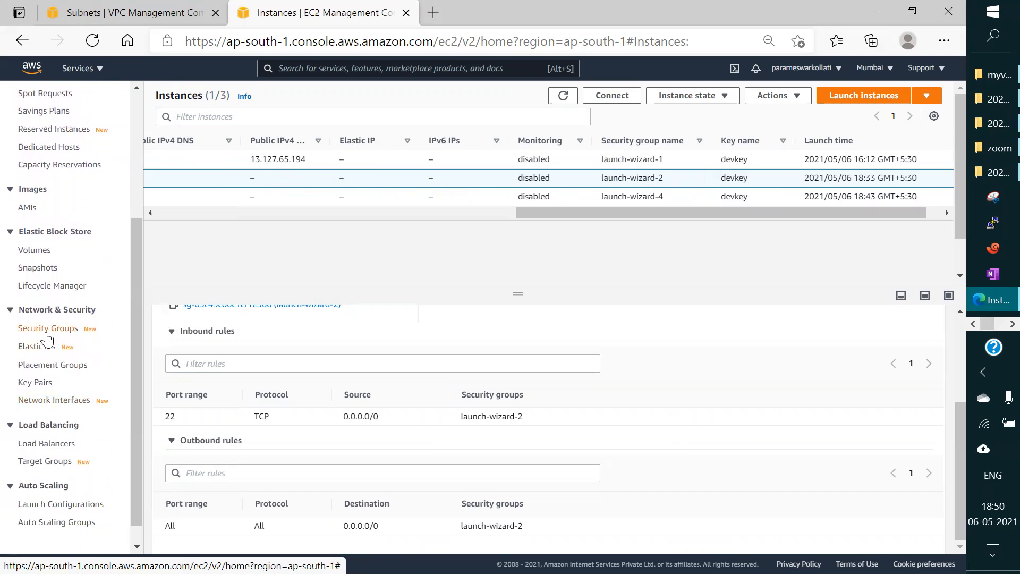
left_click(46, 330)
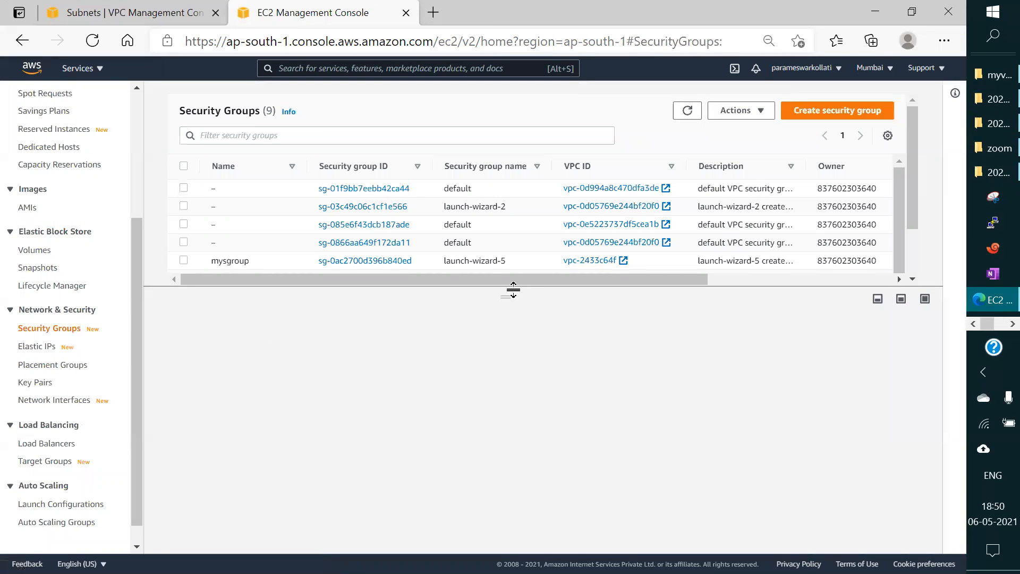
Step: Select the launch-wizard-2 security group and display its inbound rules in an enlarged details pane
left_click_drag(501, 292, 526, 494)
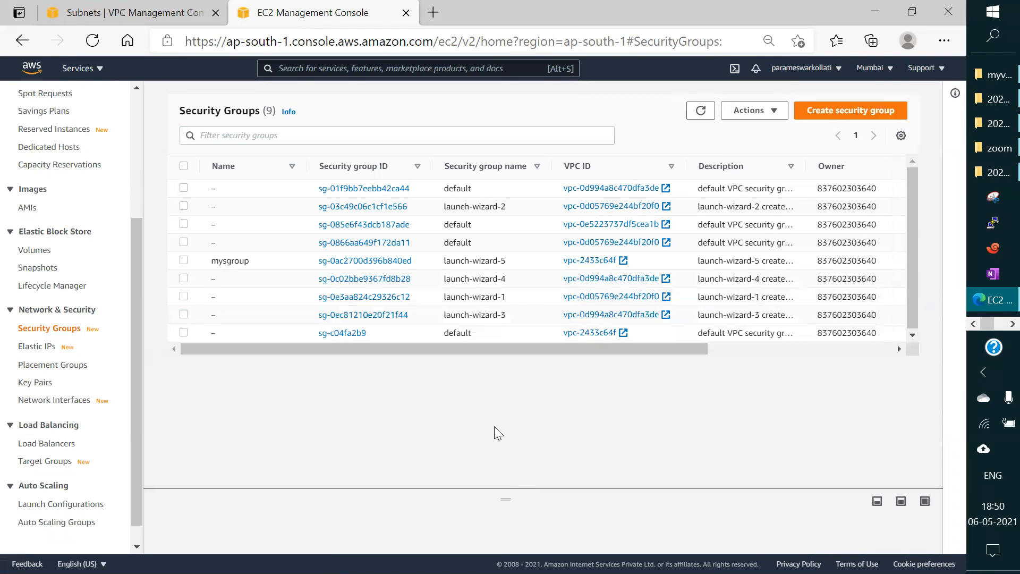
left_click(184, 206)
left_click_drag(503, 496, 515, 233)
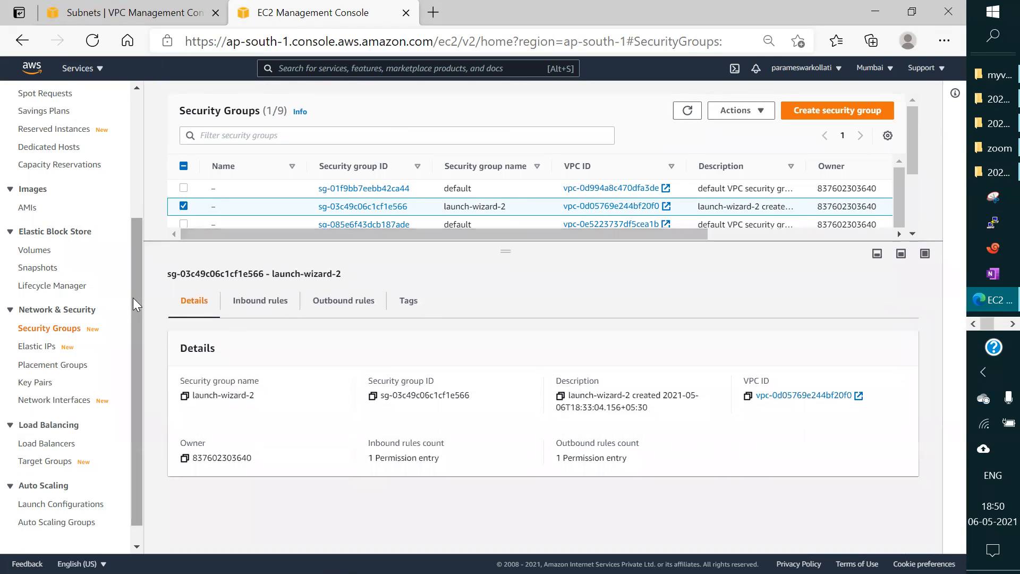
left_click(263, 302)
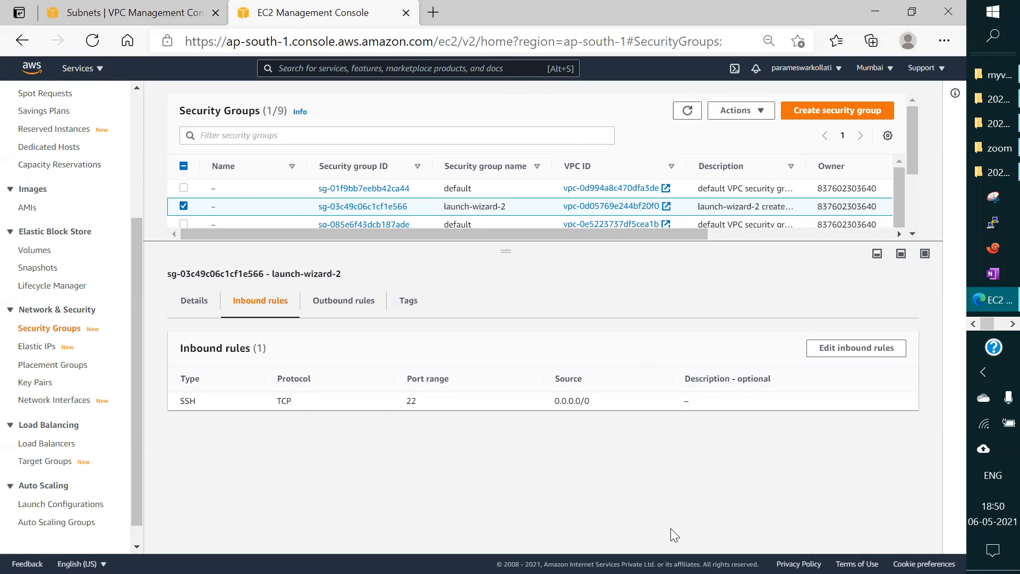
left_click(835, 353)
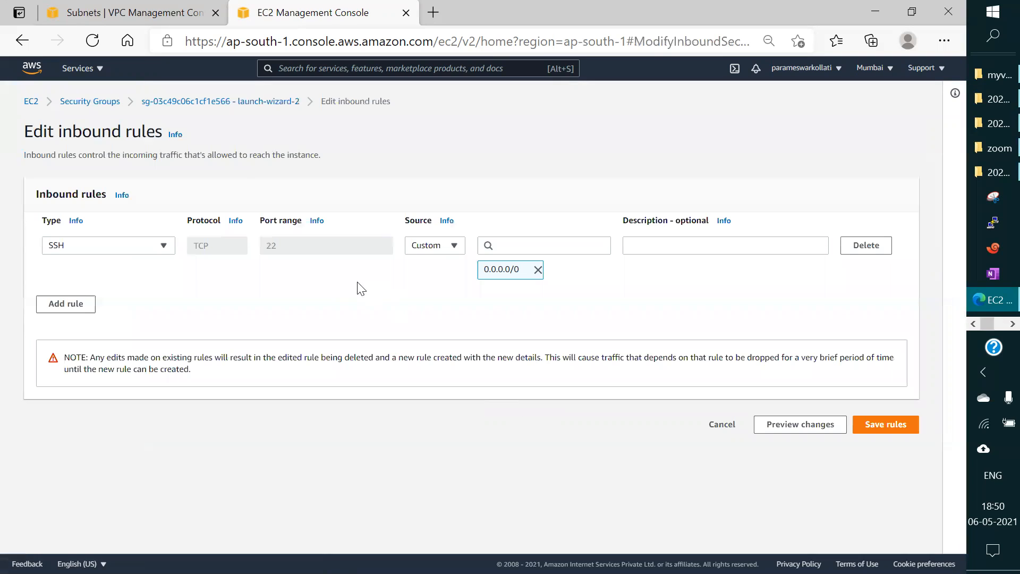
left_click(103, 247)
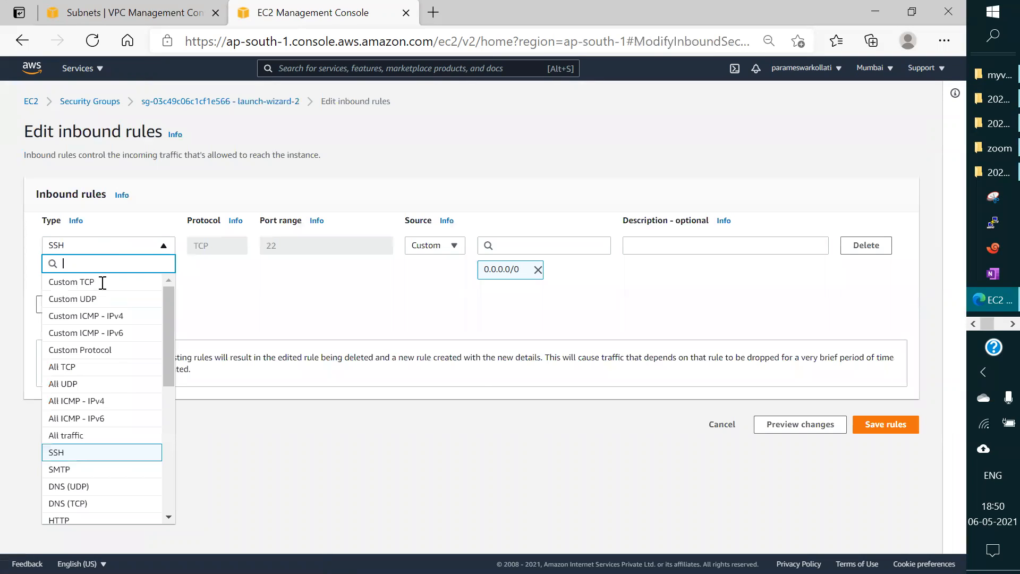
left_click_drag(167, 337, 168, 338)
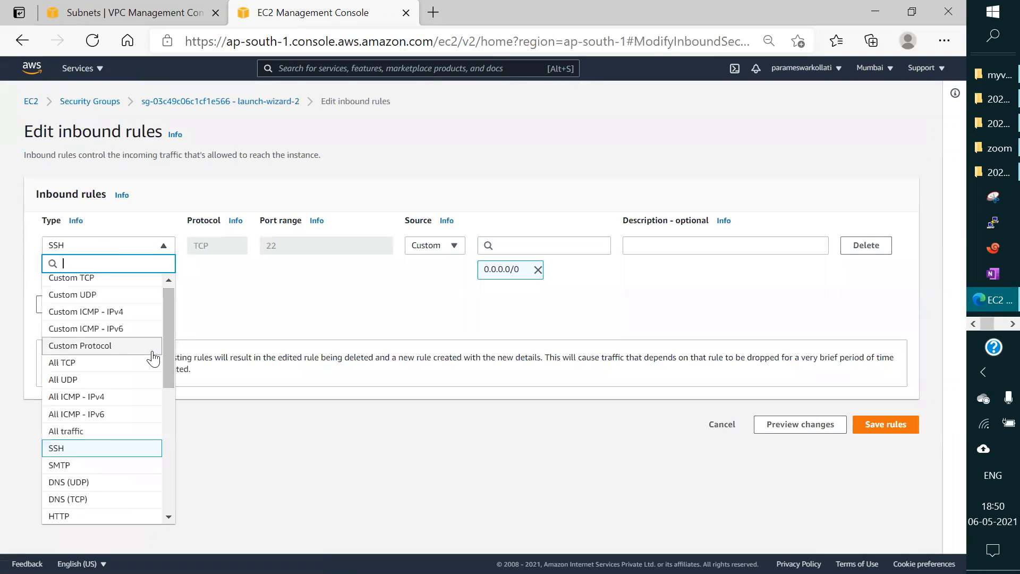
left_click(108, 430)
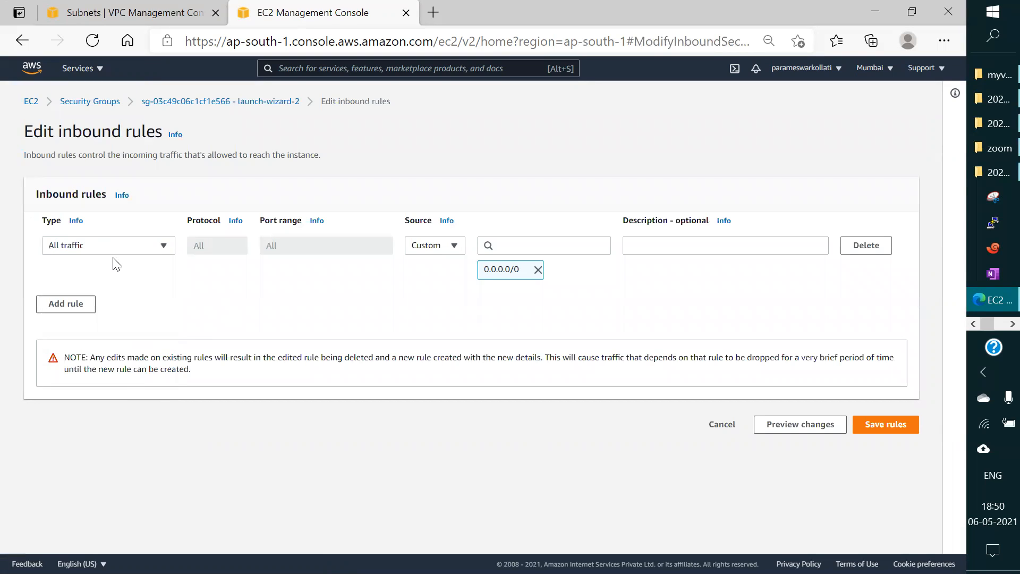
left_click(178, 101)
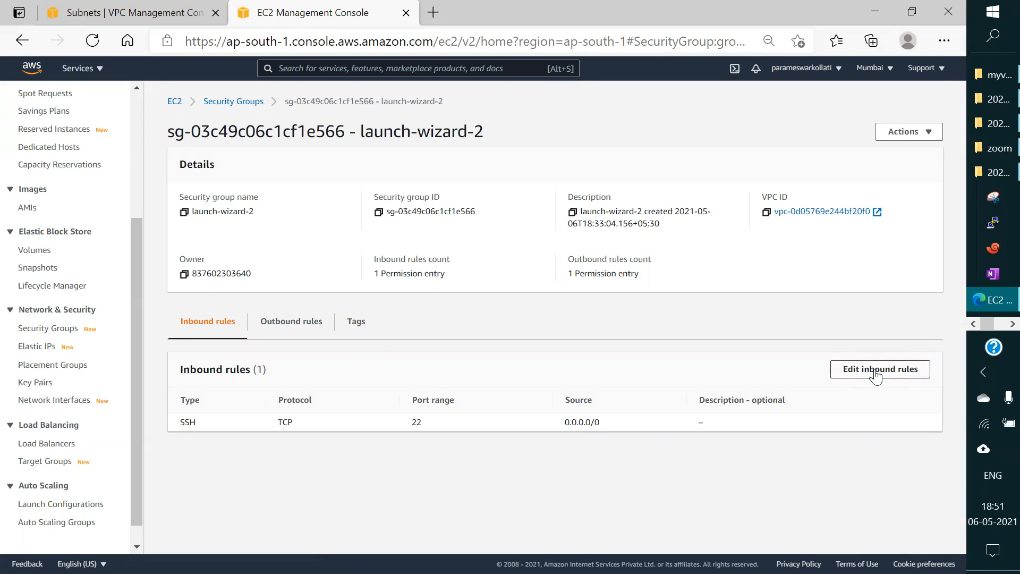
Step: Add an inbound rule to the launch-wizard-2 security group allowing All traffic from source 10.0.0.0/16, and save the rules
left_click(876, 373)
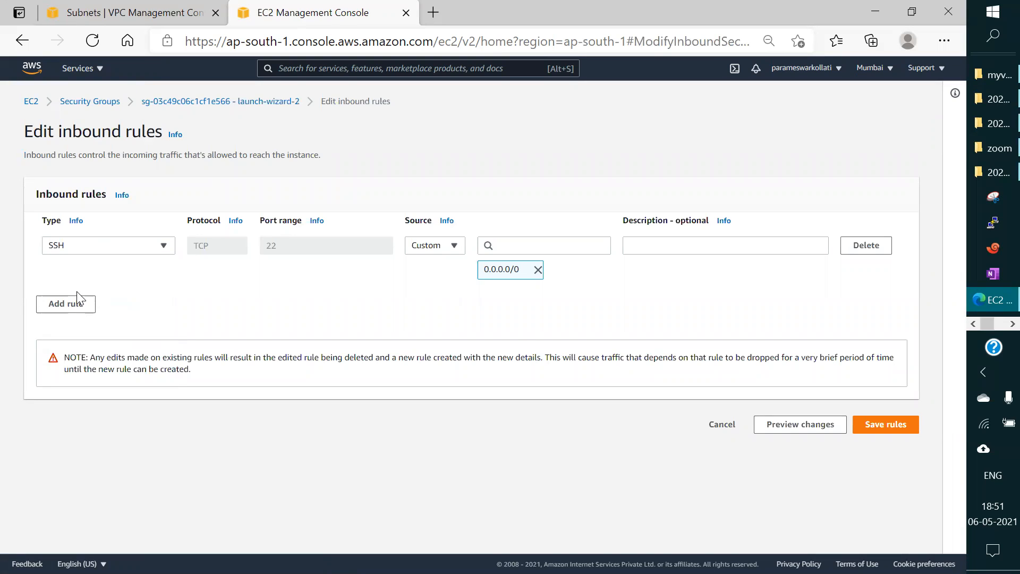
left_click(76, 298)
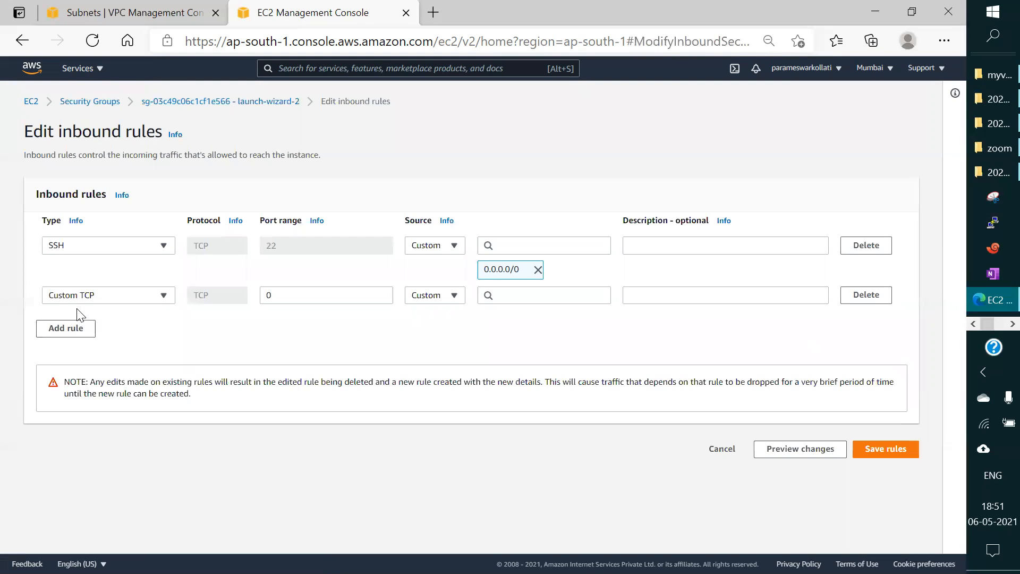
left_click(157, 300)
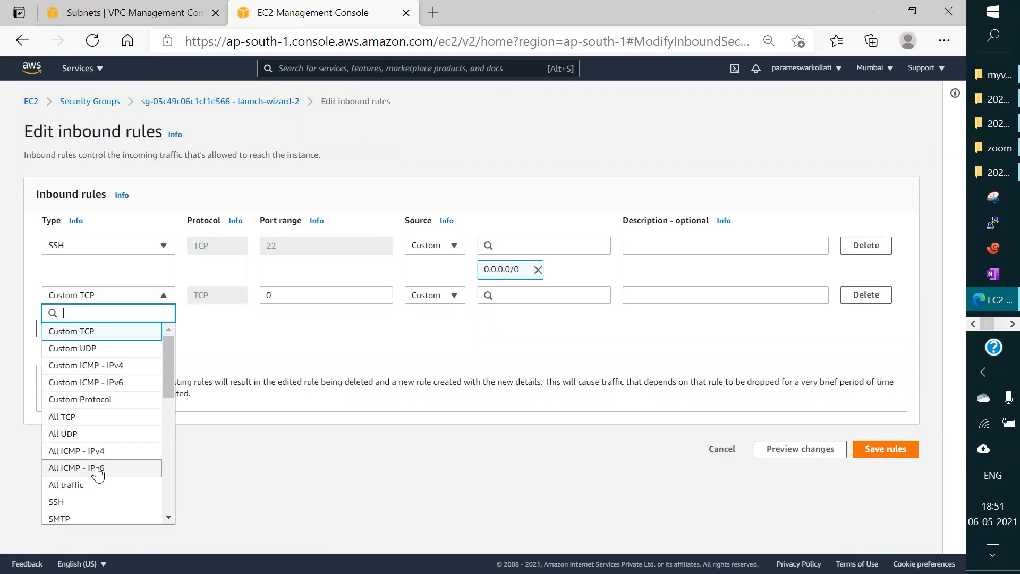
left_click(89, 484)
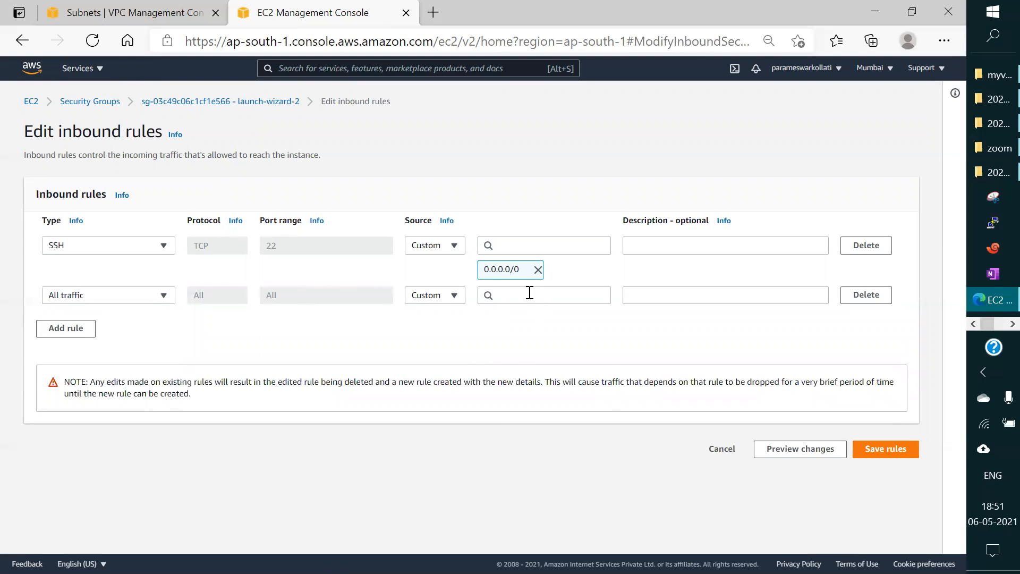
left_click(529, 293)
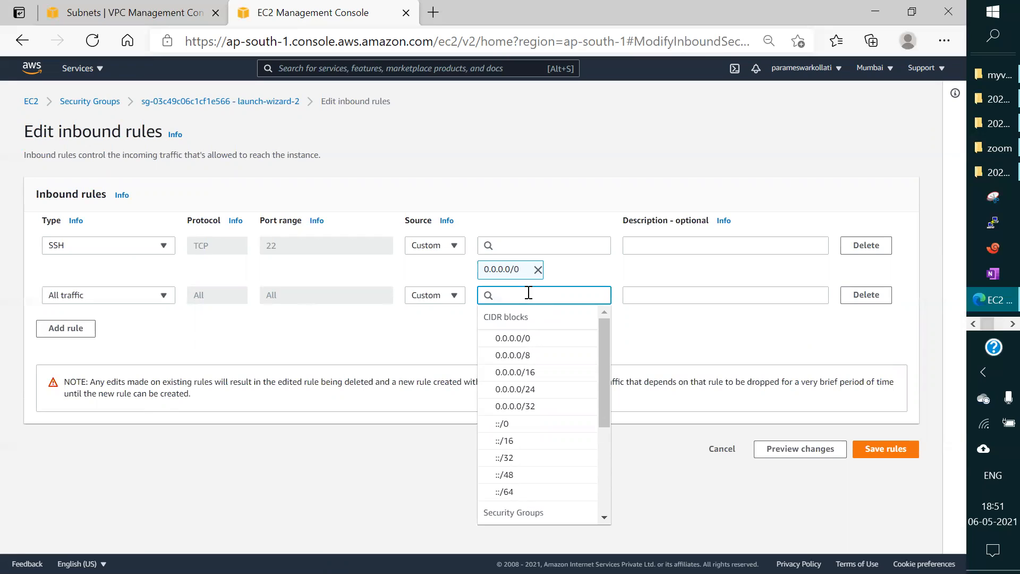
type("1")
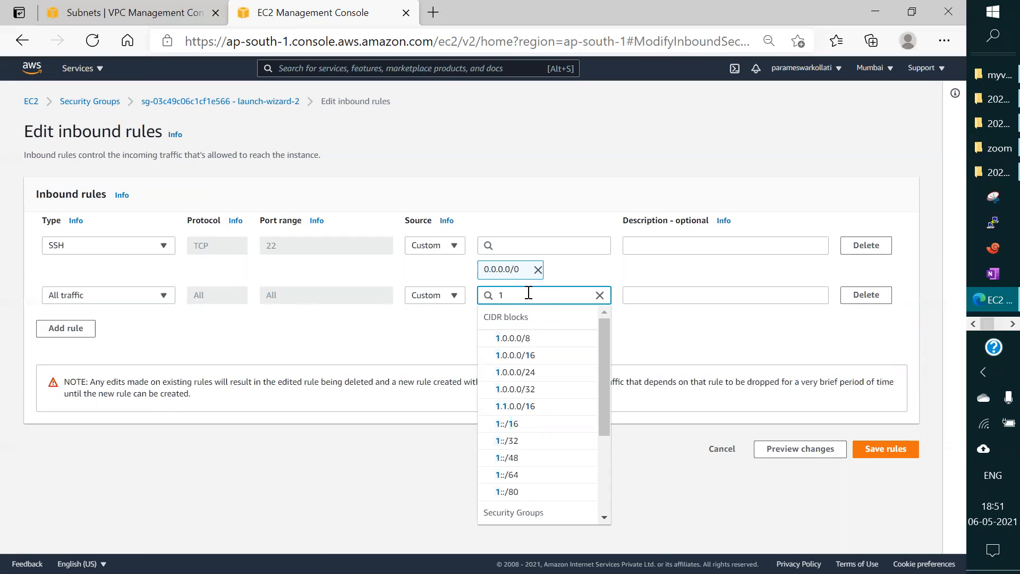
type("0.0")
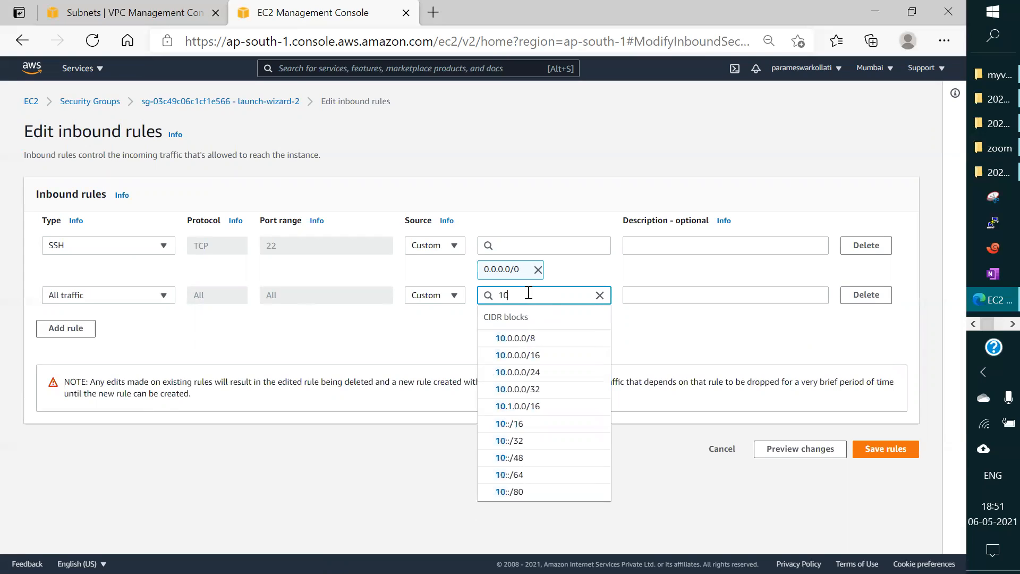
left_click(524, 355)
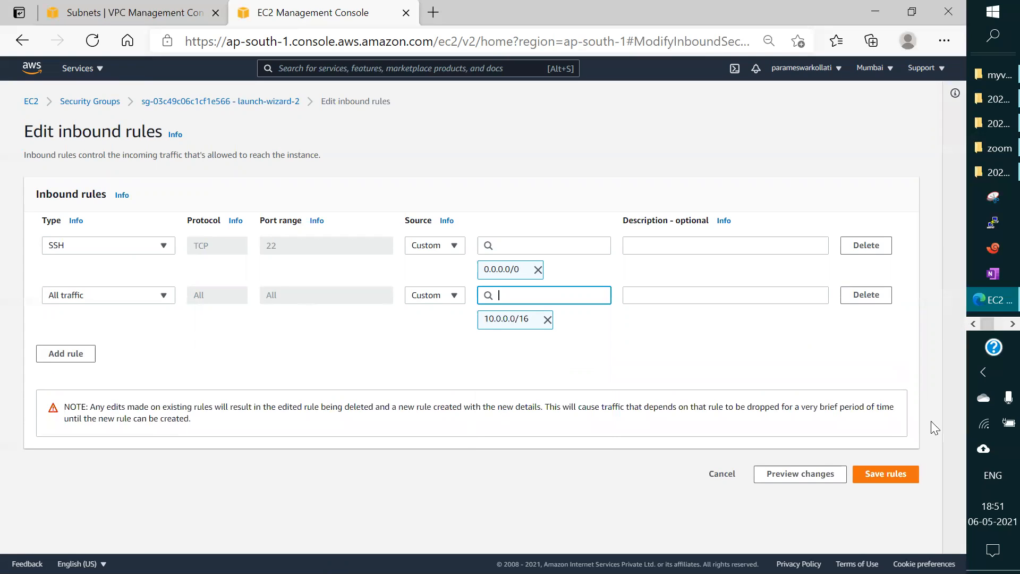
left_click(895, 475)
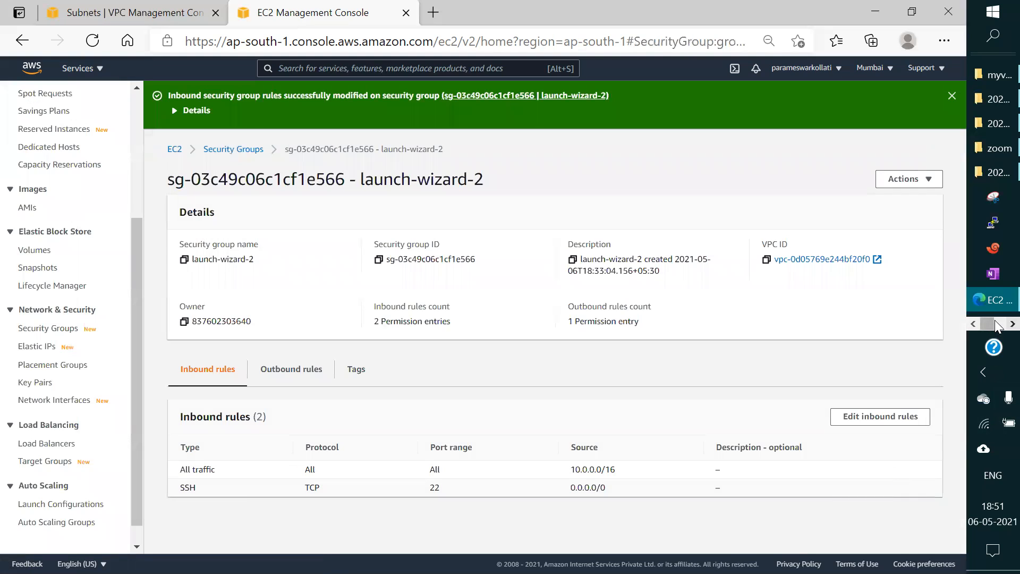
Step: Switch to the maximized PuTTY session on ip-10-0-1-181, check the ping to 10.0.2.67 and stop it, then return to the EC2 console
left_click(1013, 324)
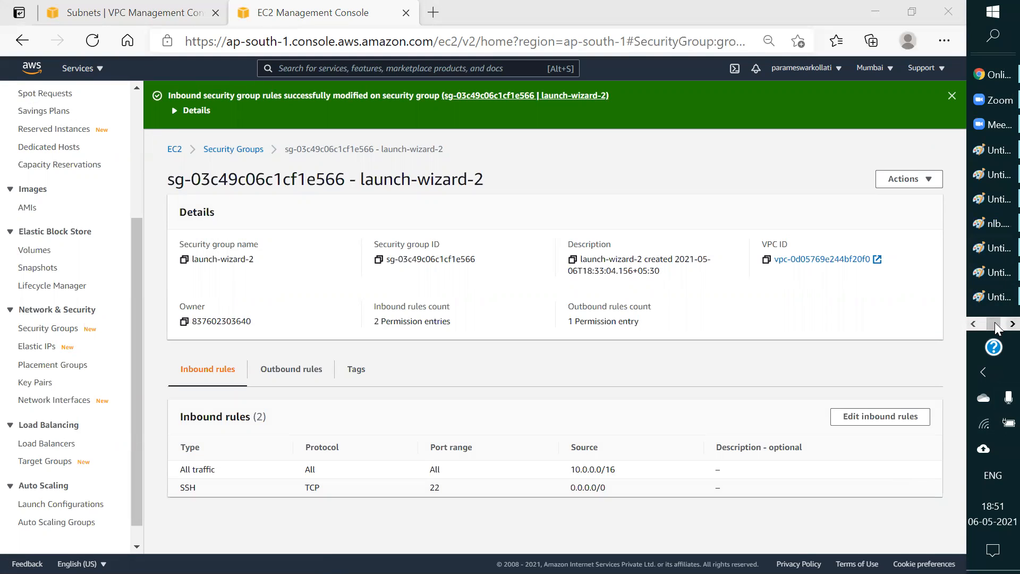
left_click(1013, 324)
left_click(991, 100)
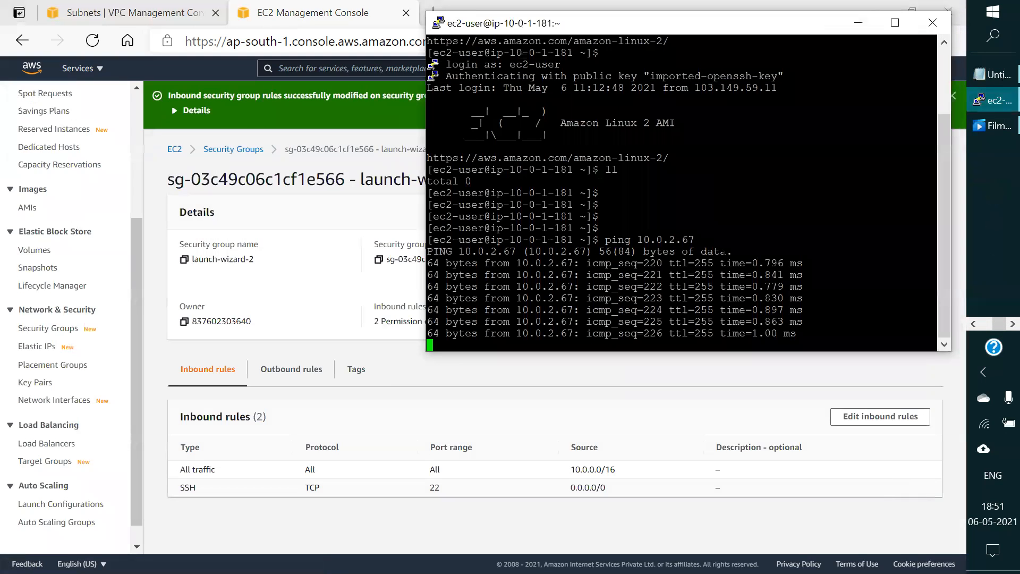
left_click(895, 22)
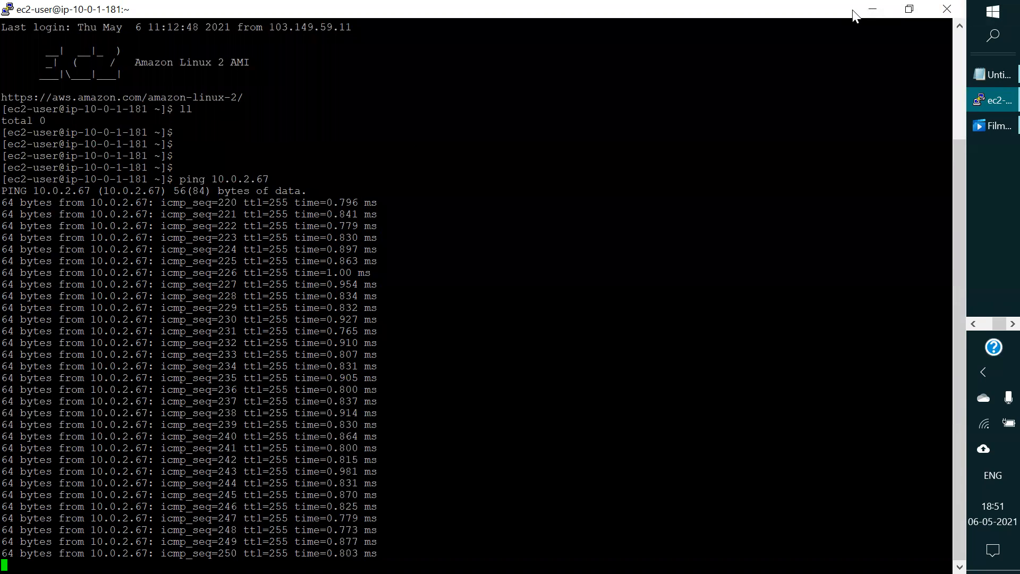
key("ctrl+c")
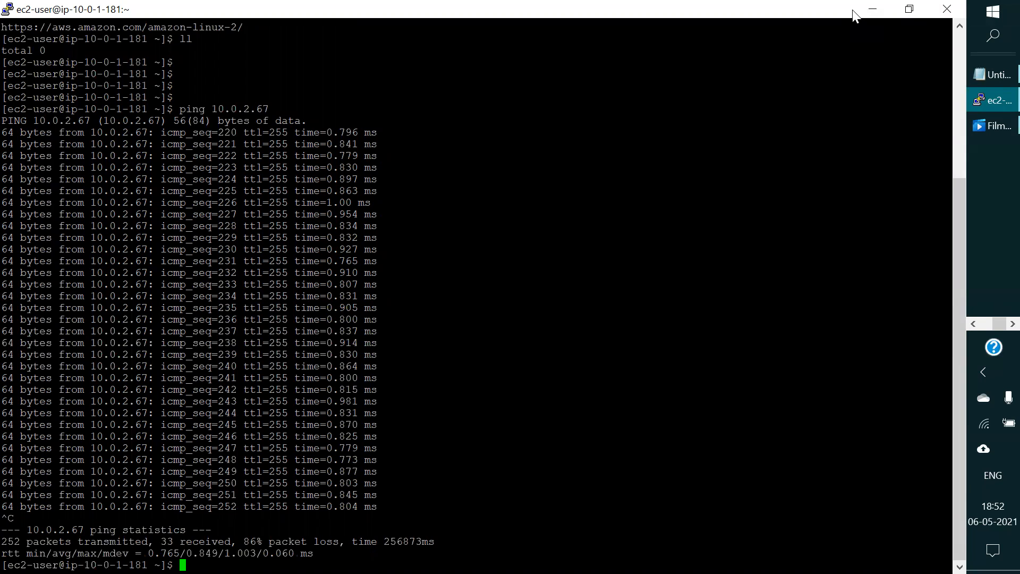
left_click(878, 15)
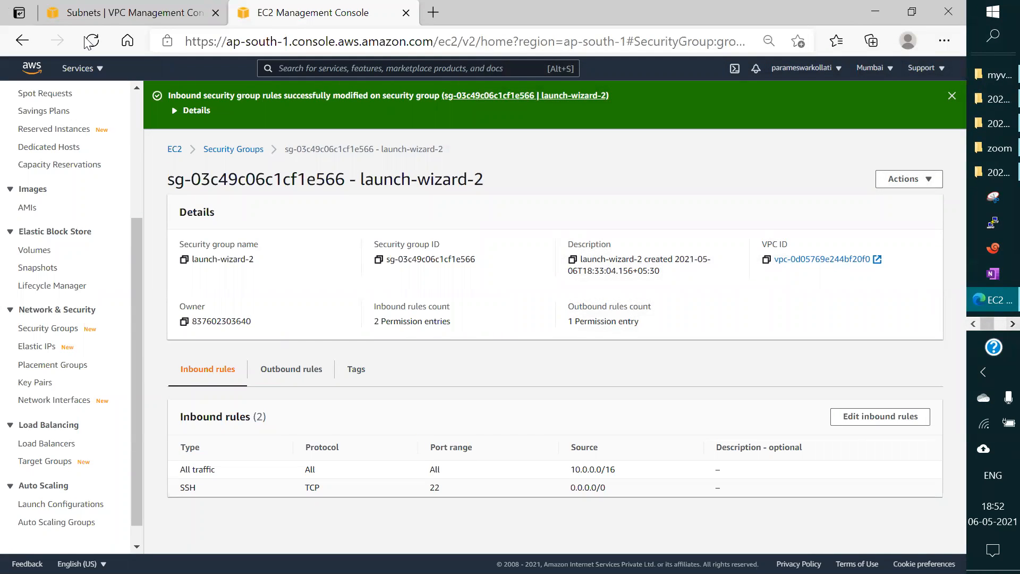
Step: Check the instances' security group names in the instances list and open the list of security groups
left_click_drag(140, 227, 141, 204)
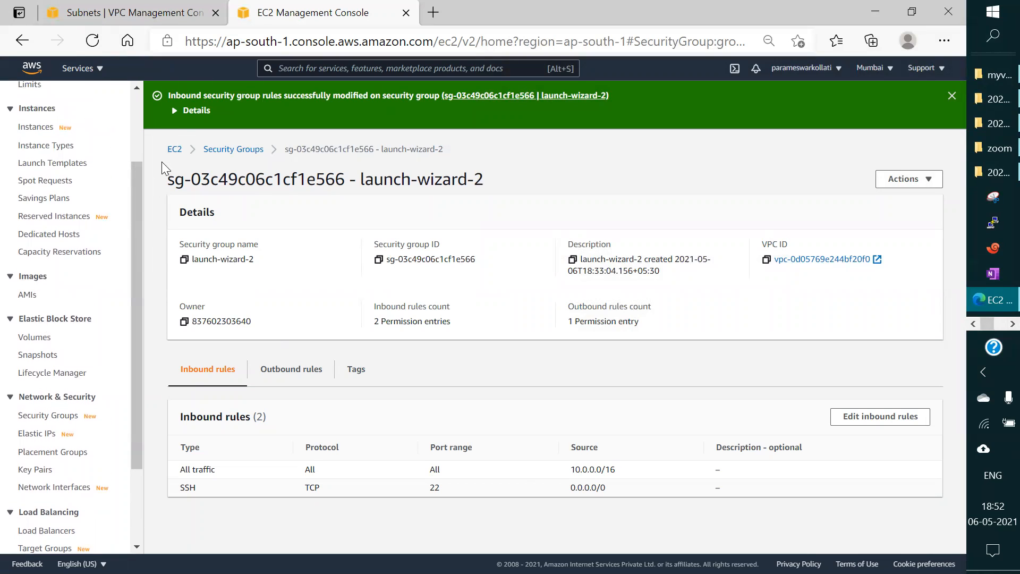
left_click_drag(132, 208, 153, 148)
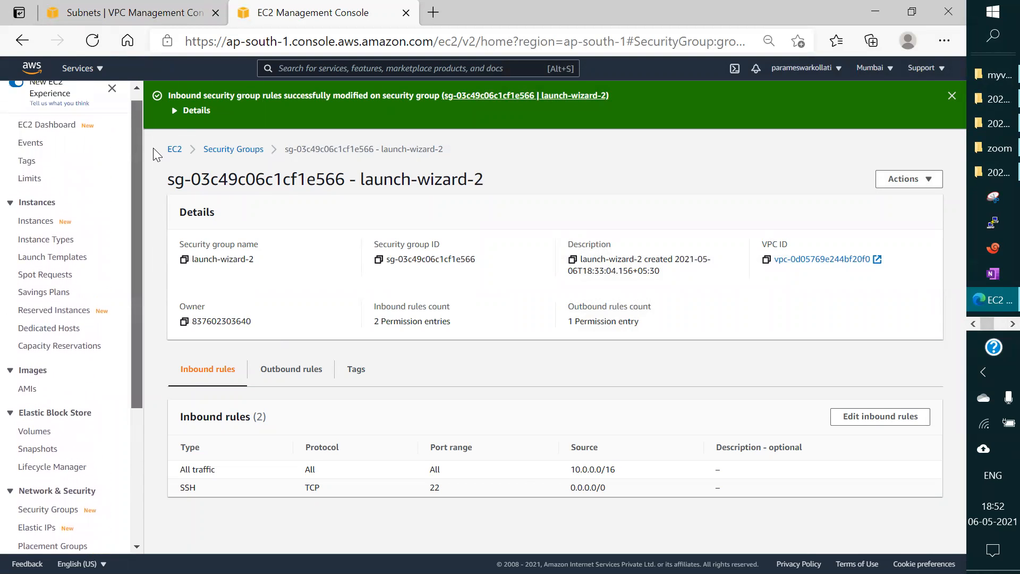
left_click(34, 222)
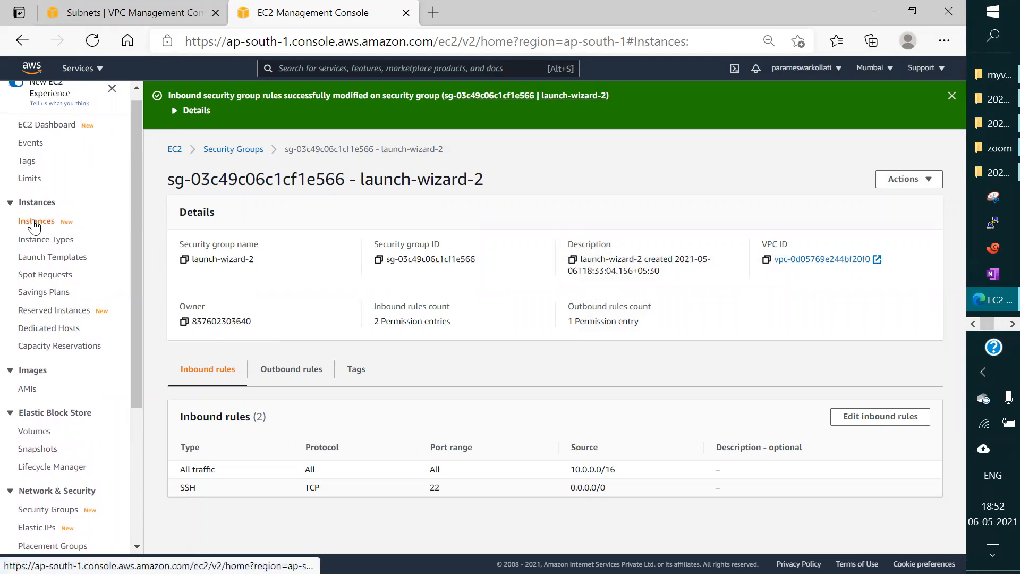
left_click_drag(634, 212, 607, 199)
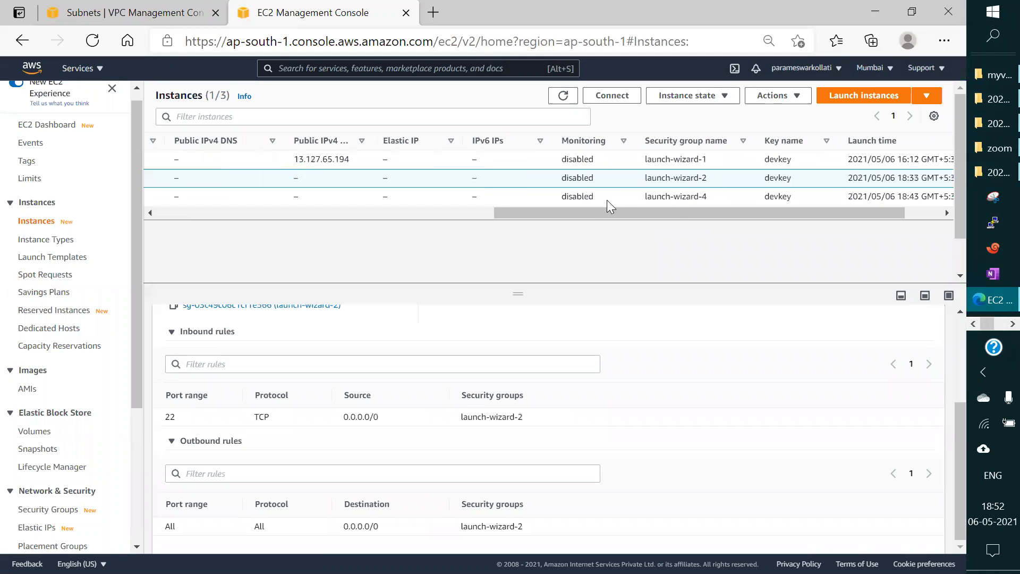
scroll(132, 268, "down", 1)
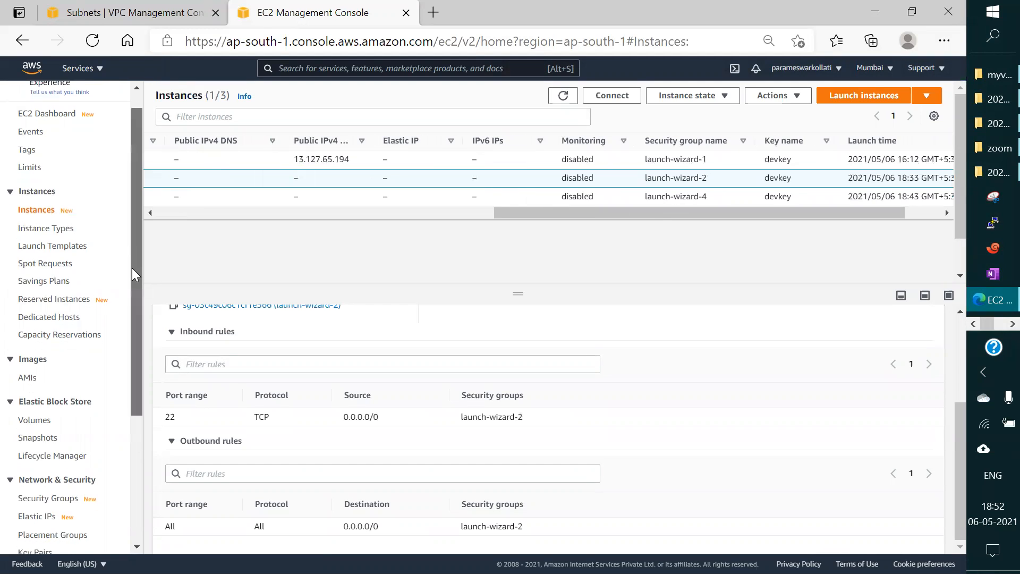
left_click_drag(131, 268, 129, 392)
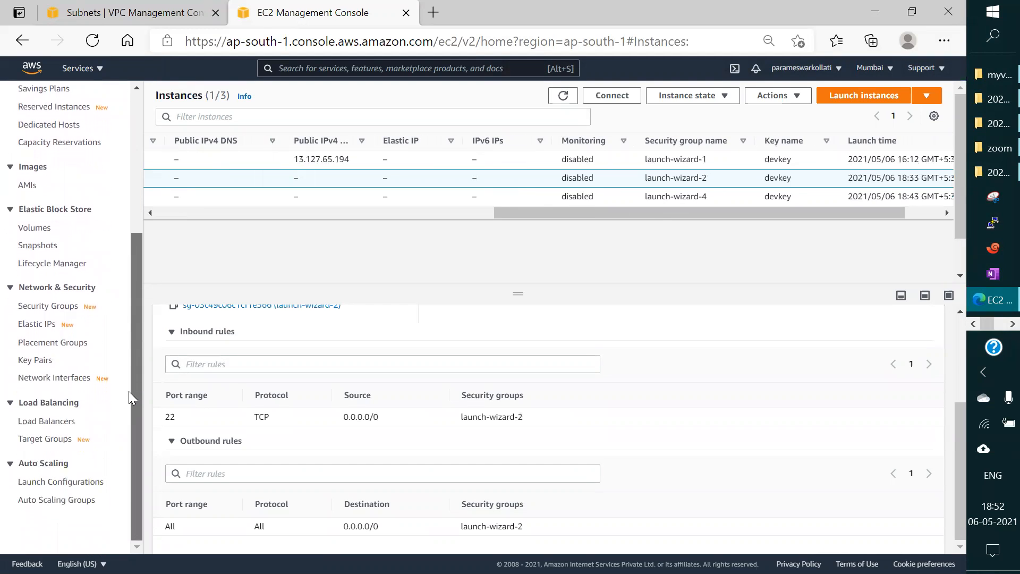
left_click(46, 311)
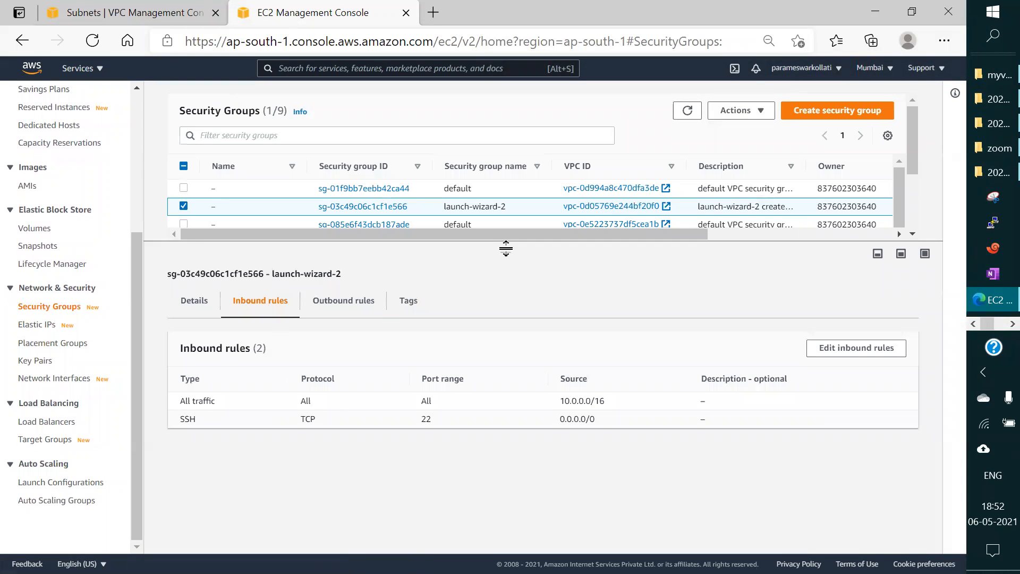
Step: Enlarge the security groups list slightly and examine the type, port range and source of launch-wizard-2's All traffic inbound rule
left_click_drag(506, 248, 511, 278)
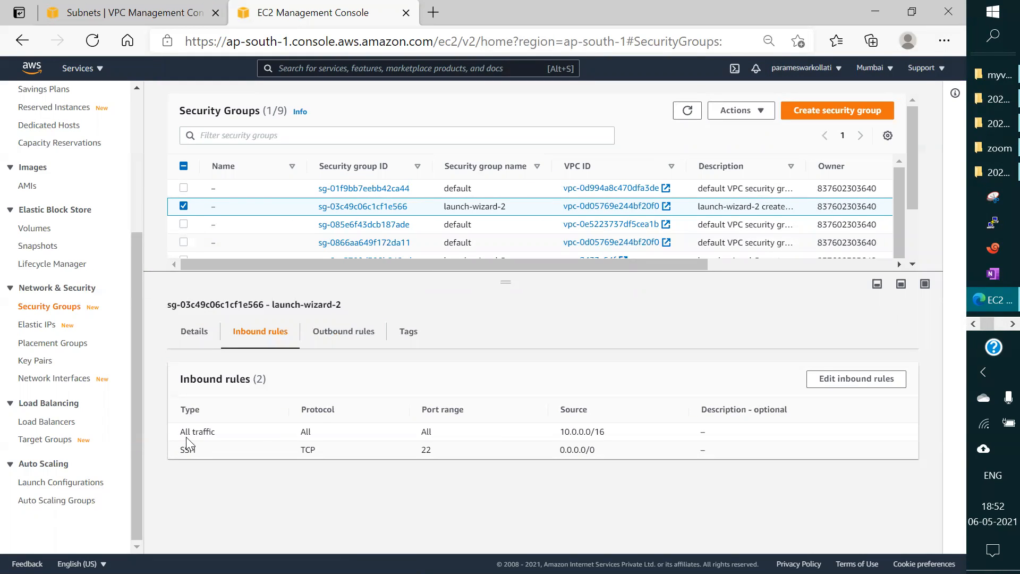
left_click_drag(184, 431, 216, 431)
double_click(424, 433)
left_click_drag(617, 433, 583, 435)
left_click_drag(583, 435, 561, 437)
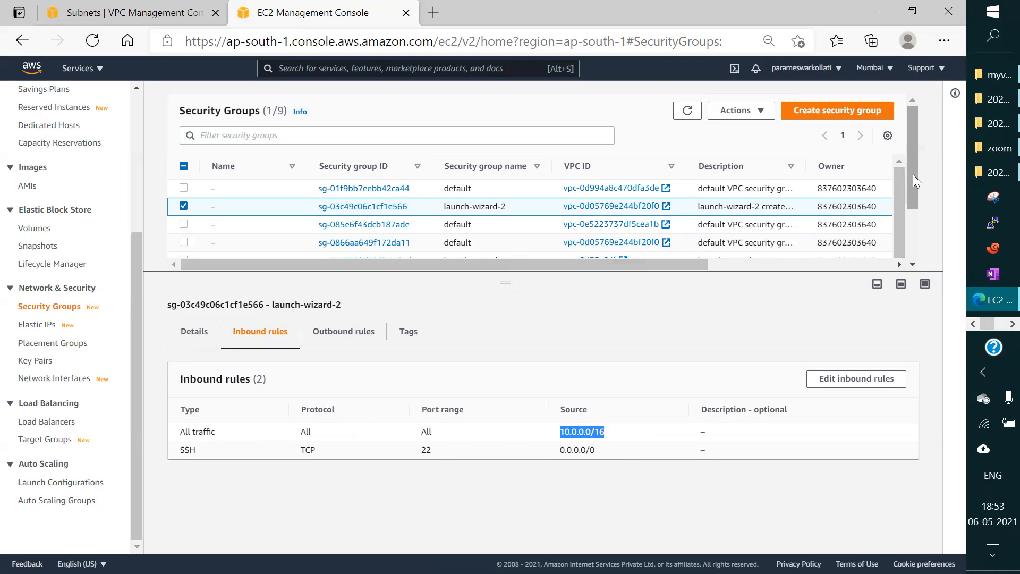
Step: Select only the launch-wizard-4 security group to display its inbound rules, deselecting launch-wizard-2
scroll(696, 226, "down", 3)
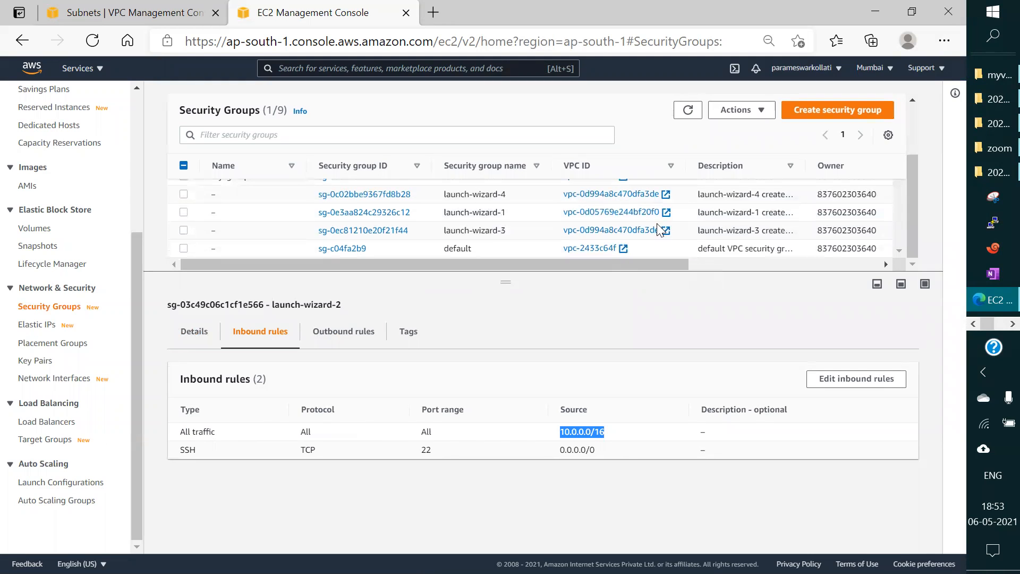
left_click(183, 194)
left_click(183, 206)
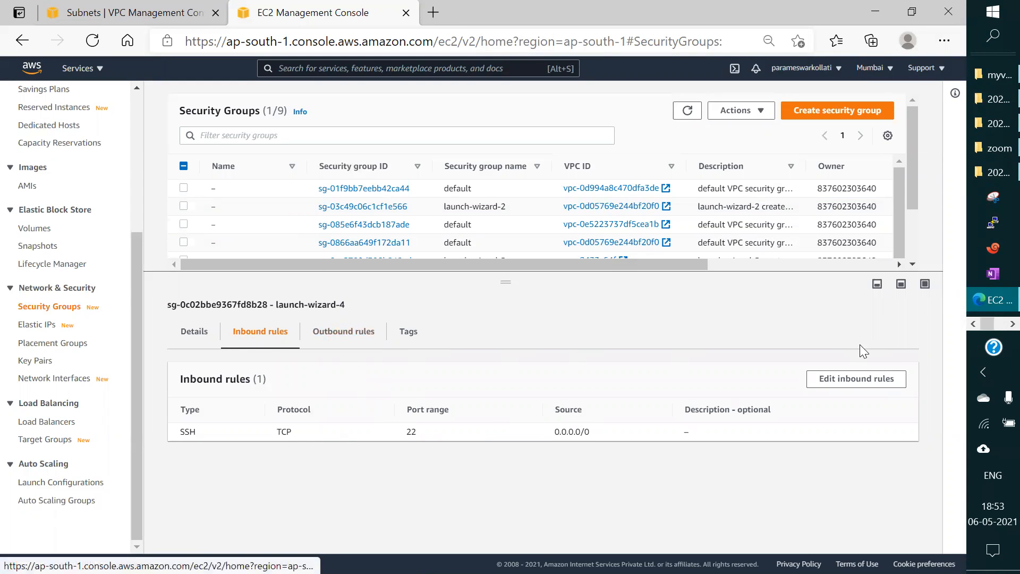
Step: Add an inbound rule to the launch-wizard-4 security group allowing All traffic from source 10.0.0.0/16, and save the rules
left_click(869, 379)
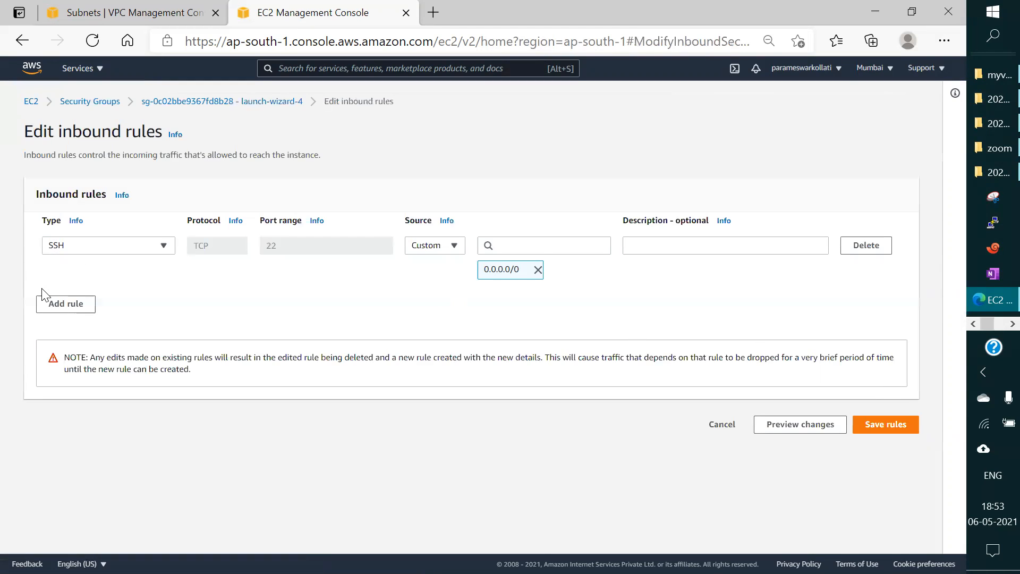
left_click(62, 301)
left_click(133, 300)
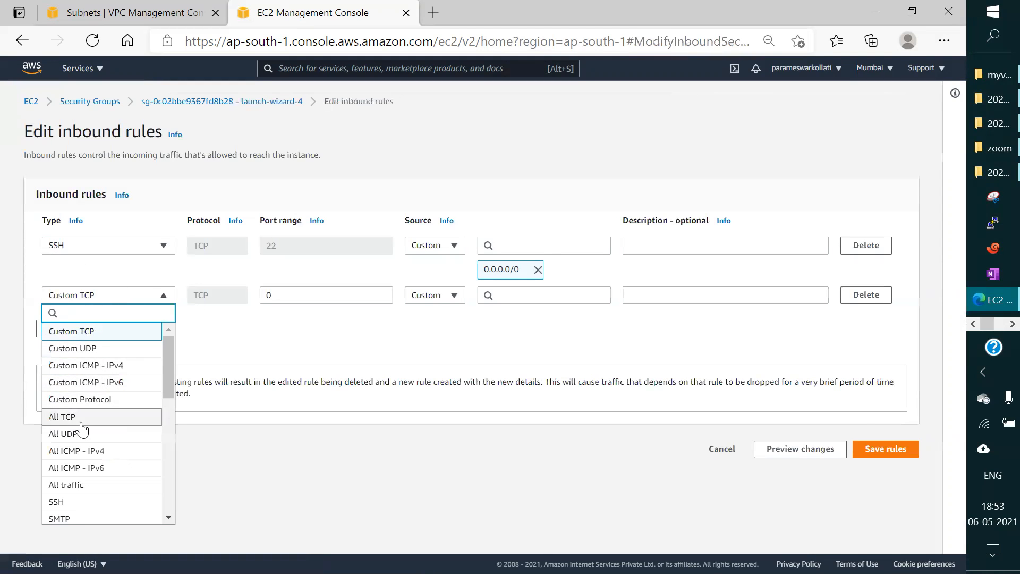
left_click(96, 486)
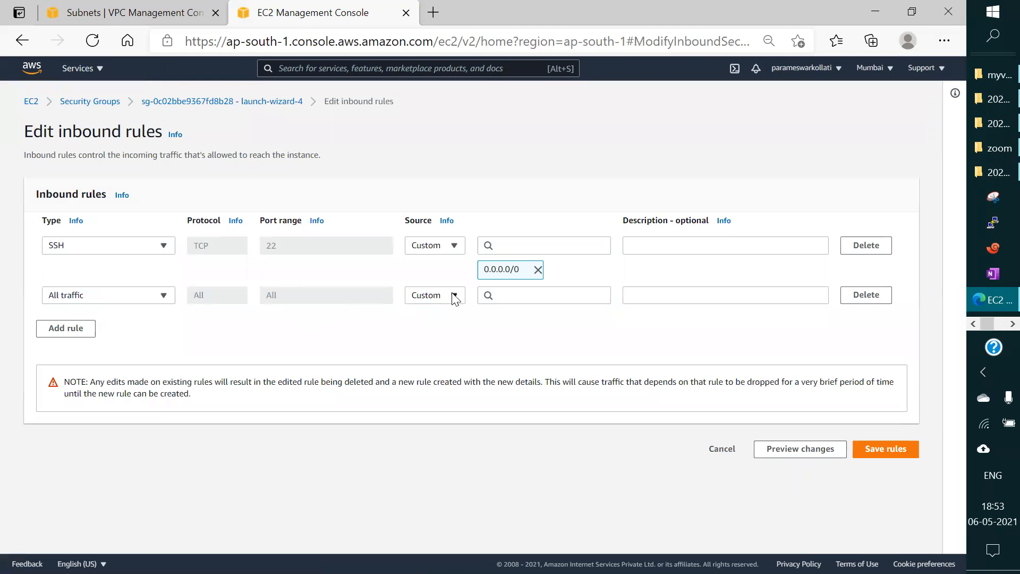
left_click(531, 298)
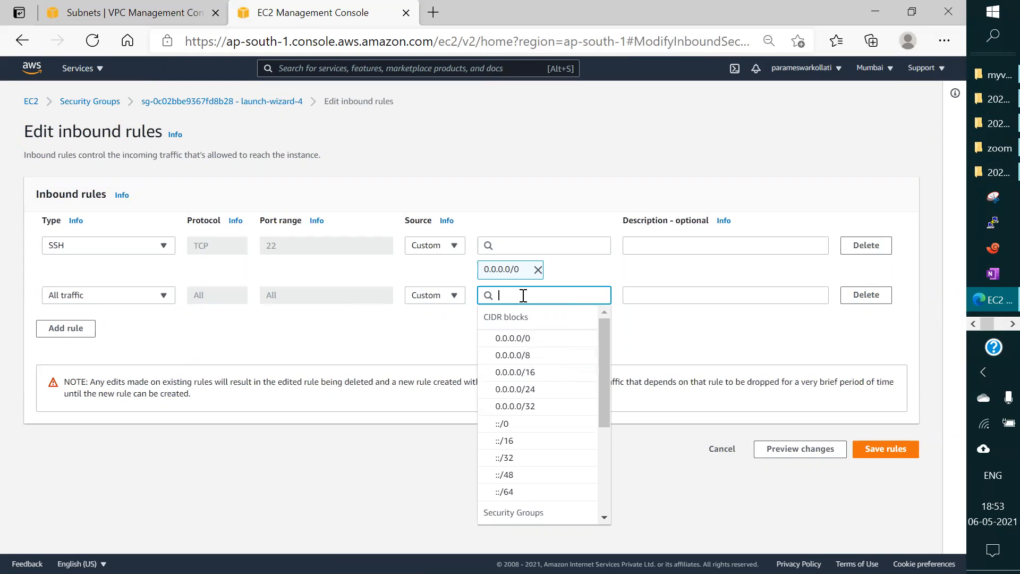
type("10")
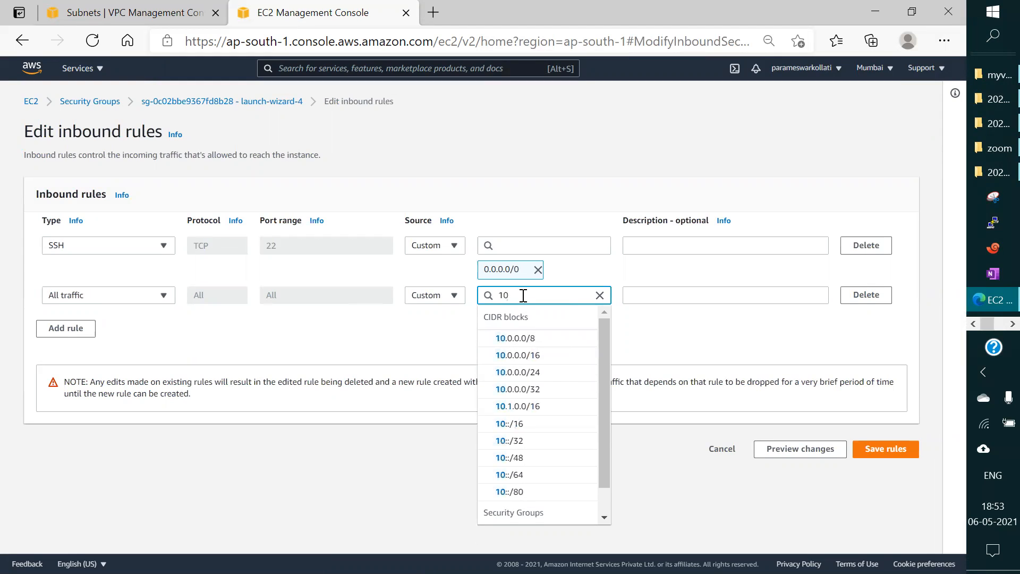
type(".")
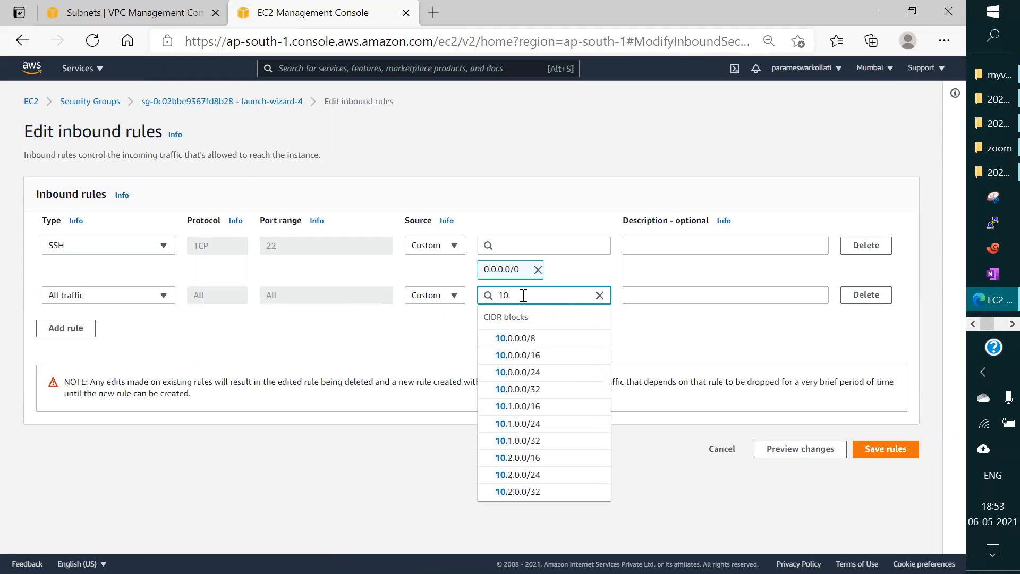
type("0.0.0")
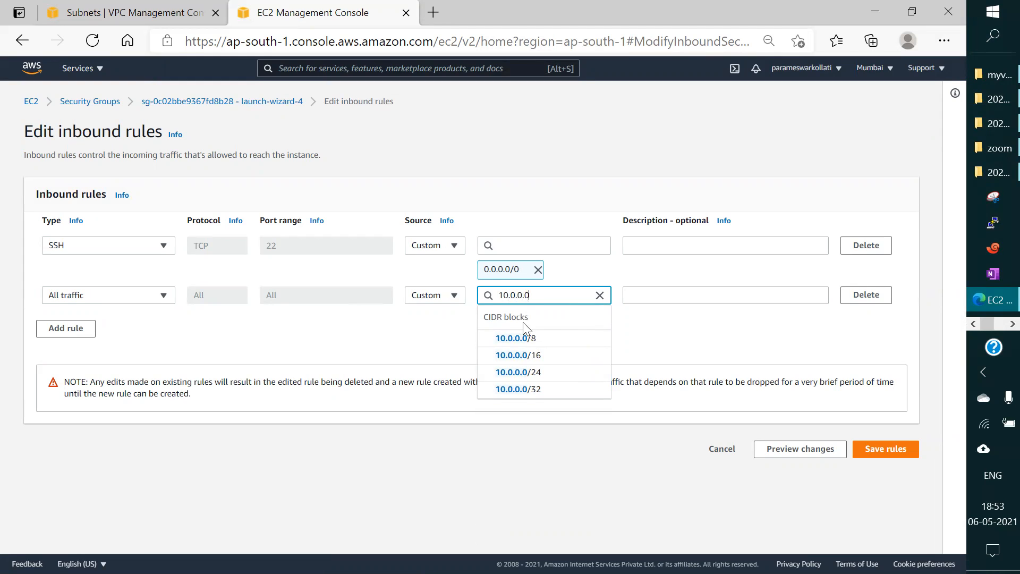
left_click(531, 356)
left_click(877, 473)
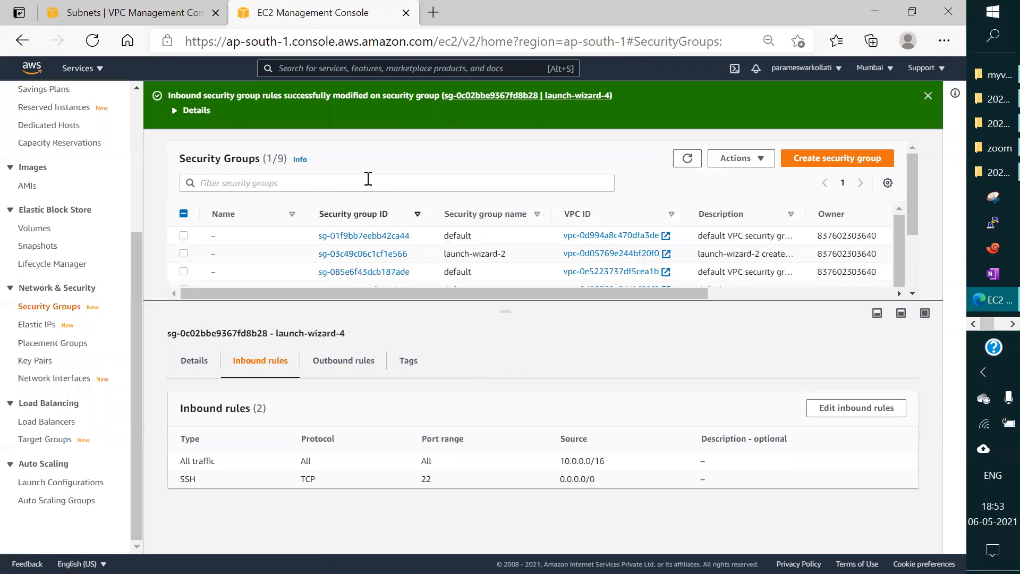
Step: Switch to Paint and display the network diagram of VPC-1 and VPC-2
left_click(996, 327)
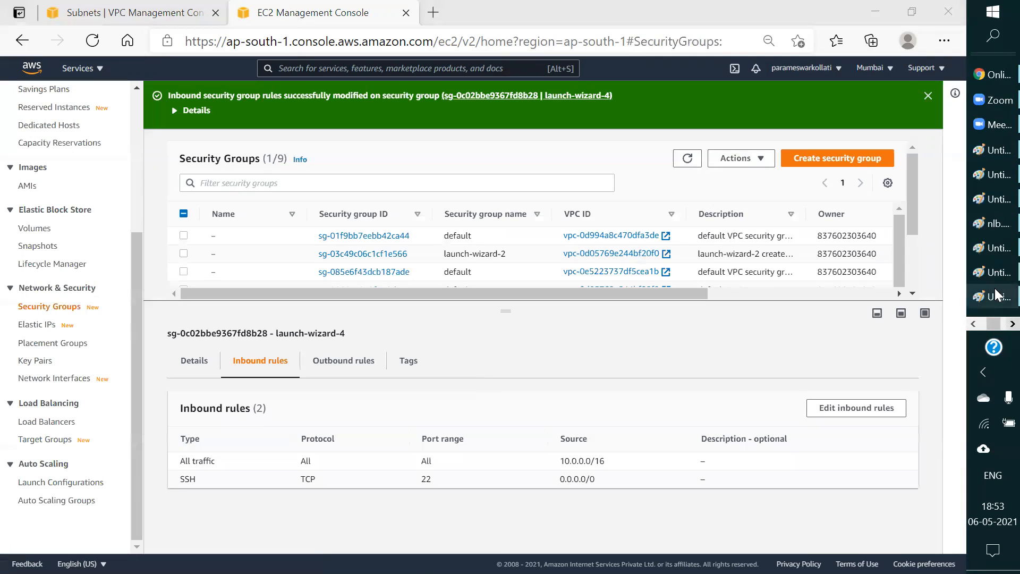
left_click(997, 299)
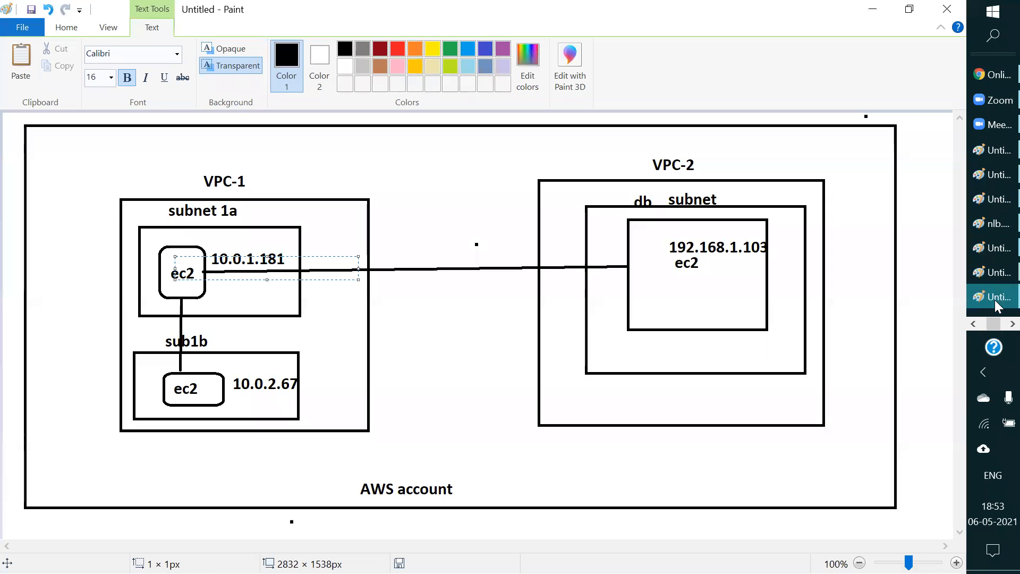
Step: Switch to the terminal session of ip-10-0-1-181 and restore its window from full screen so it overlays the Paint diagram
left_click(1012, 324)
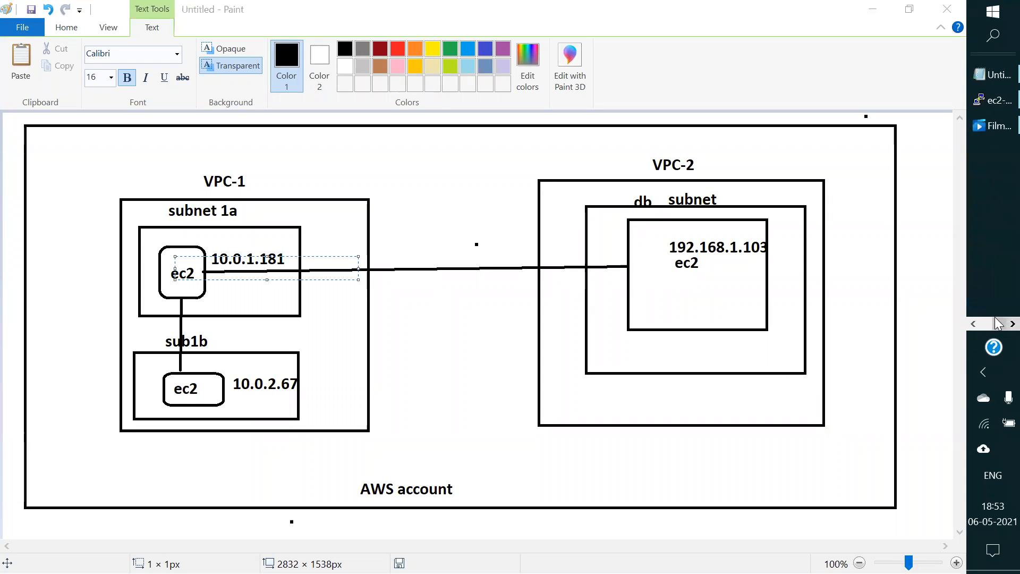
left_click(991, 103)
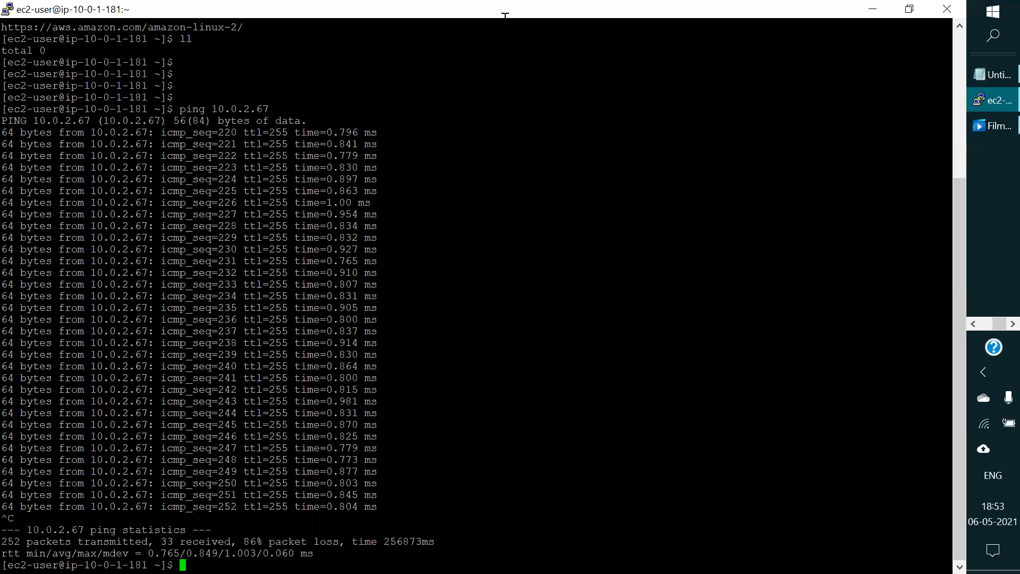
left_click(909, 9)
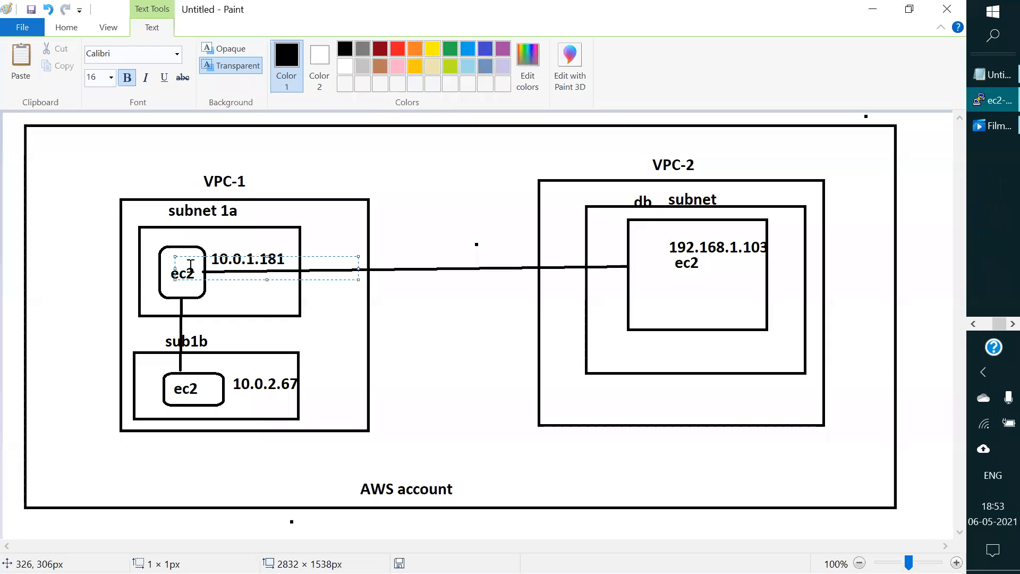
left_click(192, 269)
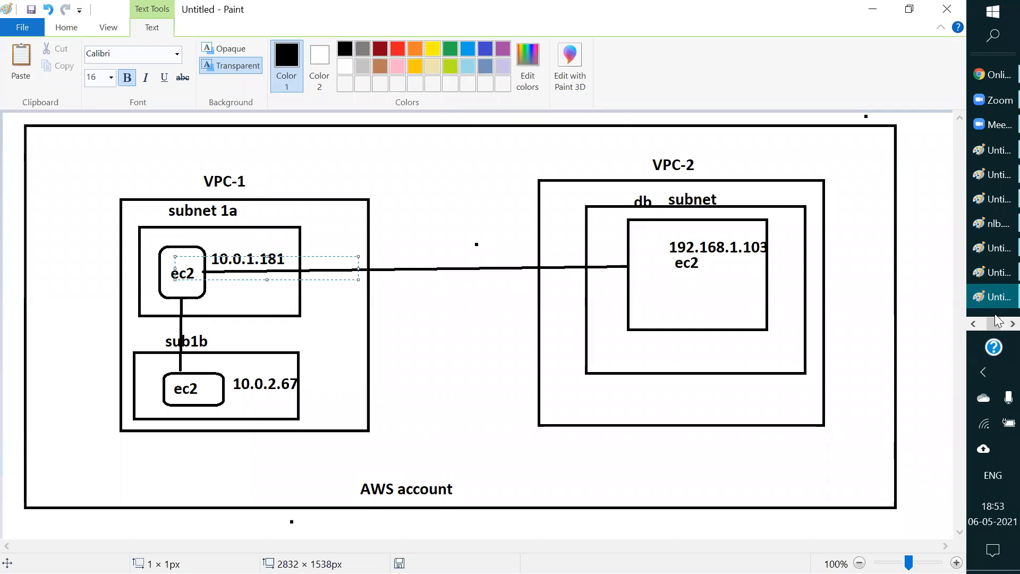
left_click(1013, 324)
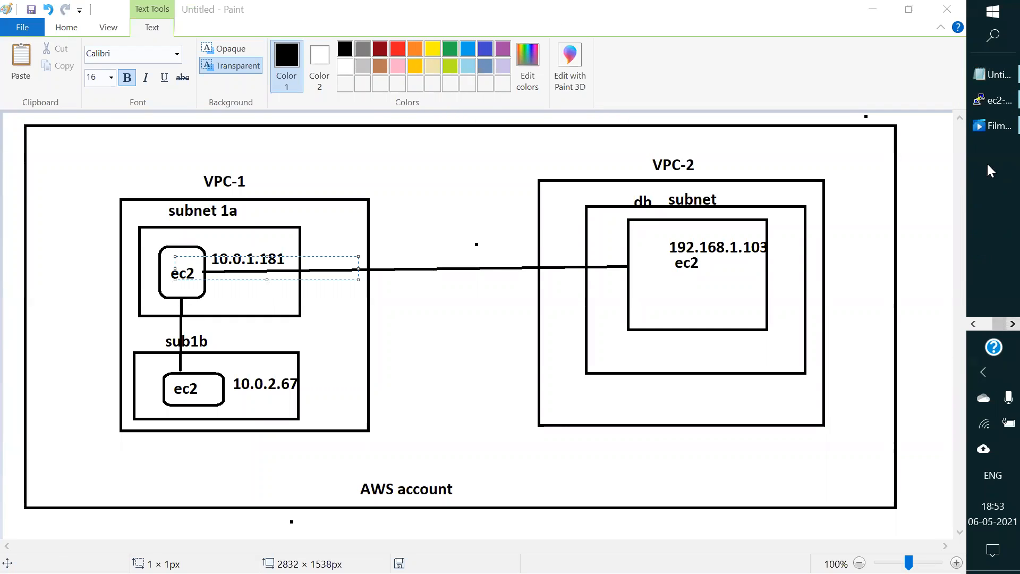
left_click(995, 100)
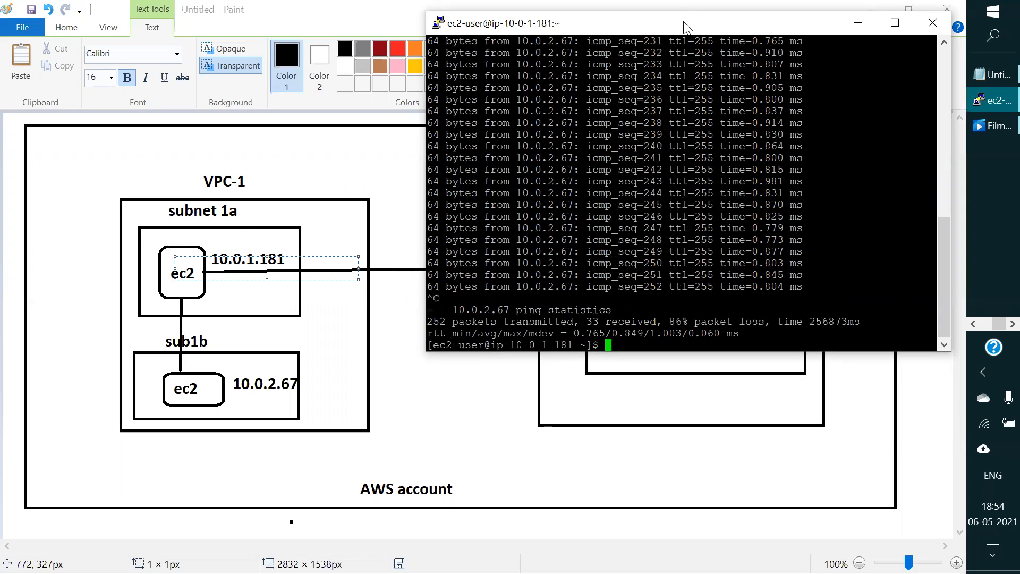
Step: Reduce the terminal window's height and move it over the diagram's lower part, keeping the VPC-1 and VPC-2 headings uncovered
mouse_move(684, 23)
left_mouse_down()
mouse_move(524, 318)
mouse_move(591, 65)
left_mouse_up()
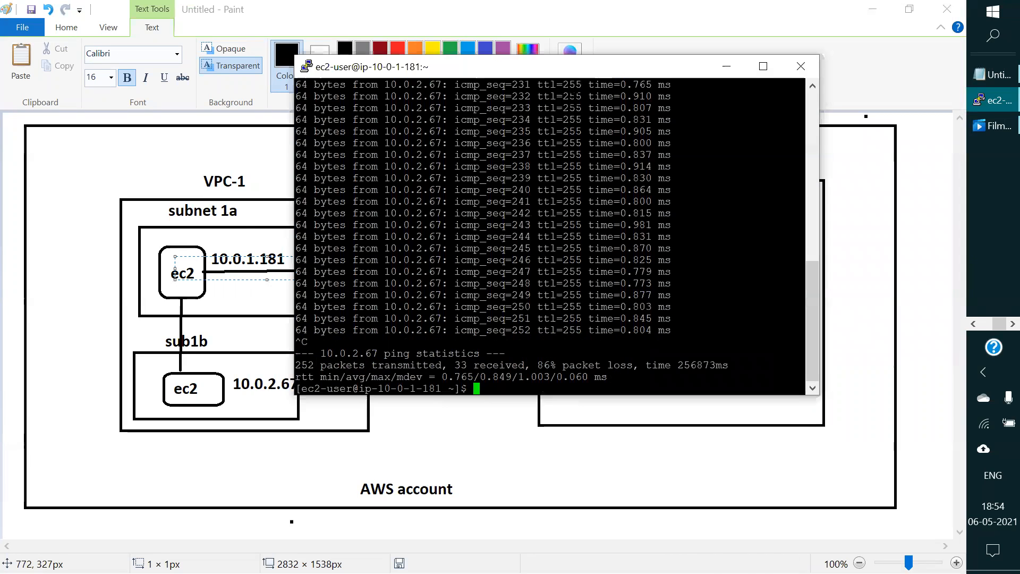
left_click_drag(509, 395, 524, 283)
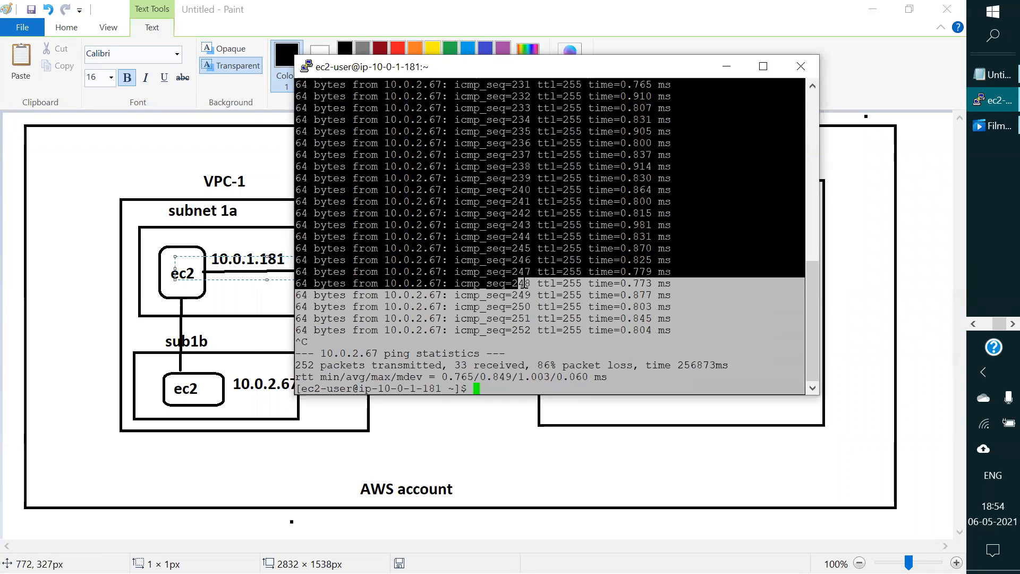
left_click(514, 396)
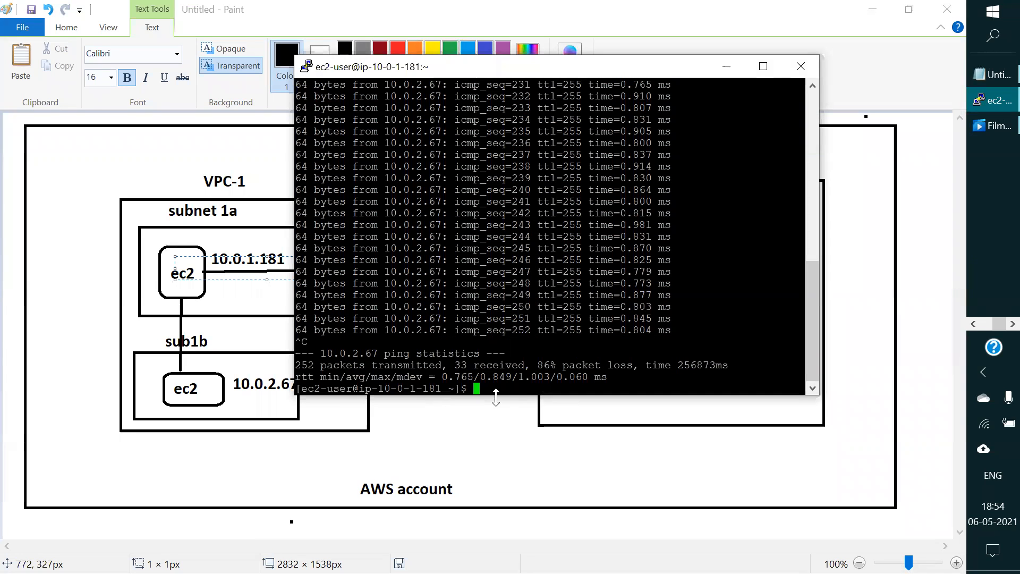
left_click_drag(496, 396, 496, 291)
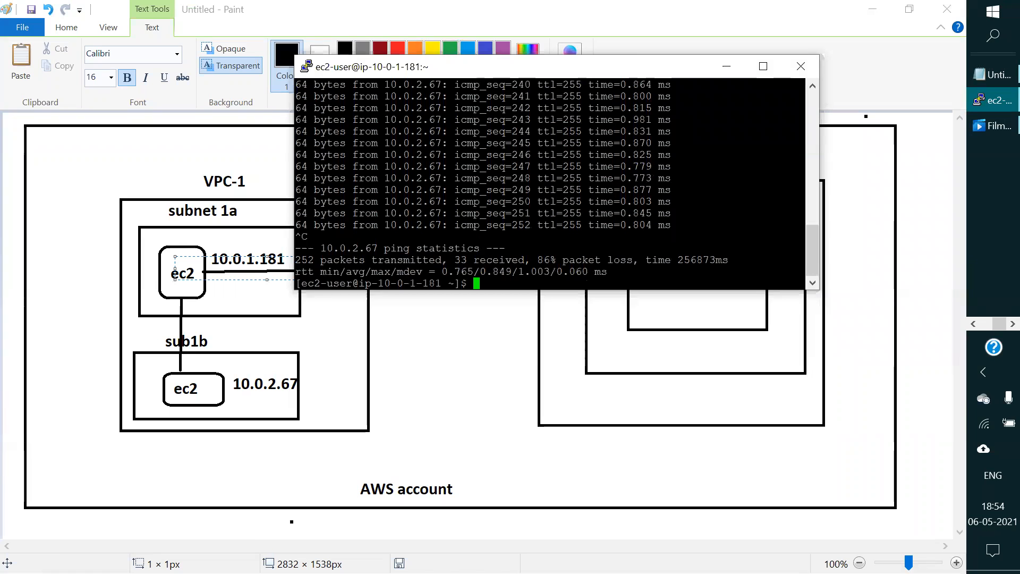
left_click_drag(564, 76, 539, 293)
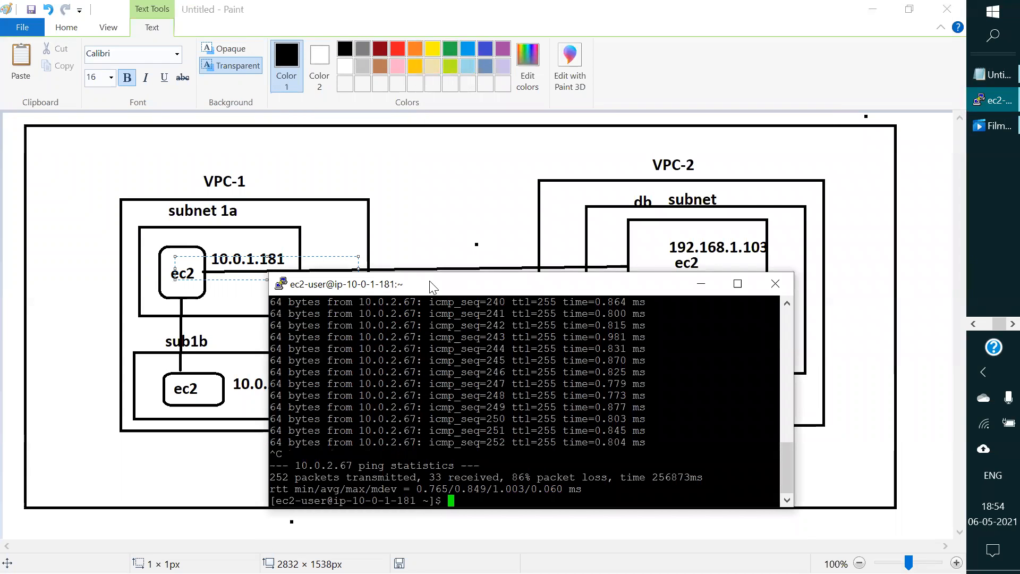
left_click_drag(430, 283, 427, 294)
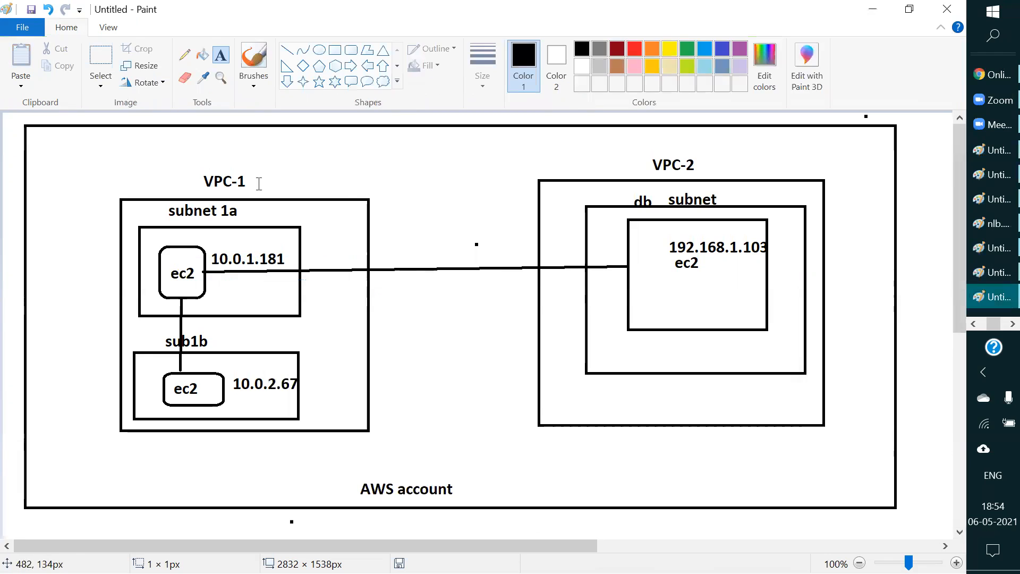
Step: Add the text 10.0.0.0/16 beside the VPC-1 heading in the Paint diagram
left_click(259, 183)
type("10")
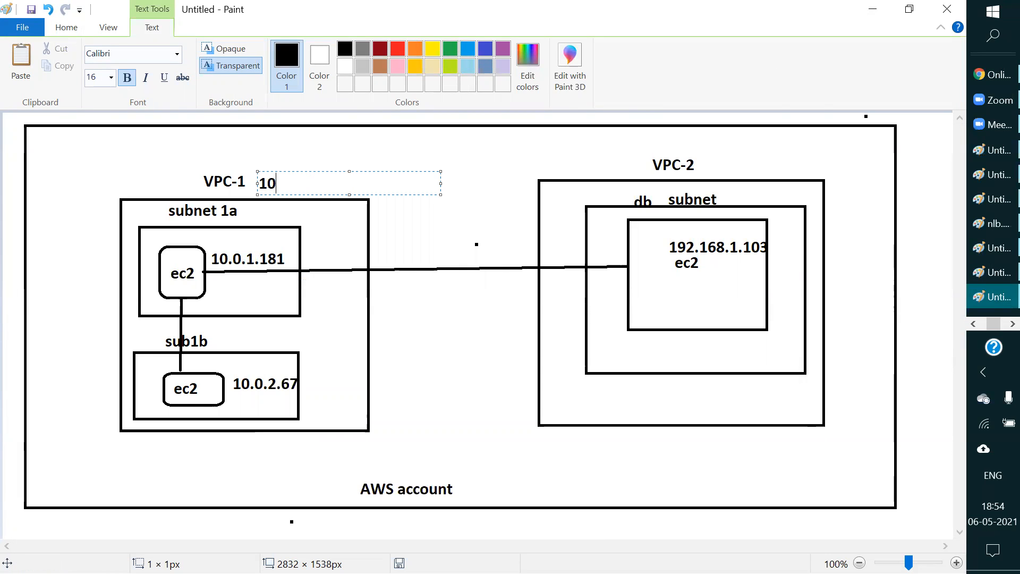
type(",o")
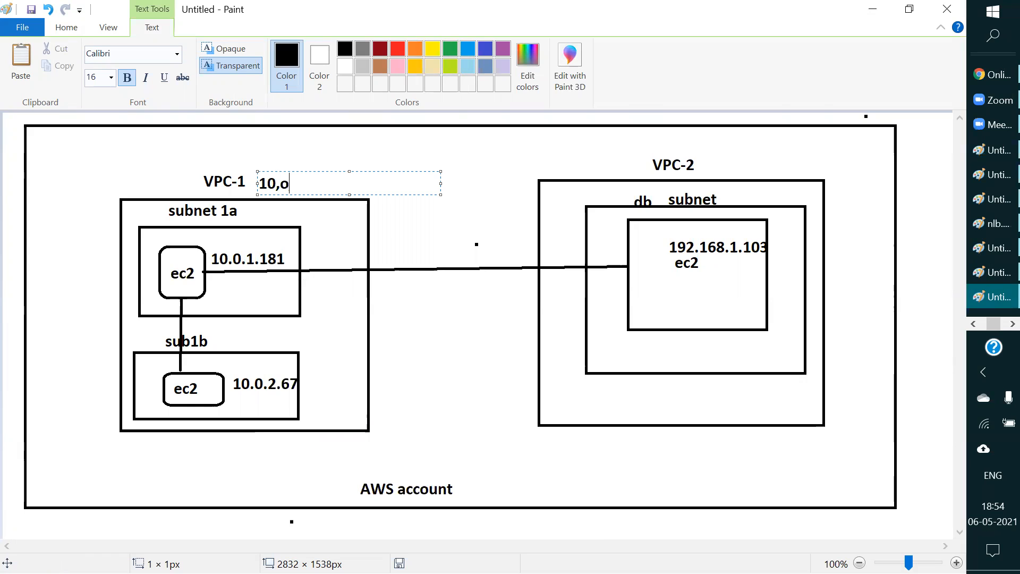
key("BackSpace")
type("0.0.0/16")
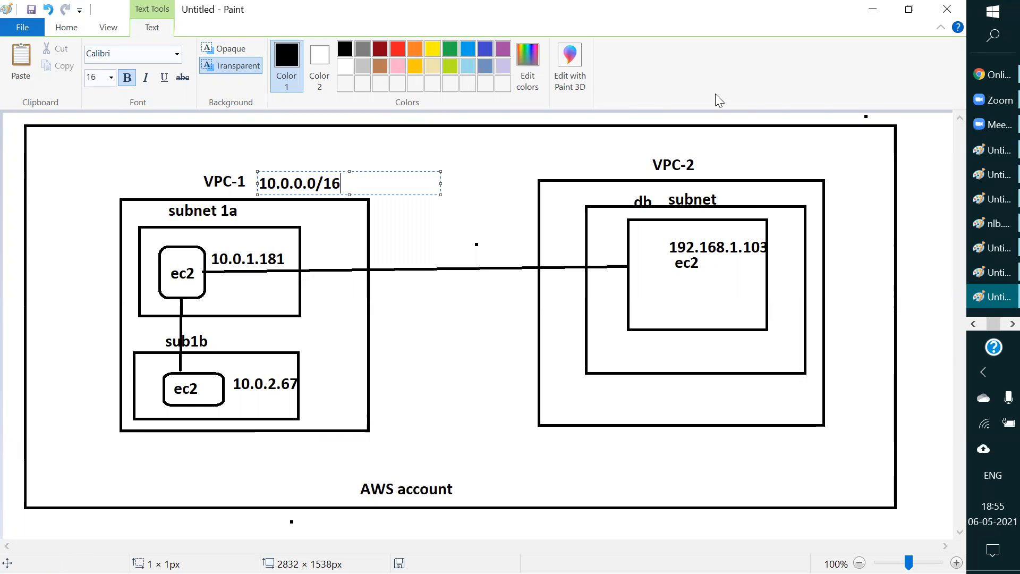
left_click(712, 162)
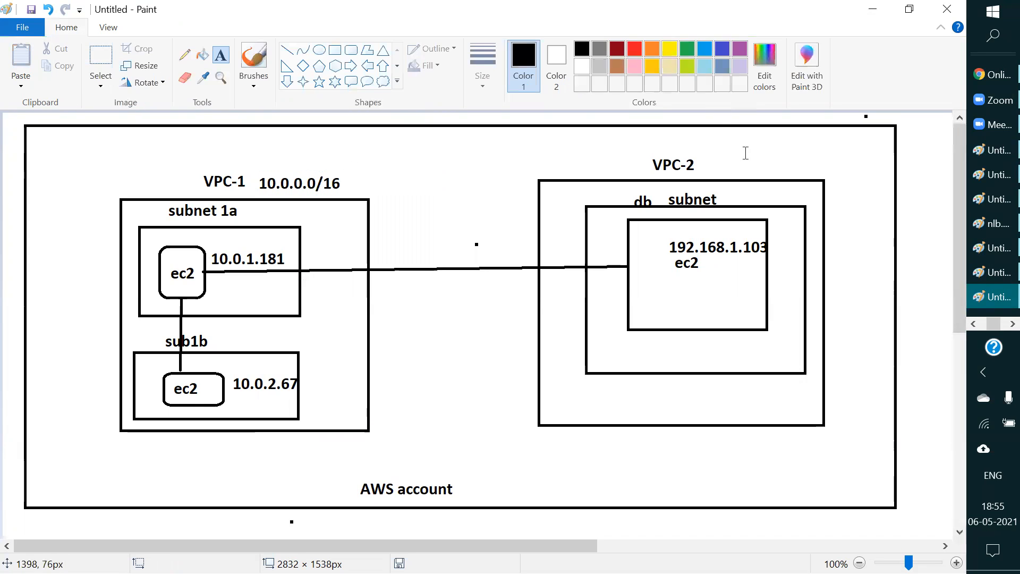
Step: Add the text 192.168.0.0/16 beside the VPC-2 heading in the diagram
left_click(710, 157)
type("192")
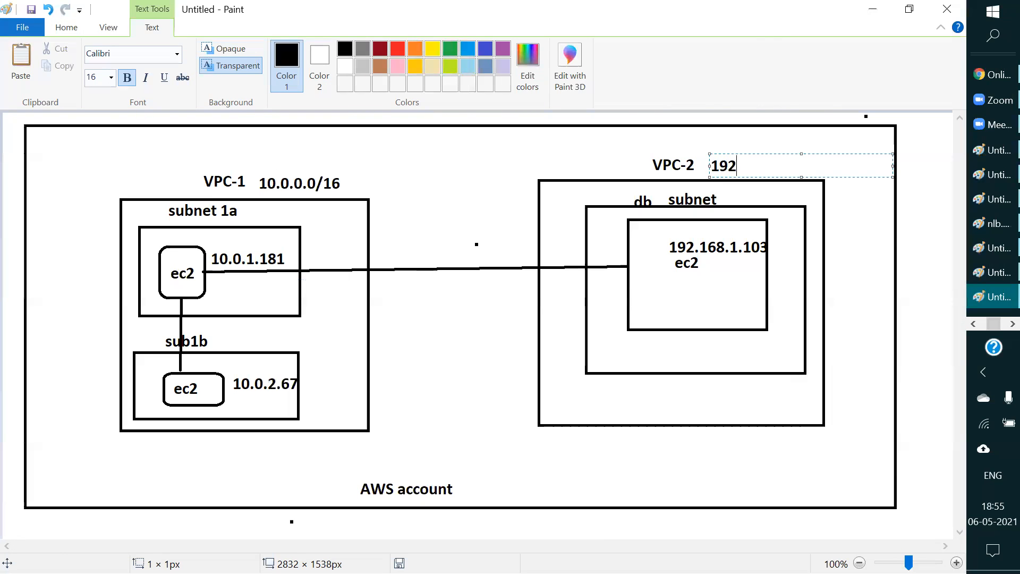
type(".168")
type("0")
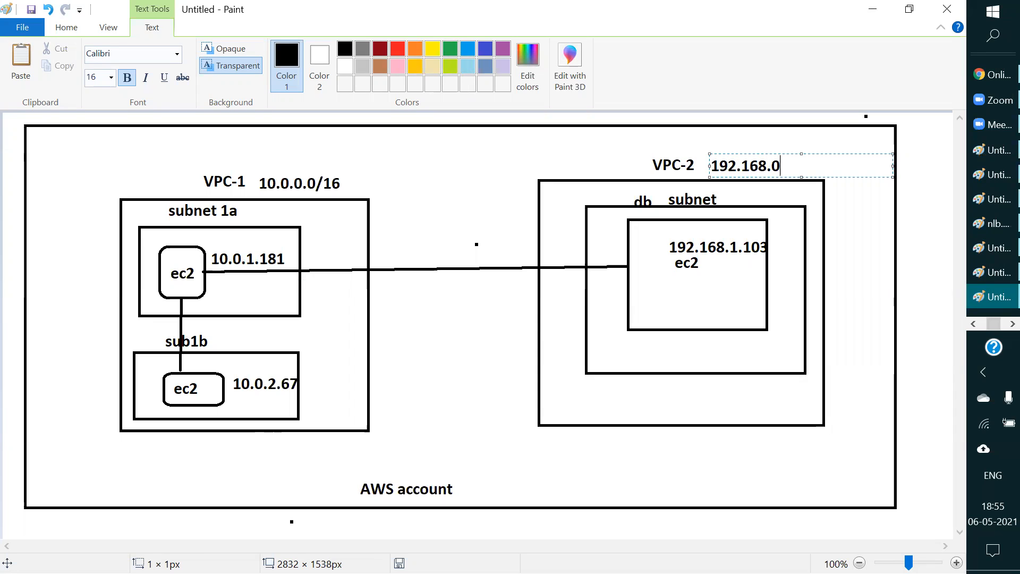
type(".0/16")
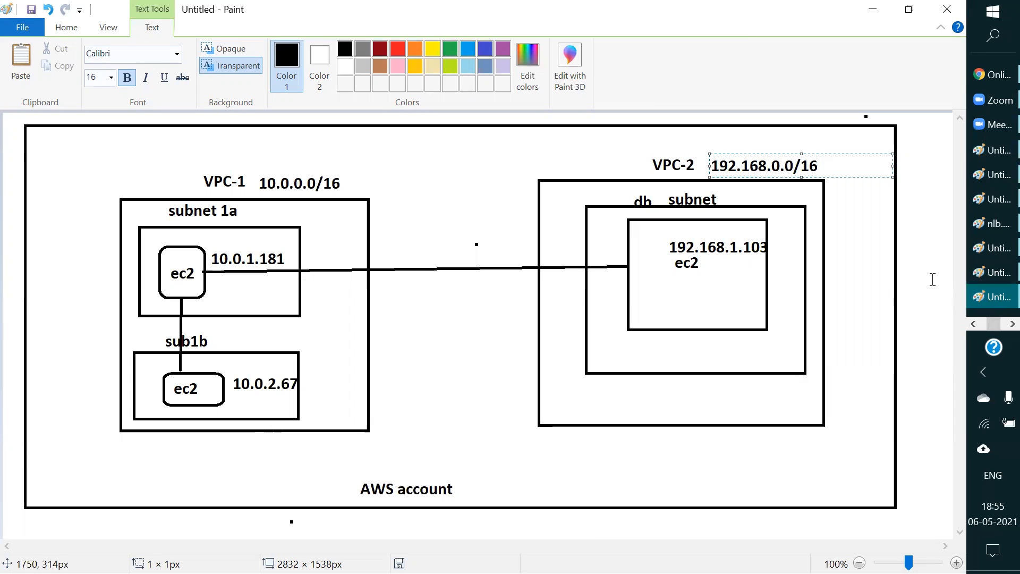
left_click(910, 277)
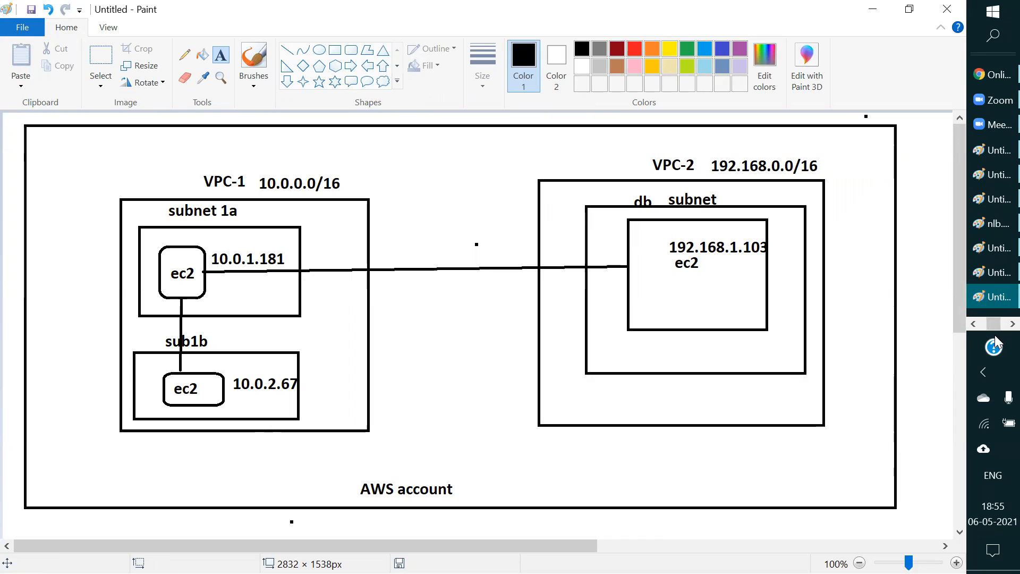
Step: Switch to the terminal of ip-10-0-1-181 and run ping 192.168.1.103 against the instance in VPC-2
left_click(1013, 324)
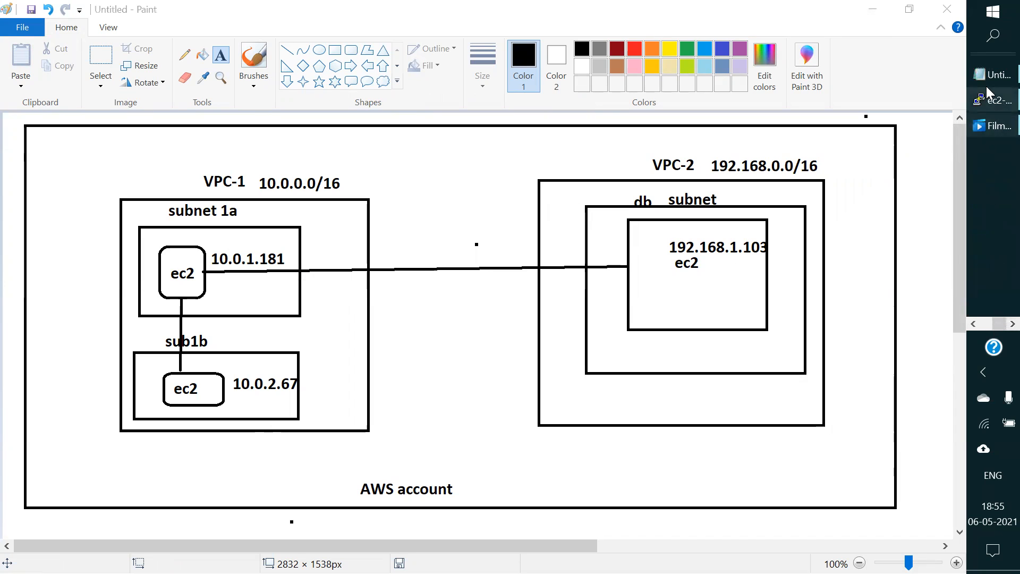
left_click(994, 100)
type("ping ")
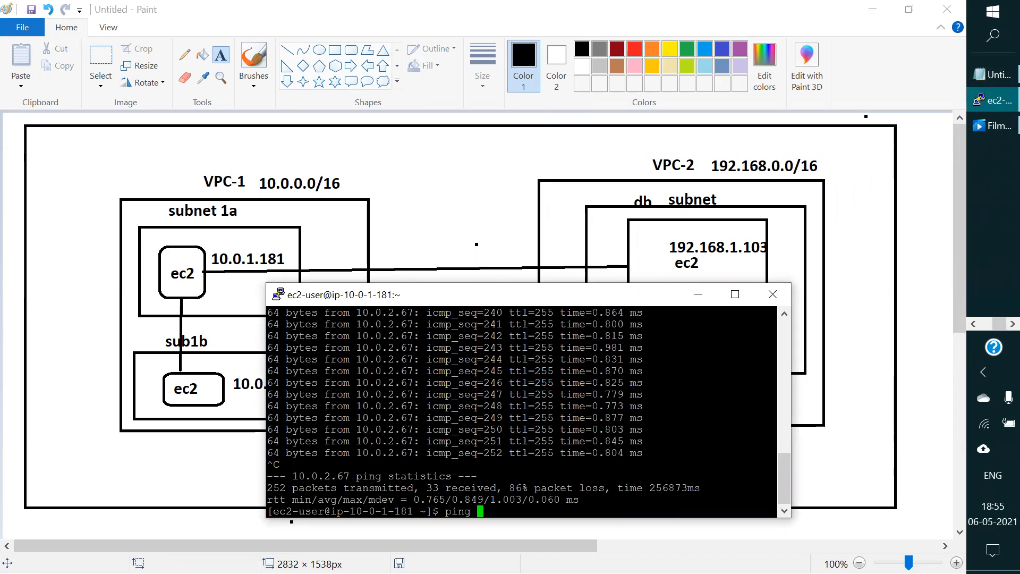
type("192.16")
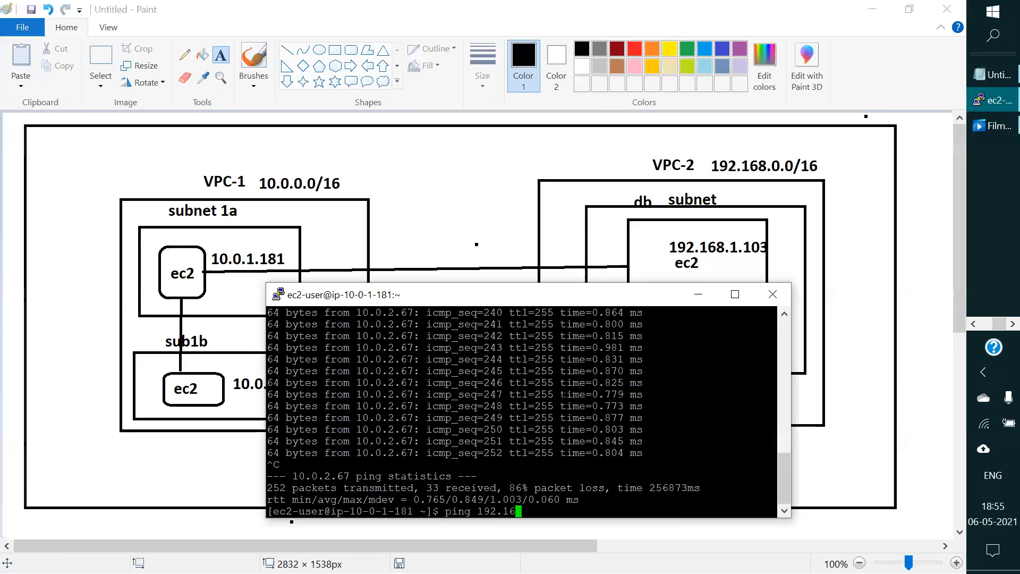
type("8.1.103")
key("Return")
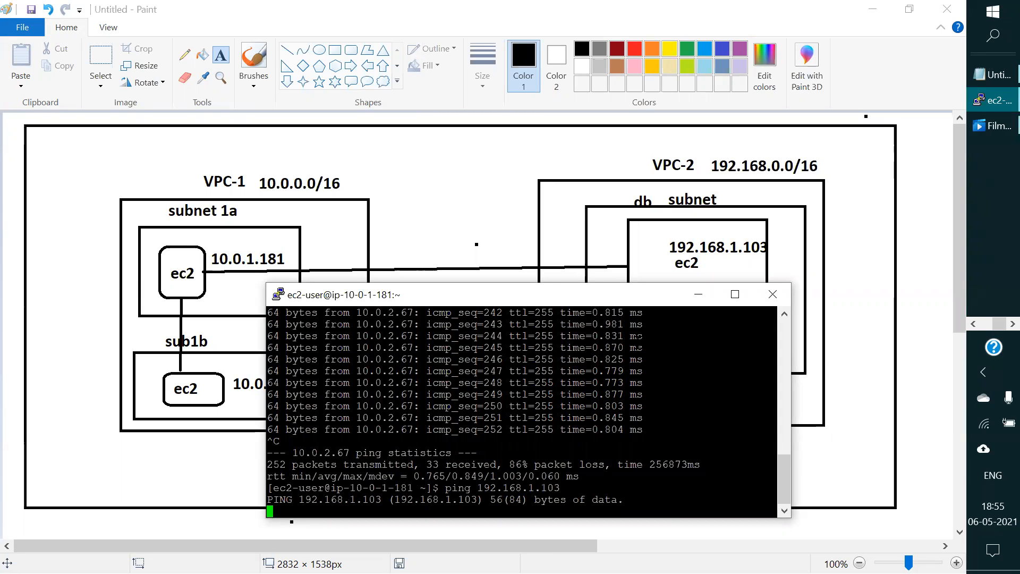
Step: Move the terminal aside to compare the two instances' addresses in the diagram with the ping, and minimize the terminal
left_click_drag(492, 302, 515, 373)
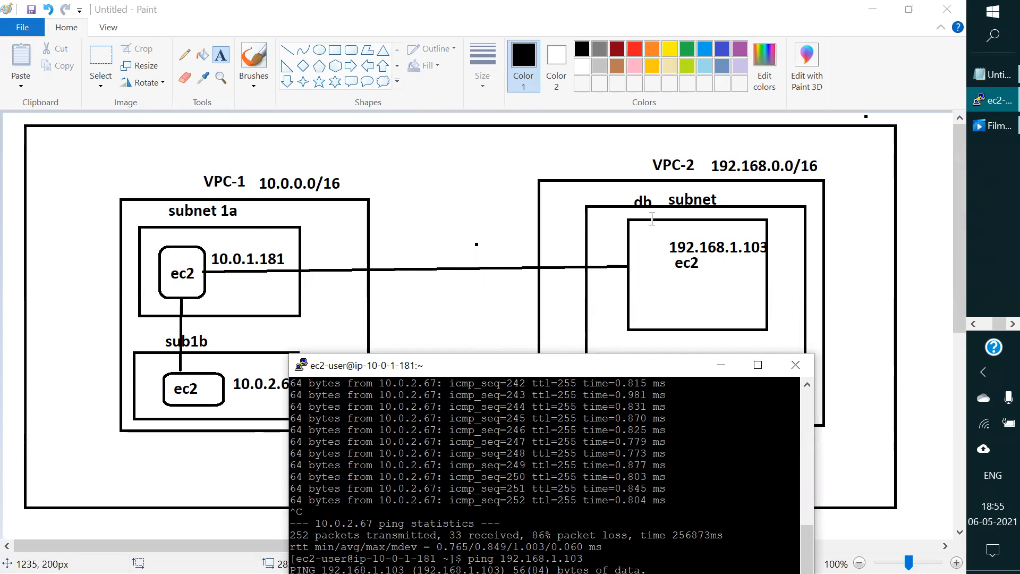
left_click_drag(523, 374, 690, 290)
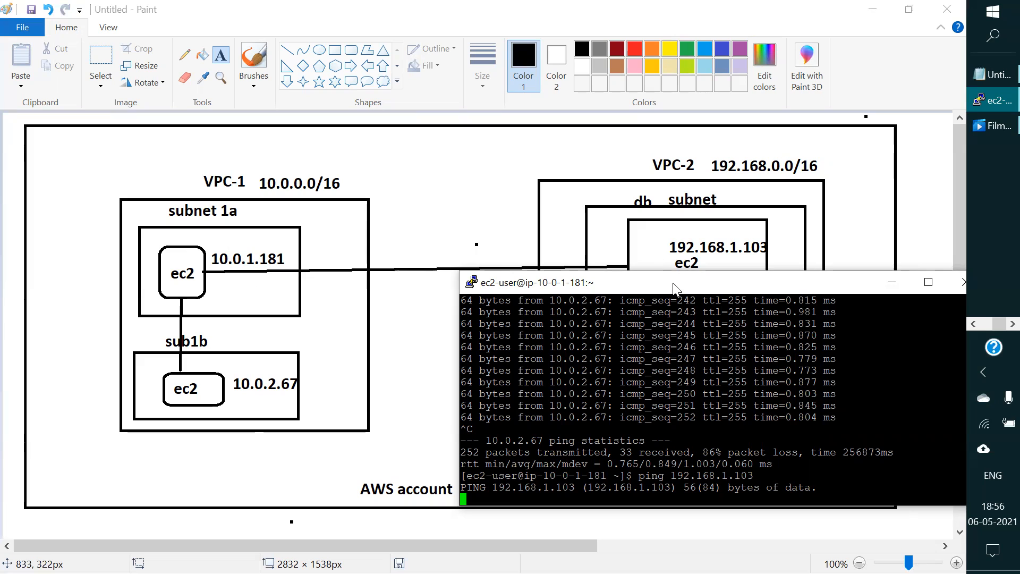
left_click_drag(674, 288, 567, 308)
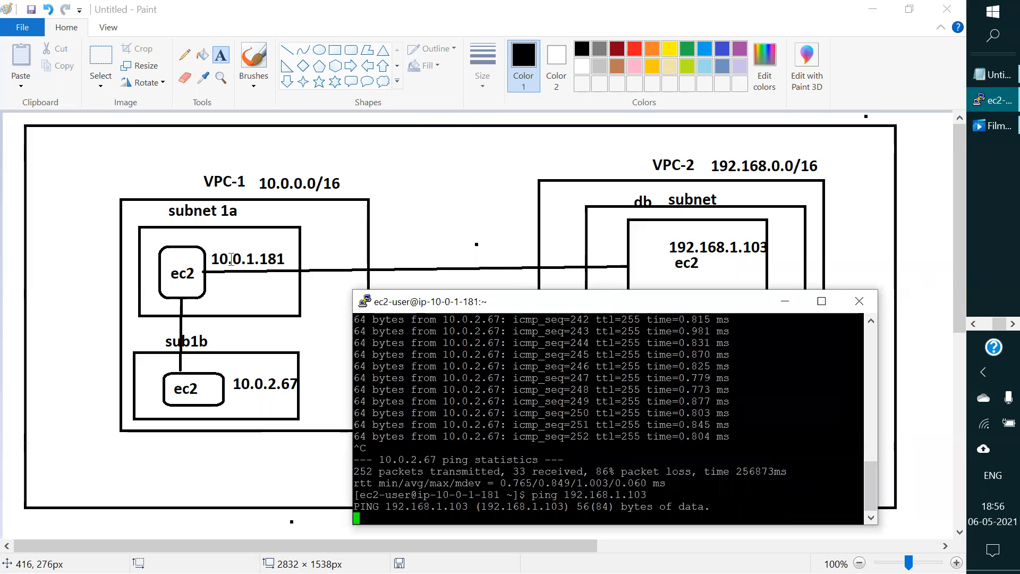
left_click(786, 304)
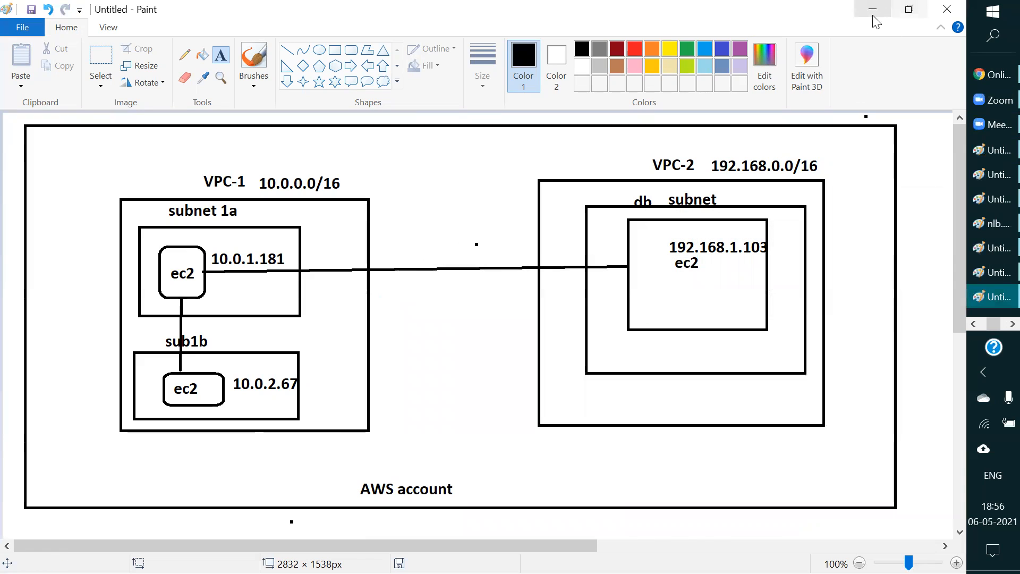
Step: Switch to the AWS console in Edge and display the Your VPCs list in the VPC Management Console
left_click(975, 324)
left_click(978, 324)
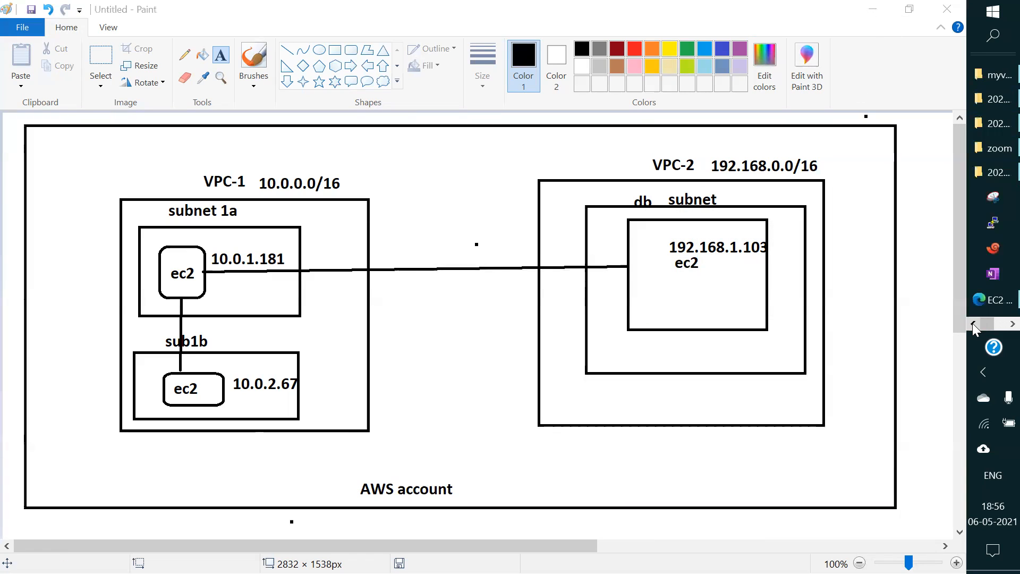
left_click(992, 299)
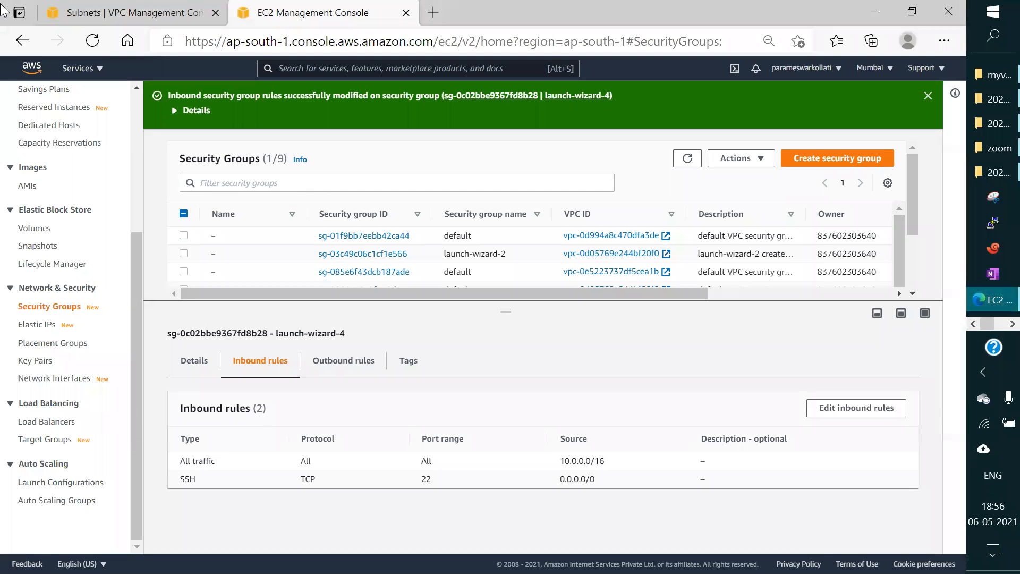
left_click(112, 7)
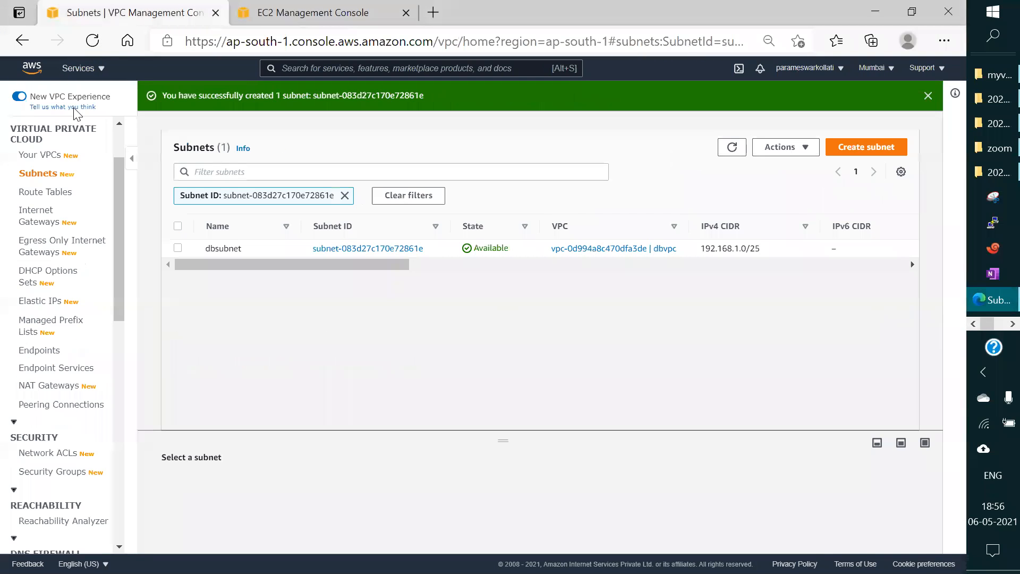
left_click(47, 158)
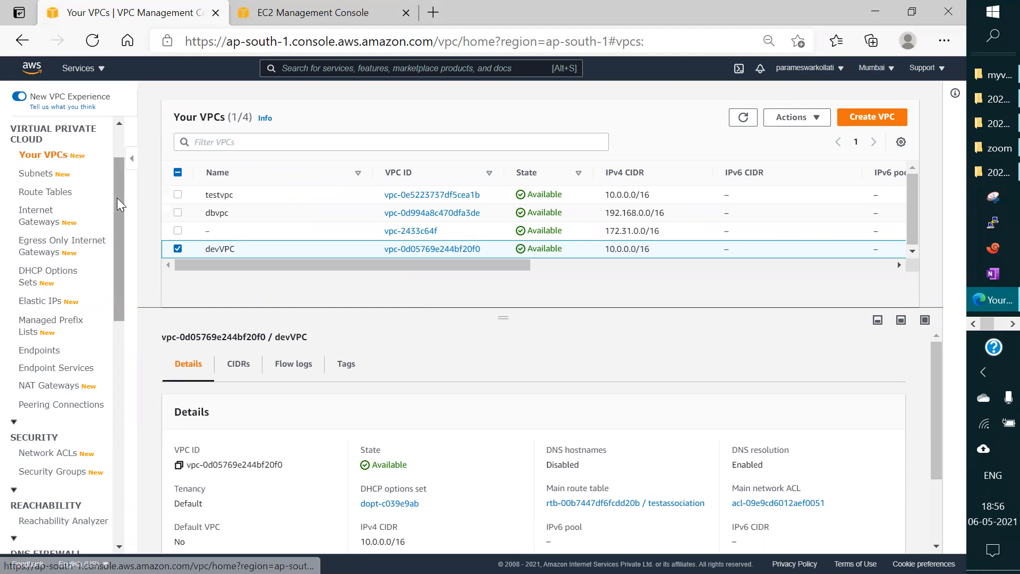
Step: Go to the VPC Peering Connections page and start creating a new peering connection
left_click_drag(117, 198, 115, 212)
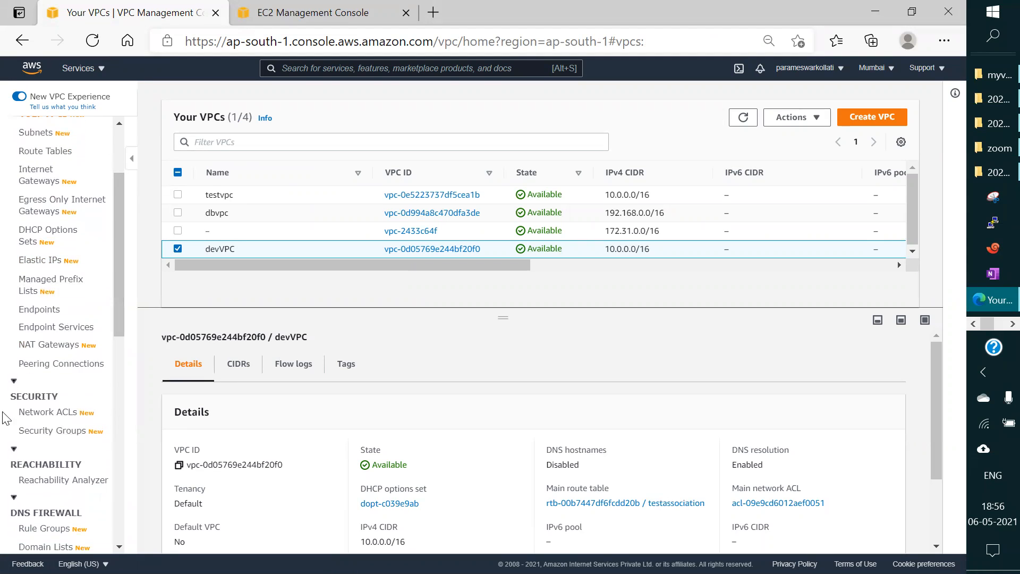
left_click(64, 368)
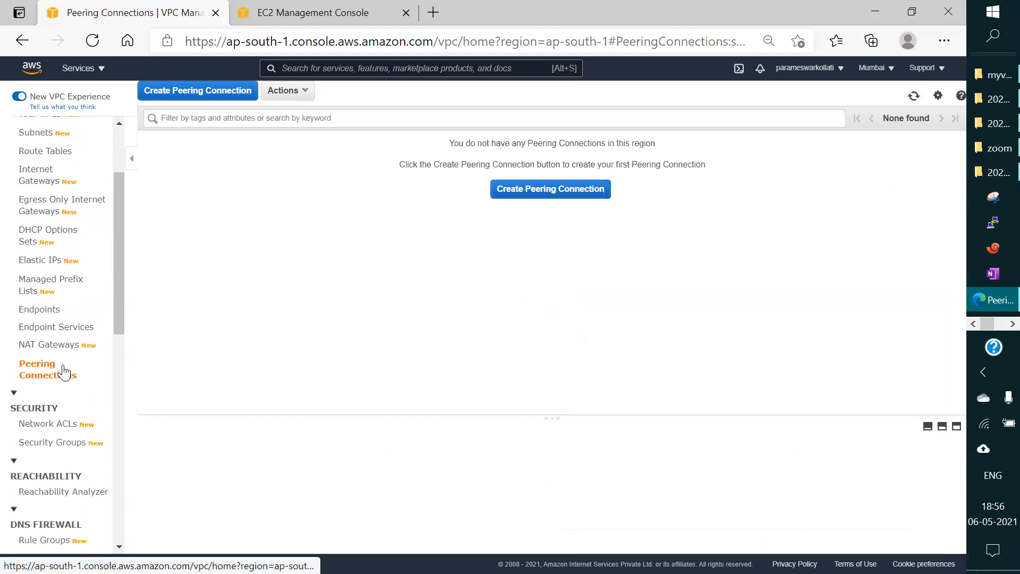
left_click(558, 191)
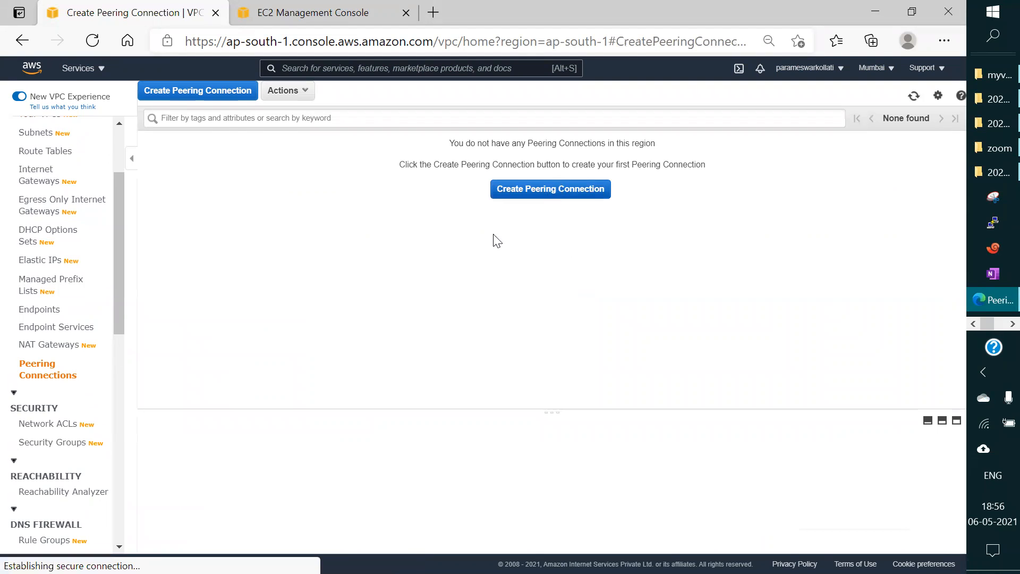
scroll(300, 271, "down", 1)
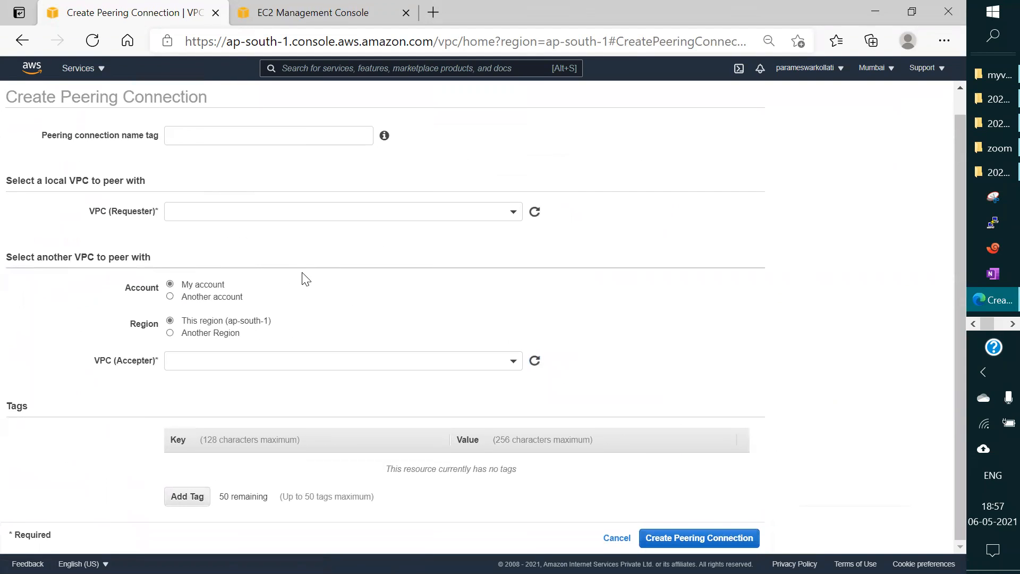
scroll(243, 199, "up", 1)
Step: Set the peering connection name tag to appTOdb
left_click(197, 157)
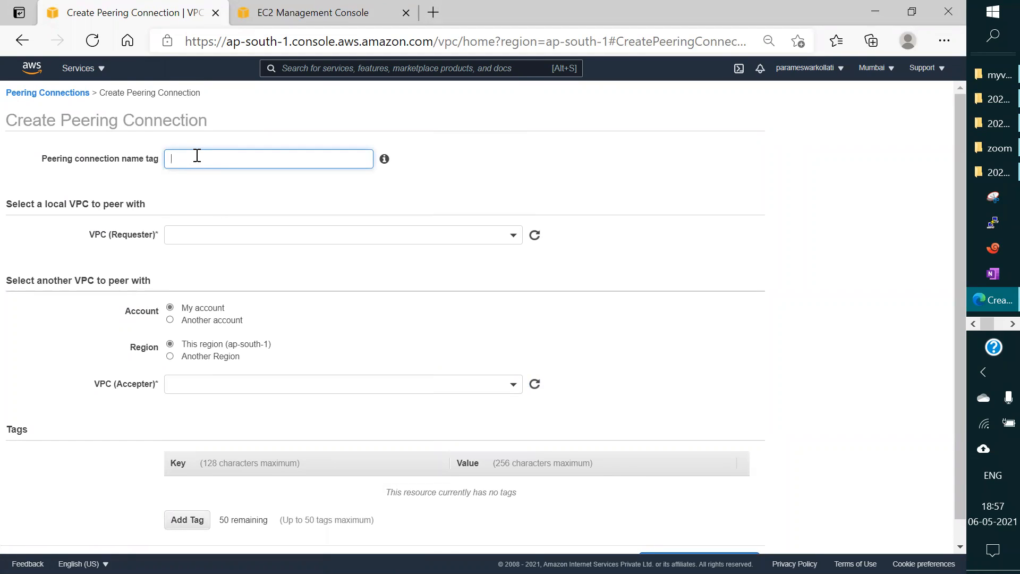
type("app")
type("-d")
type("b")
key("Left")
key("Left")
key("BackSpace")
type("TO")
Step: Display the list of VPCs that can be chosen as the requester
left_click(287, 235)
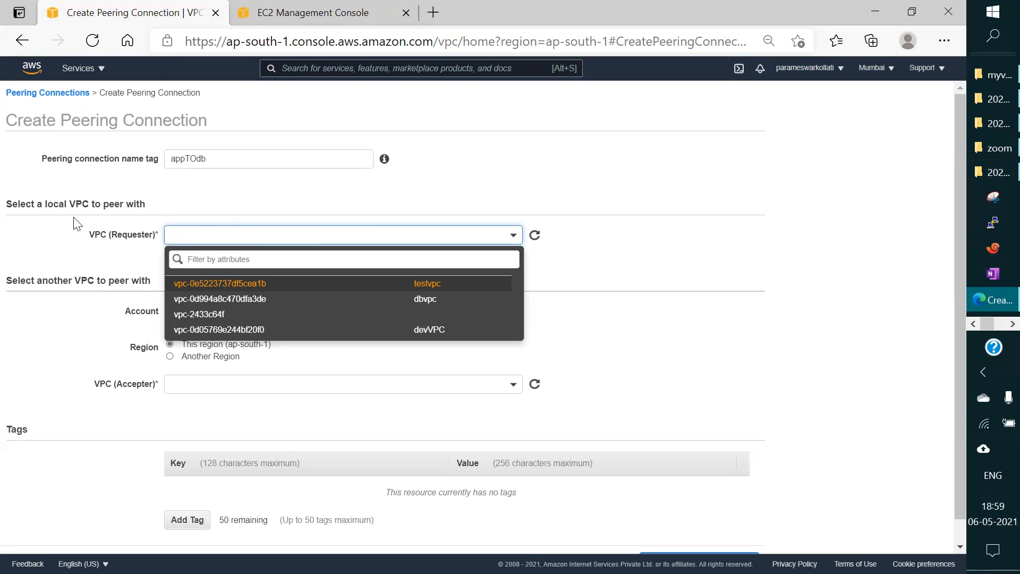
left_click(53, 245)
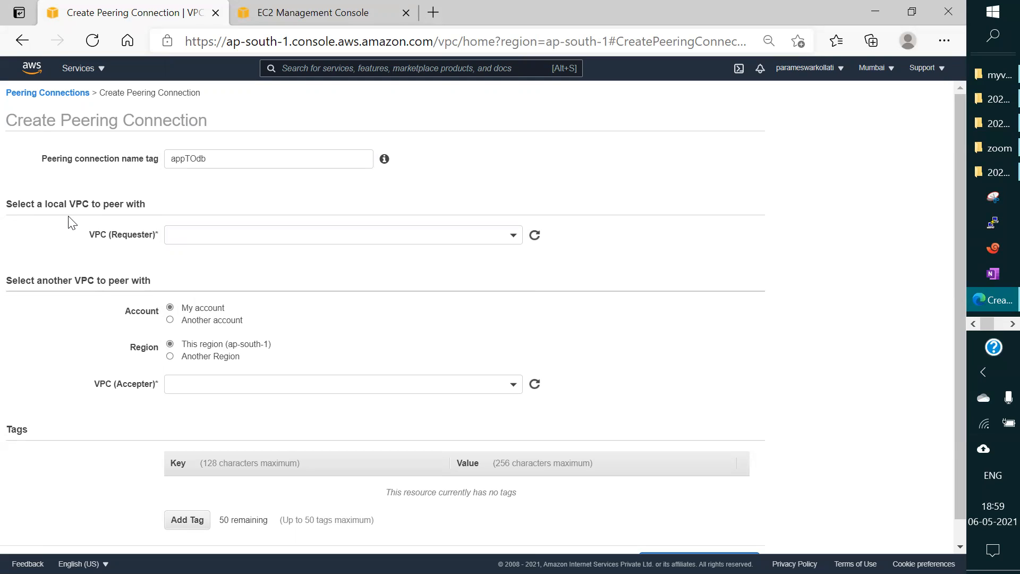
left_click(253, 237)
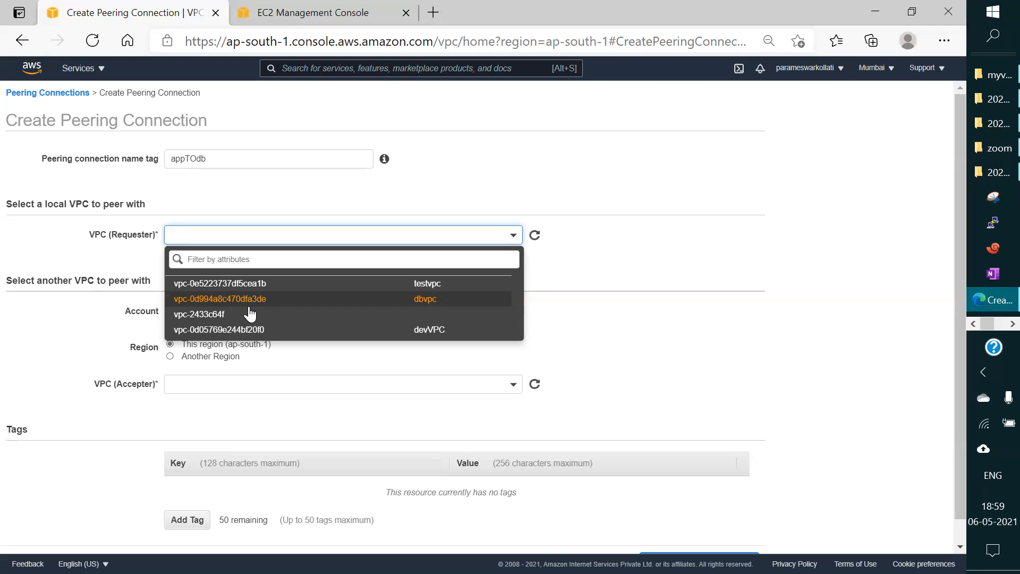
Step: Switch to the Paint diagram and draw a right arrow about 617 × 40 px from subnet 1a to the ec2 box in VPC-2
left_click(999, 323)
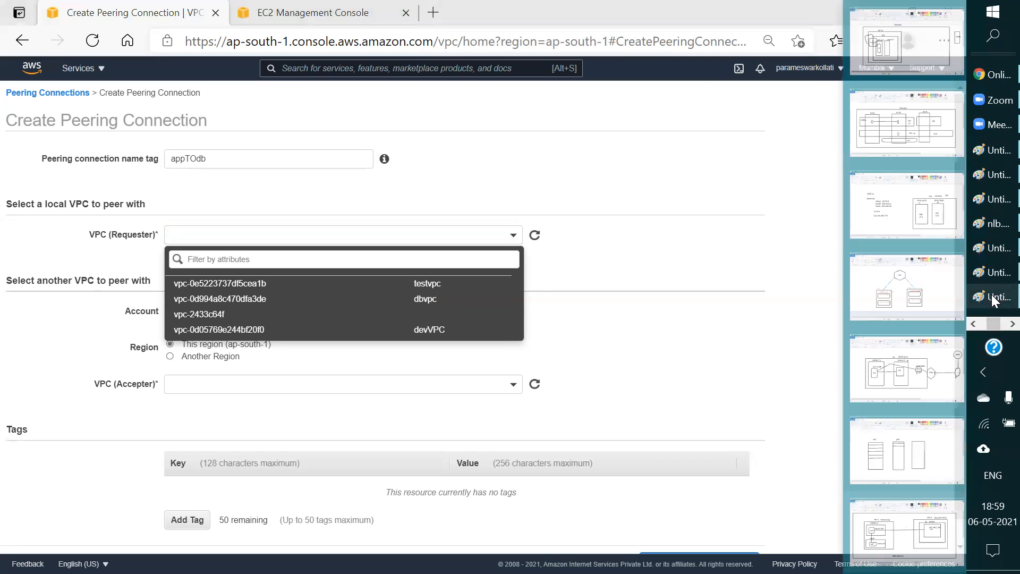
left_click(993, 298)
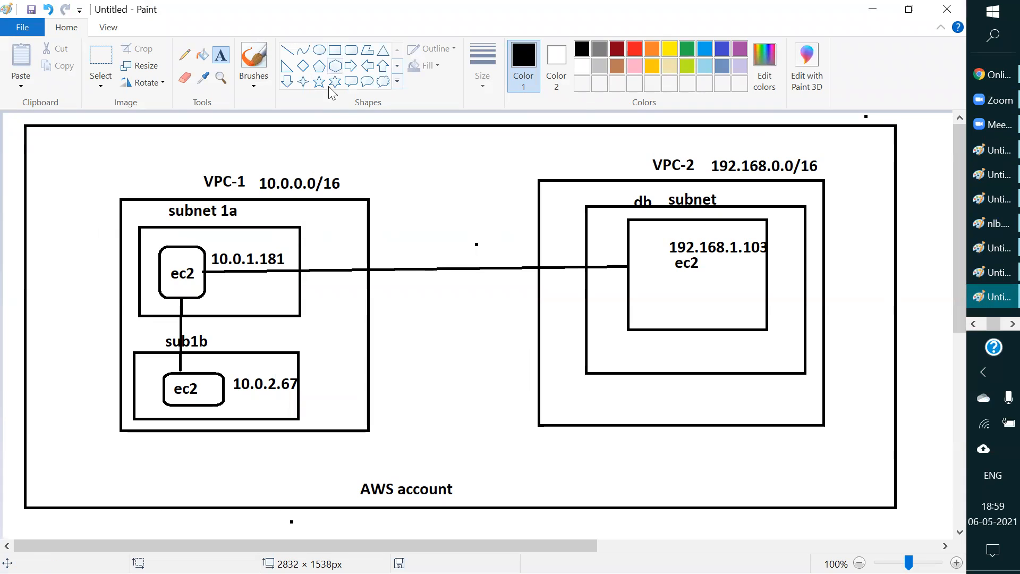
left_click(350, 66)
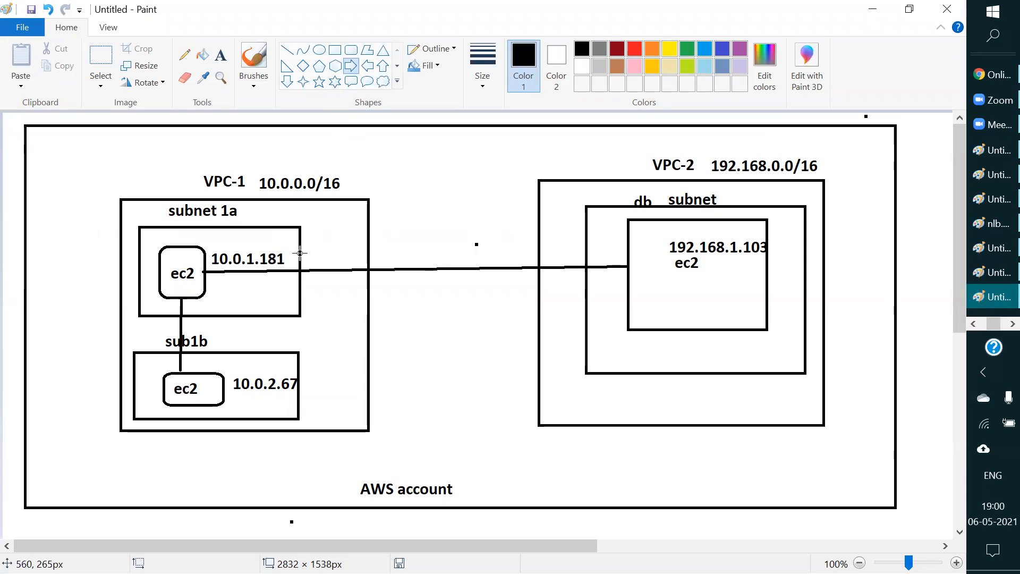
left_click_drag(300, 253, 628, 233)
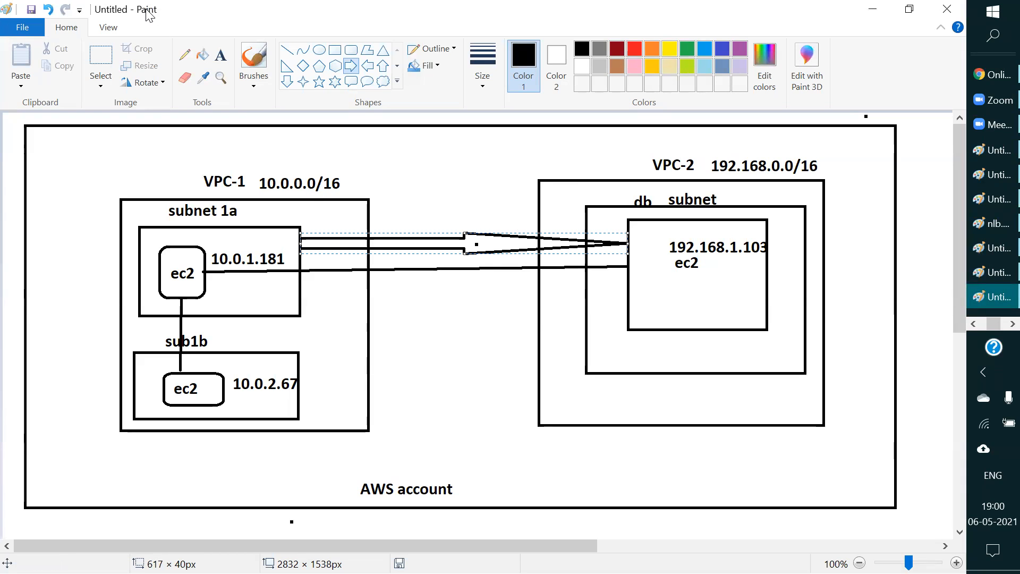
Step: Add the text "vcp peering" above the arrow between the two VPCs and return to the AWS console
left_click(221, 62)
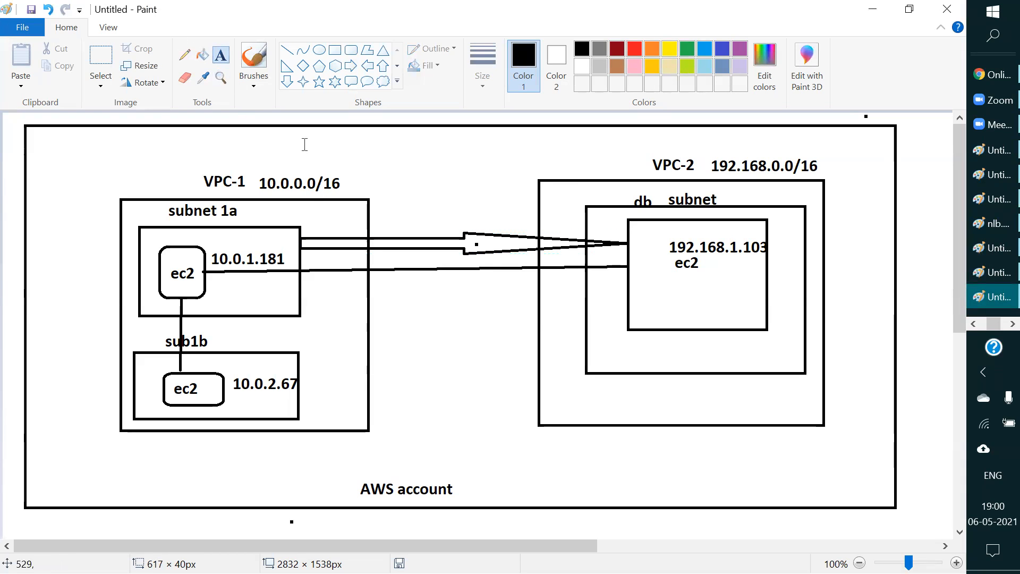
left_click(394, 219)
type("vcp")
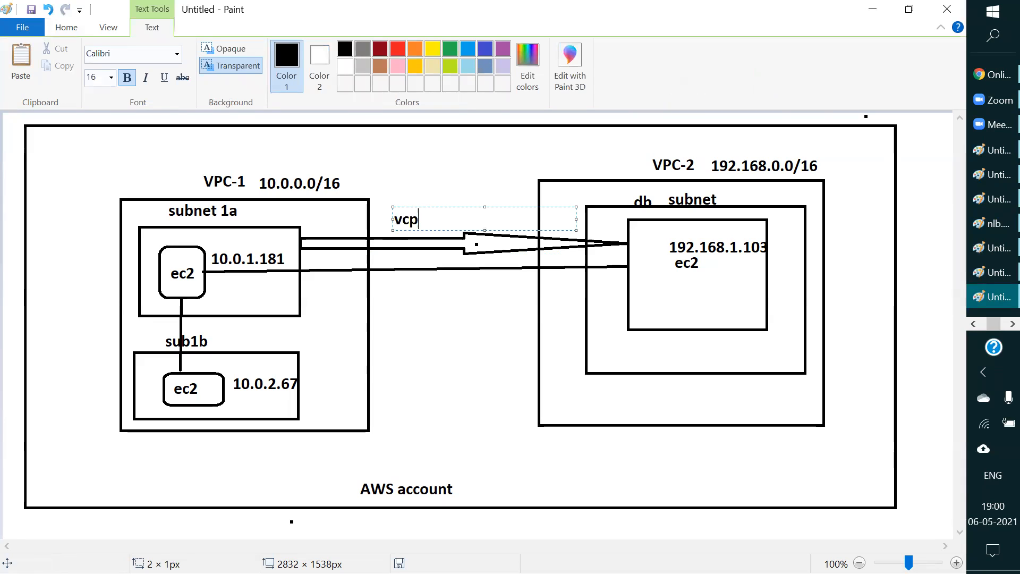
type(" peering")
left_click(458, 169)
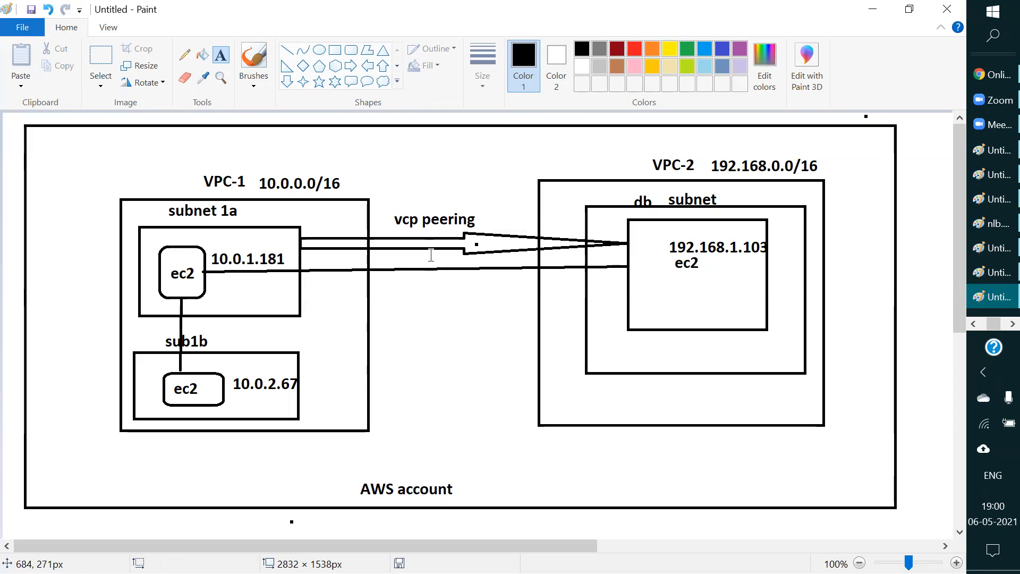
left_click(867, 12)
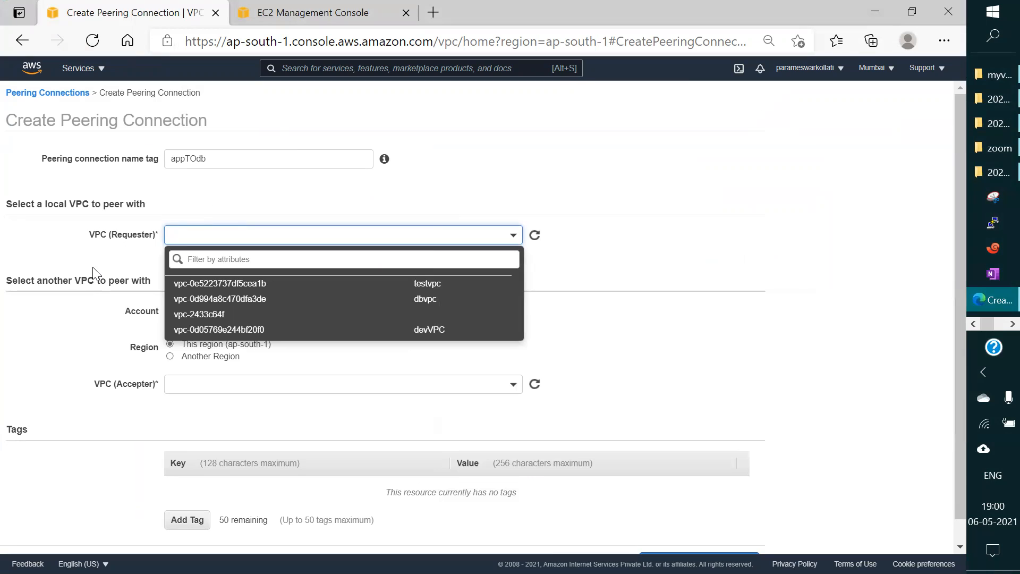
Step: Select dbvpc as the VPC (Requester) for the peering connection and review its CIDR
left_click(266, 303)
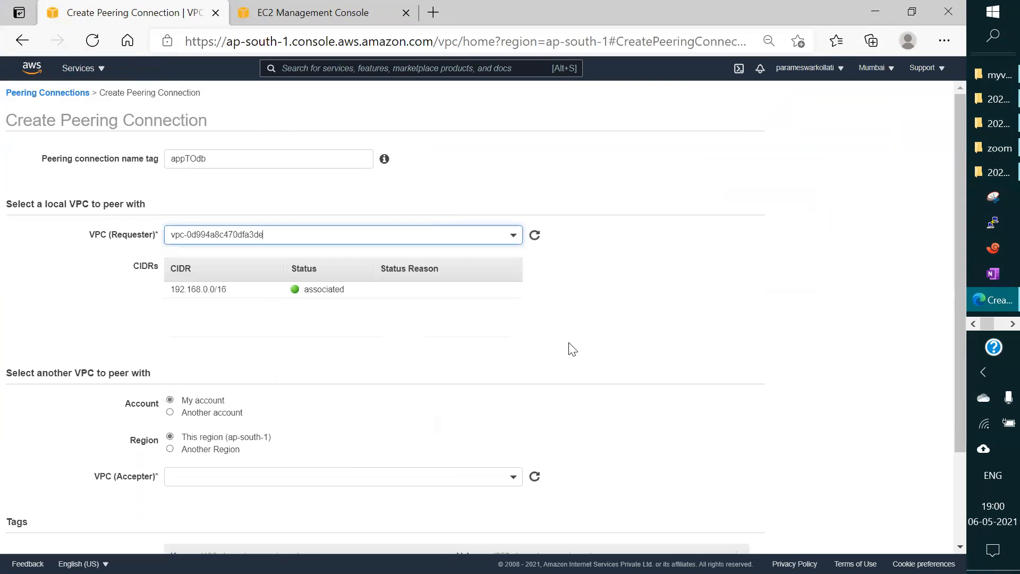
scroll(532, 334, "down", 1)
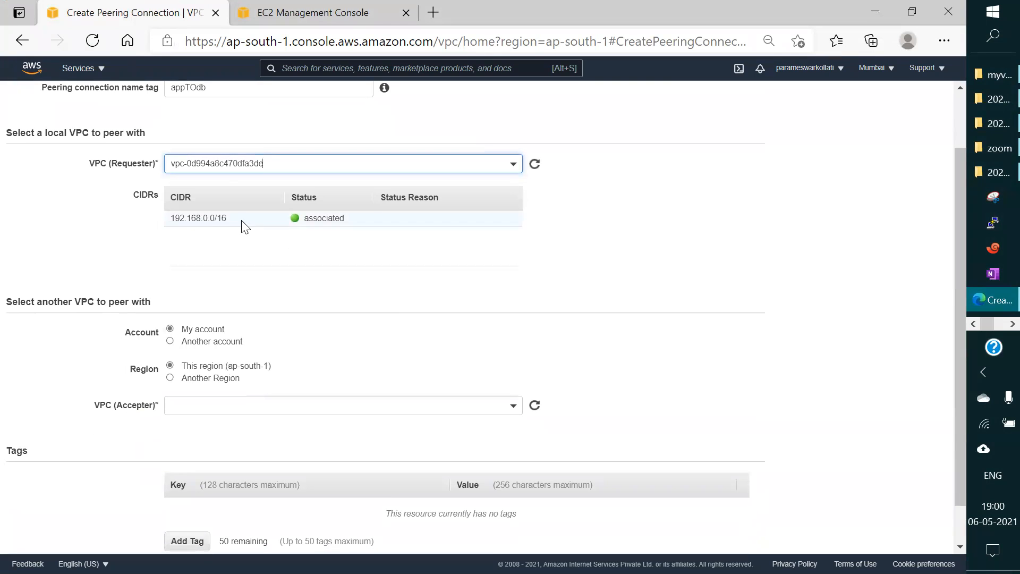
Step: Add a tag to the peering connection with the key NAME and the value app-db-peer
scroll(413, 285, "down", 1)
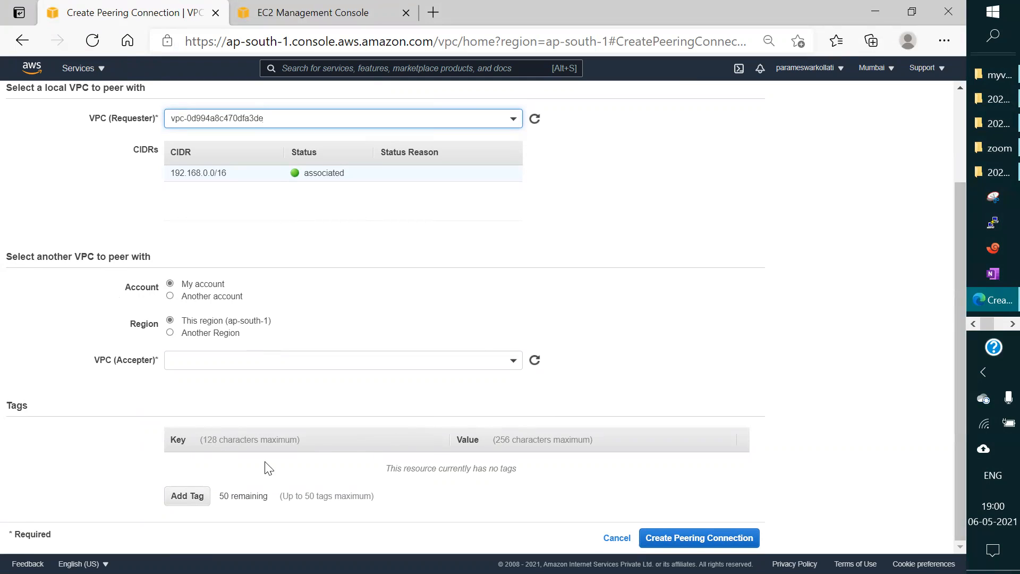
left_click(195, 505)
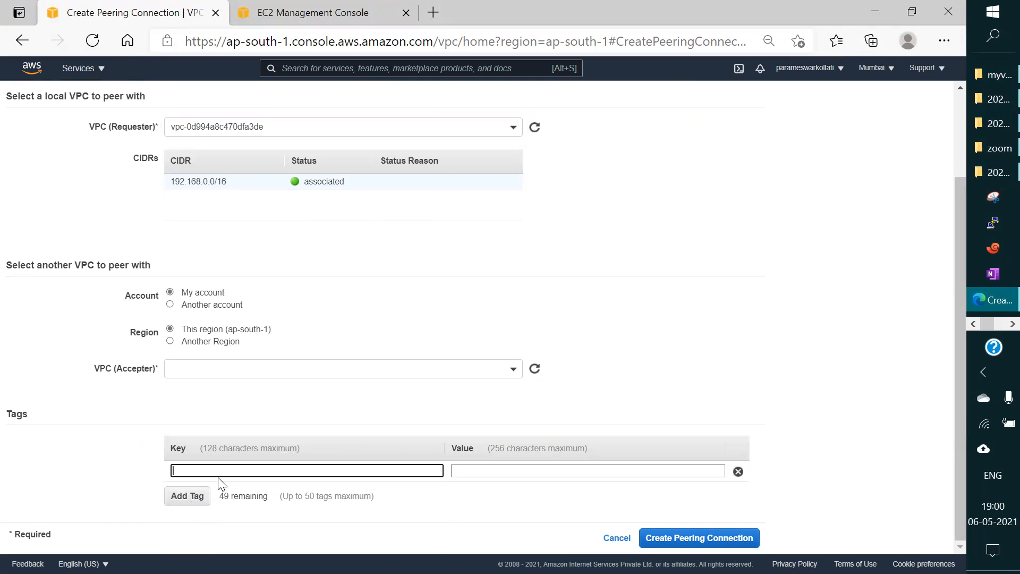
type("NAME")
left_click(525, 468)
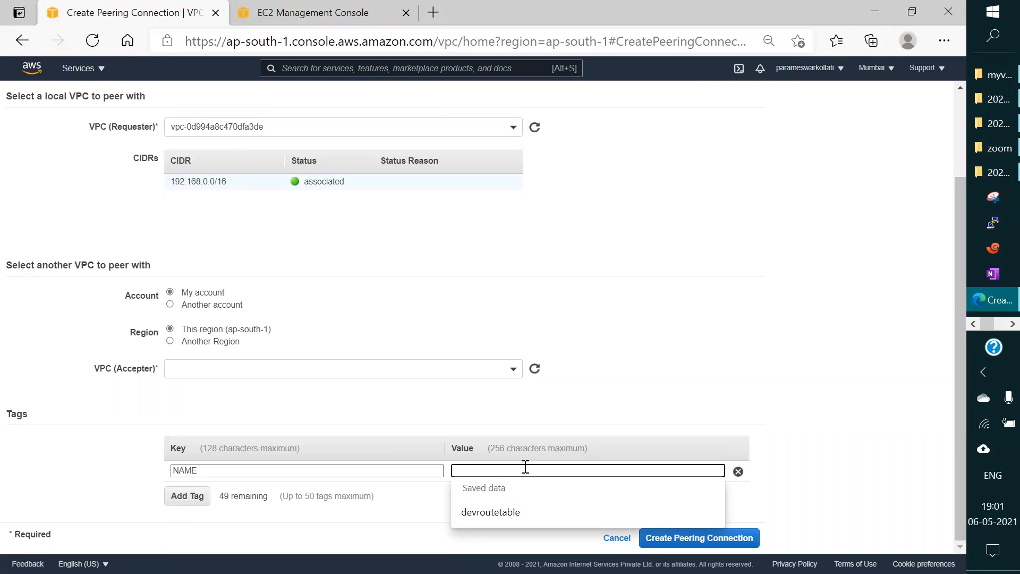
type("app")
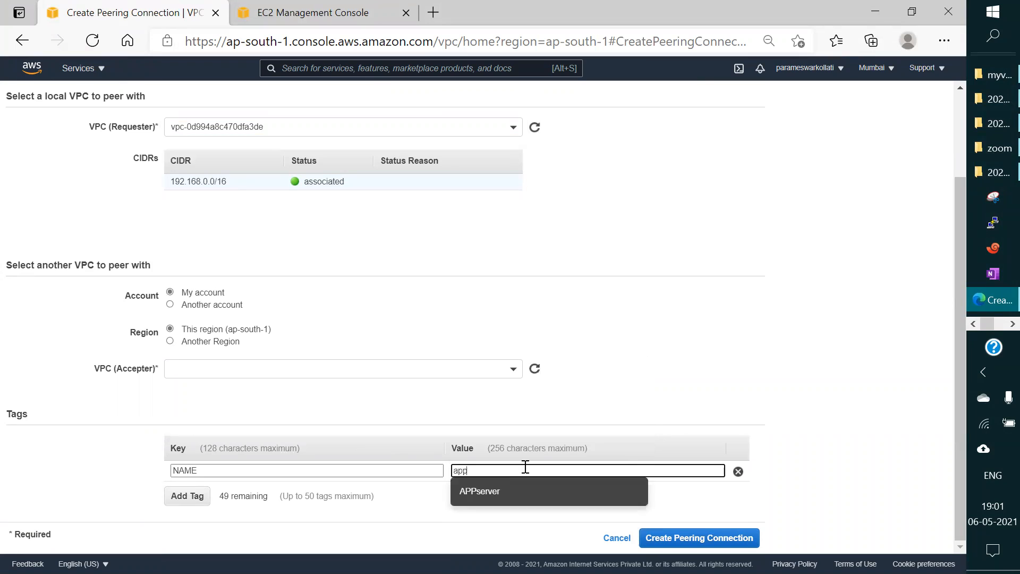
type("-db")
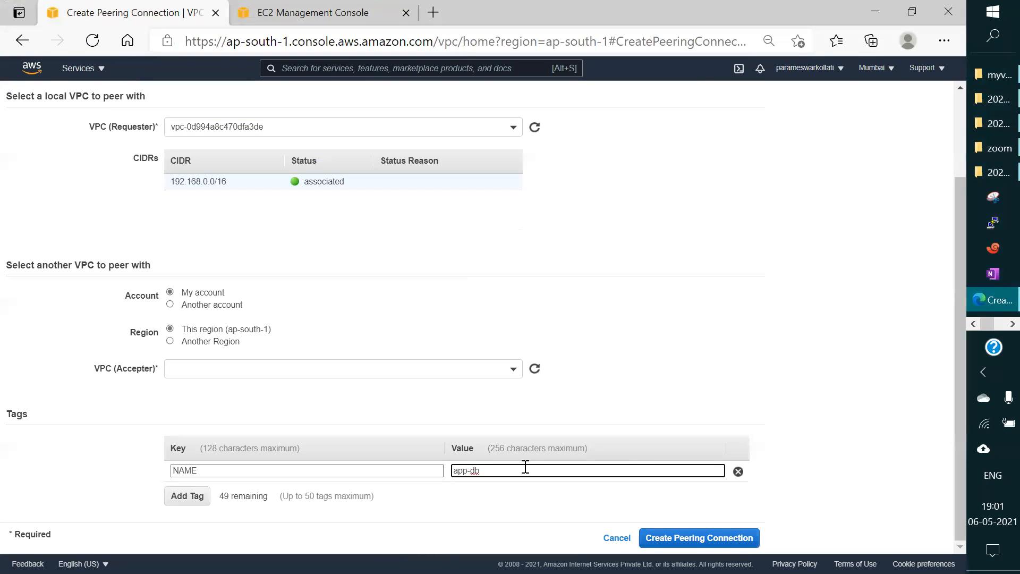
type("-peer")
Step: Try to create the peering connection without an accepter, and look through the list of VPCs for the accepter
left_click(726, 538)
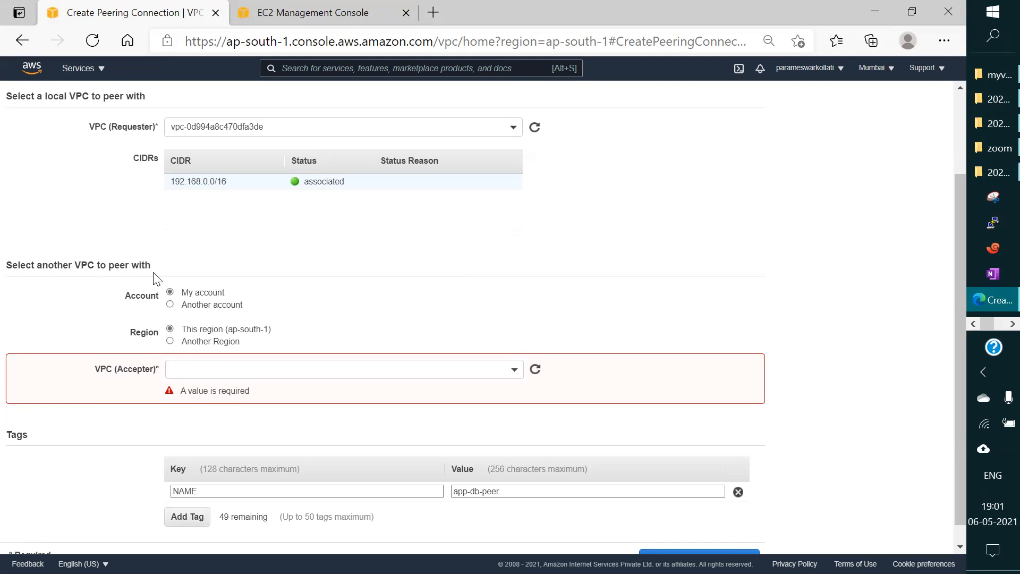
left_click(514, 372)
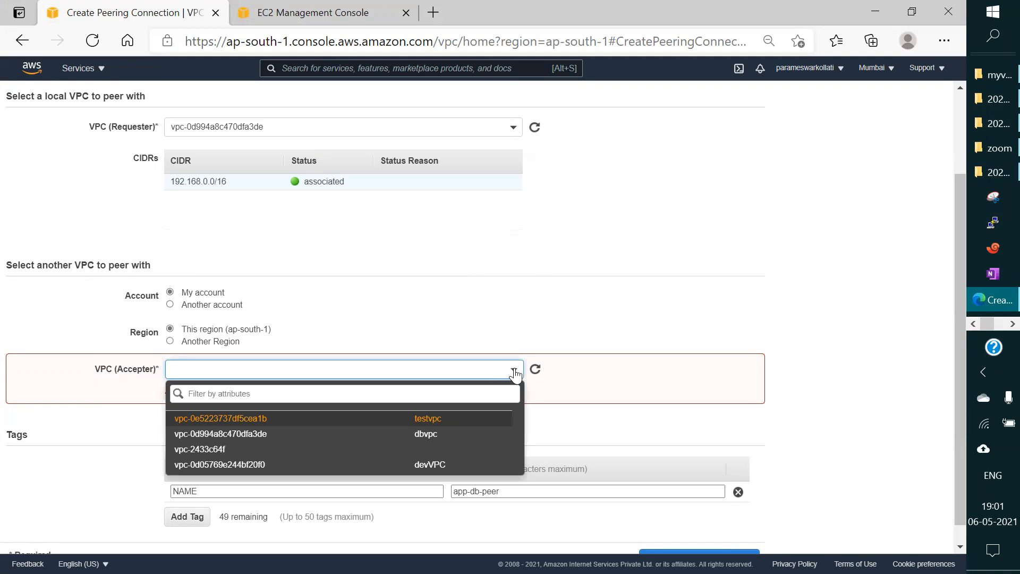
scroll(674, 261, "up", 2)
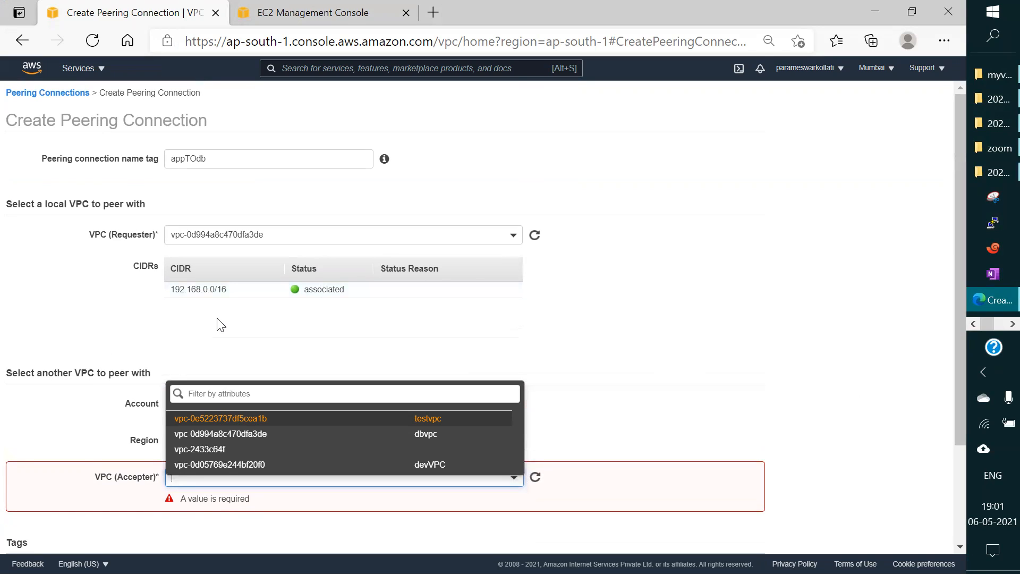
left_click(412, 335)
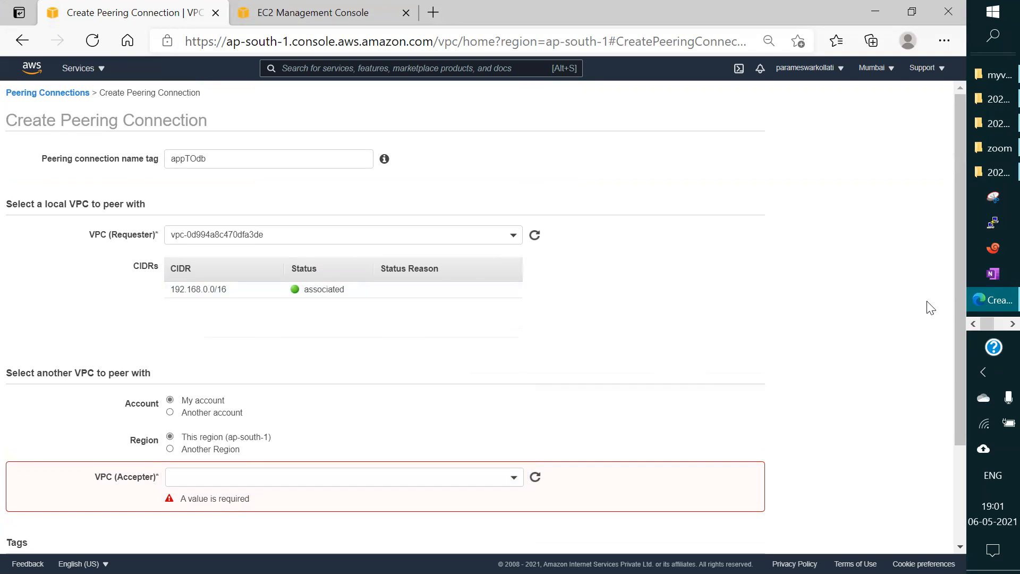
Step: Switch to the Paint diagram to check the direction of the peering between the VPCs, and return to the AWS console
left_click(996, 325)
left_click(993, 296)
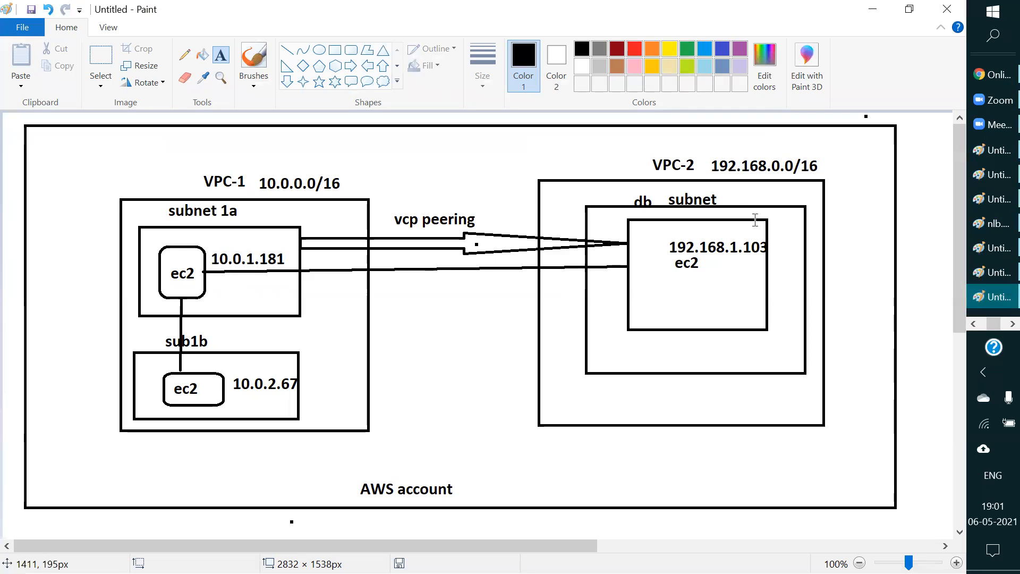
left_click(872, 9)
Step: Change the VPC (Requester) of the peering connection to devVPC, vpc-0d05769e244bf20f0
scroll(373, 248, "down", 3)
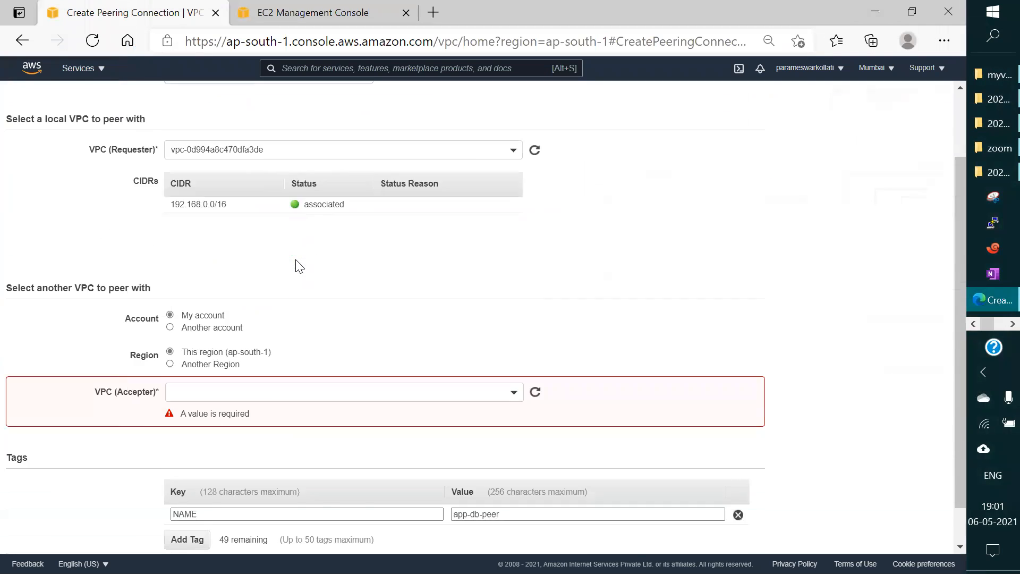
left_click(332, 106)
left_click(333, 106)
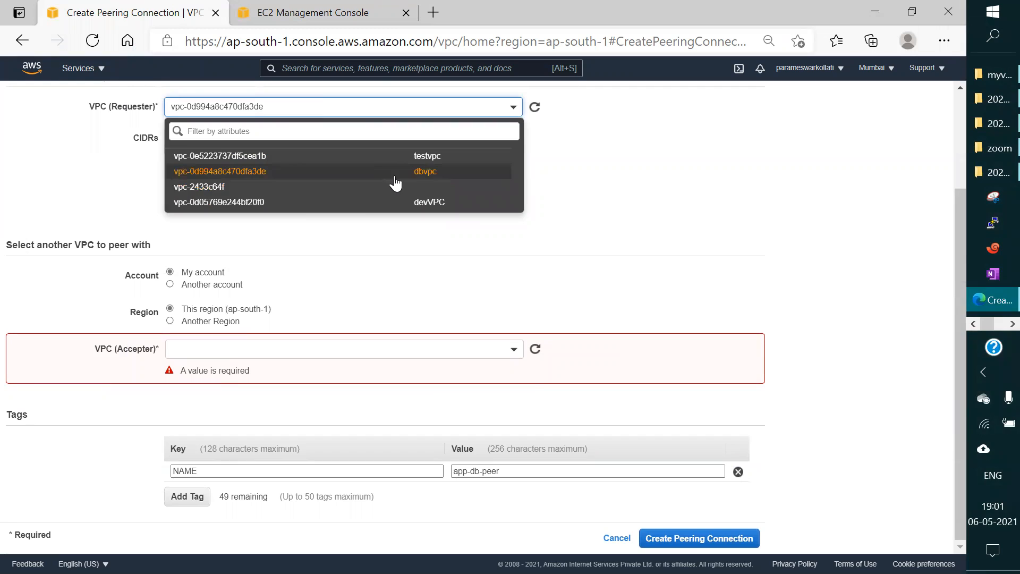
left_click(353, 205)
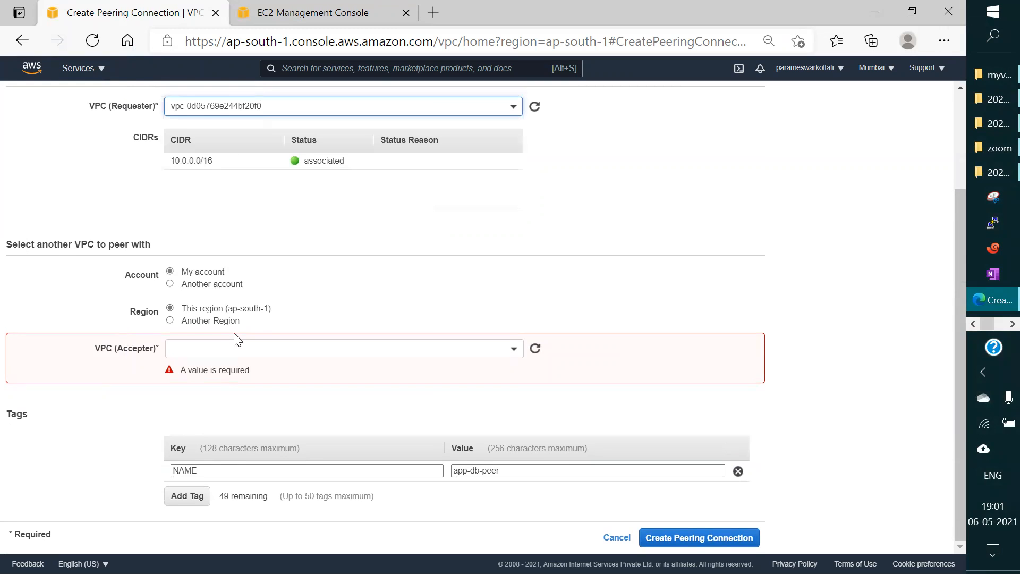
Step: Select dbvpc, vpc-0d994a8c470dfa3de, as the VPC (Accepter) and review the requester and accepter settings
left_click(221, 350)
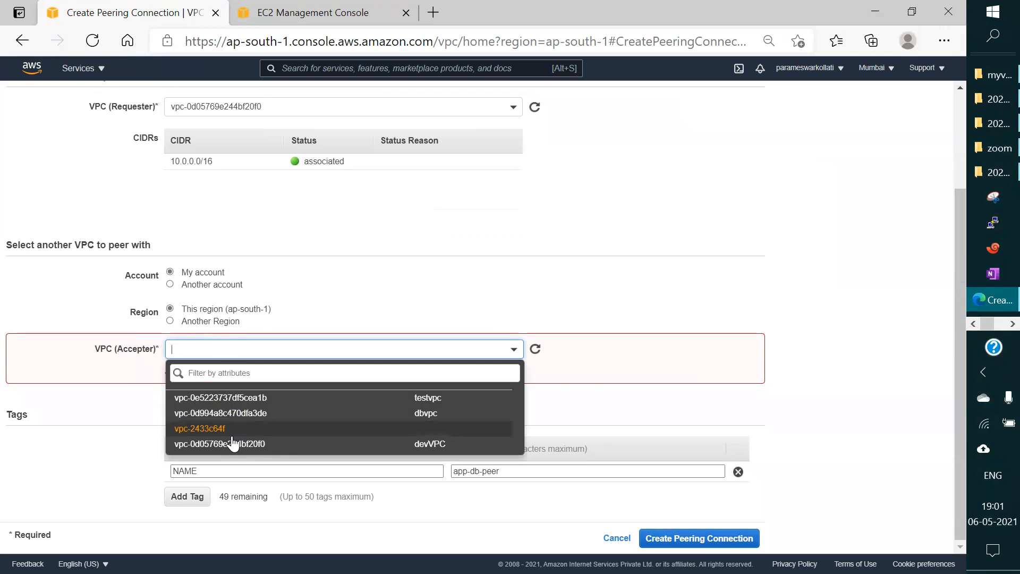
left_click(355, 420)
scroll(683, 329, "down", 1)
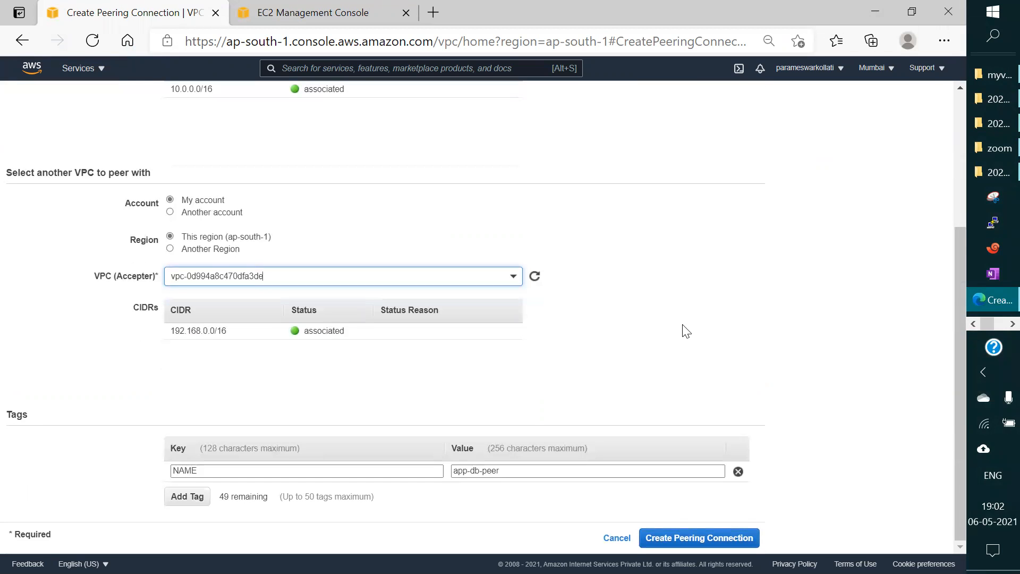
scroll(686, 331, "up", 4)
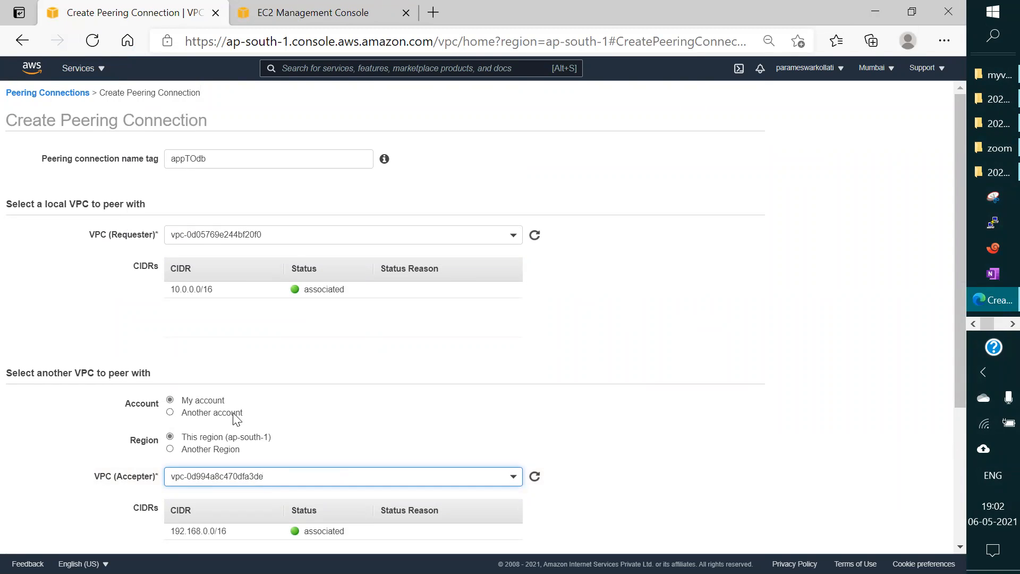
scroll(583, 372, "down", 1)
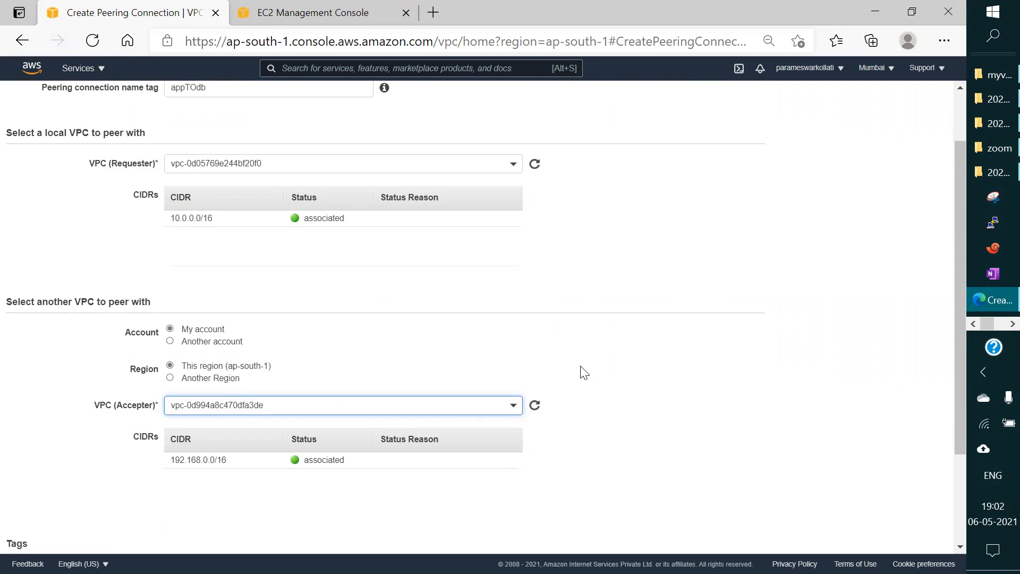
Step: Try the Another Region option for the accepter VPC, and return the selection to This region (ap-south-1)
scroll(584, 372, "down", 1)
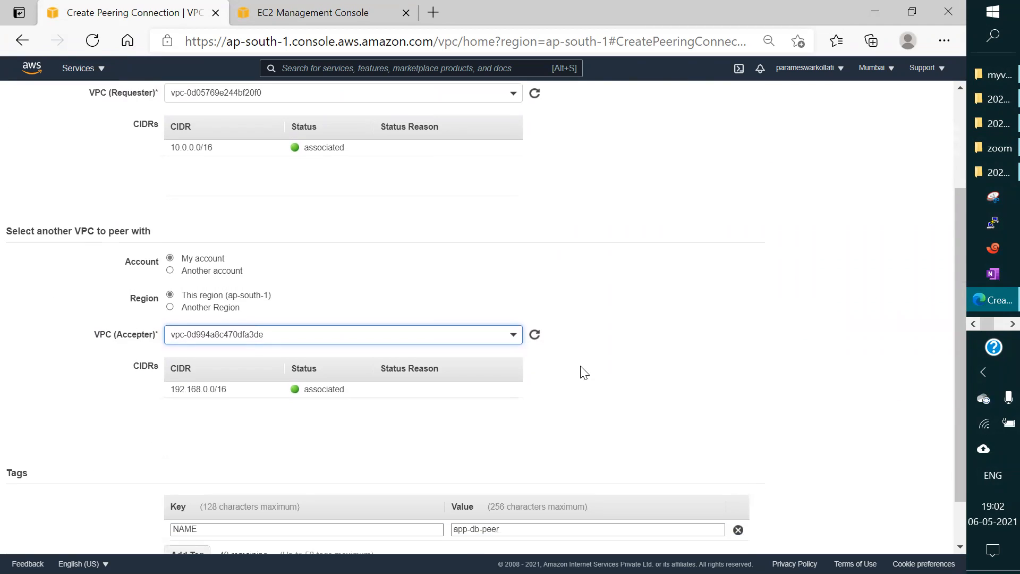
scroll(584, 372, "down", 1)
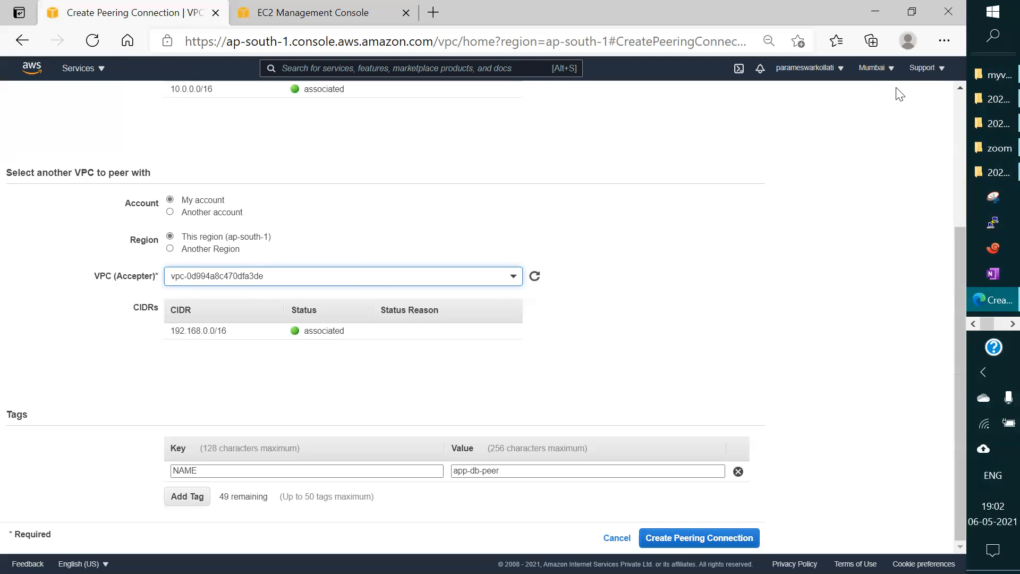
left_click(169, 250)
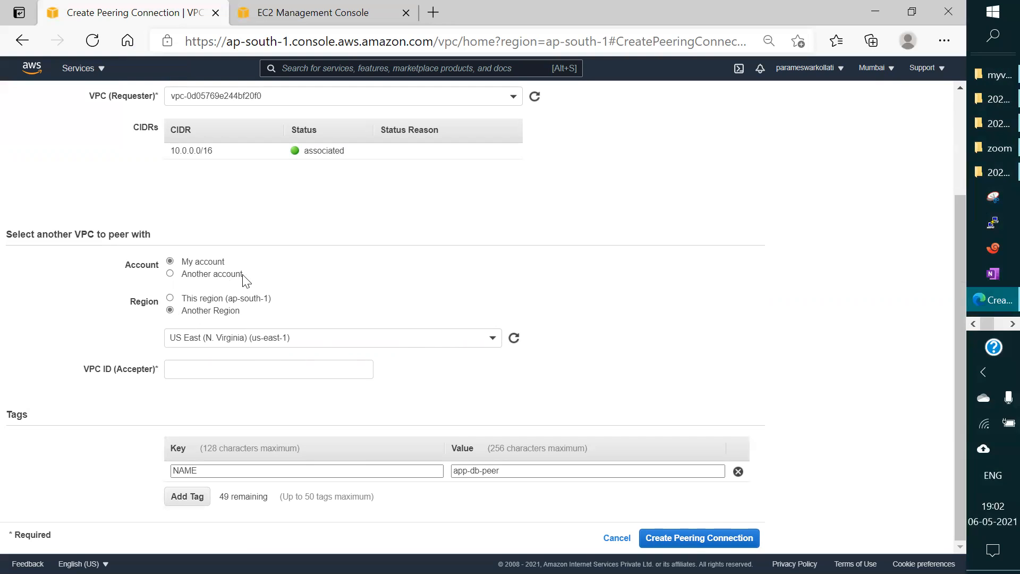
left_click(170, 297)
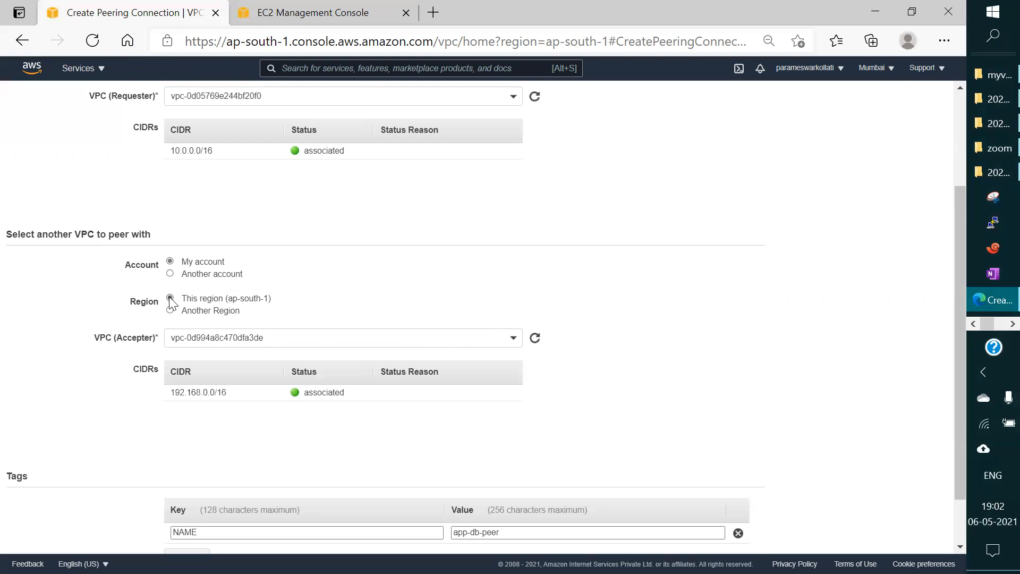
Step: Create the appTOdb peering connection with the entered requester, accepter and tag, and return to the peering connections list
scroll(556, 293, "down", 2)
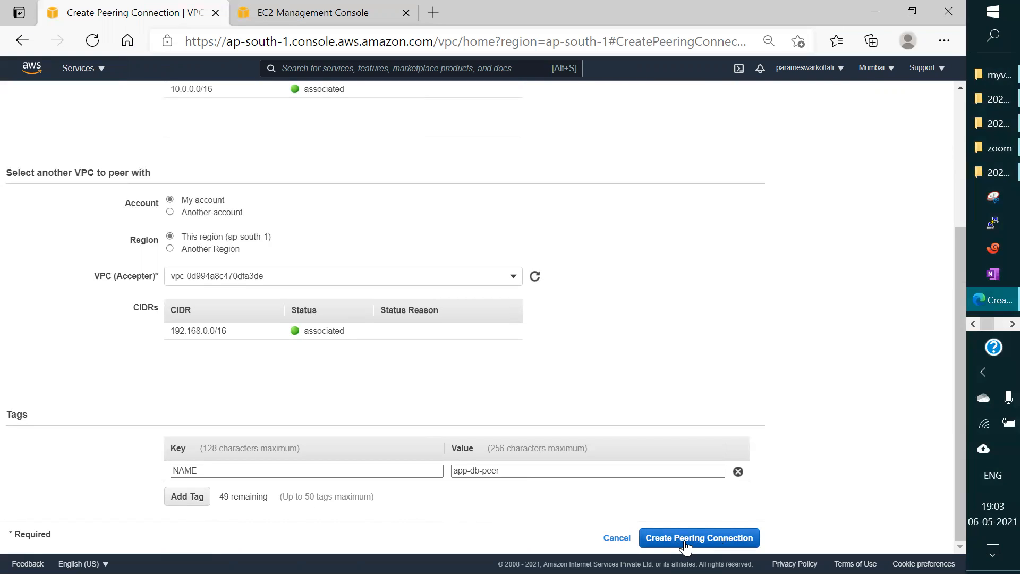
scroll(688, 474, "up", 4)
scroll(688, 447, "down", 4)
left_click(708, 538)
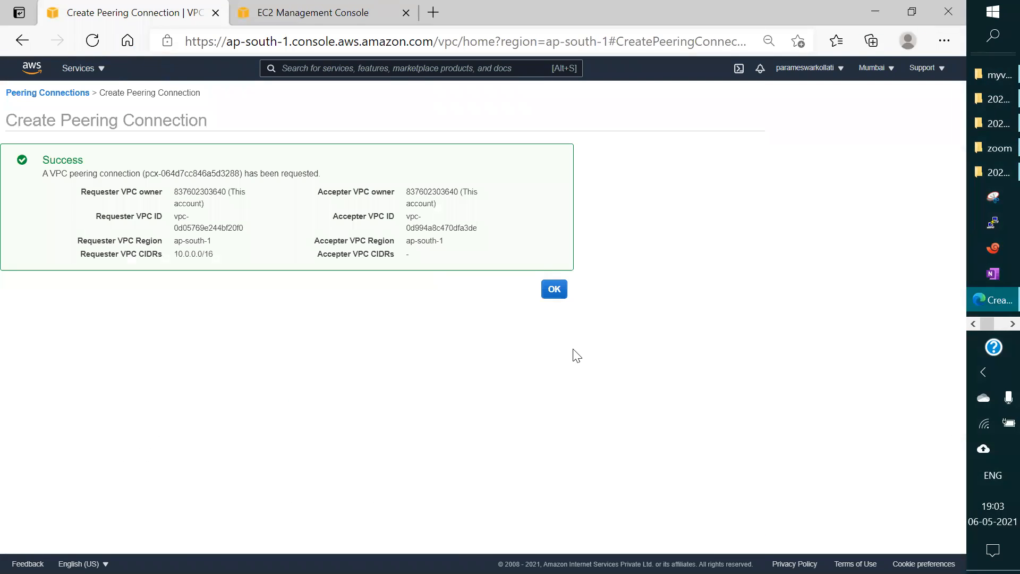
left_click(553, 291)
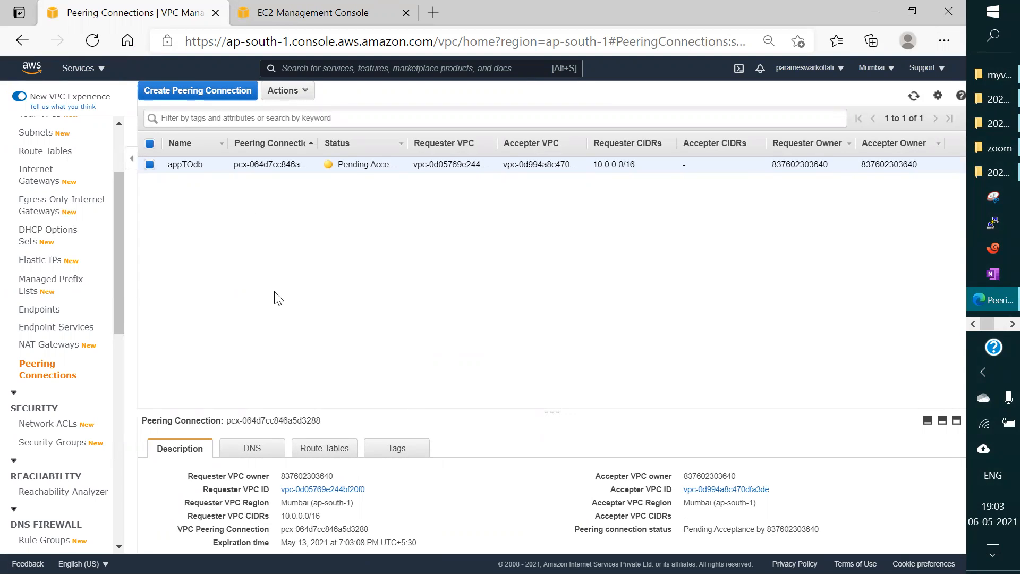
Step: Refresh the peering connections page and accept the request for the appTOdb peering connection
left_click_drag(117, 277, 146, 225)
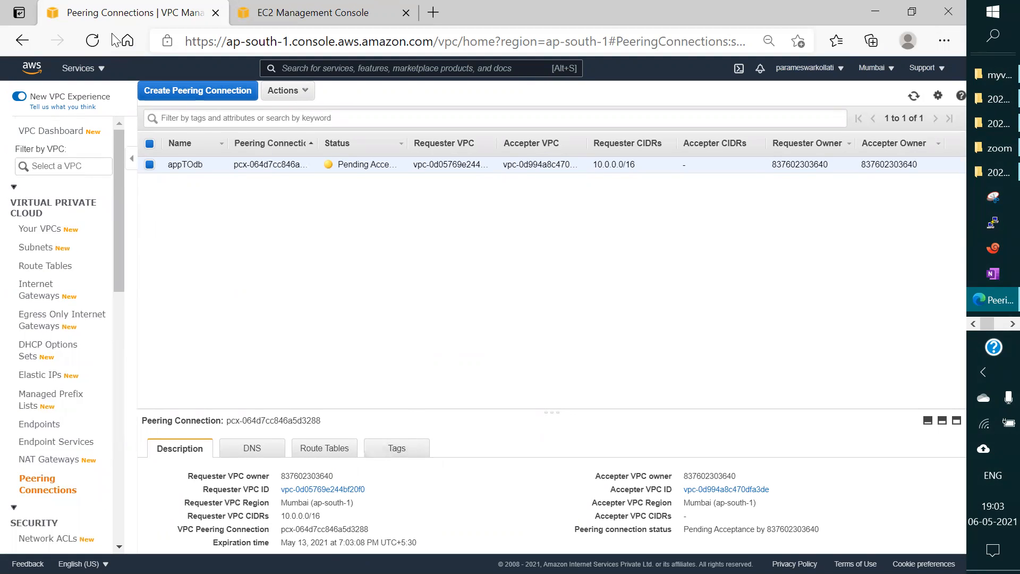
left_click(91, 43)
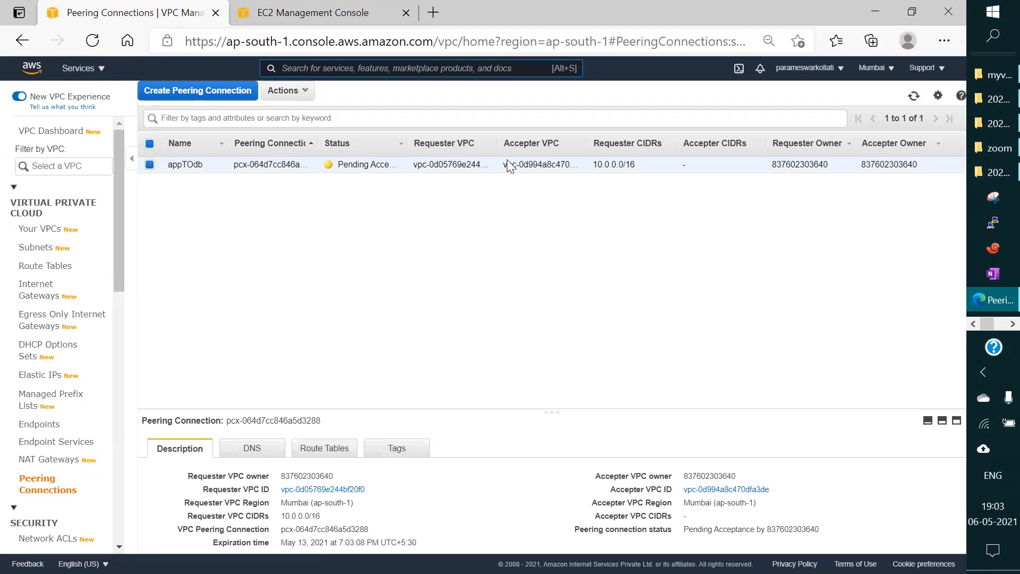
left_click(296, 103)
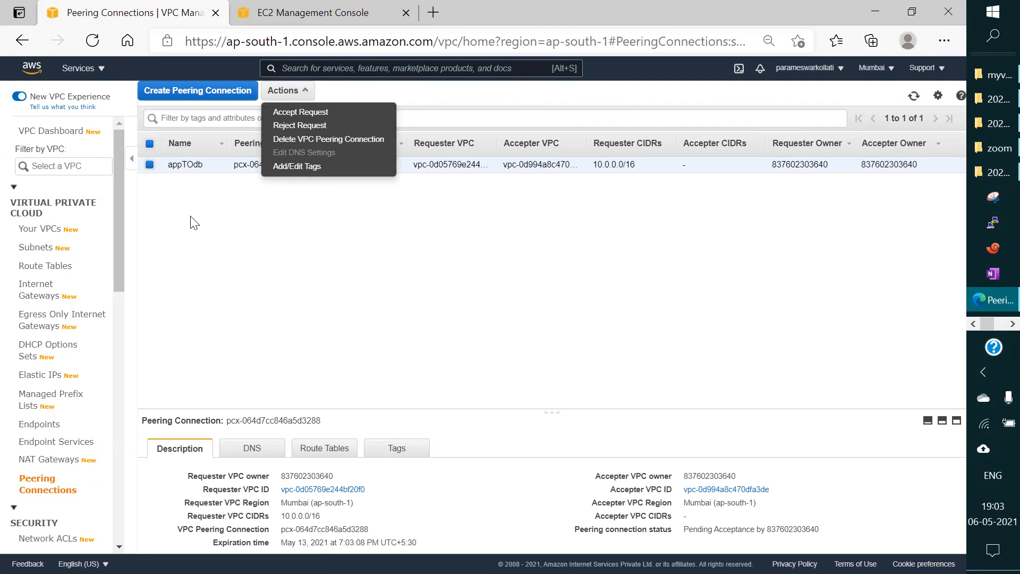
left_click(302, 113)
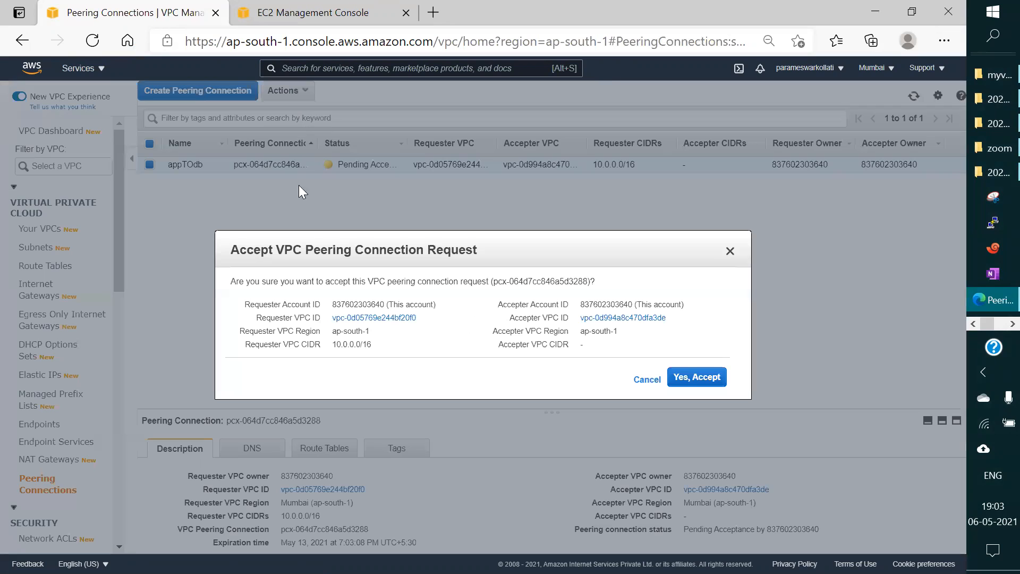
left_click(697, 379)
left_click(698, 371)
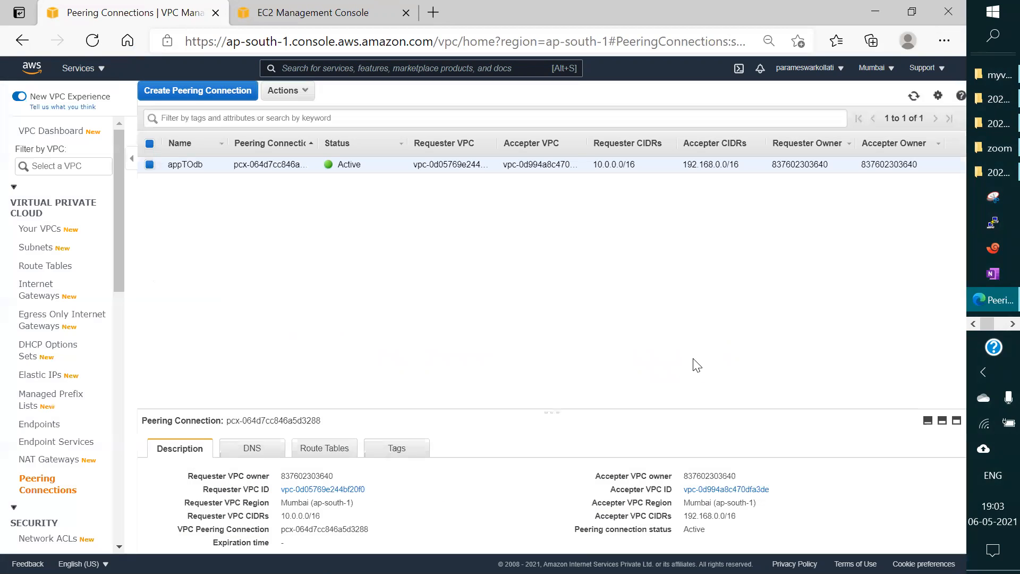
Step: Look for the Paint diagram among the other open windows
left_click(995, 325)
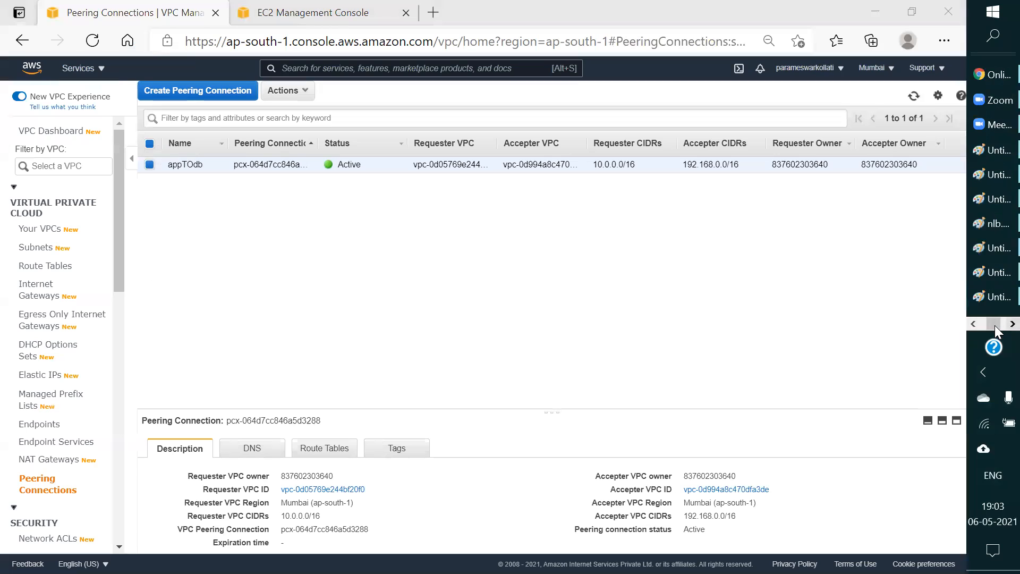
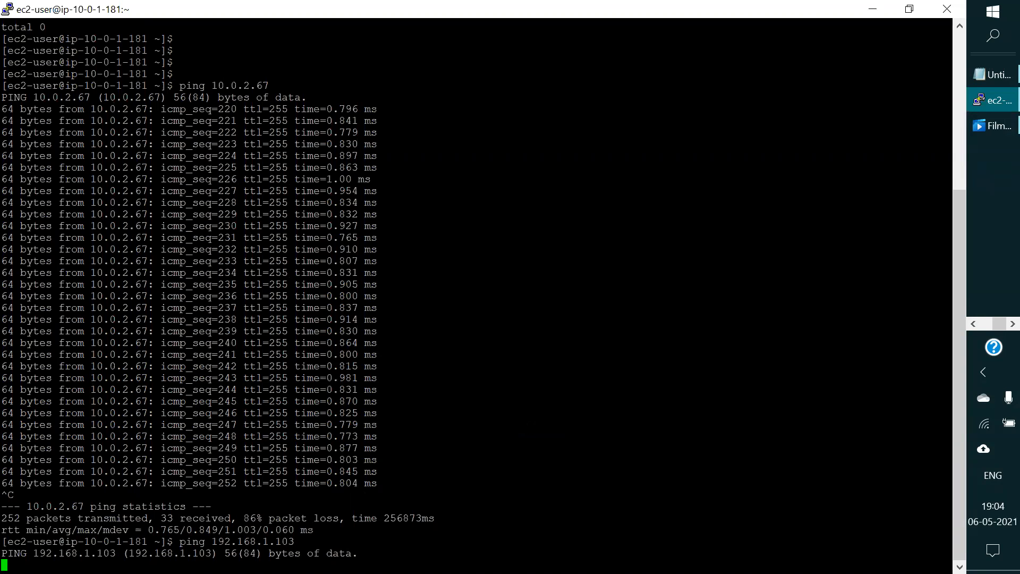
Step: Check the running ping to 192.168.1.103 in the terminal, and switch back to the AWS console in the browser
key("Return")
key("Return")
key("Return")
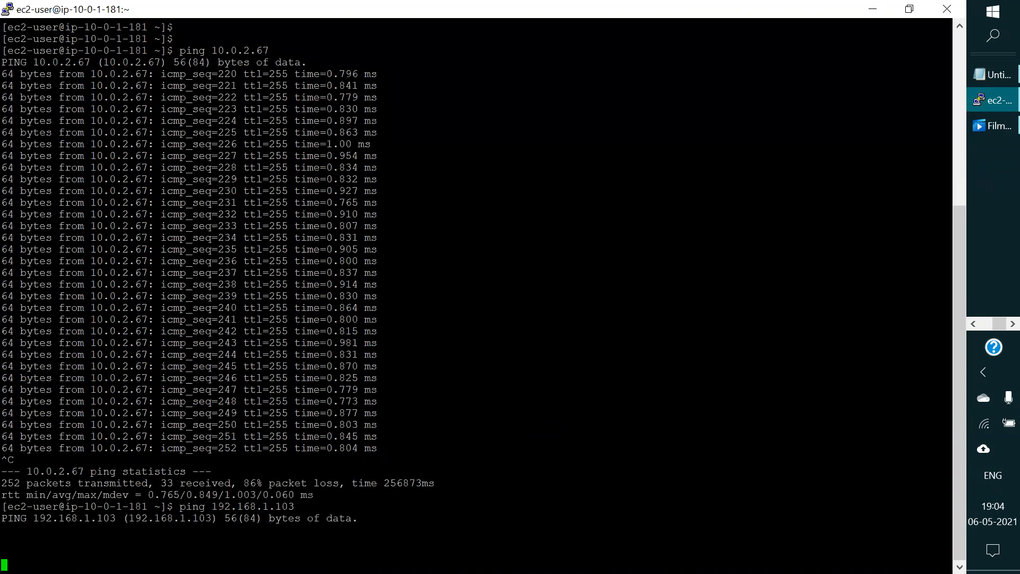
left_click(872, 9)
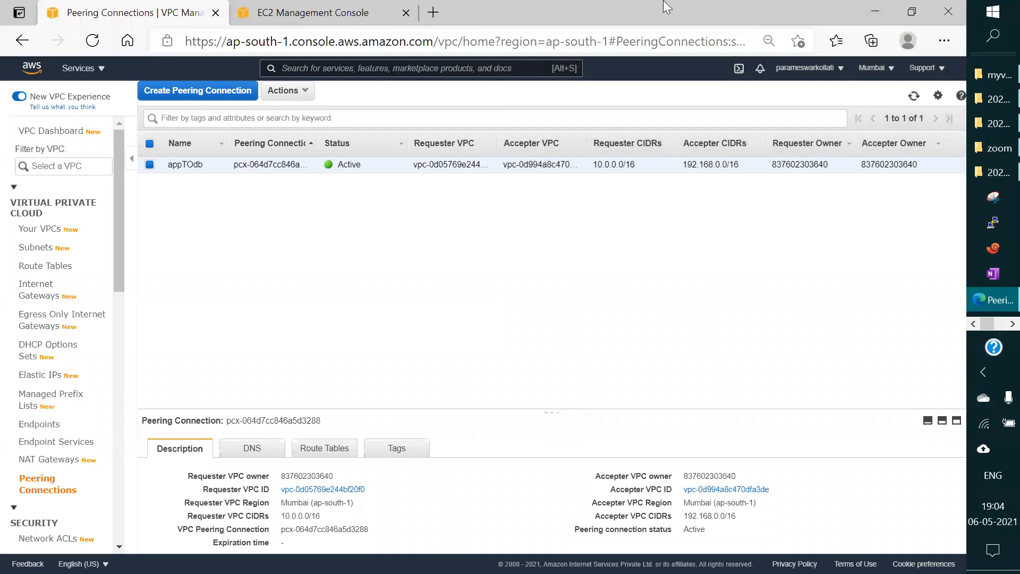
Step: Show the EC2 security groups, dismiss the success banner and enlarge the list area to view all groups
left_click(302, 8)
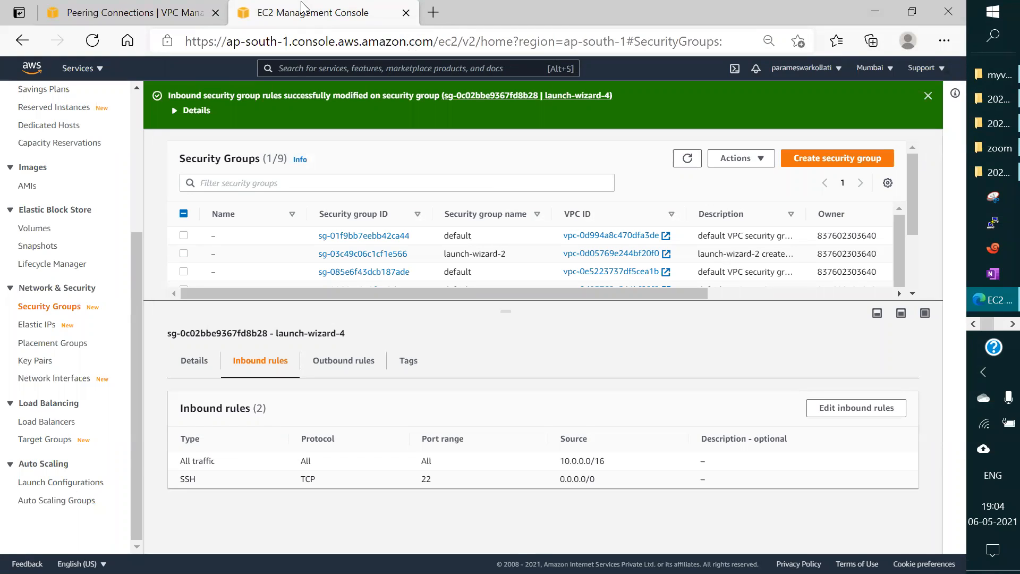
left_click(927, 96)
left_click_drag(507, 264, 511, 373)
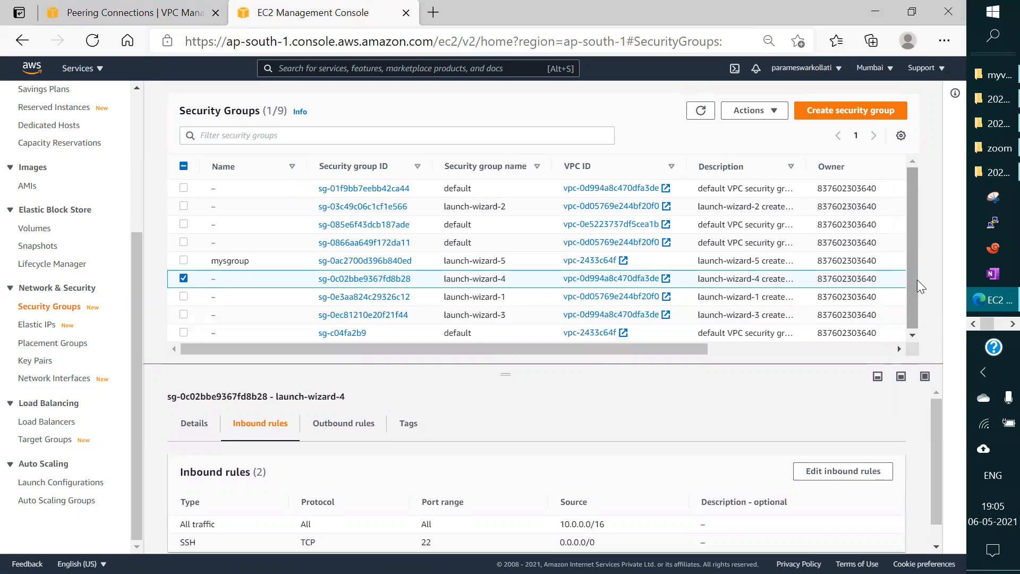
Step: Switch to the Mumbai diagram in Paint and draw right arrows pointing at the redbus VPC box and the lower rounded vpc box
left_click(995, 325)
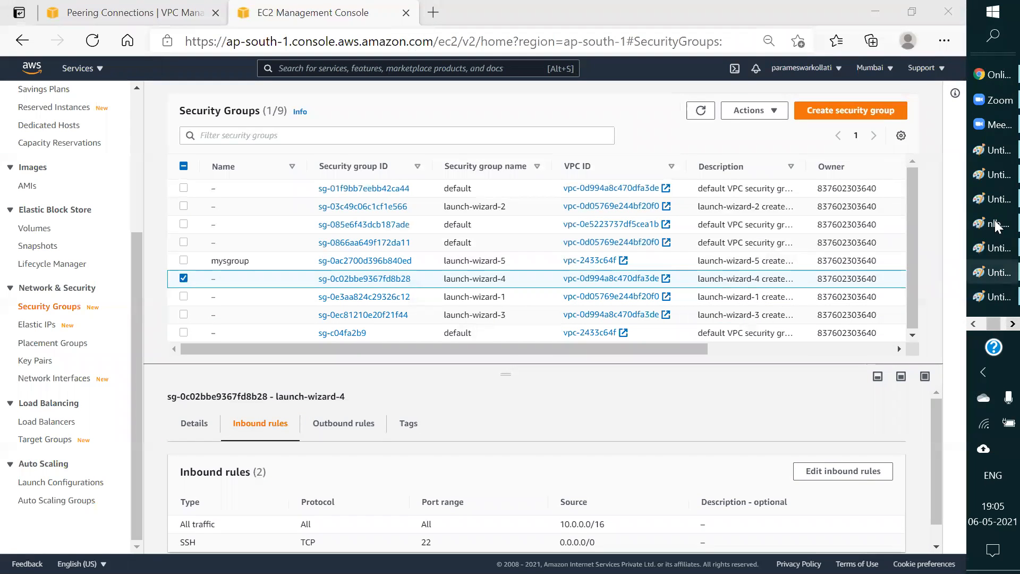
left_click(995, 151)
left_click(997, 175)
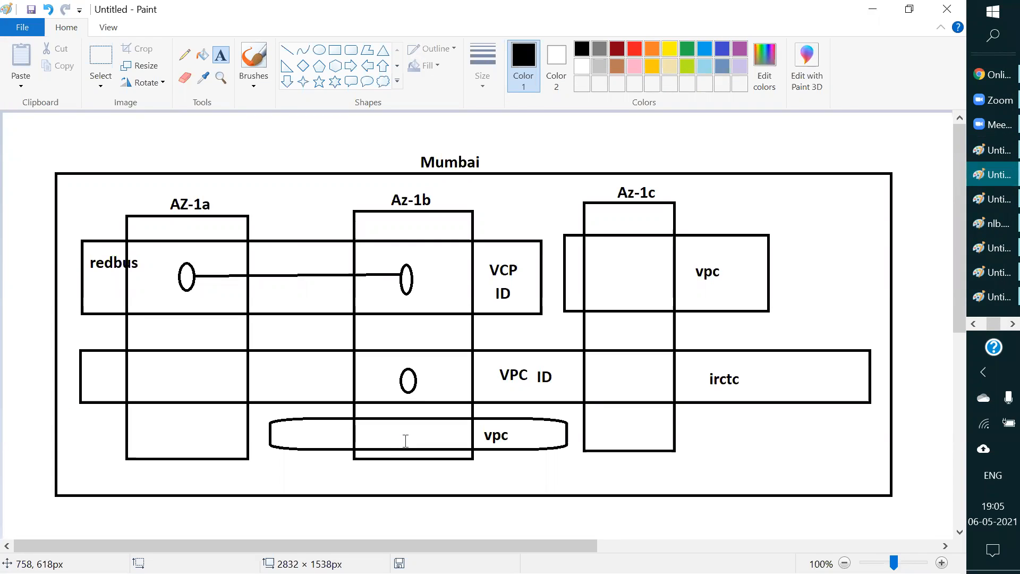
left_click(350, 65)
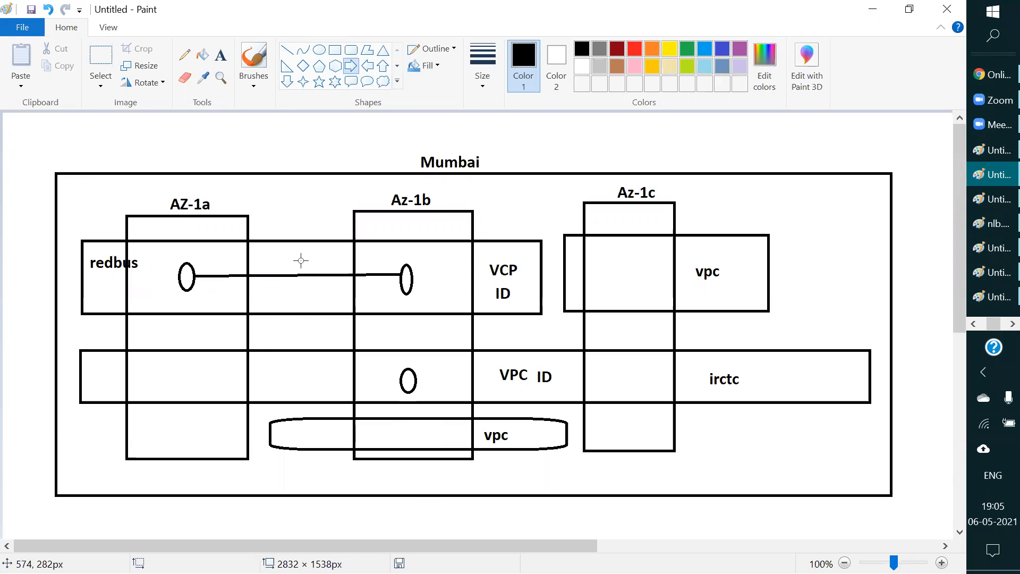
mouse_move(82, 275)
left_mouse_down()
mouse_move(12, 274)
mouse_move(12, 297)
left_mouse_up()
left_click_drag(270, 434, 8, 449)
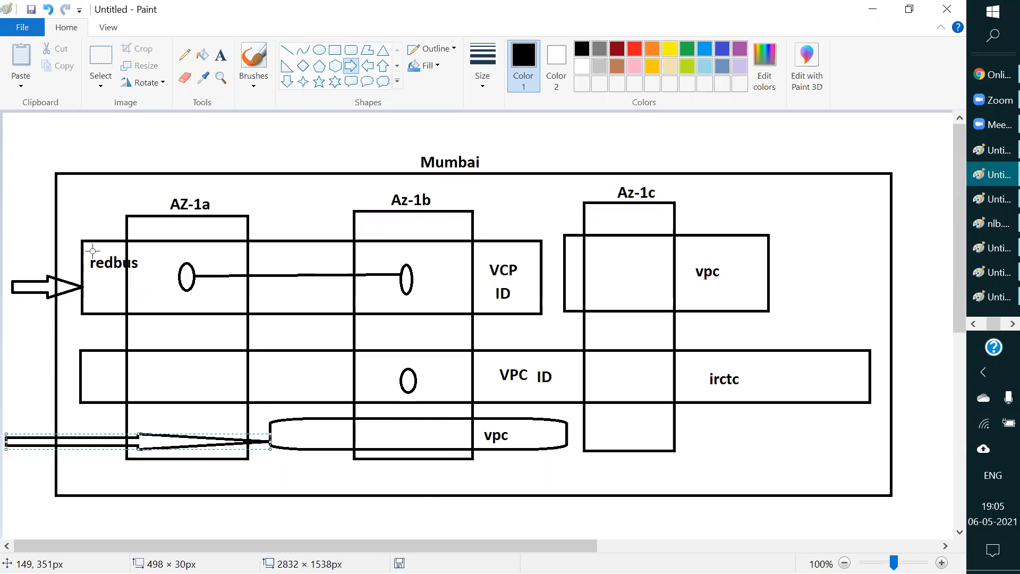
Step: Connect the two arrows with a vertical line and draw a cloud callout about 54 × 141 px over its middle
left_click(287, 50)
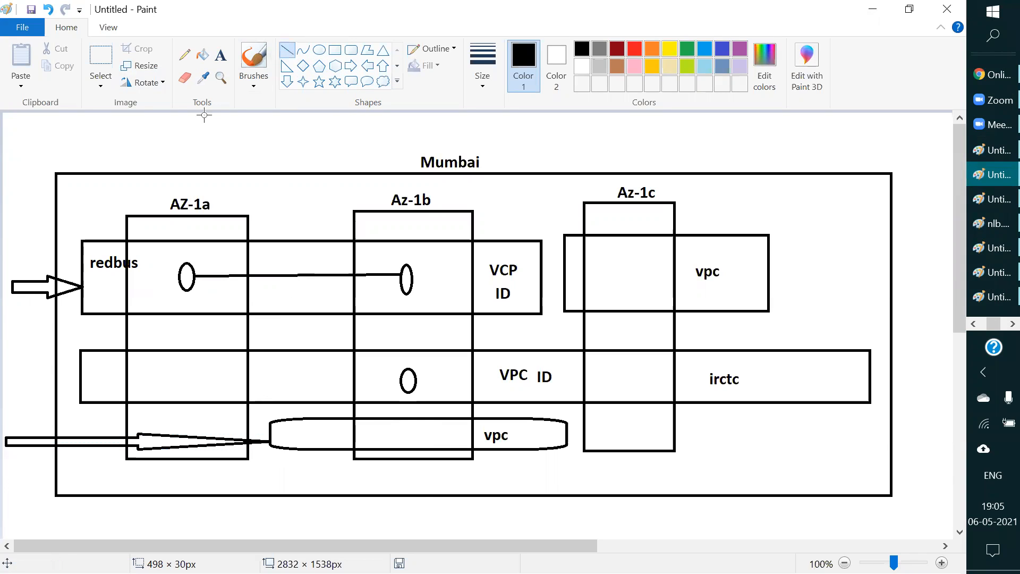
left_click_drag(25, 290, 23, 437)
left_click(32, 361)
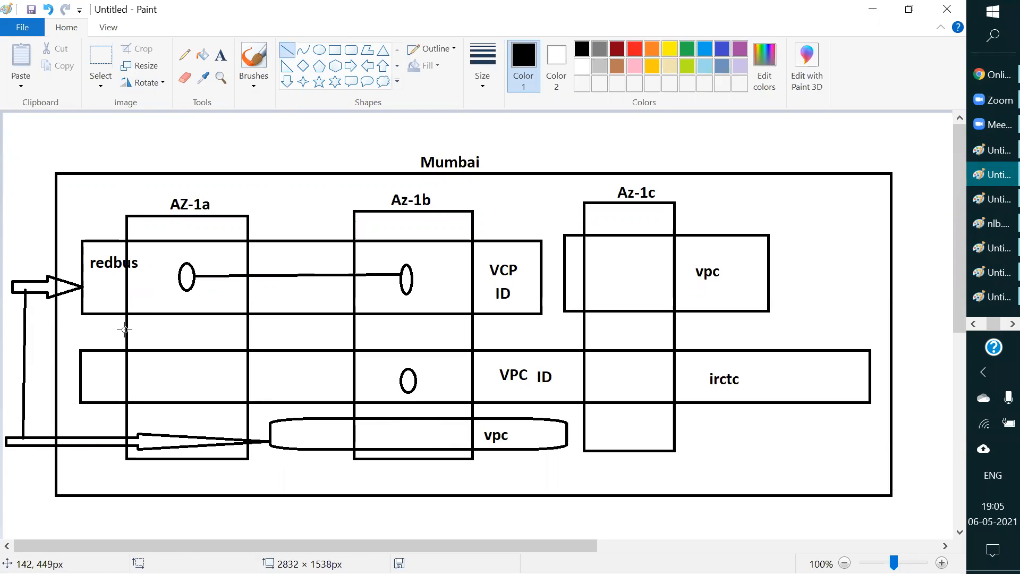
left_click(382, 81)
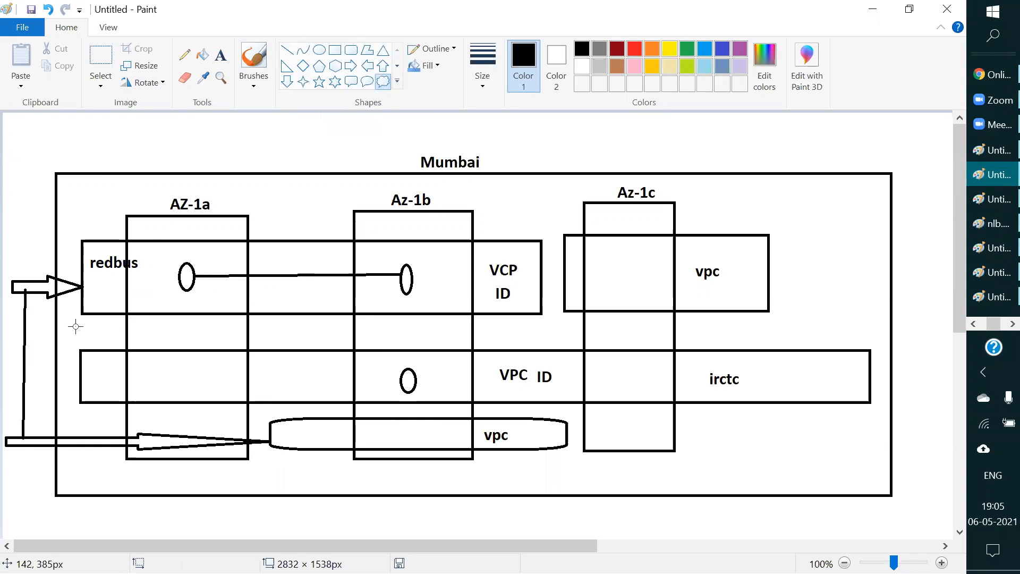
left_click_drag(10, 325, 38, 399)
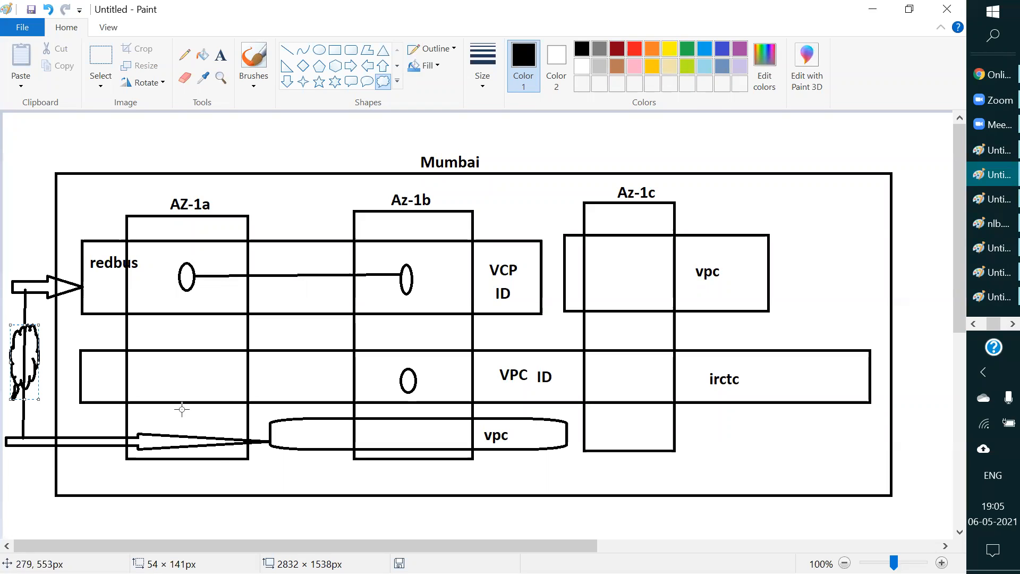
left_click(547, 480)
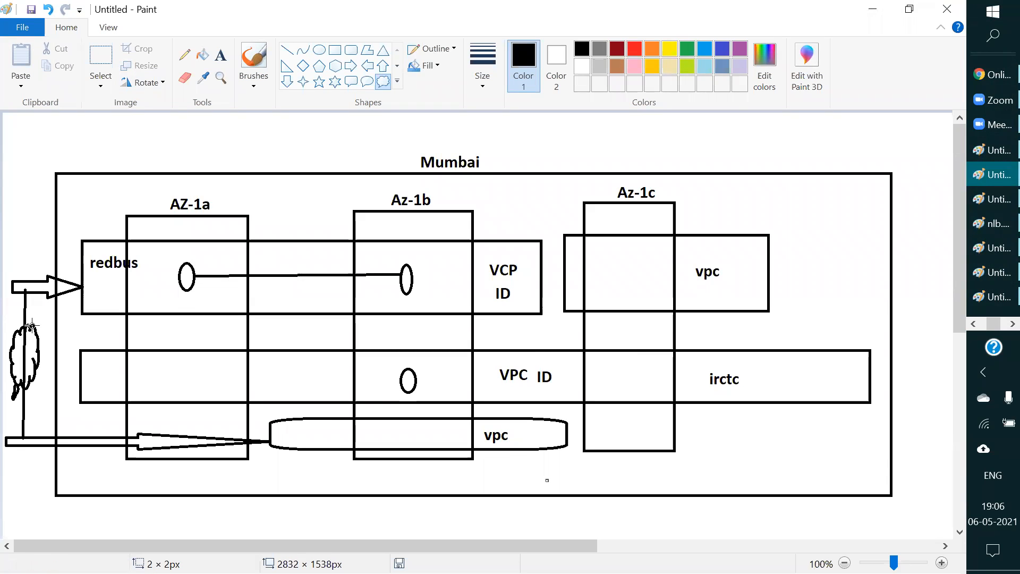
Step: Switch to the VPC console in the browser and review the details of devVPC and dbvpc in the VPC list
left_click(974, 324)
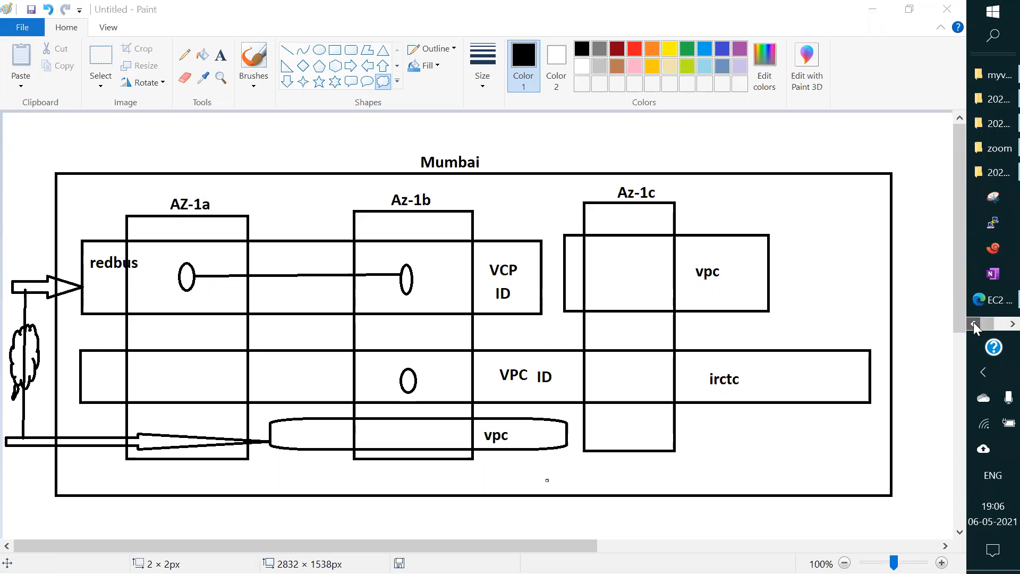
left_click(996, 307)
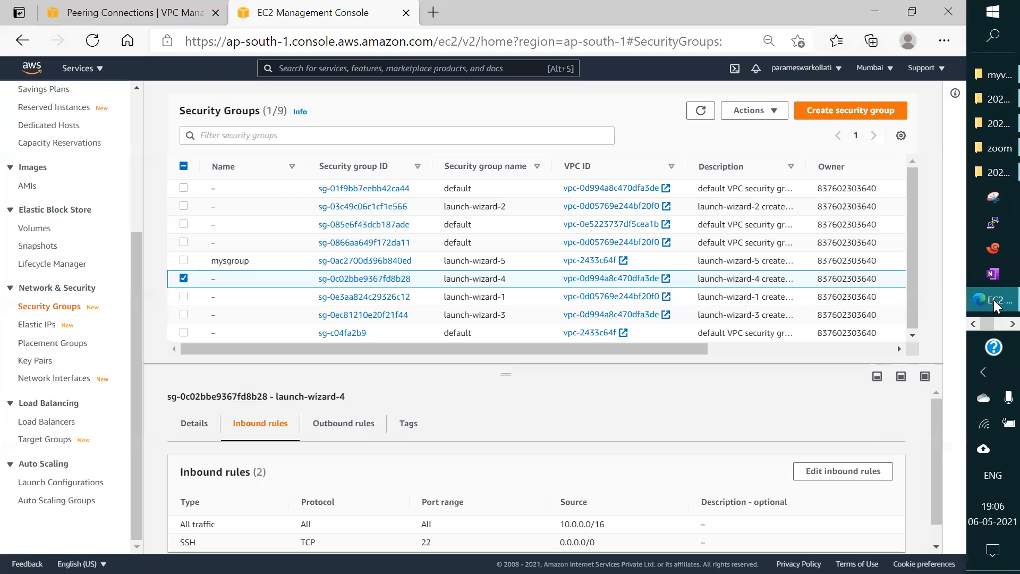
left_click(72, 18)
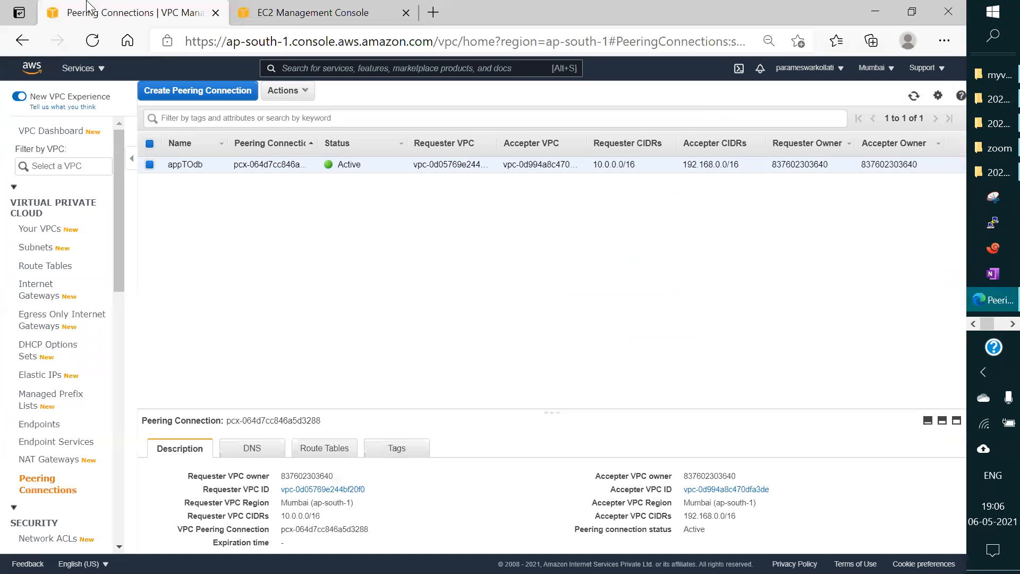
left_click(32, 231)
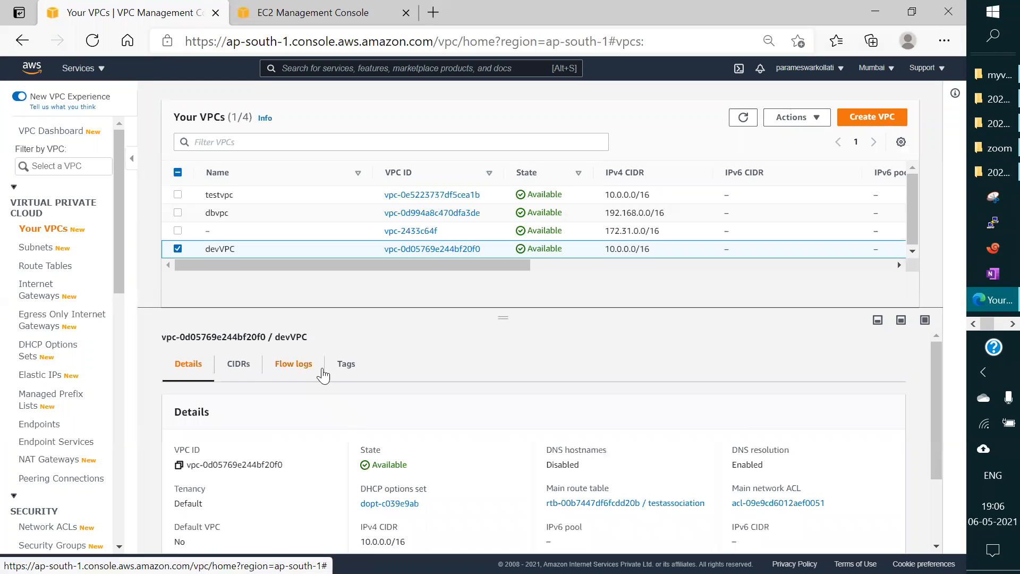
scroll(323, 371, "down", 1)
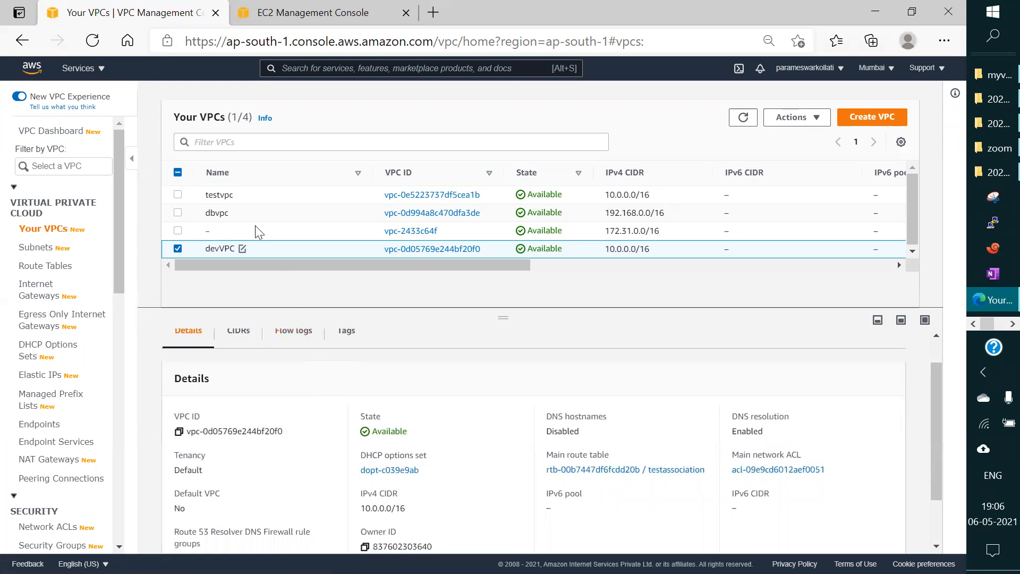
left_click(177, 245)
left_click(177, 212)
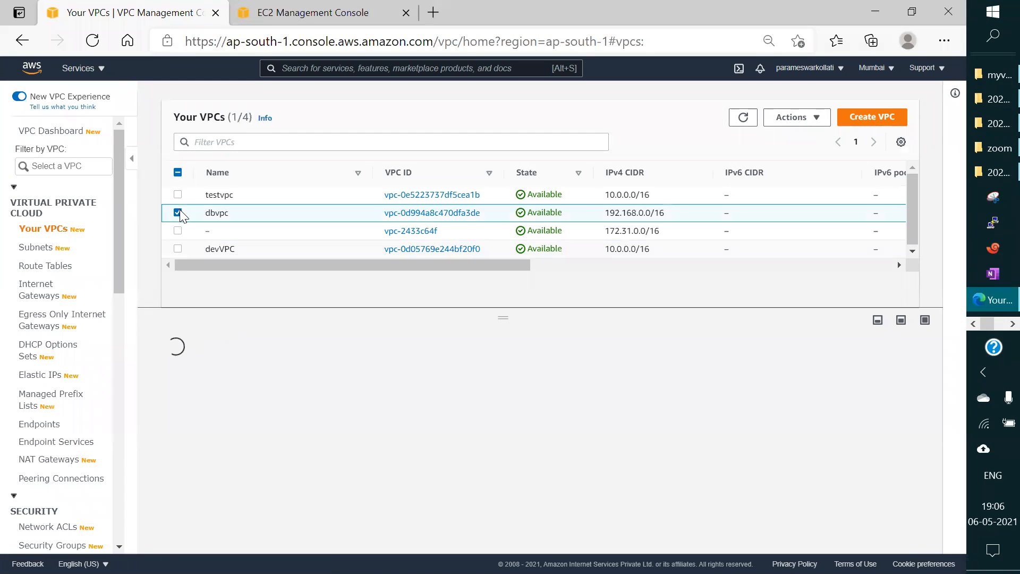
scroll(418, 377, "down", 3)
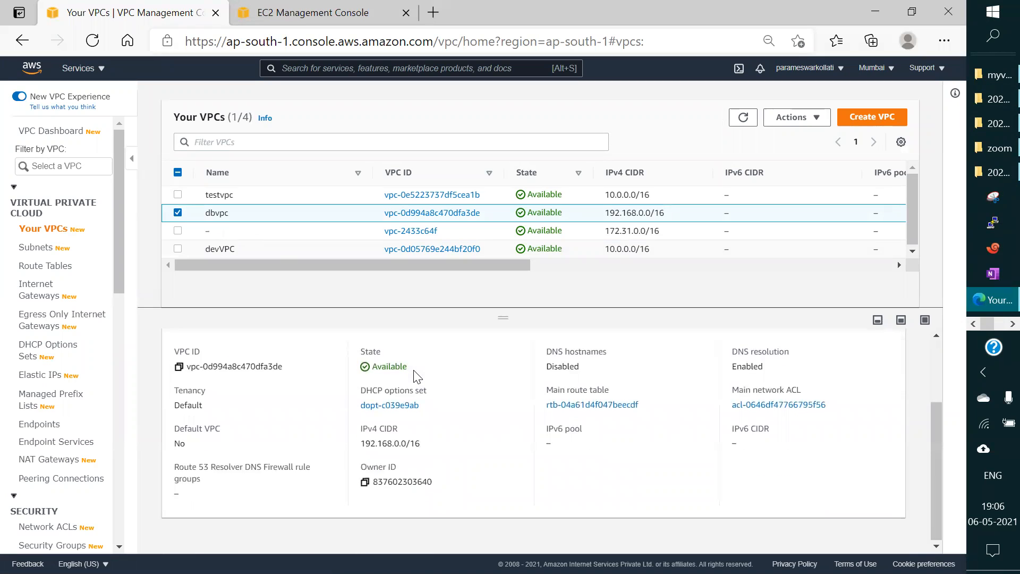
scroll(401, 367, "up", 3)
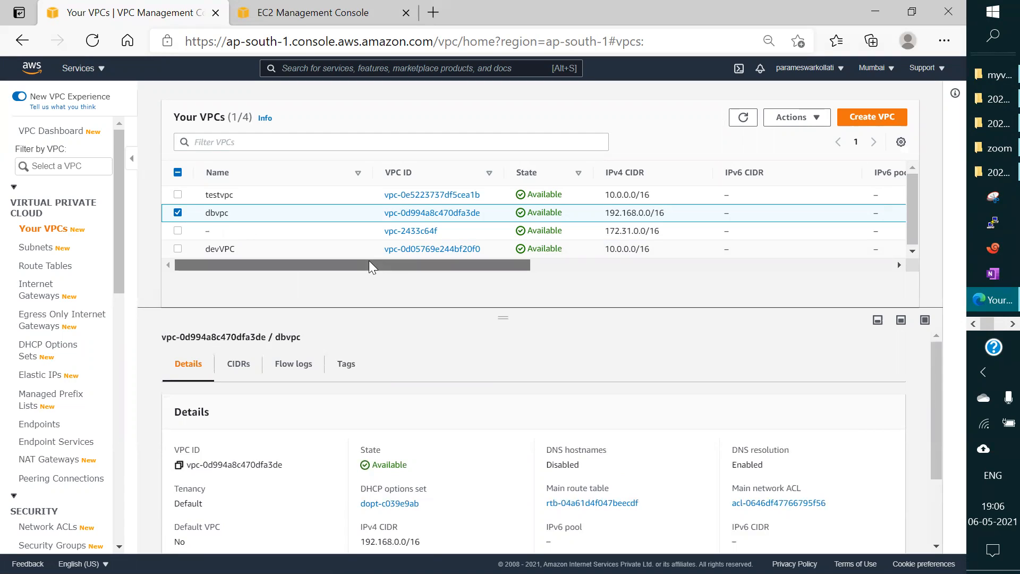
Step: Open the main route table of dbvpc from the VPC list and display its routes
left_click_drag(368, 260, 619, 271)
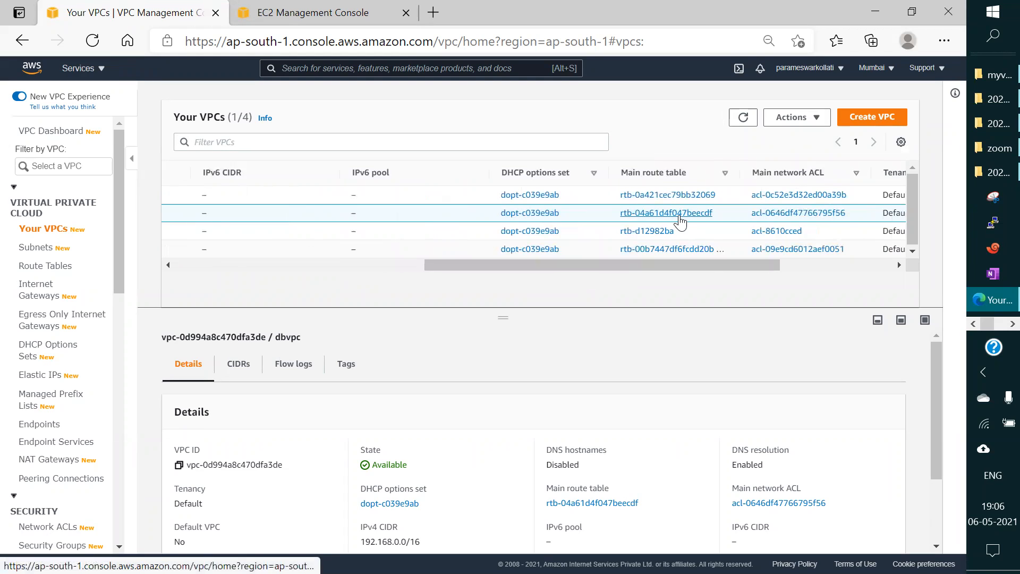
left_click(680, 216)
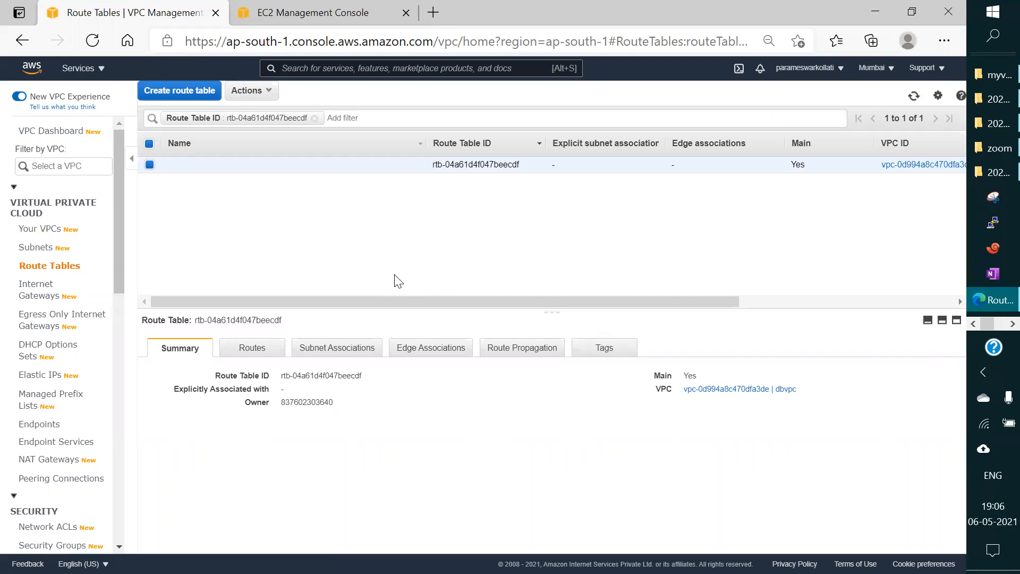
left_click(252, 347)
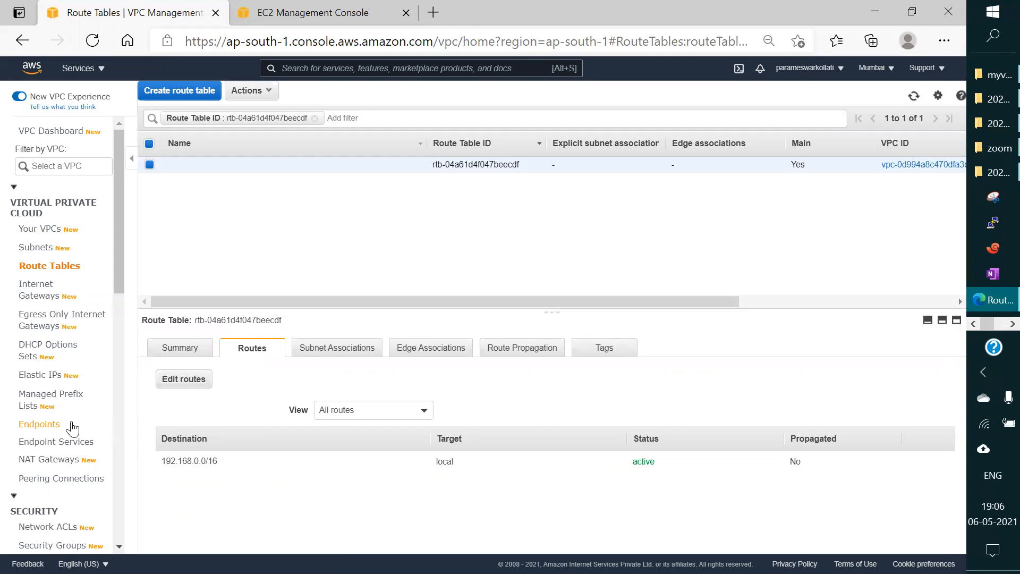
Step: Create an internet gateway with the name tag dbIGW
left_click_drag(117, 267, 112, 290)
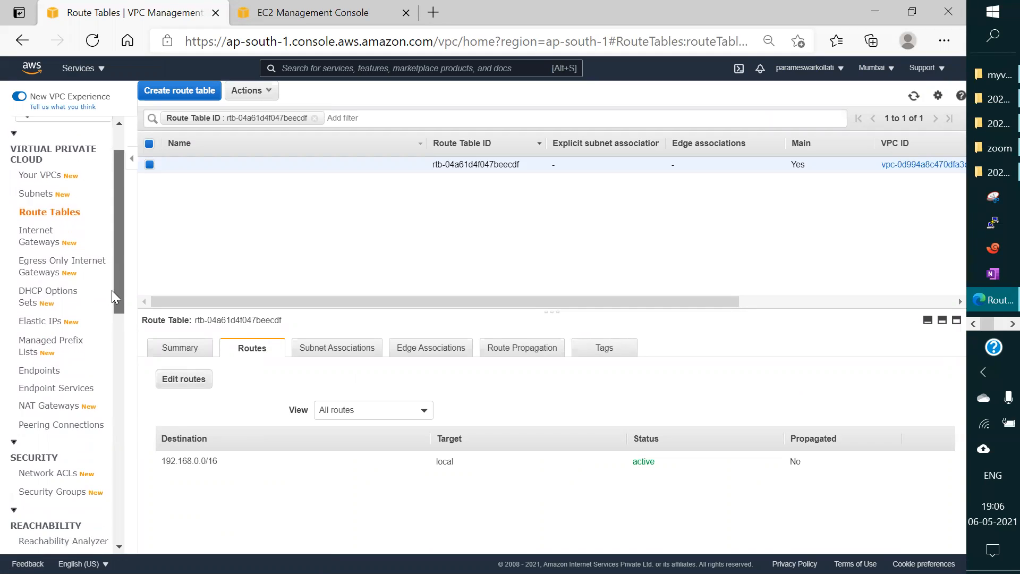
left_click(39, 233)
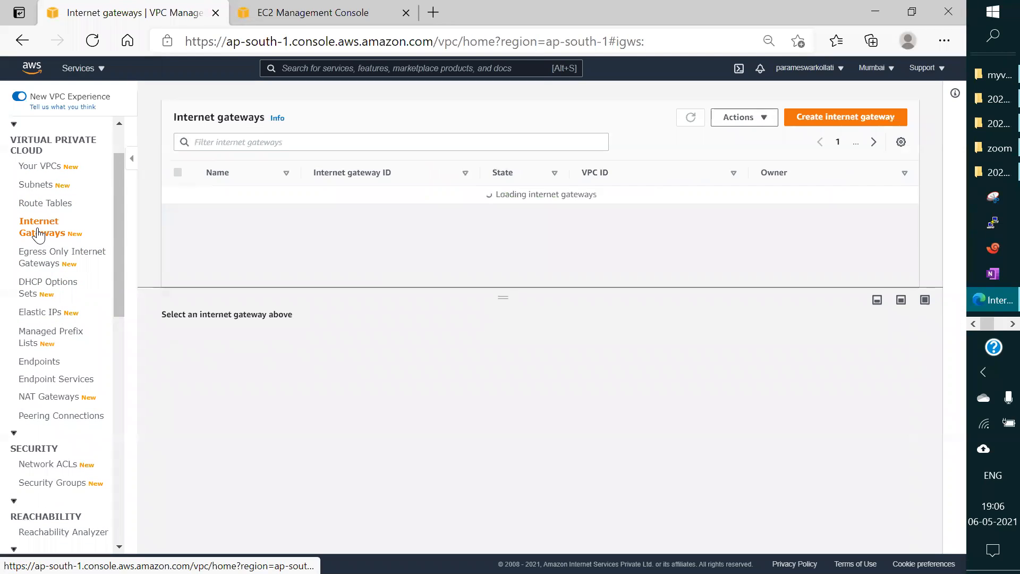
left_click(825, 122)
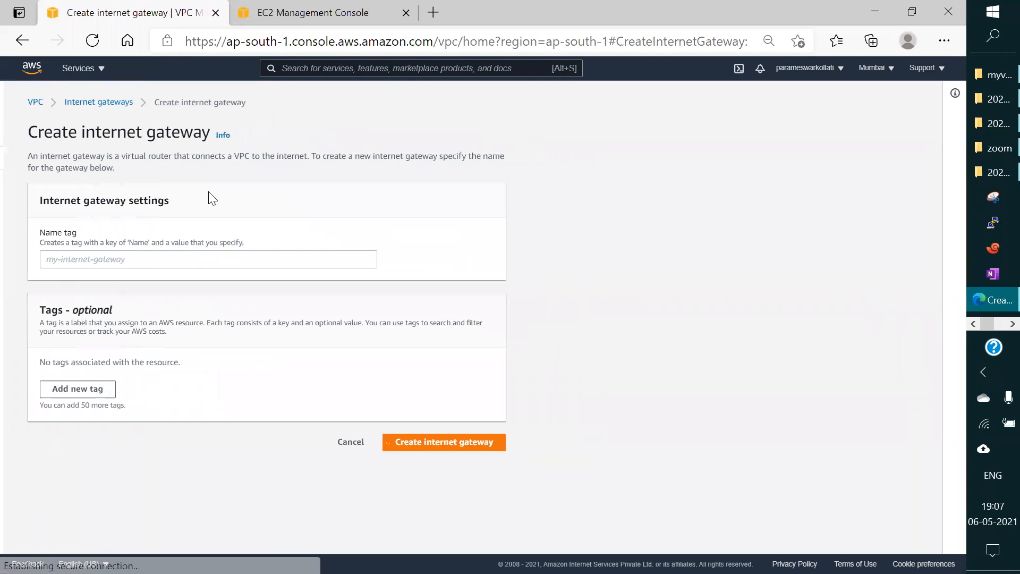
left_click(85, 260)
type("d")
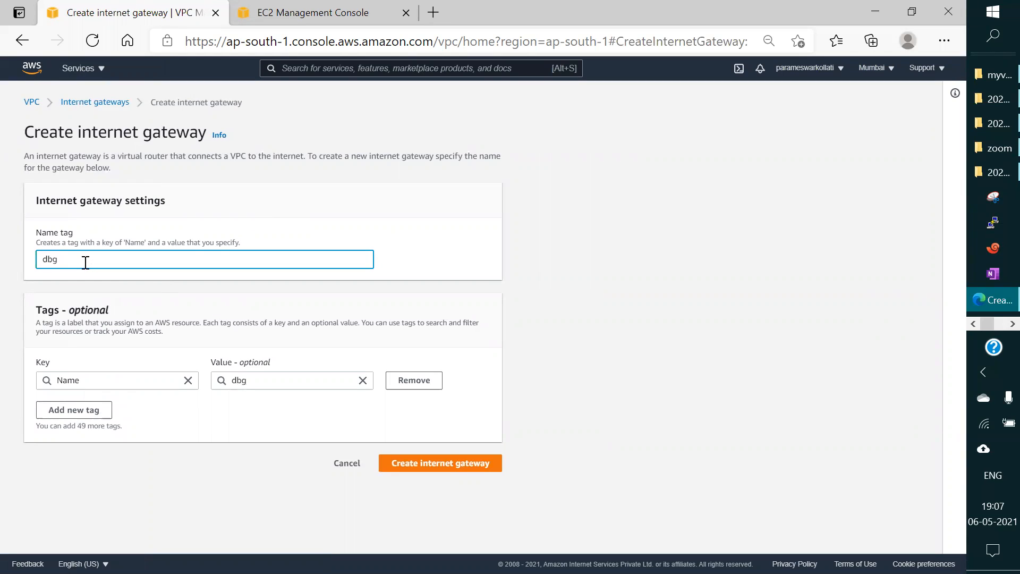
type("bIGW")
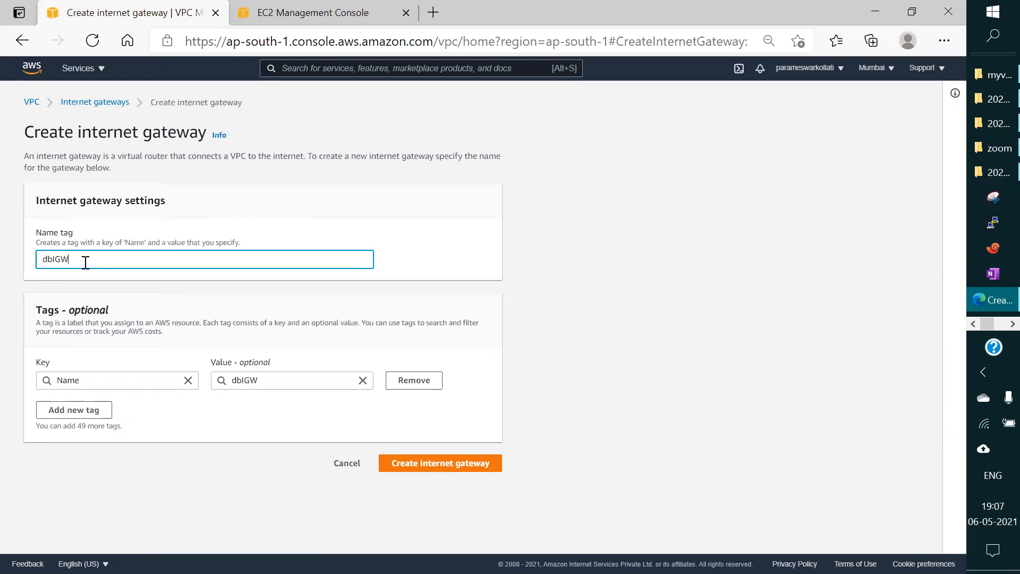
left_click(434, 470)
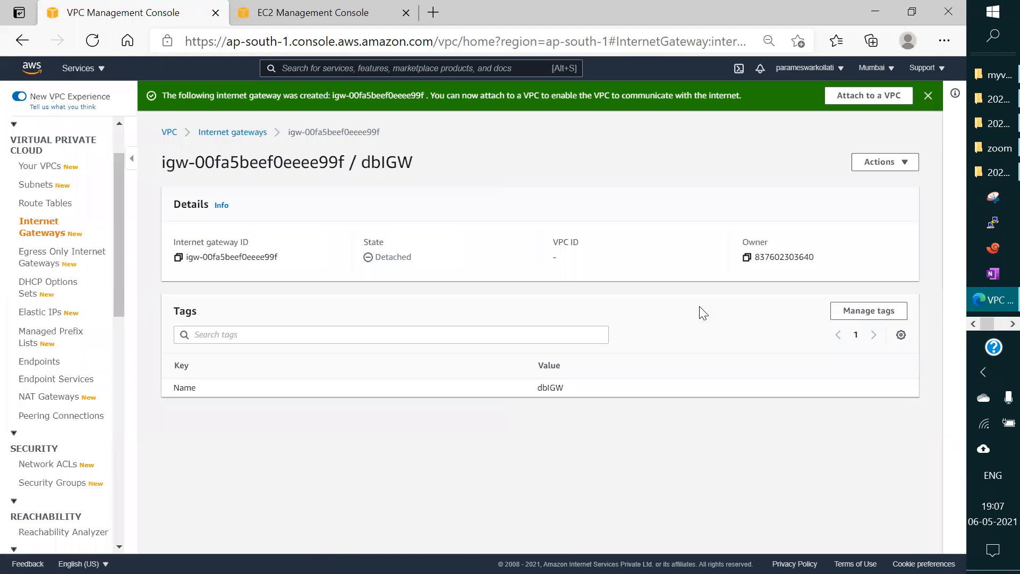
Step: Attach the dbIGW internet gateway to dbvpc
left_click(868, 95)
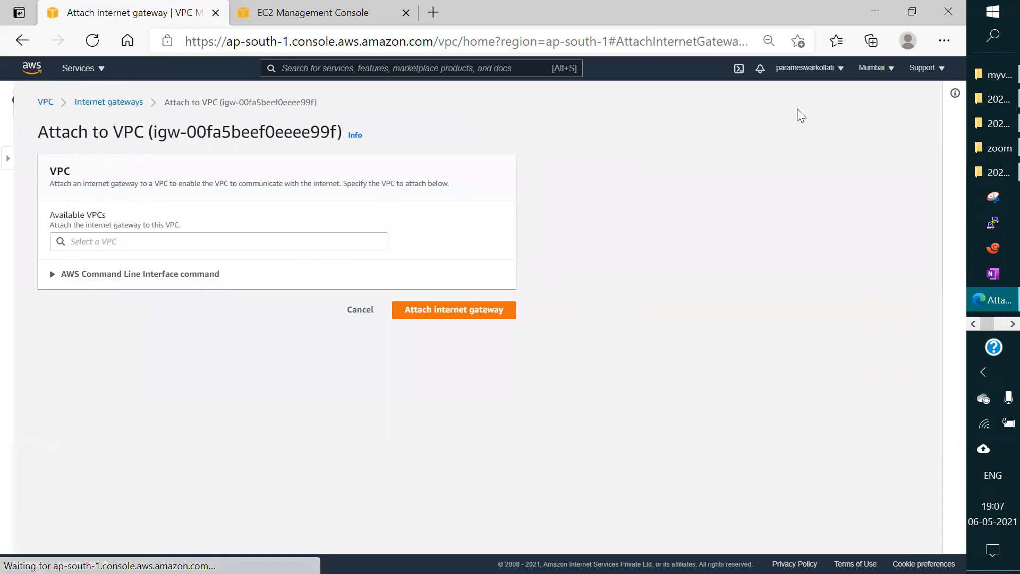
left_click(94, 242)
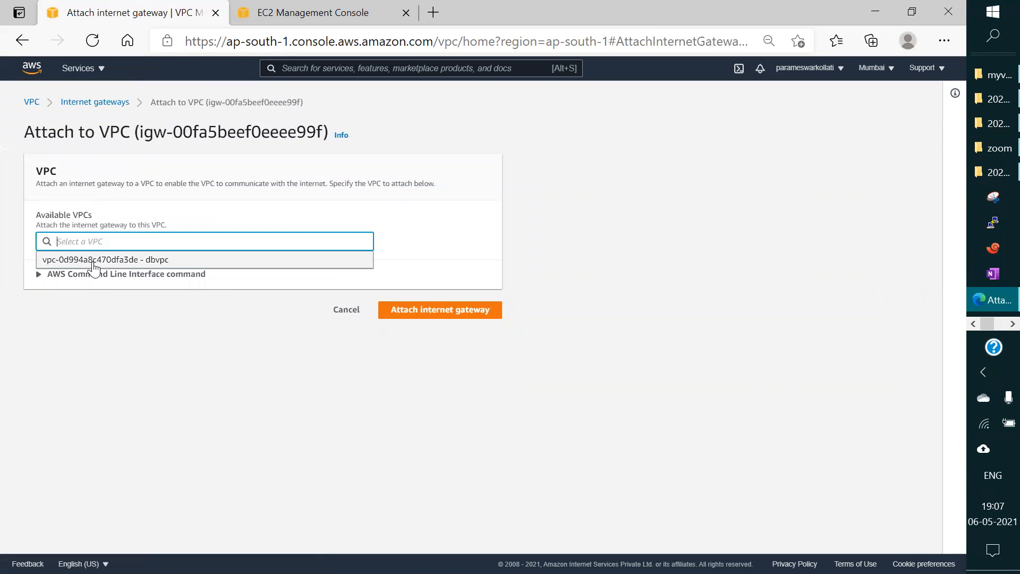
left_click(96, 261)
left_click(428, 314)
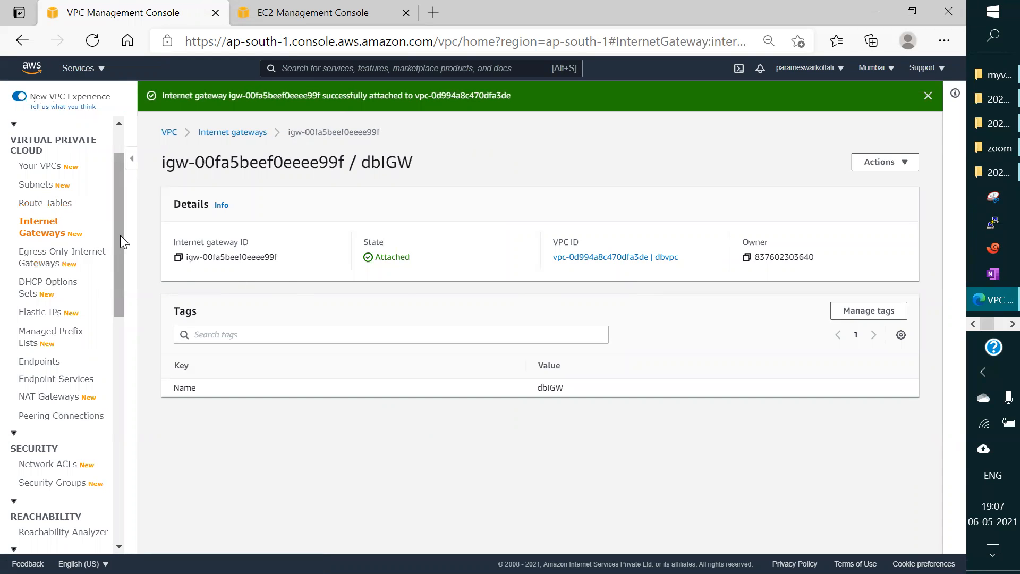
Step: Open the main route table of dbvpc from the VPC list and show its routes
left_click_drag(119, 238, 119, 206)
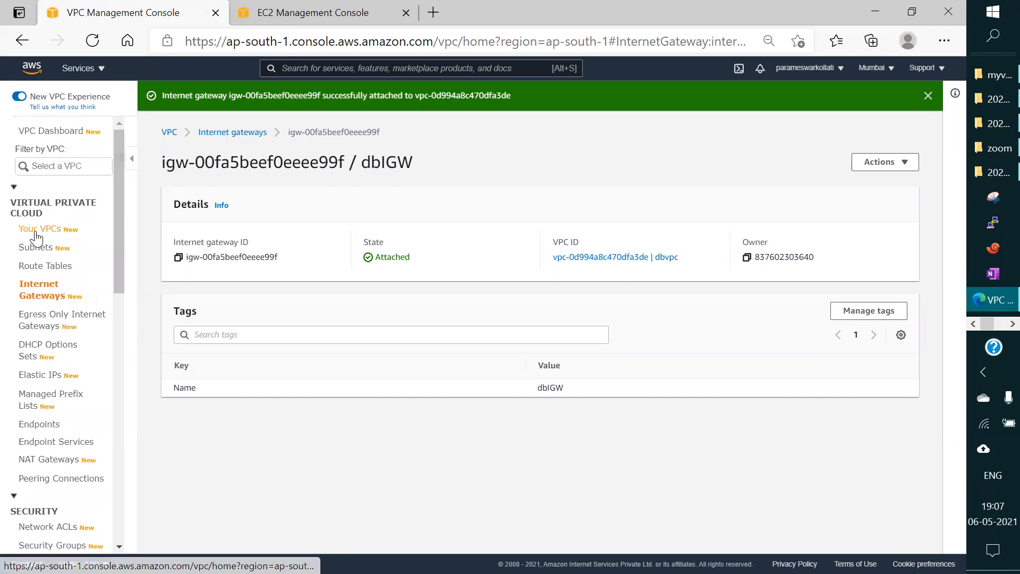
left_click(46, 267)
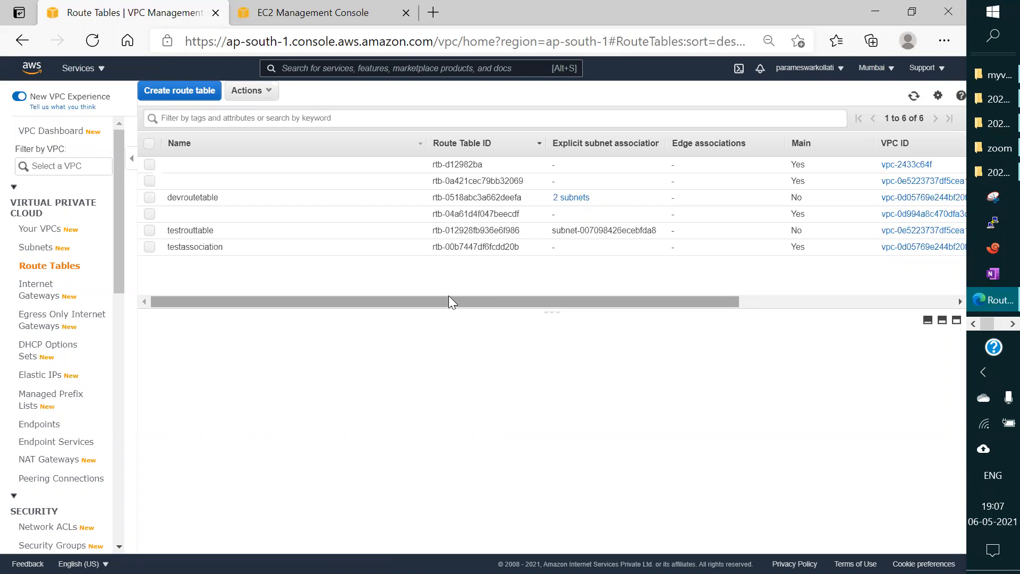
left_click_drag(448, 301, 116, 193)
left_click(29, 229)
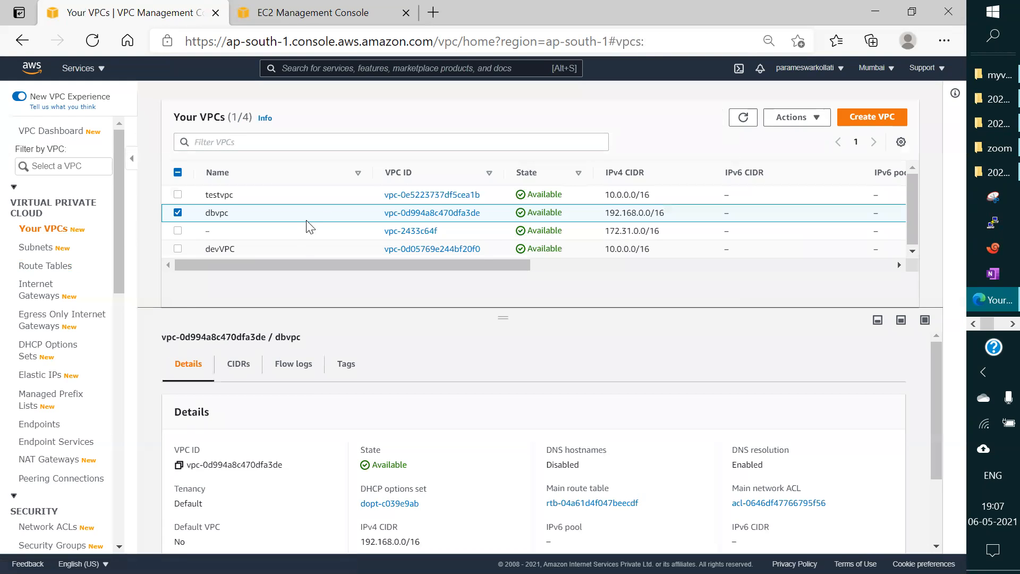
left_click_drag(443, 264, 809, 266)
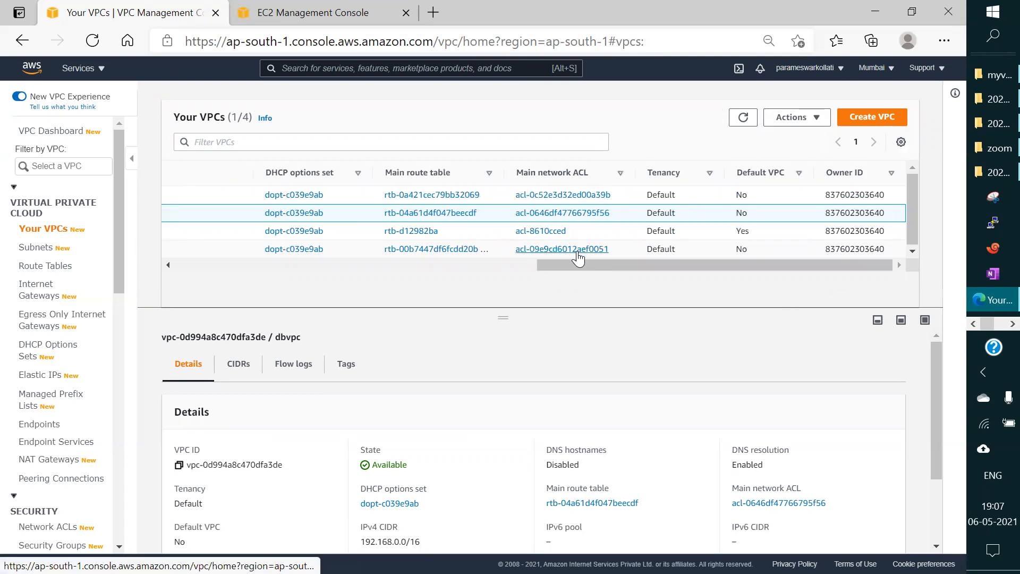
left_click(420, 213)
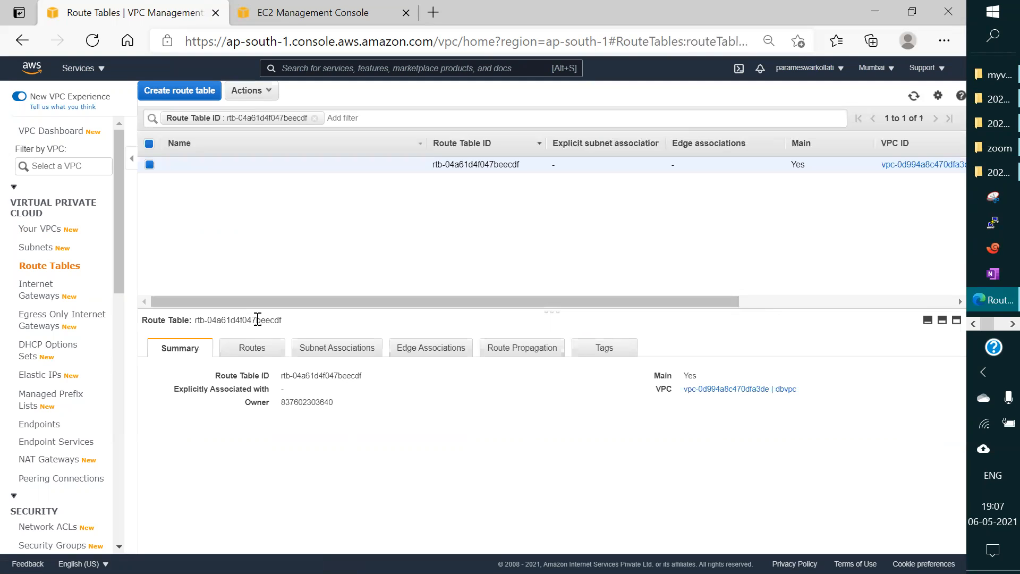
left_click(257, 352)
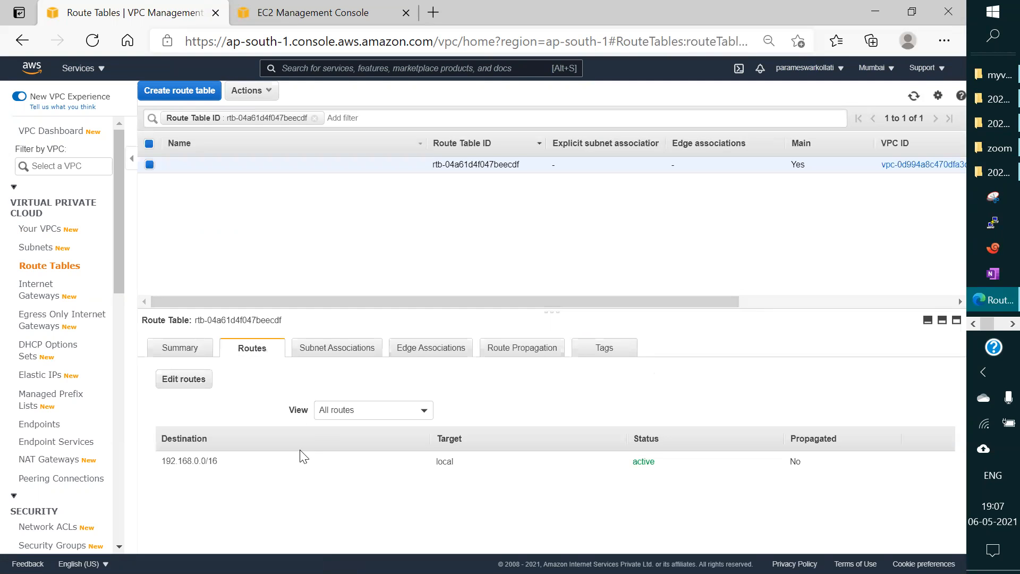
Step: Add a 0.0.0.0/0 route targeting the dbIGW internet gateway to dbvpc's main route table and save it
left_click(183, 379)
left_click(33, 210)
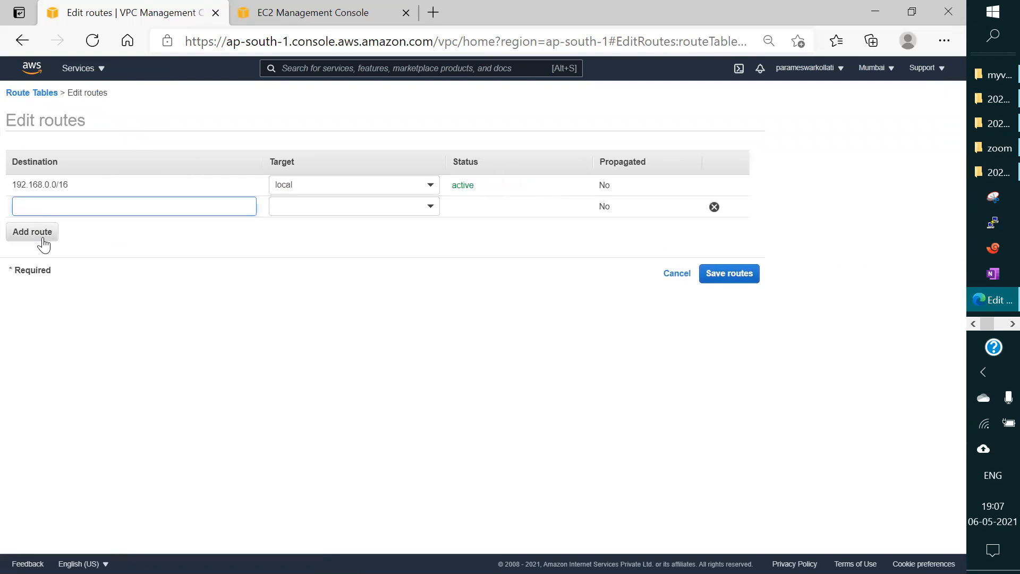
type("0")
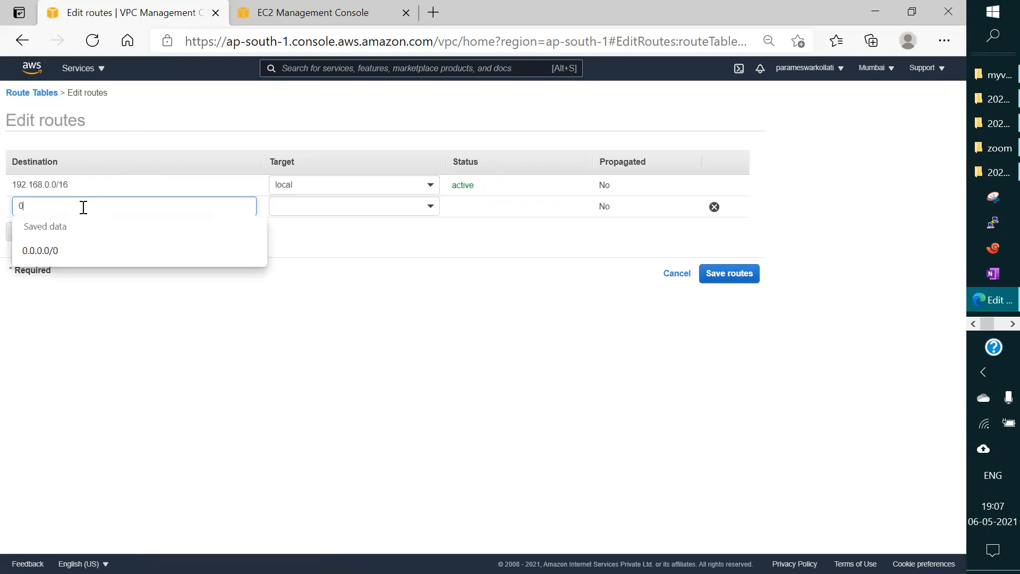
left_click(58, 254)
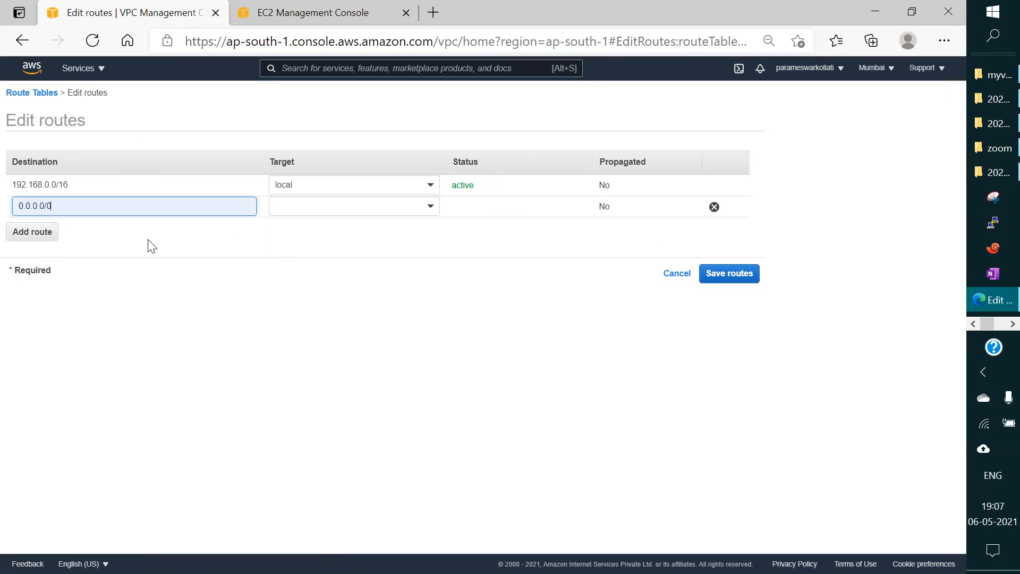
left_click(332, 206)
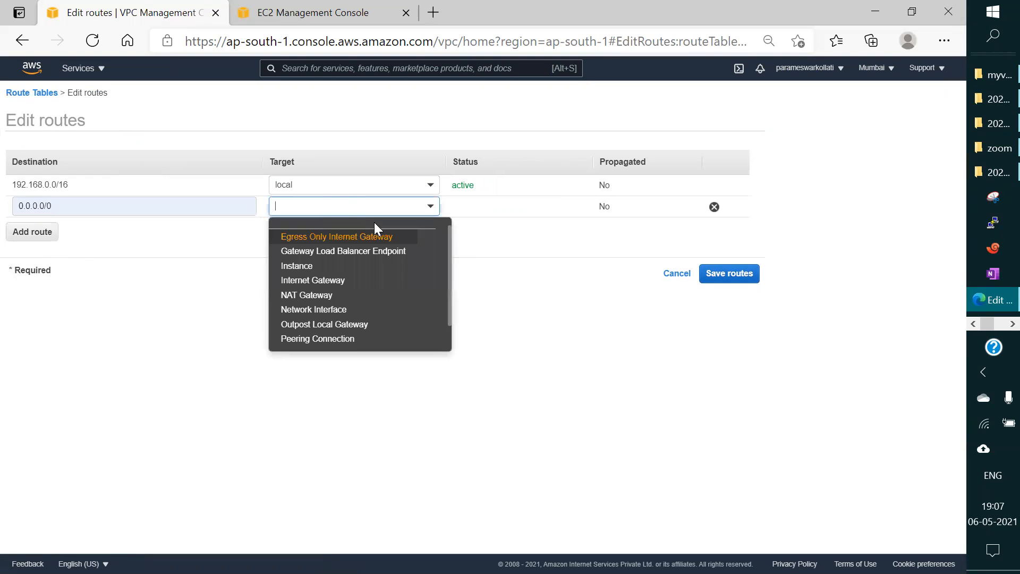
left_click(350, 288)
left_click(347, 242)
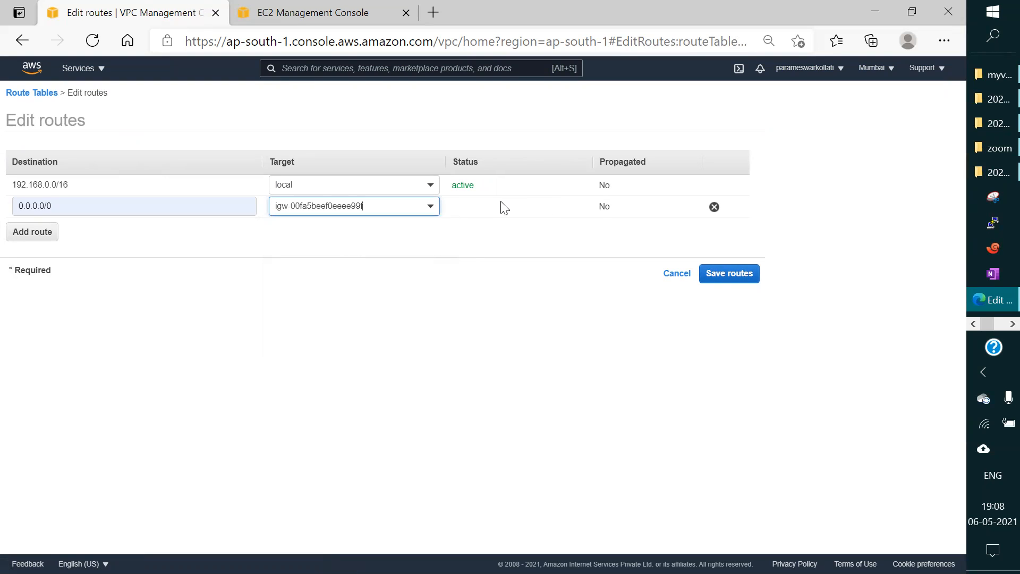
left_click(739, 276)
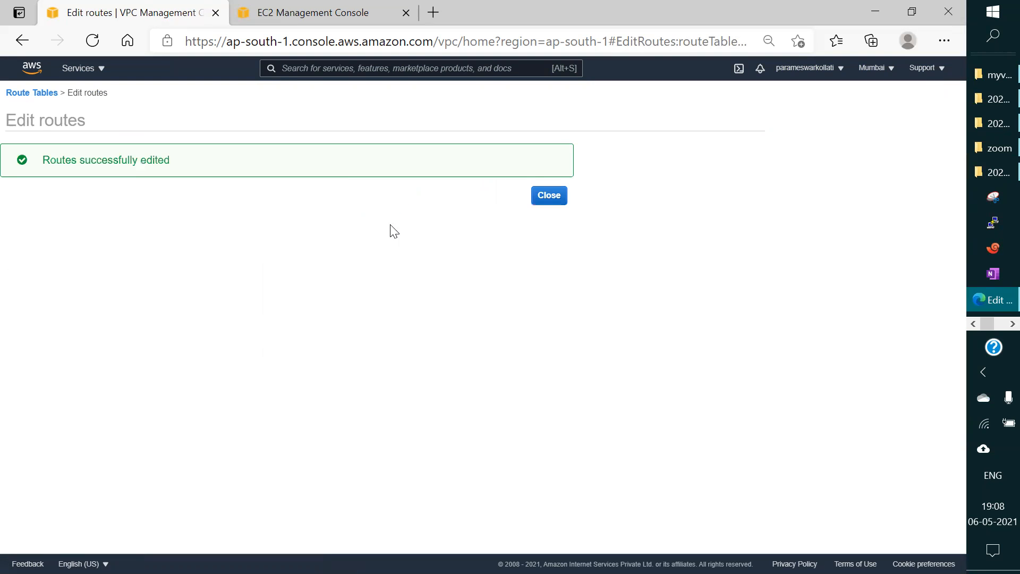
left_click(540, 198)
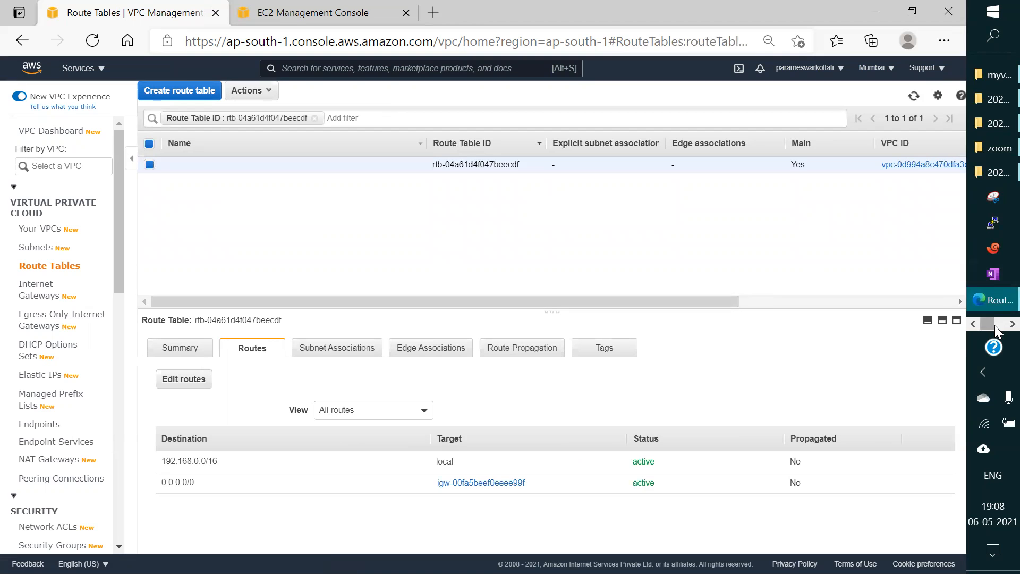
Step: Switch to the SSH terminal to check the running ping to 192.168.1.103, and return to the browser
left_click(1012, 324)
left_click(1012, 324)
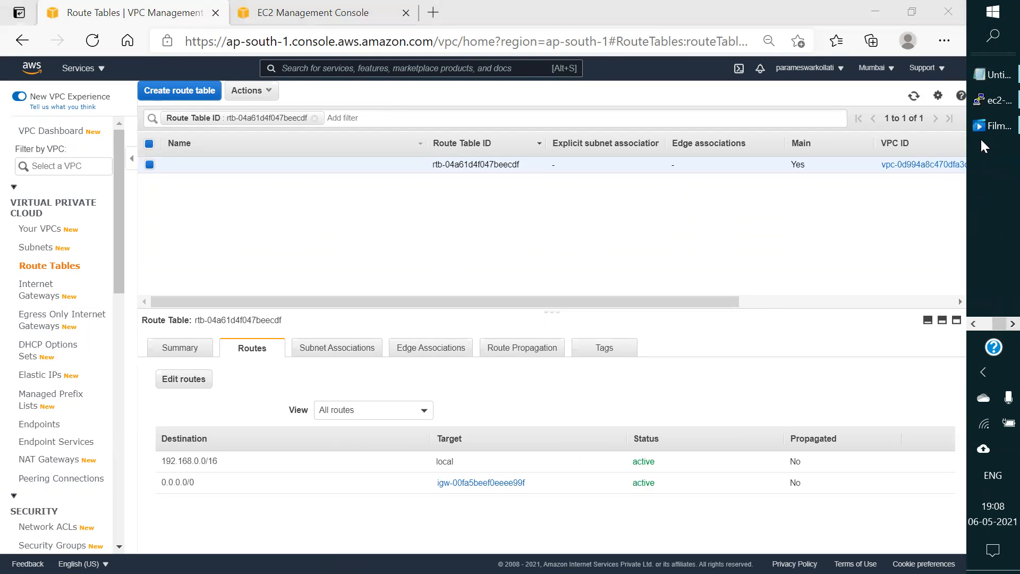
left_click(982, 100)
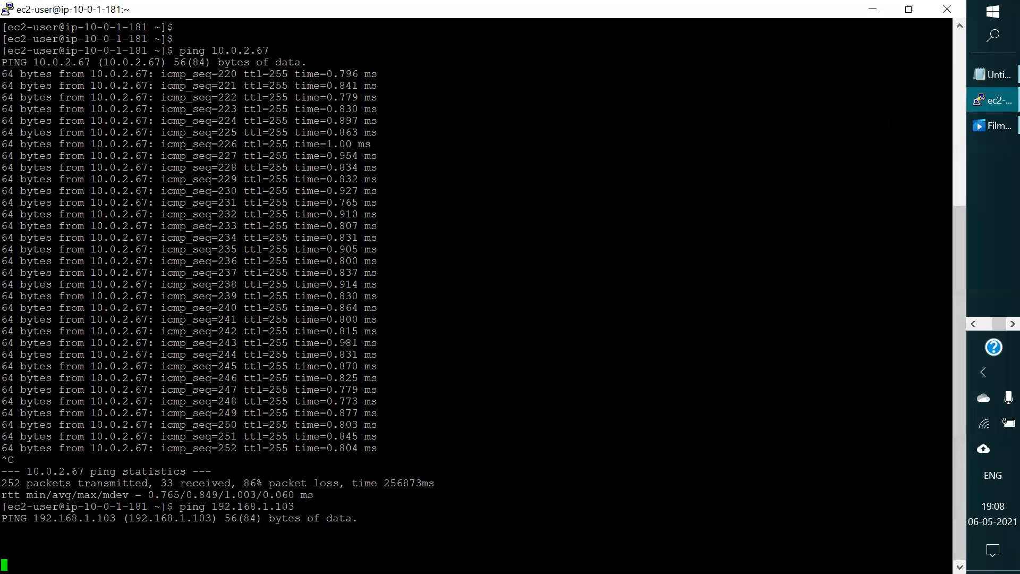
left_click(869, 10)
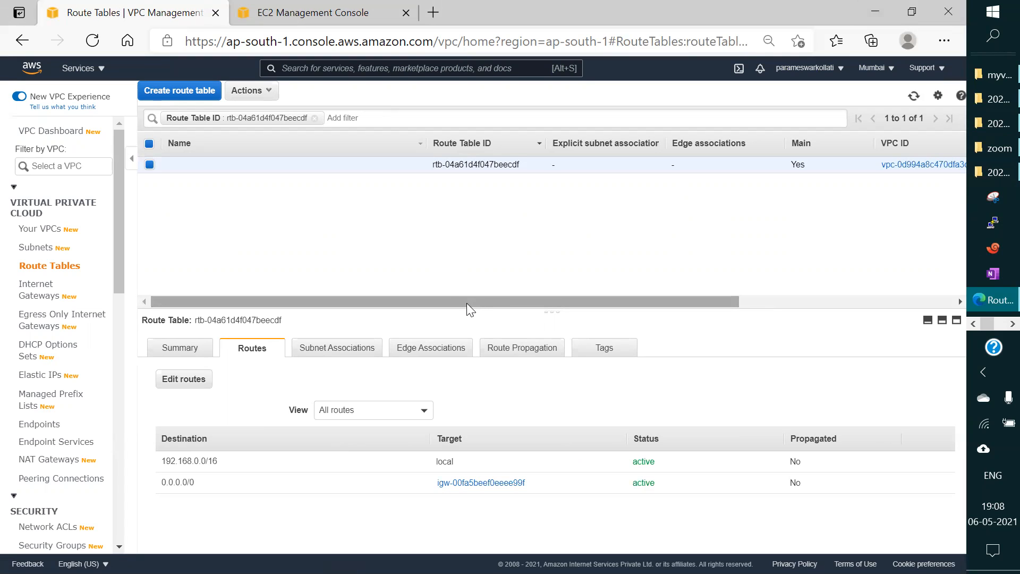
Step: Review the subnet associations, edge associations, route propagation and summary of dbvpc's main route table
left_click(318, 351)
scroll(349, 394, "down", 2)
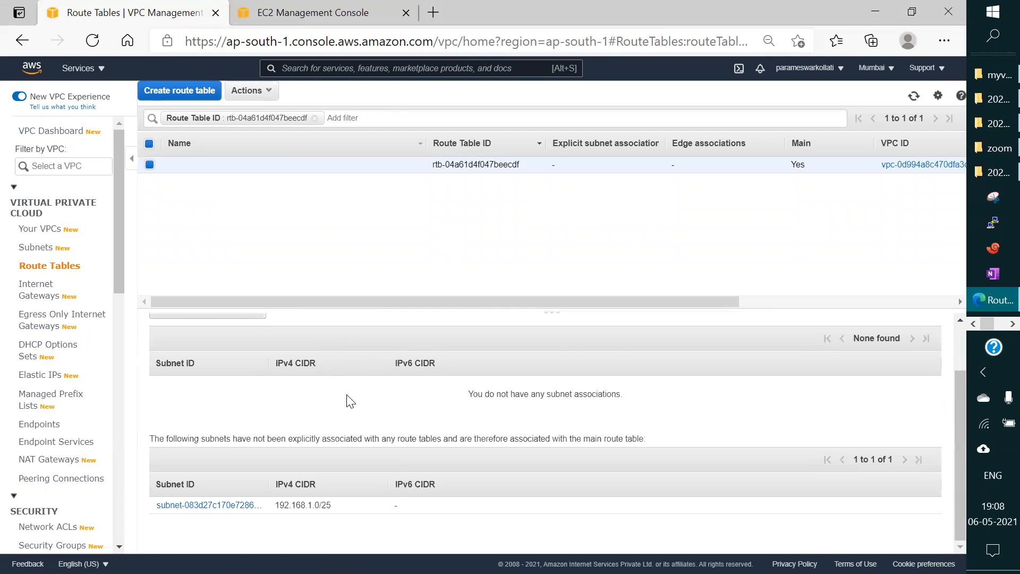
scroll(349, 401, "up", 2)
left_click(460, 351)
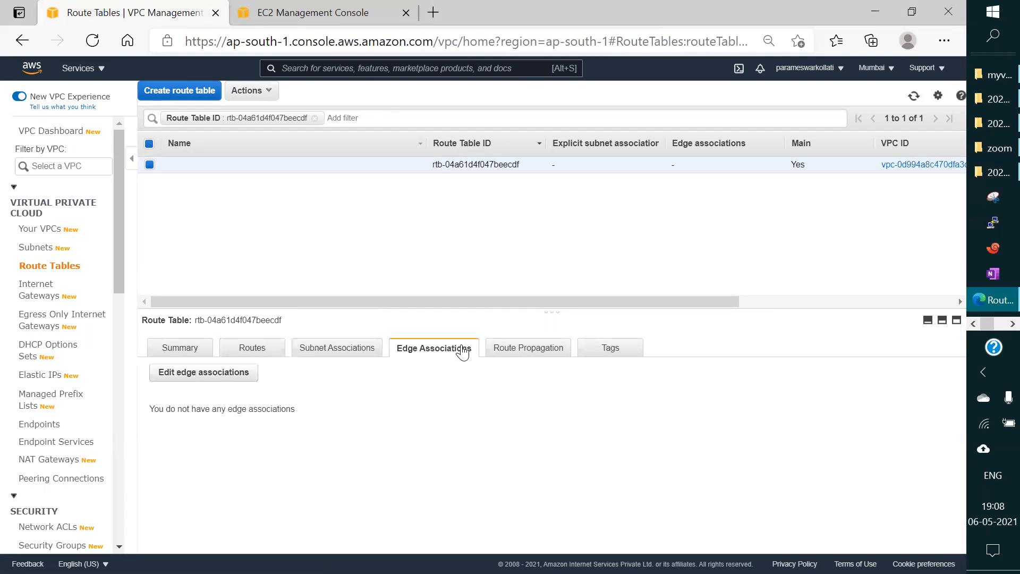
left_click(499, 351)
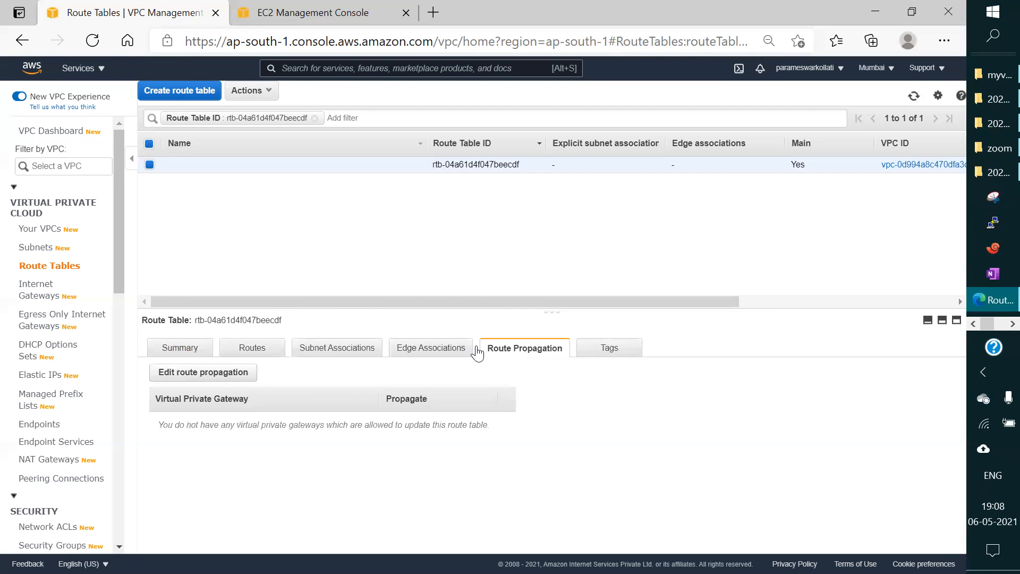
left_click(189, 351)
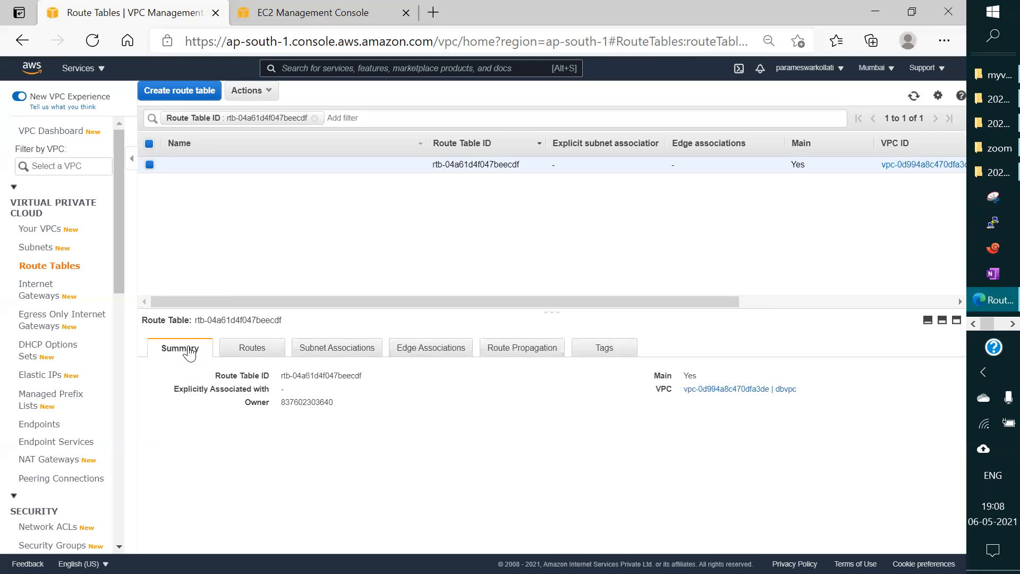
Step: Open the EC2 console and review the list of running instances
left_click(101, 70)
left_click(68, 205)
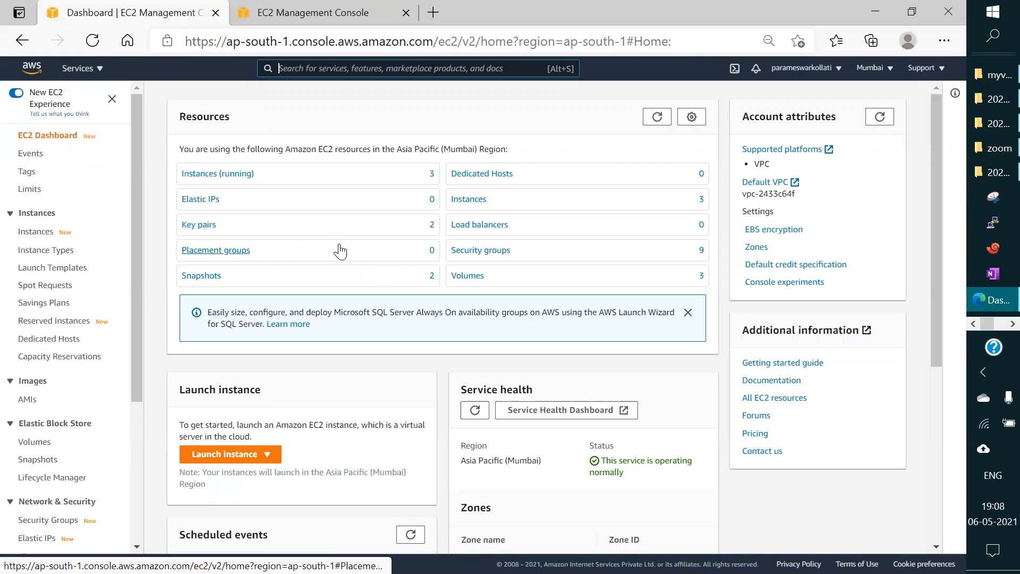
left_click(215, 175)
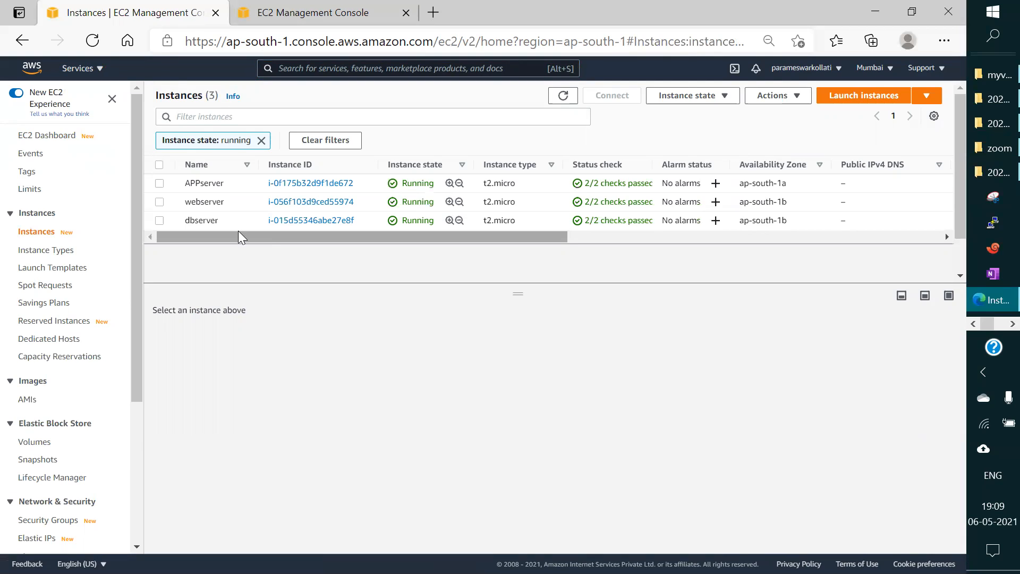
left_click_drag(239, 231, 205, 230)
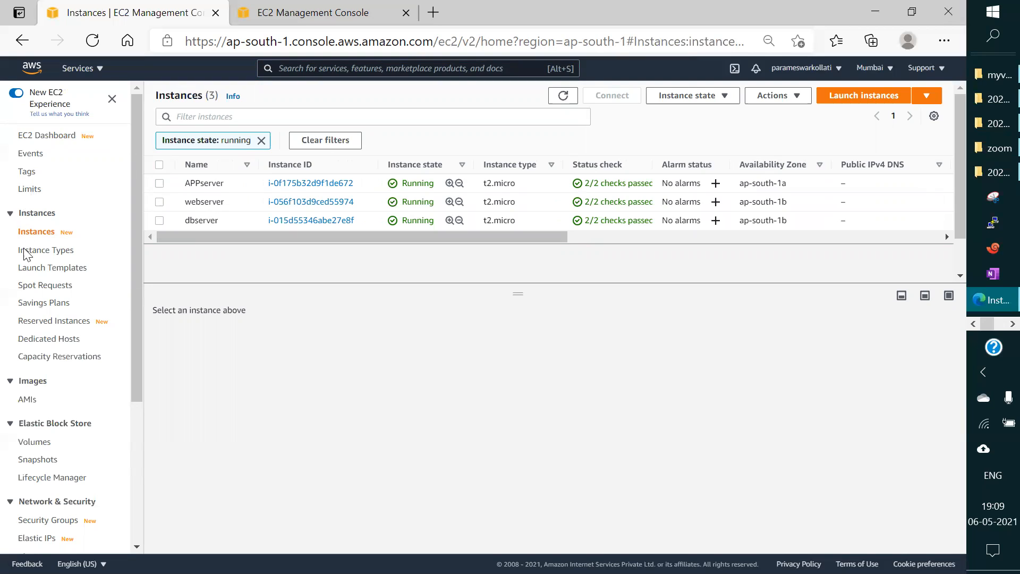
left_click_drag(135, 243, 176, 80)
Step: Return to the VPC console and bring up the routes of dbvpc's main route table
left_click(83, 71)
left_click(59, 207)
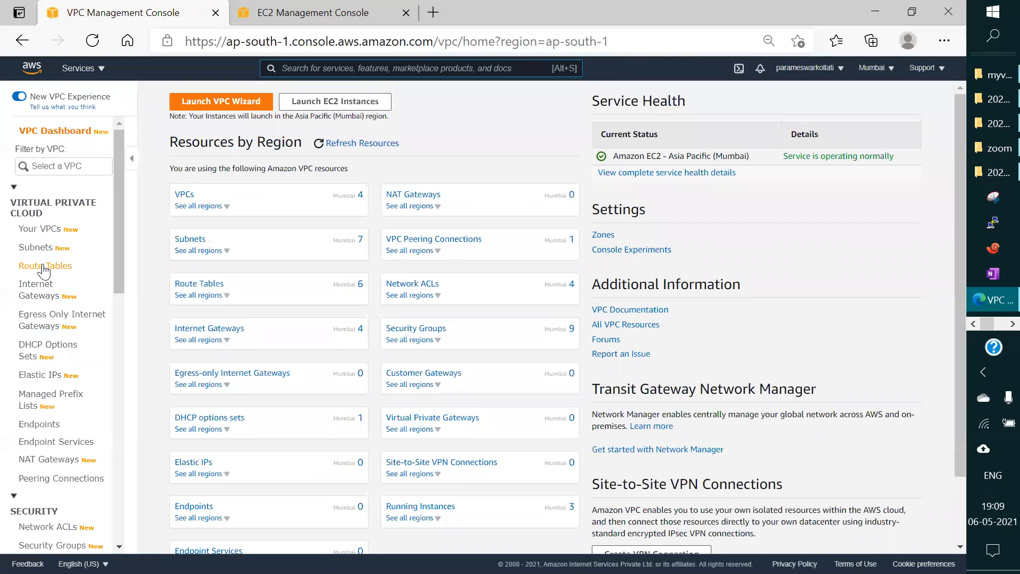
left_click(43, 271)
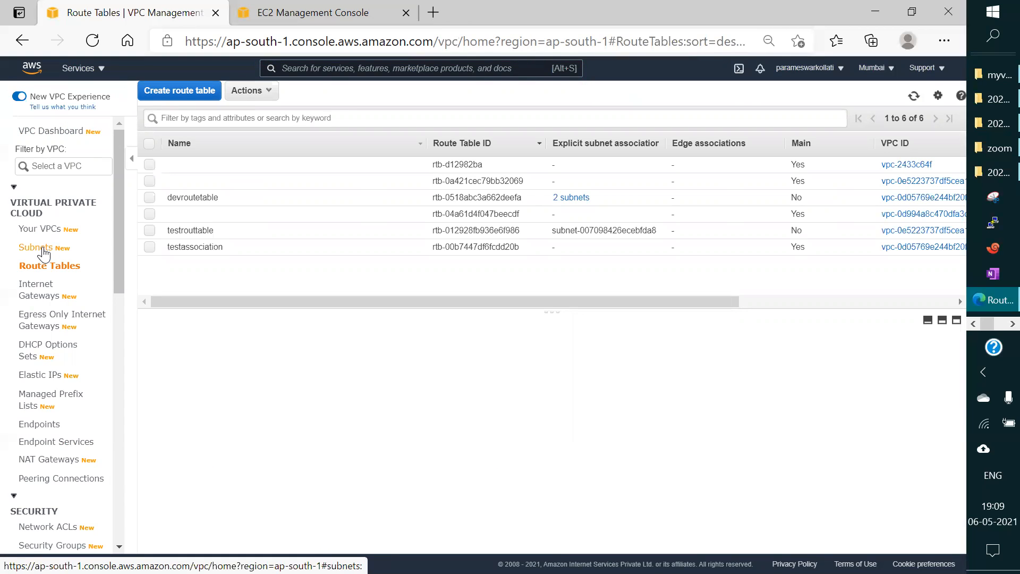
left_click(40, 230)
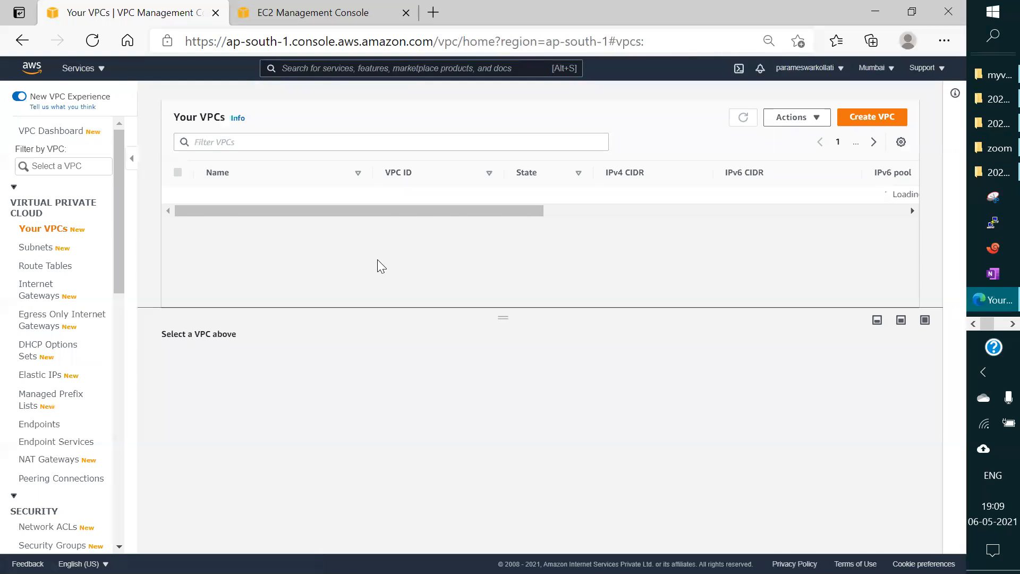
left_click(209, 219)
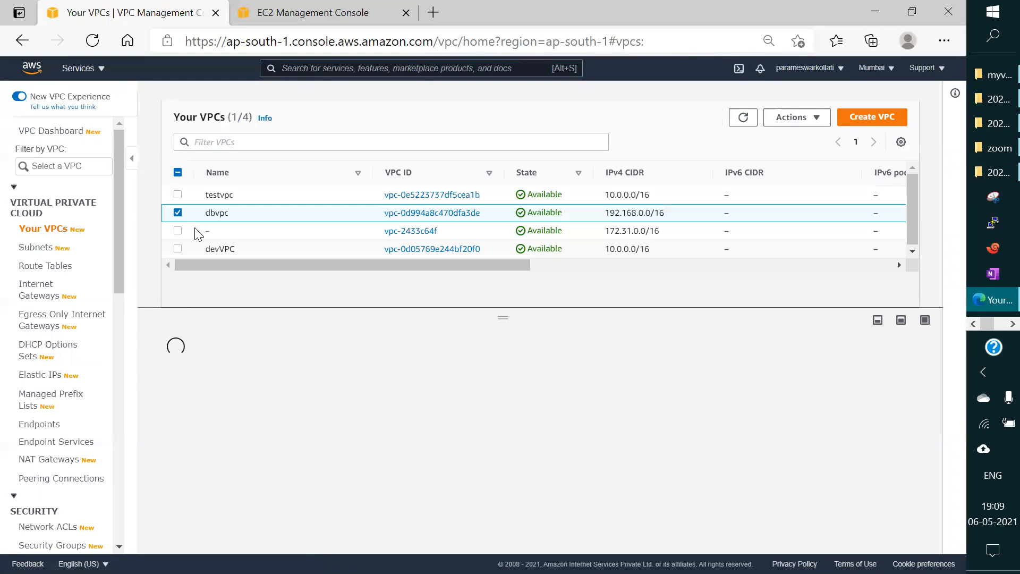
left_click_drag(430, 260, 759, 265)
left_click(504, 212)
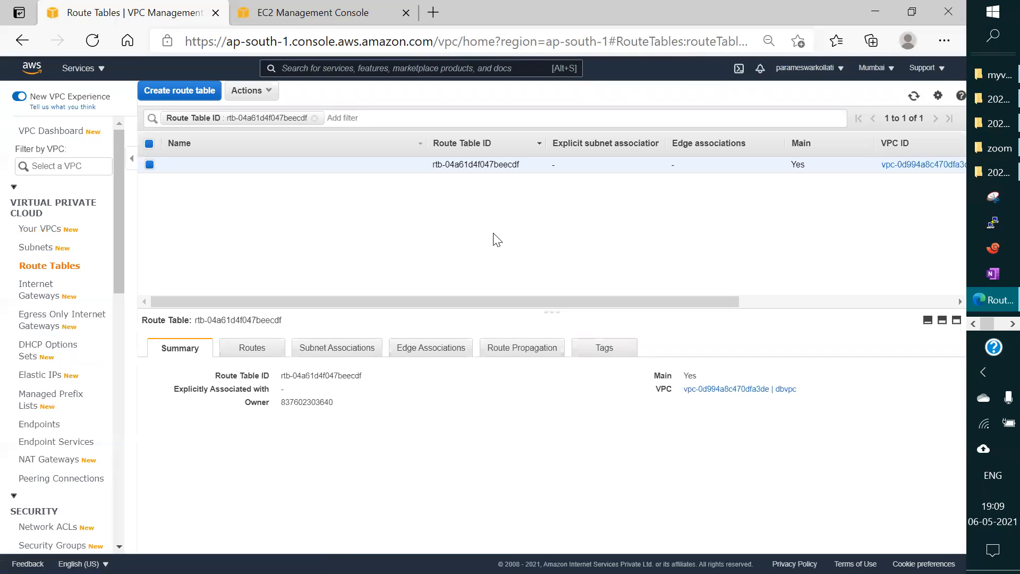
left_click(237, 350)
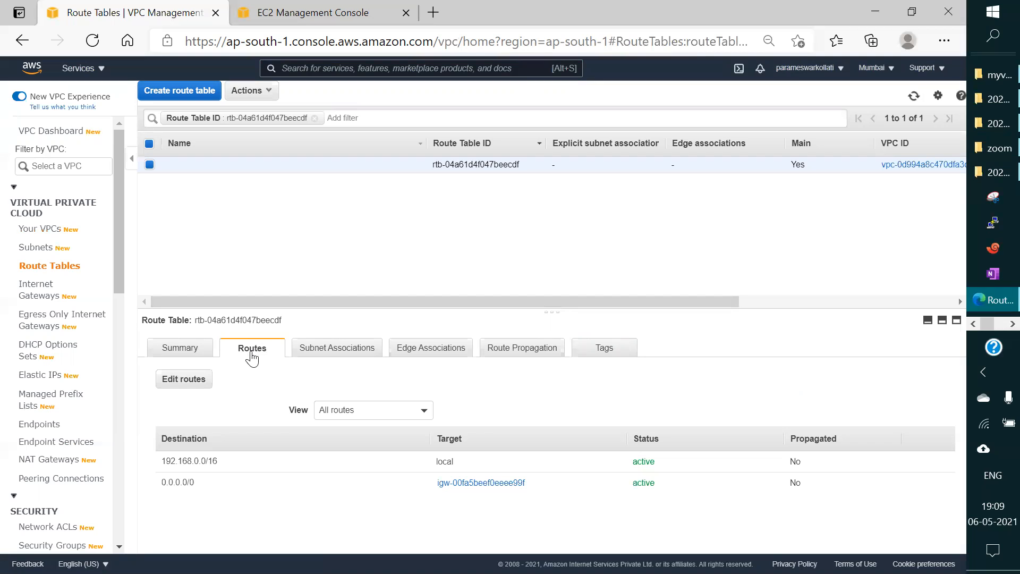
Step: Add a route to dbvpc's main route table with destination 10.0.0.0/16 targeting the appTOdb peering connection, and save it
left_click(194, 380)
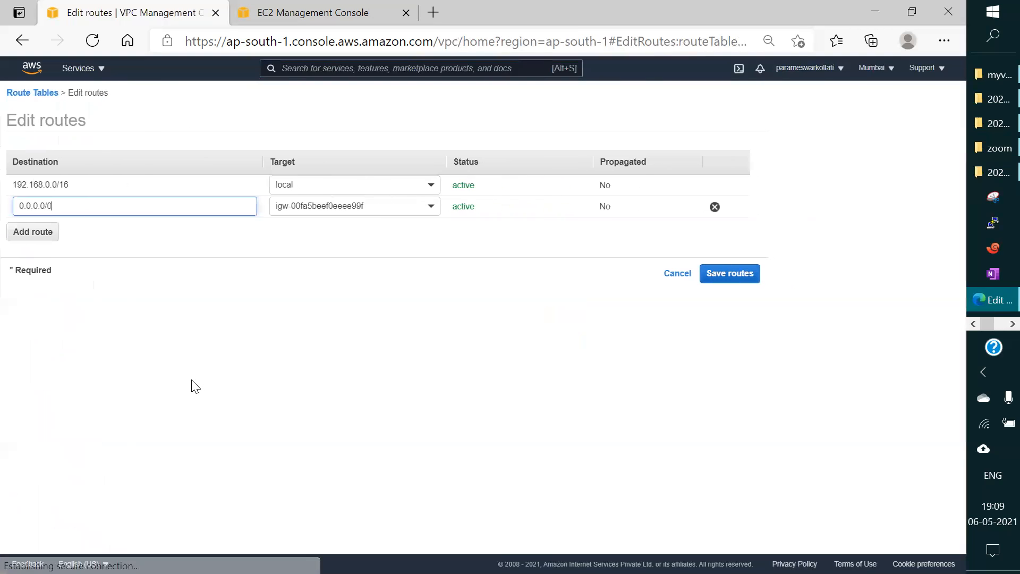
left_click(40, 234)
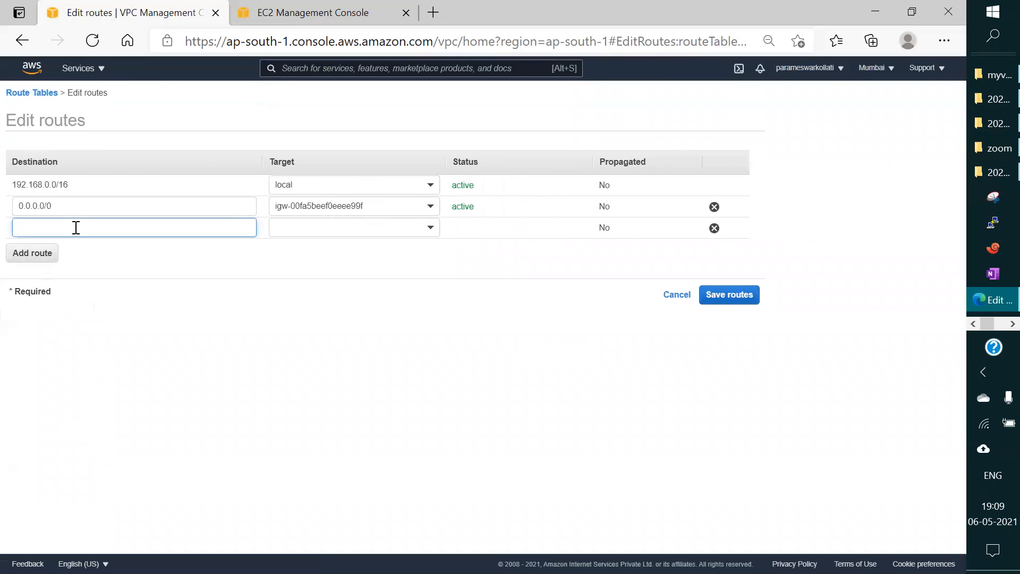
left_click(77, 227)
type("10")
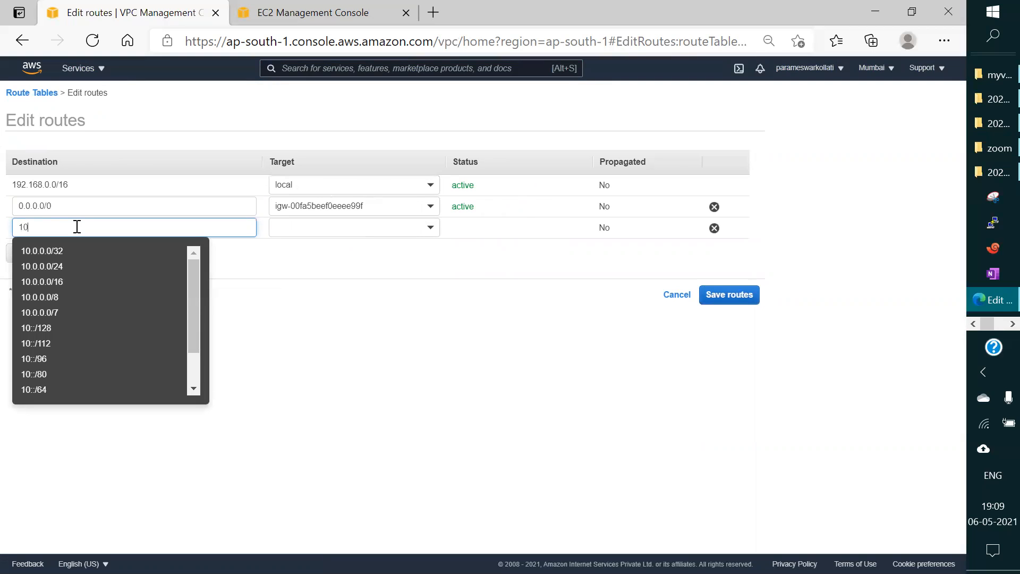
type(".0")
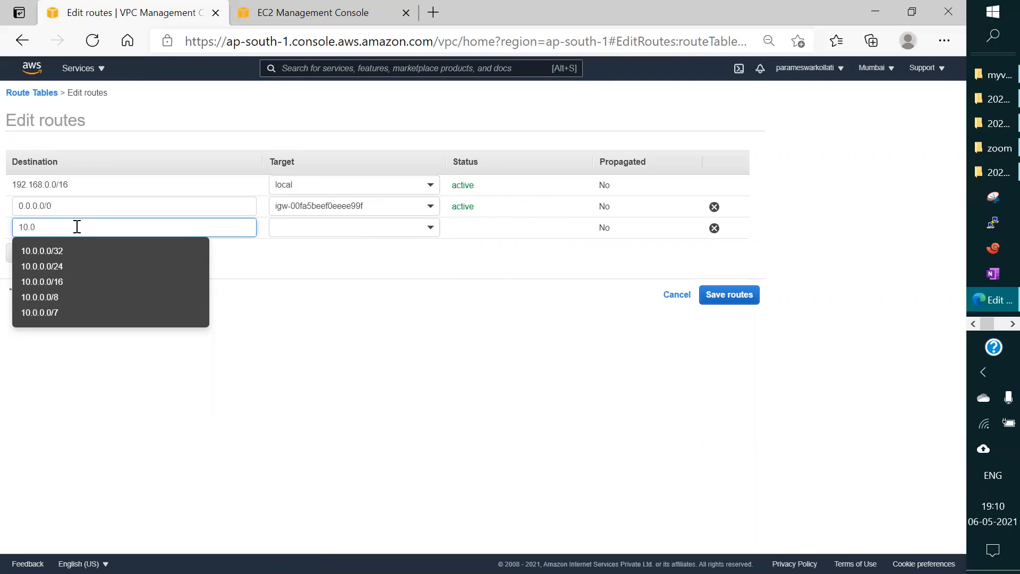
left_click(51, 290)
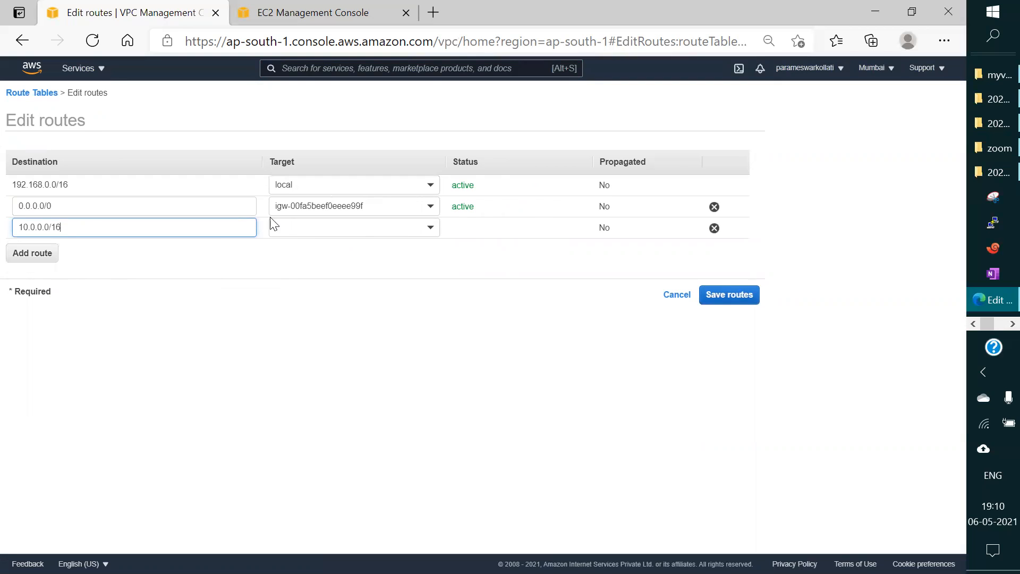
left_click(432, 238)
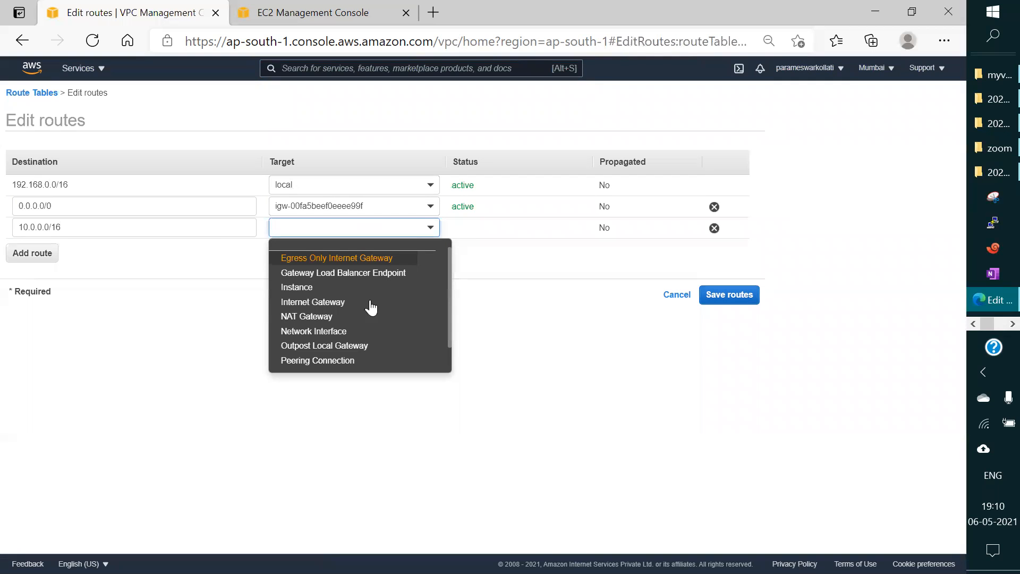
left_click(340, 360)
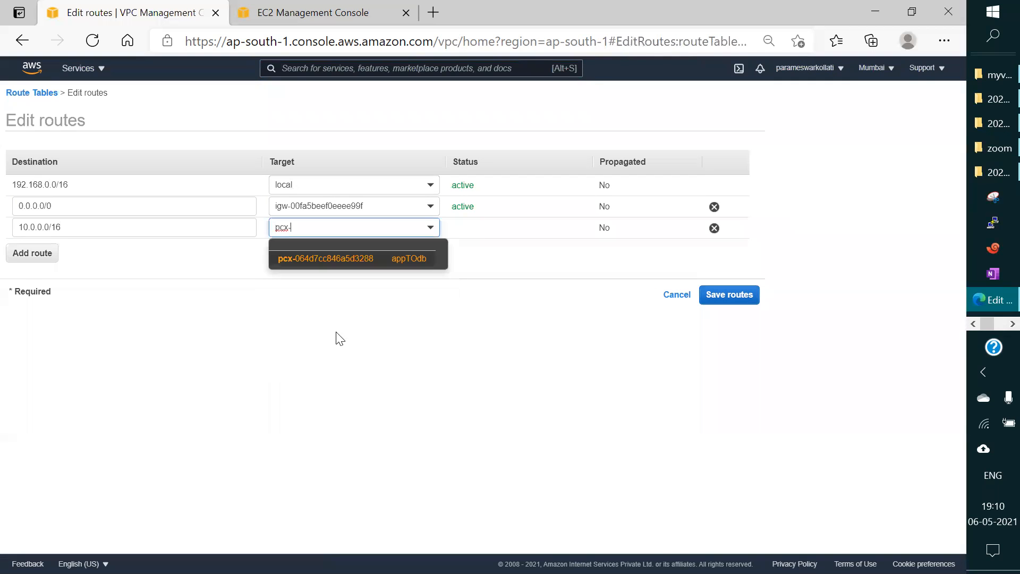
left_click(322, 260)
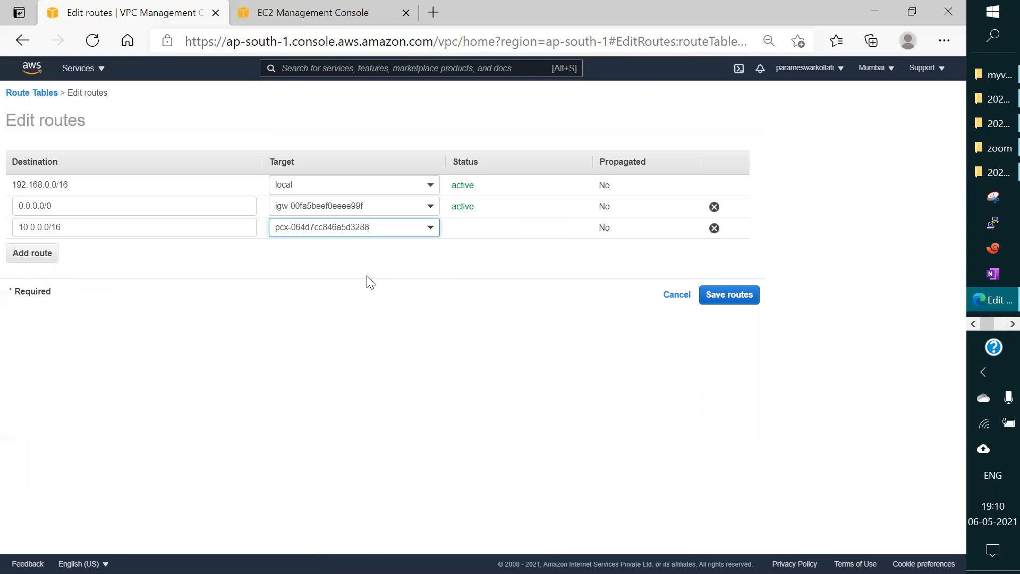
left_click(720, 297)
left_click(550, 196)
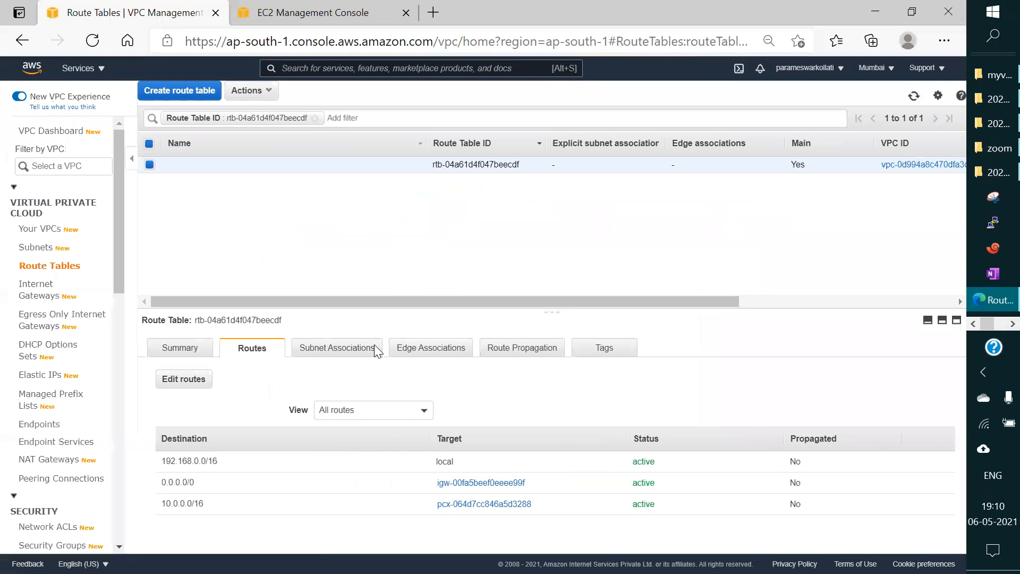
Step: Remove the 0.0.0.0/0 internet gateway route from dbvpc's main route table and save the routes
left_click(193, 381)
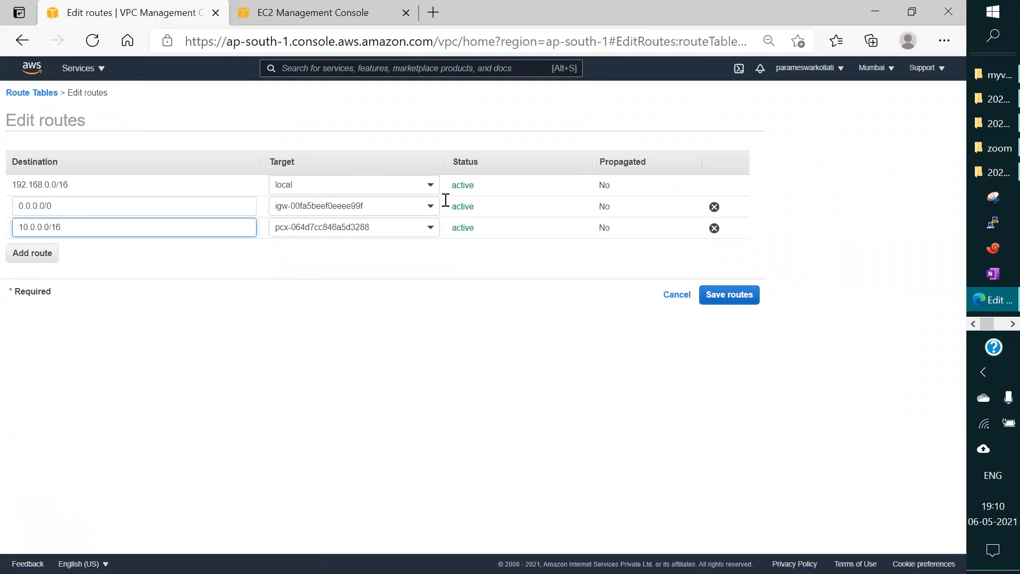
left_click(715, 207)
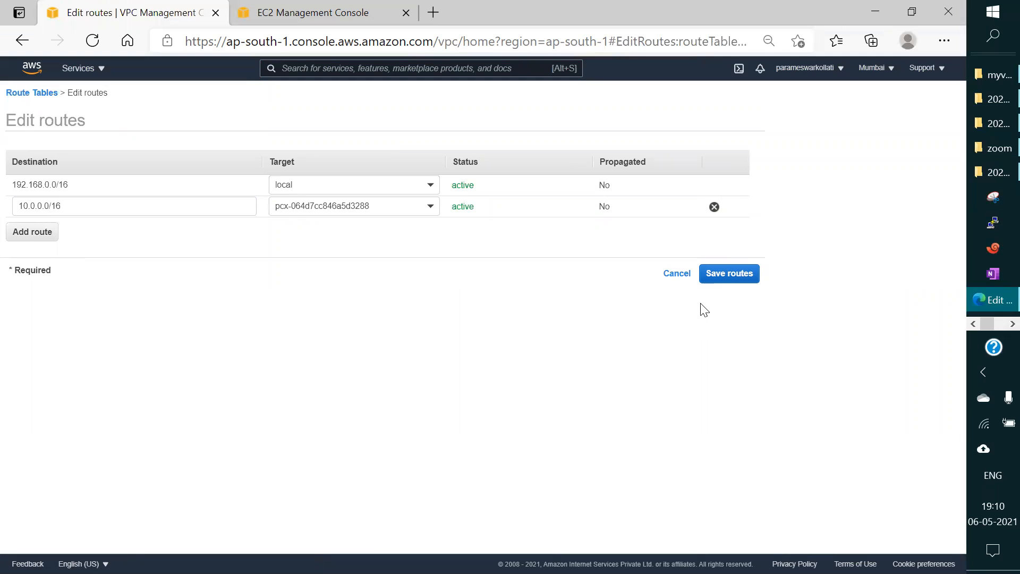
left_click(731, 275)
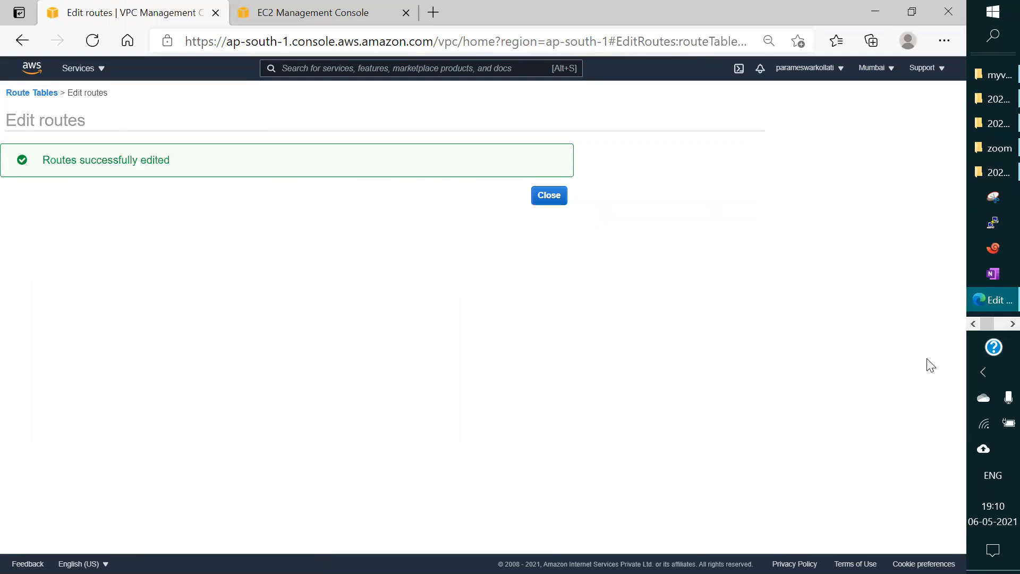
Step: Switch to the SSH terminal to check the ping to 192.168.1.103 after the route changes, and return to the browser
left_click(995, 322)
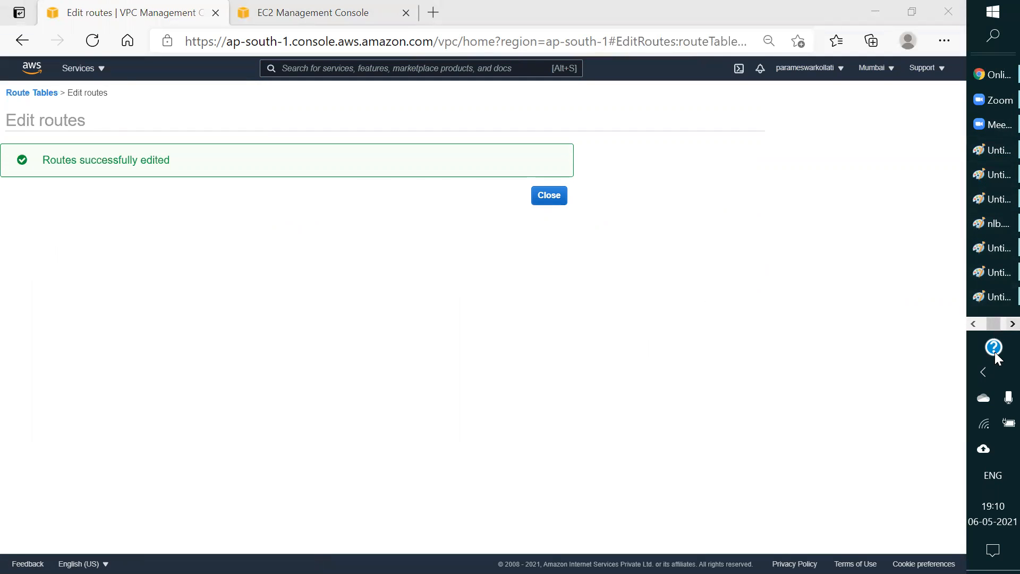
left_click(996, 325)
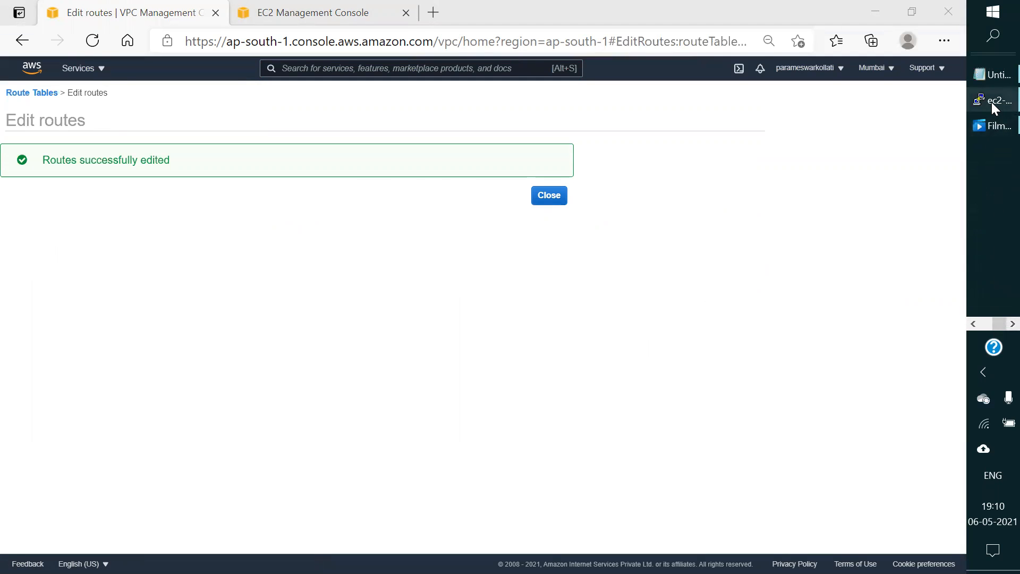
left_click(992, 103)
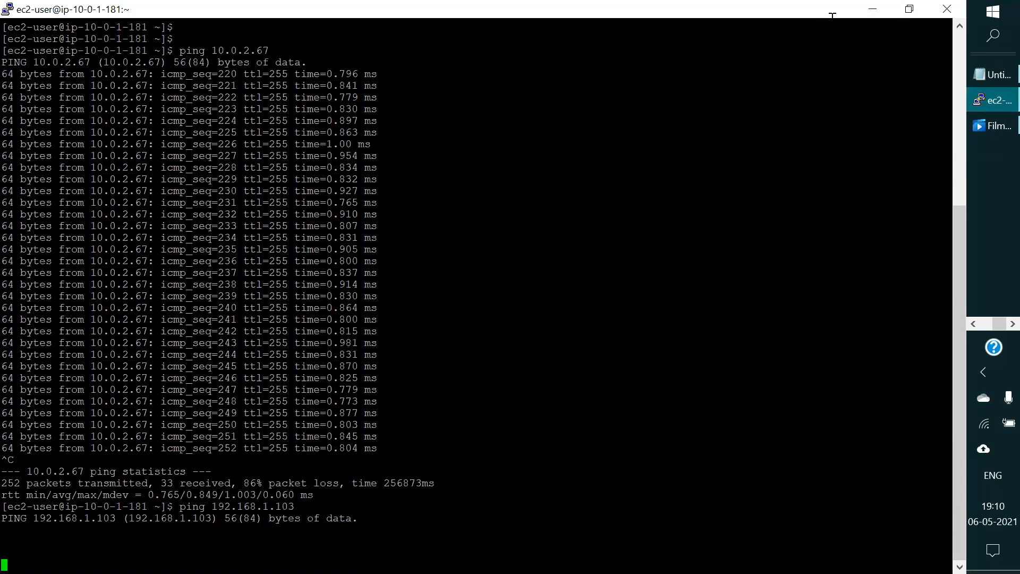
left_click(873, 9)
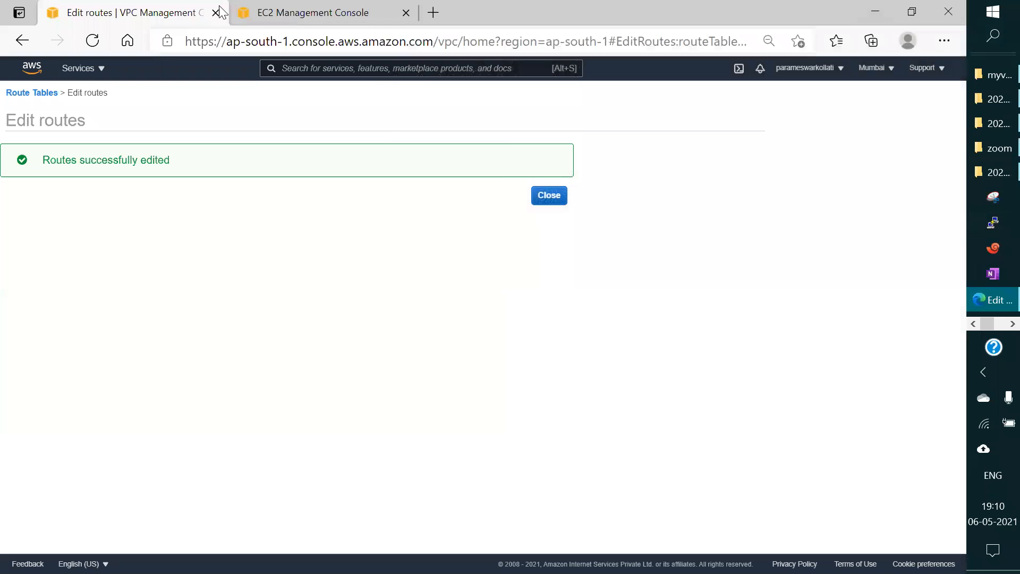
Step: Switch to the EC2 console and bring up the inbound rules of the launch-wizard-4 security group
left_click(308, 14)
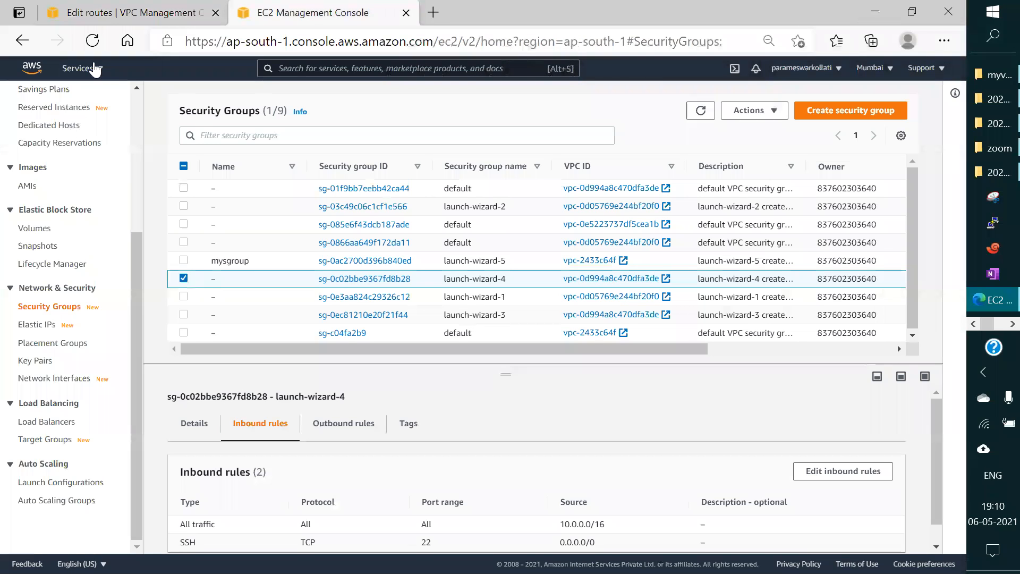
left_click(78, 68)
left_click(64, 190)
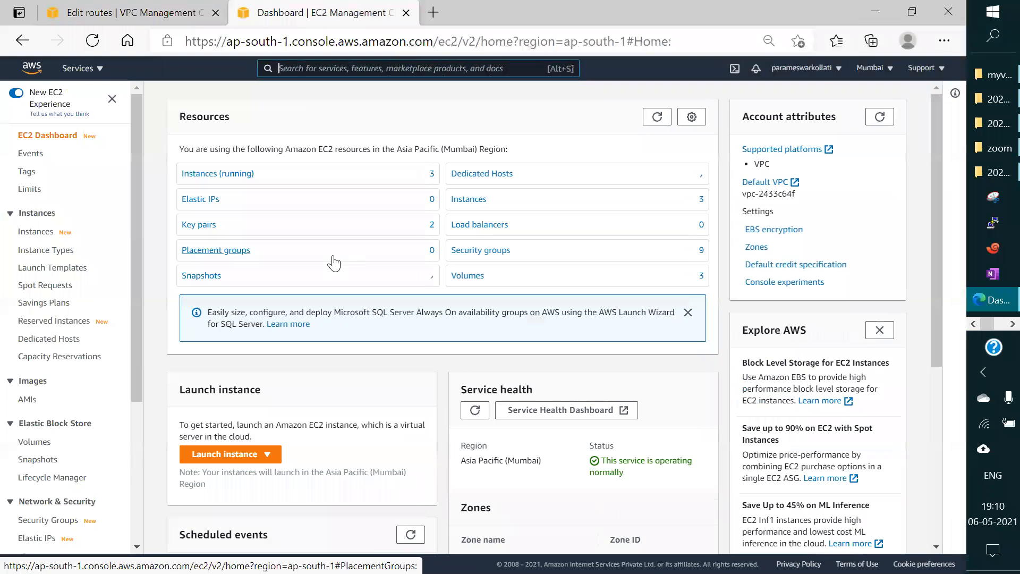
scroll(350, 266, "down", 1)
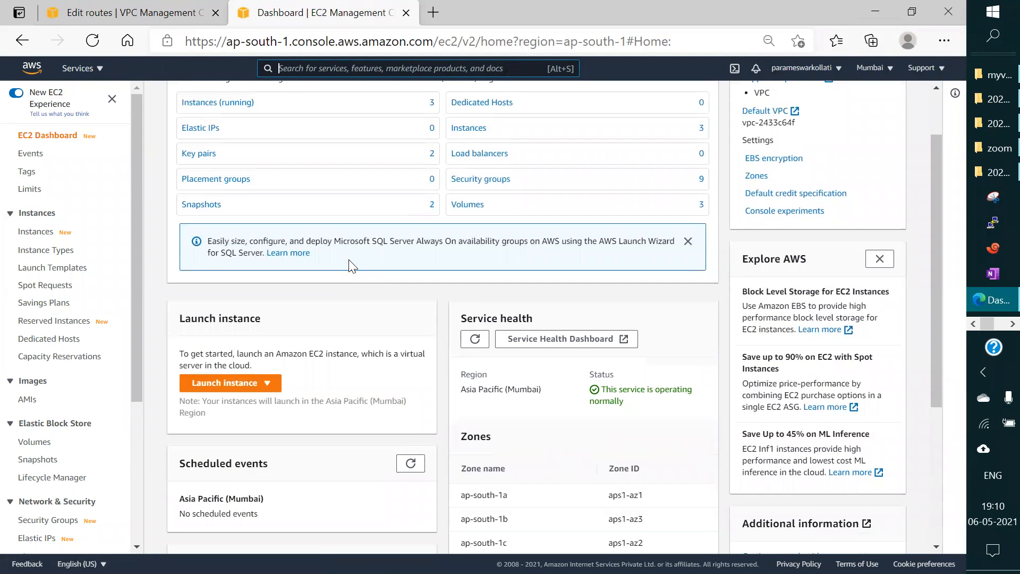
scroll(340, 261, "up", 1)
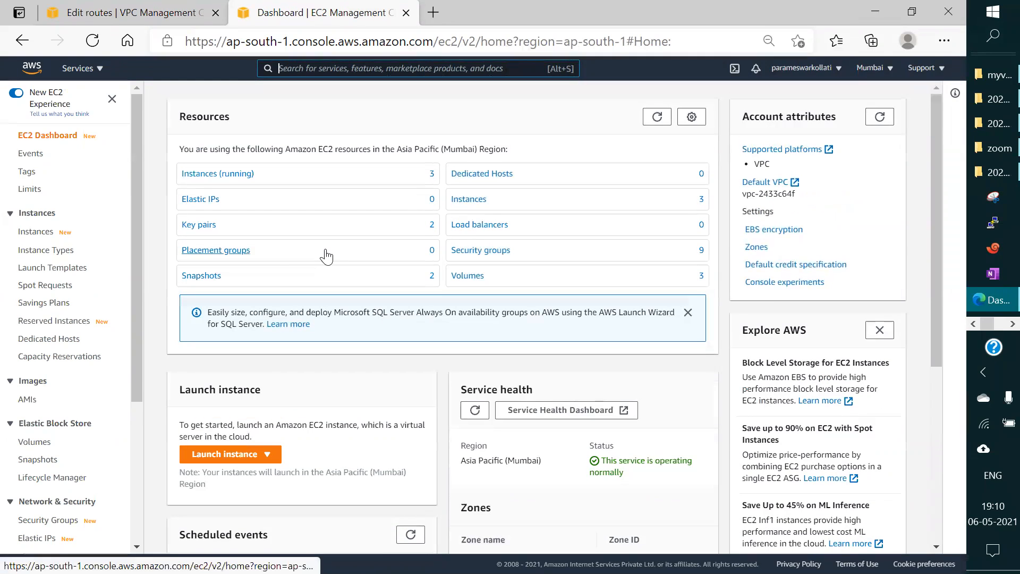
scroll(32, 489, "down", 3)
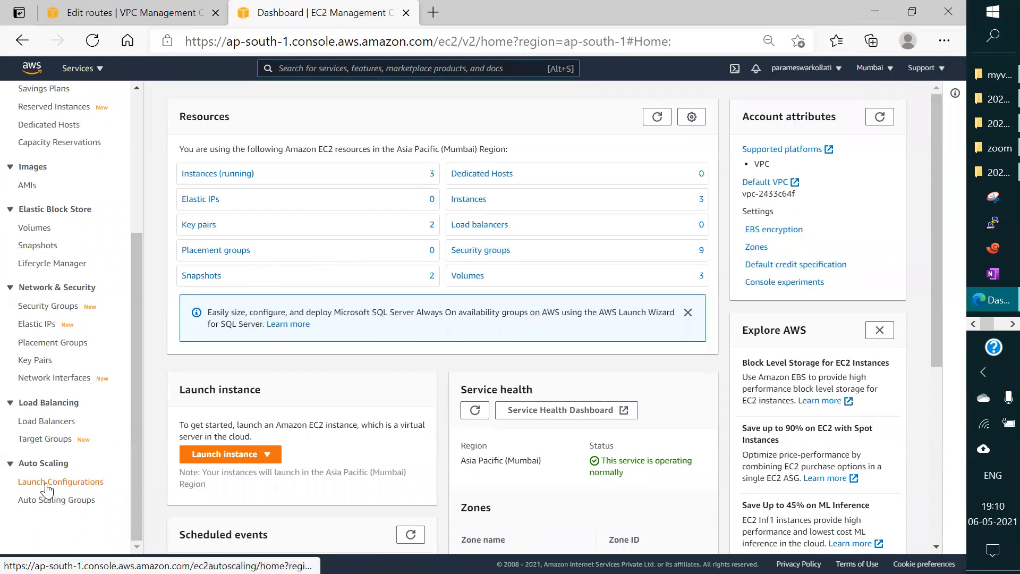
left_click(49, 307)
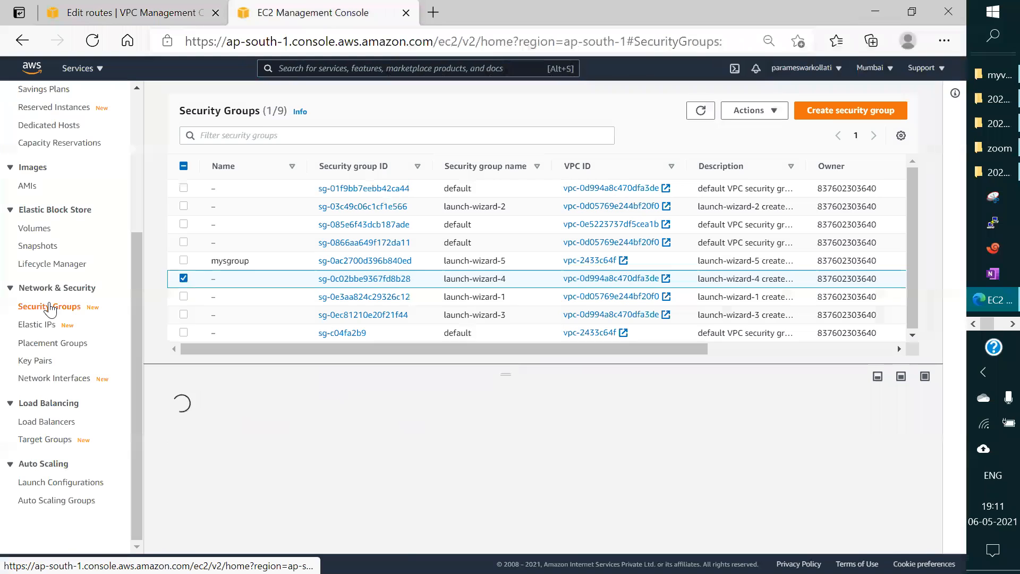
scroll(496, 395, "down", 1)
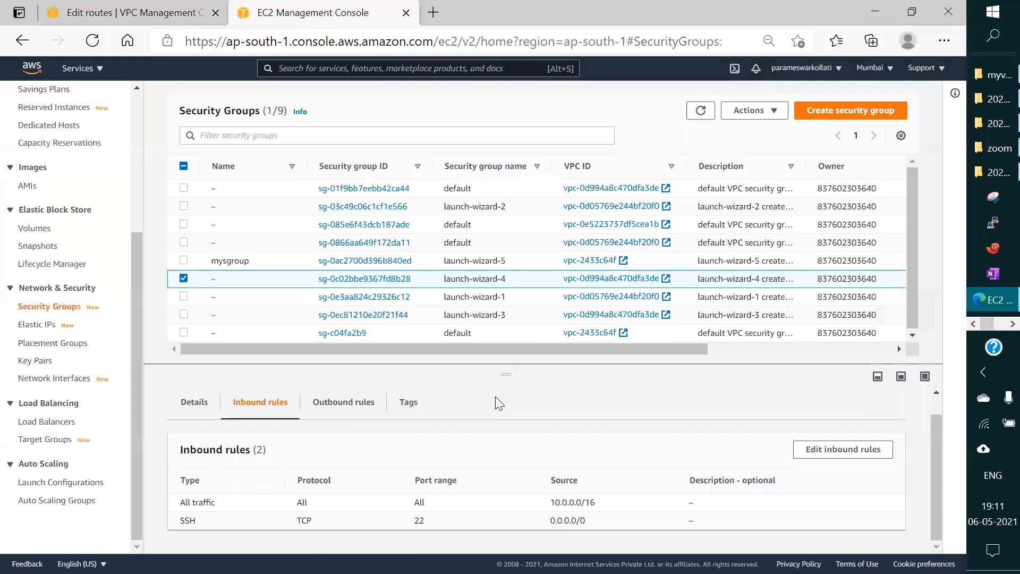
Step: Set the source of launch-wizard-4's All traffic inbound rule to 0.0.0.0/0 and save the rules
left_click(837, 450)
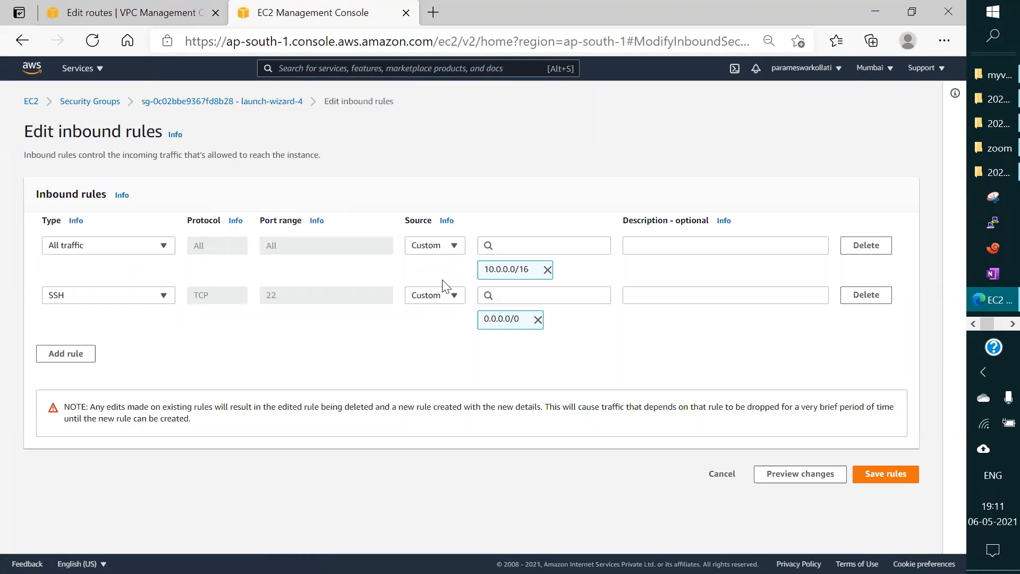
left_click(547, 270)
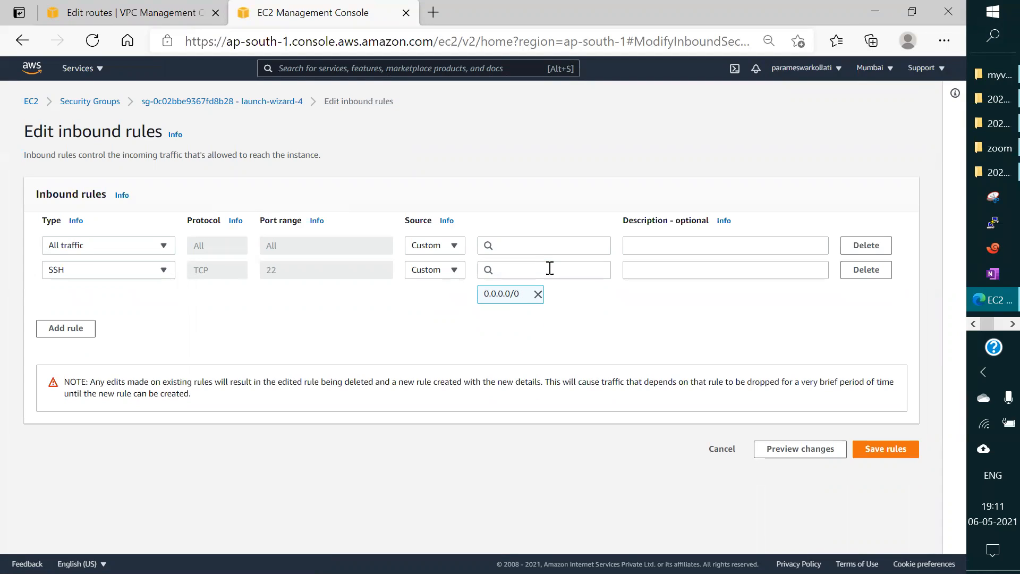
left_click(521, 246)
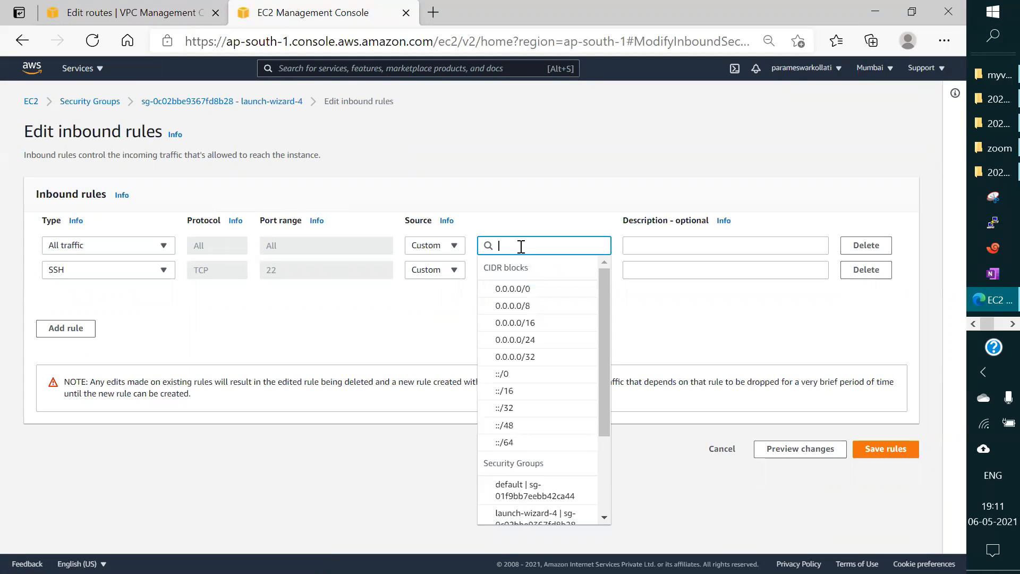
left_click(531, 289)
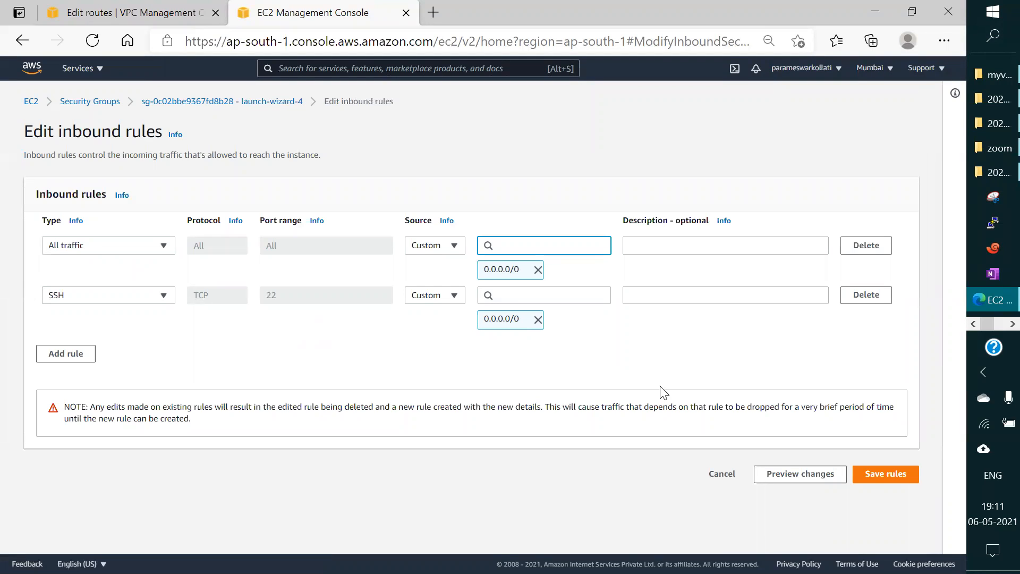
left_click(877, 475)
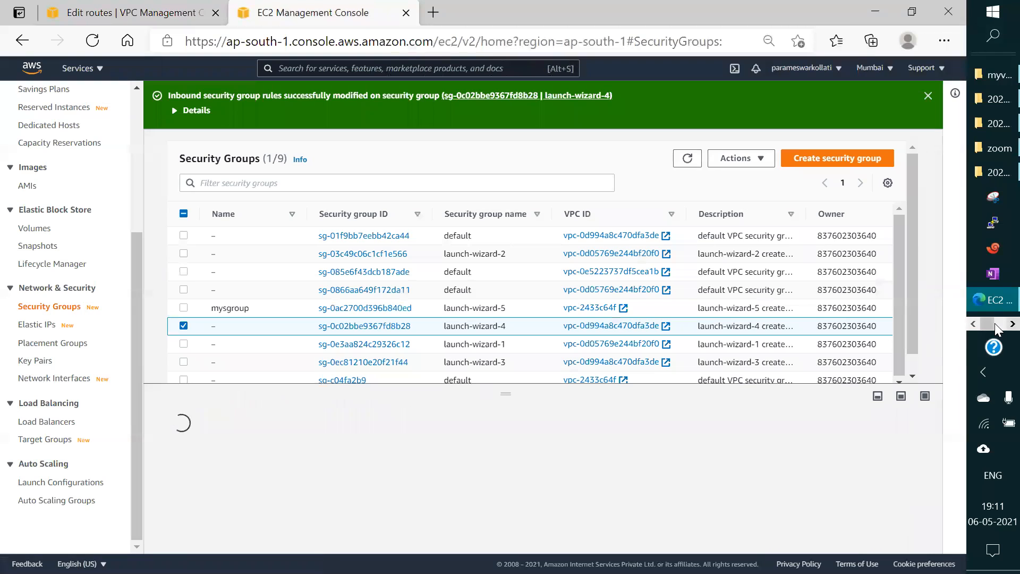
Step: Recheck the running ping to 192.168.1.103 in the SSH terminal, adding blank lines to its output, and return to the browser
left_click(996, 325)
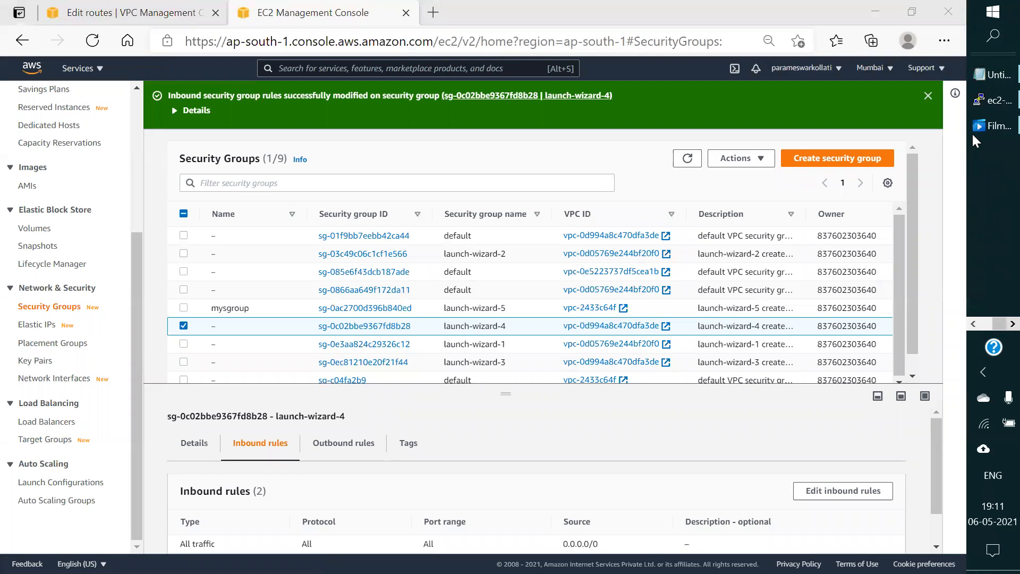
left_click(990, 99)
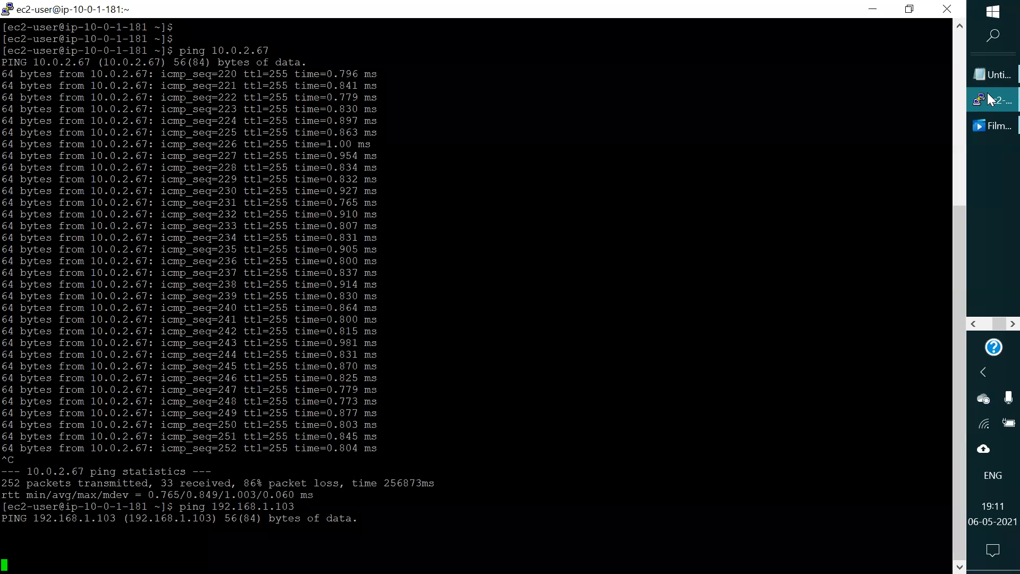
key("Return")
key("Return")
key("Return")
key("Return")
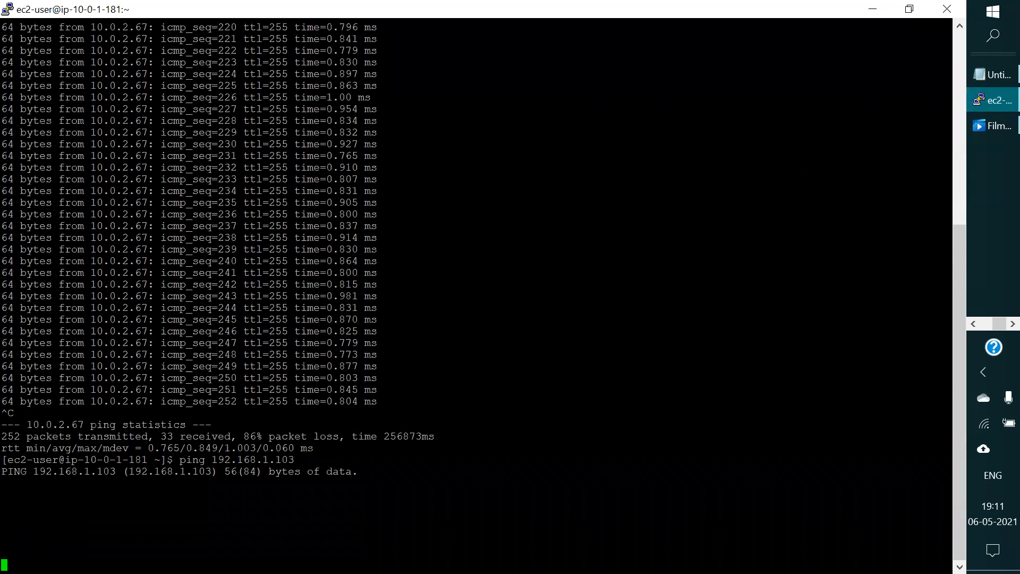
key("Return")
key("Return")
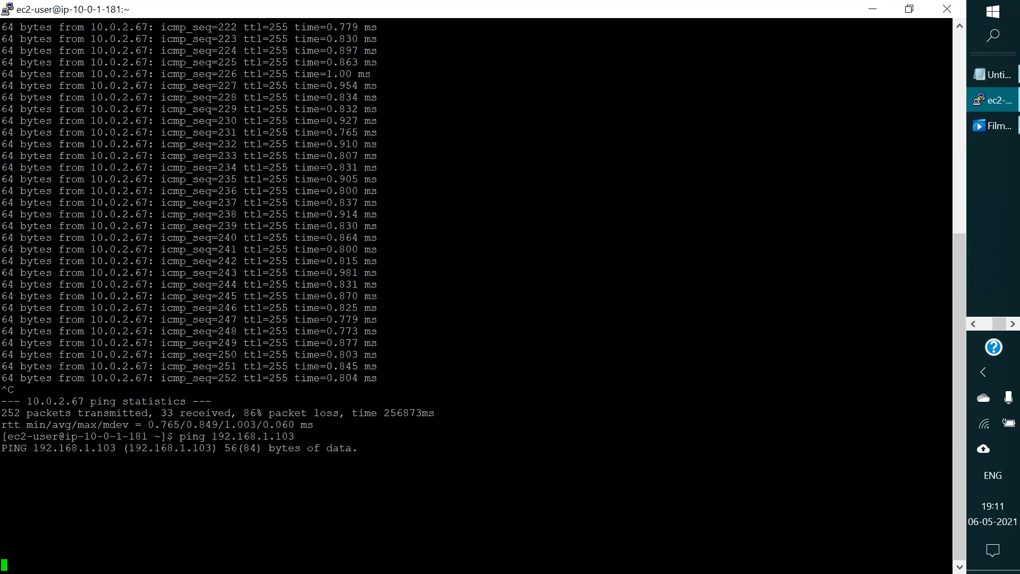
left_click(873, 9)
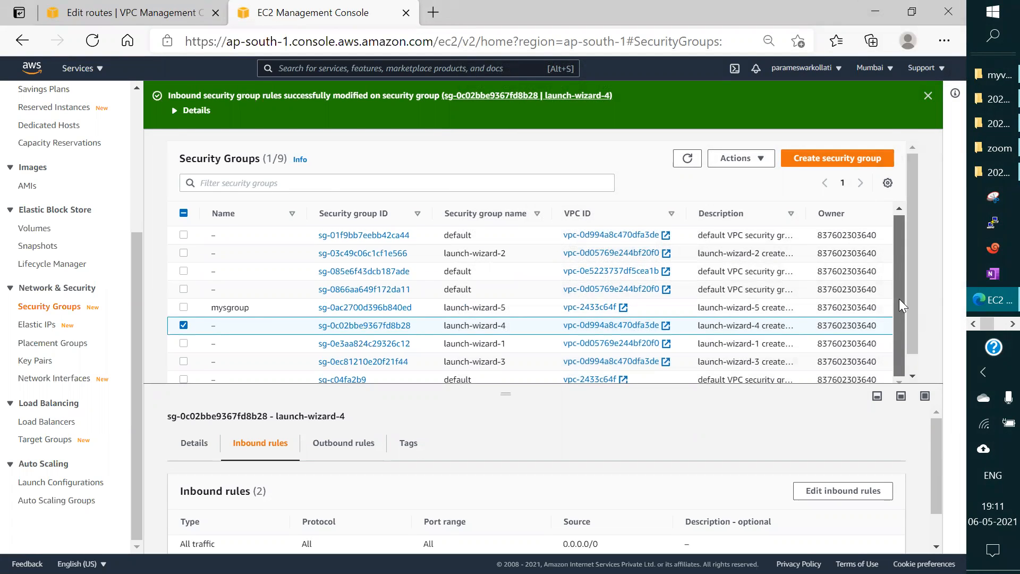
Step: Review the saved inbound rules of the launch-wizard-4 security group and open them for editing
left_click_drag(913, 331, 917, 373)
scroll(640, 508, "down", 1)
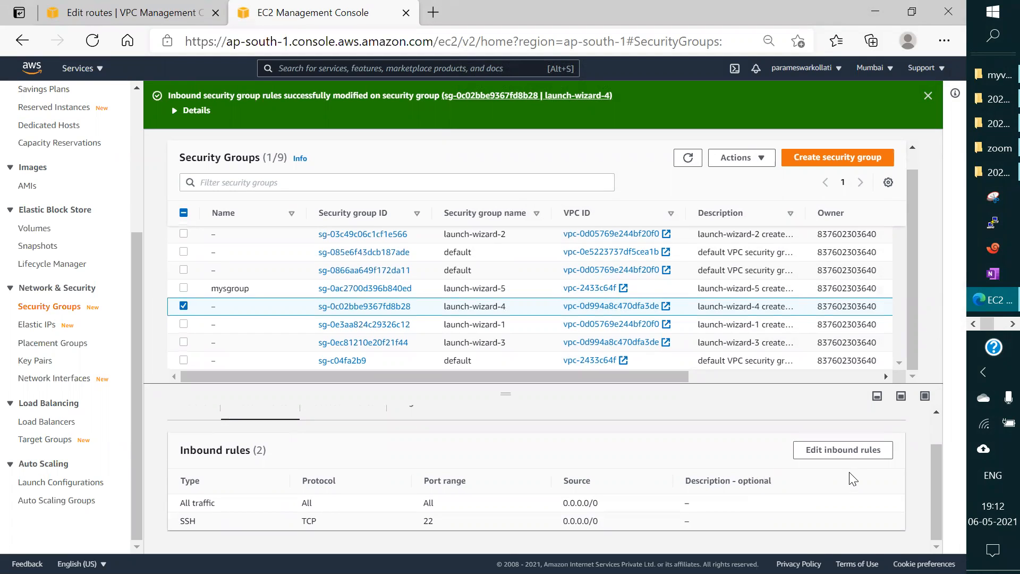
left_click(852, 455)
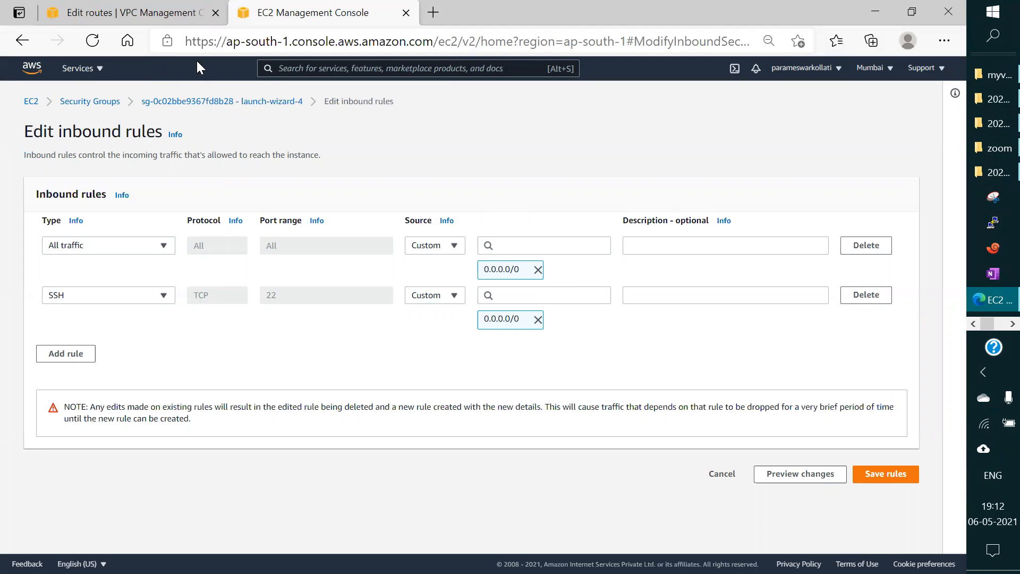
Step: Leave the inbound rule editor without saving and review launch-wizard-4's outbound and inbound rules
left_click(225, 101)
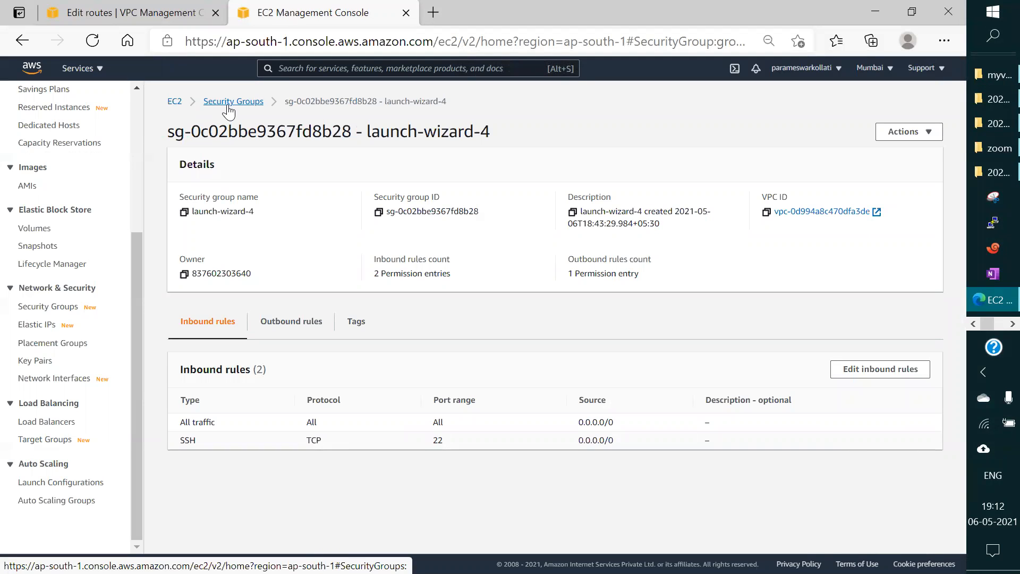
left_click(314, 325)
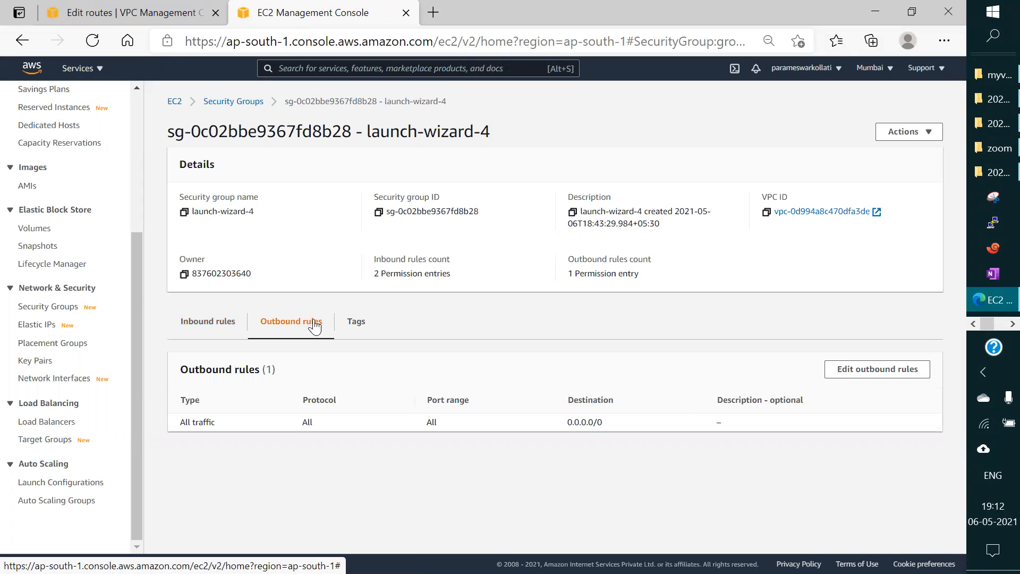
left_click(230, 325)
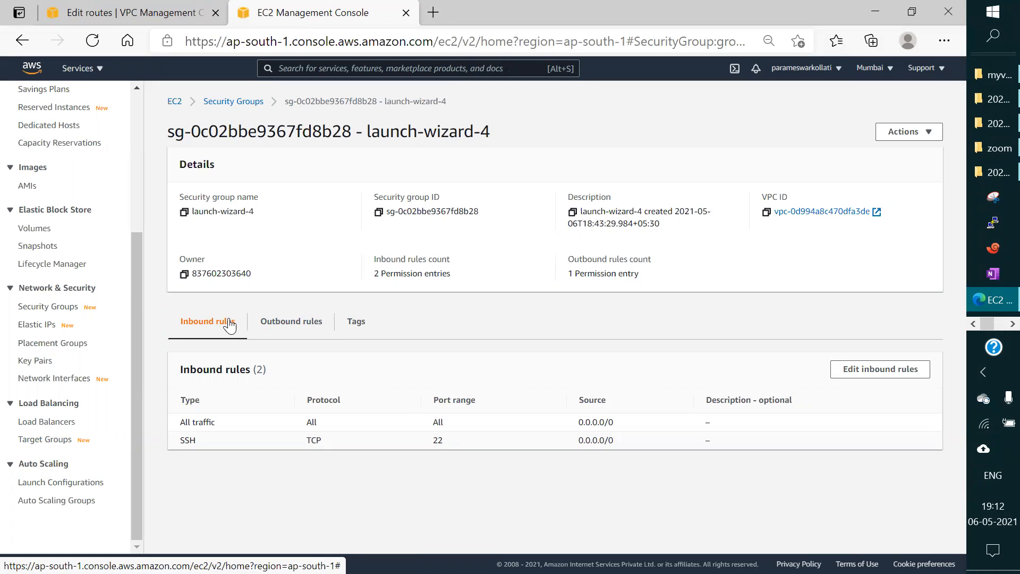
Step: Switch to the VPC console, list the VPCs and select dbvpc to check its main route table
left_click(165, 16)
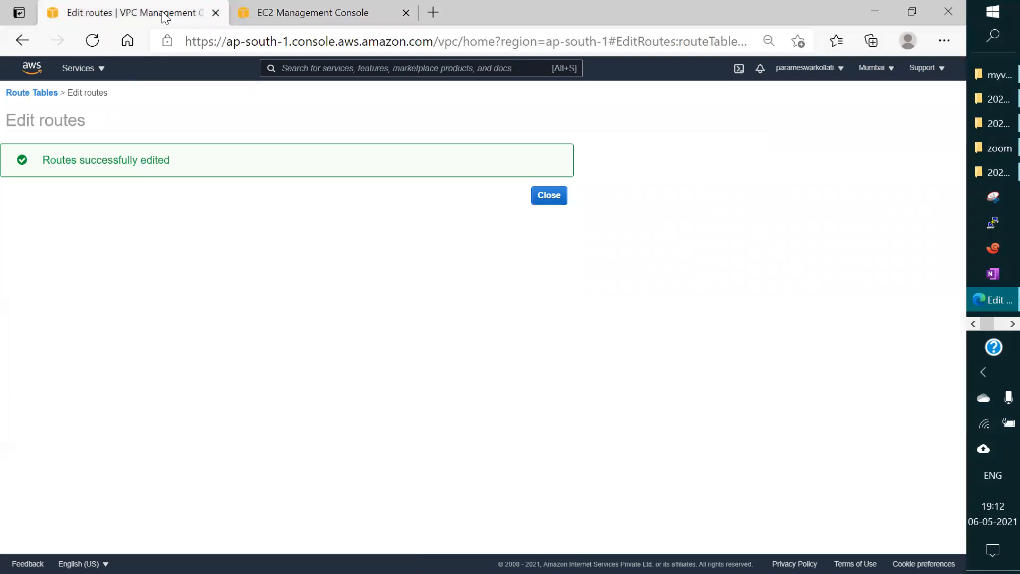
left_click(80, 69)
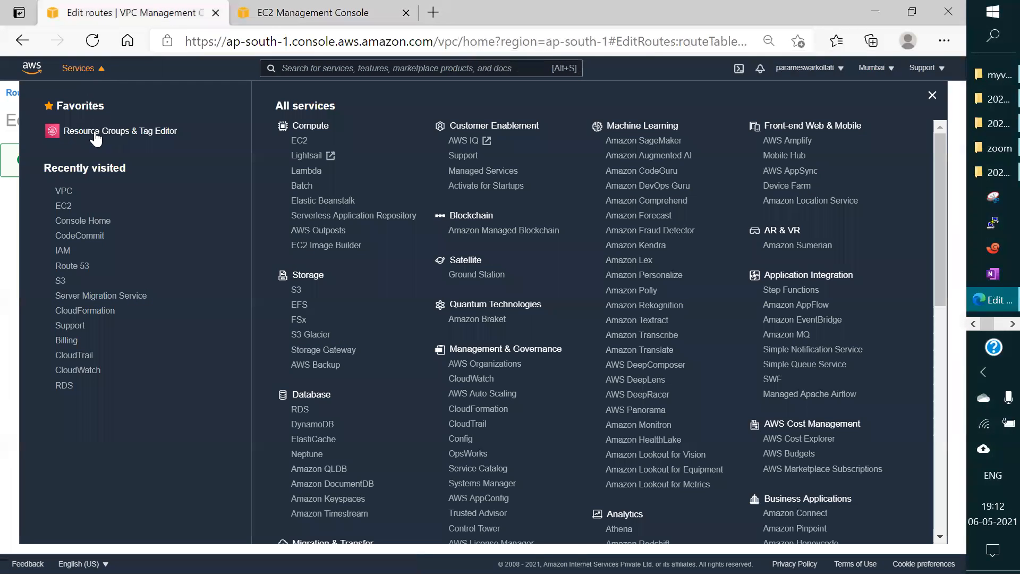
left_click(65, 196)
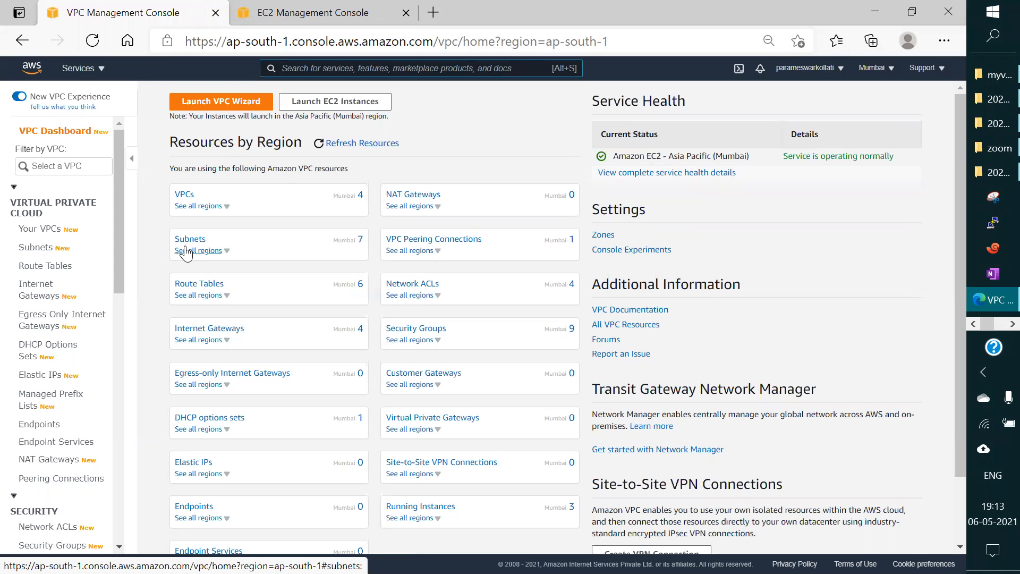
left_click(185, 195)
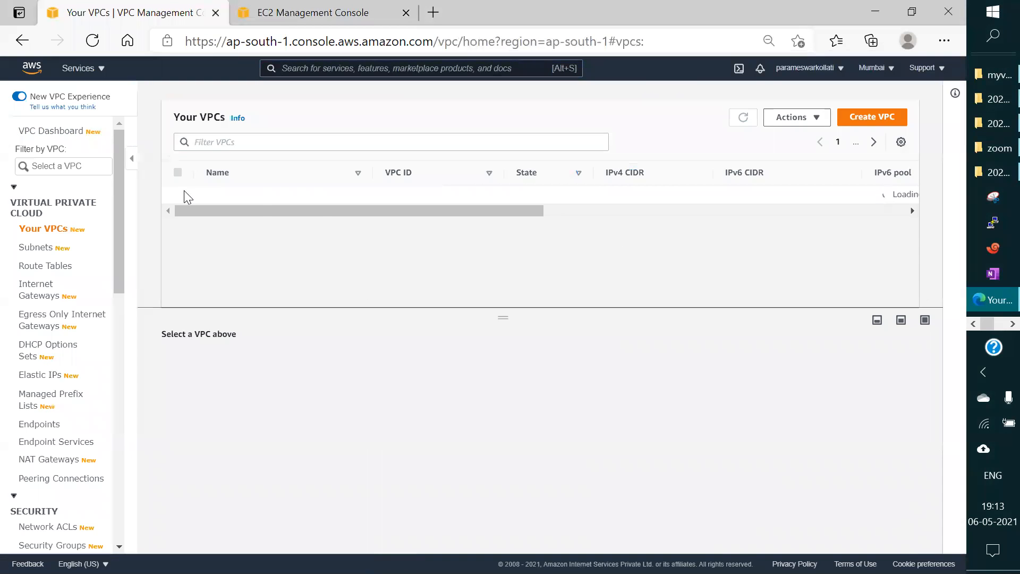
left_click(254, 212)
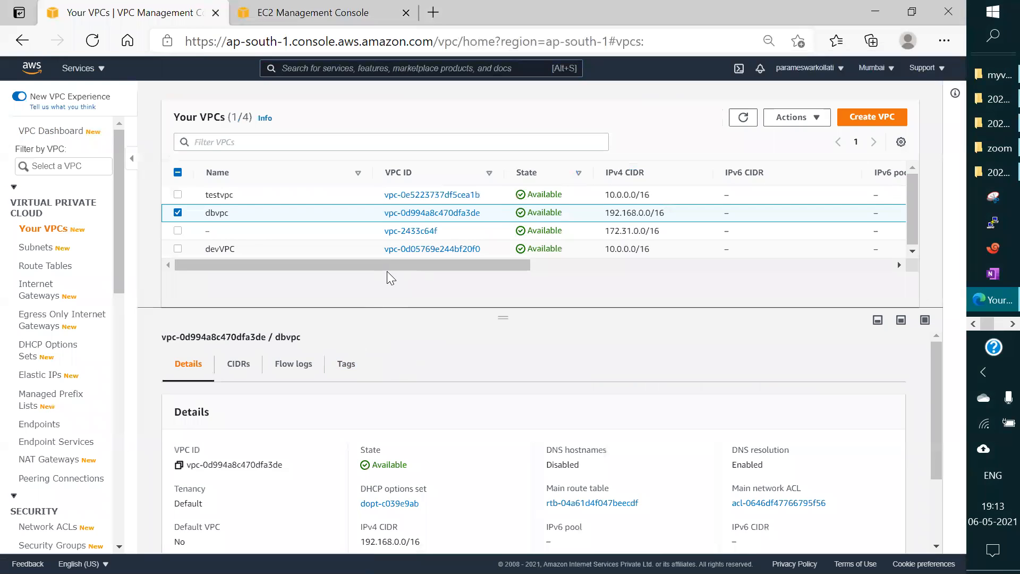
left_click_drag(382, 264, 632, 275)
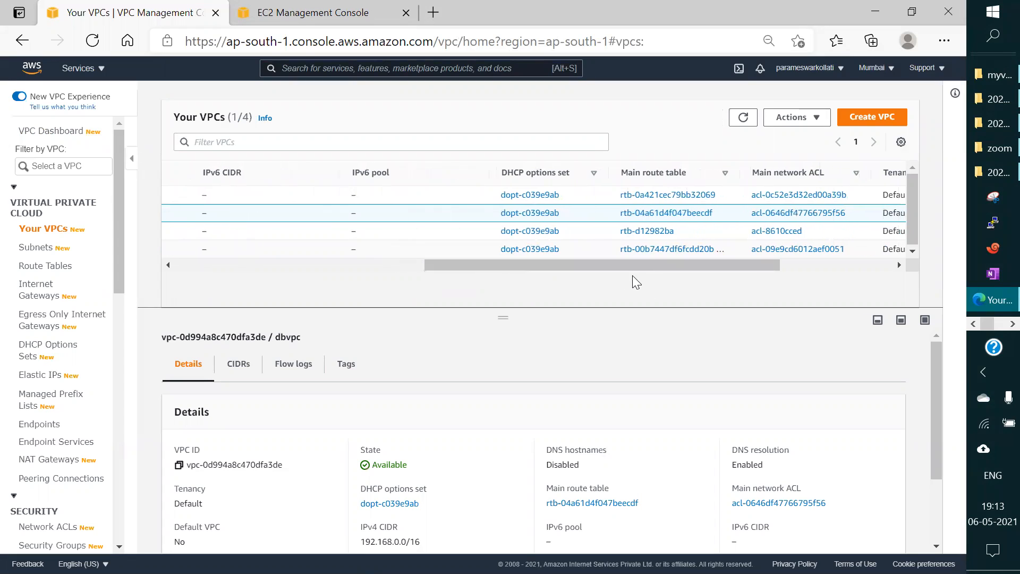
Step: Switch to the SSH terminal, stop the running ping and restart it with ping 192.168.1.103
left_click(997, 323)
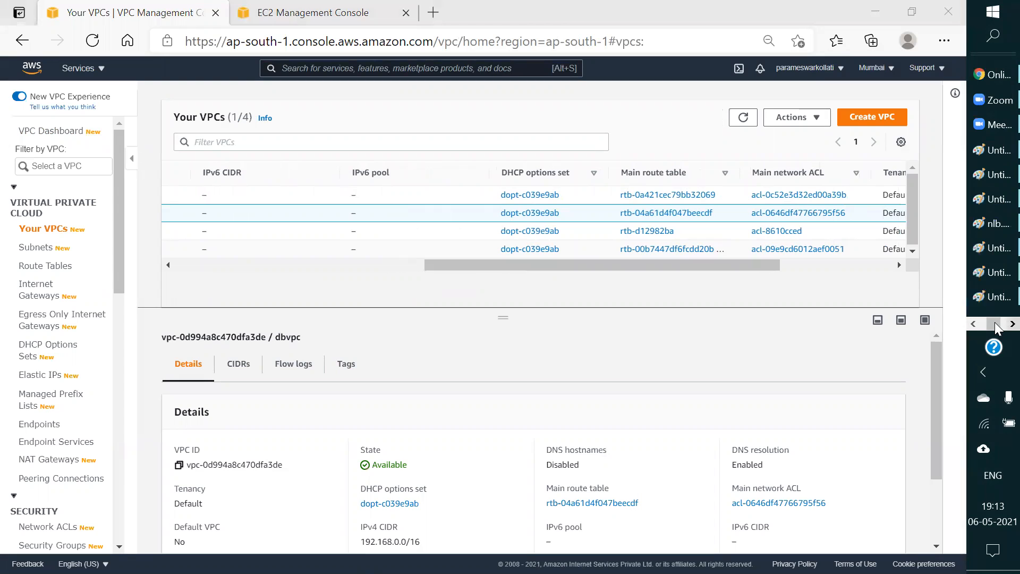
left_click(1011, 324)
left_click(992, 103)
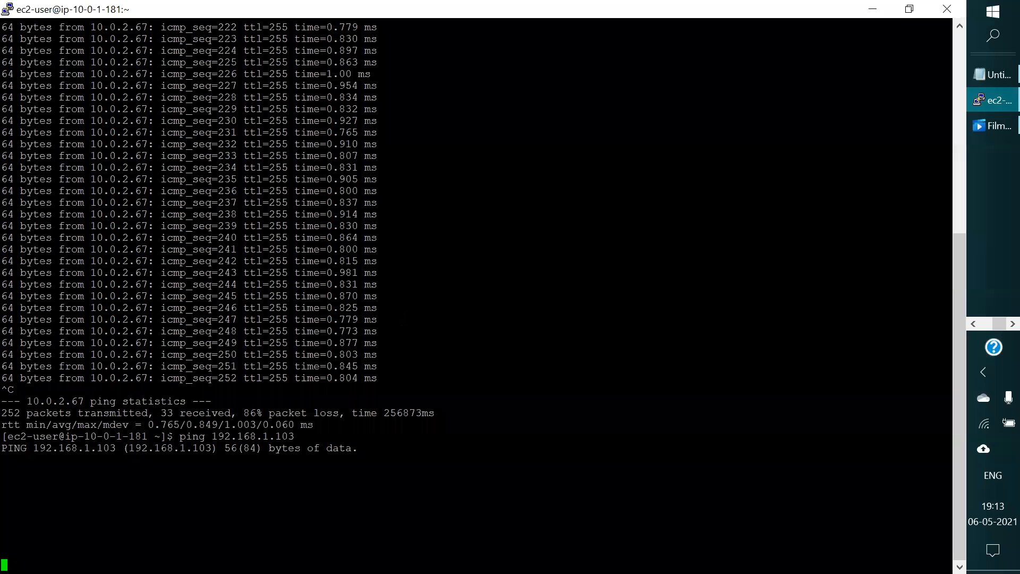
key("ctrl+c")
key("ctrl+c")
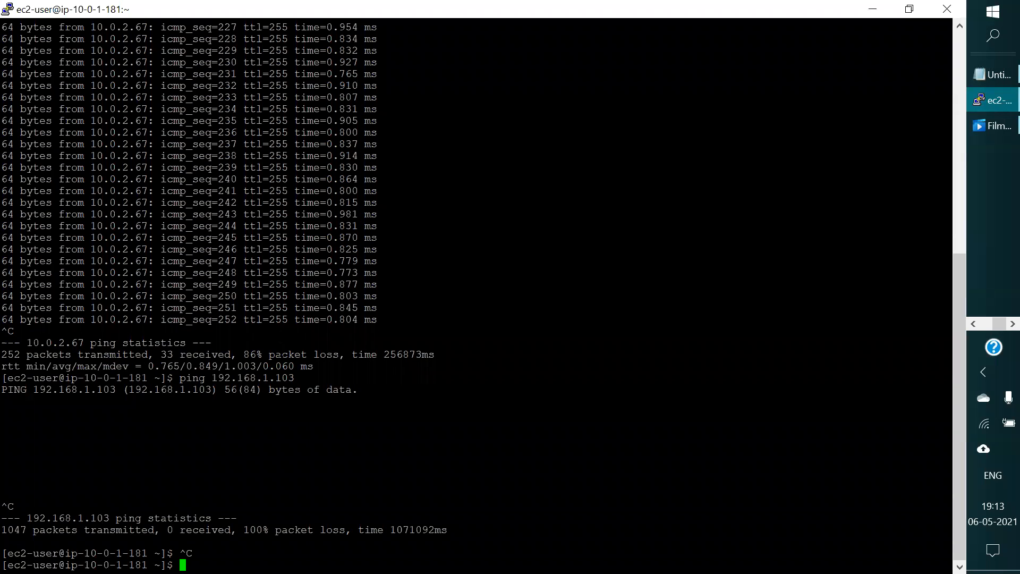
key("Up")
key("Return")
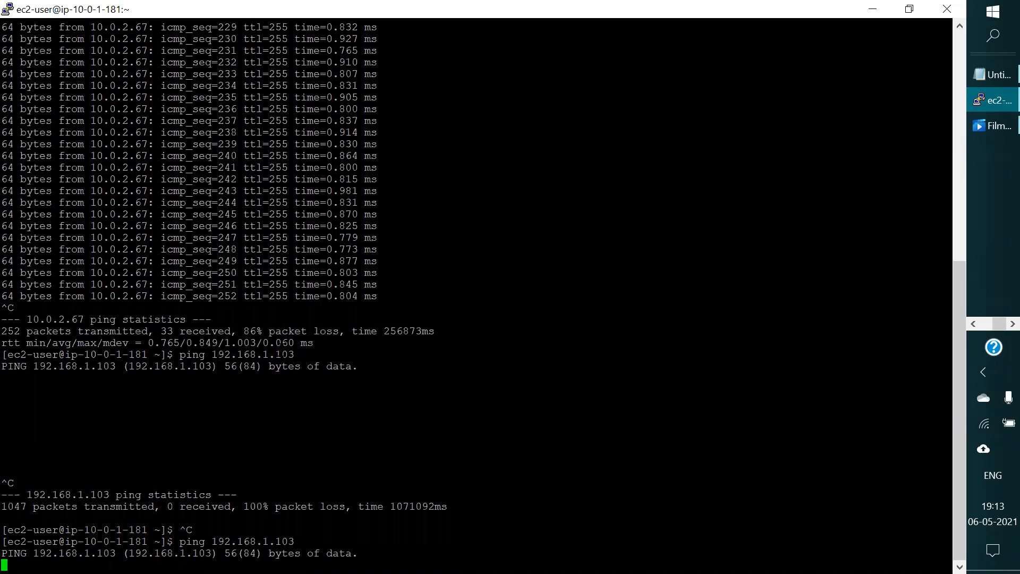
Step: Watch the restarted ping's output, adding blank lines to it, and return to the browser
key("Return")
key("Return")
key("Return")
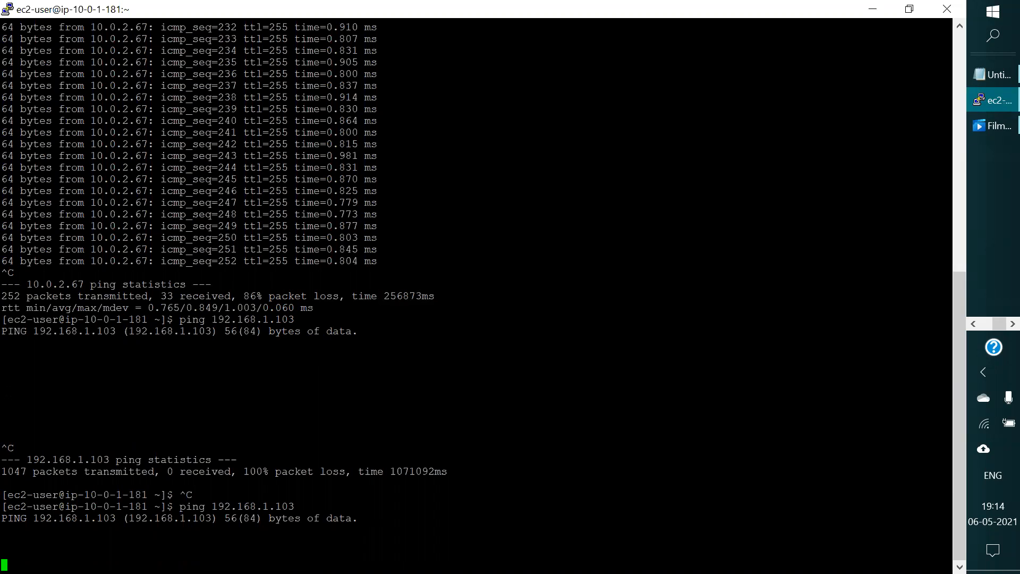
left_click(872, 12)
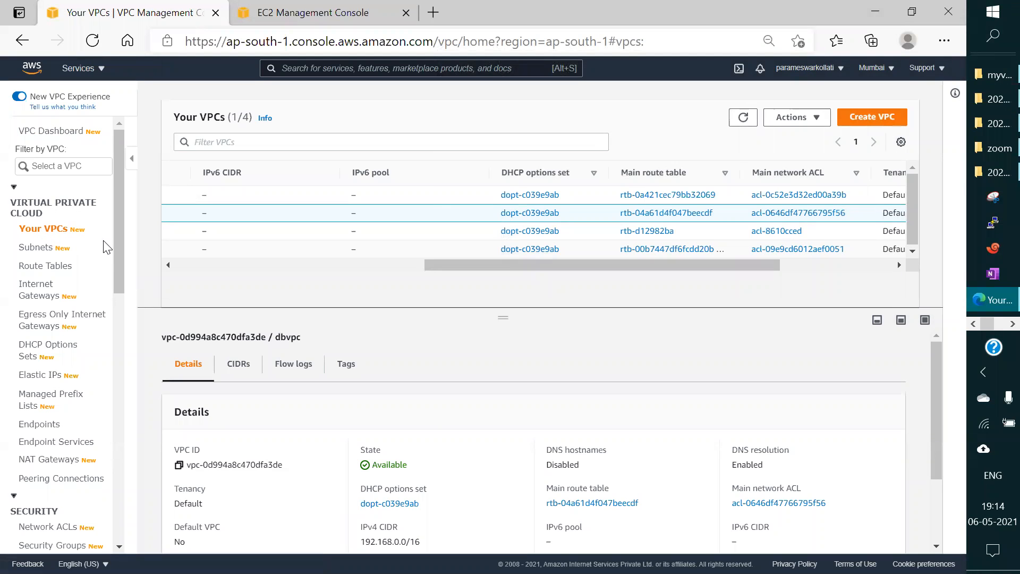
Step: Open dbvpc's main route table from the VPC list and review its routes
left_click_drag(473, 266, 177, 275)
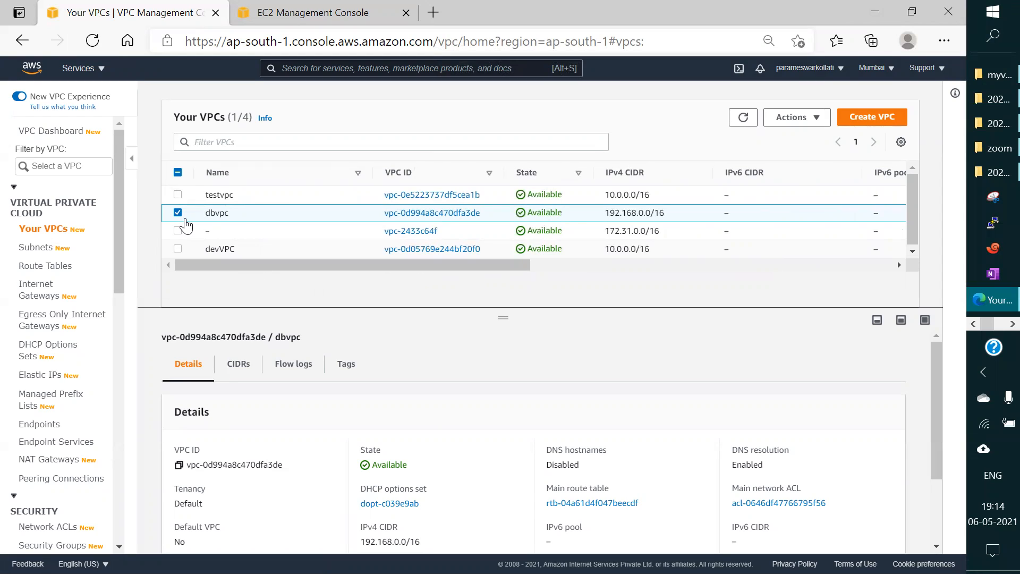
left_click_drag(448, 262, 519, 267)
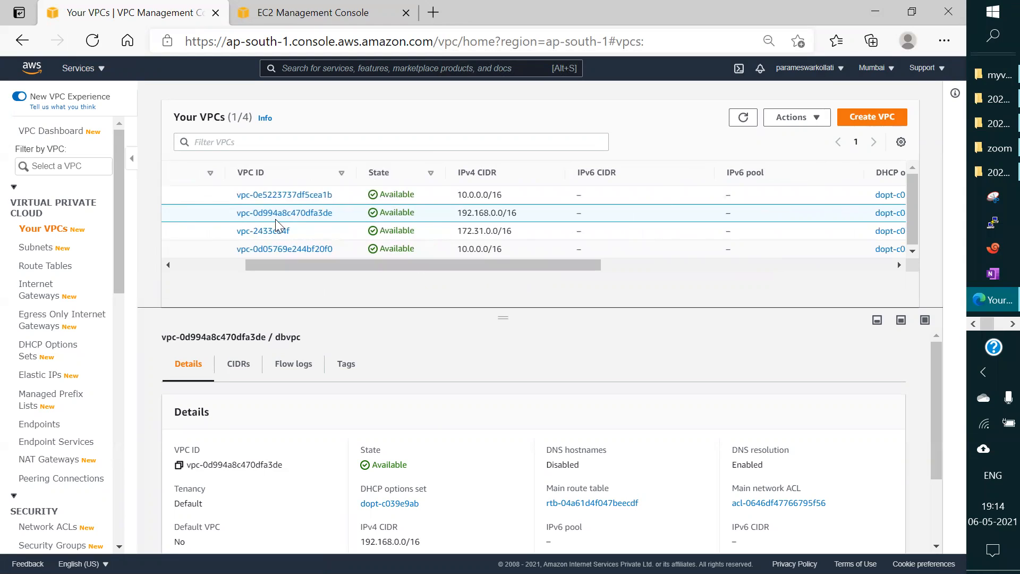
left_click_drag(460, 269, 646, 263)
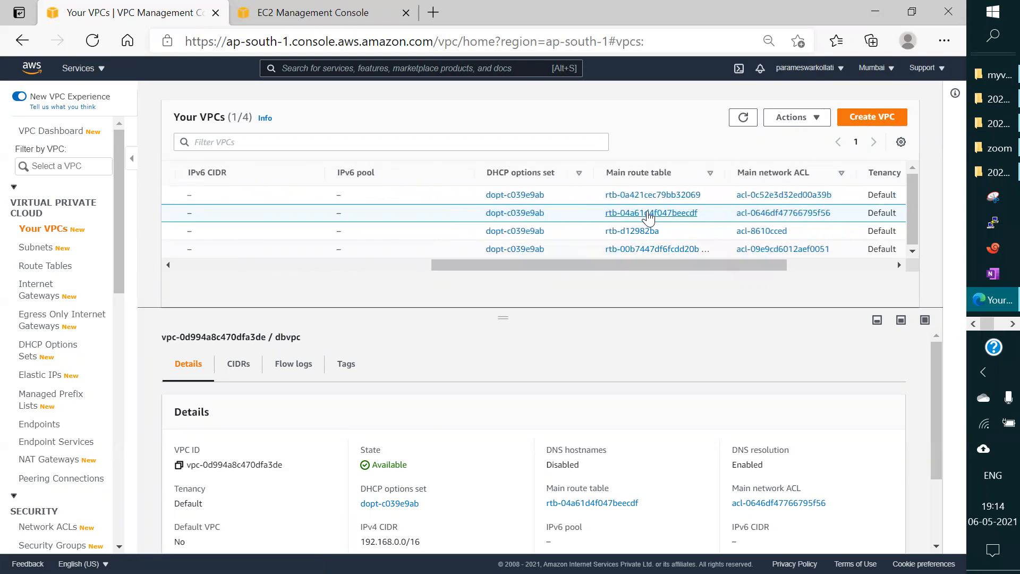
left_click(646, 214)
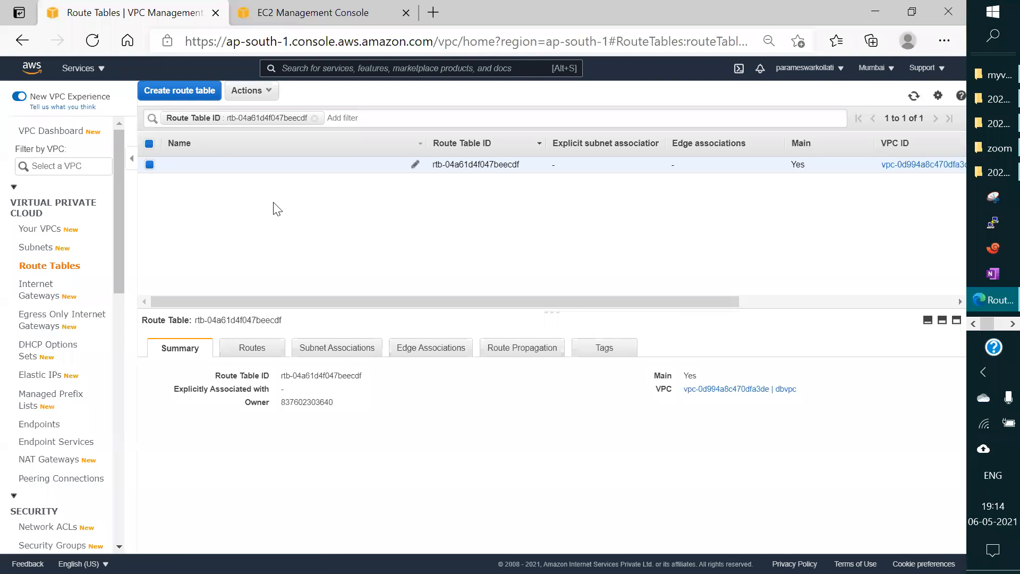
left_click(252, 350)
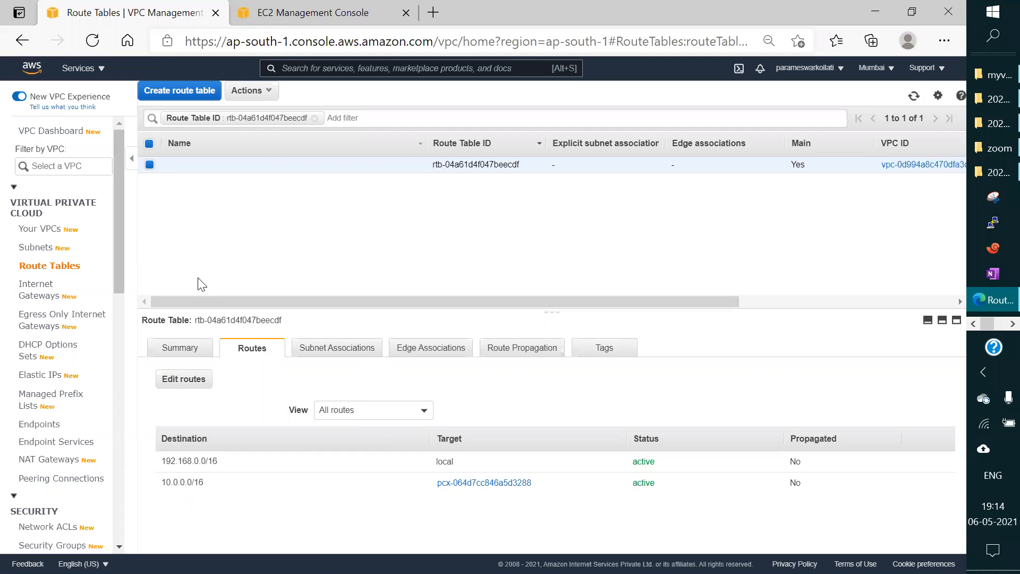
Step: Open devroutetable's routes for editing and add a route with destination 192.168.0.0/16
left_click(40, 271)
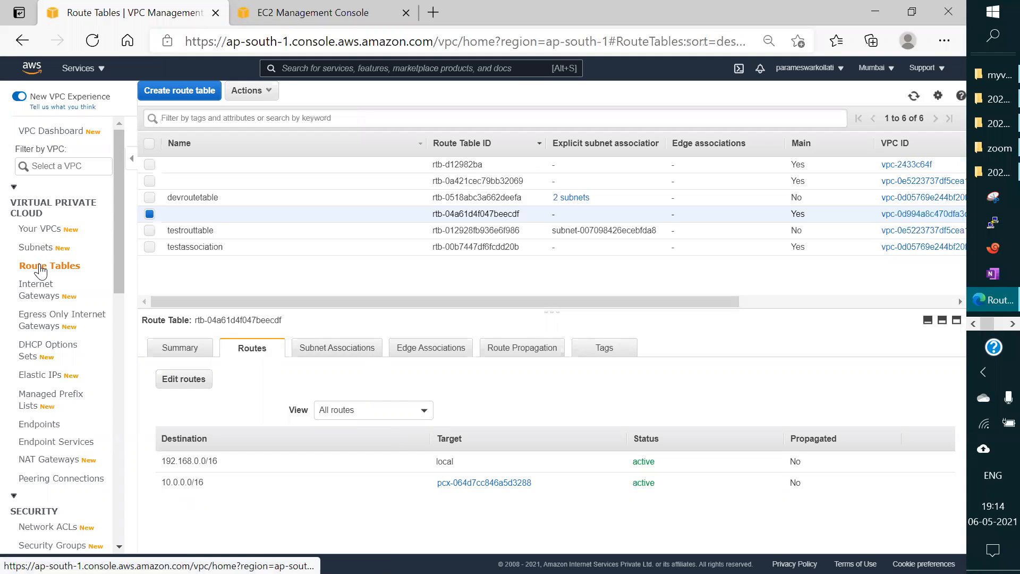
left_click(149, 197)
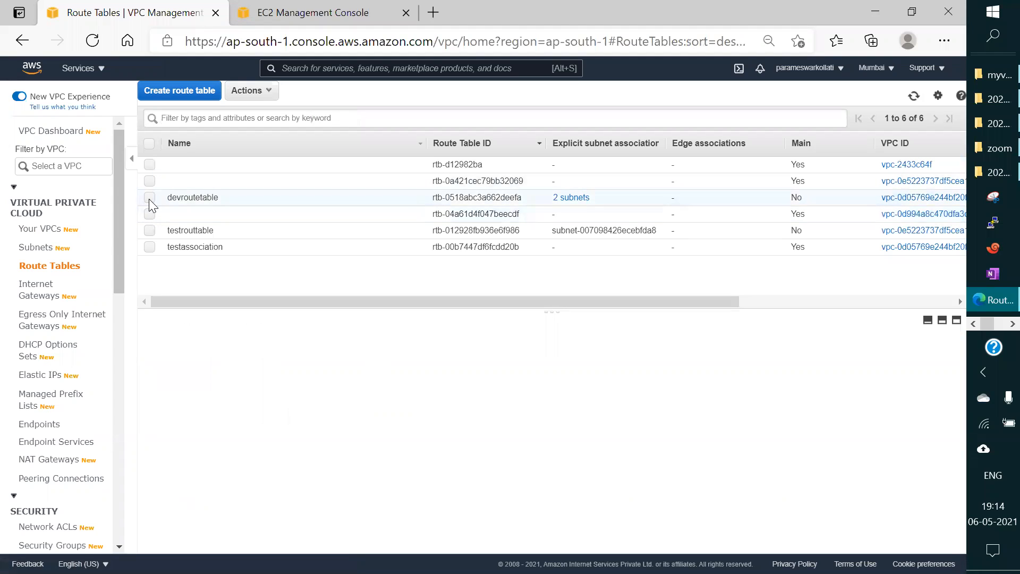
left_click(183, 379)
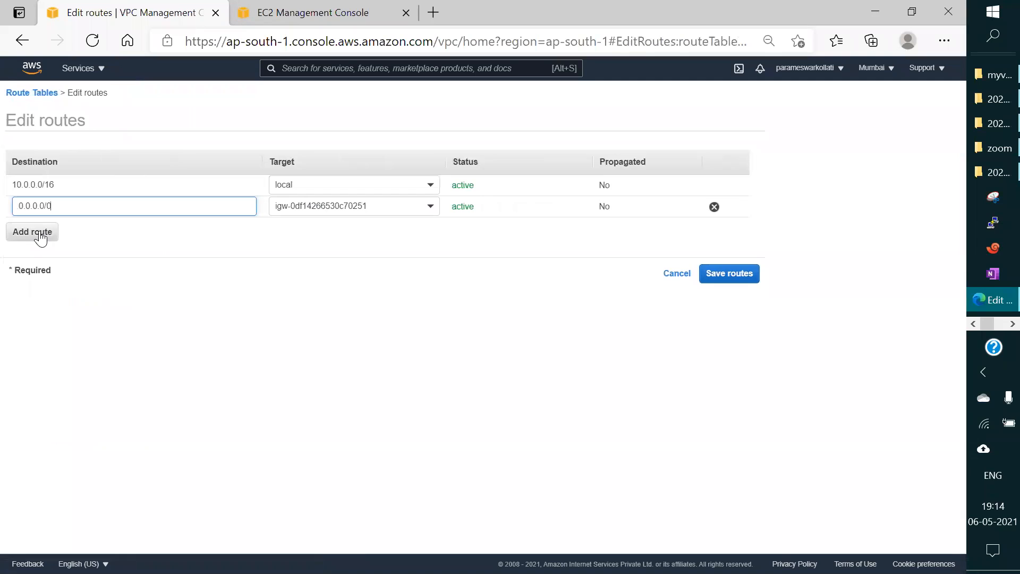
left_click(40, 239)
left_click(73, 227)
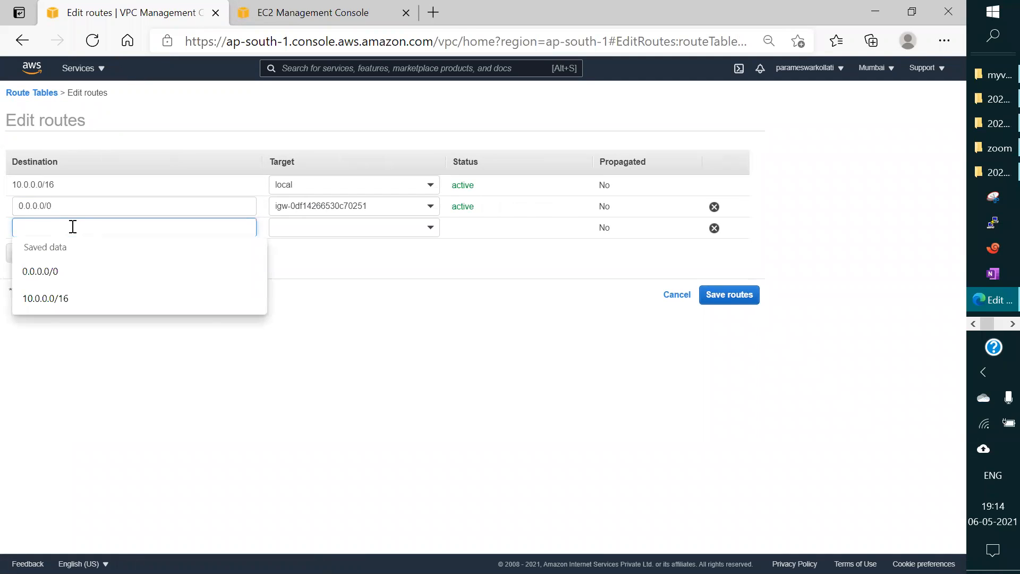
type("19")
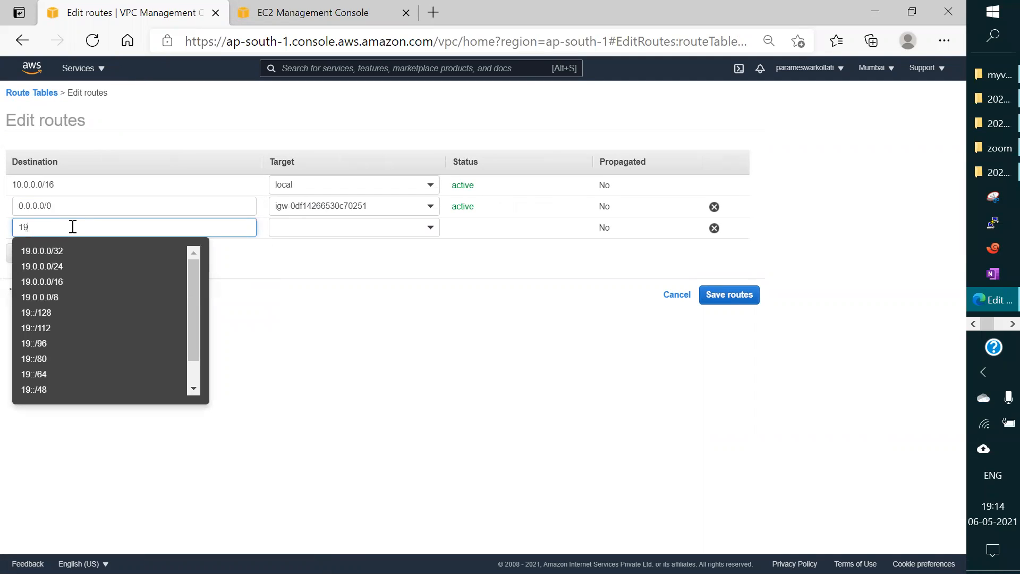
type("2.168.0.0")
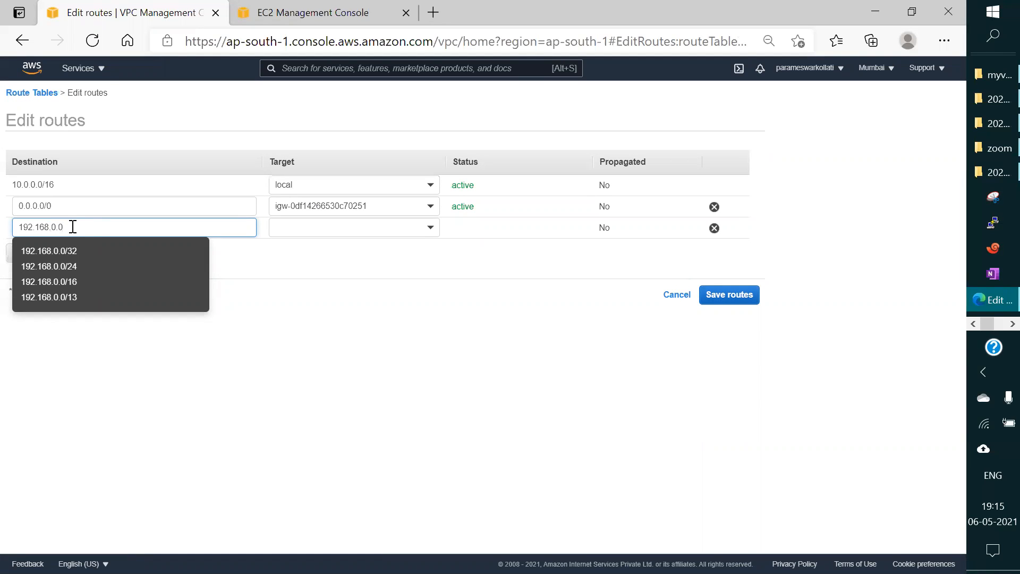
type("/16")
Step: Target the 192.168.0.0/16 route at peering connection pcx-064d7cc846a5d3288 and save the routes
left_click(372, 225)
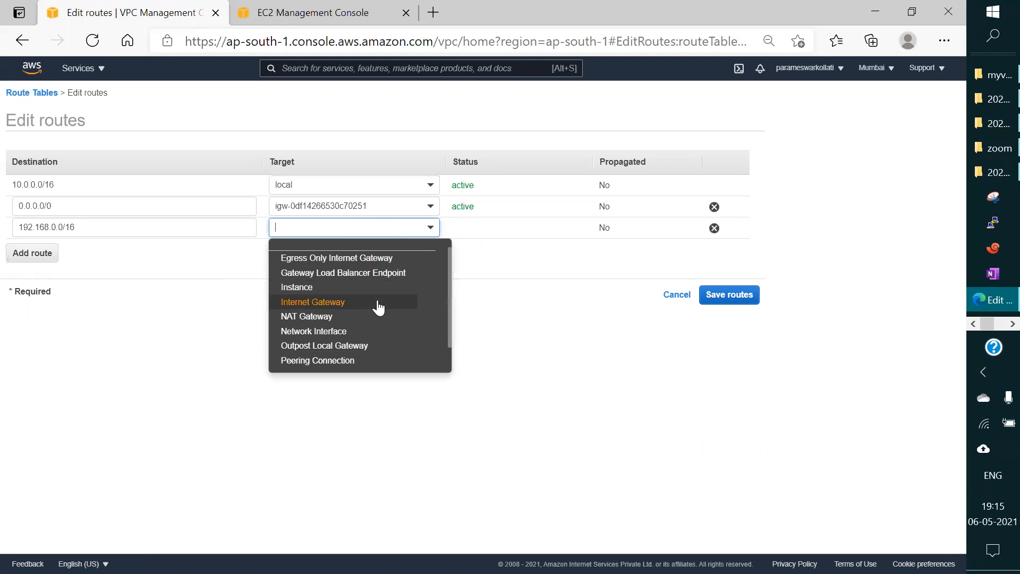
left_click(360, 360)
left_click(365, 259)
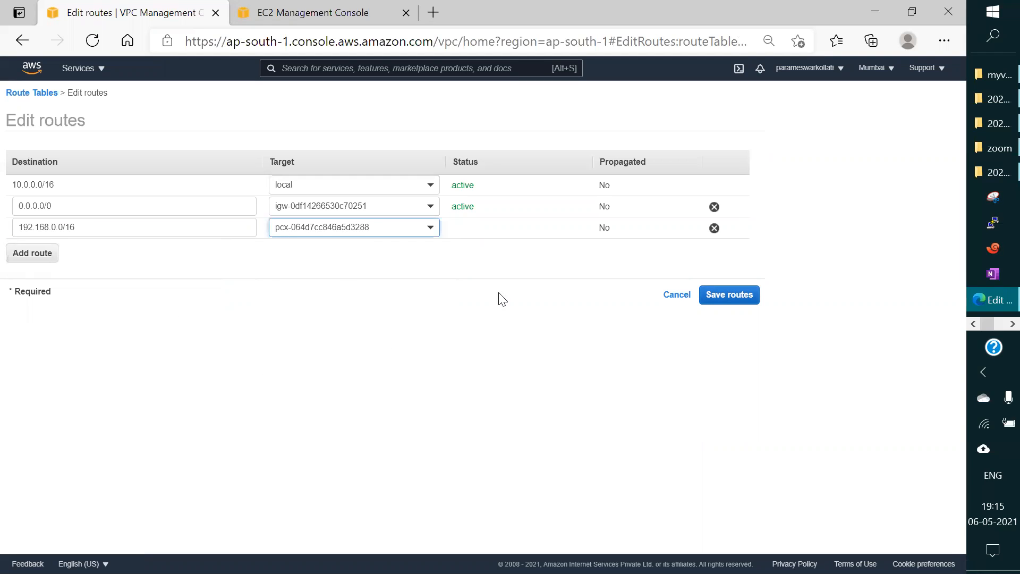
left_click(729, 295)
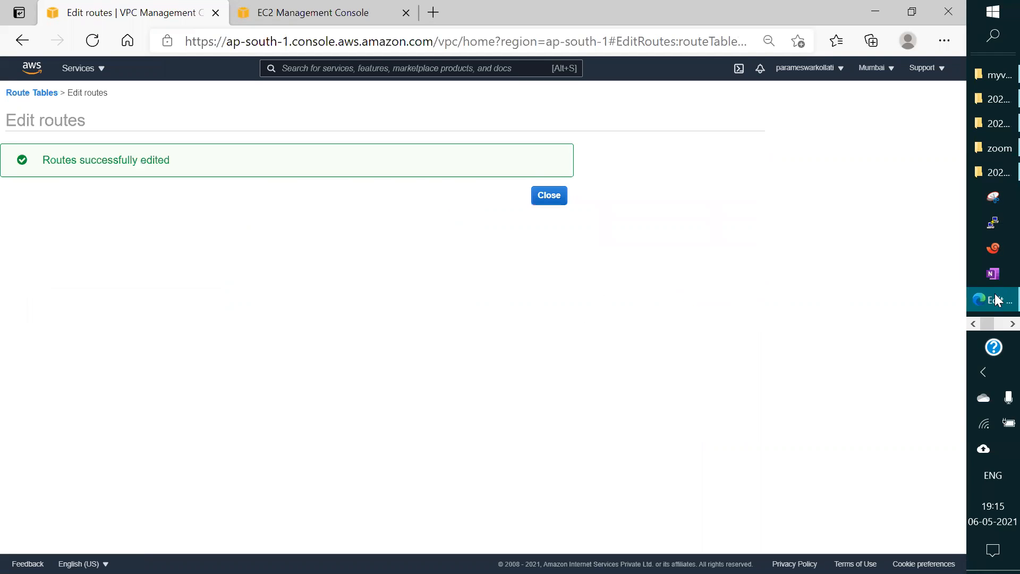
Step: Check the running ping to 192.168.1.103 in the SSH terminal and return to the browser
left_click(995, 328)
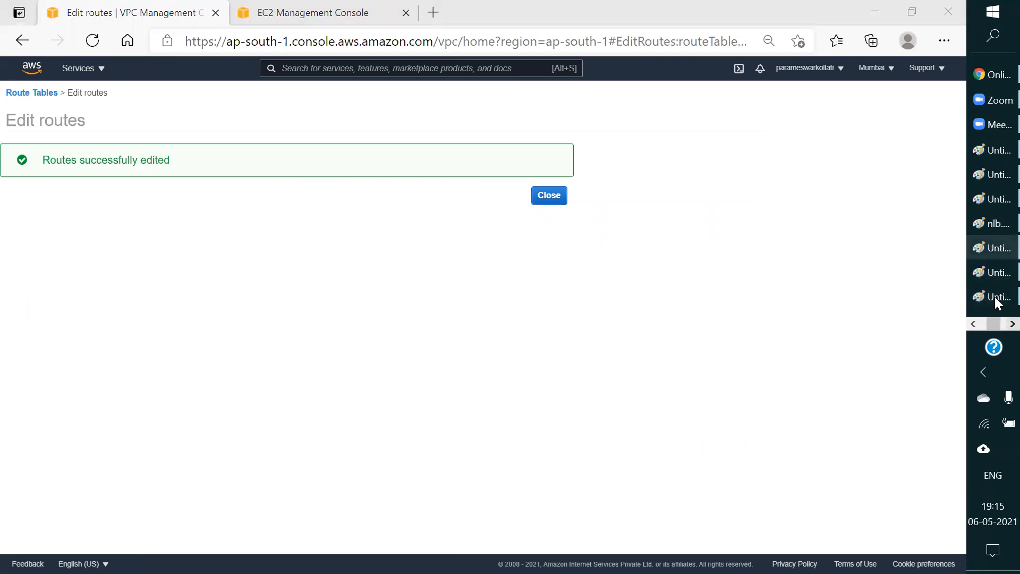
left_click(995, 327)
left_click(993, 100)
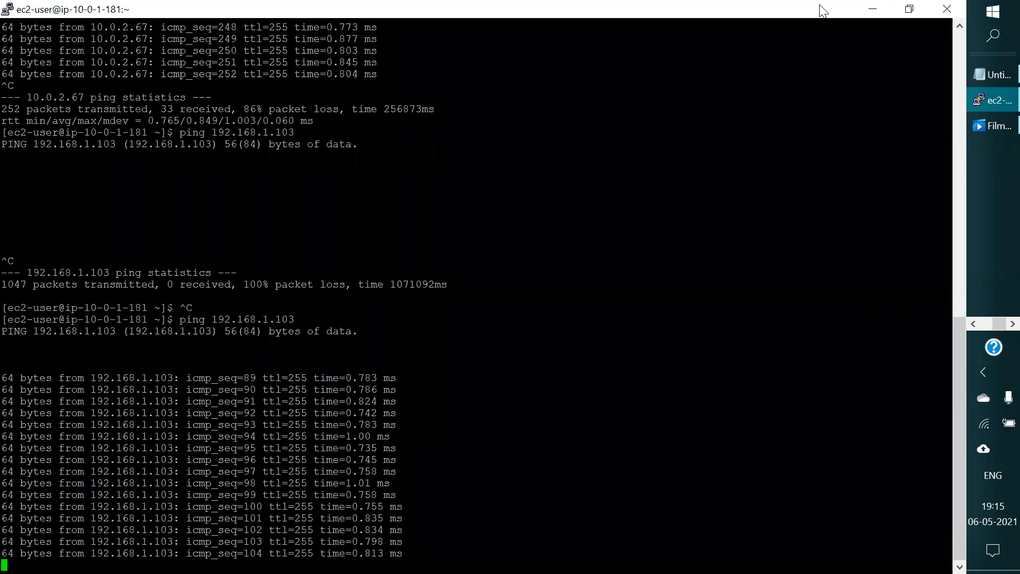
left_click(872, 9)
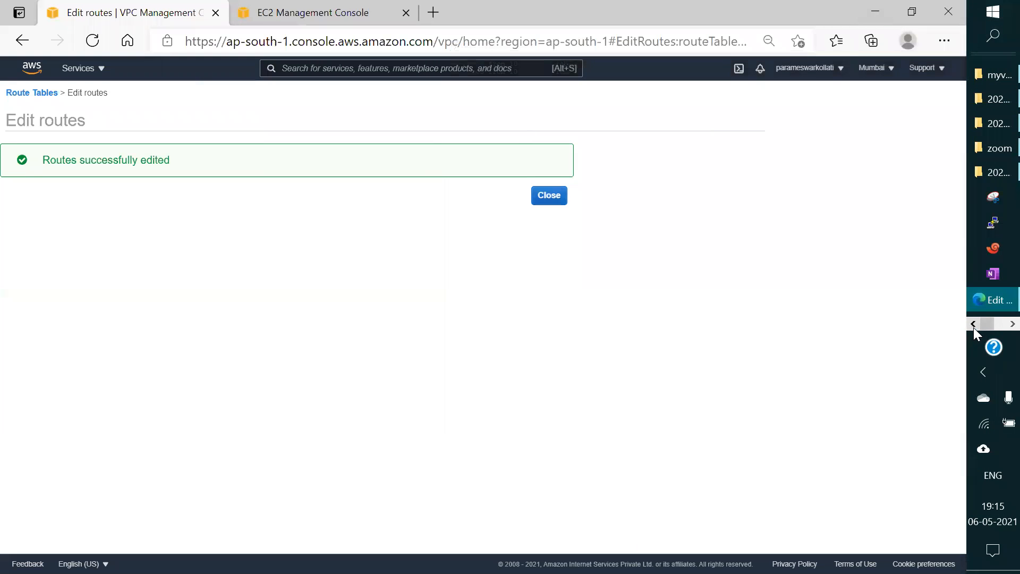
Step: Switch to the VPC peering diagram in Paint and review the connection between VPC-1 and VPC-2
left_click(973, 327)
left_click(998, 325)
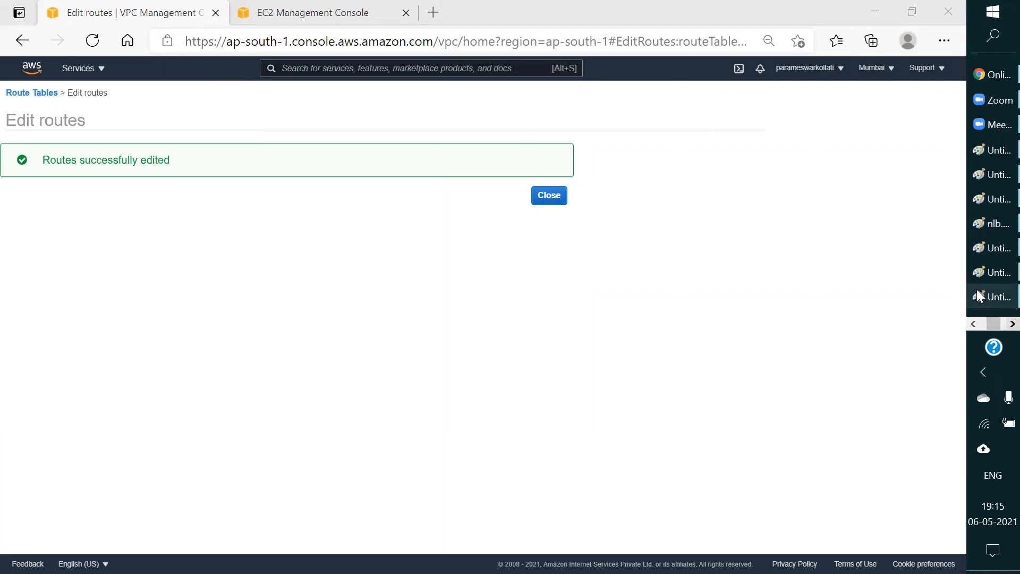
left_click(992, 273)
left_click(992, 278)
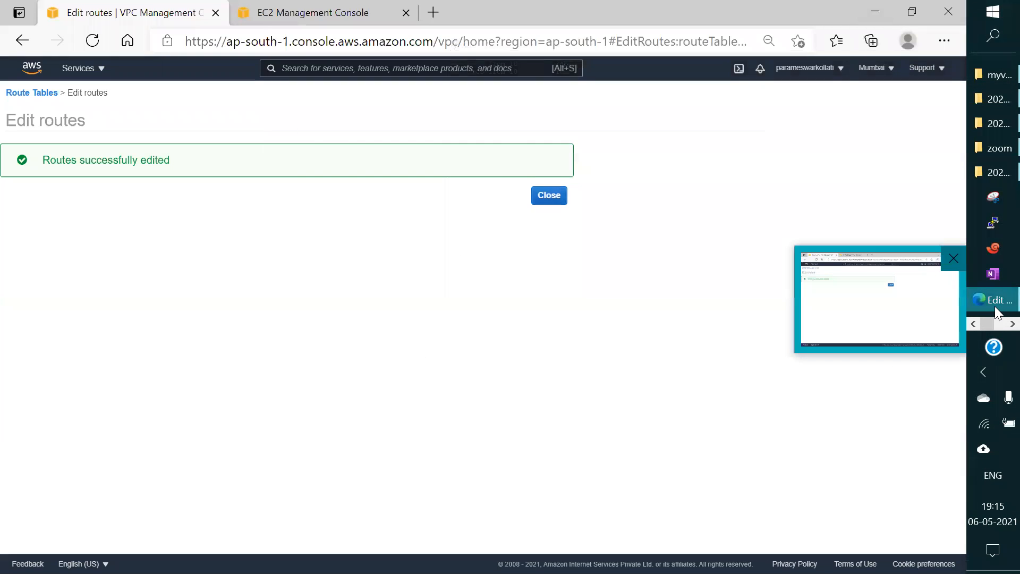
left_click(994, 296)
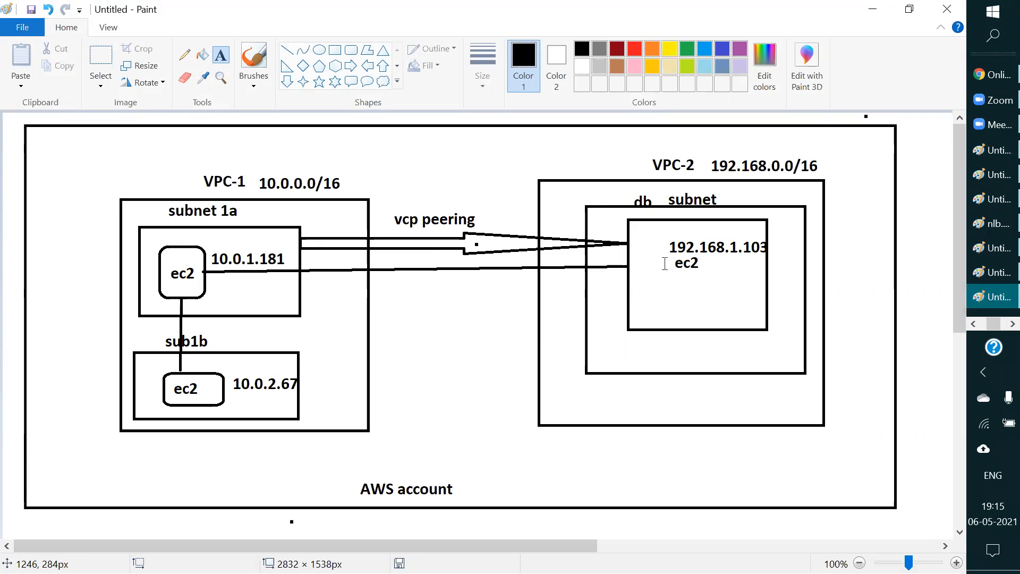
Step: Return to the AWS console in the browser, open the VPC service's peering connections and start creating a new peering connection
left_click(875, 9)
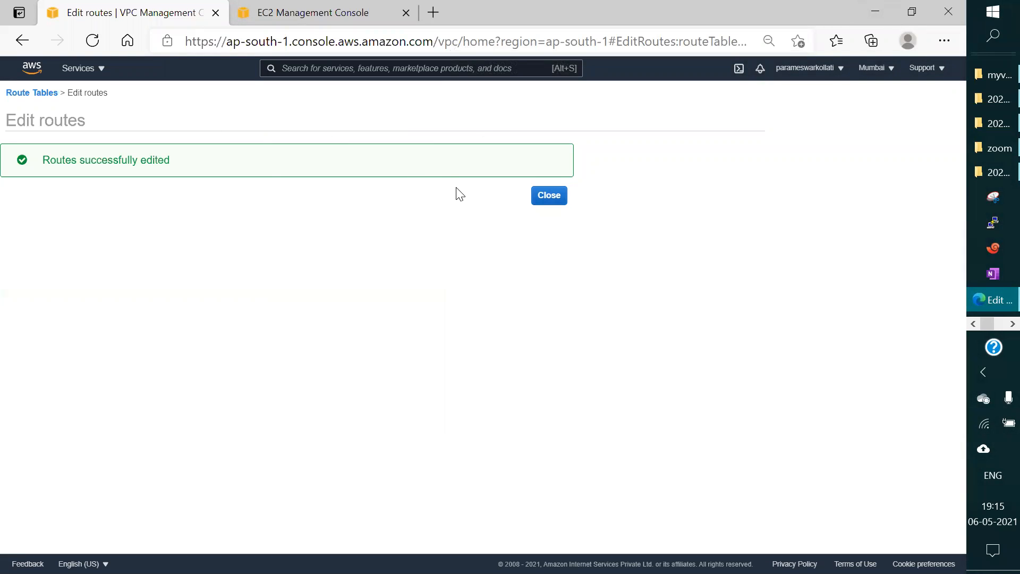
left_click(79, 68)
left_click(64, 193)
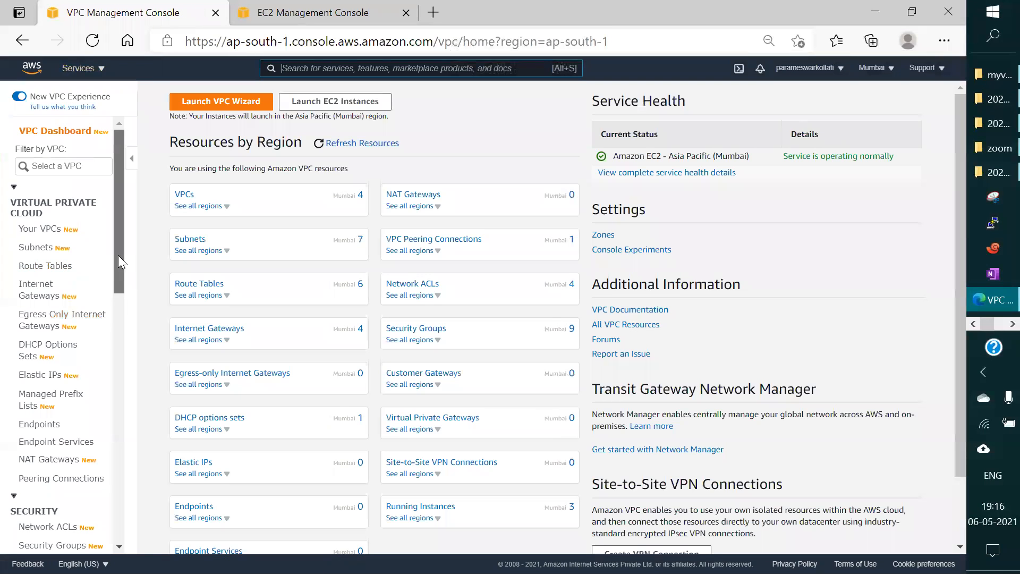
left_click_drag(118, 255, 115, 272)
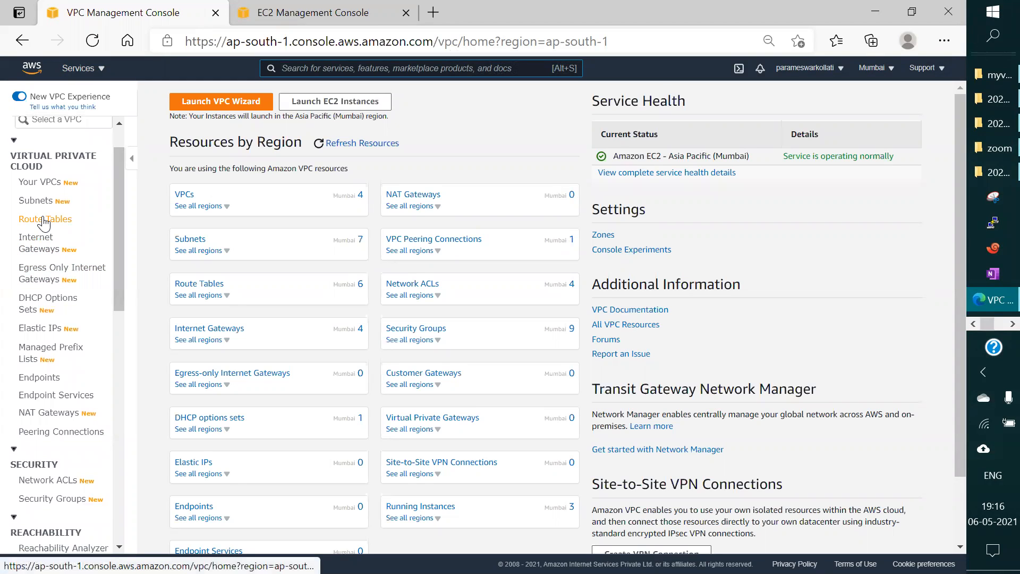
left_click(61, 429)
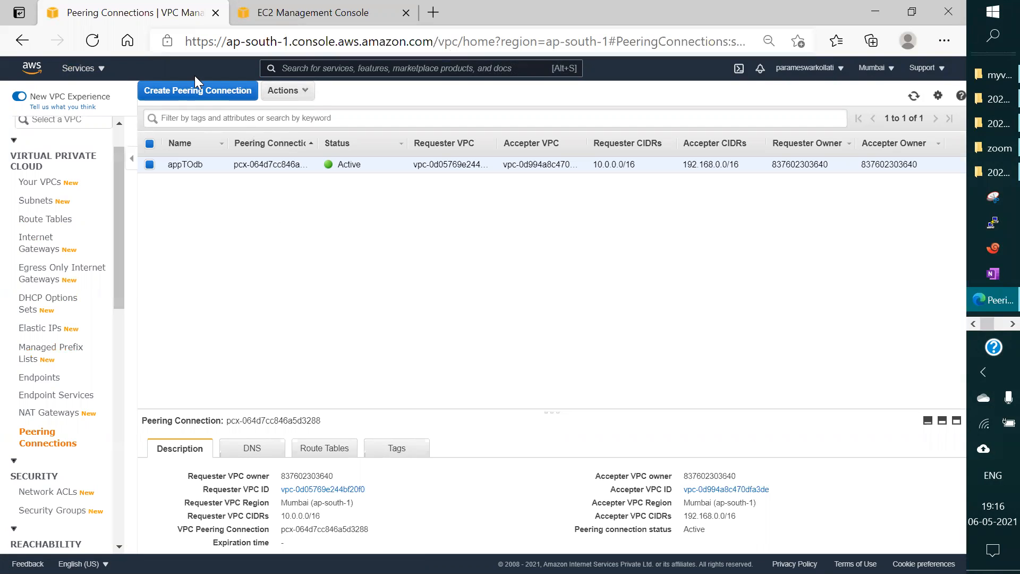
left_click(194, 91)
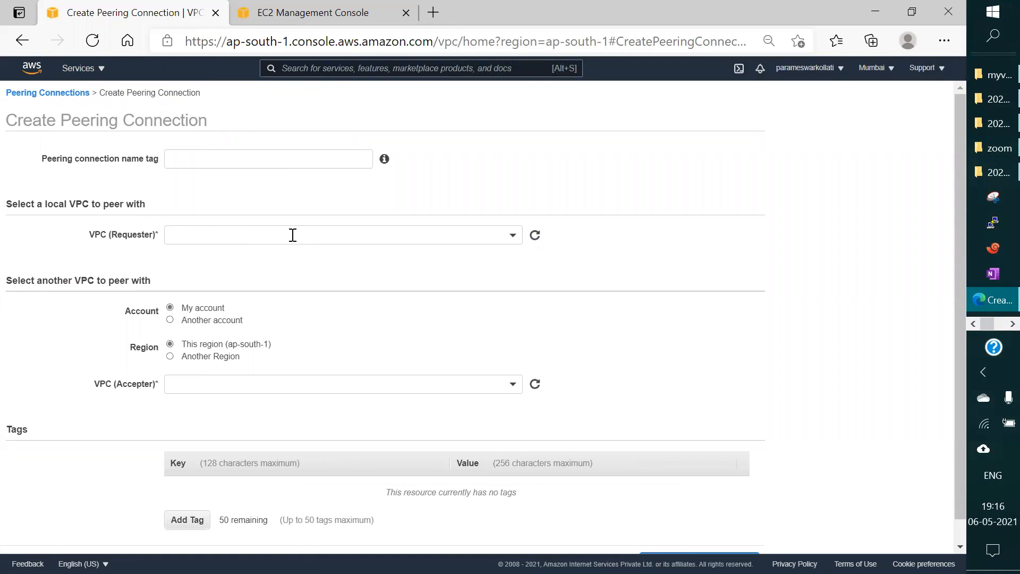
Step: Choose devVPC as the requester VPC and set the accepter account to Another account
left_click(409, 234)
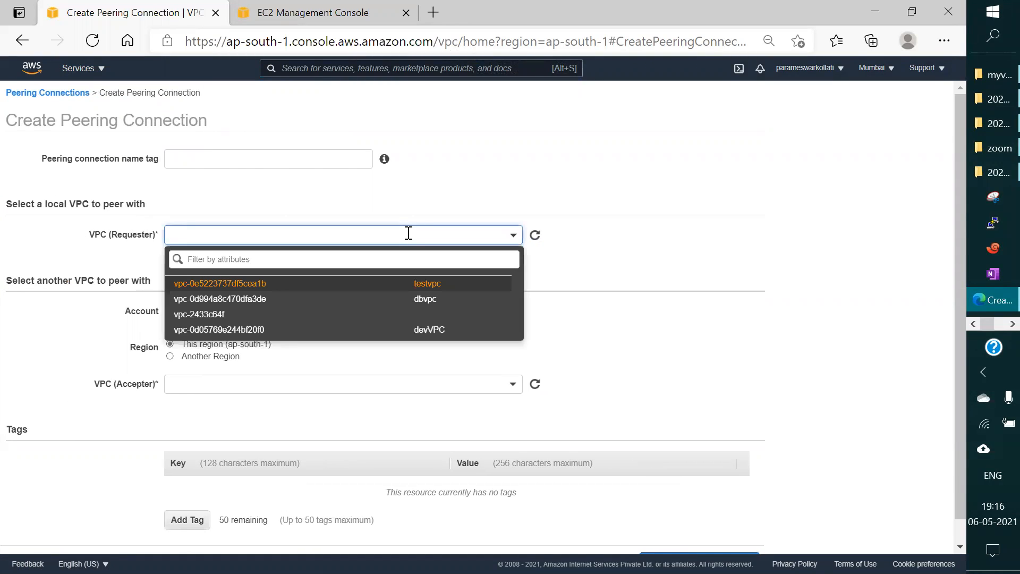
left_click(55, 227)
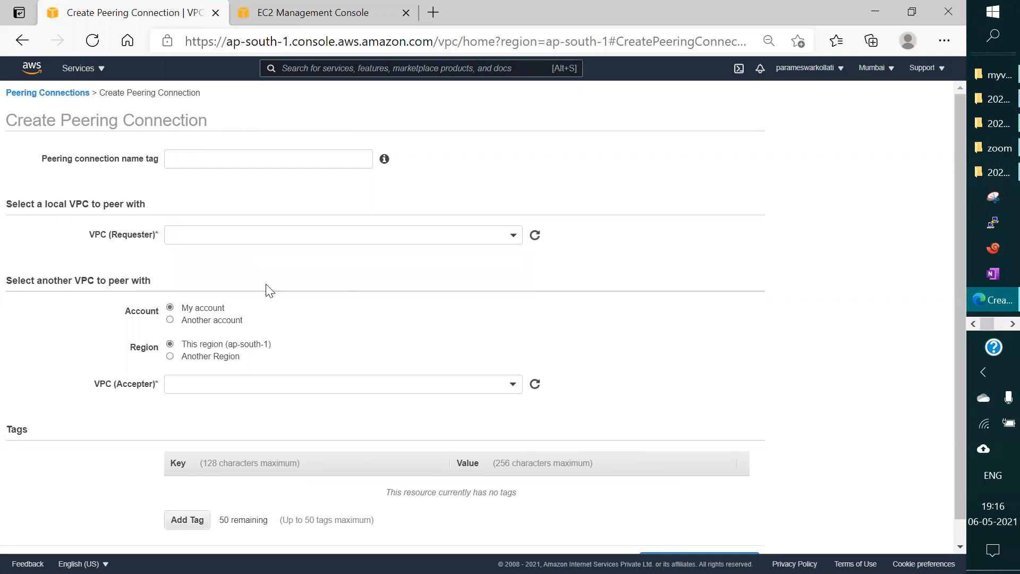
left_click(310, 234)
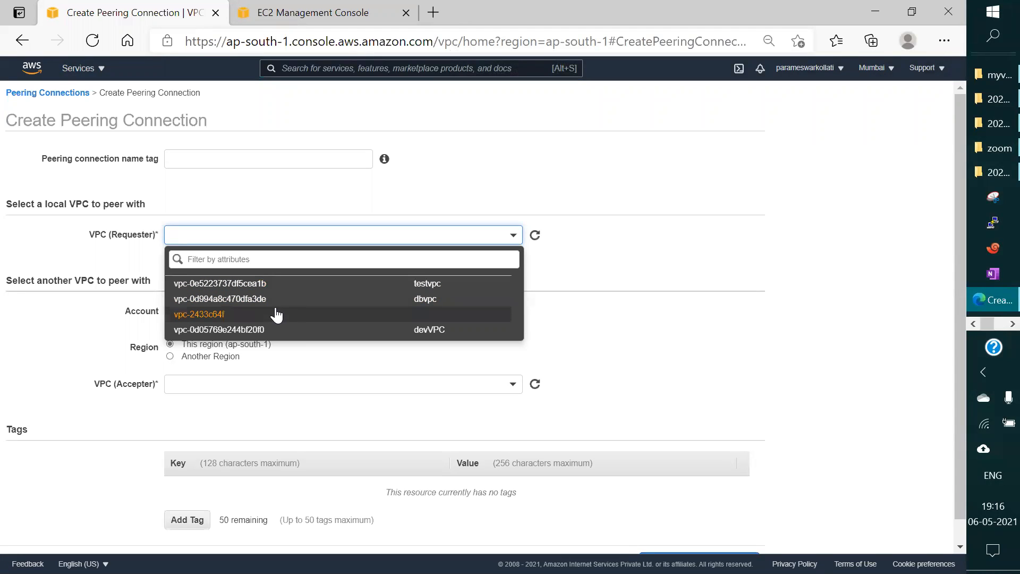
left_click(328, 330)
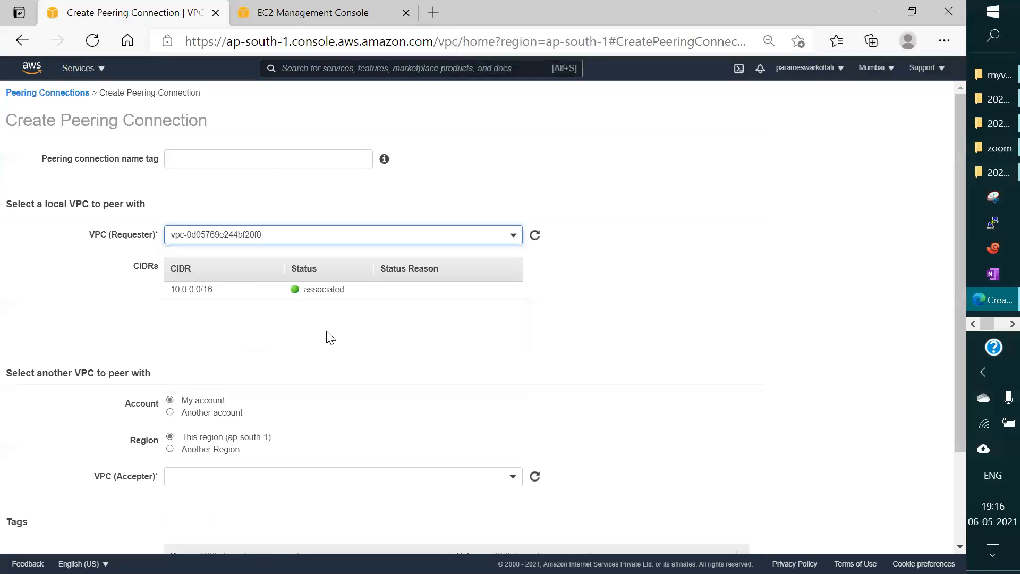
scroll(330, 337, "down", 2)
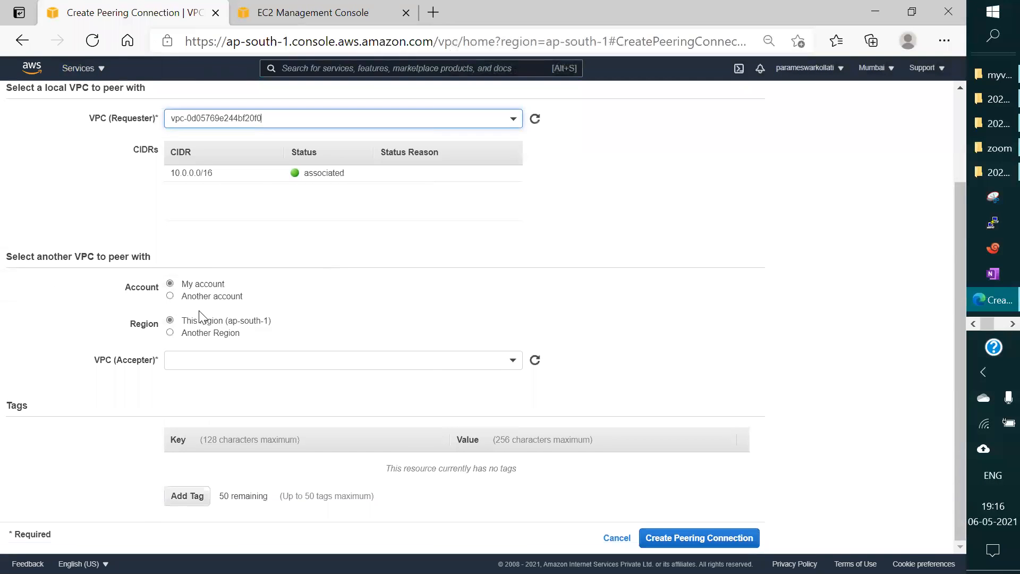
left_click(170, 296)
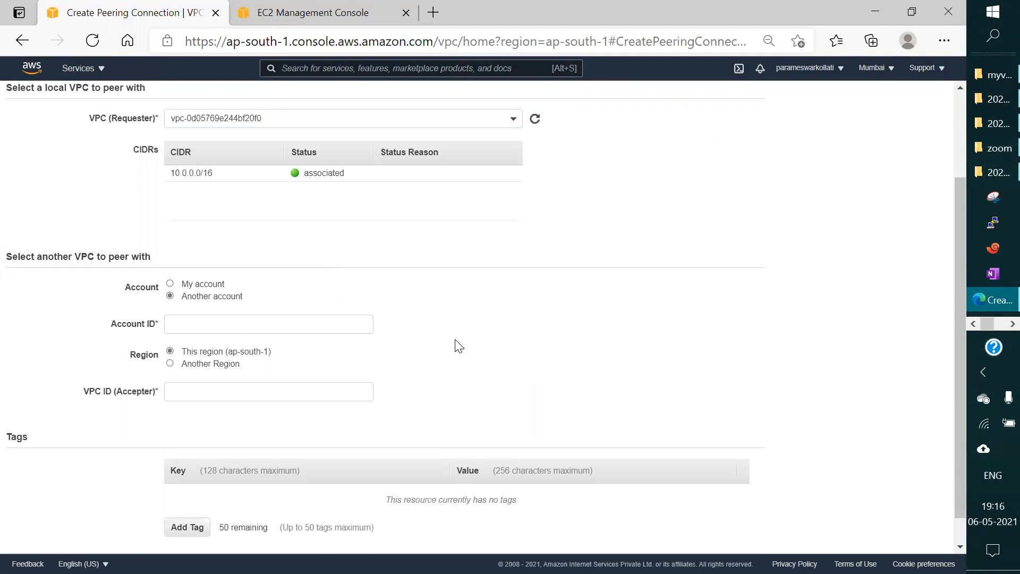
scroll(459, 346, "down", 1)
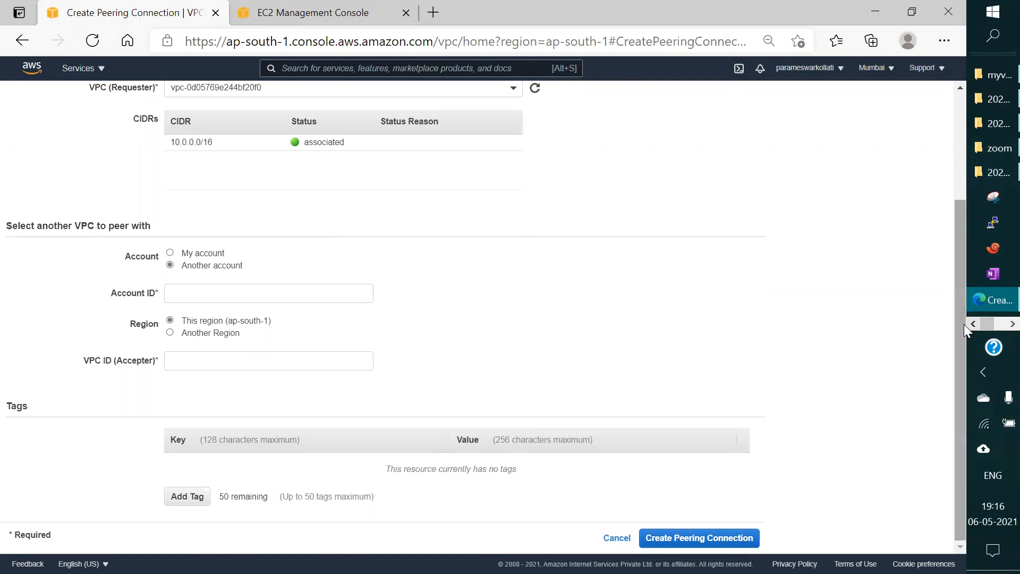
Step: Switch to Chrome, close the WhatsApp tab and open the AWS sign-in page with Root user selected in a new tab
key("super+d")
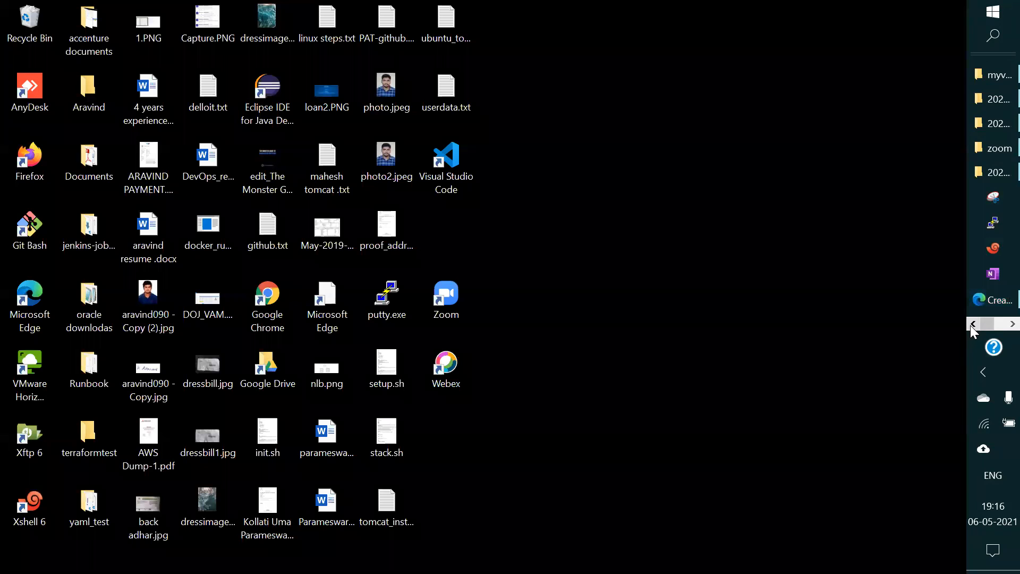
left_click(1013, 324)
left_click(993, 77)
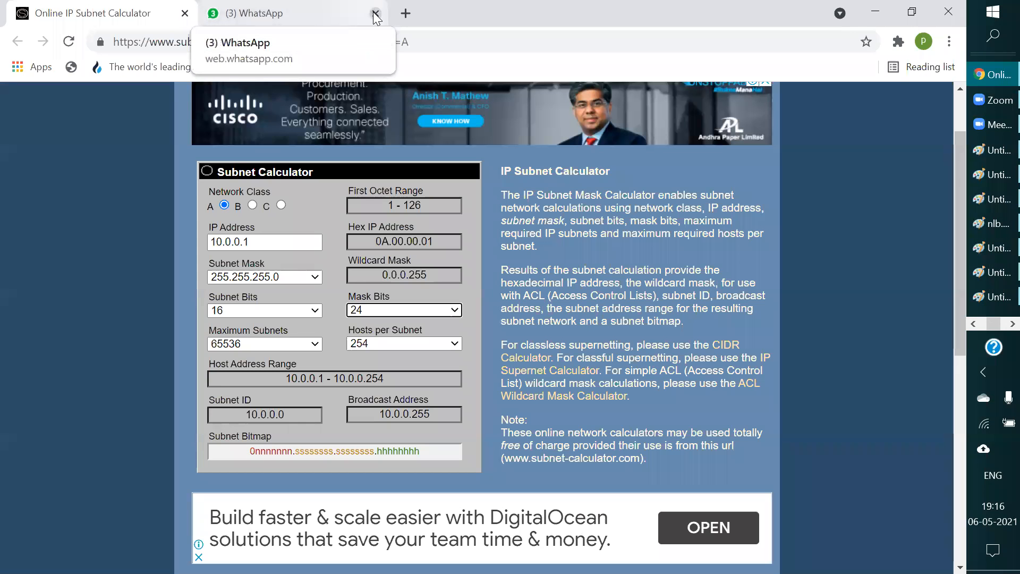
left_click(376, 14)
left_click(216, 13)
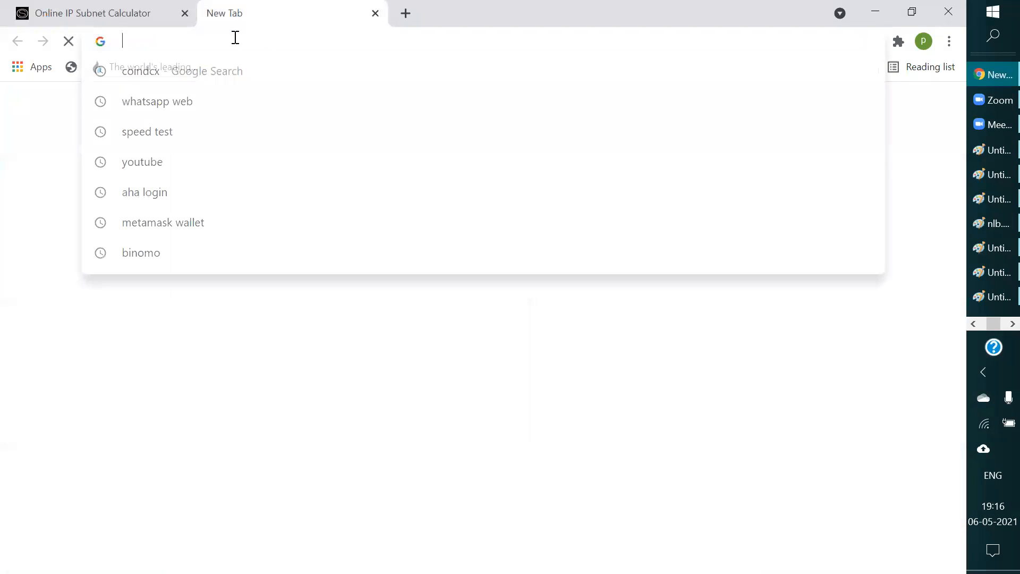
type("aws")
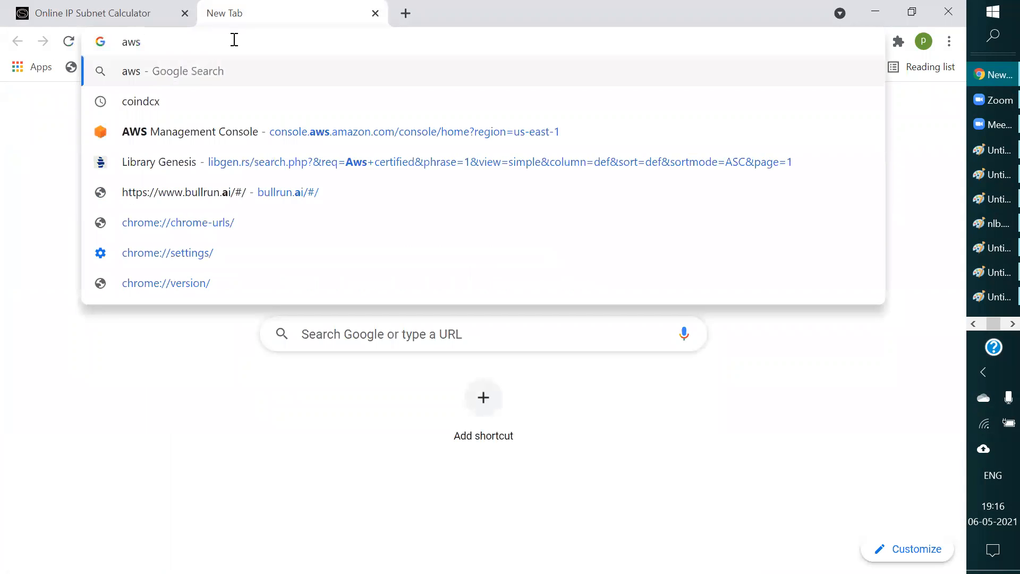
left_click(216, 258)
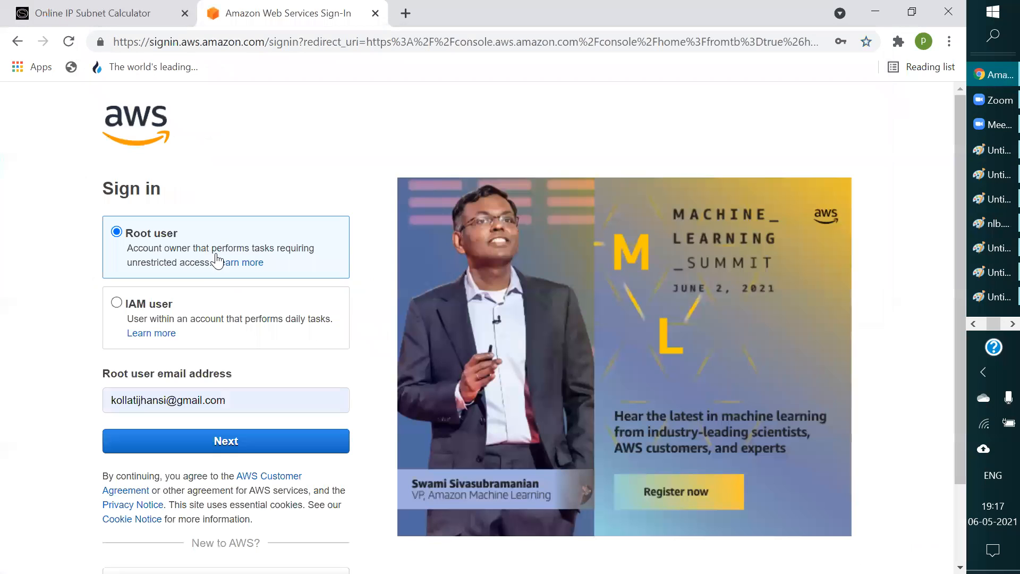
Step: Continue with the prefilled root user email and submit the security check characters shown in the image
left_click(223, 441)
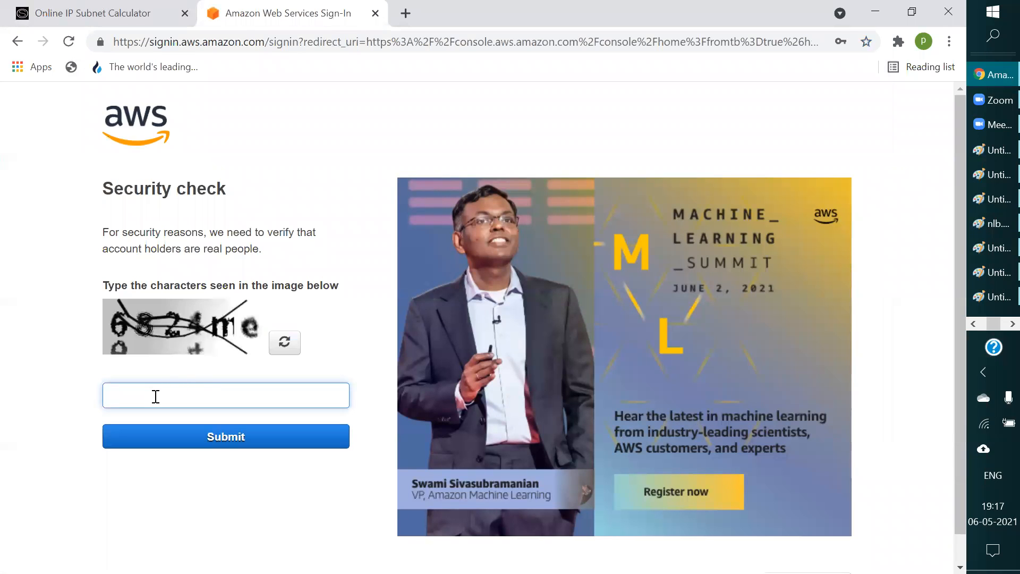
type("824me")
key("Return")
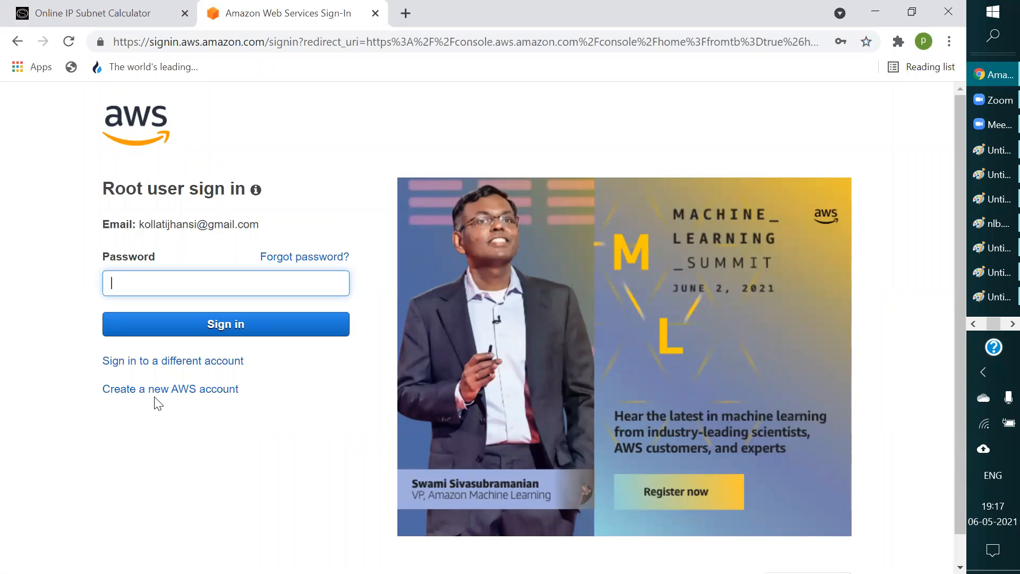
Step: Enter the root user's account password and sign in to the second AWS account
type("•••••••••••")
key("Return")
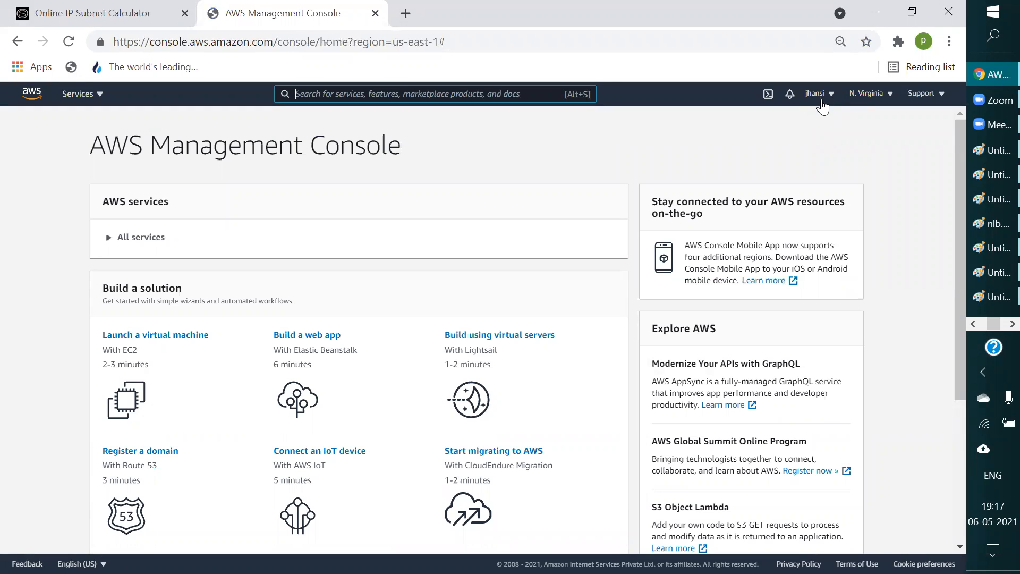
Step: Switch to Edge to check the peering connection form and return to the second account's console in Chrome
left_click(995, 325)
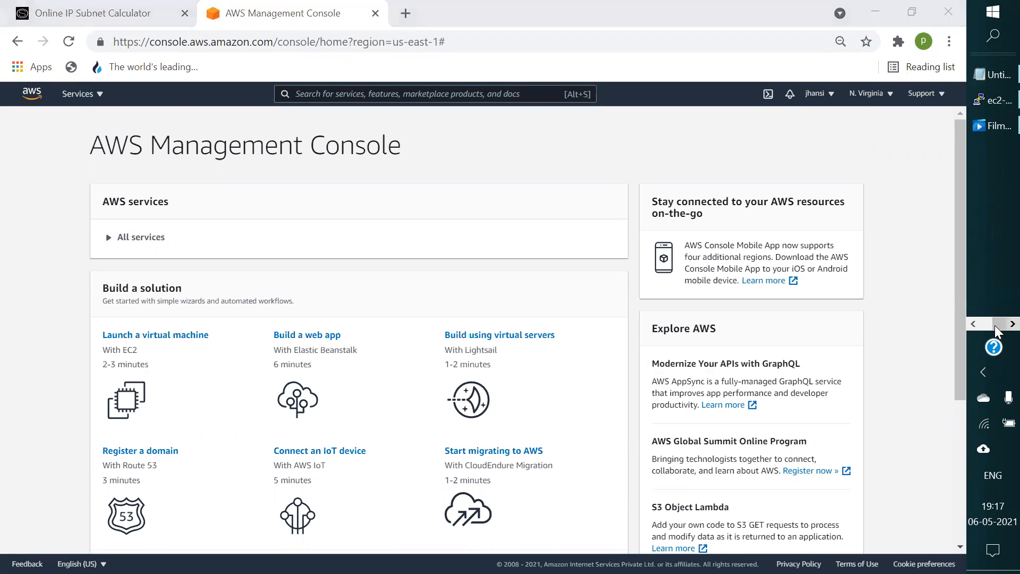
left_click(974, 324)
left_click(975, 325)
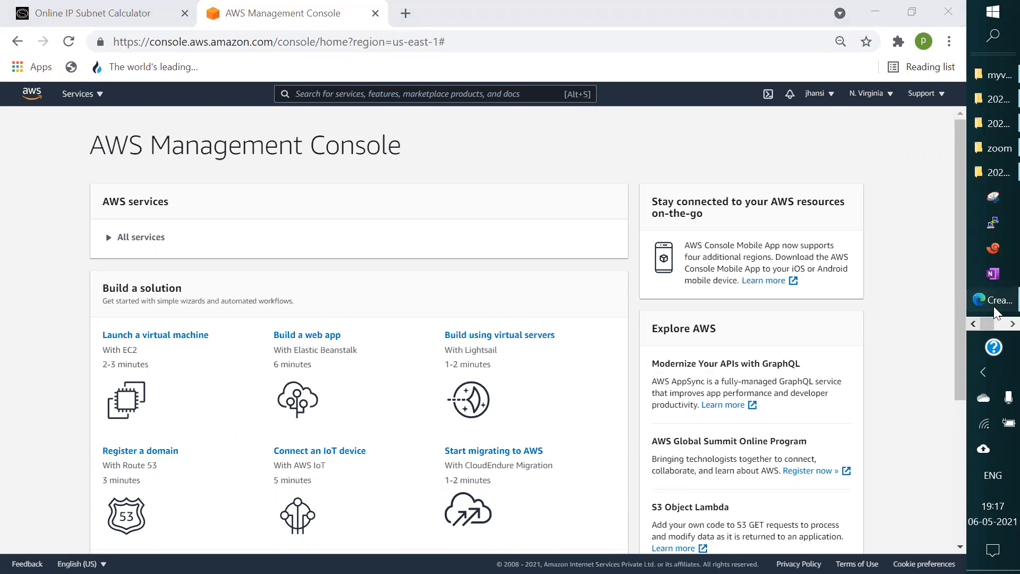
left_click(994, 300)
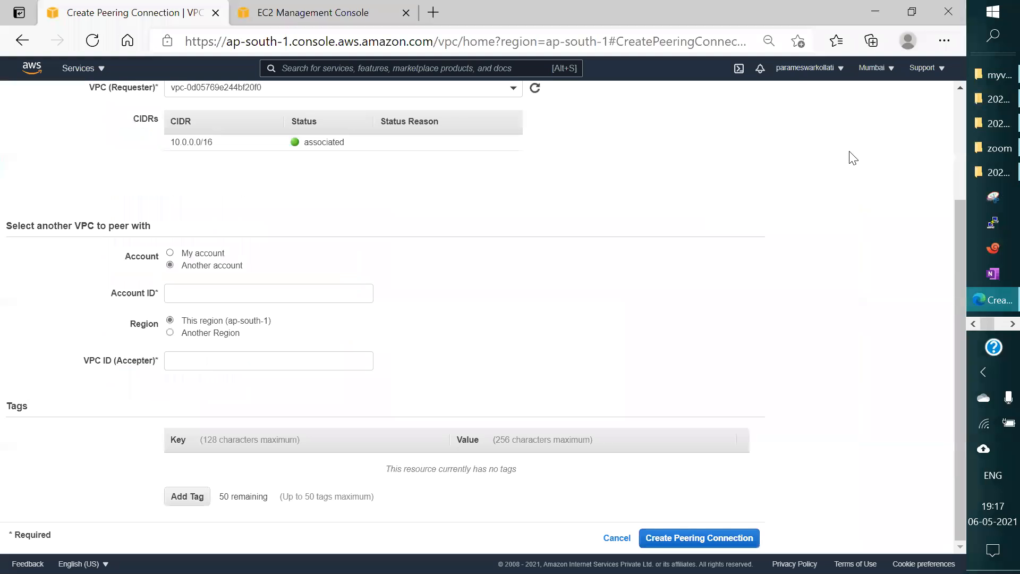
left_click(876, 11)
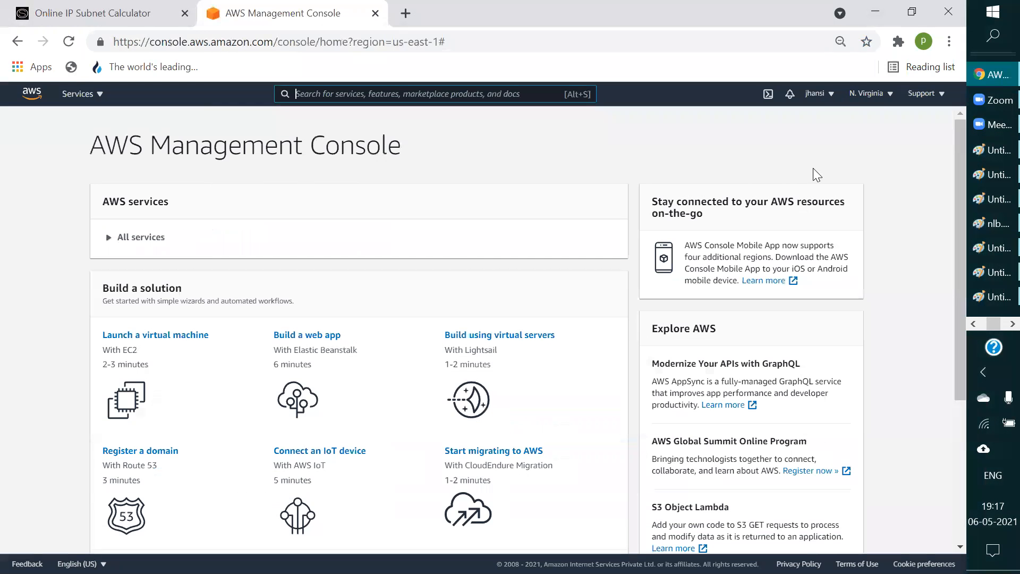
Step: Keep the second account in the N. Virginia region and open the VPC service
left_click(870, 93)
left_click(568, 133)
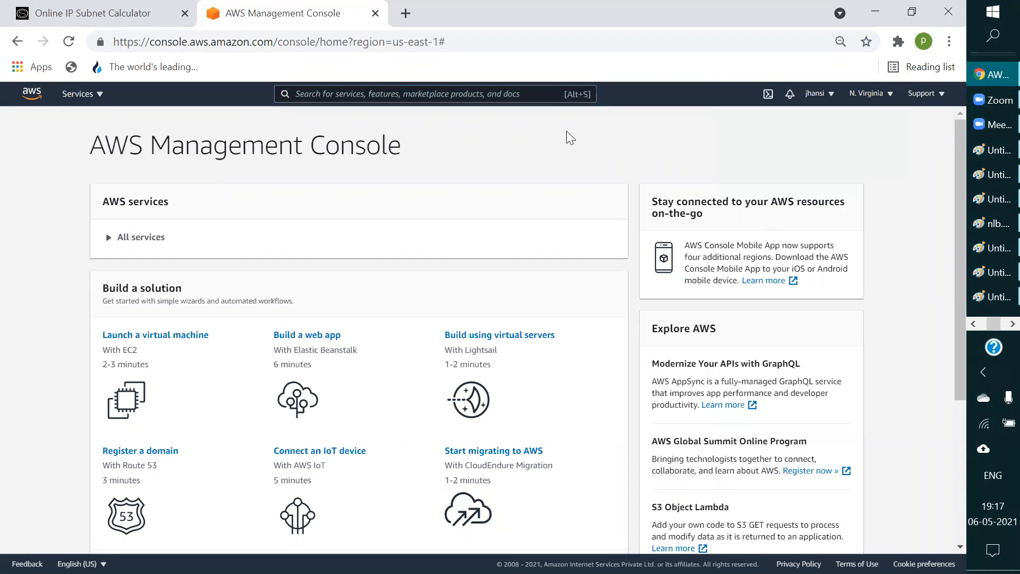
left_click(87, 94)
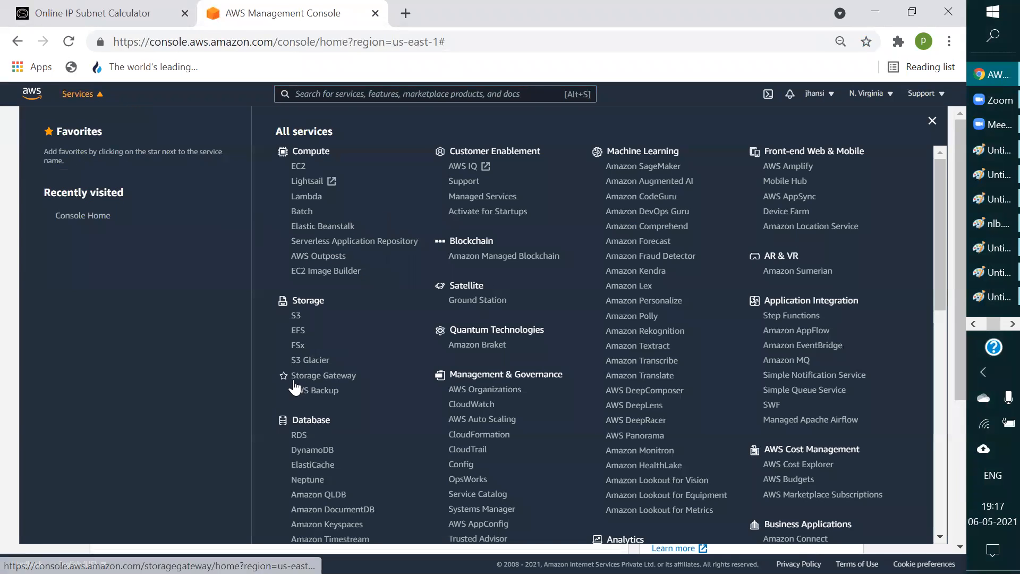
scroll(295, 382, "down", 8)
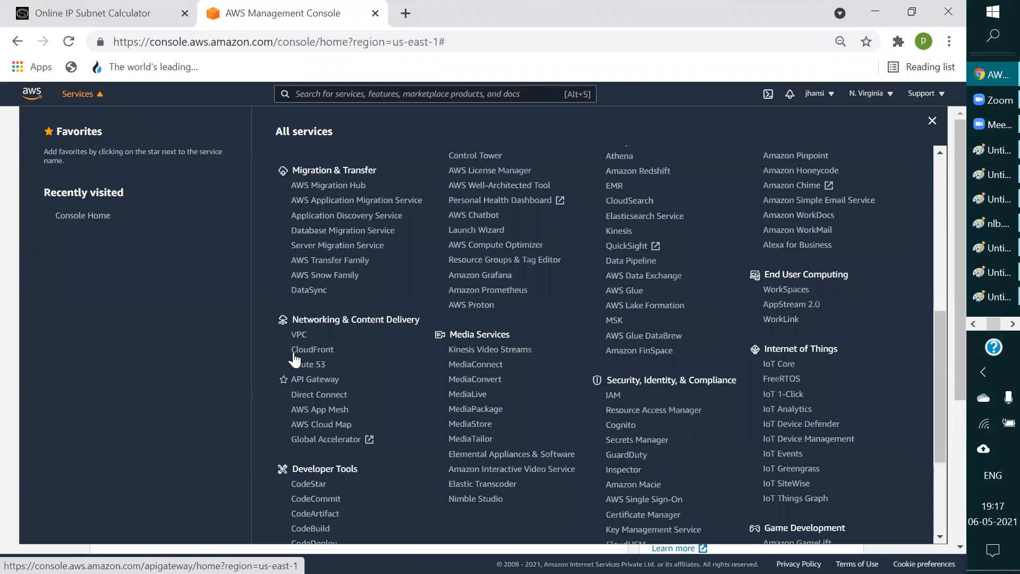
left_click(299, 334)
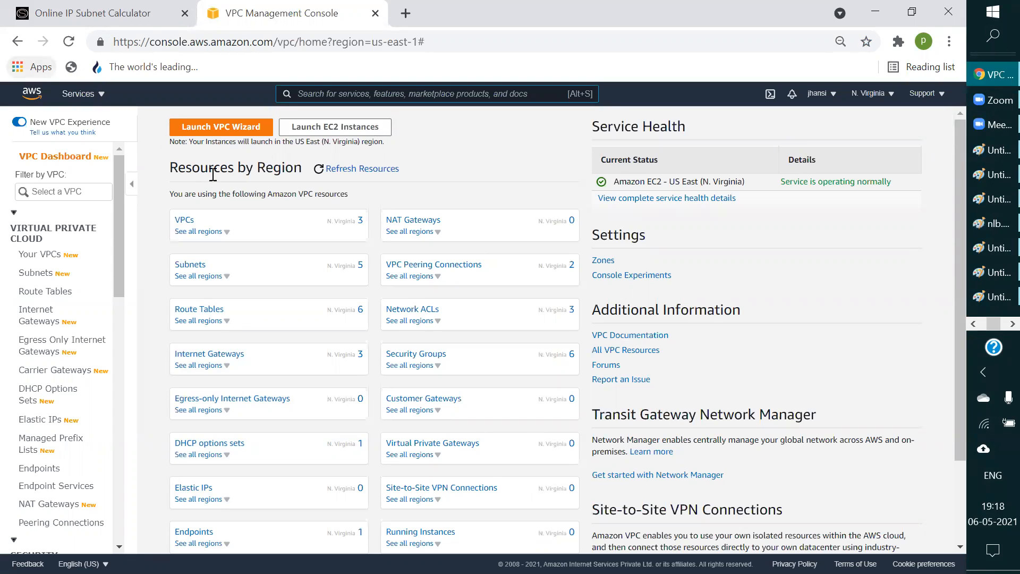
Step: Open the second account's VPC list, examine its VPC names, IDs and IPv4 CIDRs, and switch to the Paint diagram
left_click(177, 220)
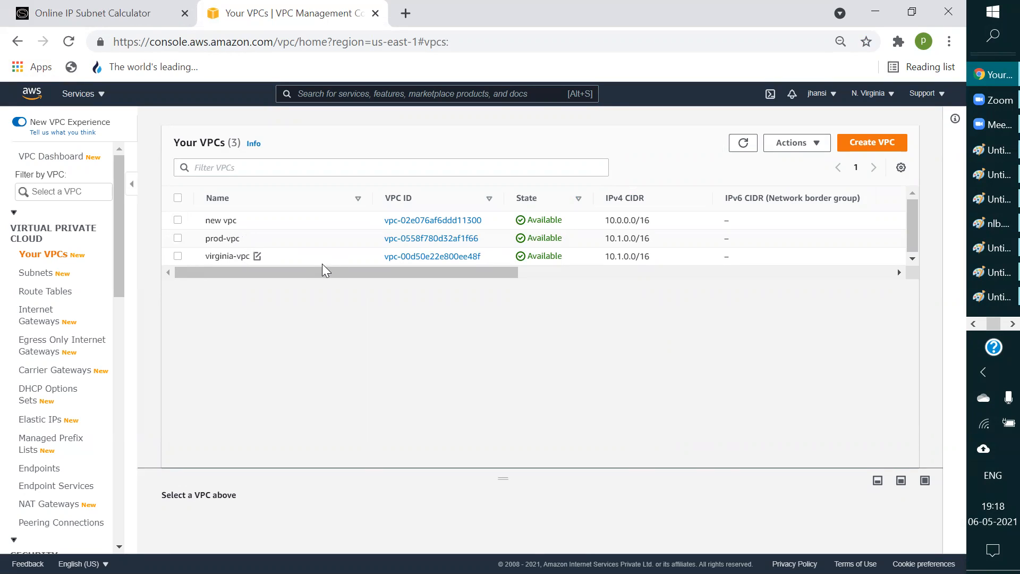
left_click_drag(318, 272, 335, 272)
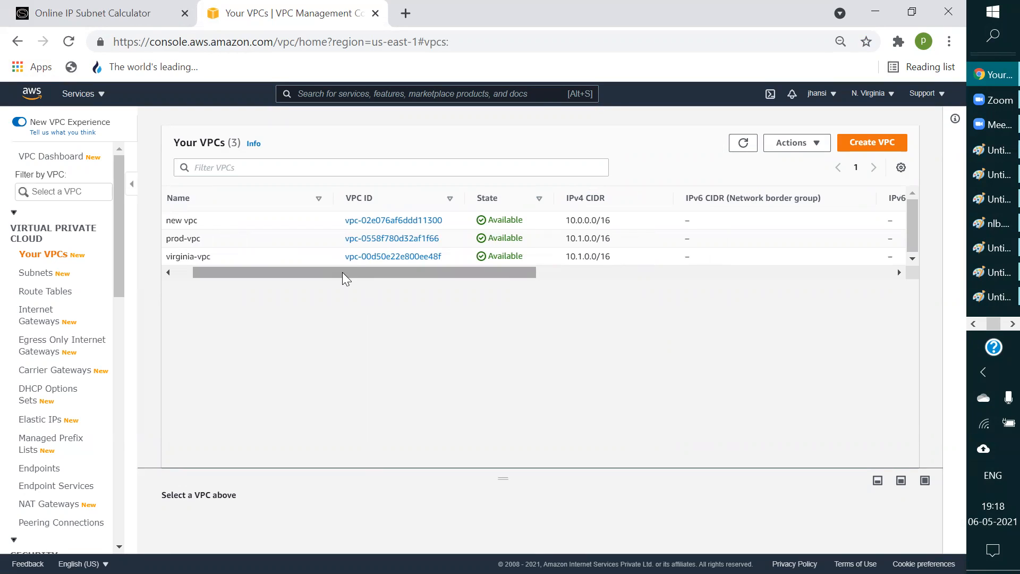
left_click_drag(338, 271, 338, 271)
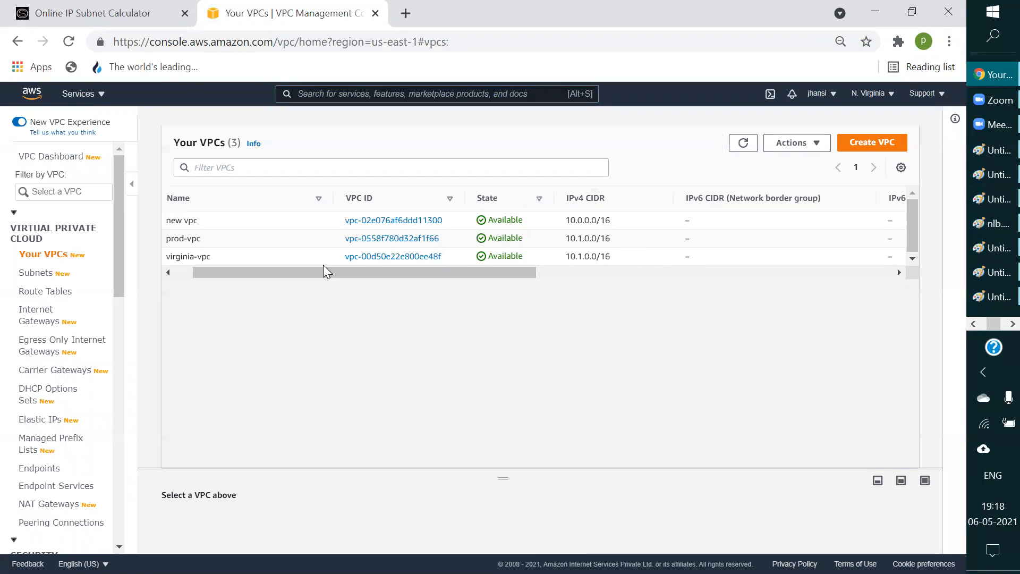
left_click_drag(323, 266, 162, 283)
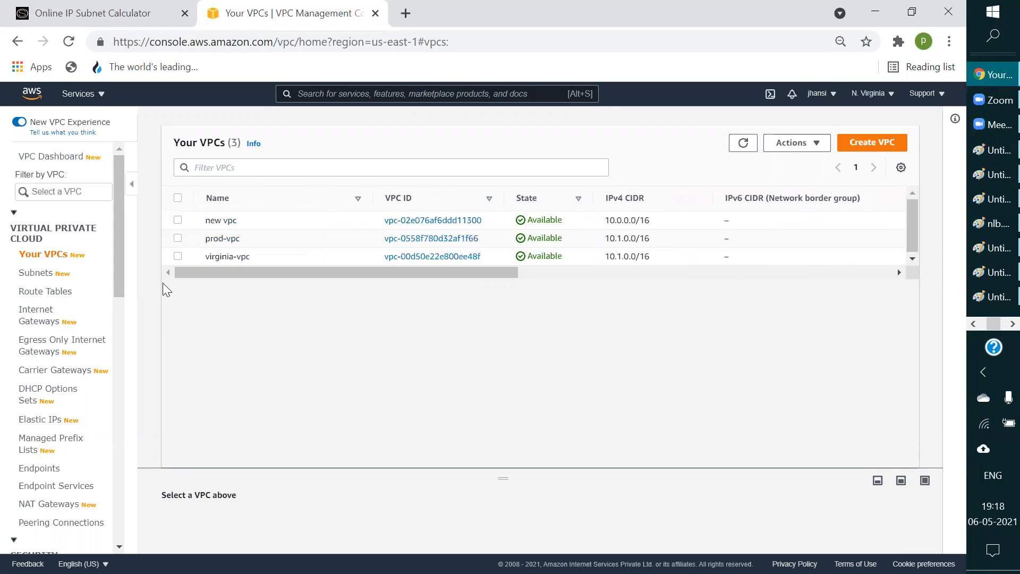
left_click(992, 296)
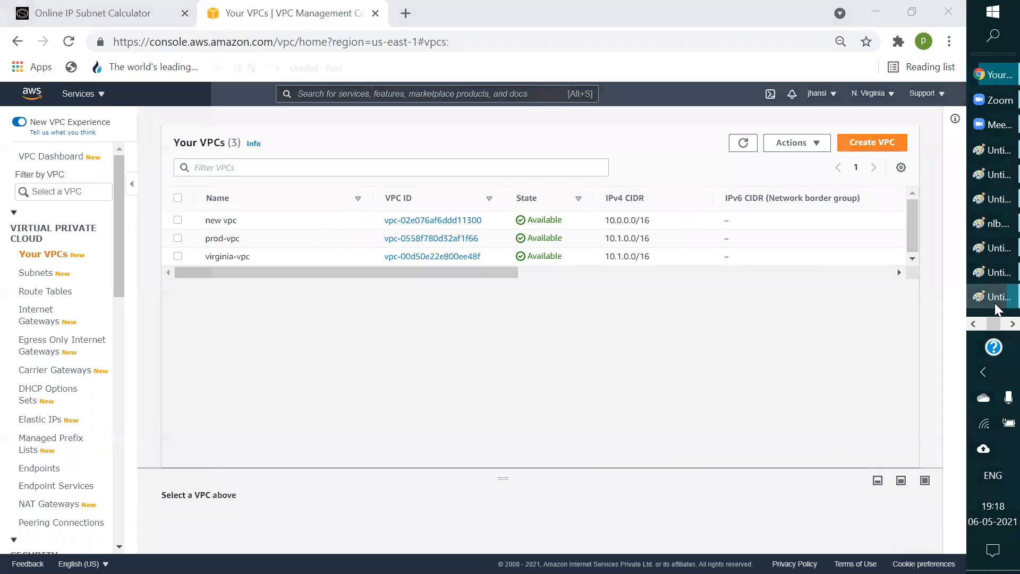
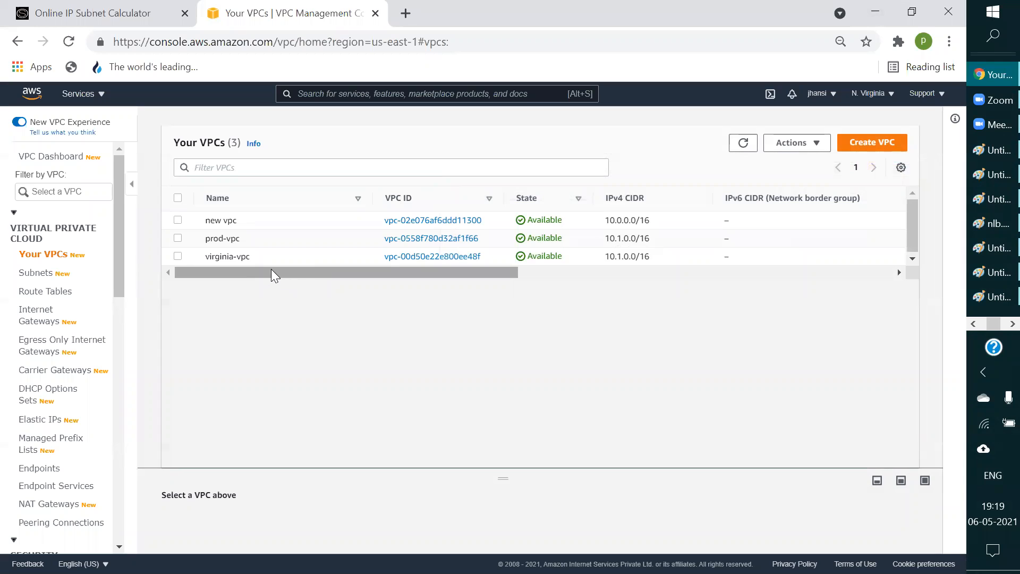
Step: Start a new VPC named jansivpc and try to create it with the IPv4 CIDR block 172.16.0/16
left_click(893, 144)
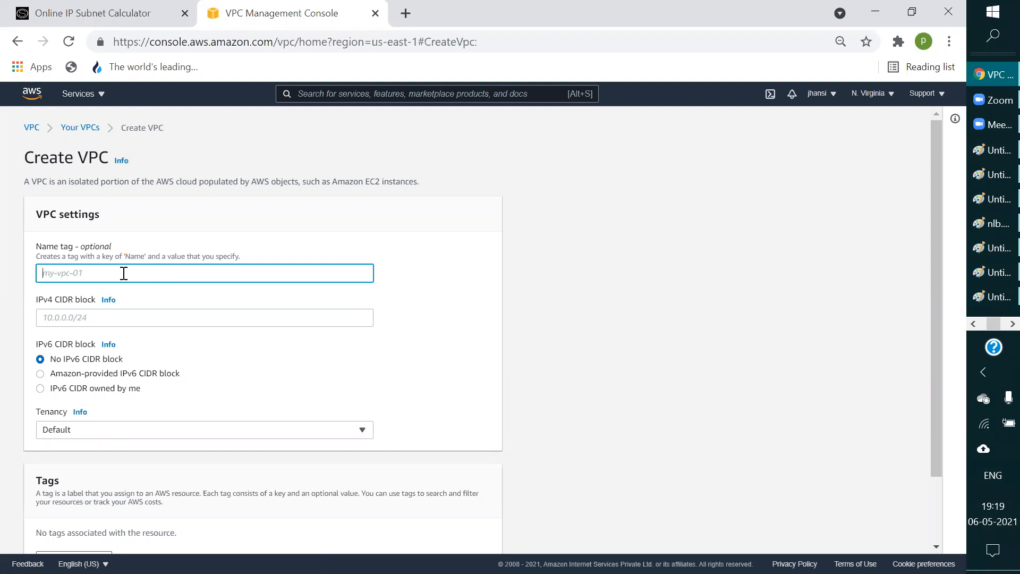
type("jansi")
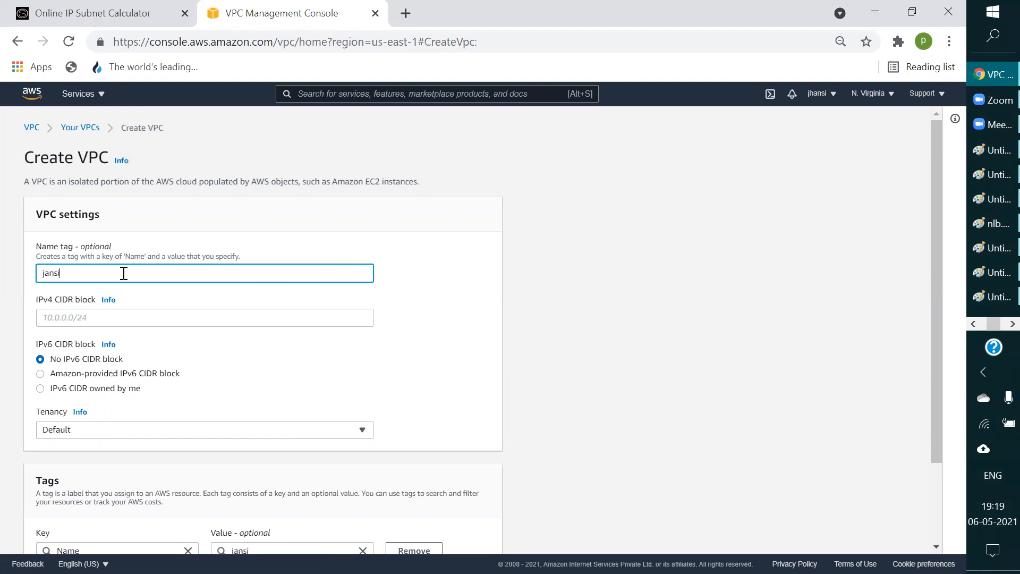
type("vpc")
left_click(101, 317)
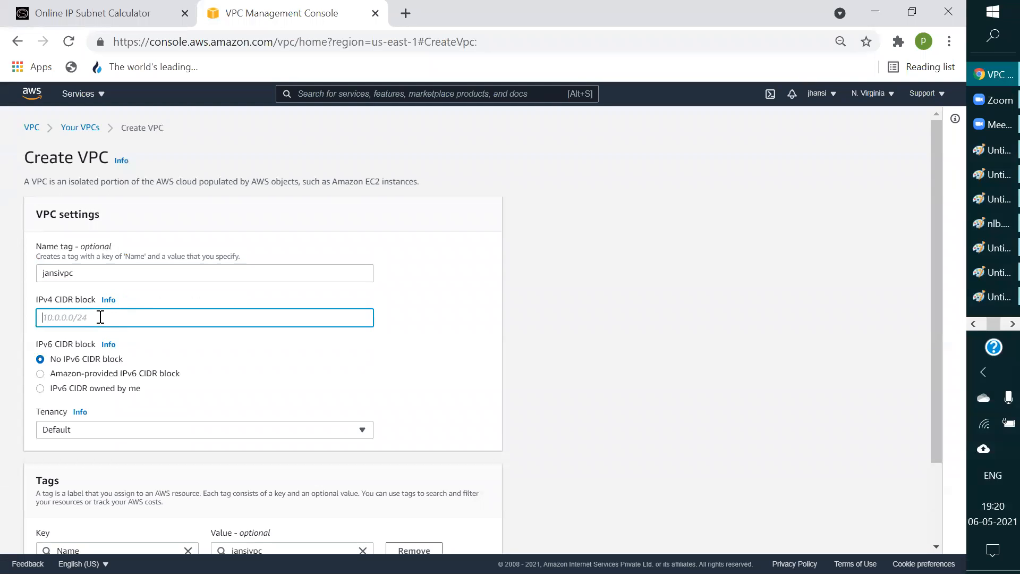
type("172.16.0/16")
scroll(101, 330, "down", 2)
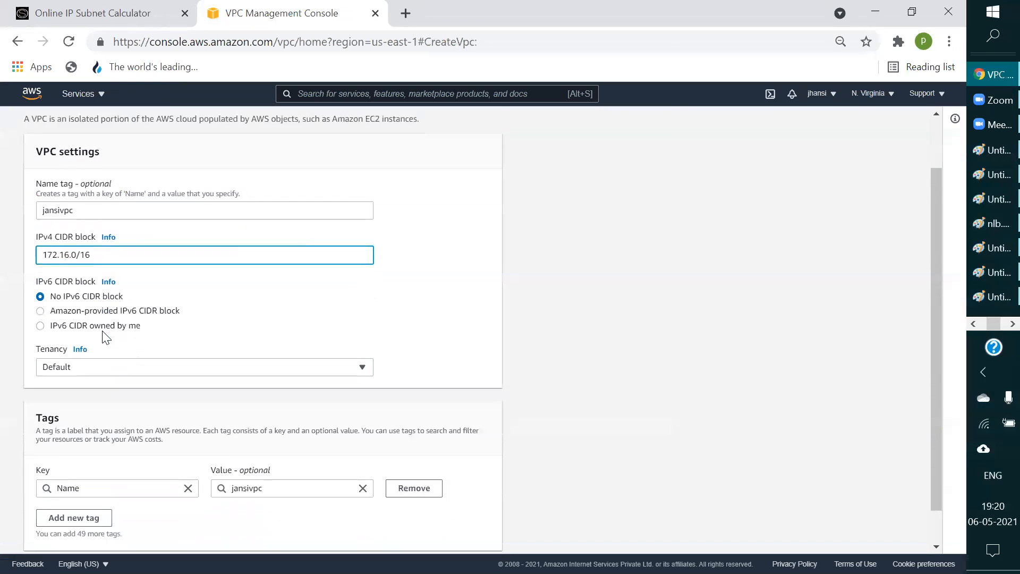
left_click(448, 534)
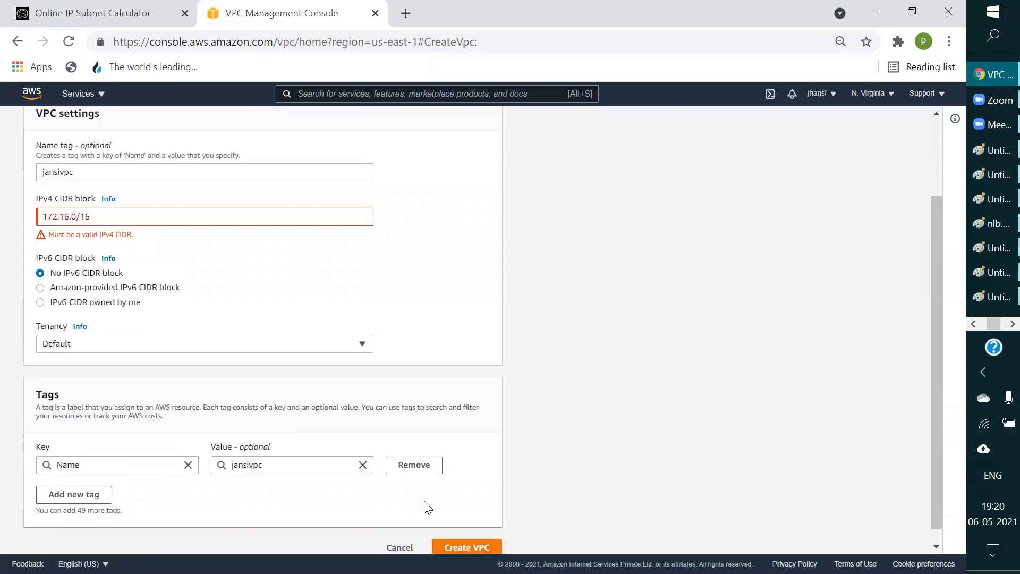
Step: Change the VPC's IPv4 CIDR block to 172.31.0/16 and try to create it again
left_click(66, 217)
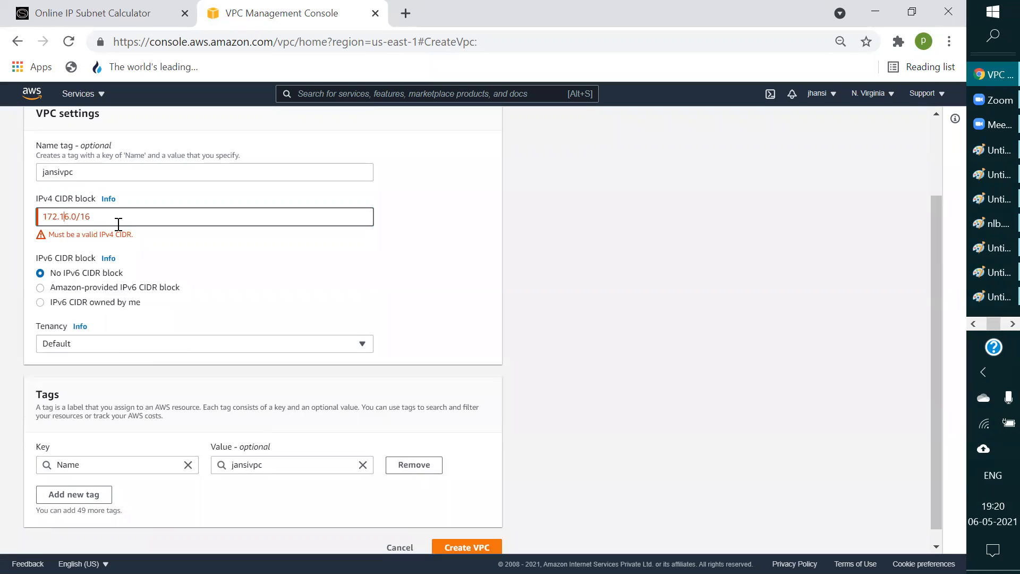
key("BackSpace")
key("BackSpace")
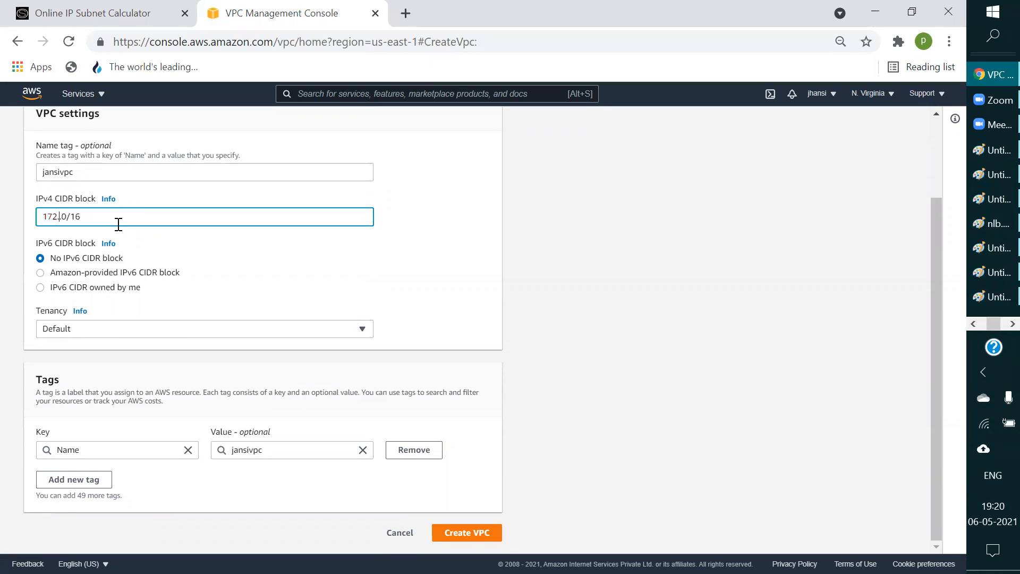
type("31")
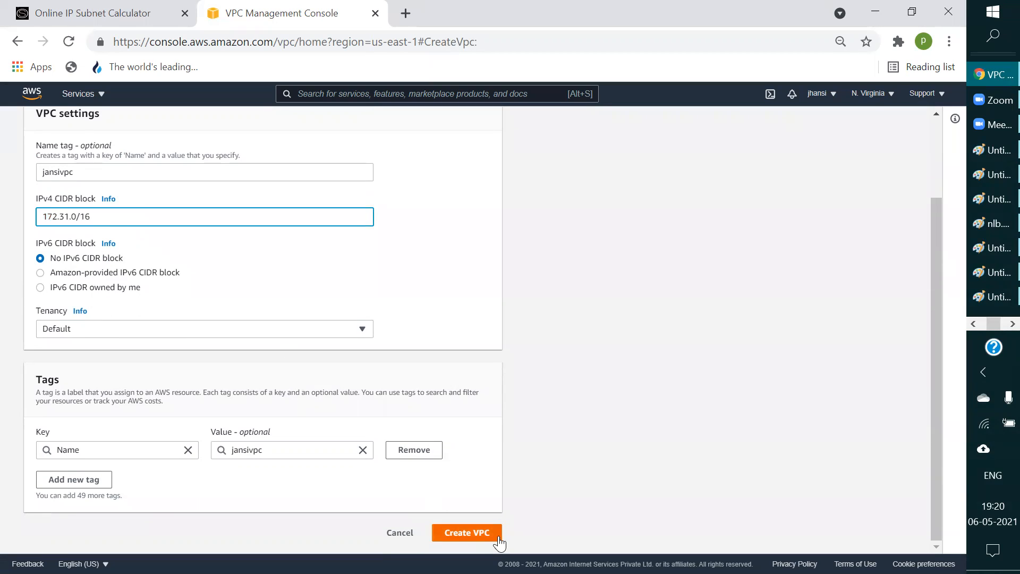
left_click(480, 534)
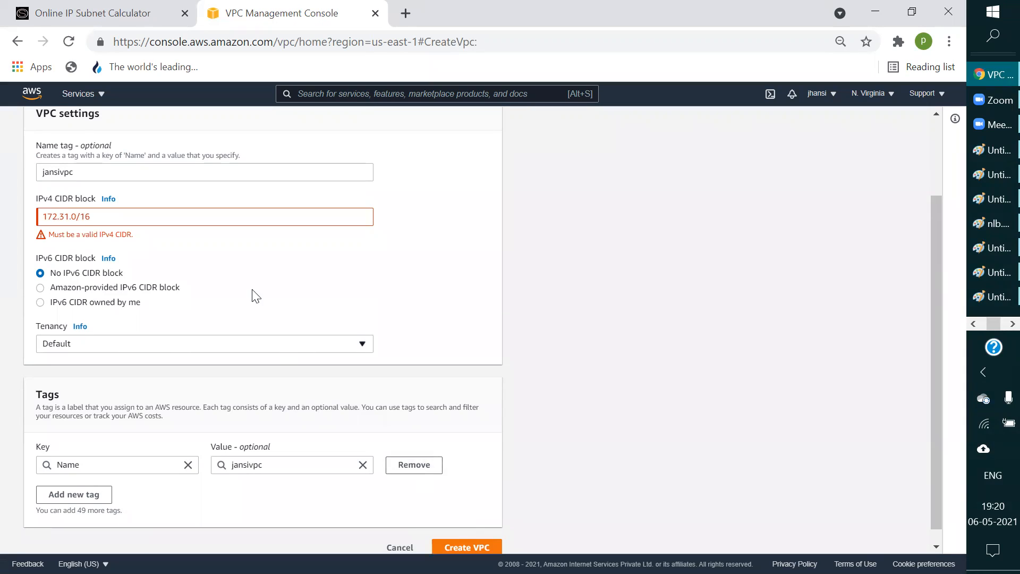
Step: Correct the IPv4 CIDR block to 172.31.0.0/16, create the VPC and look over its details
left_click(130, 221)
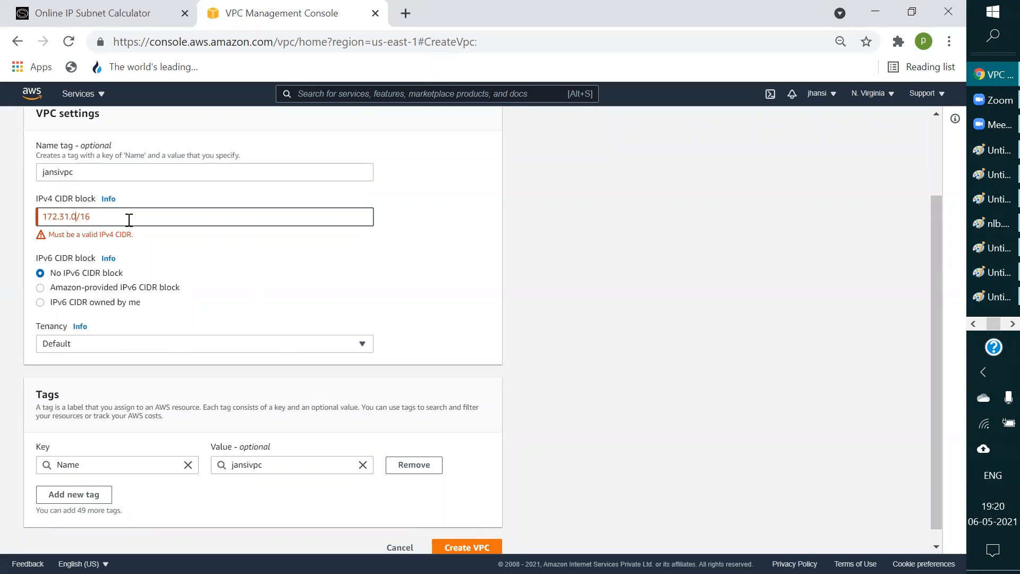
type(".0")
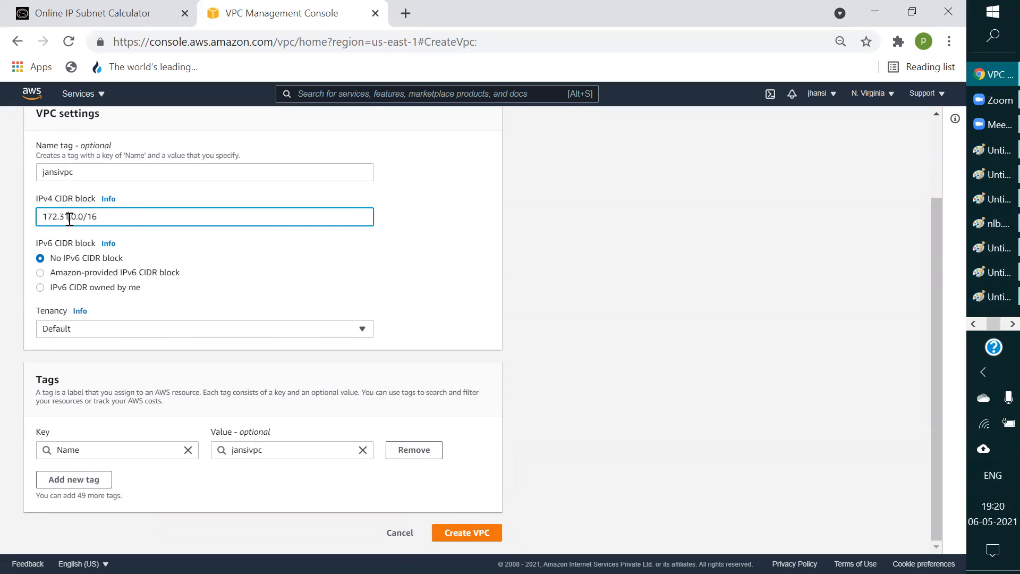
key("BackSpace")
key("BackSpace")
type("1")
key("BackSpace")
type("31")
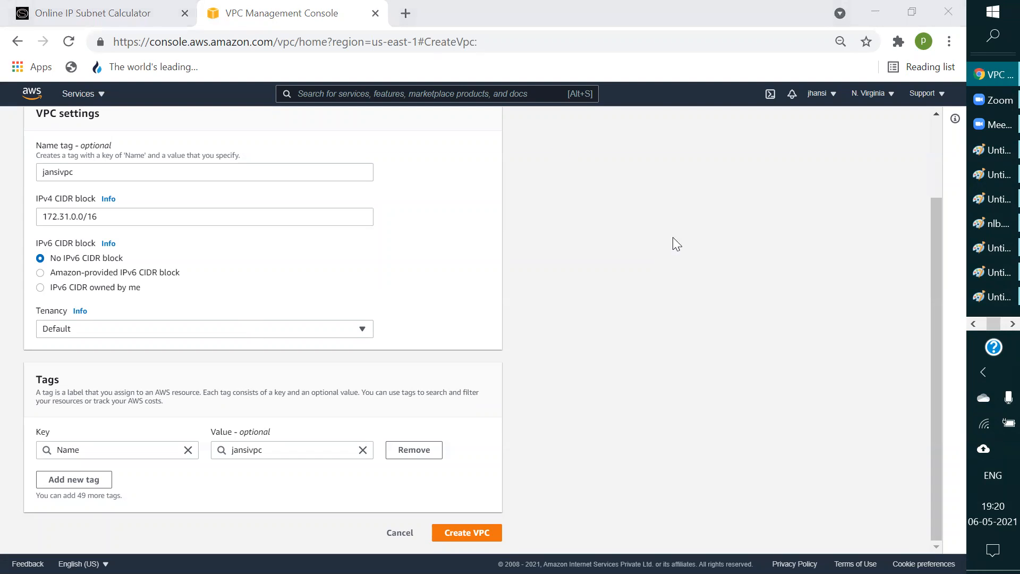
left_click(604, 414)
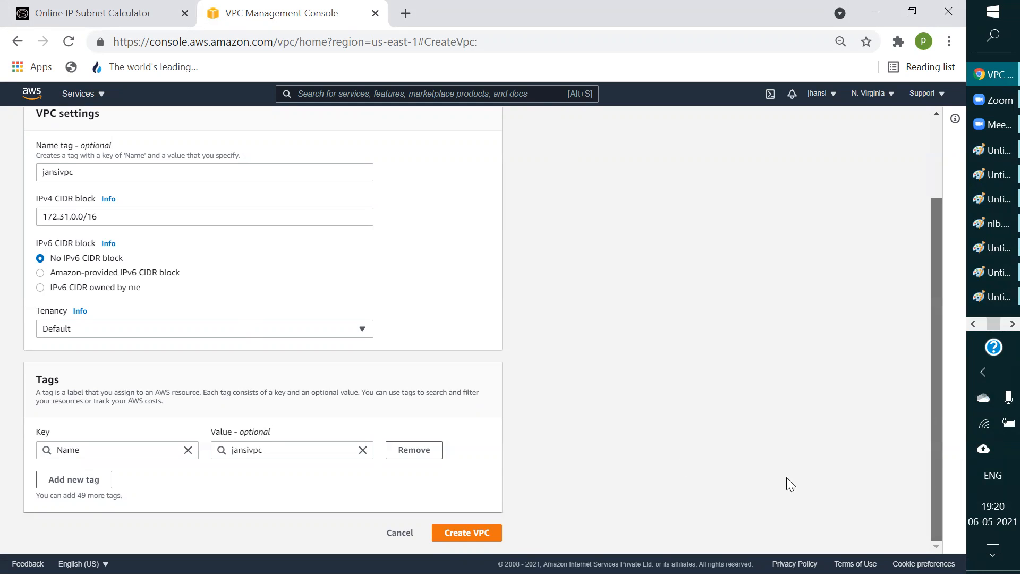
left_click(479, 536)
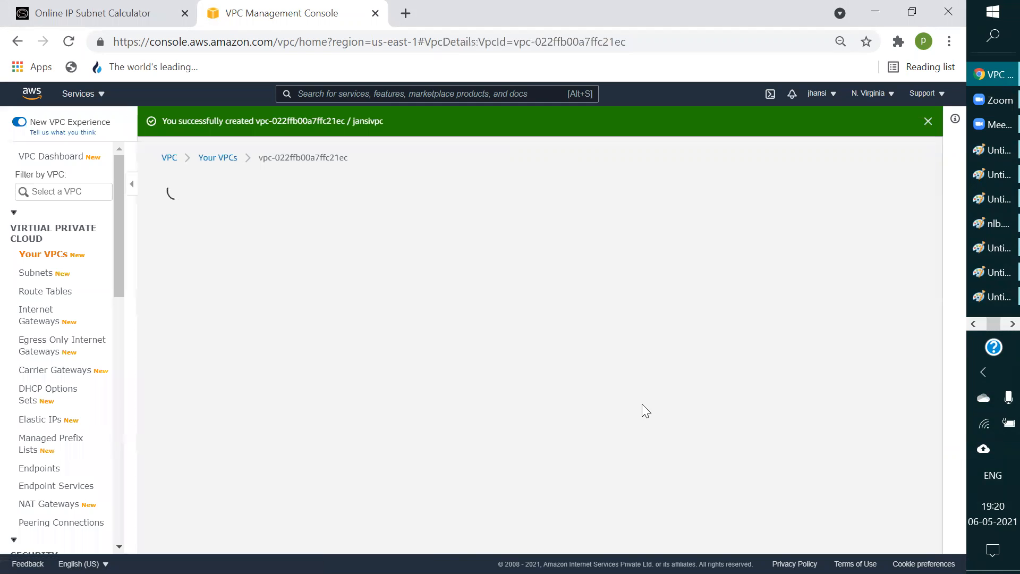
scroll(595, 382, "down", 3)
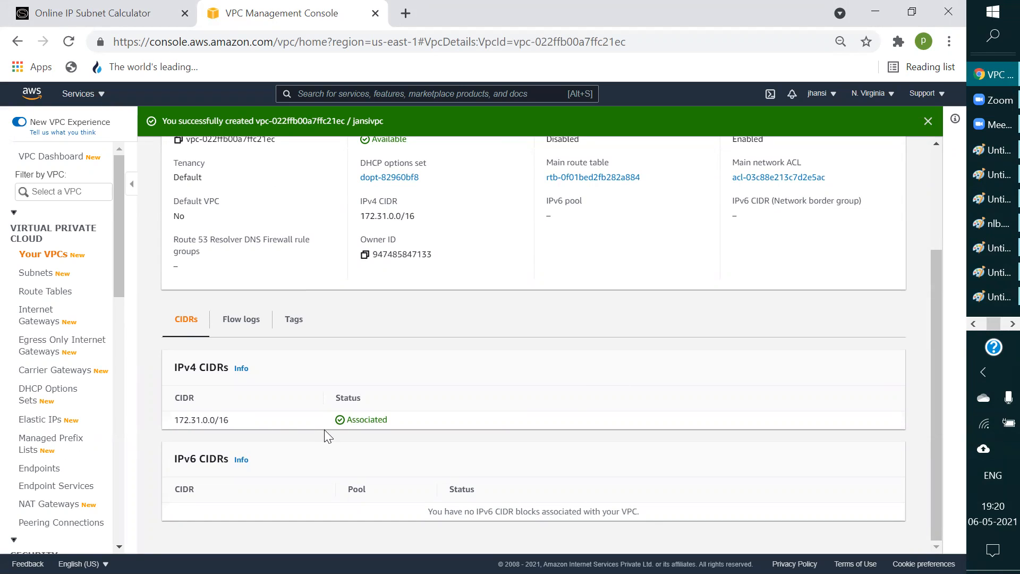
Step: Start a new subnet in jansivpc, name it jansubnet and place it in availability zone us-east-1a
left_click(37, 279)
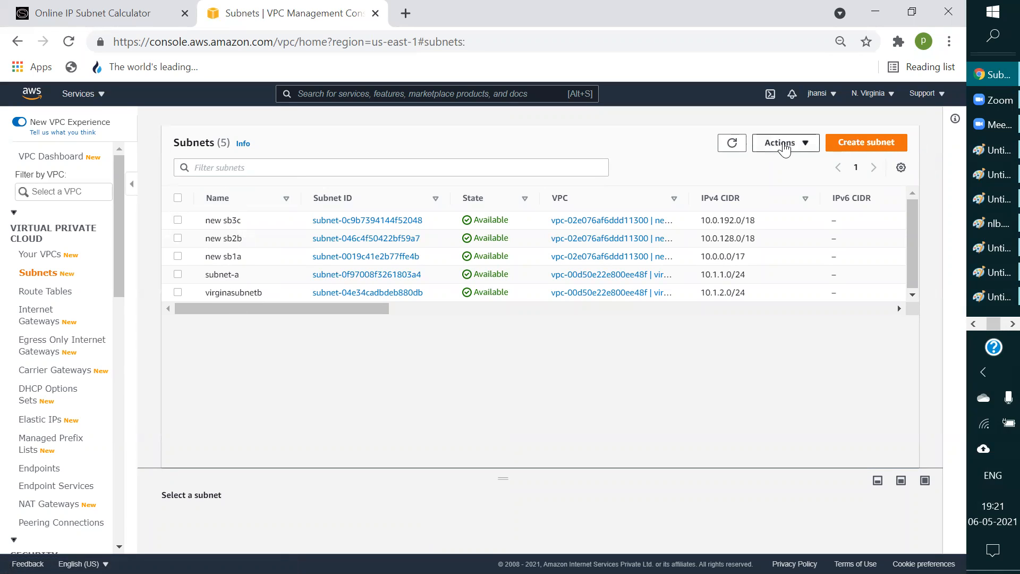
left_click(845, 144)
left_click(101, 257)
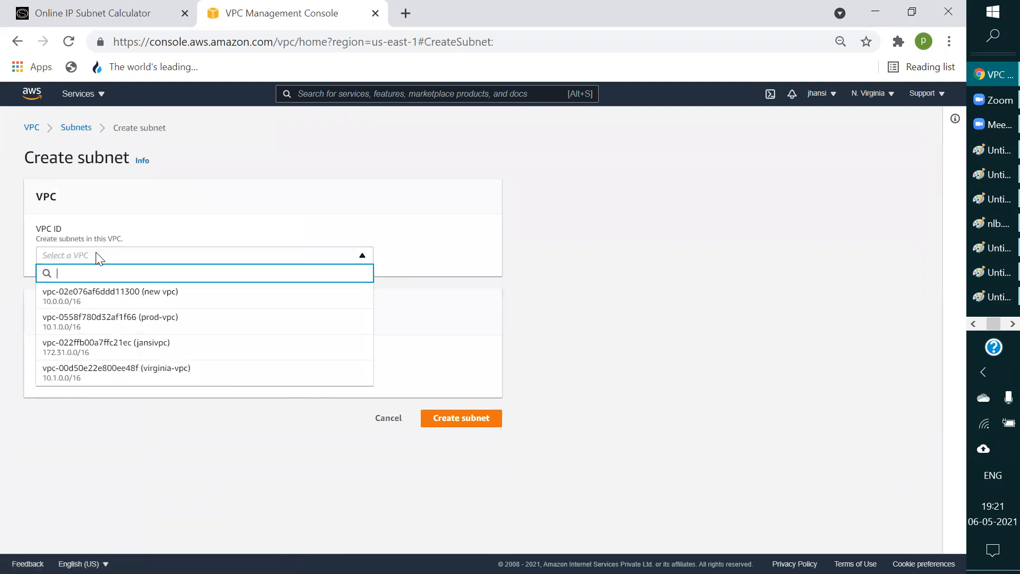
left_click(131, 349)
left_click(80, 456)
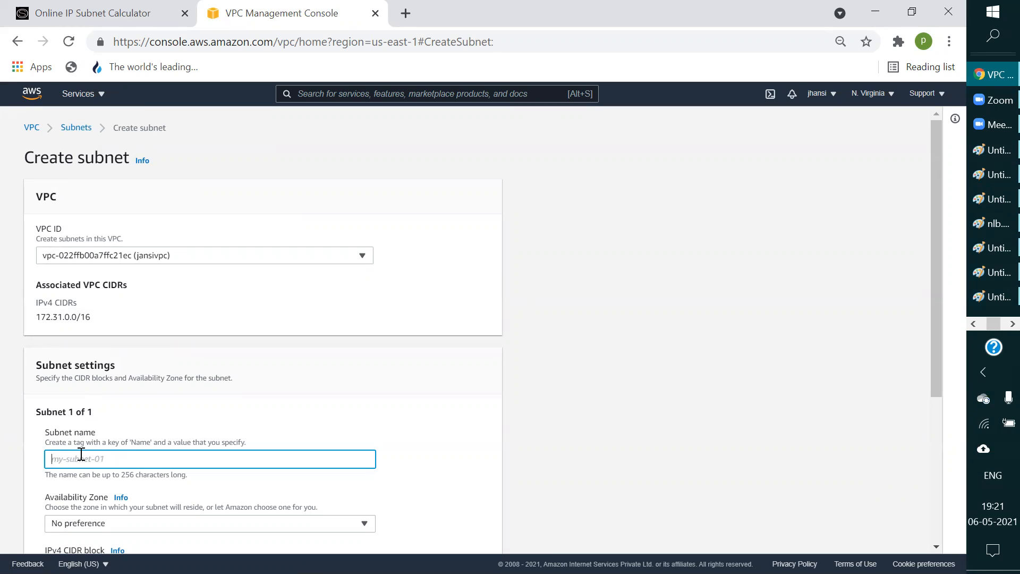
type("jansubnet")
scroll(81, 456, "down", 5)
left_click(122, 273)
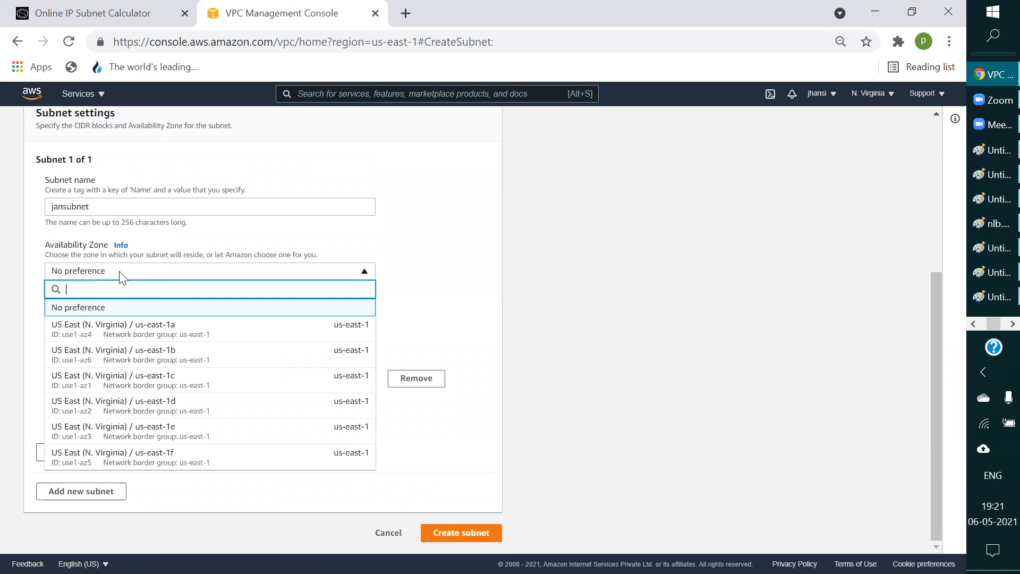
left_click(142, 337)
Step: Set the subnet's IPv4 CIDR block to 172.31.1.0/25 and create the subnet
left_click(95, 316)
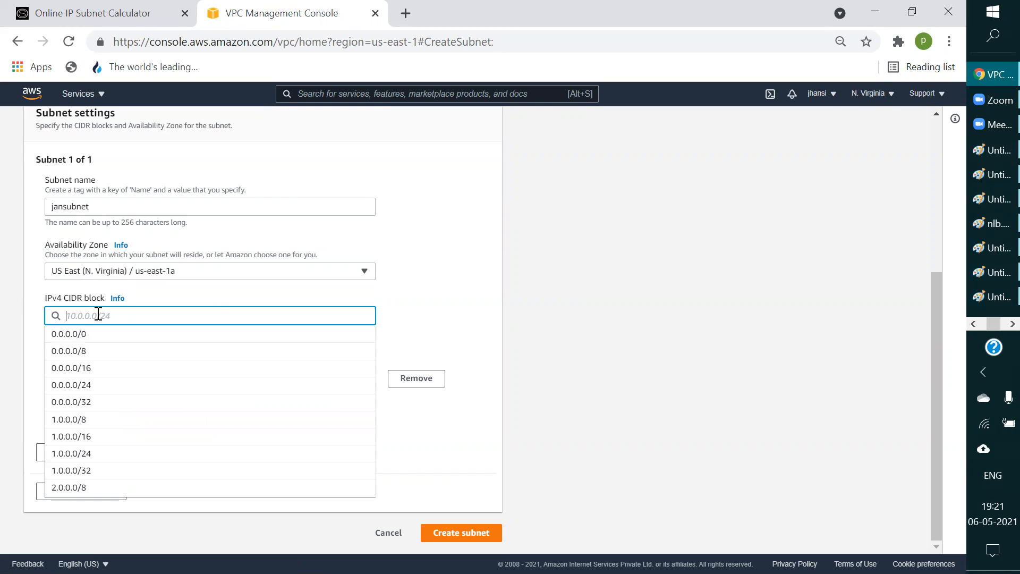
type("172")
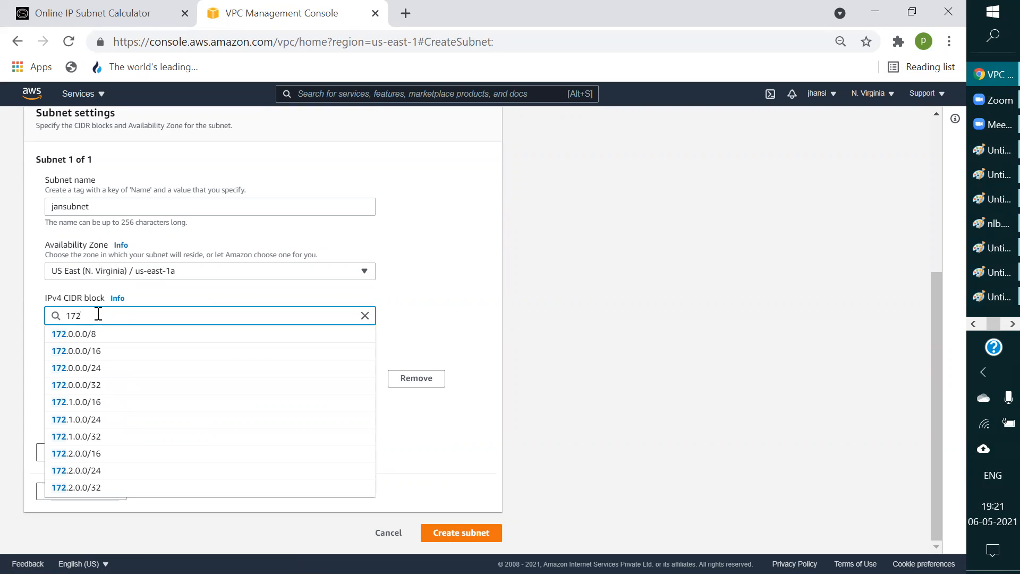
type(".")
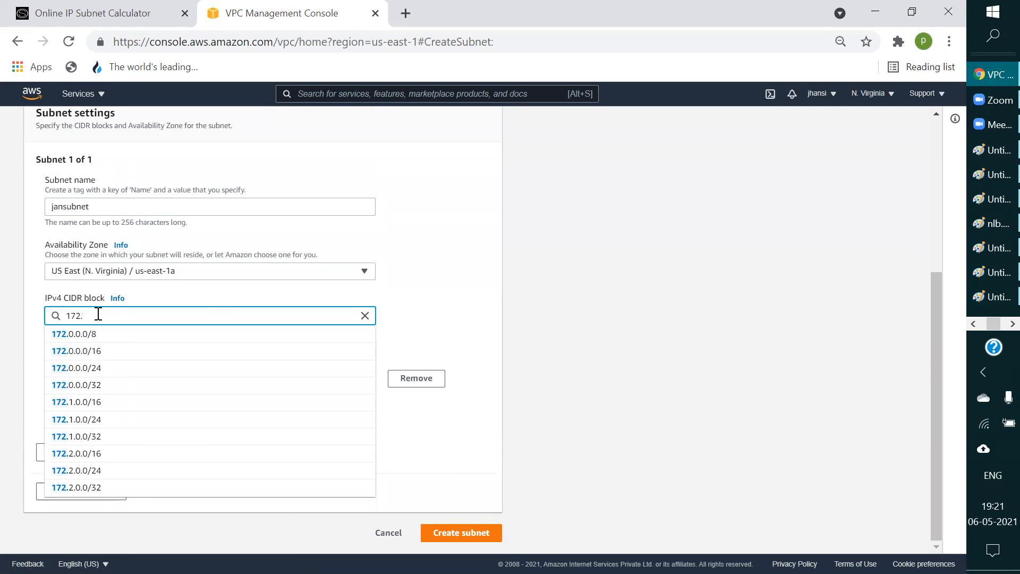
type("31.1")
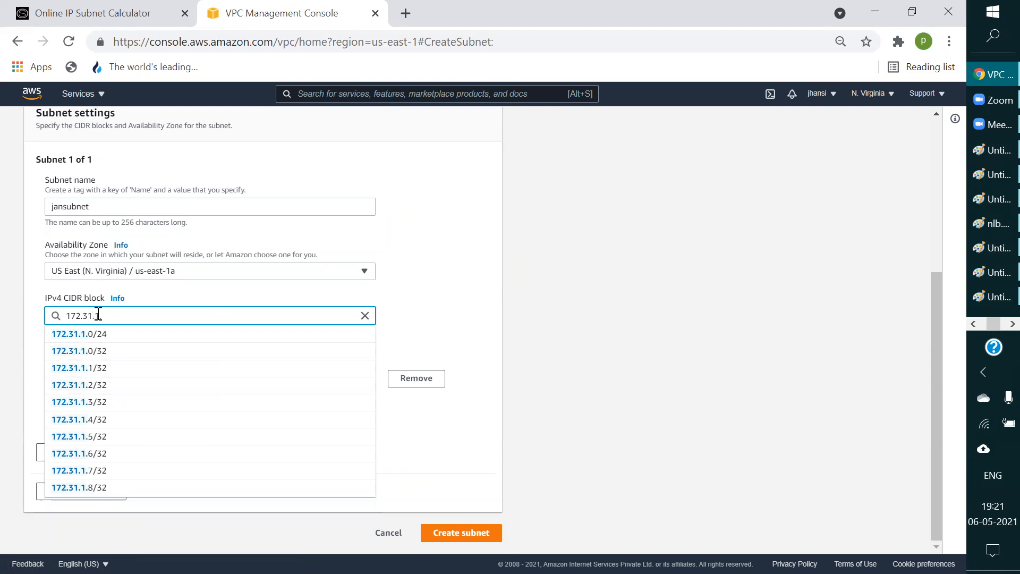
type(".0/25")
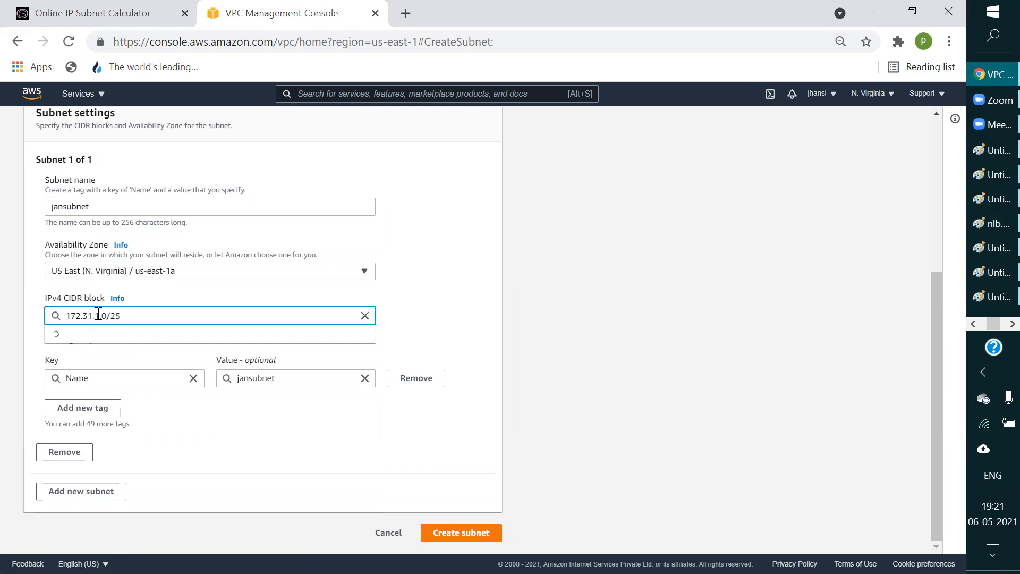
left_click(146, 338)
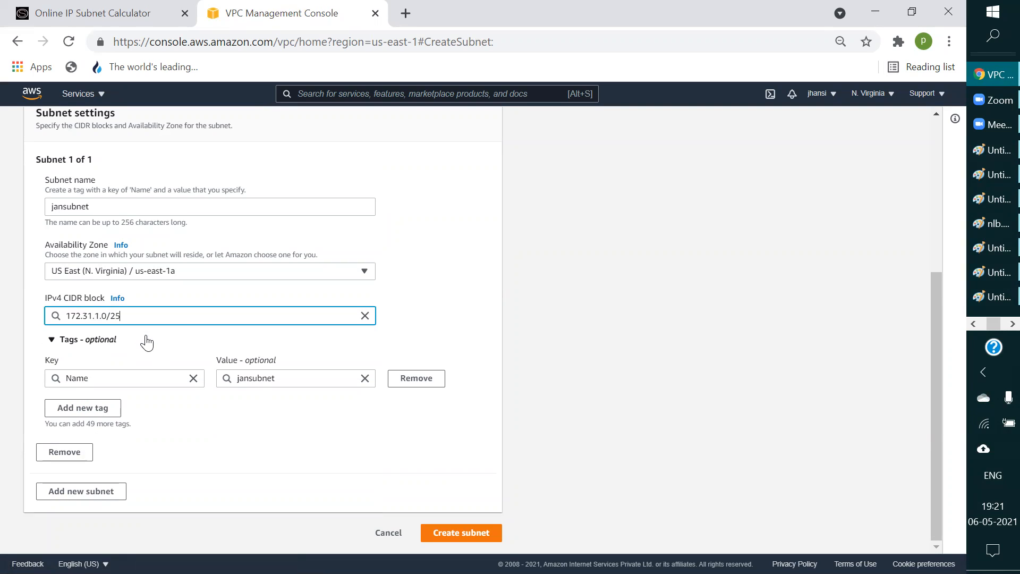
left_click(458, 538)
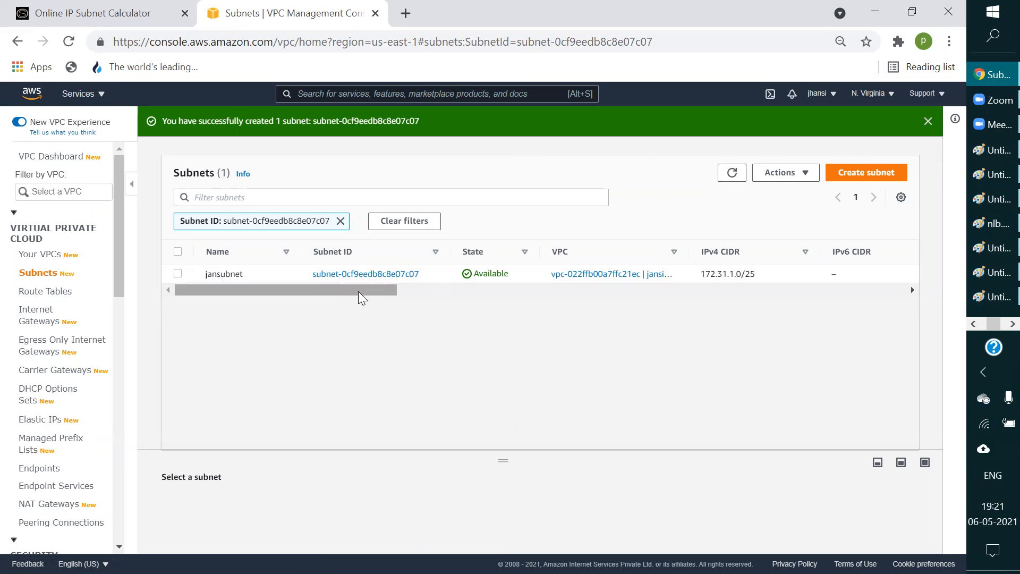
Step: Open the EC2 service and start launching an instance from the 64-bit (x86) Amazon Linux 2 AMI
left_click(94, 95)
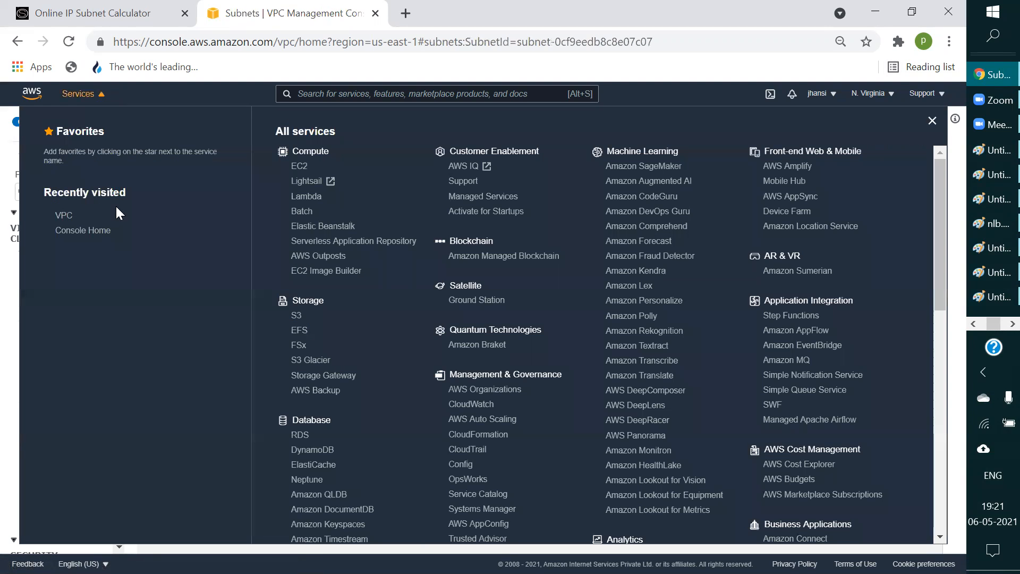
left_click(296, 169)
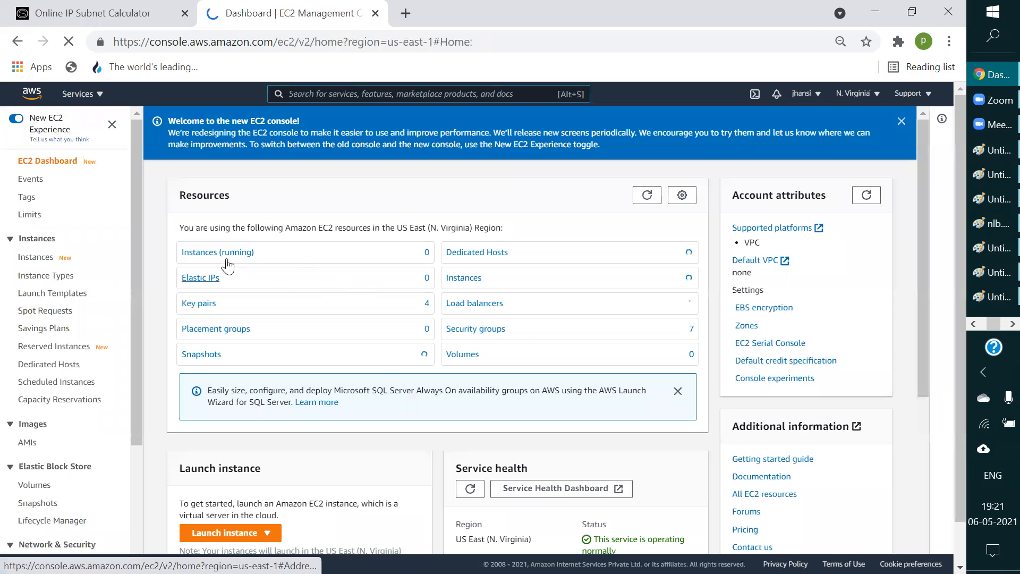
left_click(226, 255)
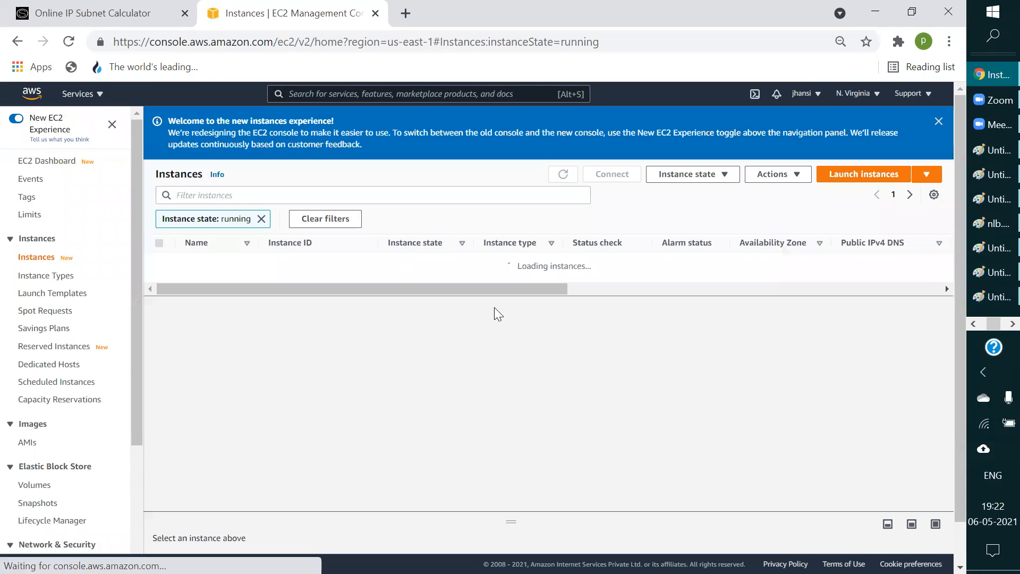
left_click(883, 174)
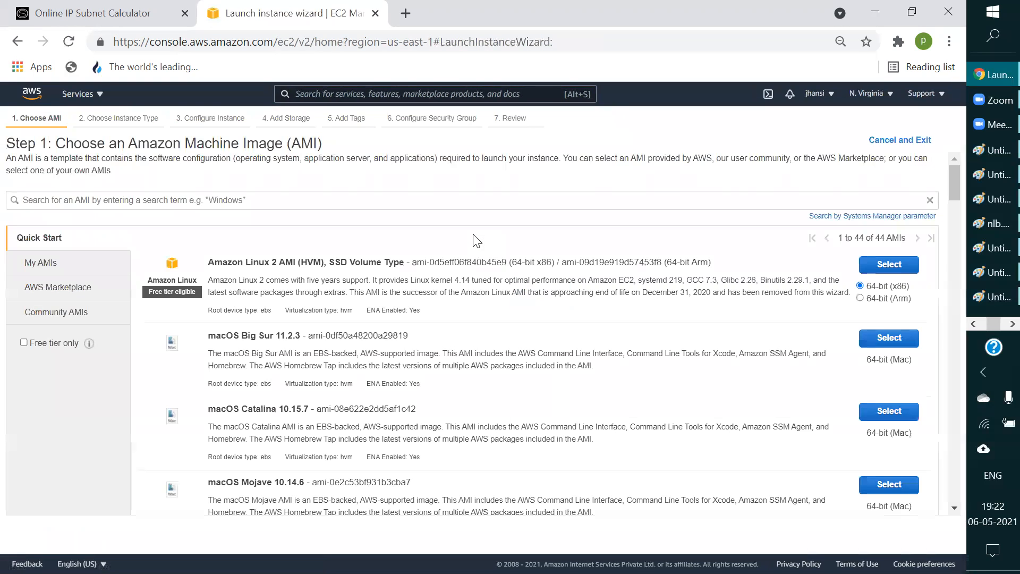
left_click(904, 265)
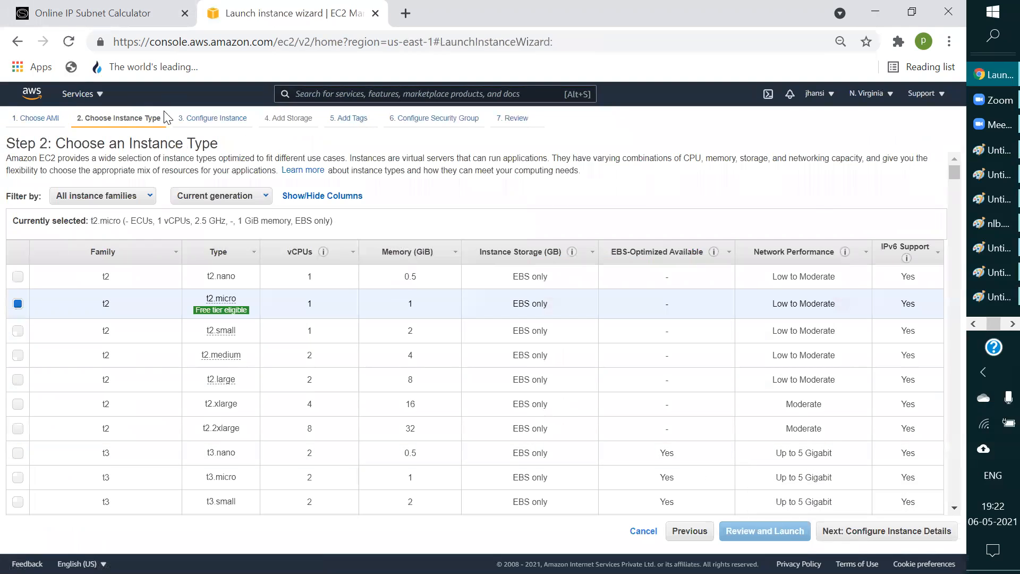
Step: Keep the t2.micro instance type, assign the network jansivpc and subnet jansubnet, and proceed to the launch review
scroll(468, 359, "down", 6)
scroll(179, 160, "up", 6)
left_click(208, 121)
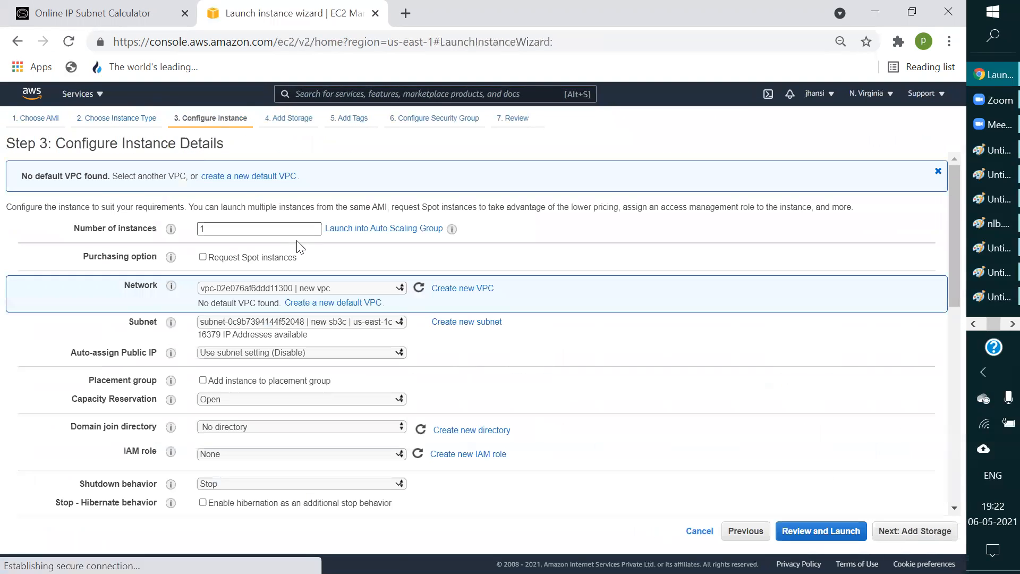
left_click(334, 289)
left_click(330, 353)
left_click(317, 322)
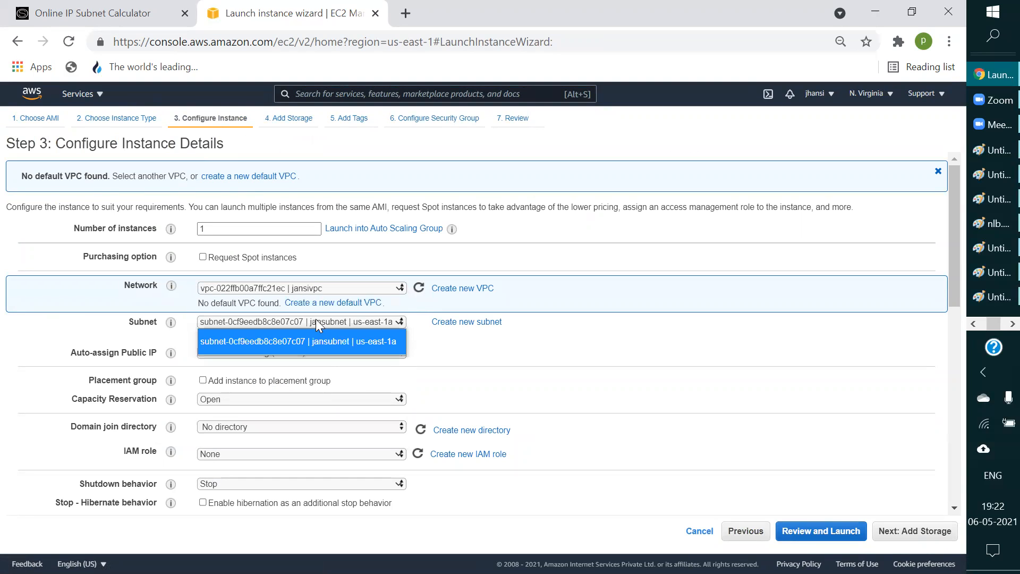
left_click(326, 341)
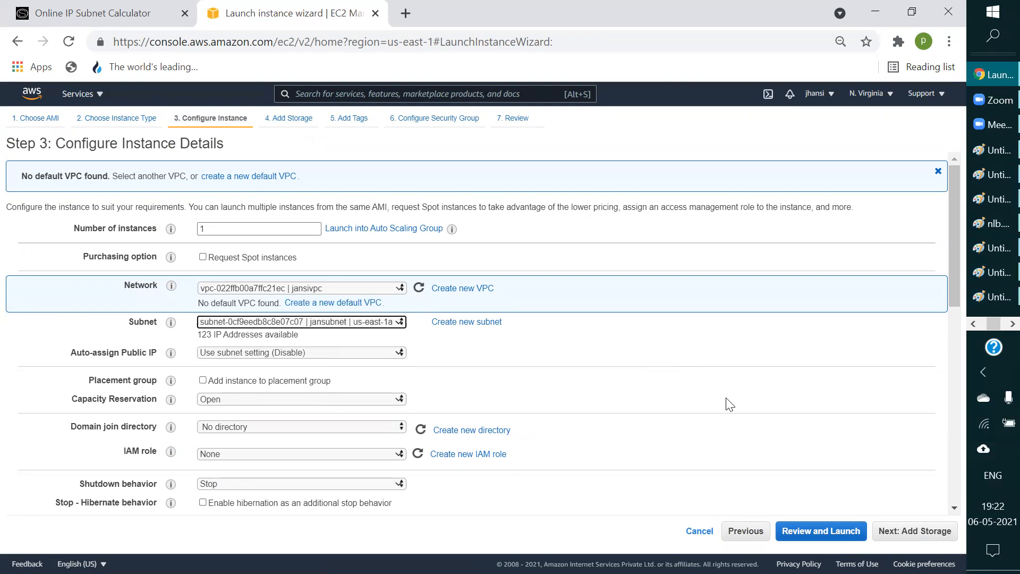
left_click(807, 531)
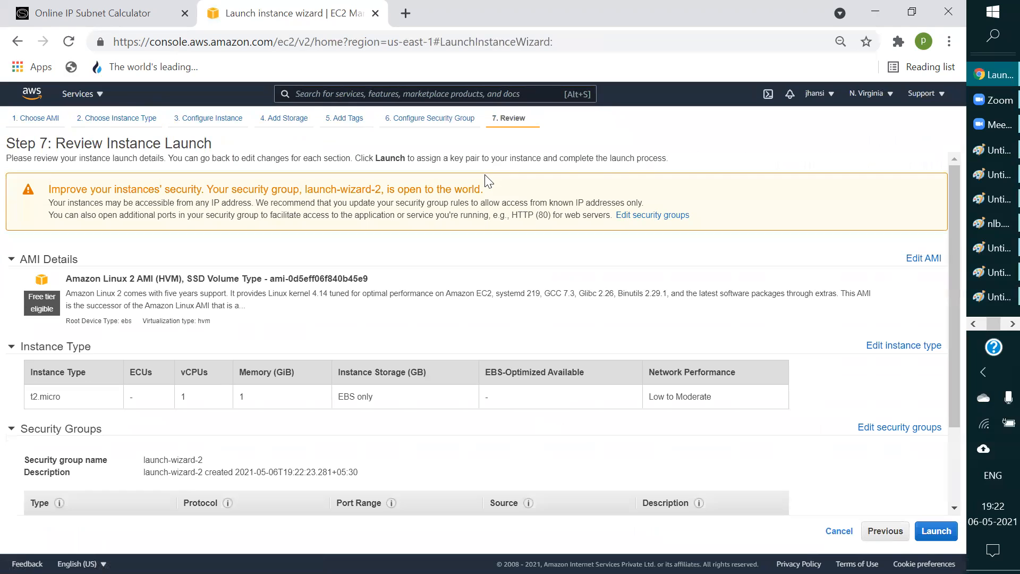
Step: Launch the instance with the existing AWS-training key pair, acknowledging access to its private key file, and view the instances list
left_click(935, 531)
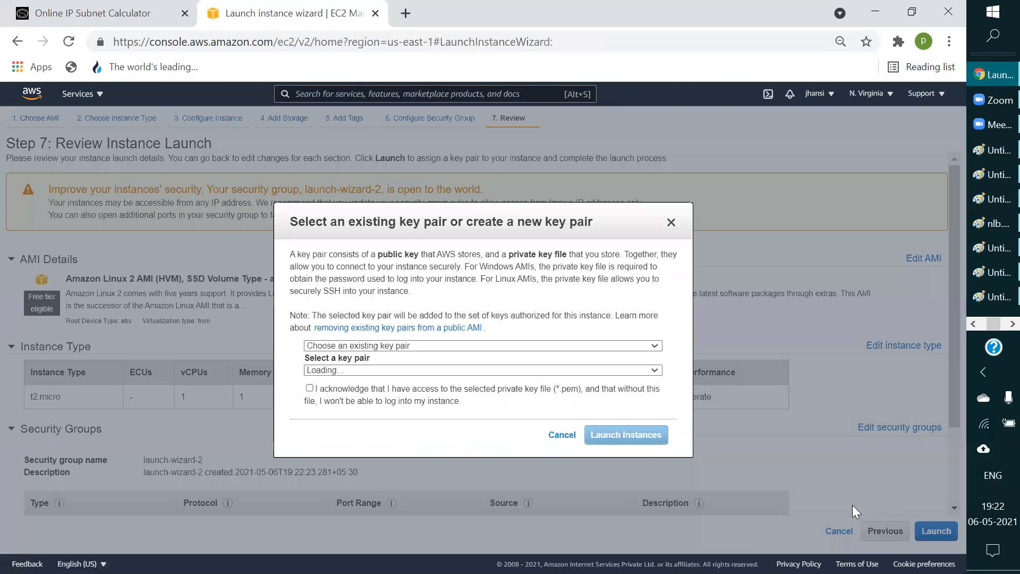
left_click(310, 388)
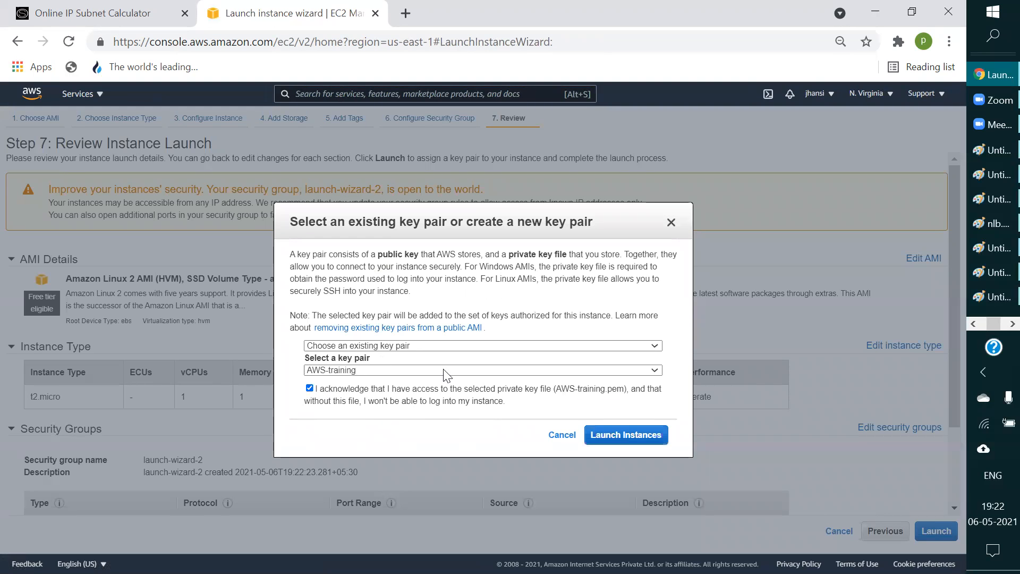
left_click(628, 443)
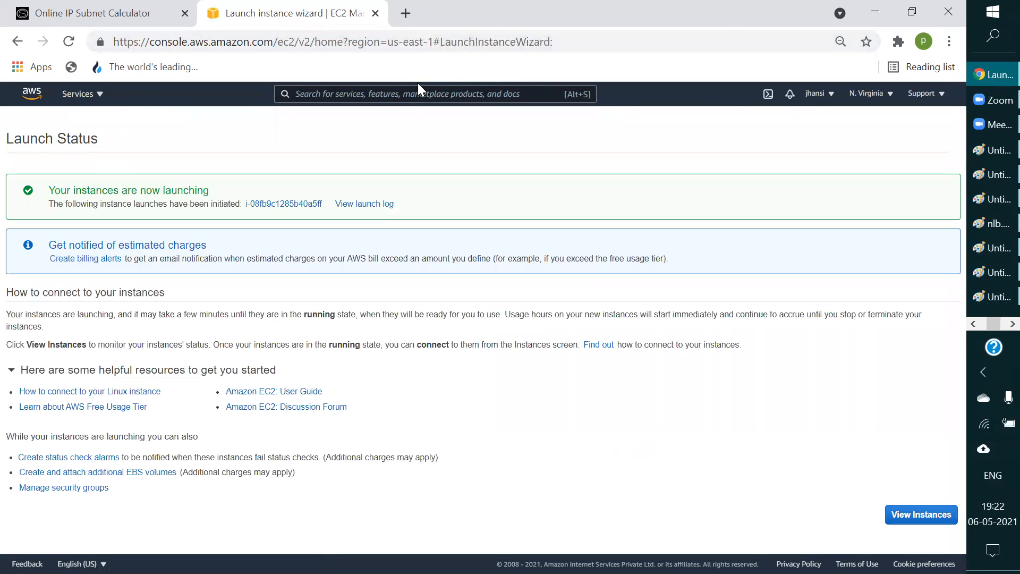
left_click(912, 516)
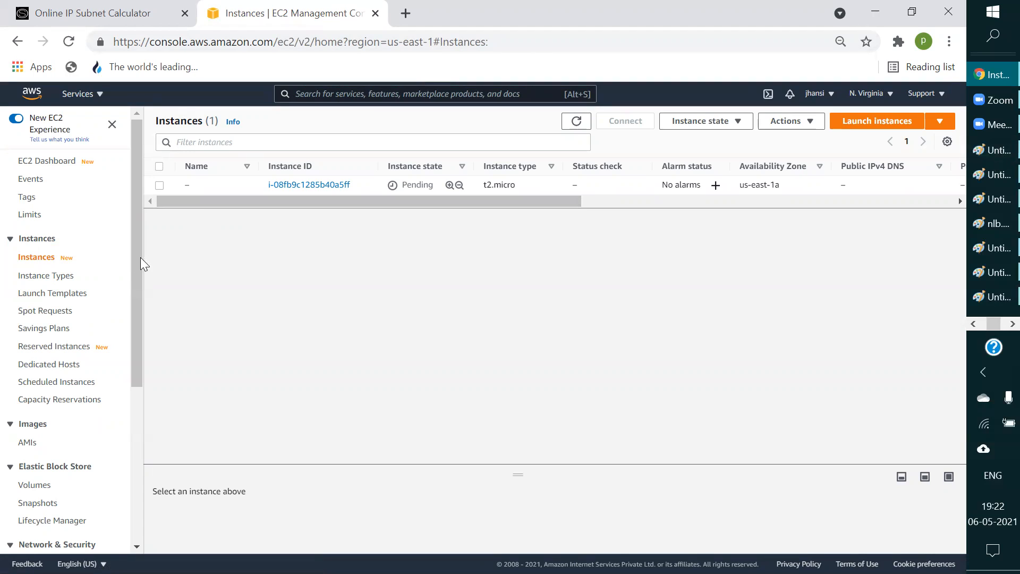
Step: Open the account settings page of the second account in a separate browser tab and return to the instances list
left_click(832, 95)
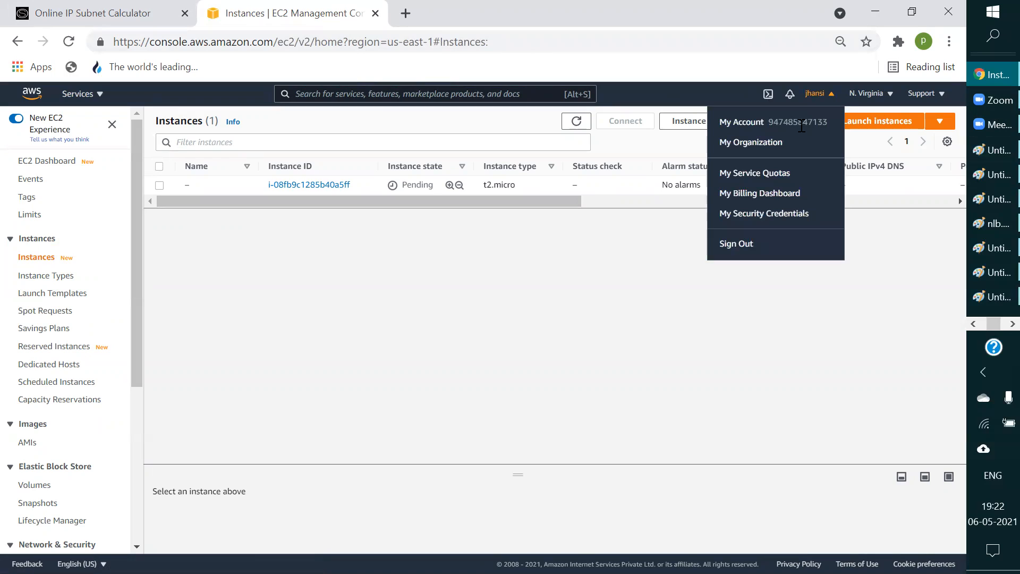
left_click(742, 122)
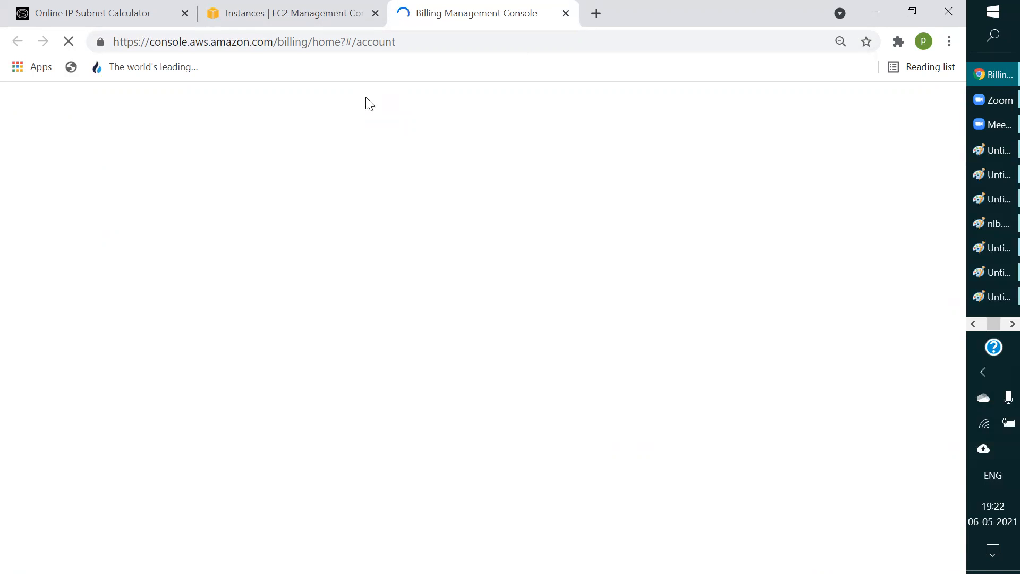
left_click(266, 15)
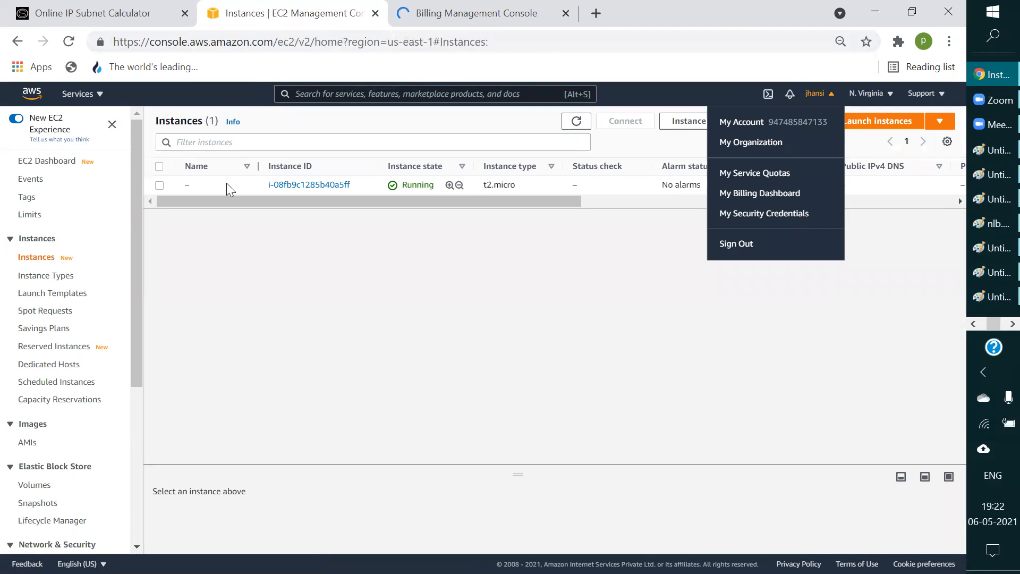
left_click_drag(134, 211, 134, 185)
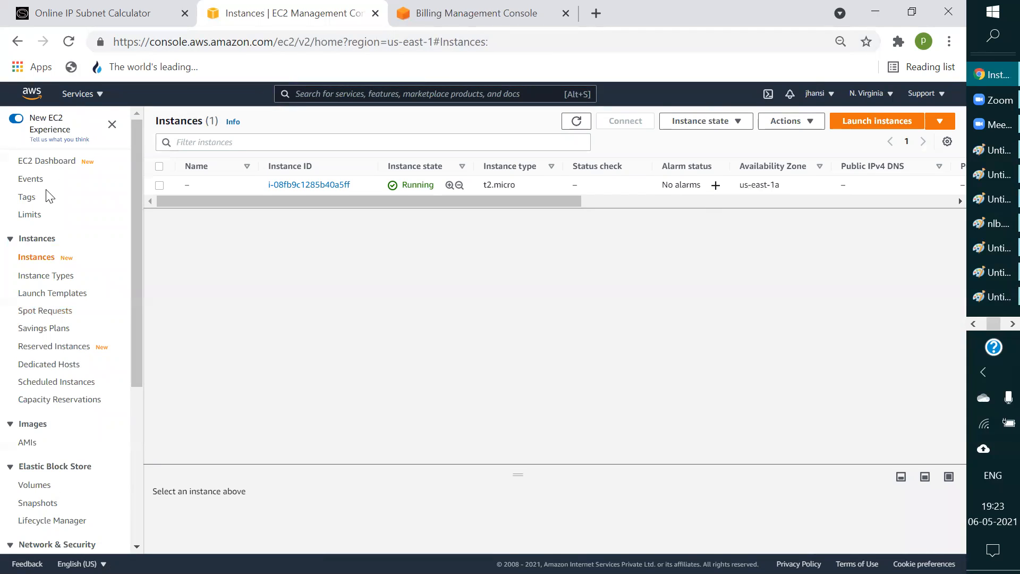
Step: Load the VPC service in the console tab and copy the account ID from the account settings page
left_click(95, 94)
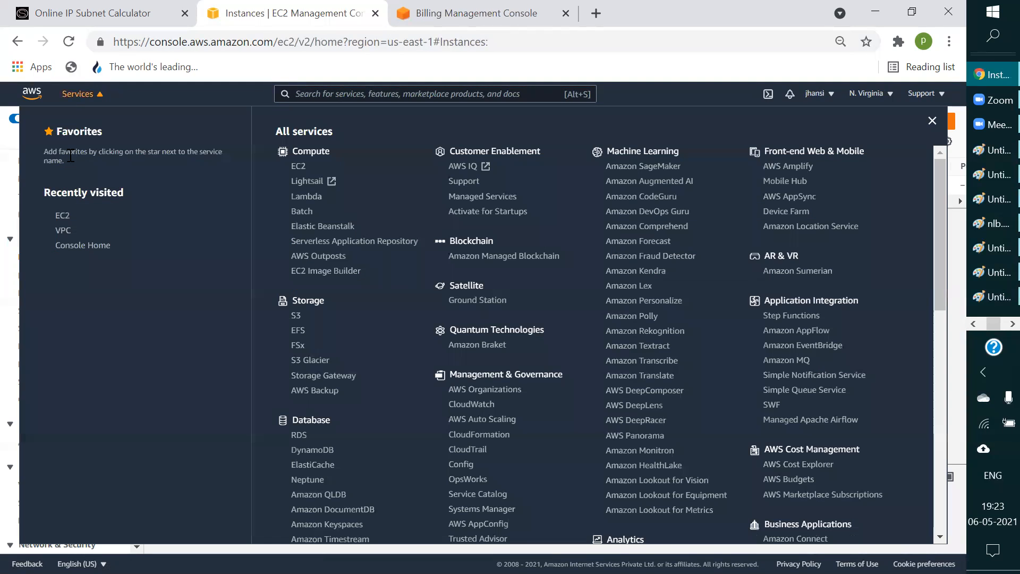
left_click(62, 233)
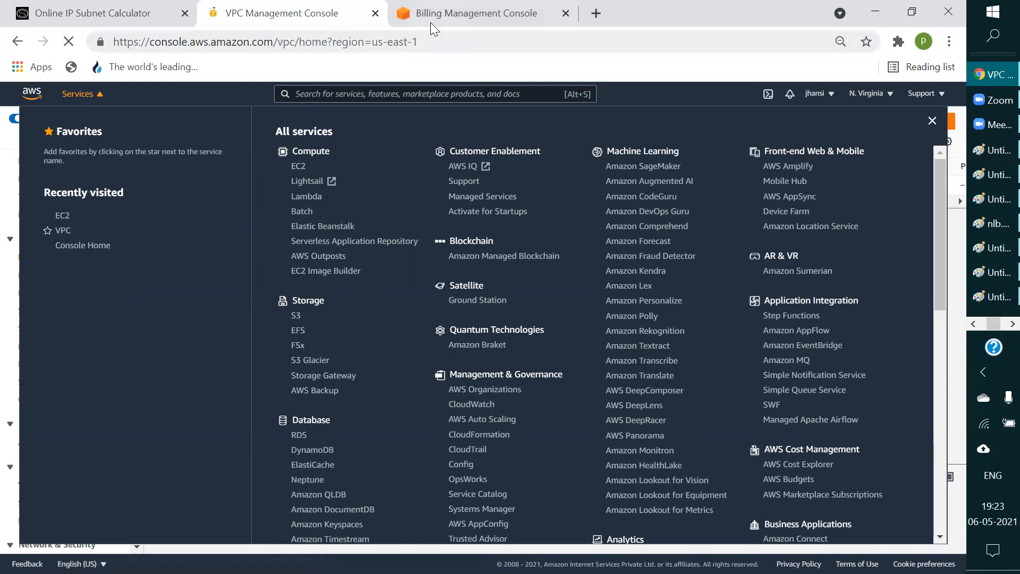
left_click(451, 12)
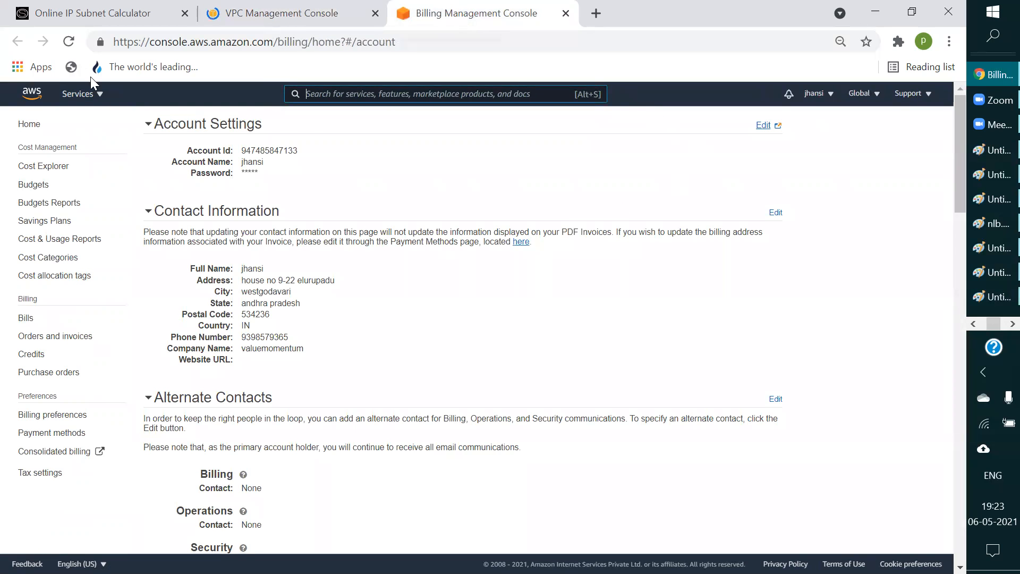
left_click_drag(298, 151, 241, 153)
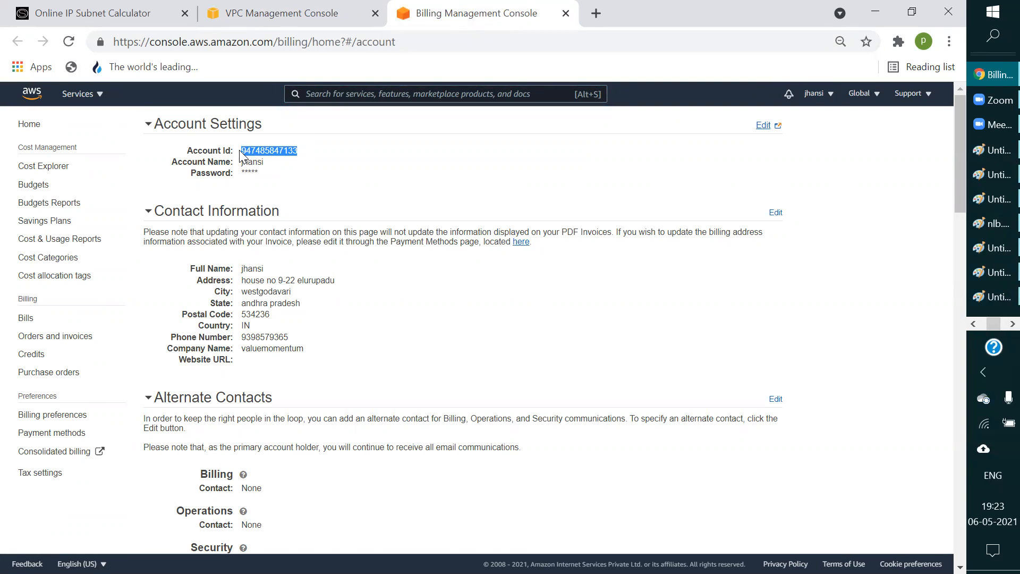
Step: Switch to the PuTTY session and stop the running ping to 192.168.1.103
left_click(1013, 324)
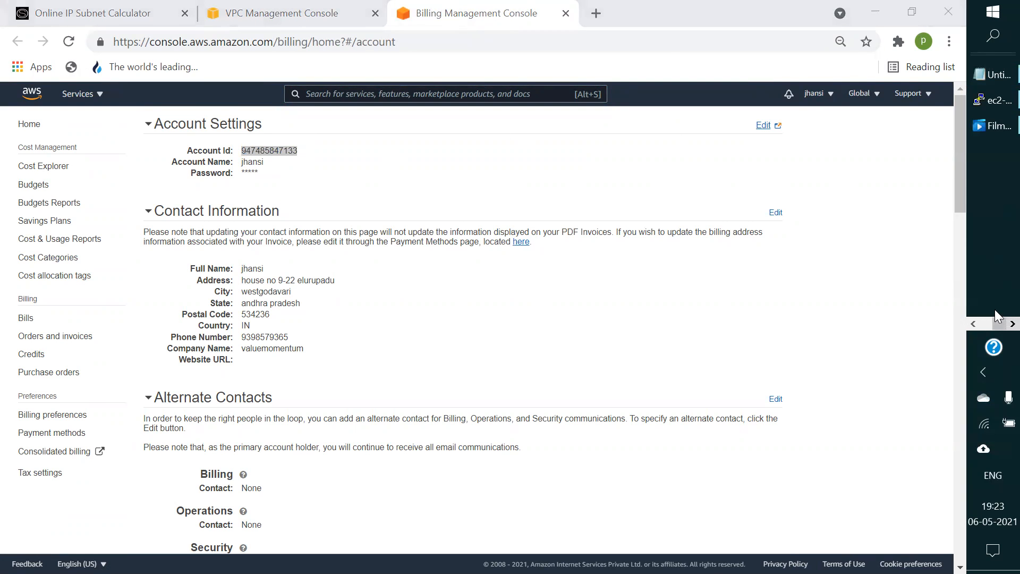
left_click(994, 100)
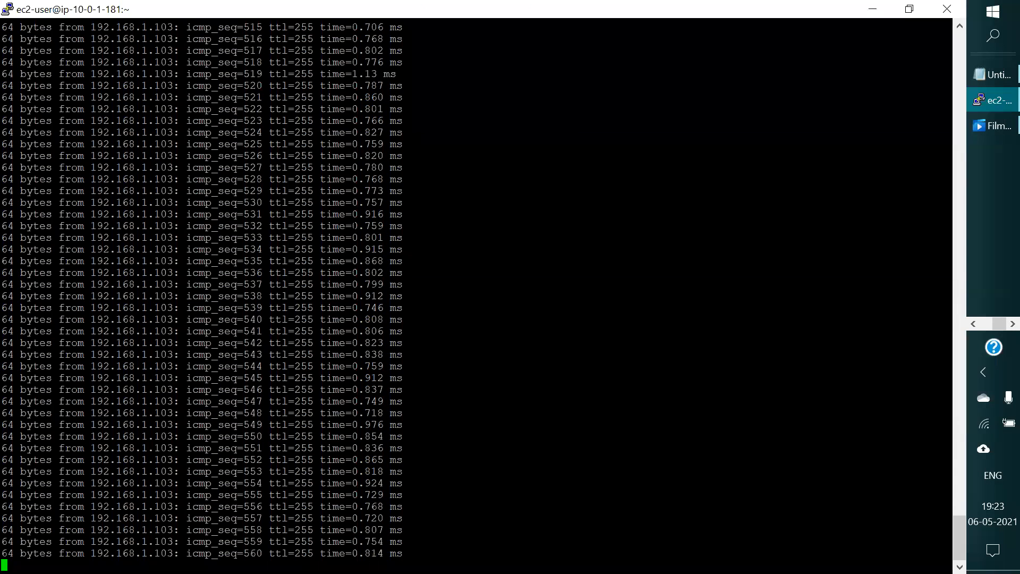
key("ctrl+c")
key("ctrl+c")
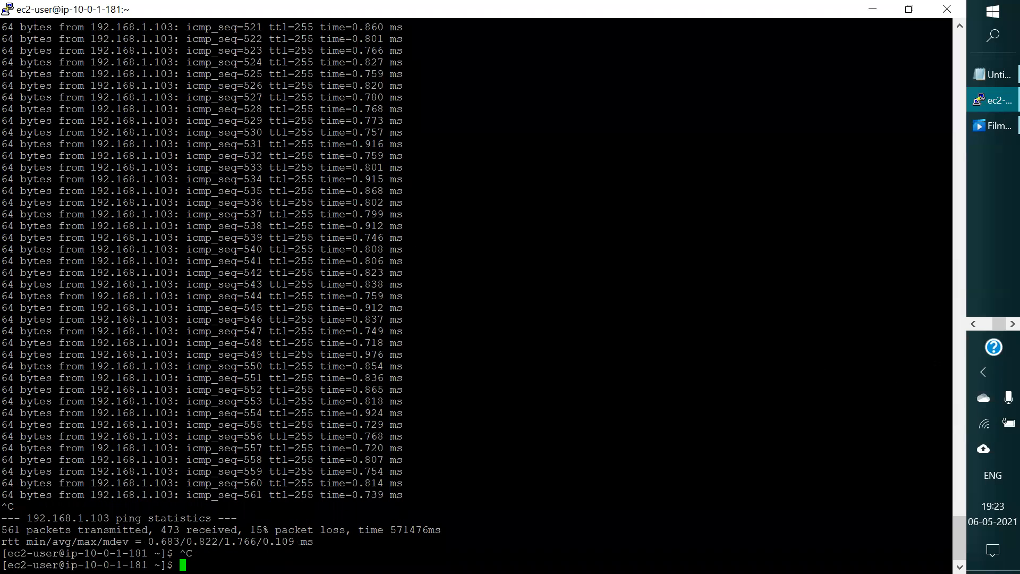
Step: Switch to the peering connection form in Edge and paste the second account's ID as the account to peer with
left_click(974, 325)
left_click(975, 323)
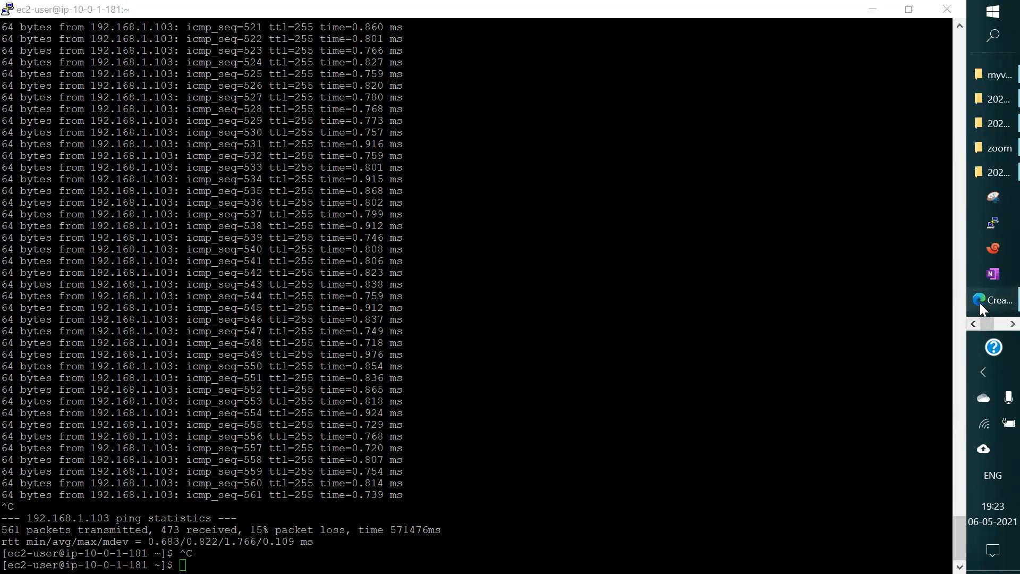
left_click(980, 304)
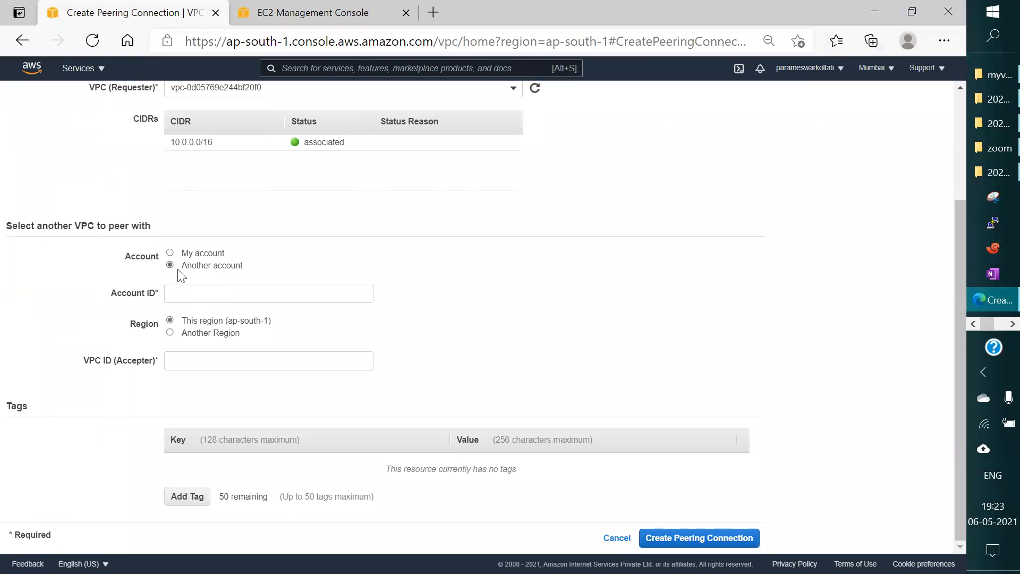
left_click(191, 296)
key("ctrl+v")
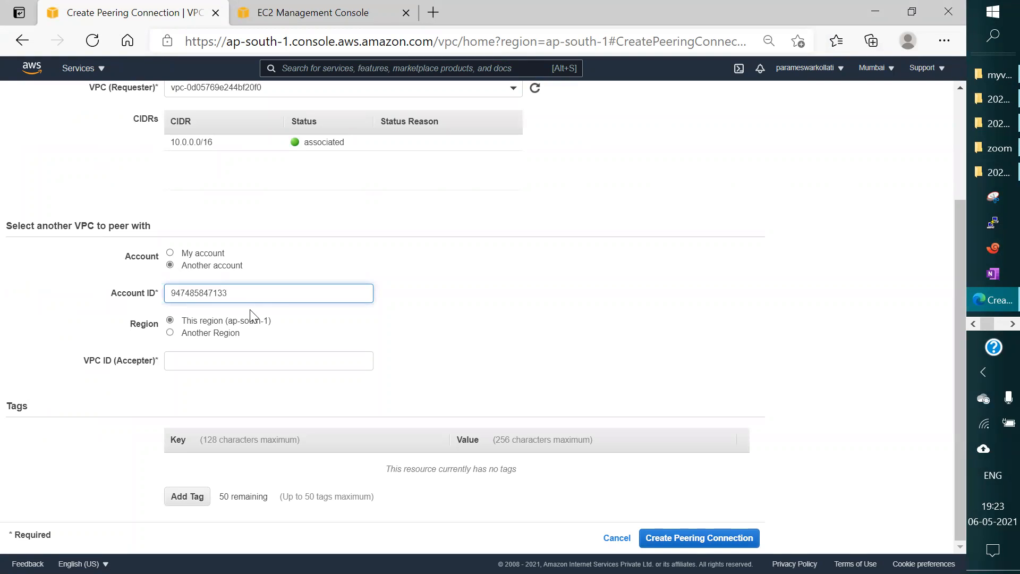
Step: Set the peer VPC's region to another region, N. Virginia (us-east-1)
left_click(170, 333)
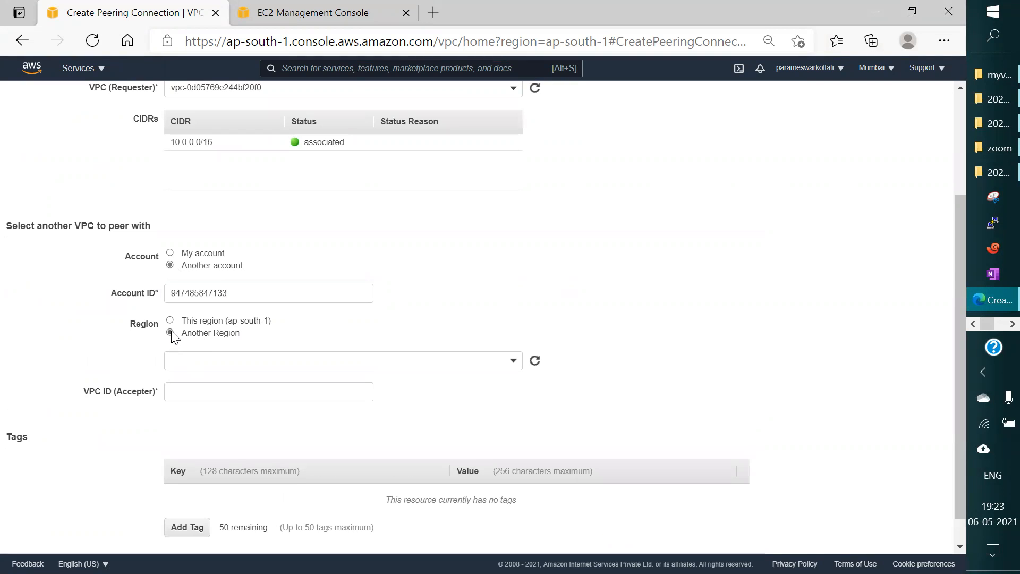
scroll(482, 303, "down", 1)
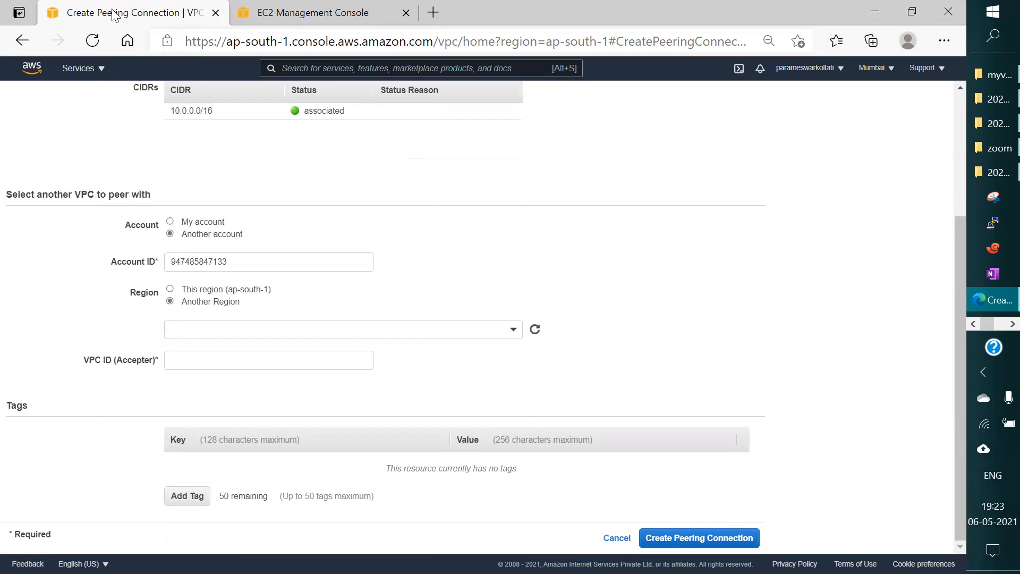
left_click(307, 330)
scroll(247, 401, "down", 2)
scroll(247, 401, "down", 5)
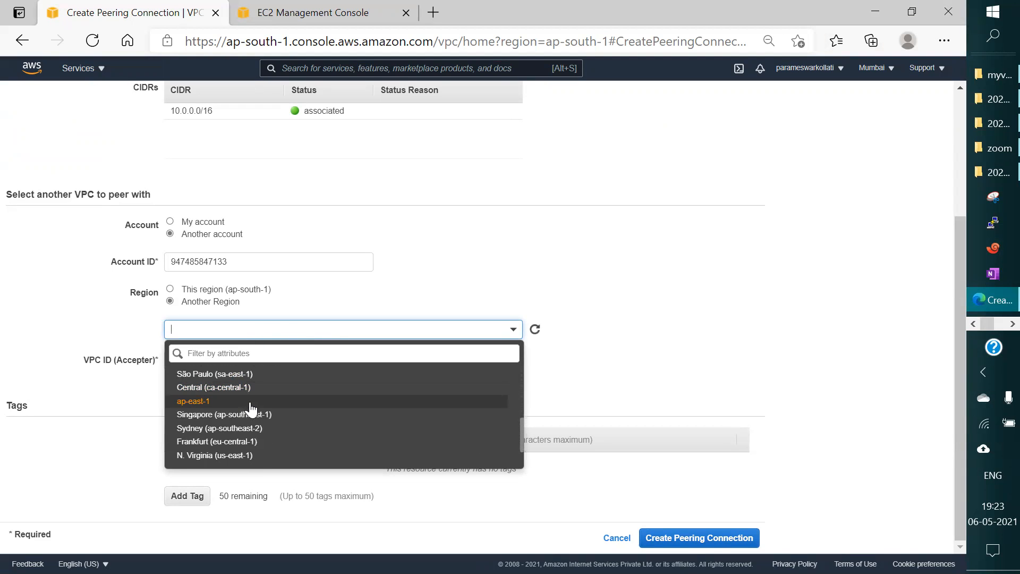
left_click(219, 456)
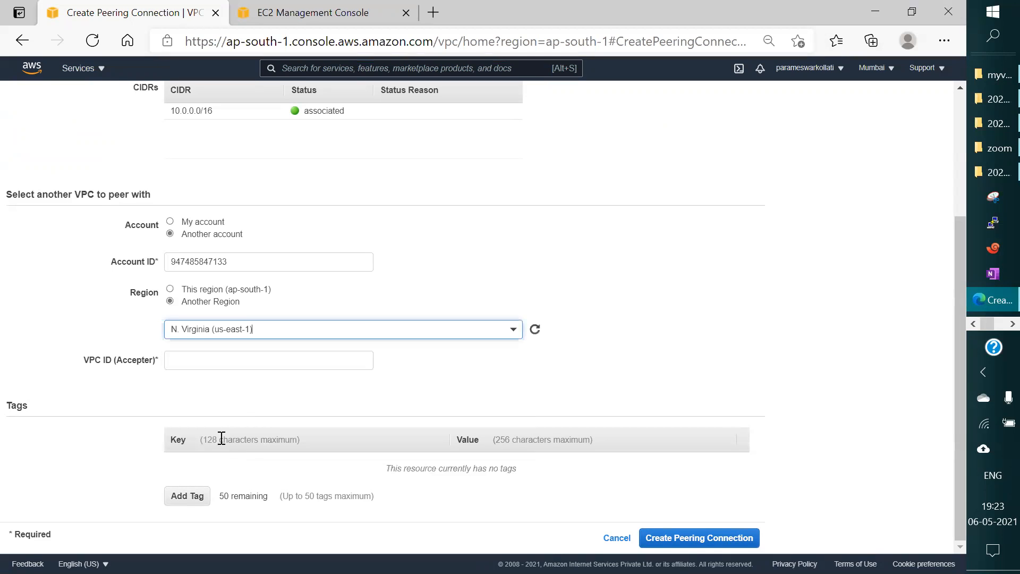
left_click(200, 361)
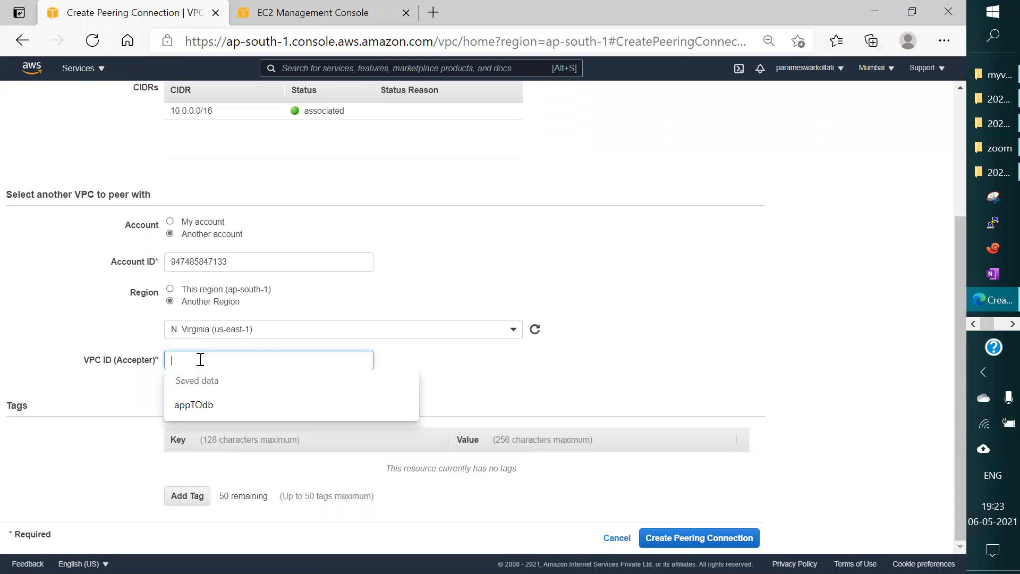
left_click(78, 331)
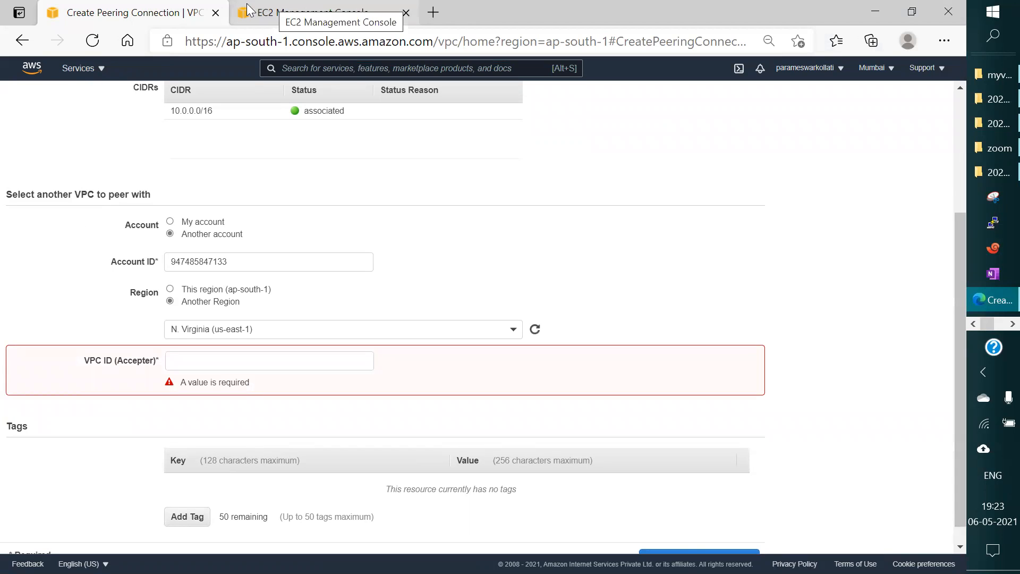
Step: Switch to the second account's console in Chrome, list its VPCs and copy the VPC ID of jansivpc
left_click(971, 325)
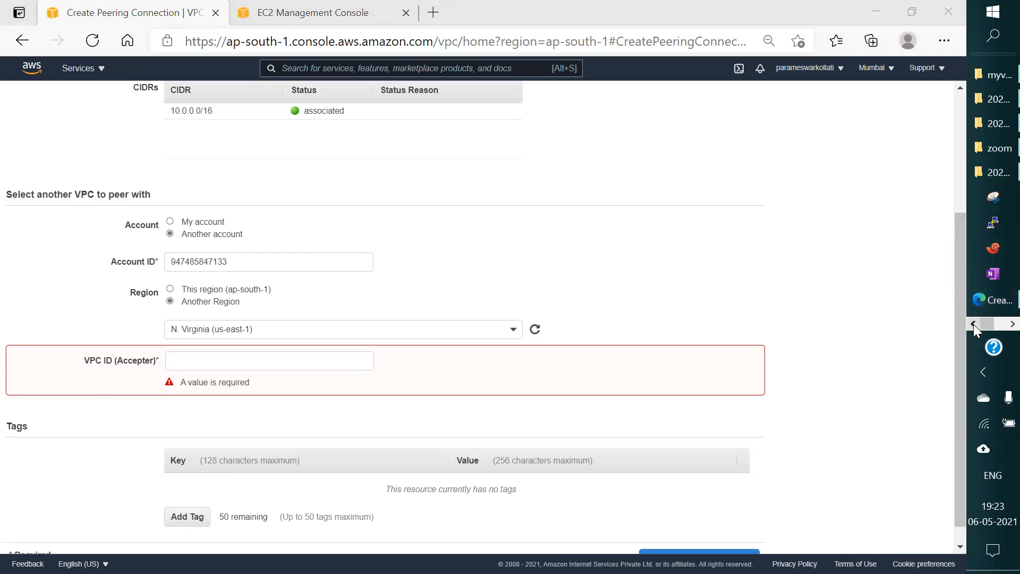
left_click(1013, 324)
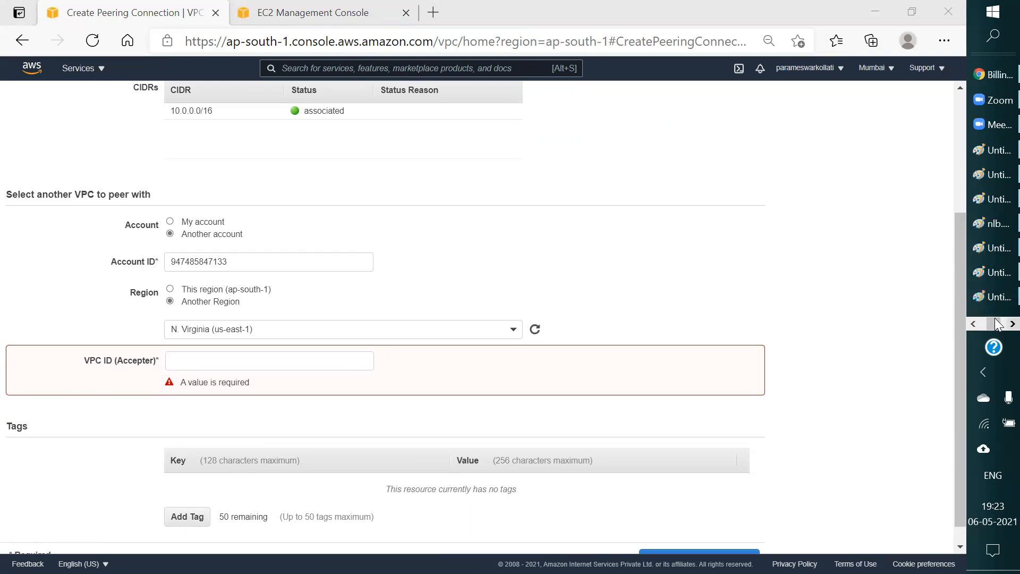
left_click(987, 75)
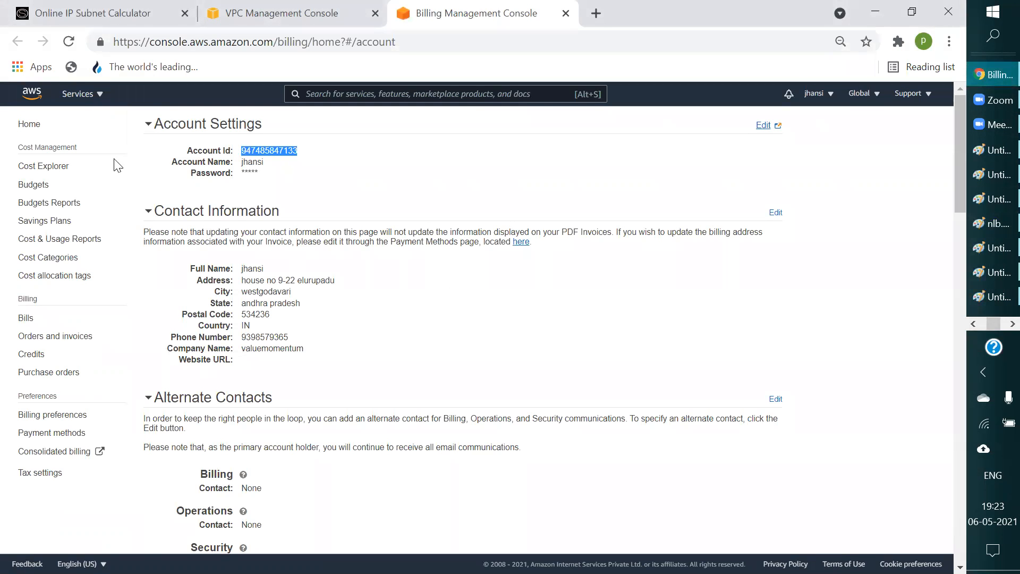
left_click(218, 15)
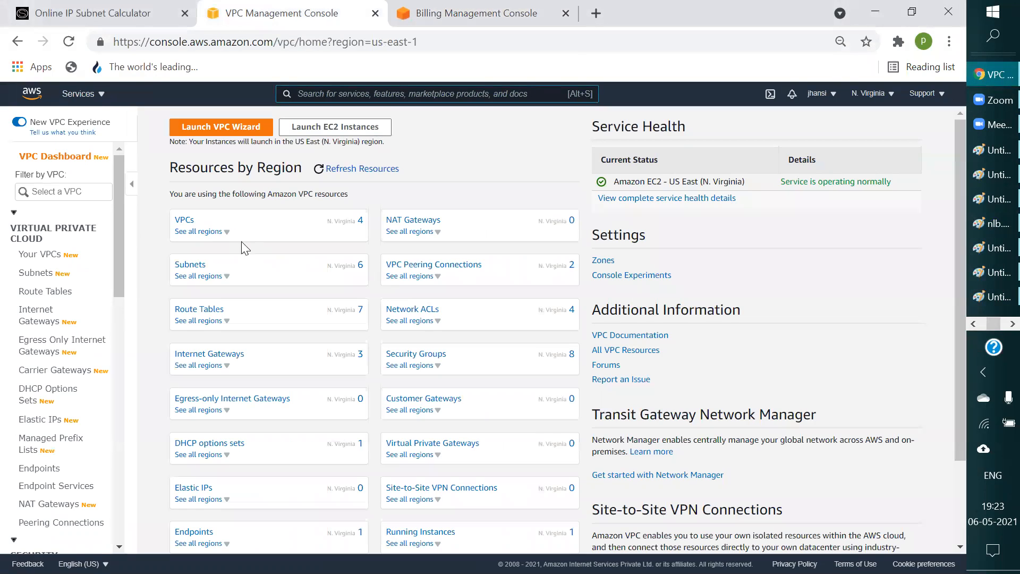
left_click(184, 220)
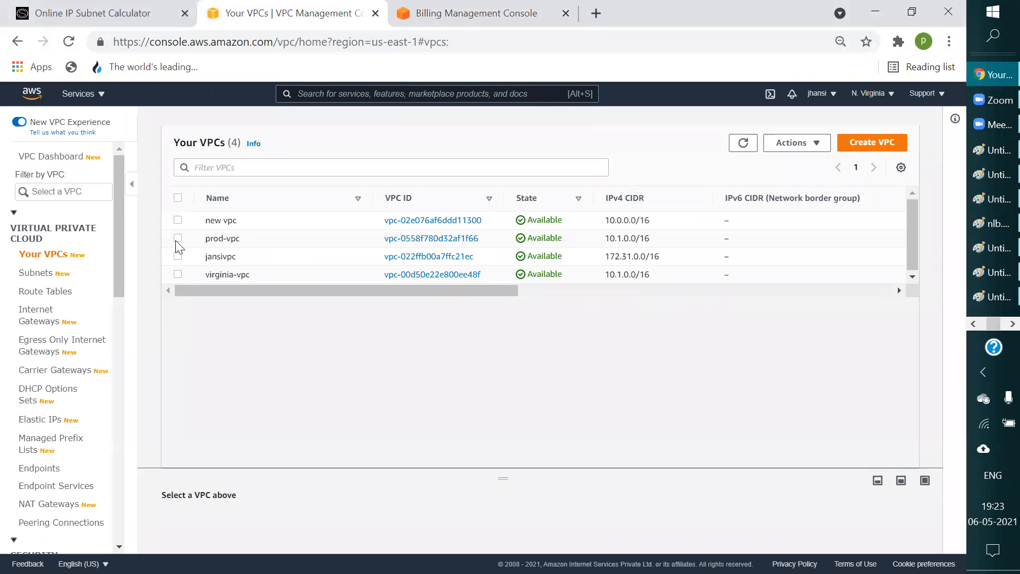
left_click(178, 256)
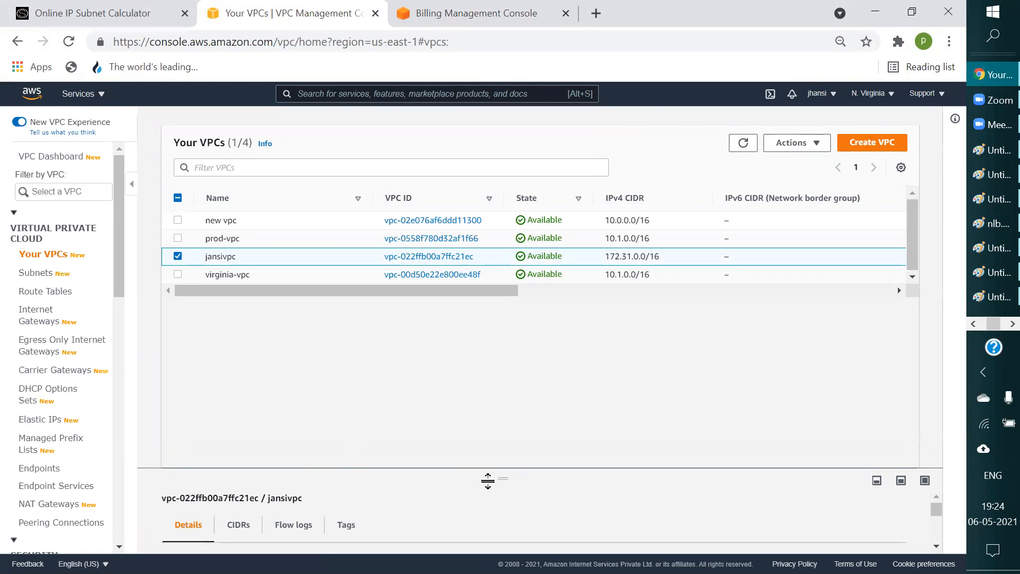
left_click_drag(503, 478, 498, 331)
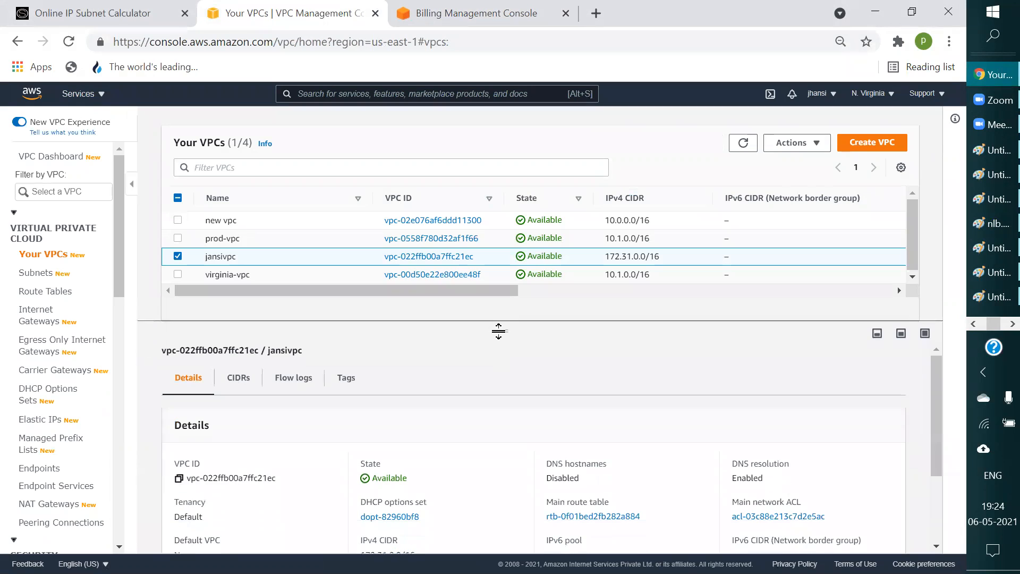
left_click(179, 478)
key("ctrl+c")
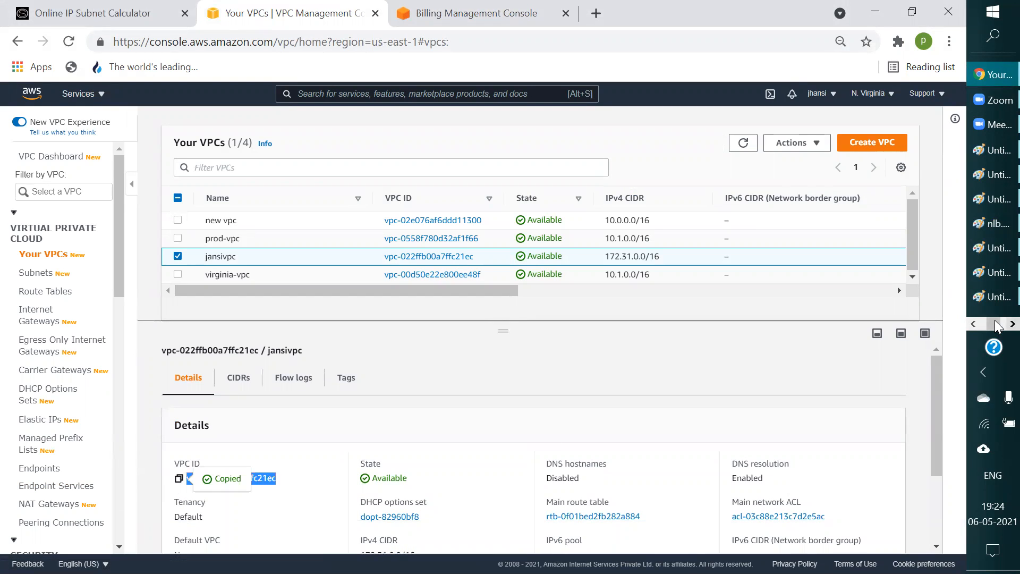
Step: Return to the peering connection form in Edge and paste vpc-022ffb00a7ffc21ec as the accepter VPC ID
left_click(1013, 324)
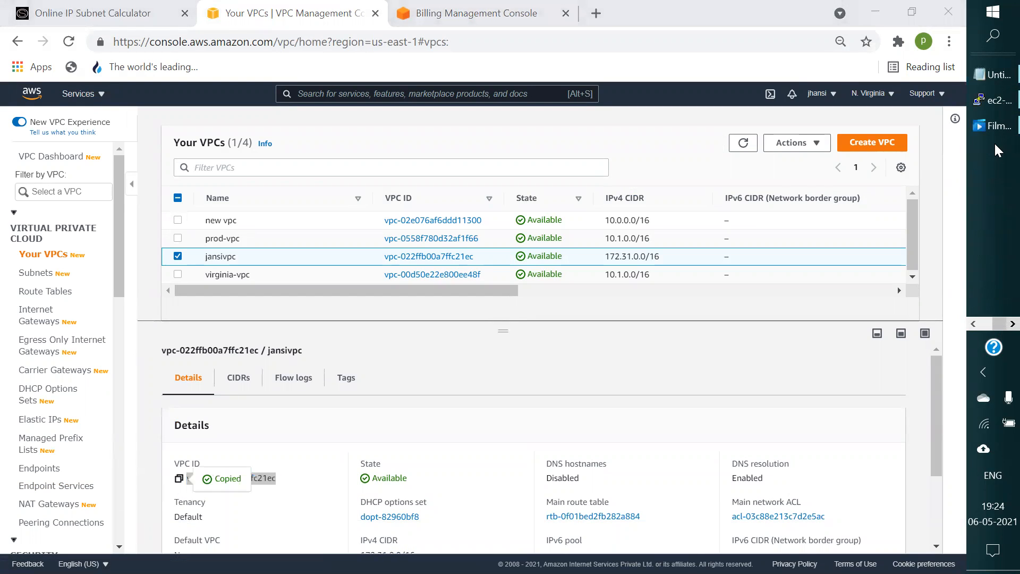
left_click(974, 324)
left_click(990, 301)
left_click(293, 365)
key("ctrl+v")
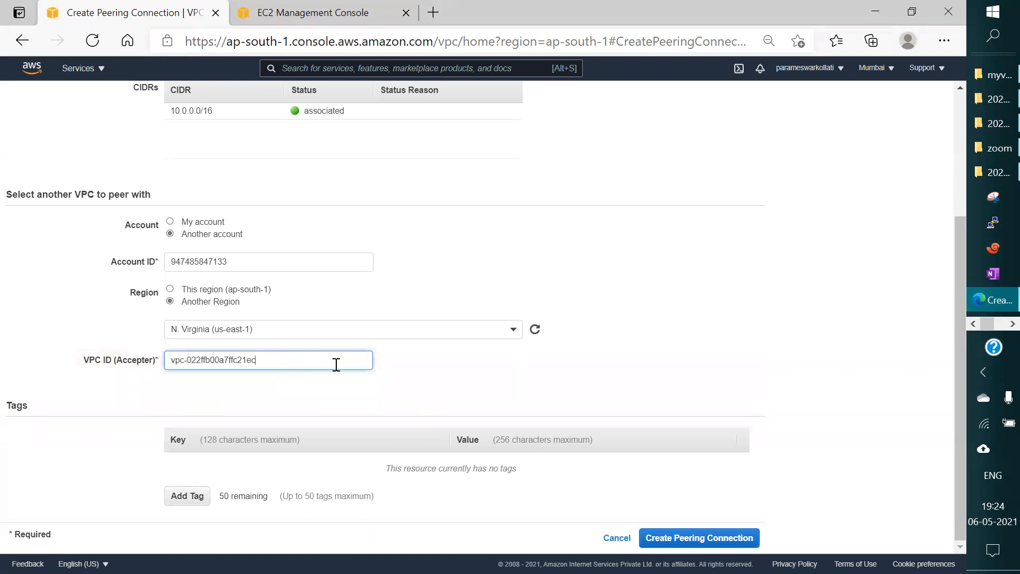
scroll(304, 313, "up", 3)
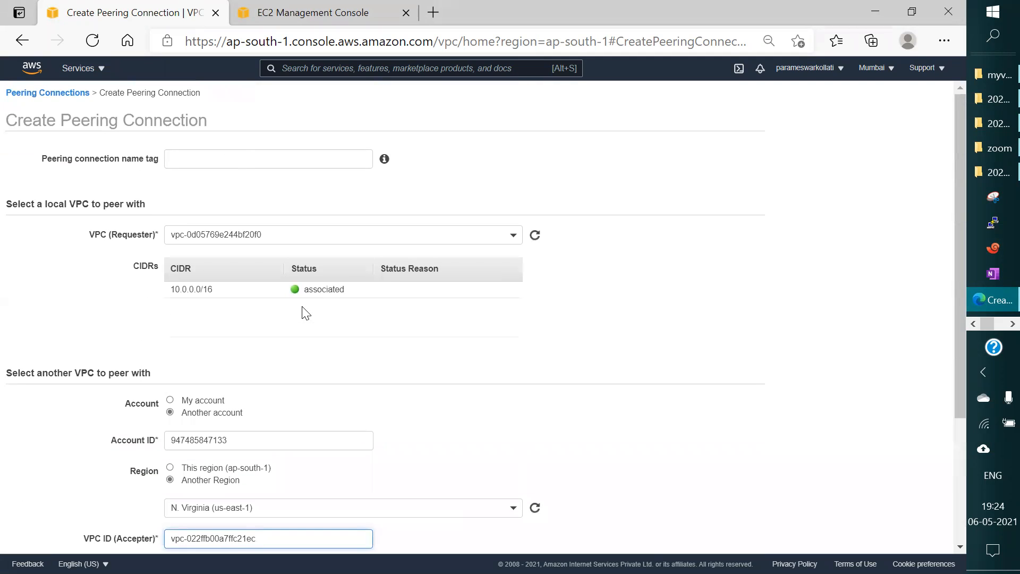
Step: Name the peering connection uma-jan-peer, submit the request and return to the peering connections list
left_click(235, 159)
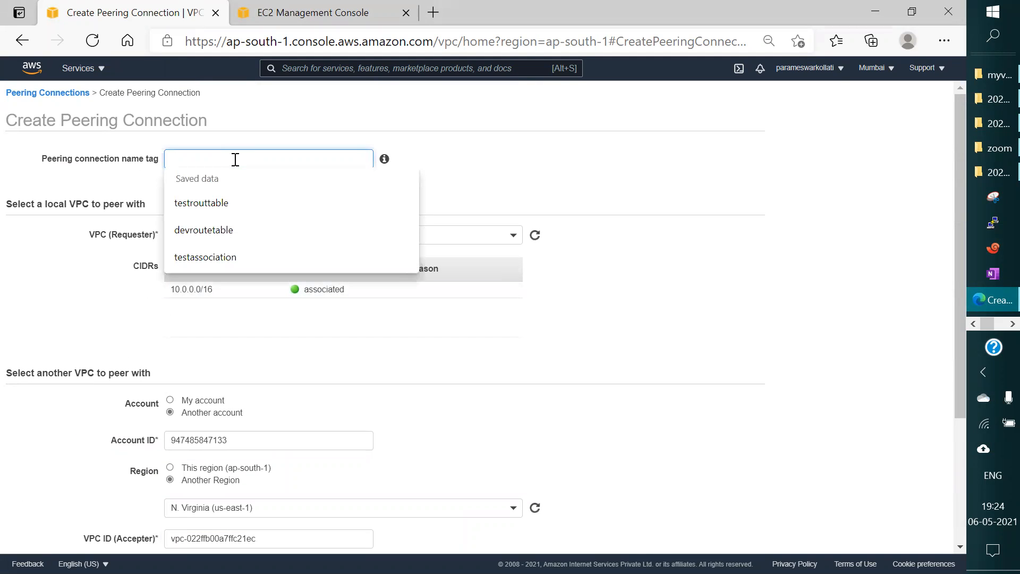
type("uma-jan-peer")
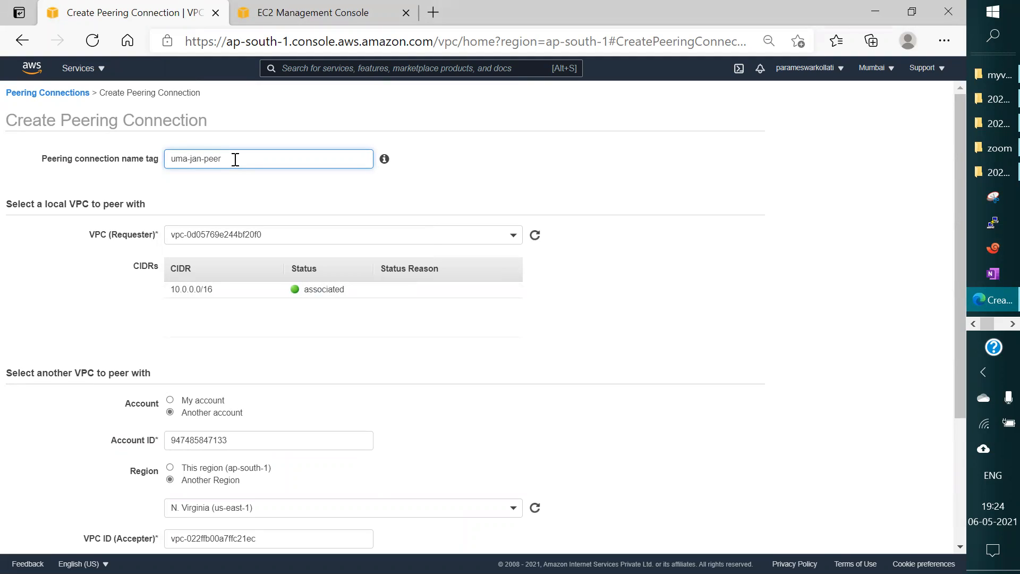
scroll(277, 221, "down", 3)
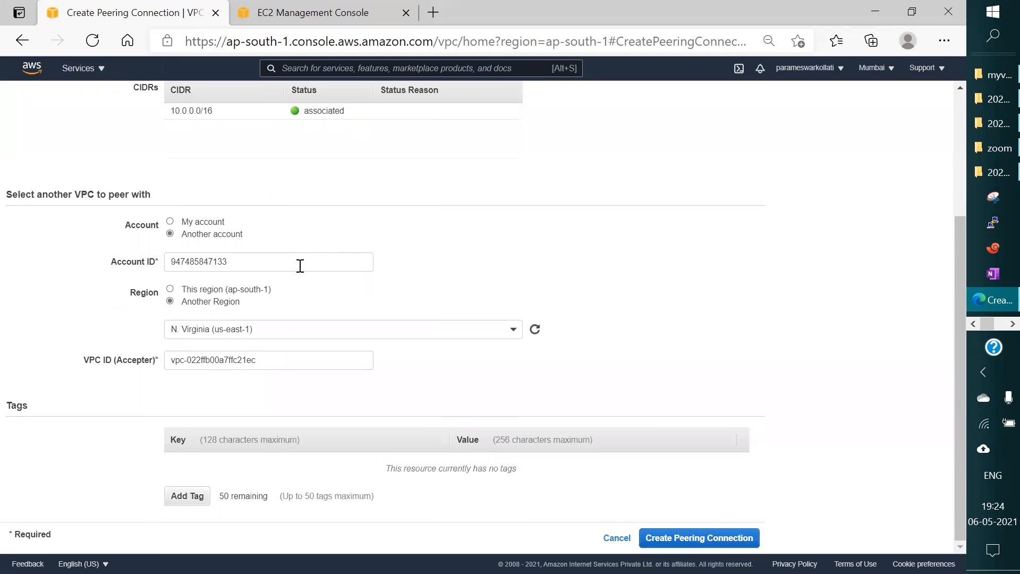
left_click(724, 540)
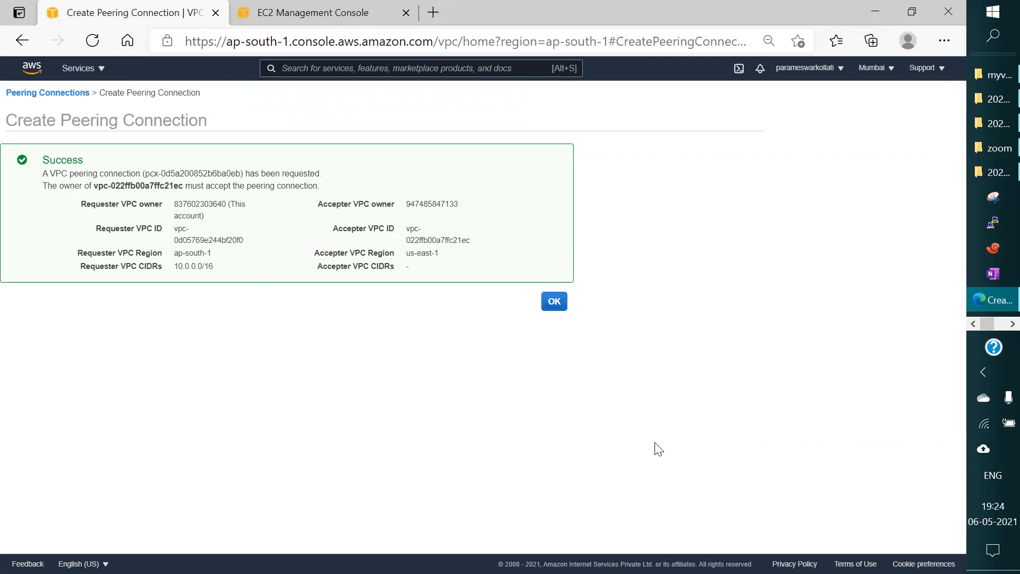
left_click(554, 301)
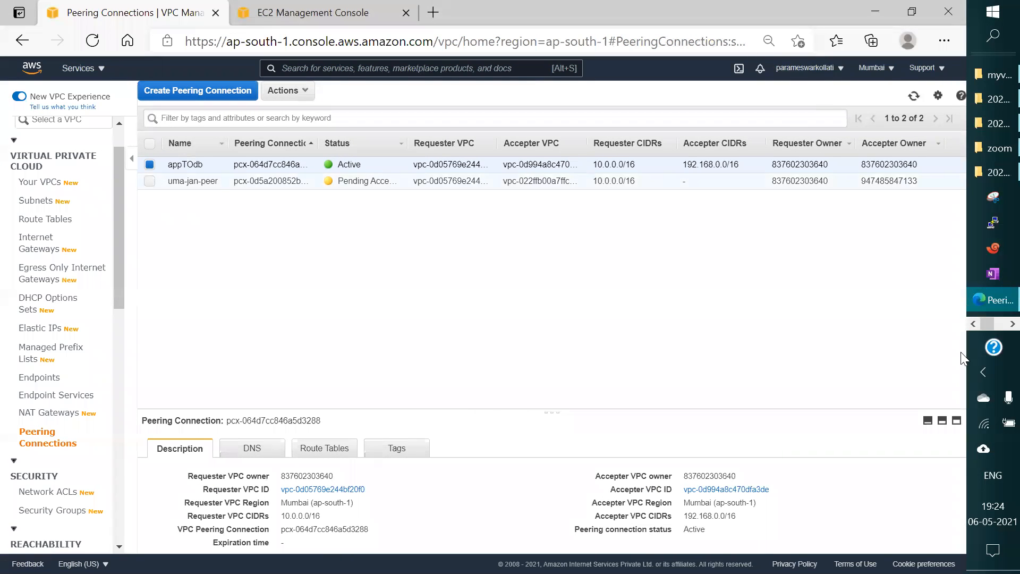
left_click(996, 325)
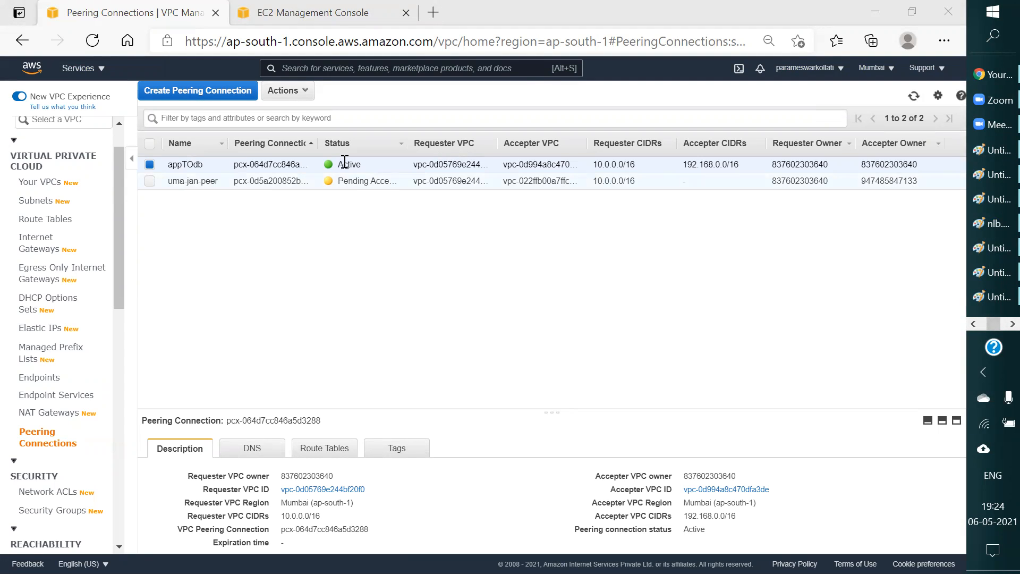
left_click(303, 94)
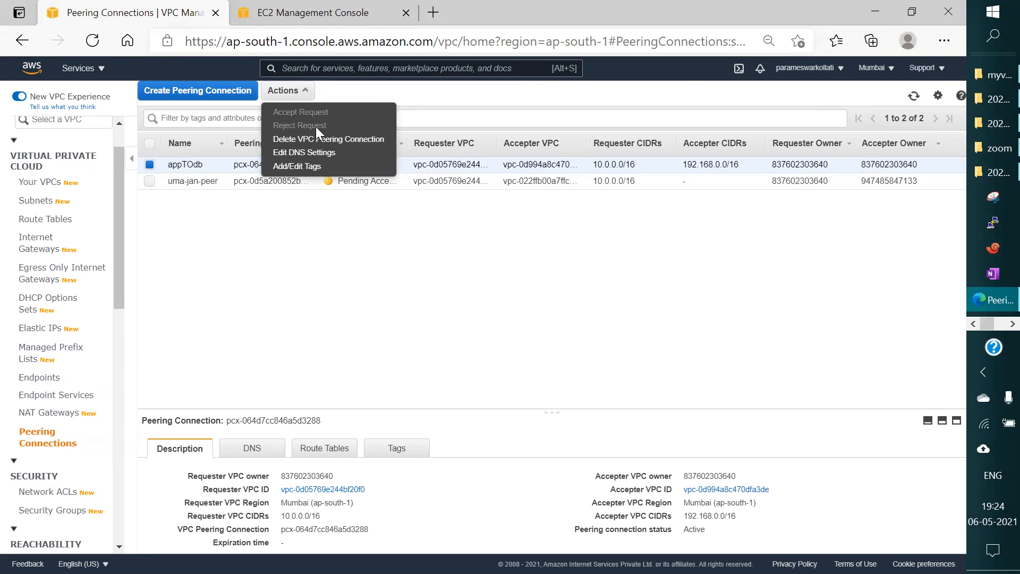
left_click(362, 235)
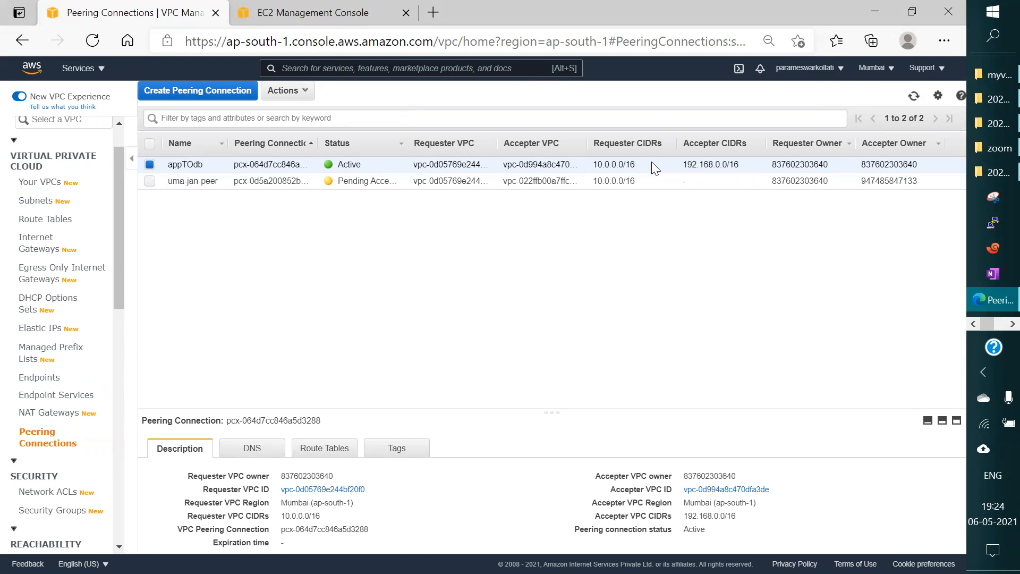
Step: Switch to the second account's console in Chrome and list its peering connections in N. Virginia
left_click(1013, 324)
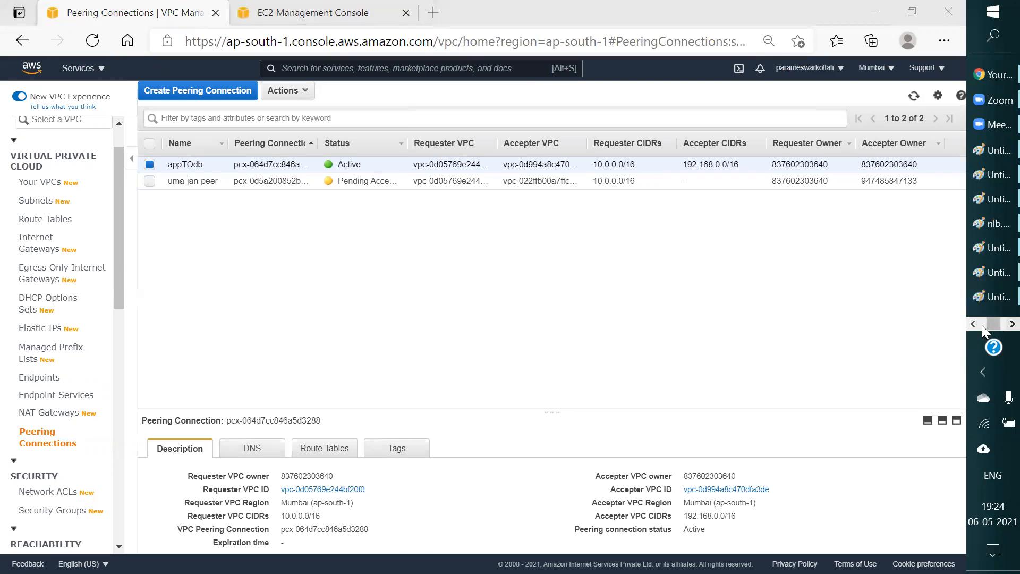
left_click(994, 77)
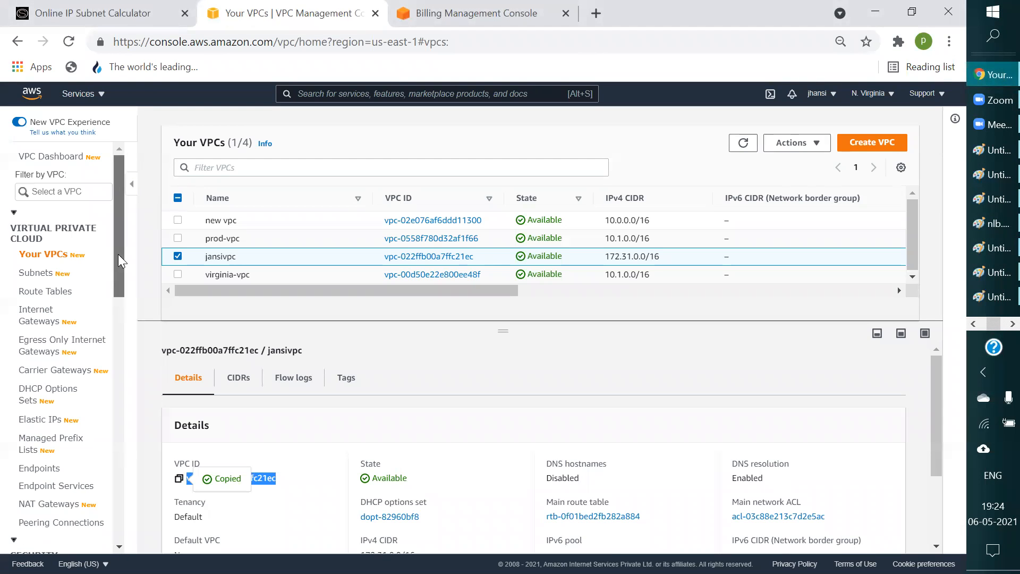
left_click_drag(118, 254, 115, 337)
left_click(76, 285)
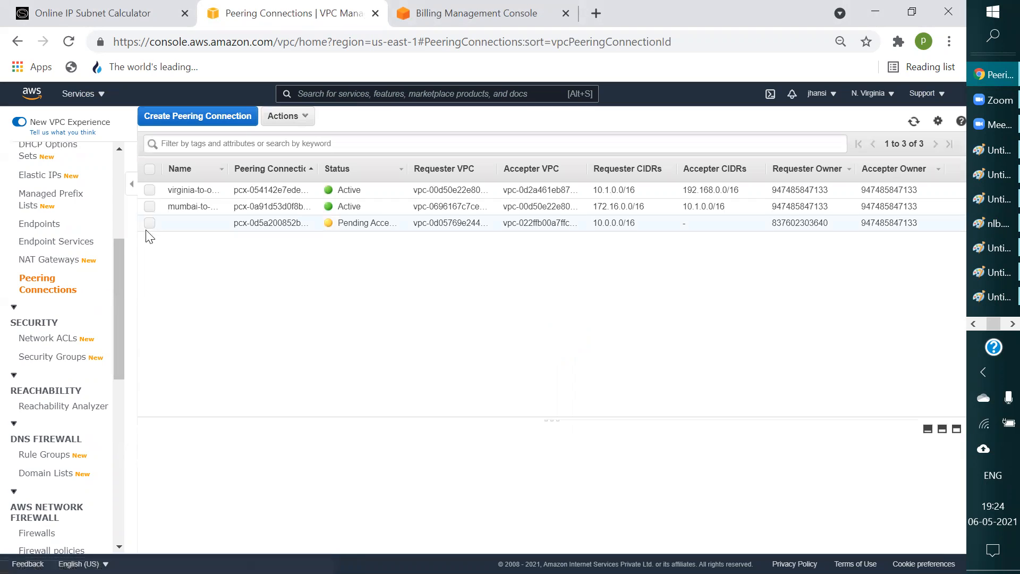
Step: Accept the pending peering request from the Mumbai VPC and refresh the peering connections list
left_click(141, 226)
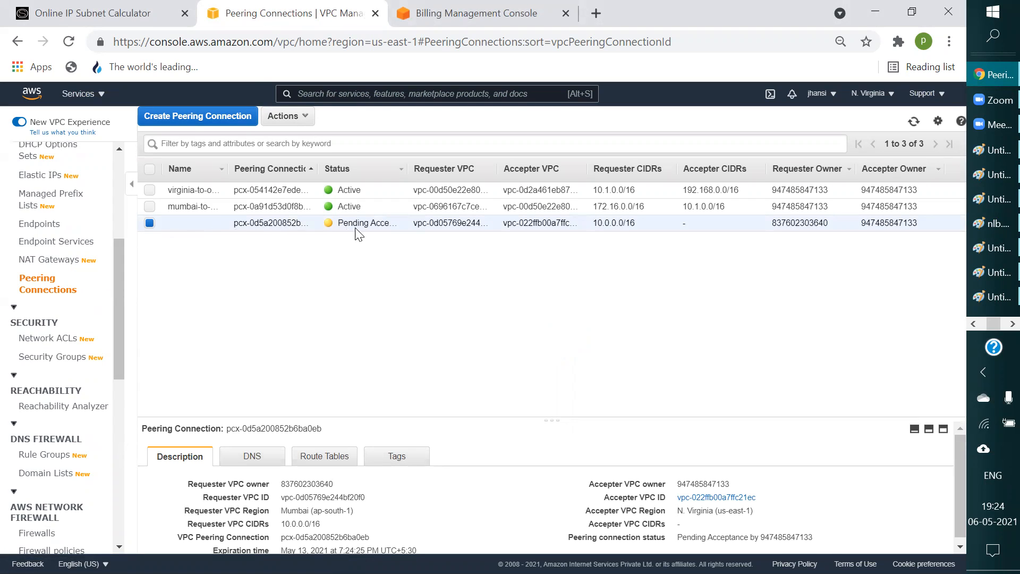
left_click(288, 127)
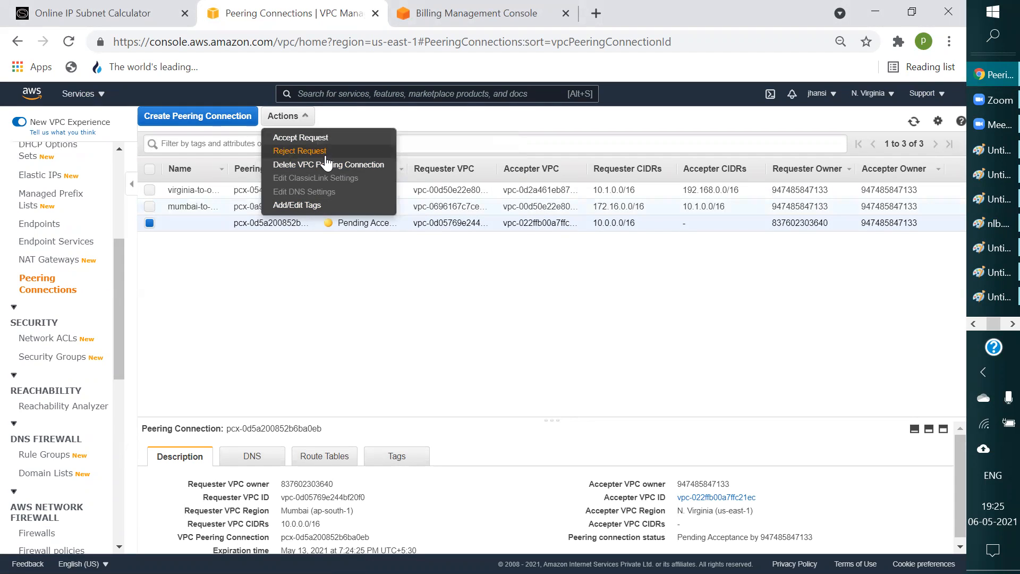
left_click(307, 139)
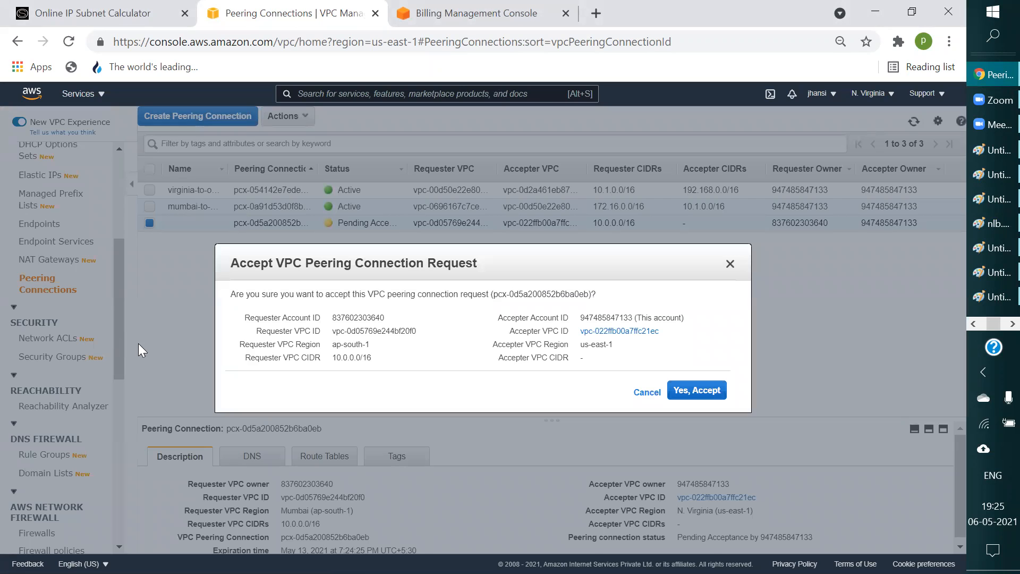
left_click(691, 391)
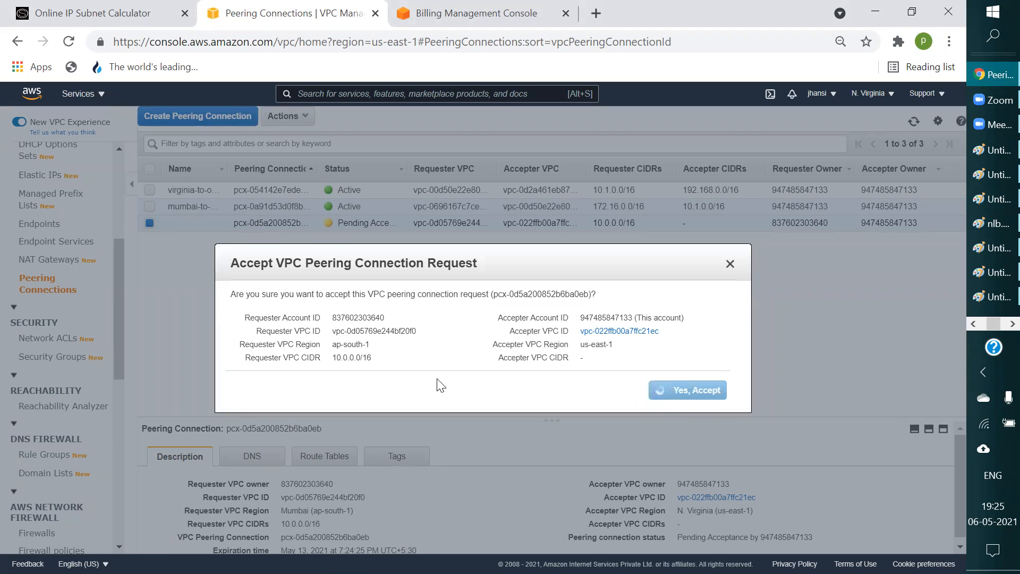
left_click(697, 382)
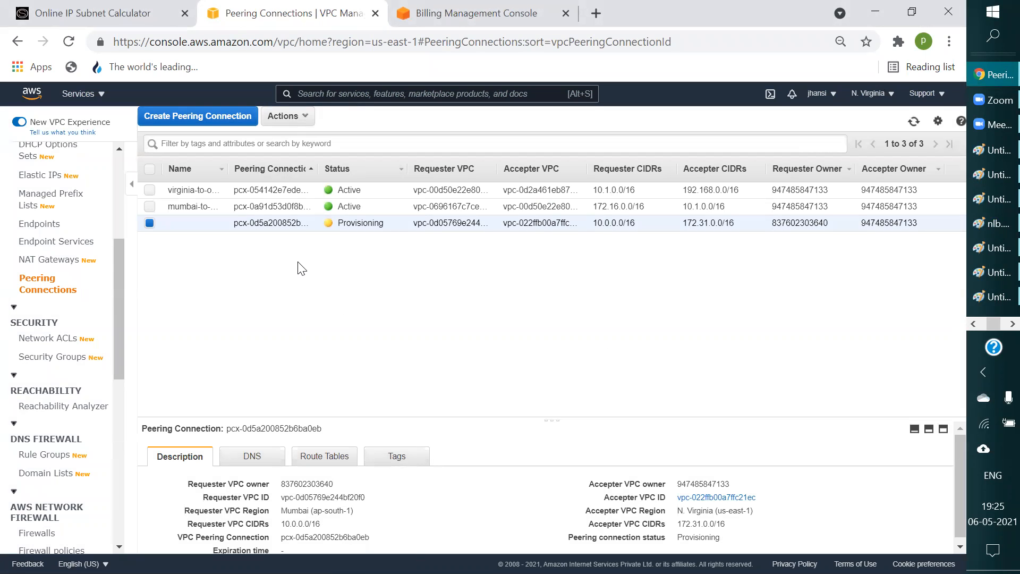
left_click(914, 122)
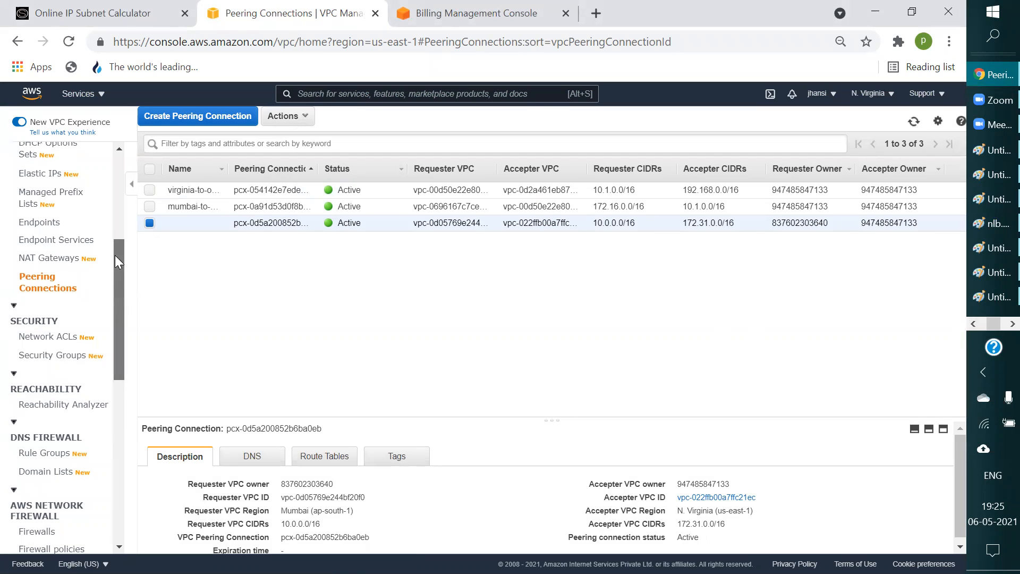
Step: Open jansivpc's main route table from the VPC list and display its routes in an enlarged details area
left_click_drag(121, 260, 121, 177)
left_click(39, 253)
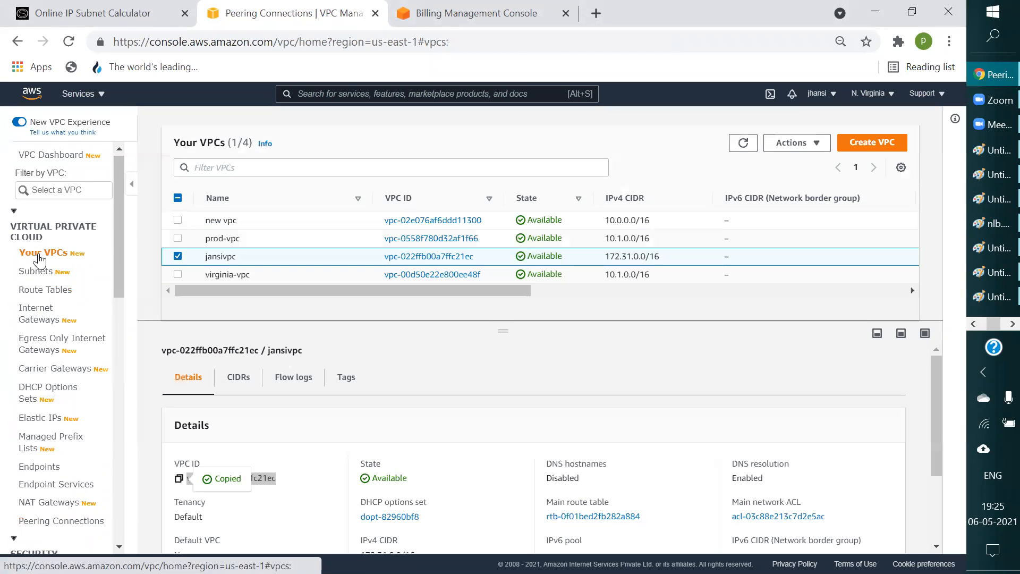
left_click_drag(272, 291, 579, 292)
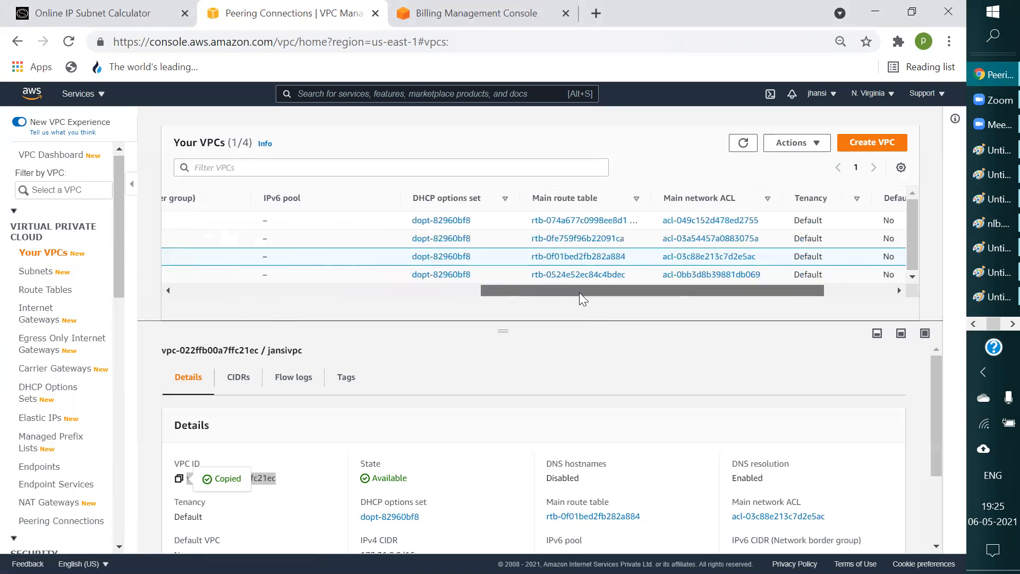
left_click(565, 257)
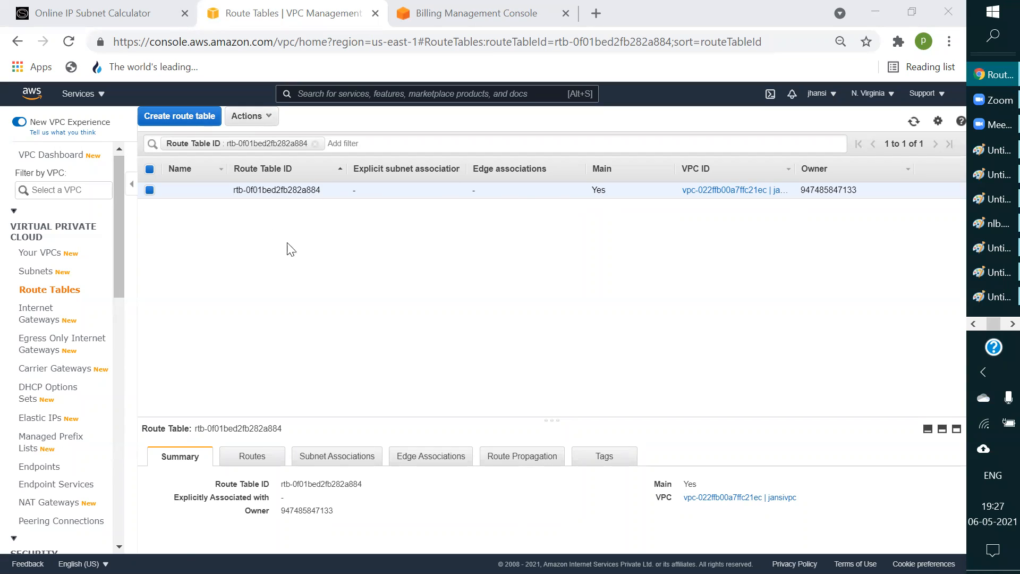
left_click(224, 458)
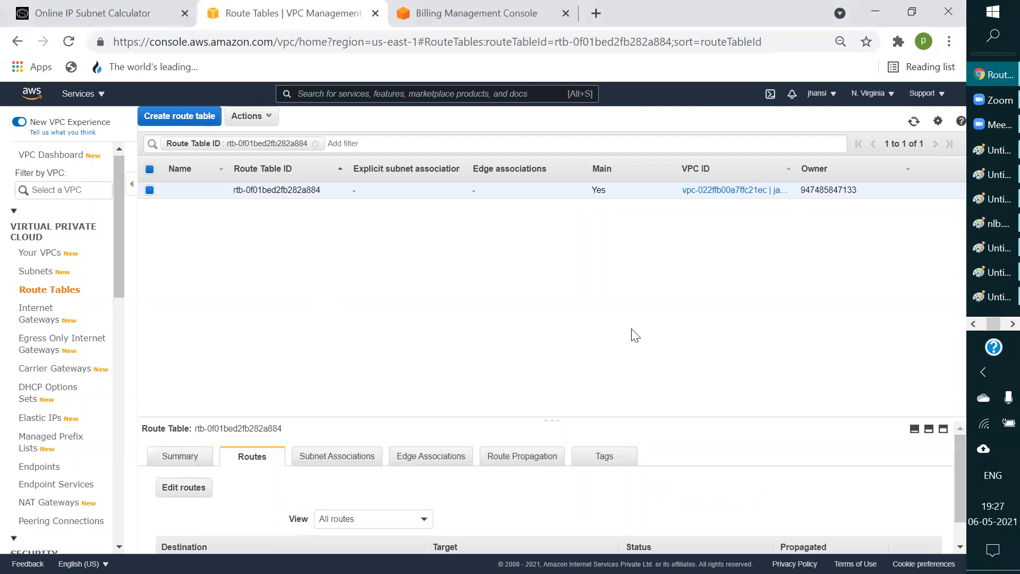
left_click_drag(556, 421, 552, 253)
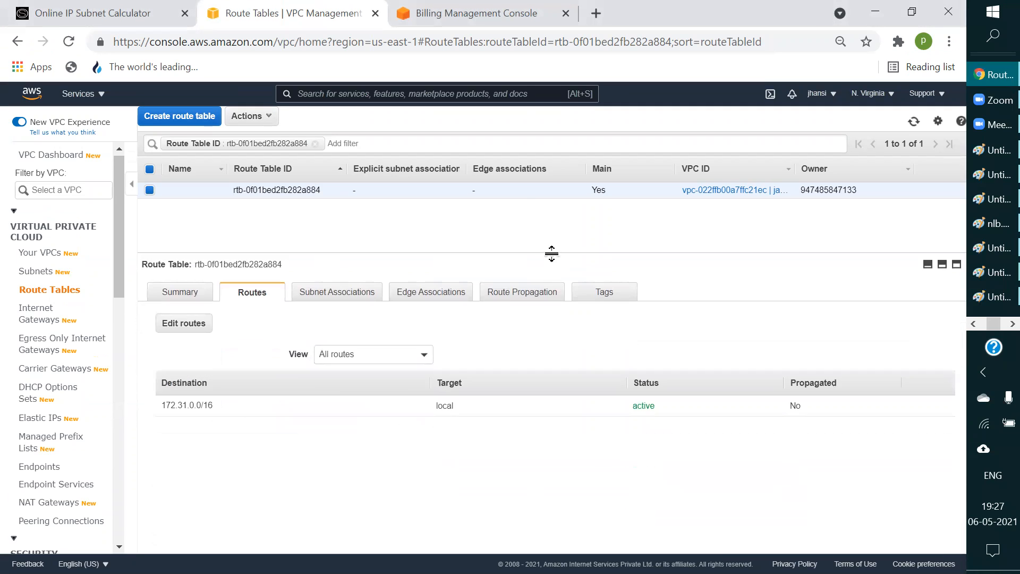
Step: Edit the routes of jansivpc's main route table and add a route with destination 10.0.0.0/16
left_click(196, 324)
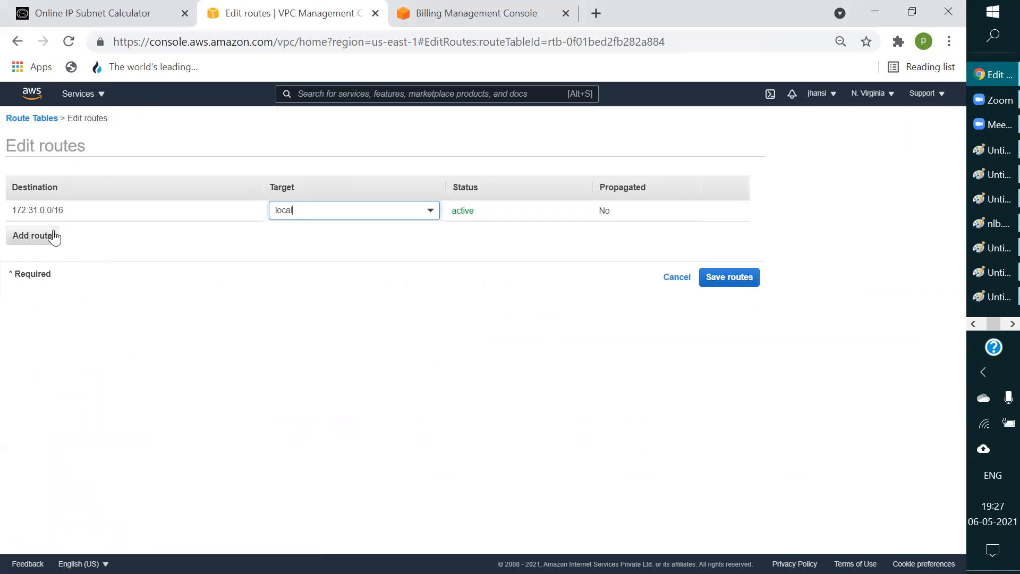
left_click(55, 237)
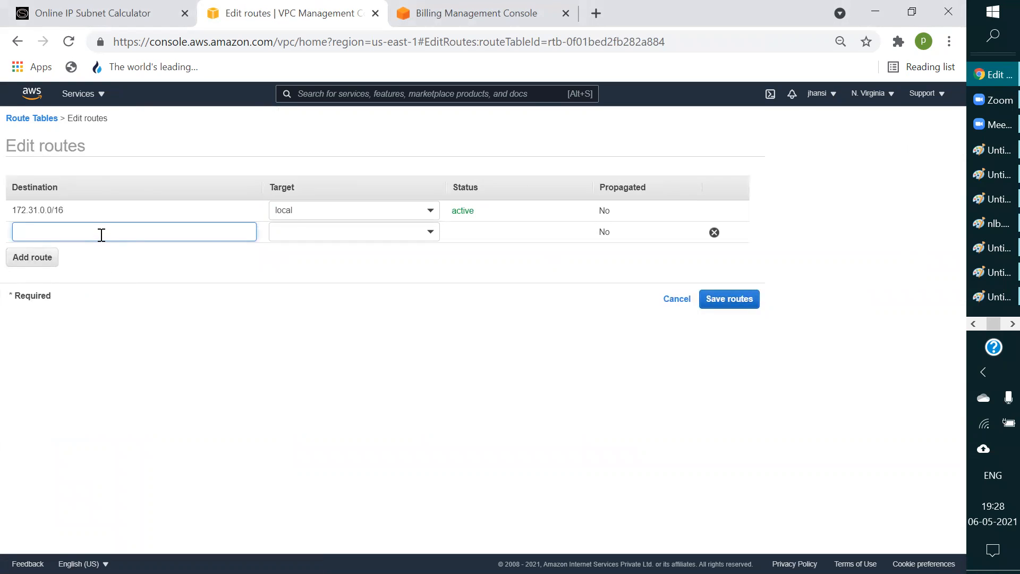
type("10.0.")
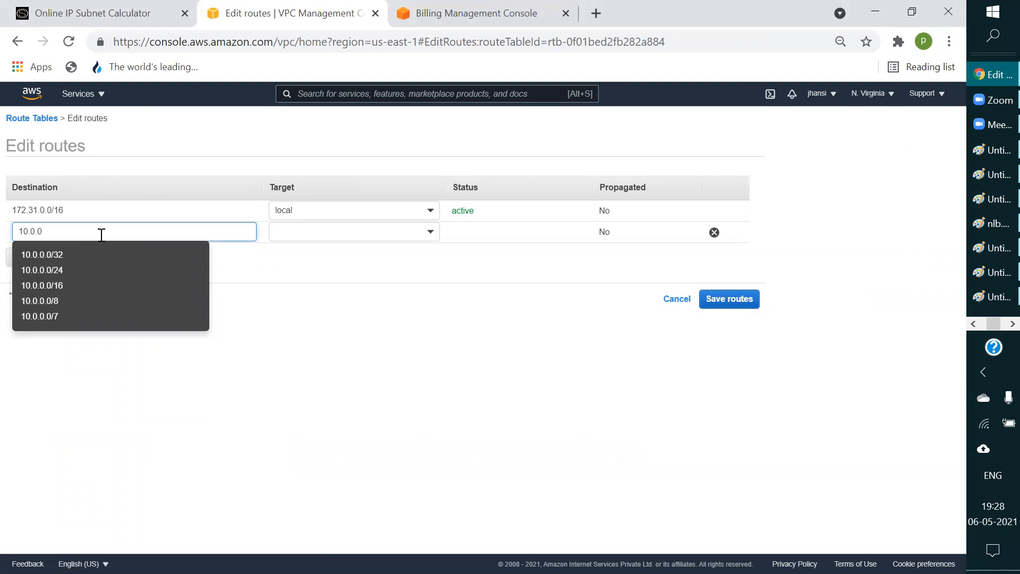
type("0/16")
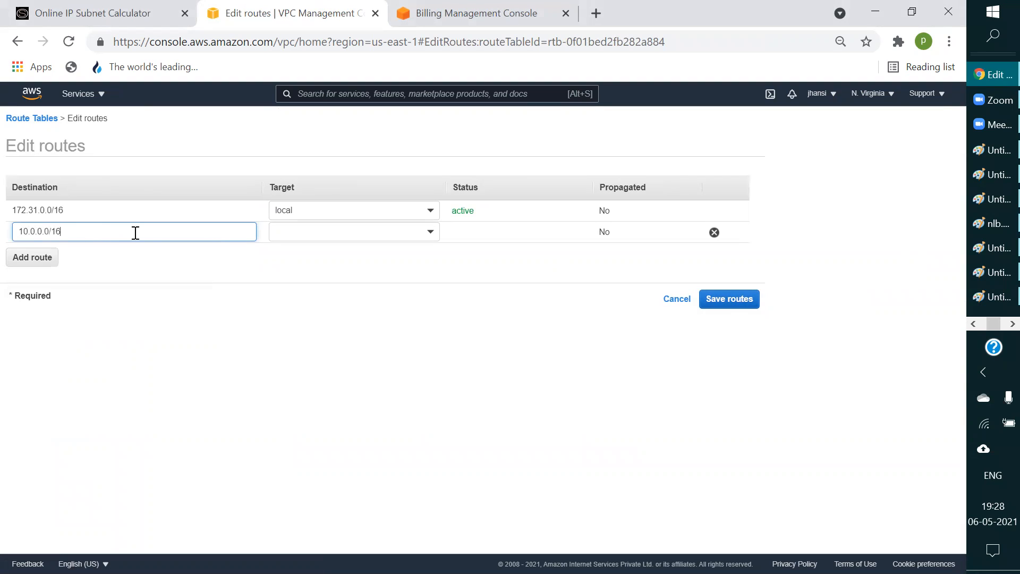
left_click(365, 237)
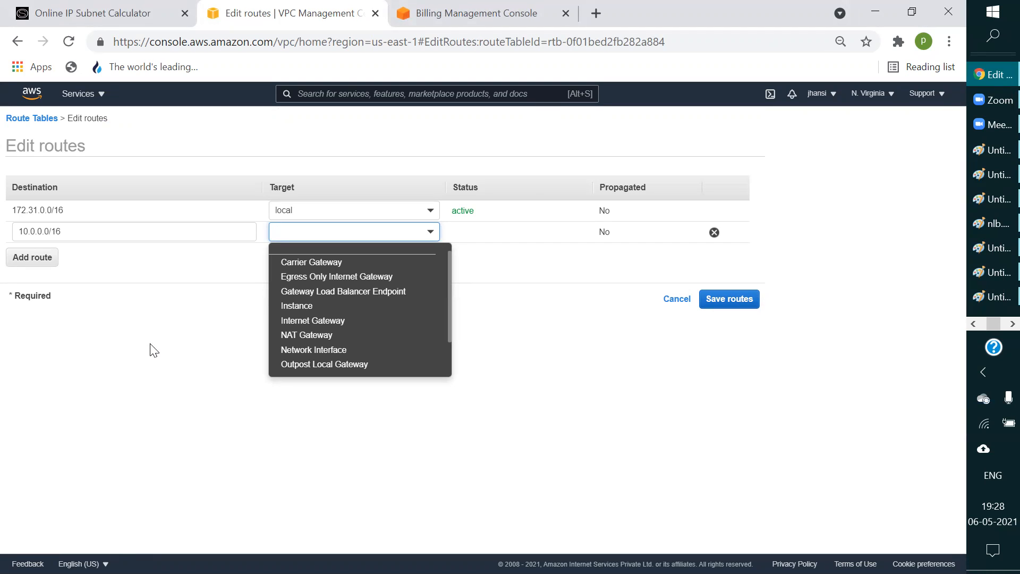
left_click(151, 346)
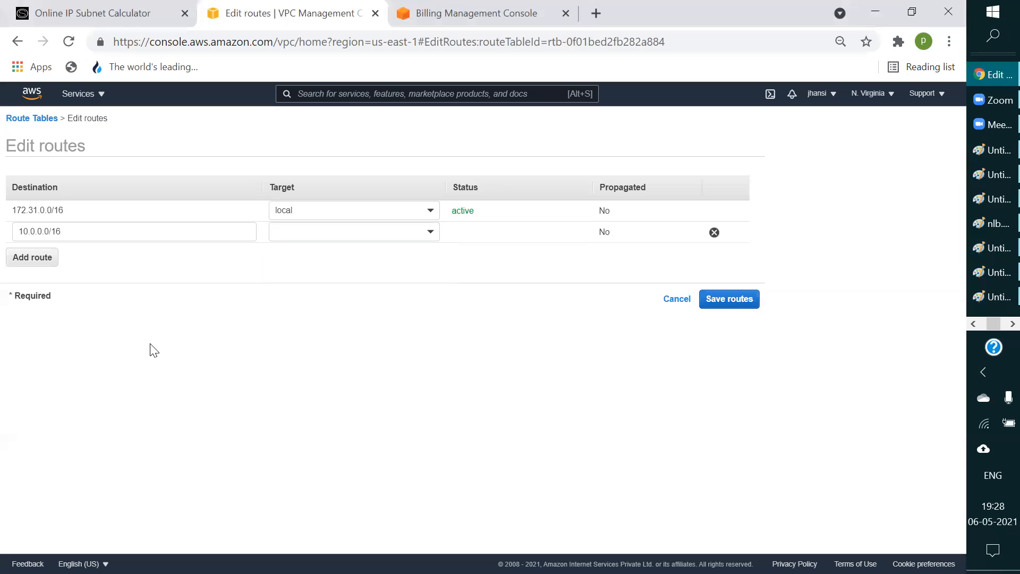
left_click(412, 229)
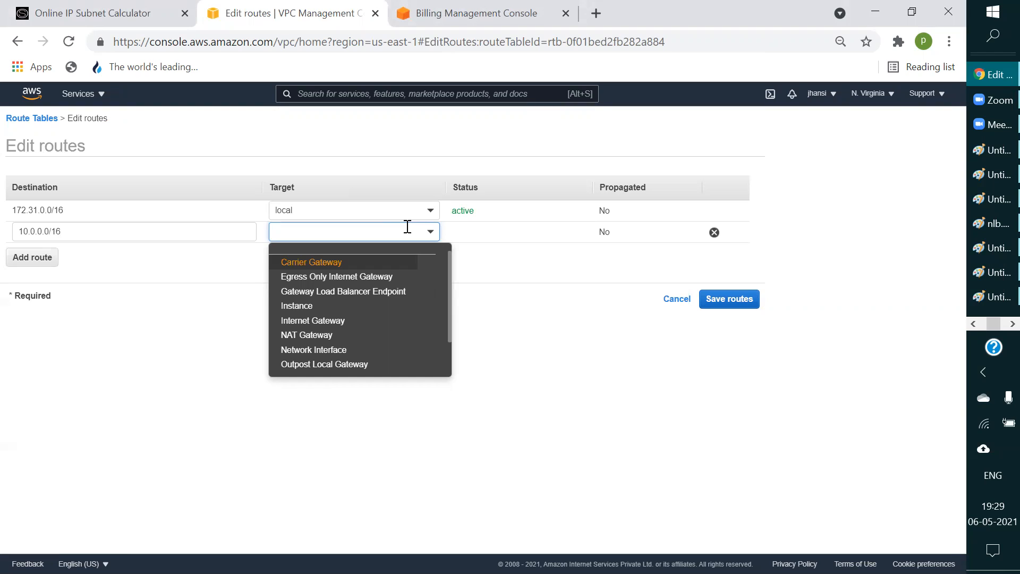
left_click(570, 359)
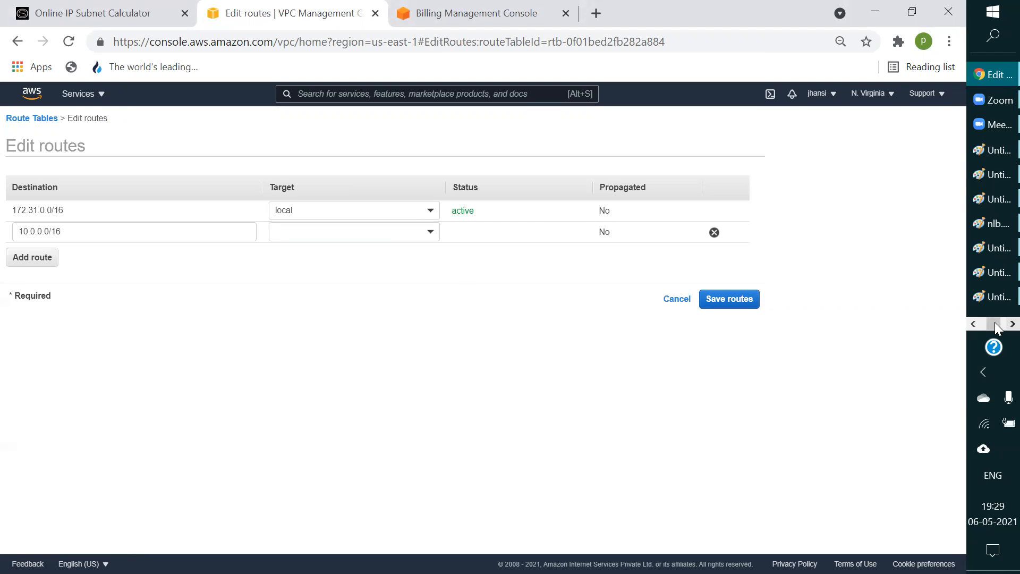
Step: Switch to the Mumbai console in Edge, refresh the peering connections and list the route tables
left_click(1013, 324)
left_click(976, 325)
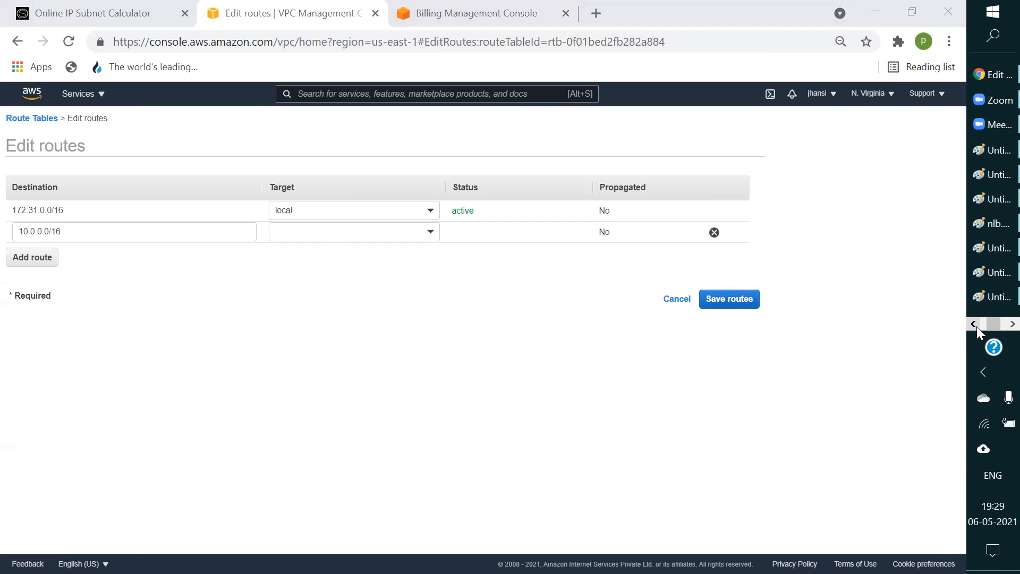
left_click(977, 323)
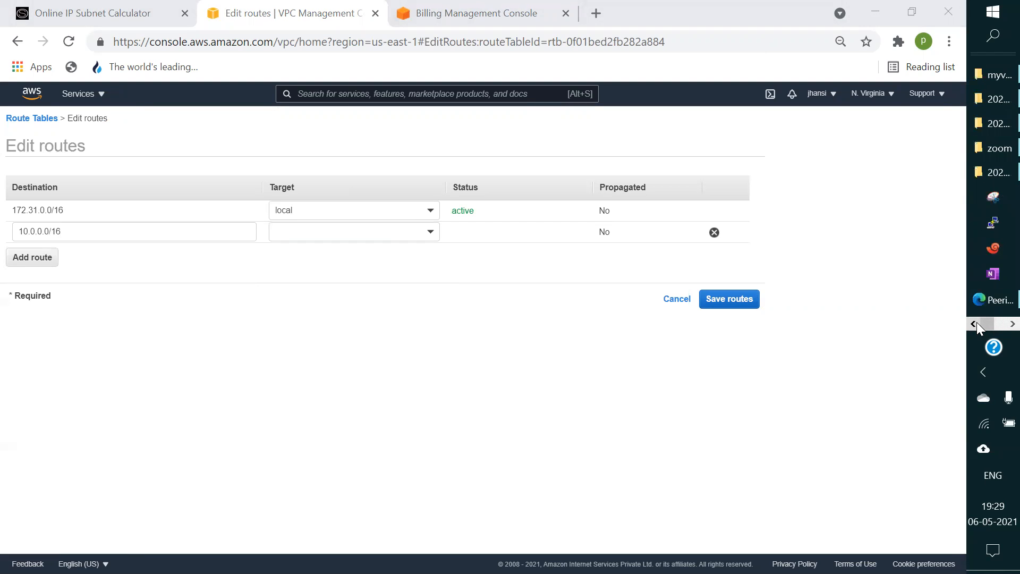
left_click(994, 301)
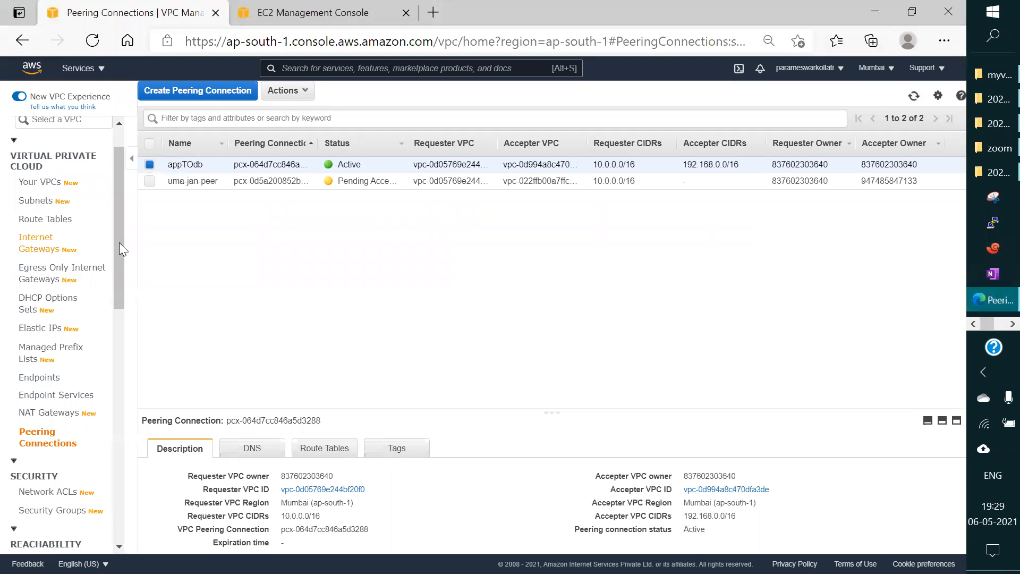
left_click(914, 96)
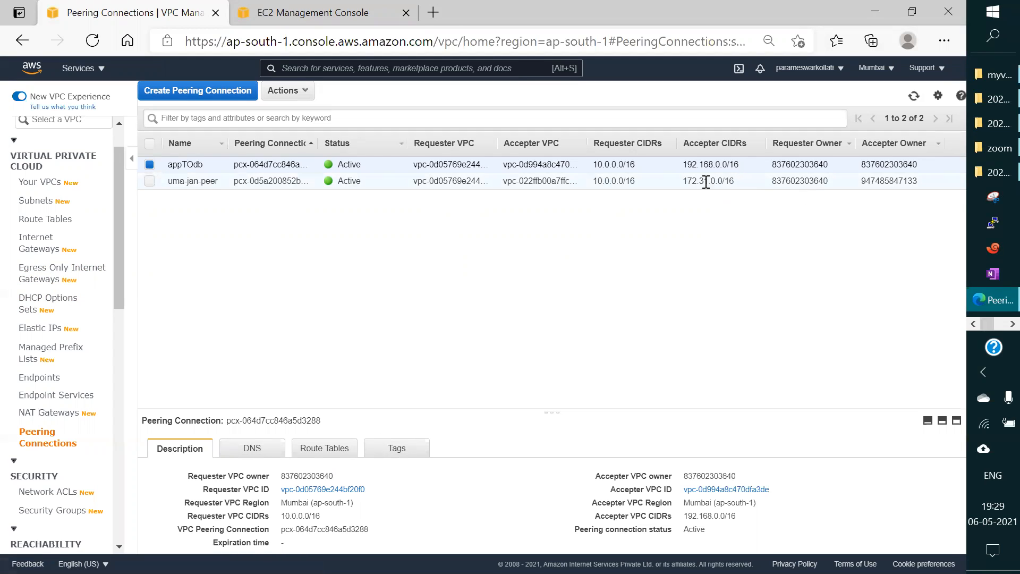
left_click(44, 221)
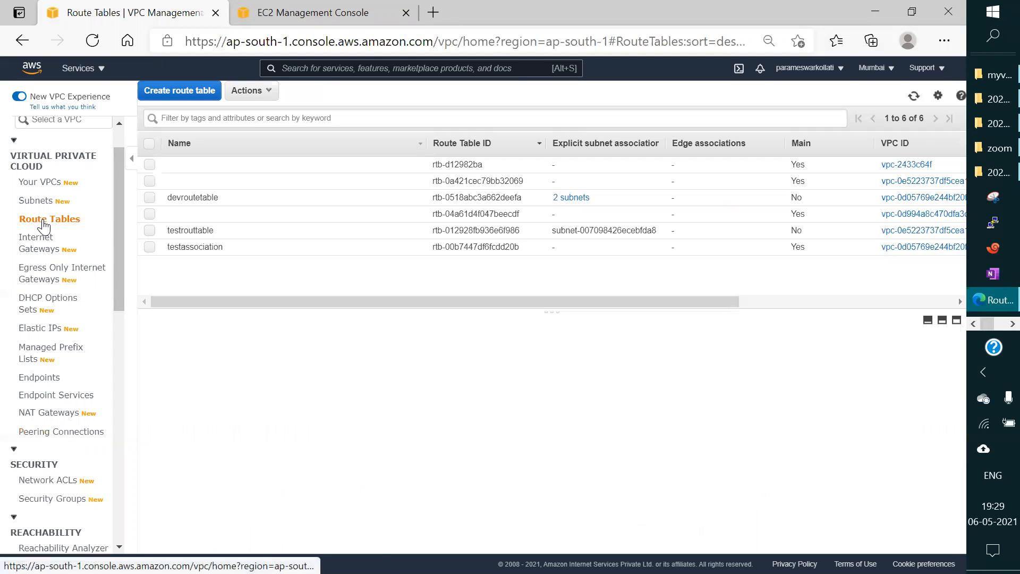
Step: Edit the routes of devroutetable and add a route with destination 172.31.0.0/16
left_click(150, 197)
left_click(254, 349)
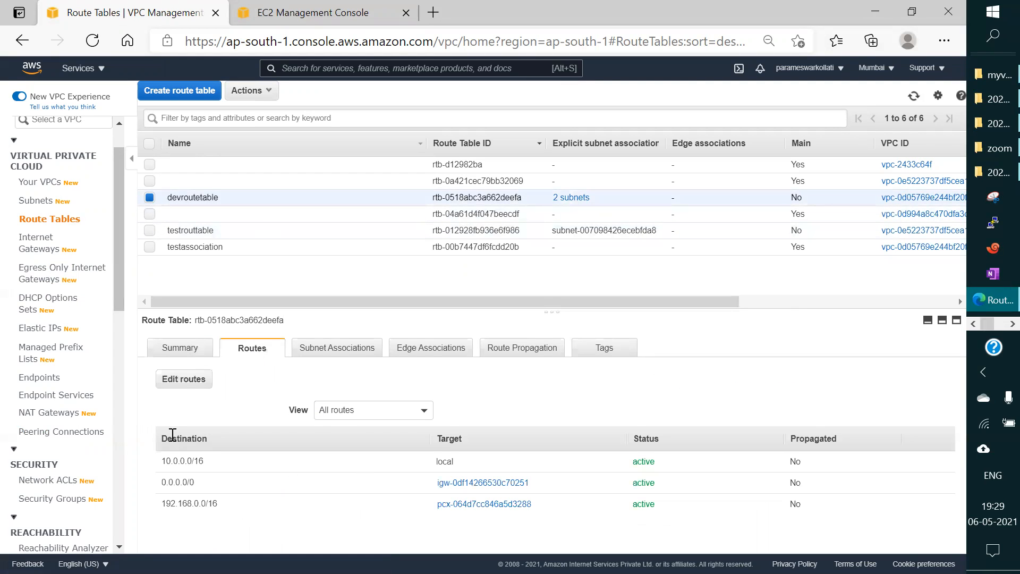
left_click(189, 381)
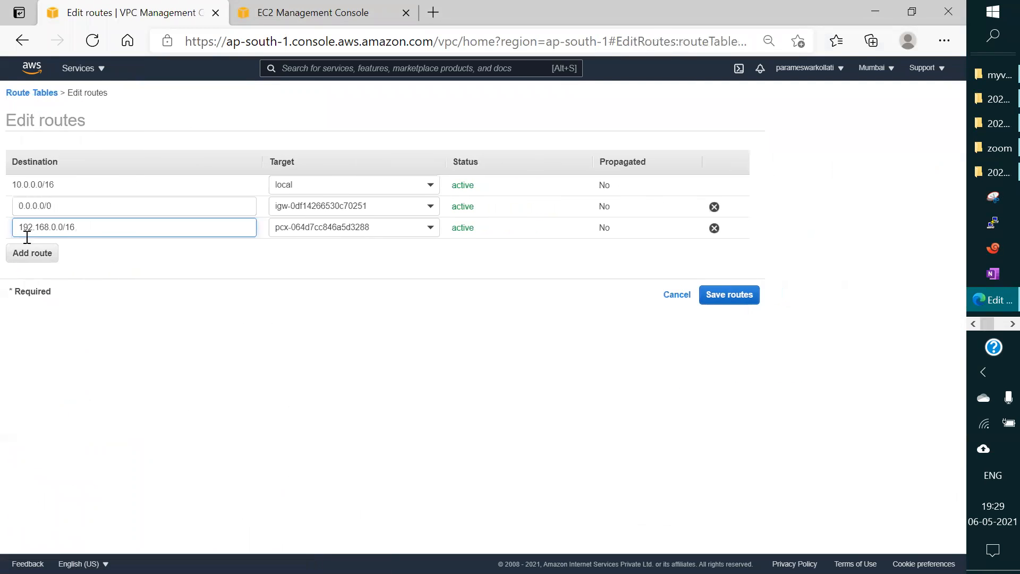
left_click(32, 253)
type("1")
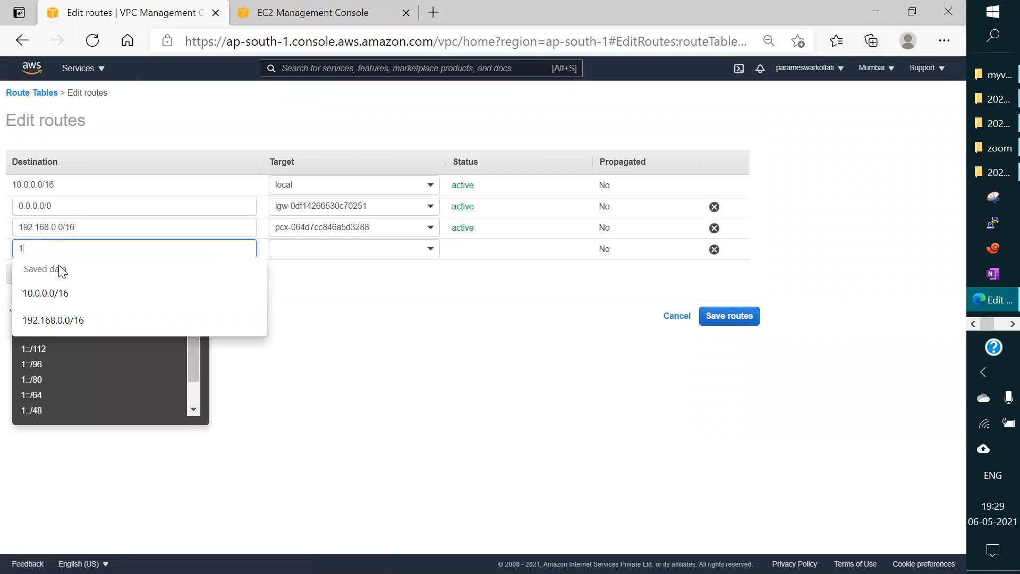
type("72")
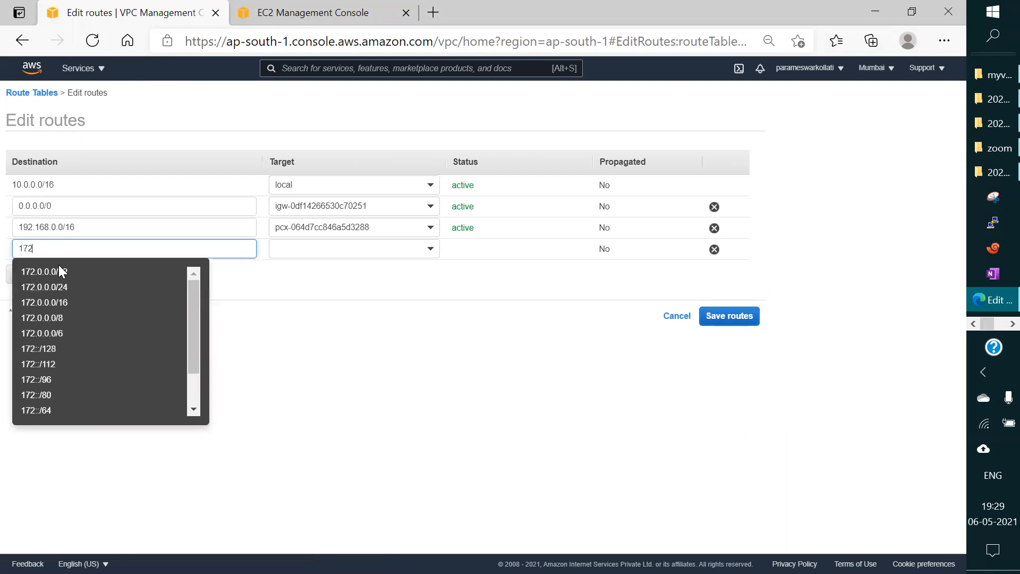
type(".31")
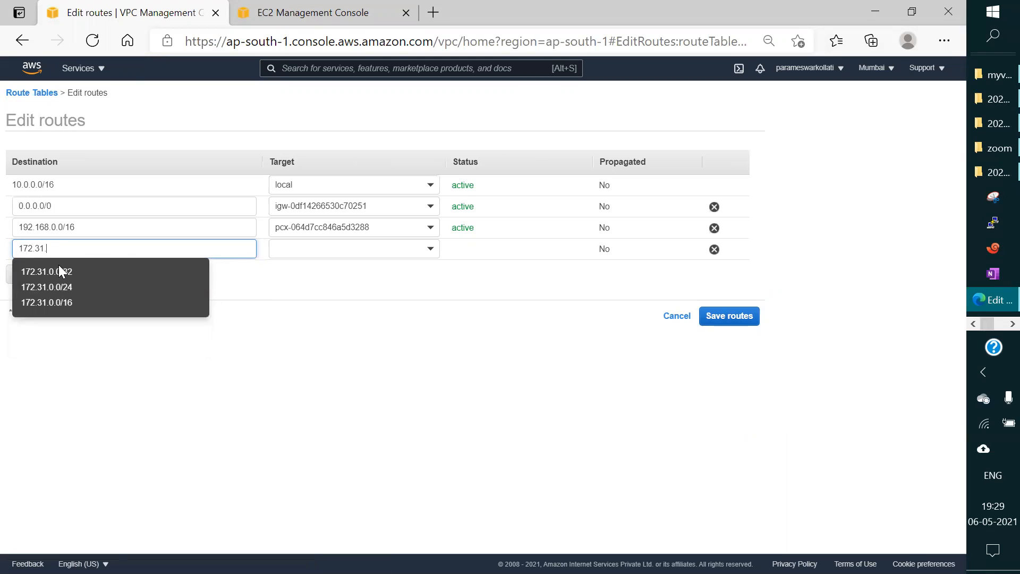
type(".0/")
key("BackSpace")
type(".0/1")
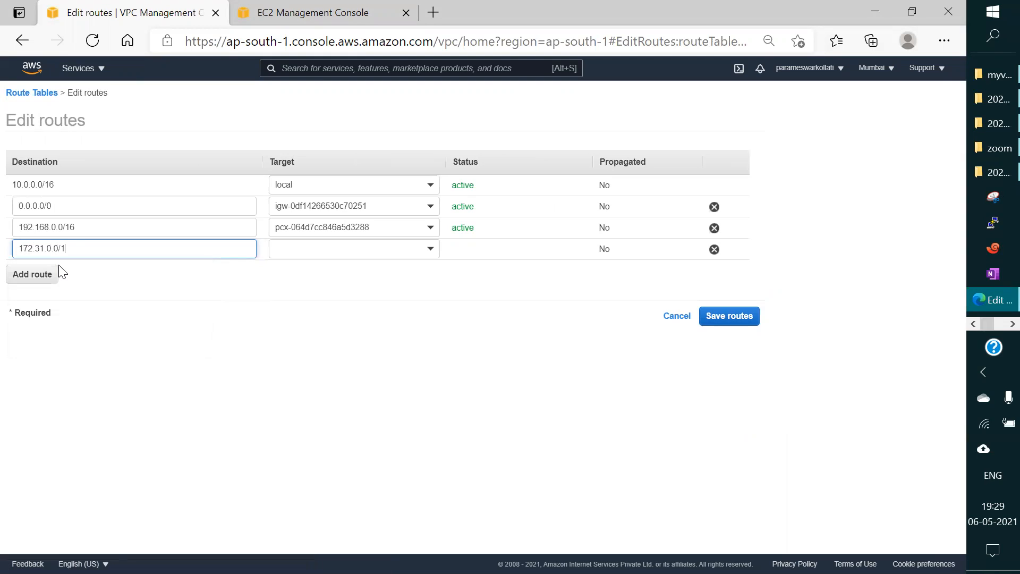
type("6")
Step: Target the 172.31.0.0/16 route at the uma-jan-peer peering connection, save the routes and return to the route tables list
left_click(380, 249)
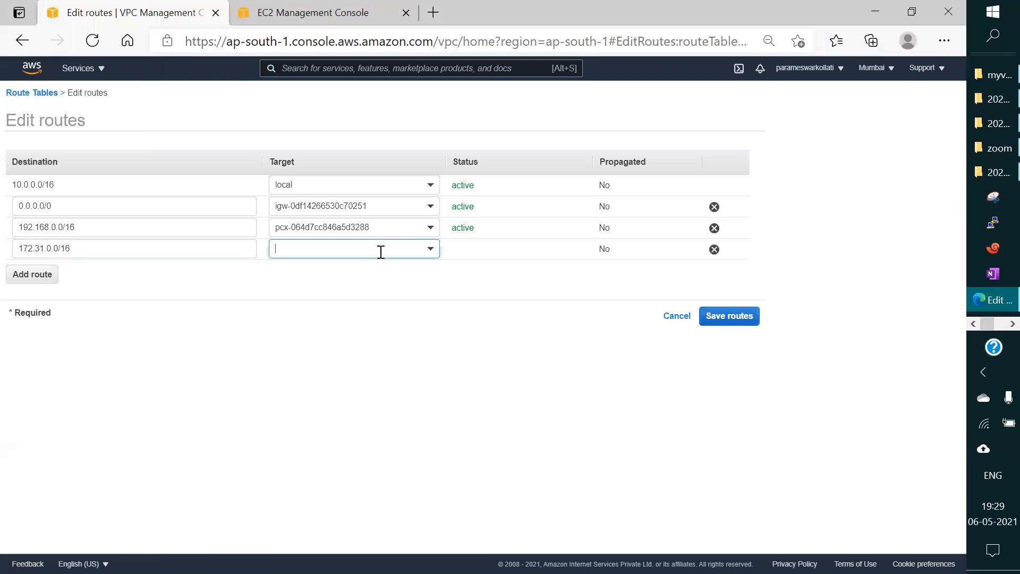
left_click(339, 382)
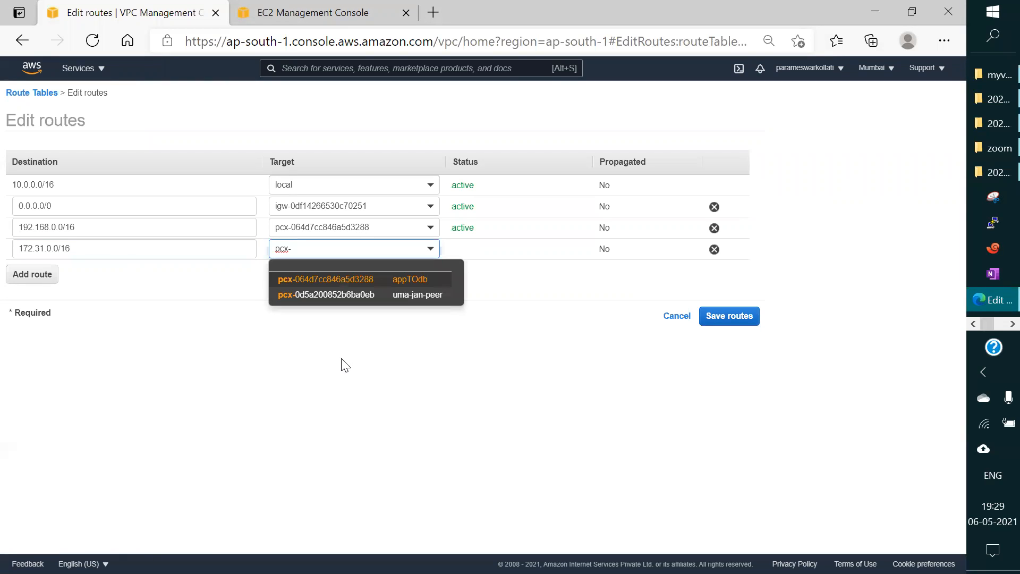
left_click(404, 296)
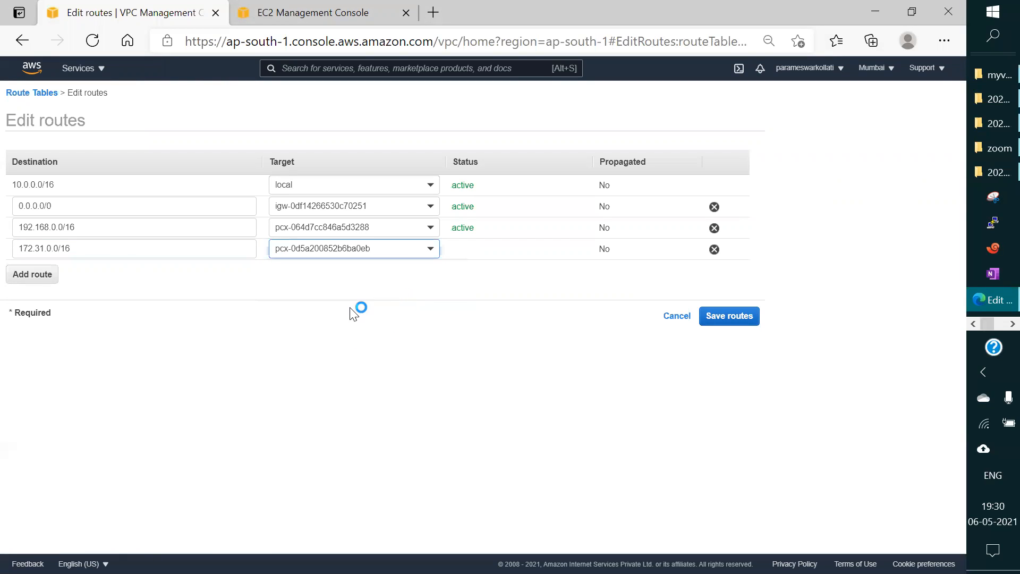
left_click(744, 324)
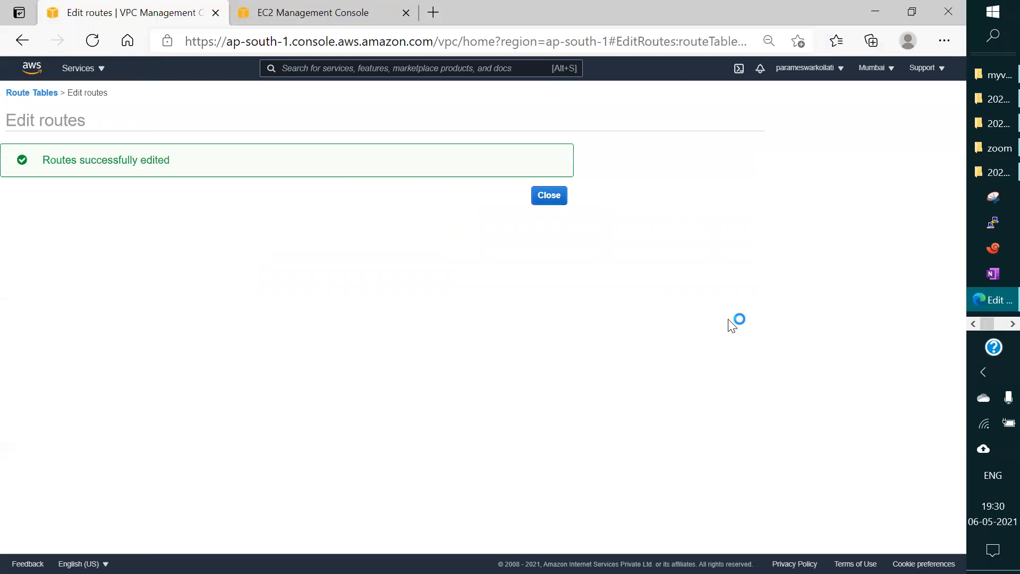
left_click(549, 195)
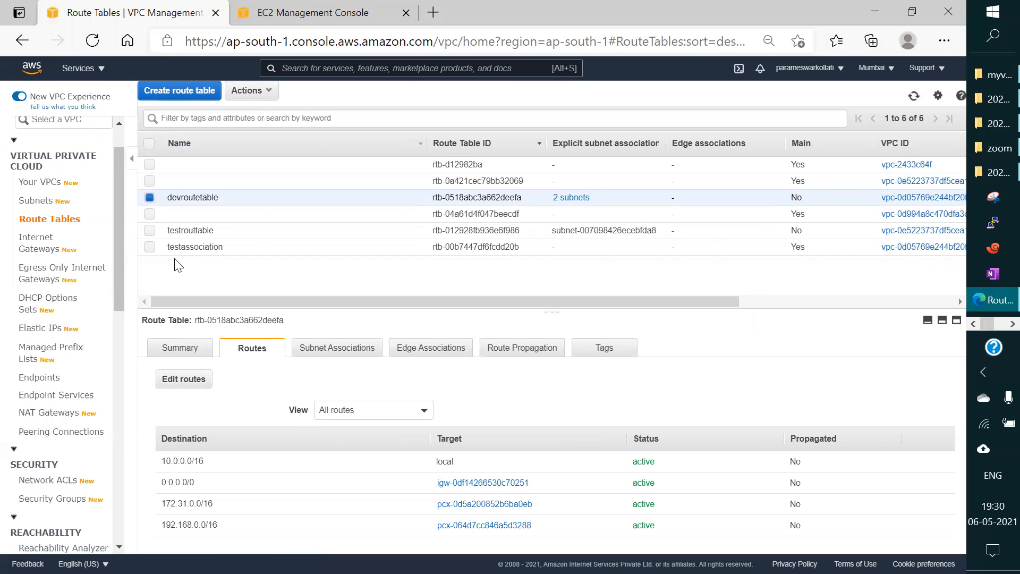
left_click(974, 324)
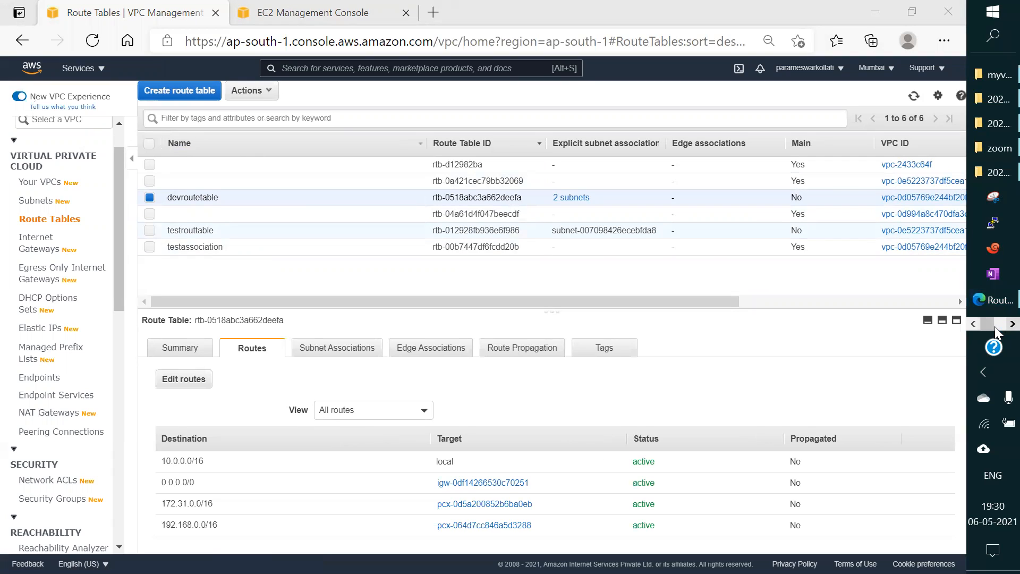
left_click(1012, 324)
left_click(976, 325)
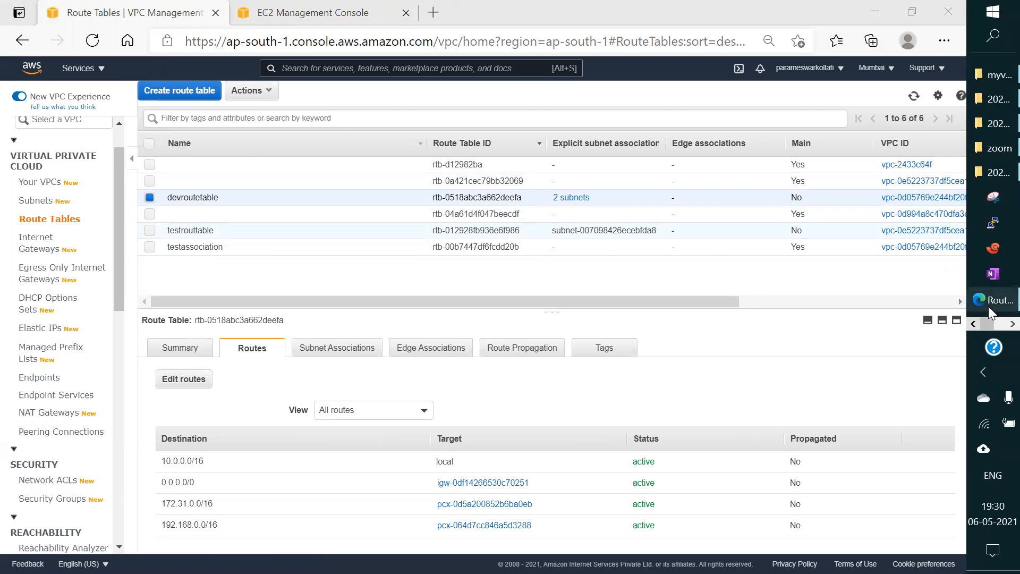
left_click(989, 306)
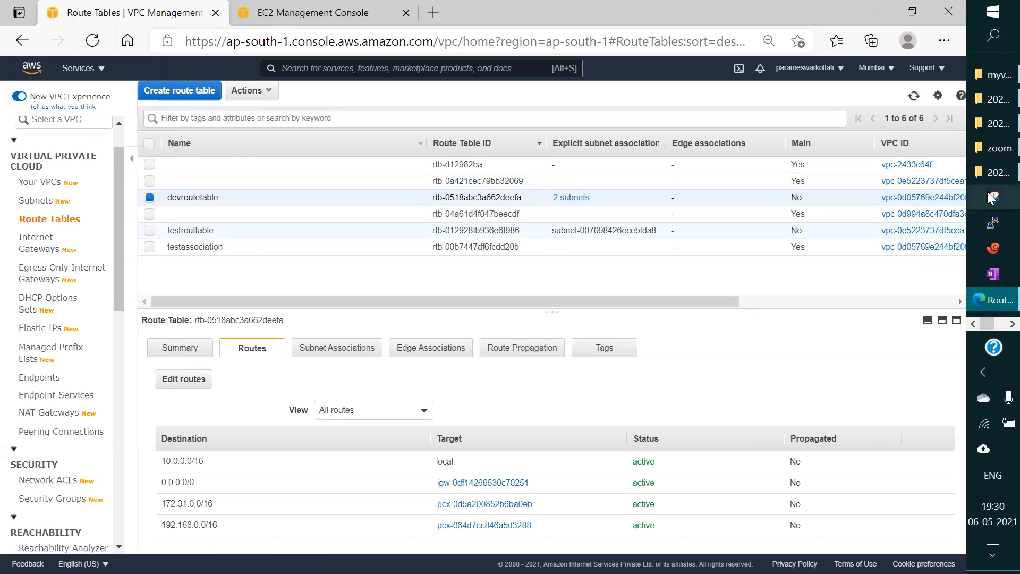
left_click(316, 14)
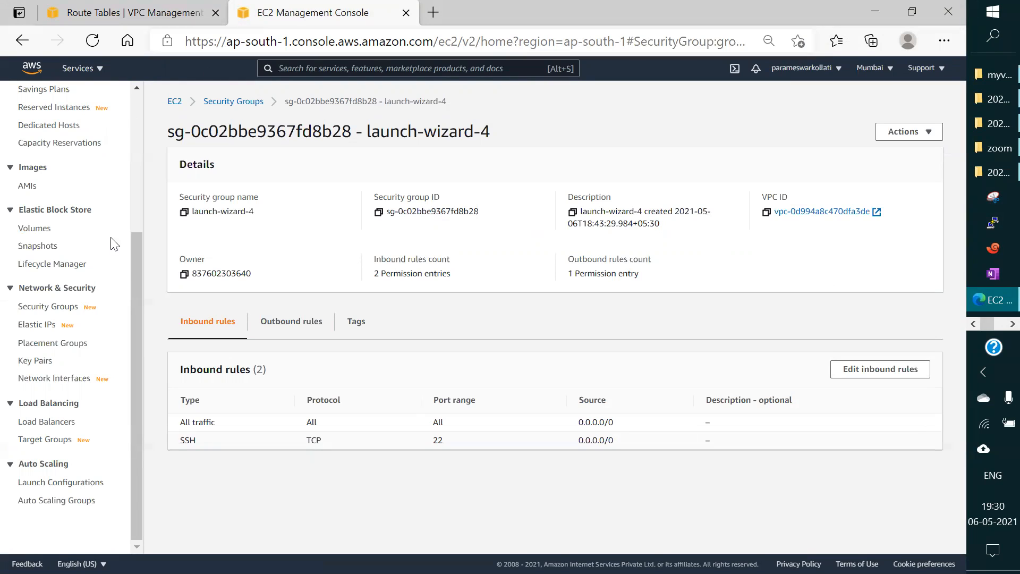
left_click_drag(138, 264, 138, 248)
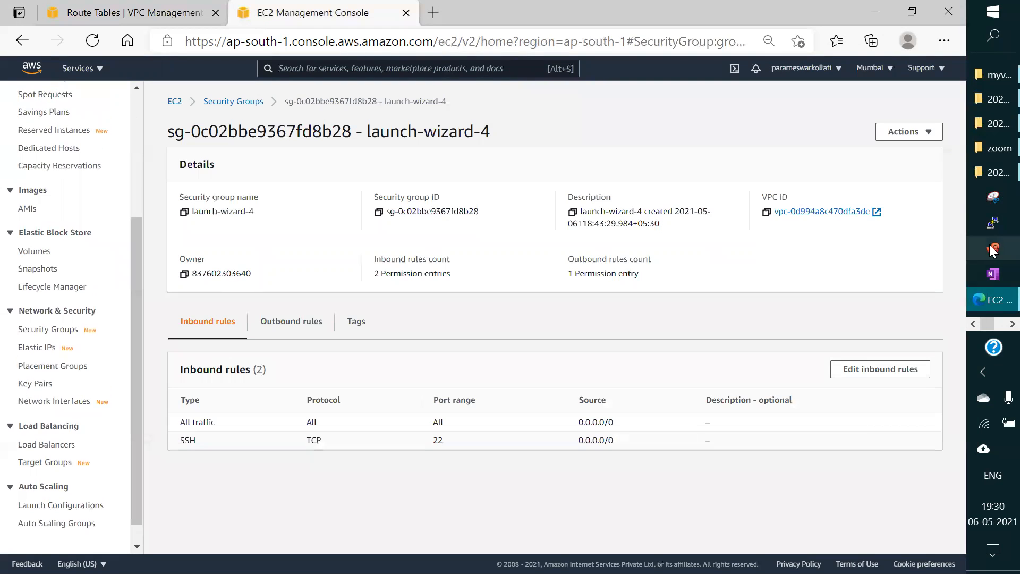
Step: Switch to the N. Virginia console in Chrome, reload the route editing page and return to the route tables list
left_click(995, 325)
left_click(989, 72)
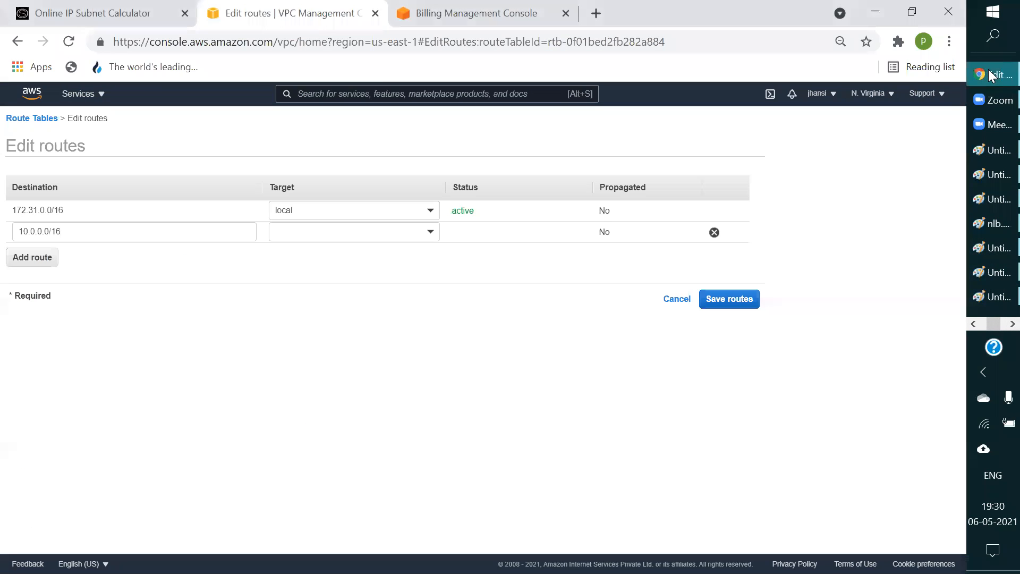
left_click(68, 43)
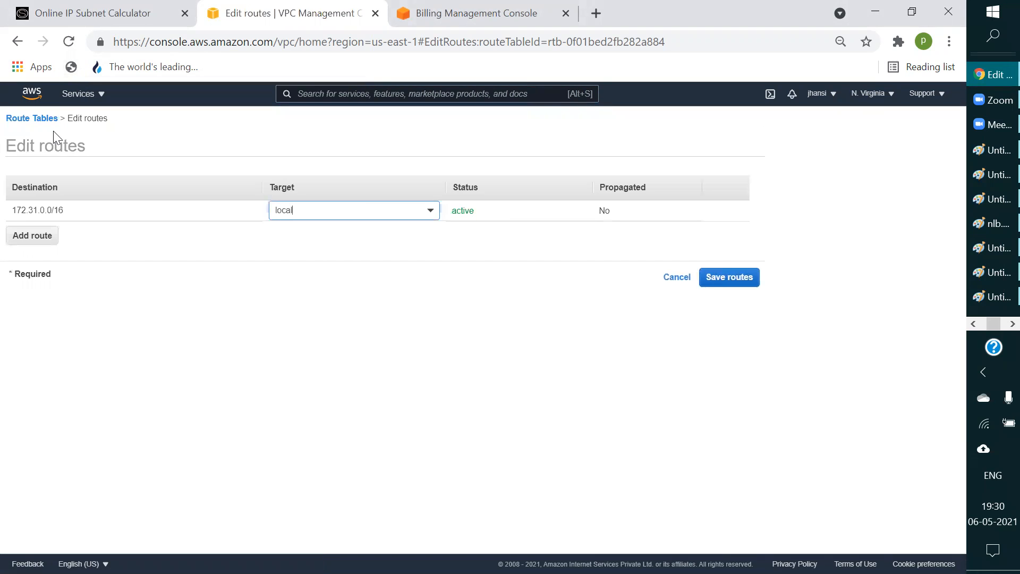
left_click(30, 119)
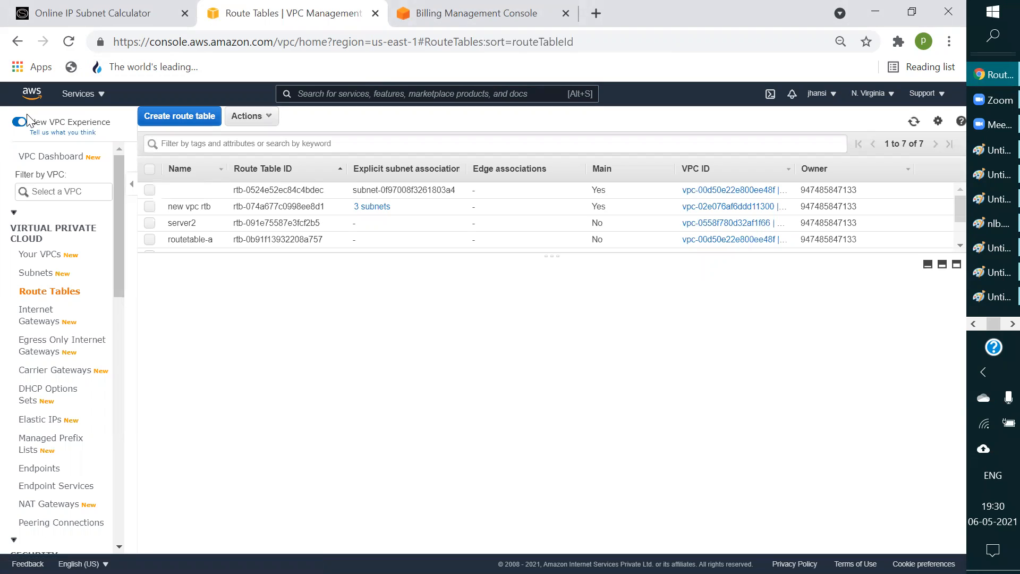
Step: Open jansivpc's main route table from the VPC list and display its routes
left_click(21, 256)
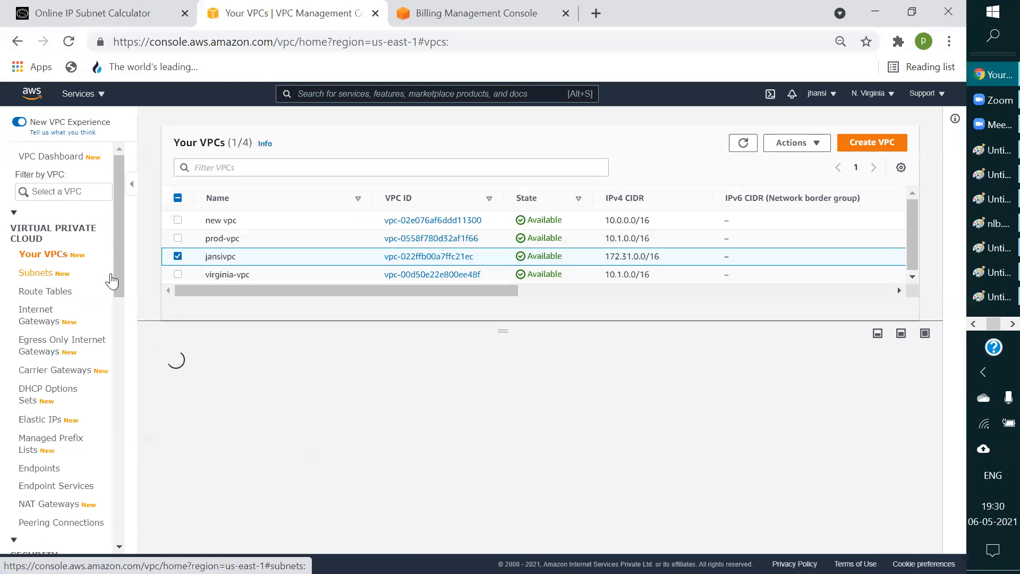
left_click_drag(443, 290, 702, 292)
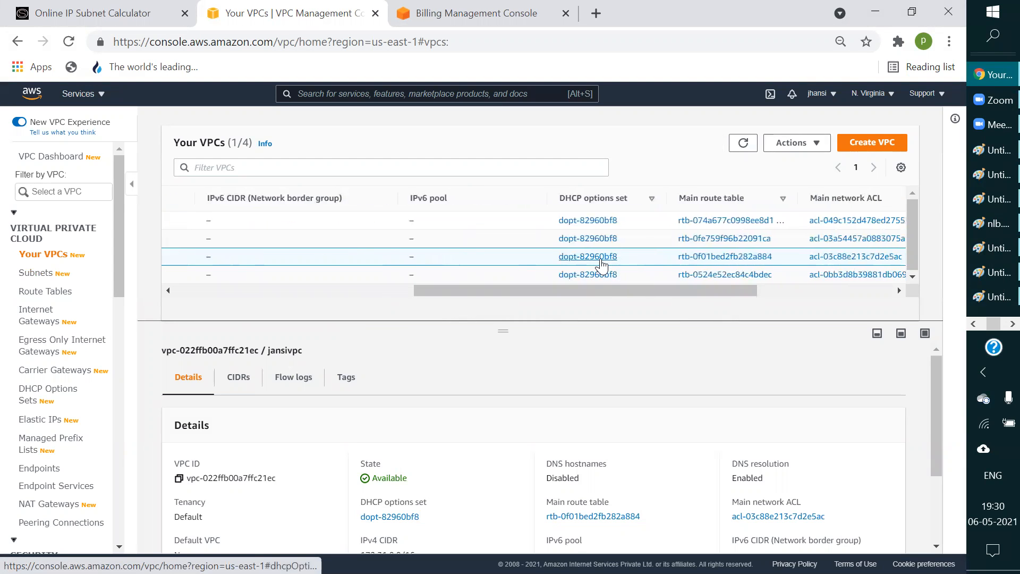
left_click(693, 260)
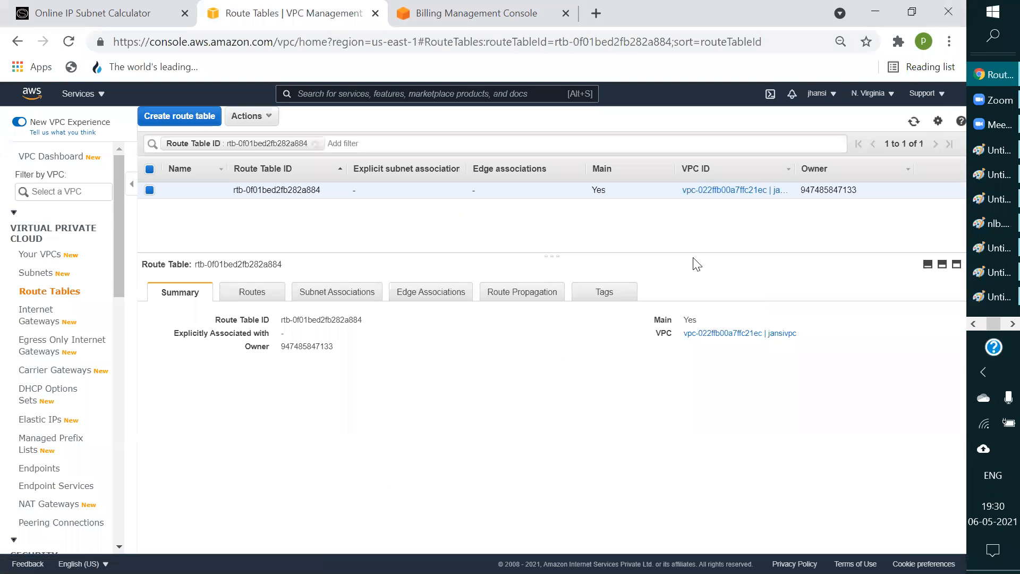
left_click(265, 293)
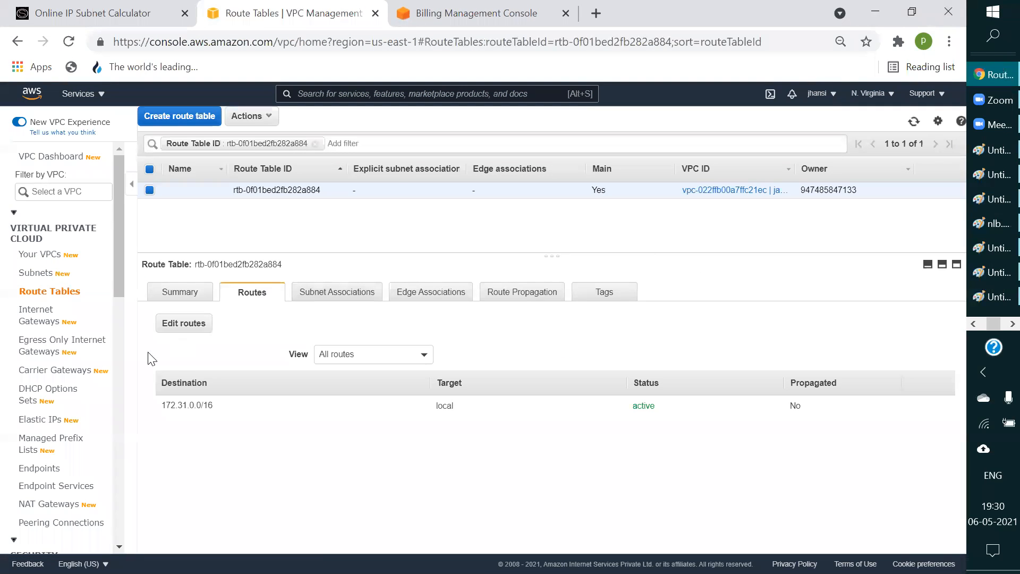
Step: Edit jansivpc's main route table again and add a route with destination 10.0.0.0/16
left_click(195, 325)
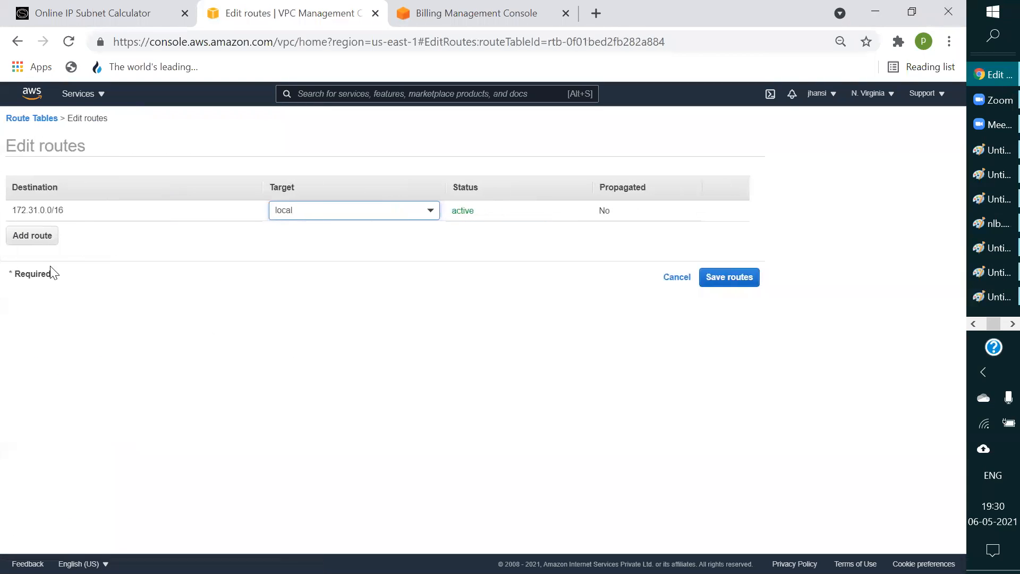
left_click(41, 235)
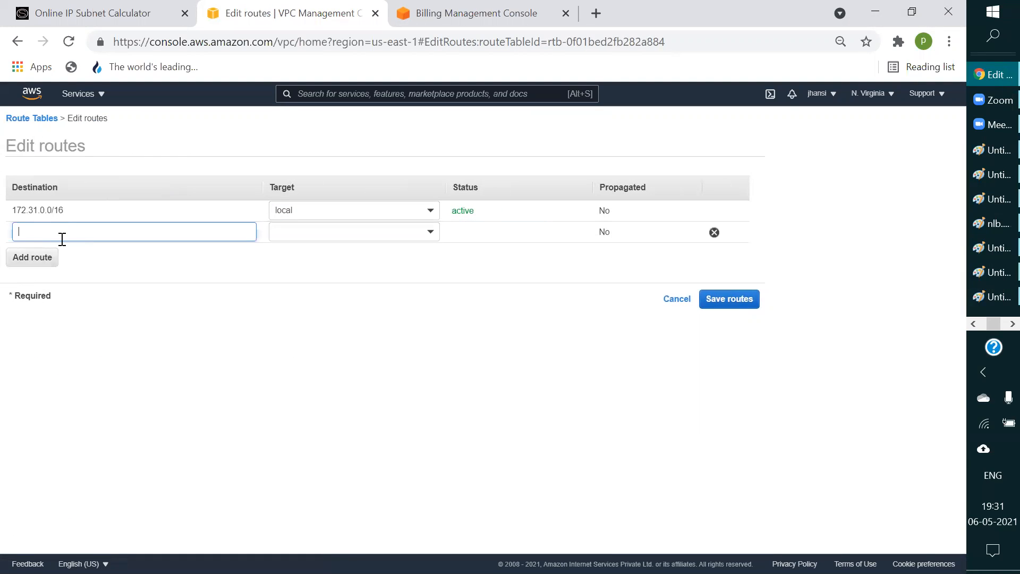
type("10")
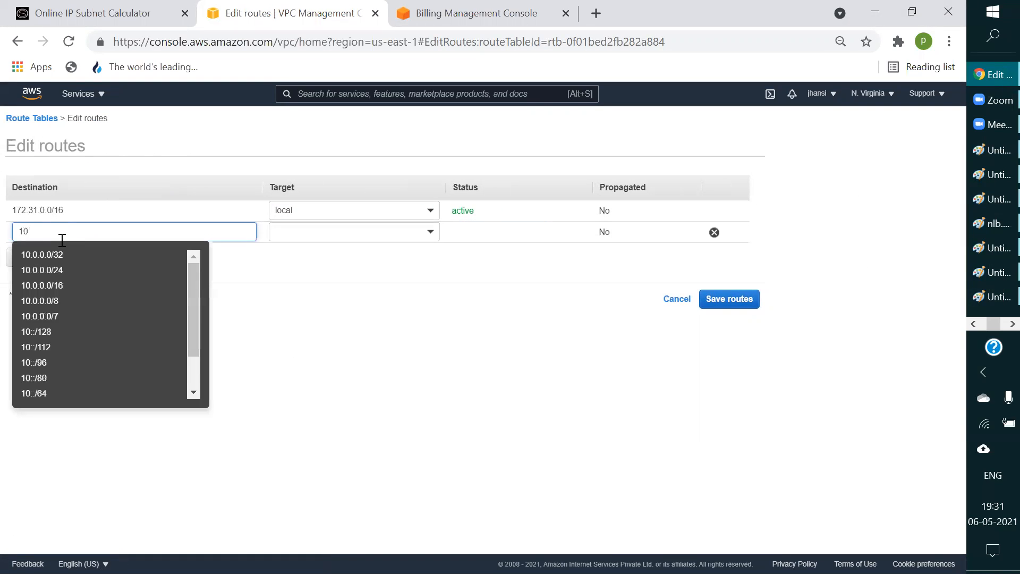
type(".0.0.0/16")
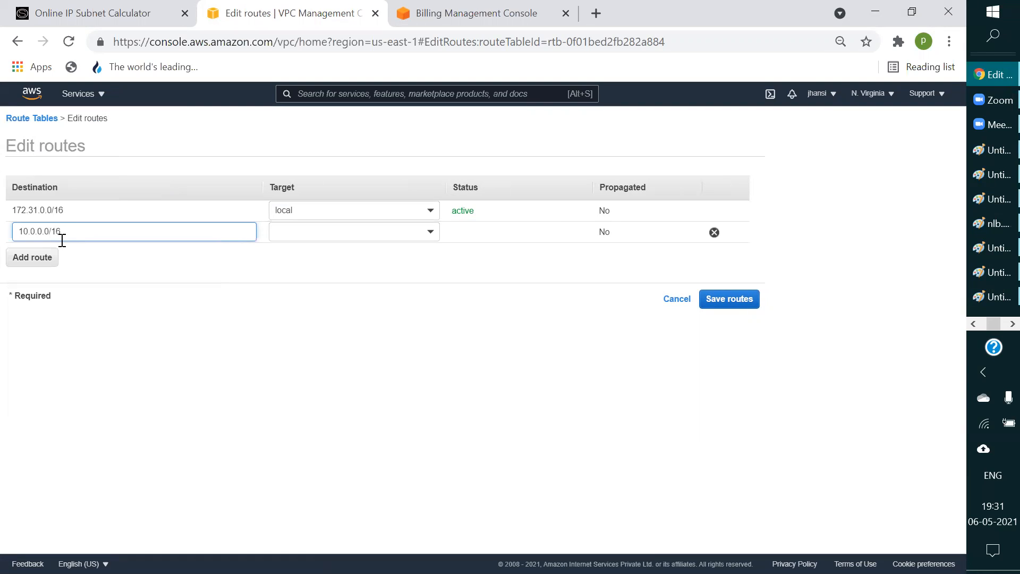
left_click(180, 269)
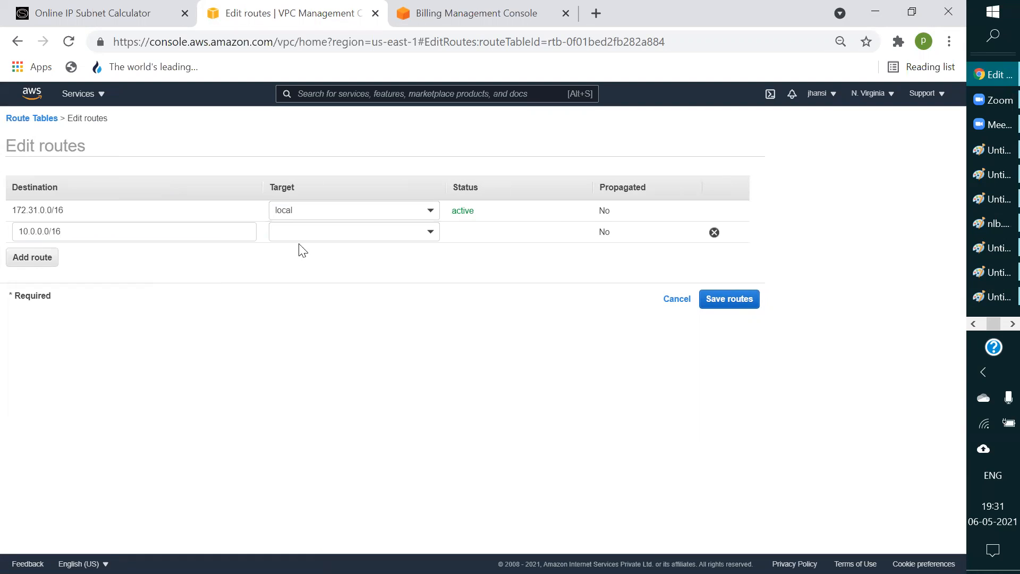
Step: Target the 10.0.0.0/16 route at peering connection pcx-0d5a200852b6ba0eb, save the routes and return to the route table
left_click(403, 233)
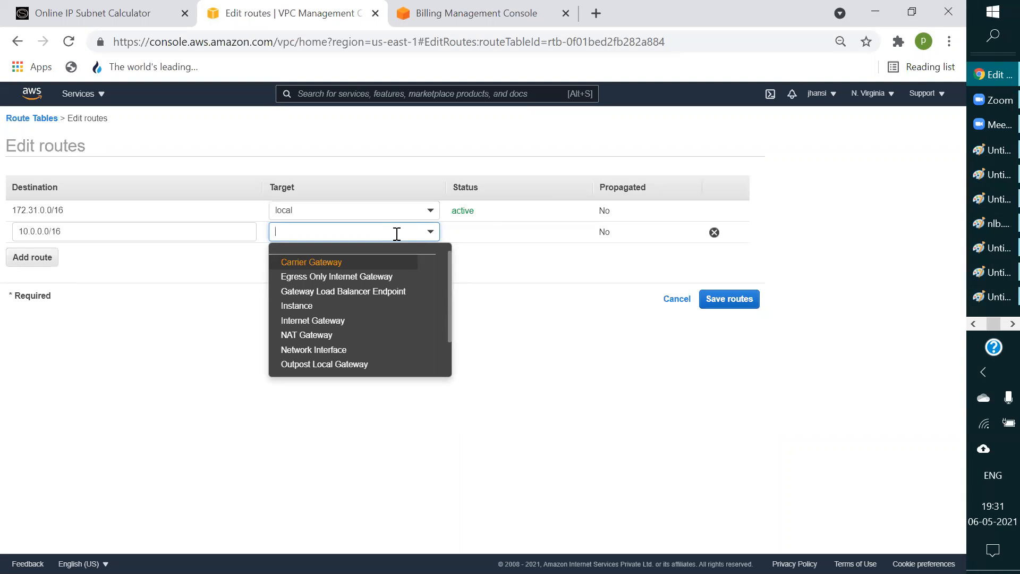
scroll(401, 324, "down", 1)
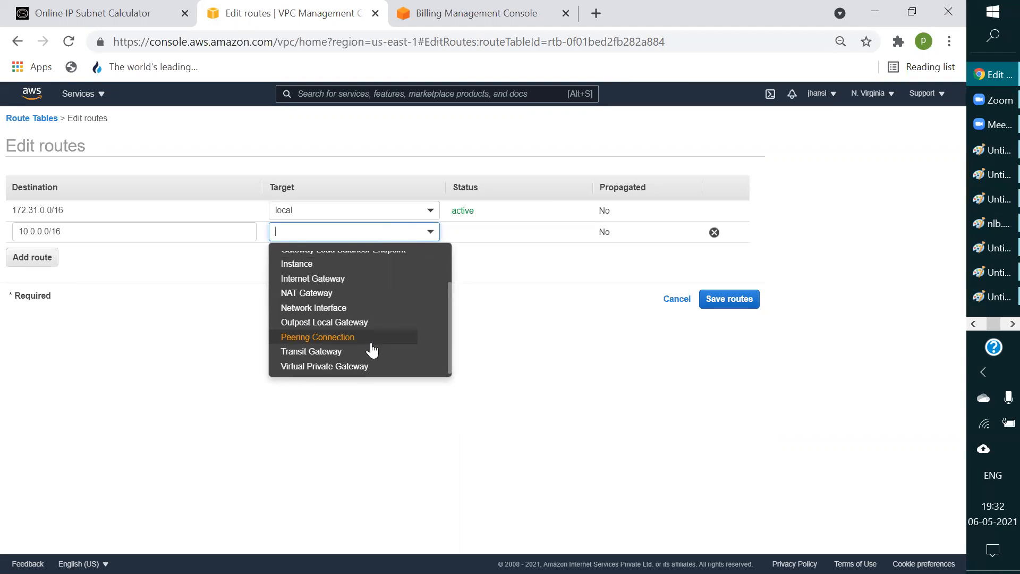
left_click(345, 341)
left_click(332, 260)
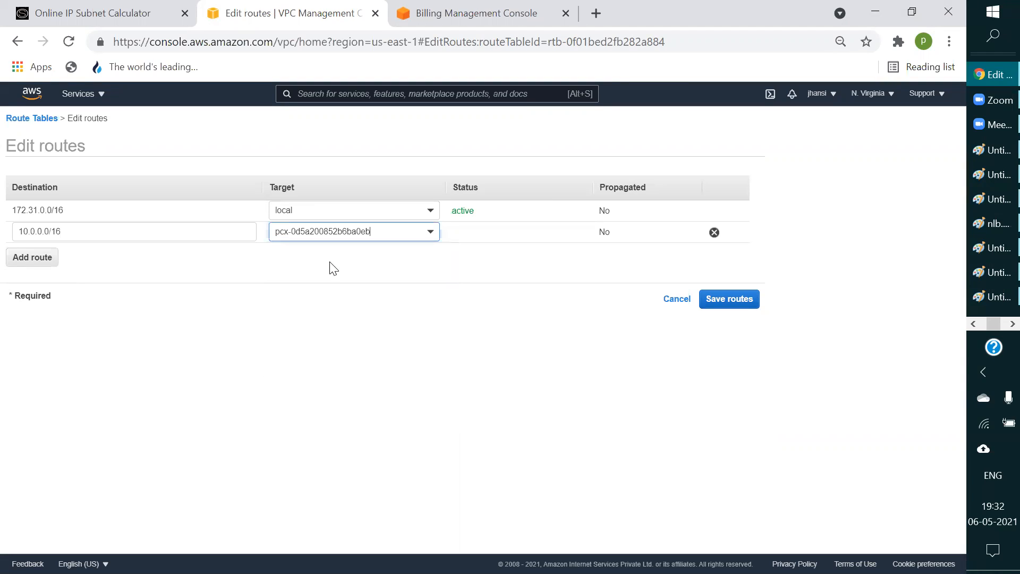
left_click(752, 300)
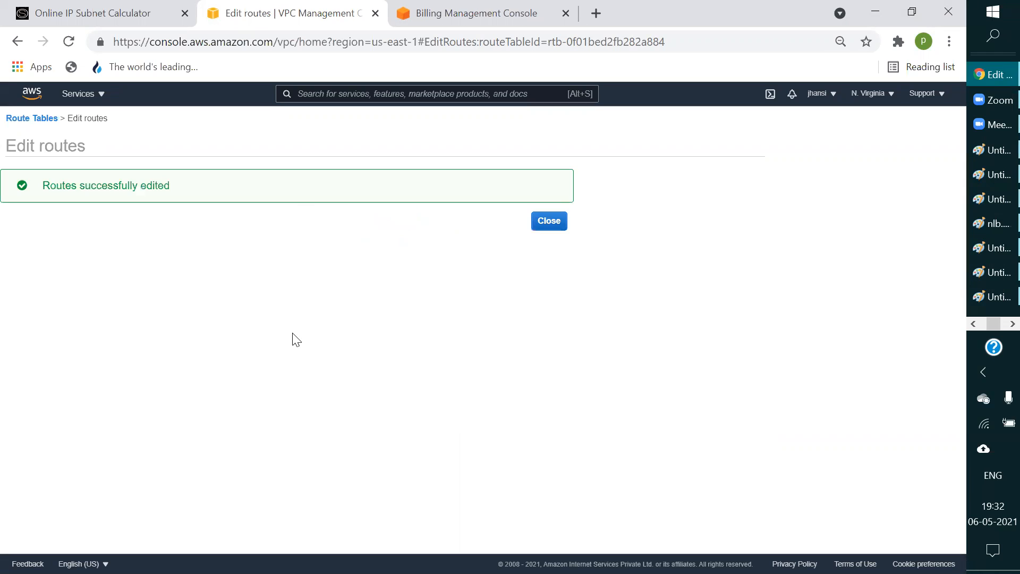
left_click(562, 220)
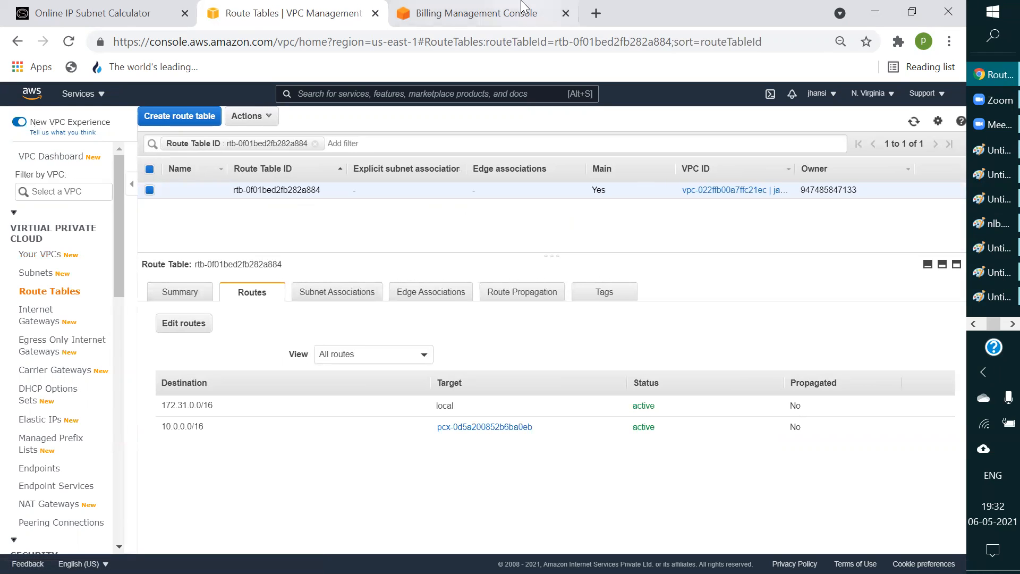
Step: Open the N. Virginia EC2 dashboard in the browser tab that holds the Billing console
left_click(480, 14)
left_click(103, 96)
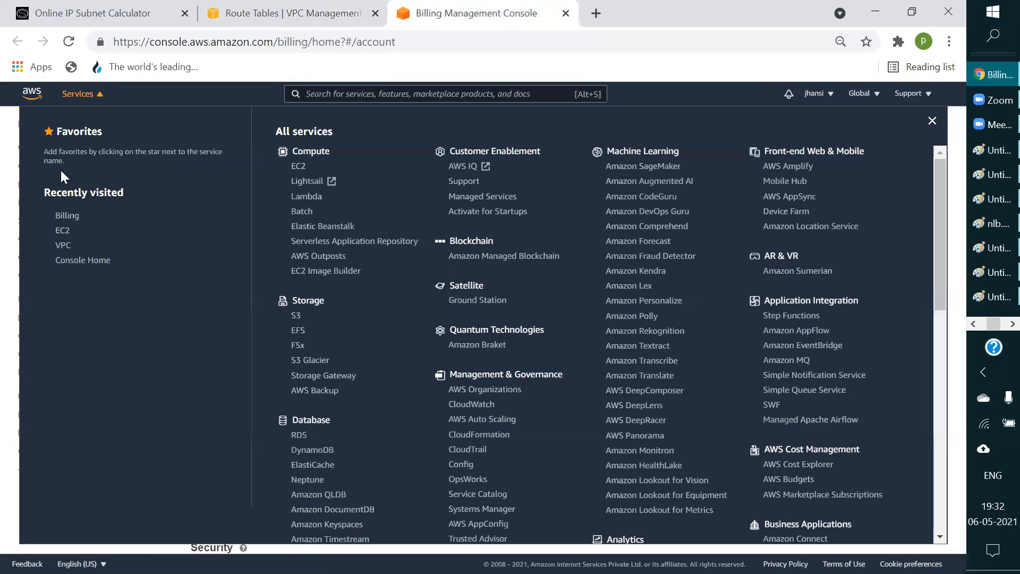
left_click(62, 232)
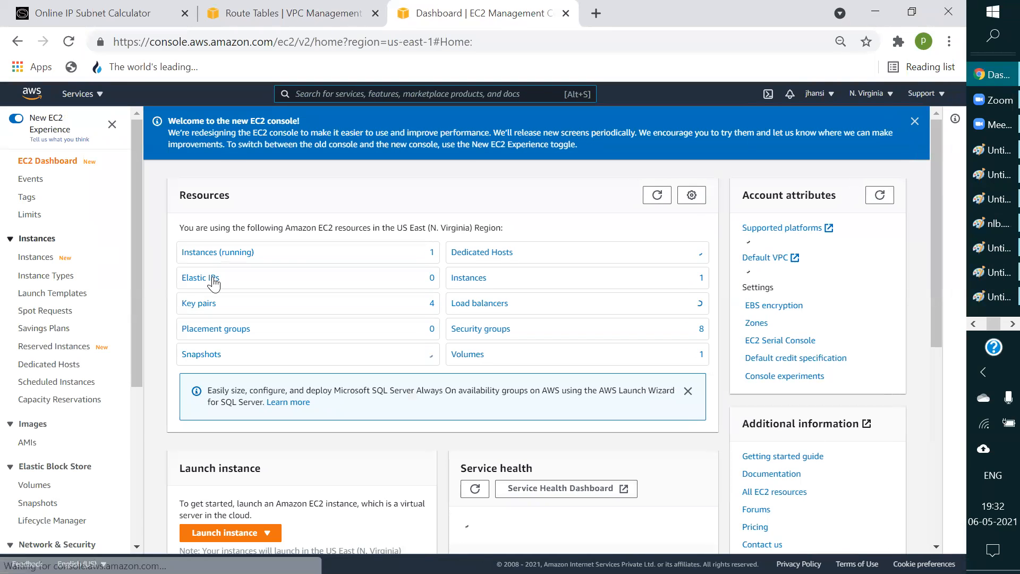
Step: List the running N. Virginia instances, select instance i-08fb9c1285b40a5ff and copy its private IPv4 address
left_click(212, 257)
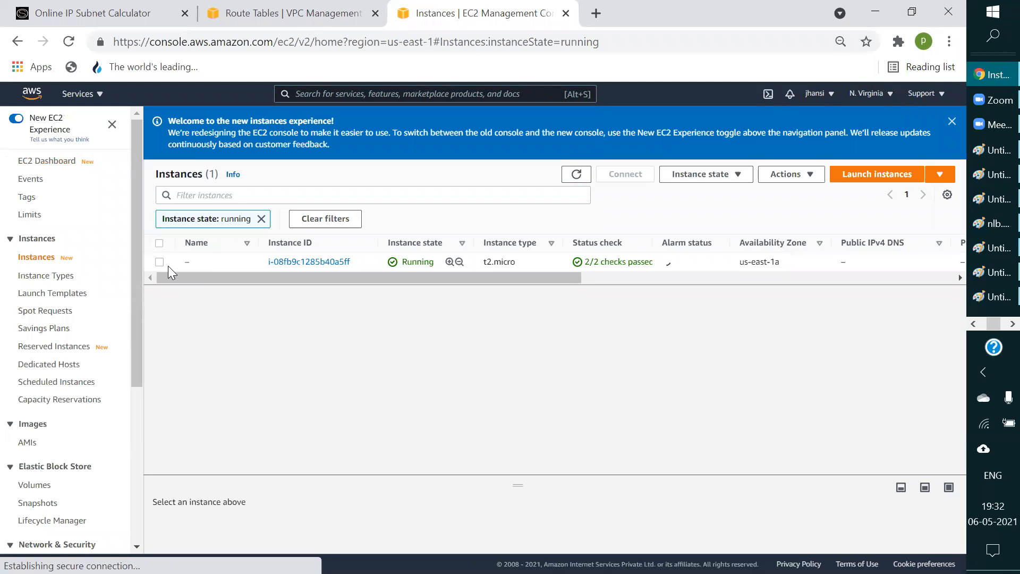
left_click(159, 261)
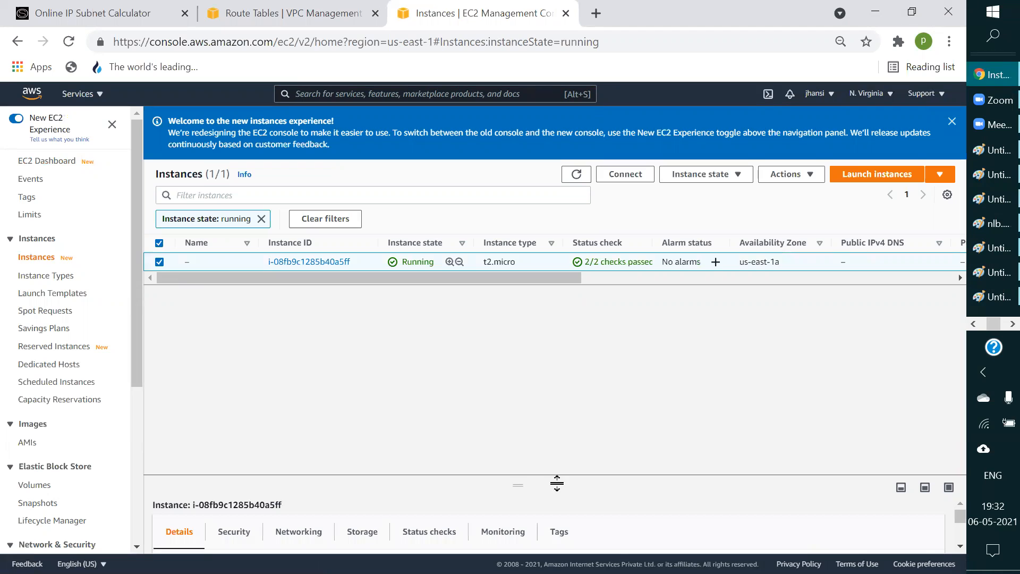
left_click_drag(510, 483, 486, 340)
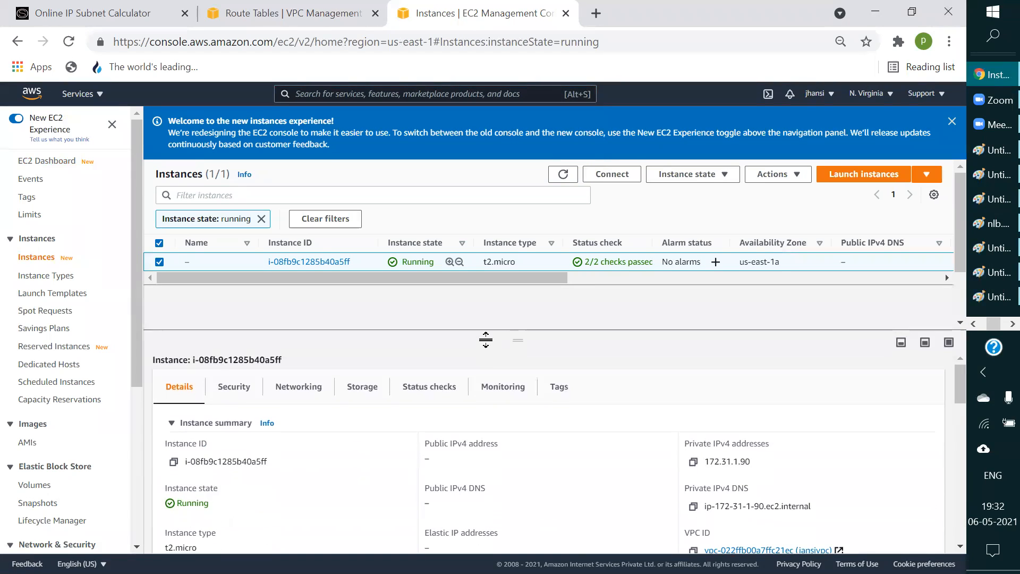
left_click(694, 462)
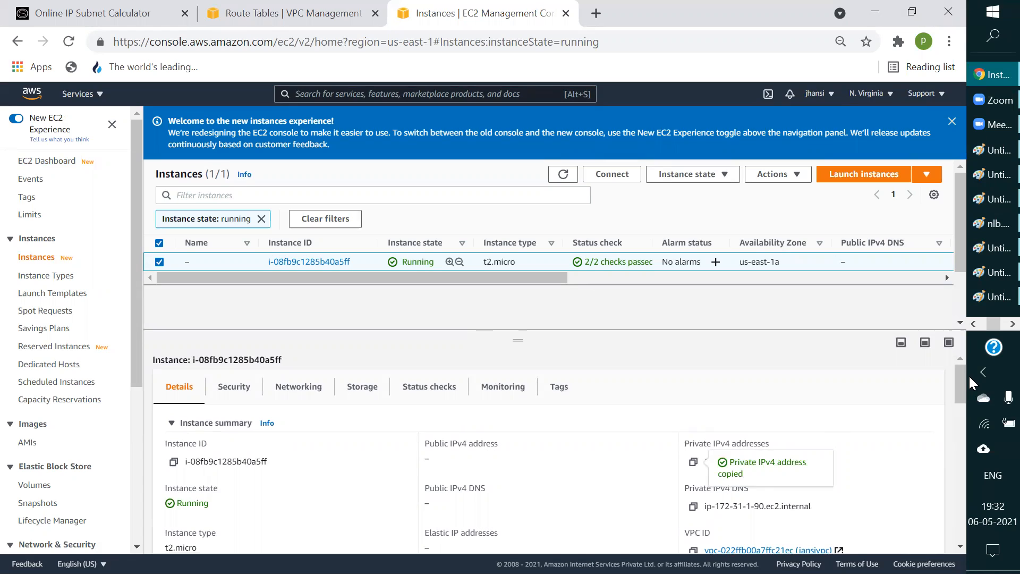
Step: Switch to the SSH terminal of ip-10-0-1-181 and ping 172.31.1.90
left_click(978, 328)
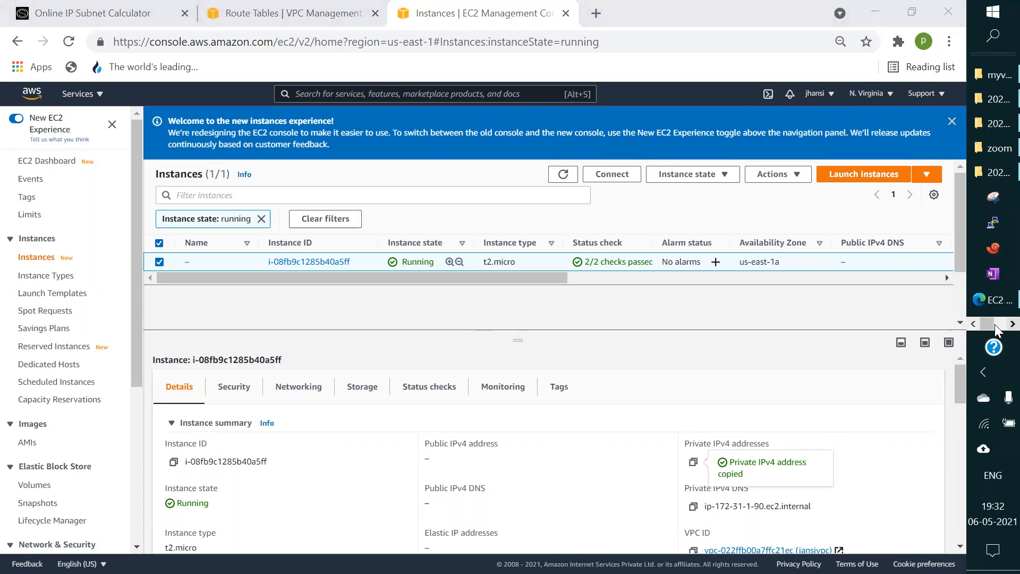
left_click(995, 325)
left_click(1013, 323)
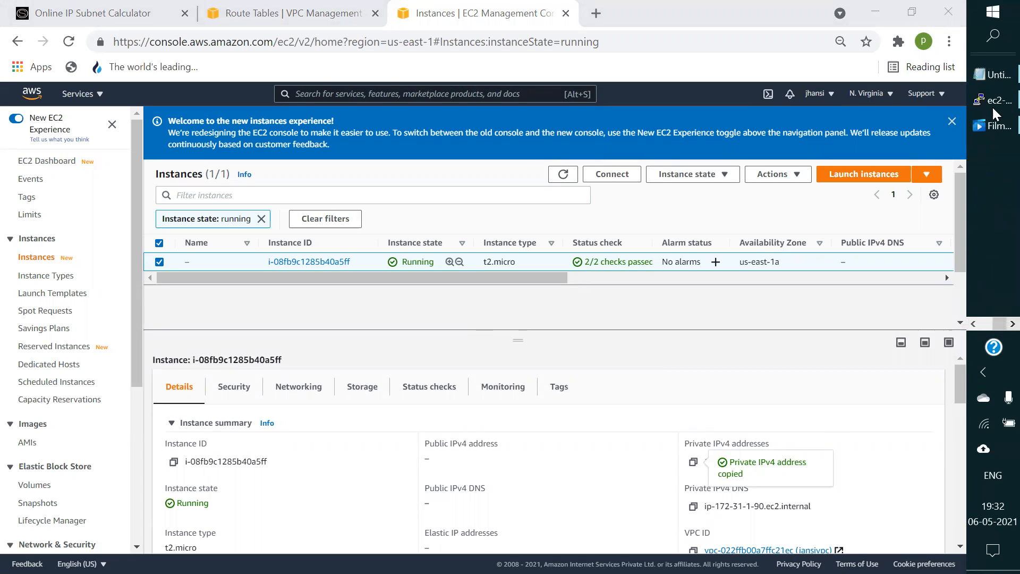
mouse_move(992, 107)
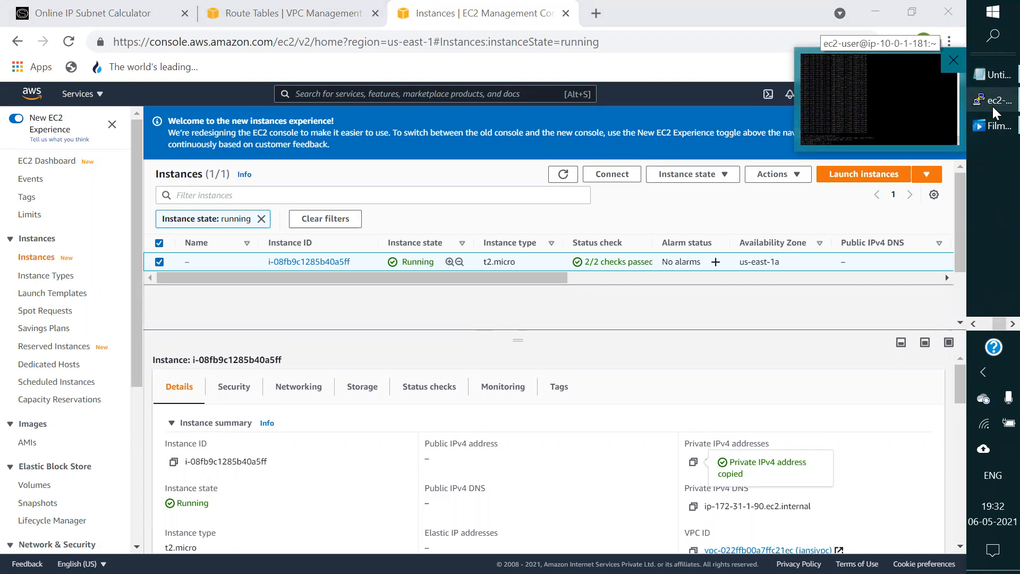
left_click(989, 101)
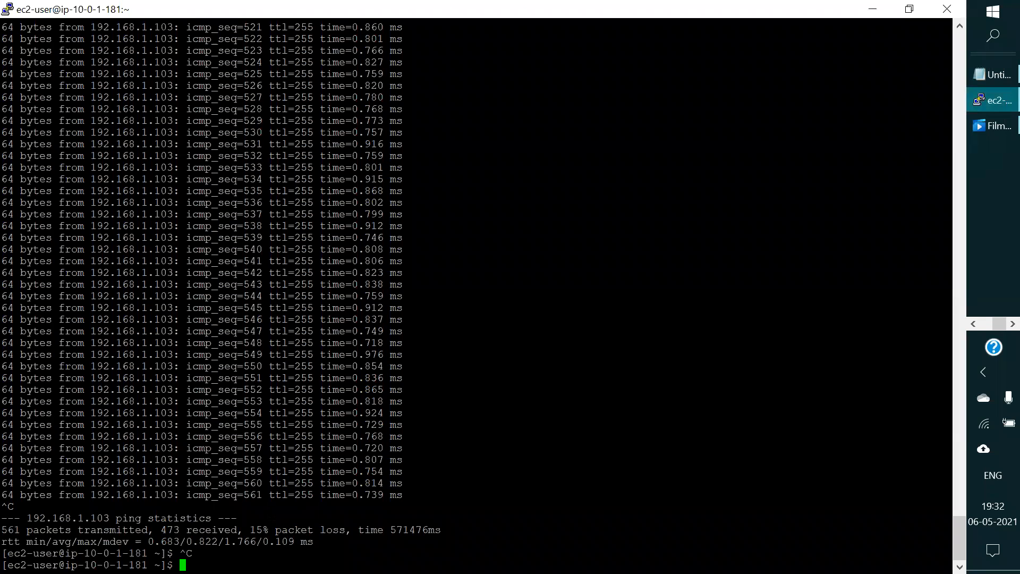
type("ping")
right_click(235, 529)
key("Return")
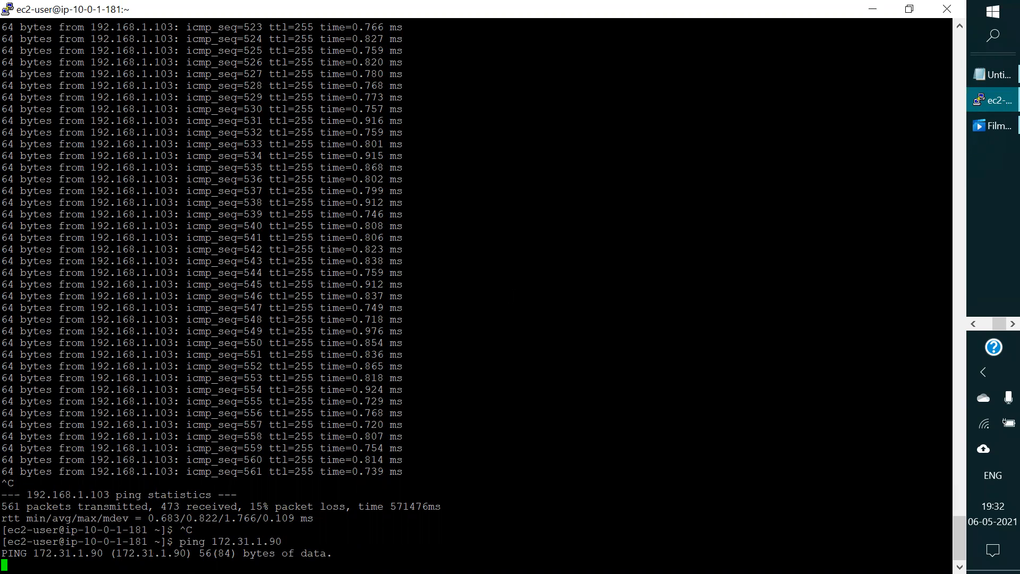
Step: Return to the N. Virginia instances list in Chrome and look up the running instance's security group name
left_click(972, 327)
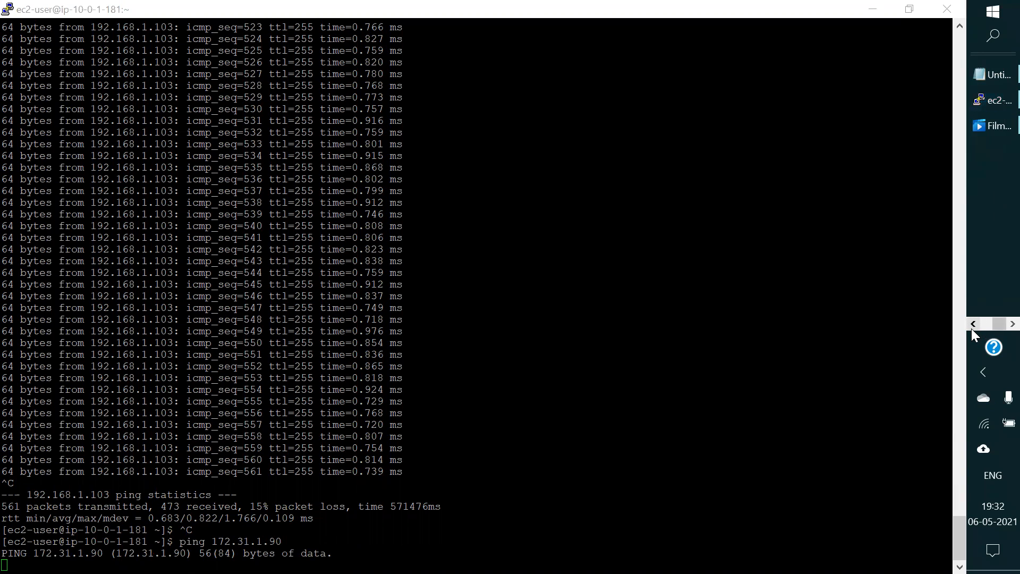
left_click(973, 323)
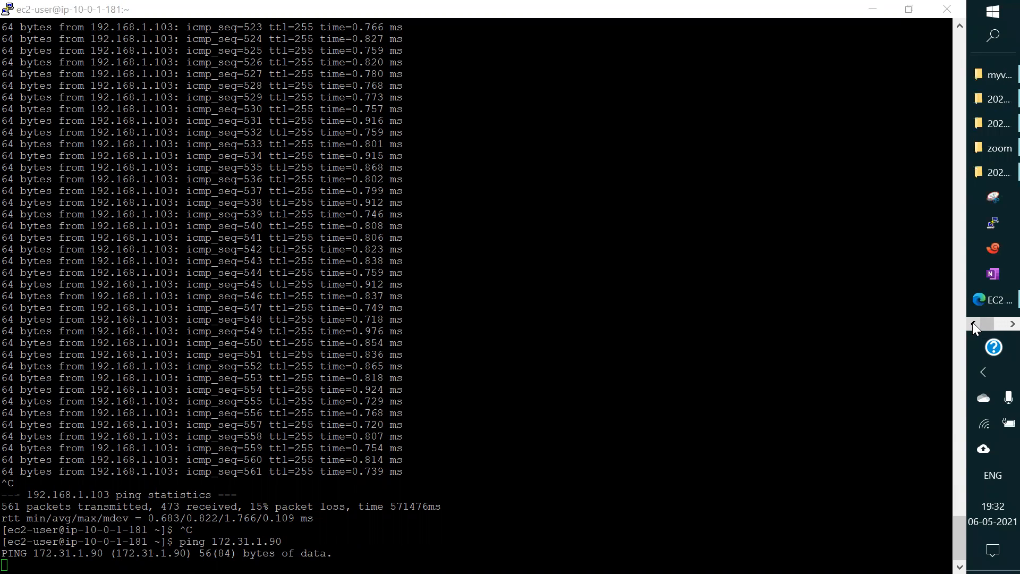
left_click(992, 301)
left_click(983, 326)
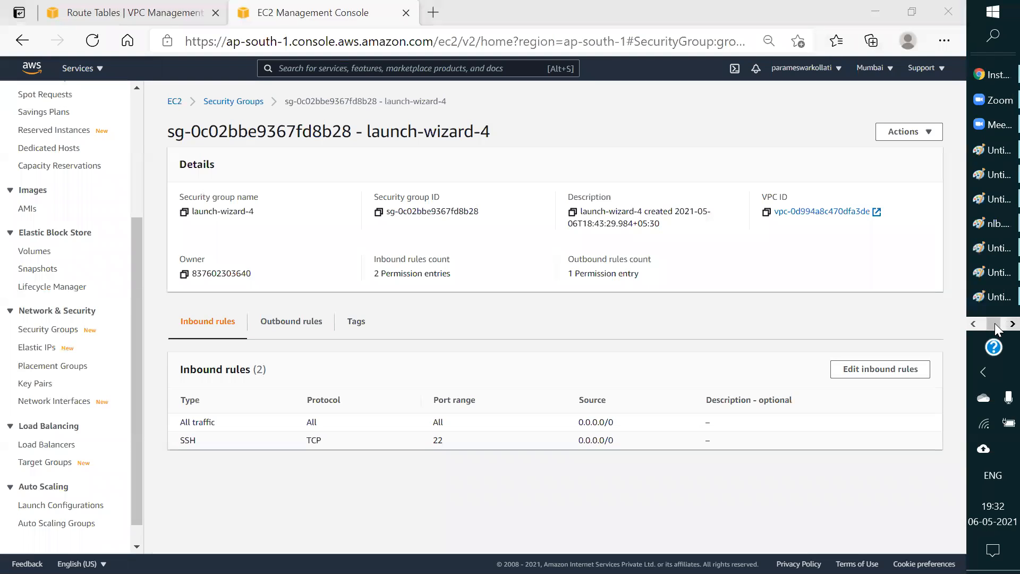
left_click(992, 77)
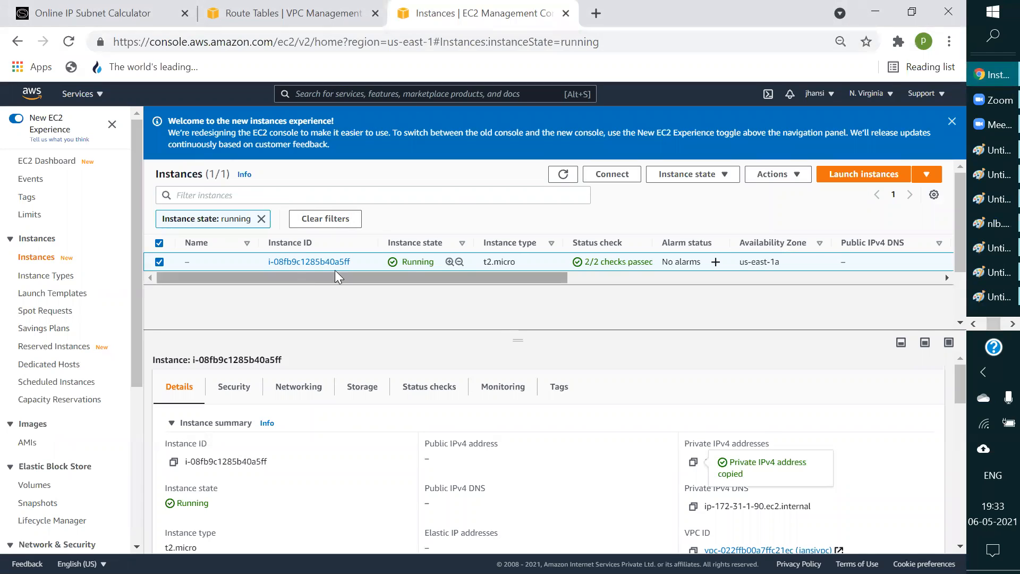
left_click_drag(314, 275, 759, 270)
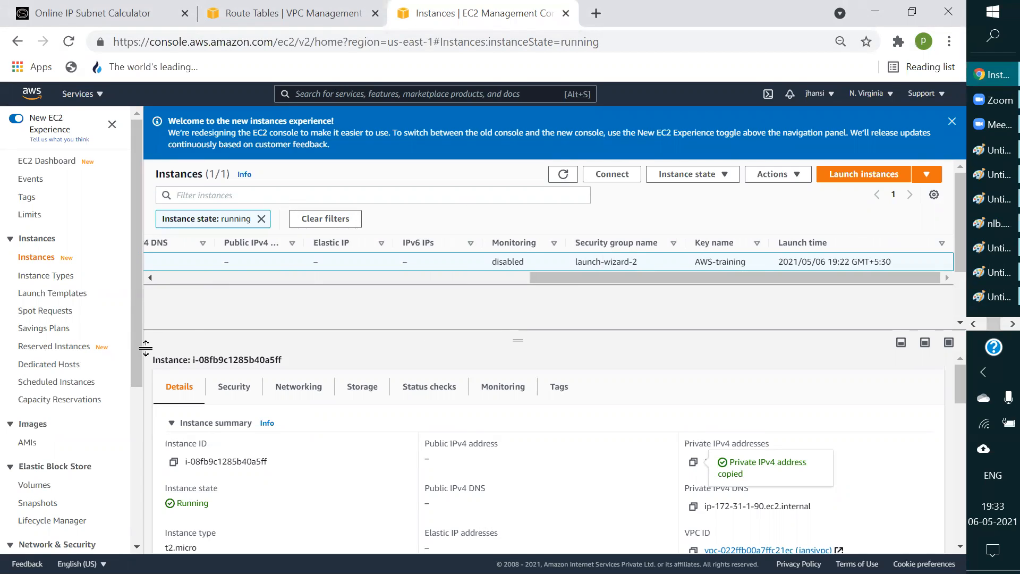
Step: Open the N. Virginia security groups and display the inbound rules of launch-wizard-2
left_click_drag(139, 315, 131, 419)
left_click(49, 394)
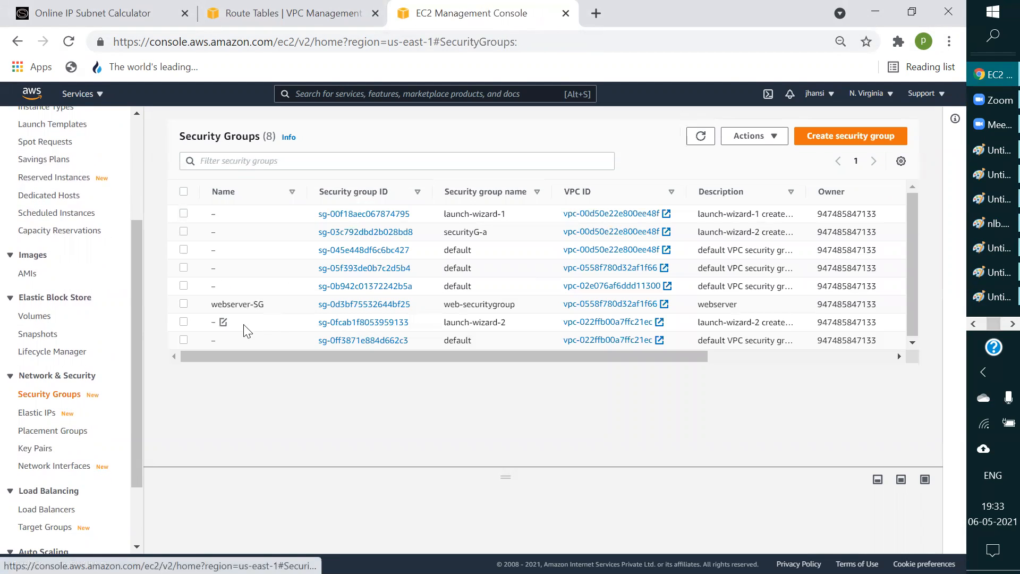
left_click(183, 324)
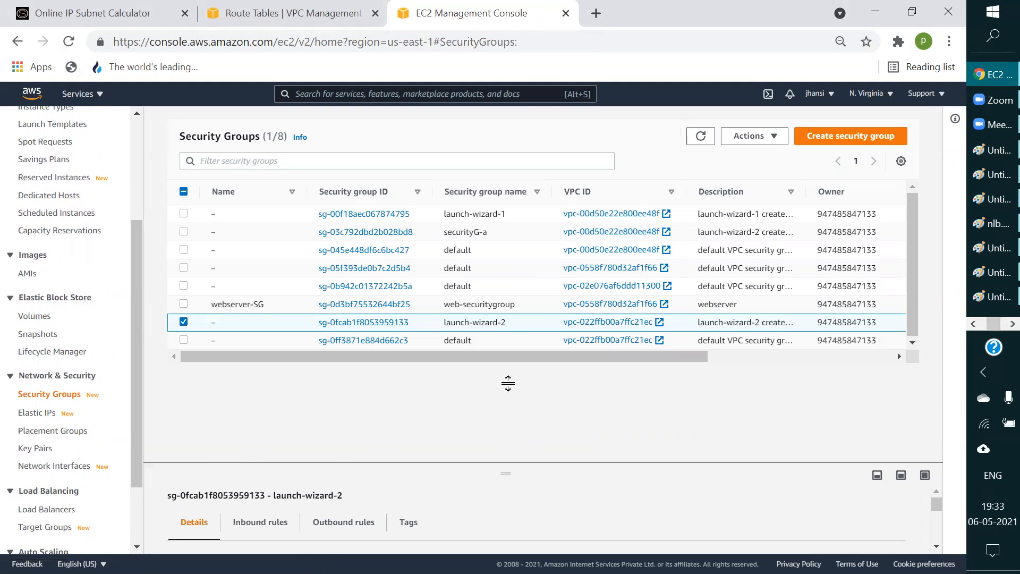
left_click(256, 326)
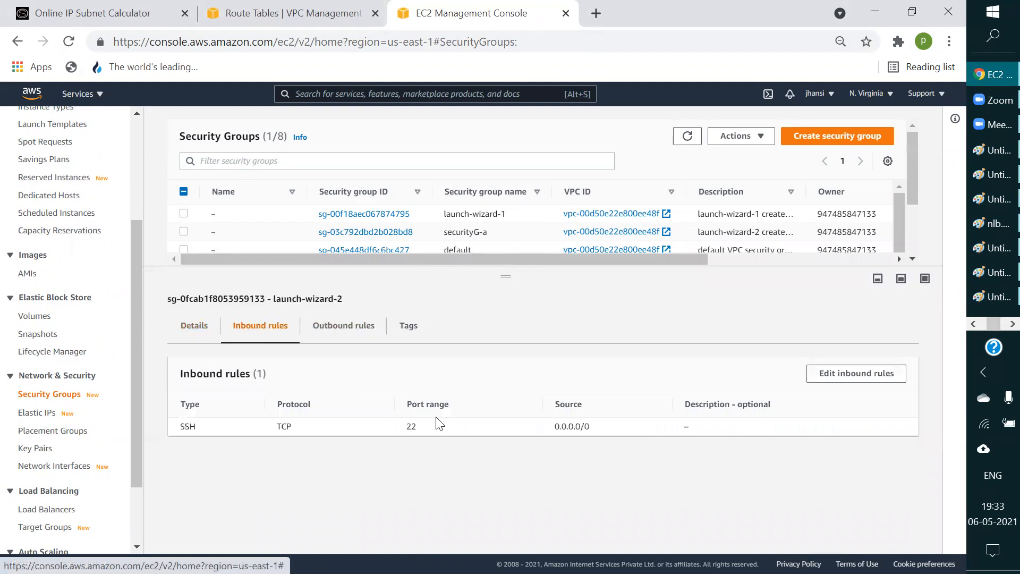
Step: Edit the inbound rules of launch-wizard-2 and add a rule of type All traffic
left_click(861, 374)
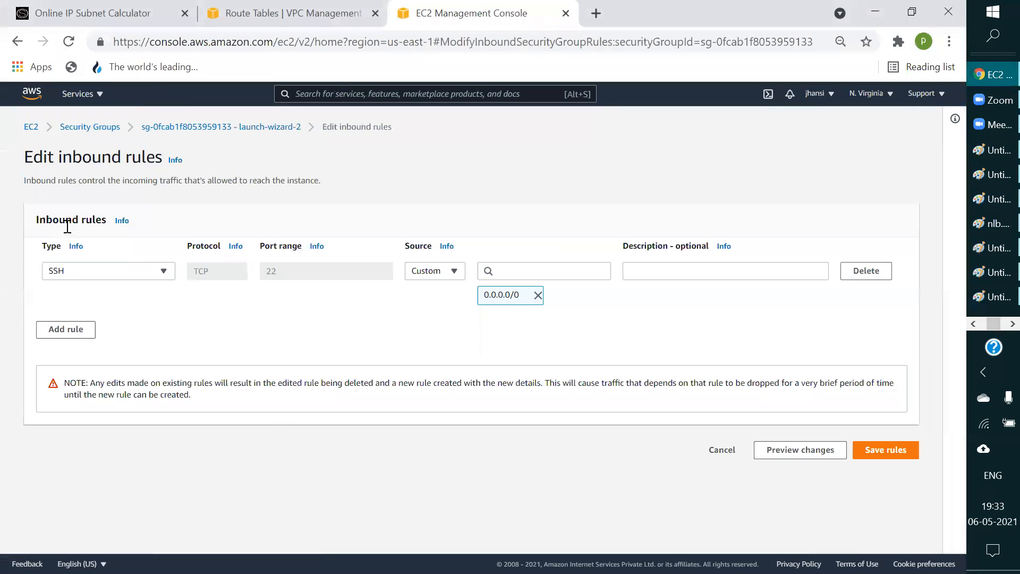
left_click(69, 335)
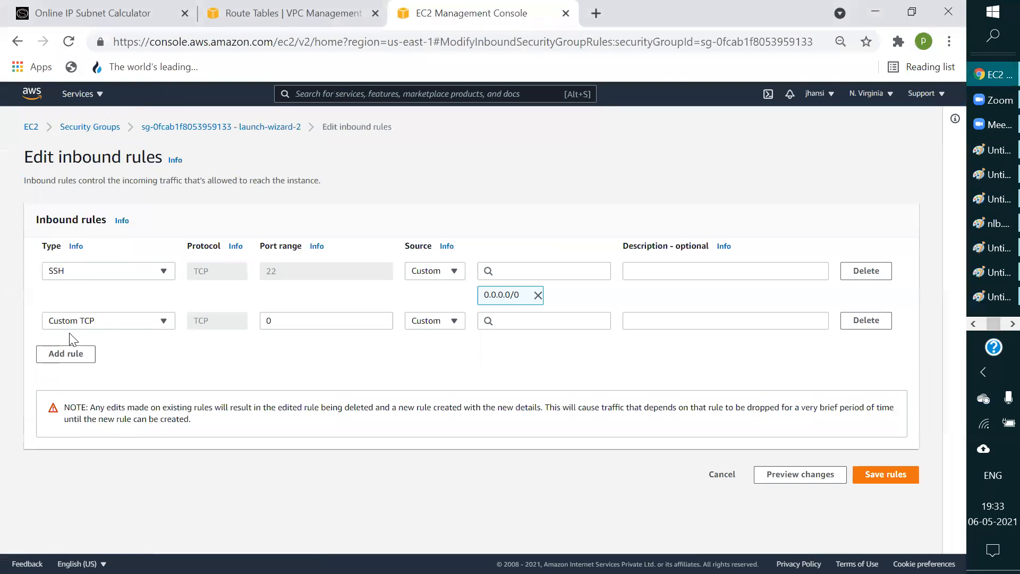
left_click(155, 322)
scroll(163, 419, "down", 5)
scroll(153, 478, "down", 3)
scroll(150, 477, "up", 1)
scroll(151, 462, "up", 6)
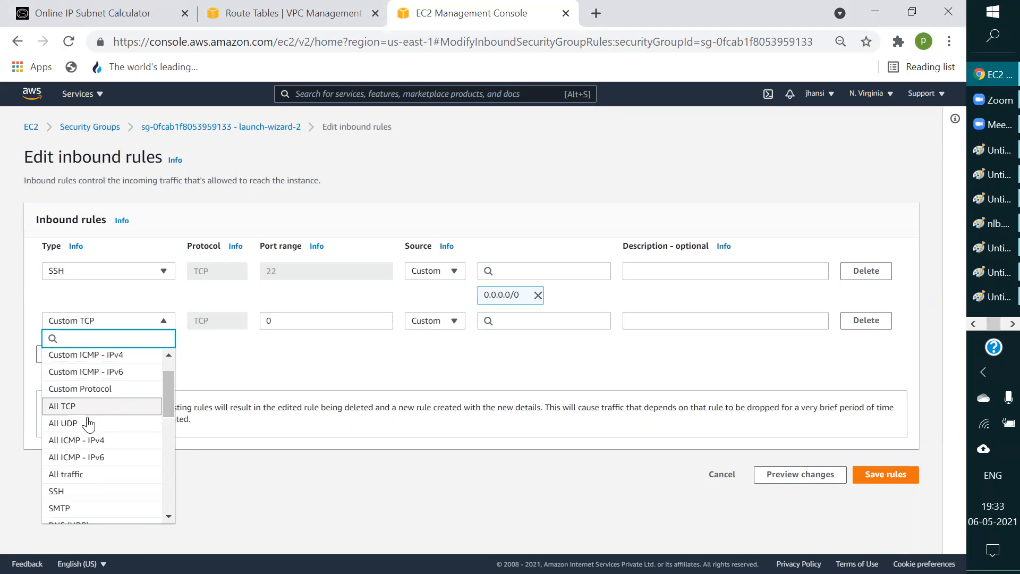
left_click(80, 474)
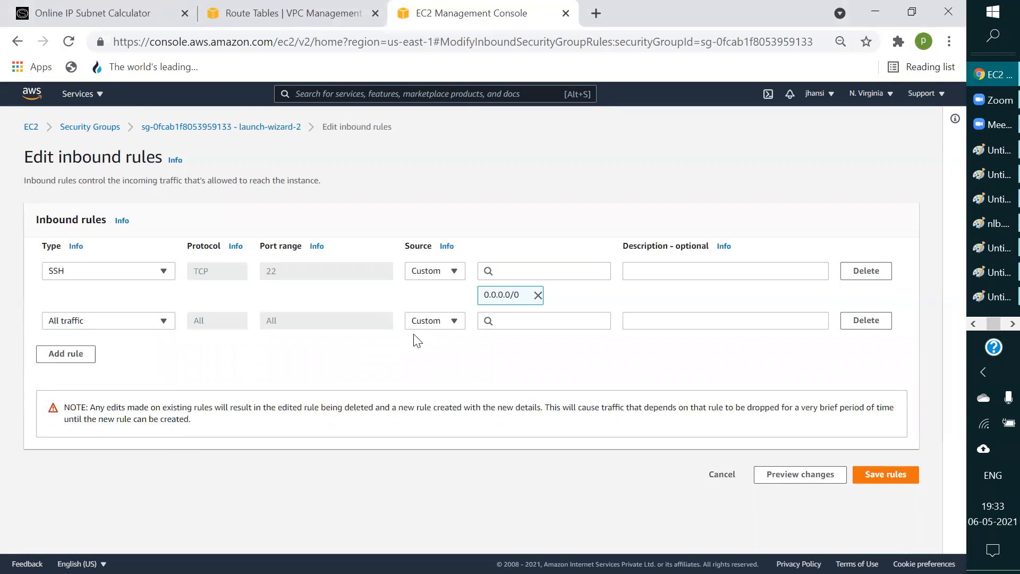
Step: Set the All traffic rule's source to 10.0.0.0/16 and save the inbound rules
left_click(559, 321)
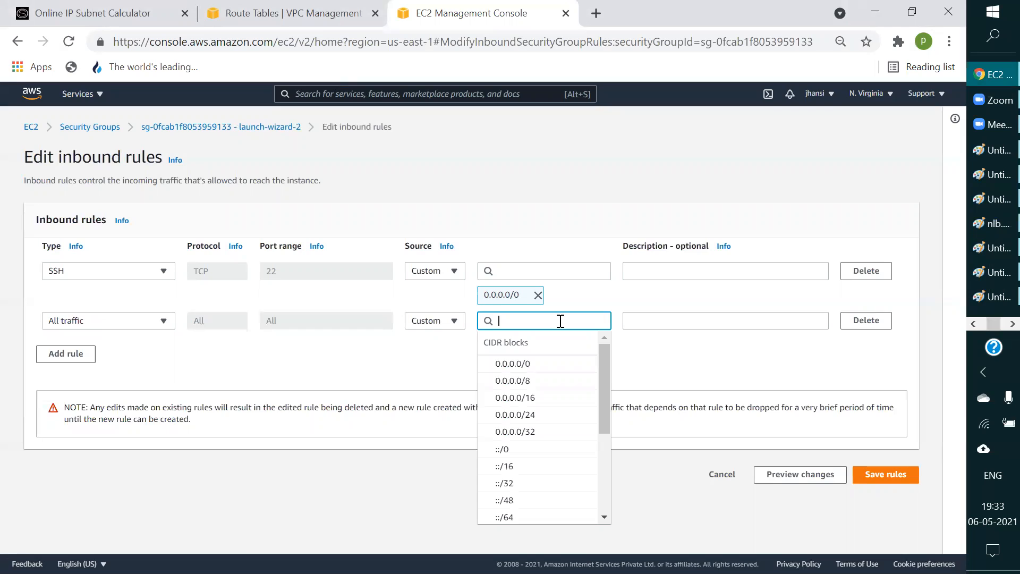
type("1")
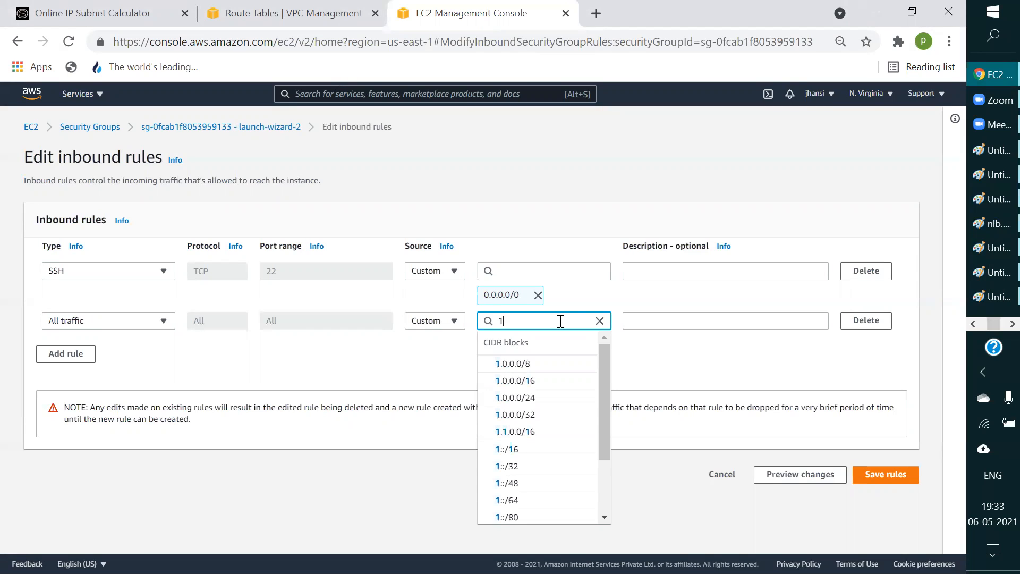
type("0.0.0")
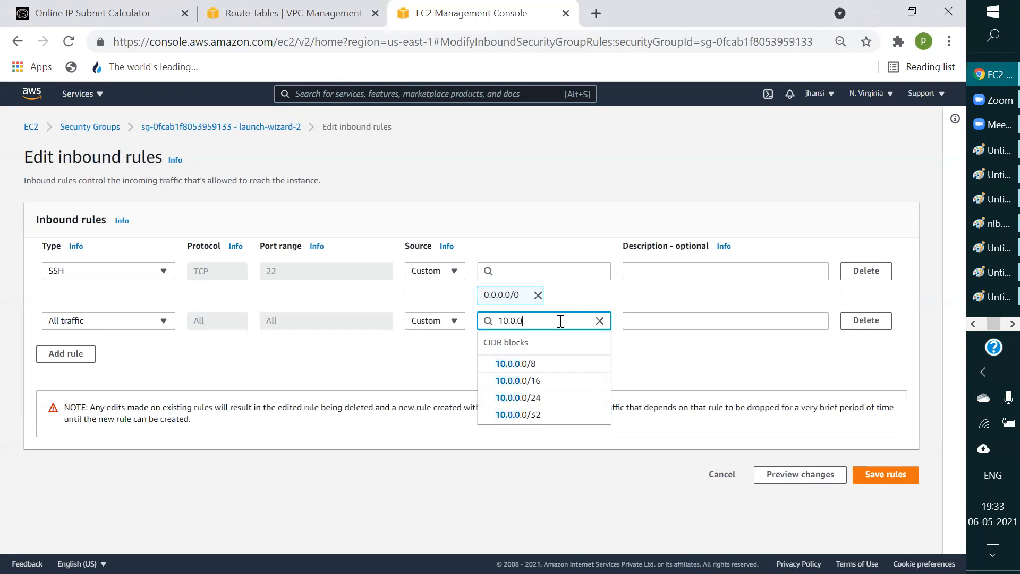
type(".0/16")
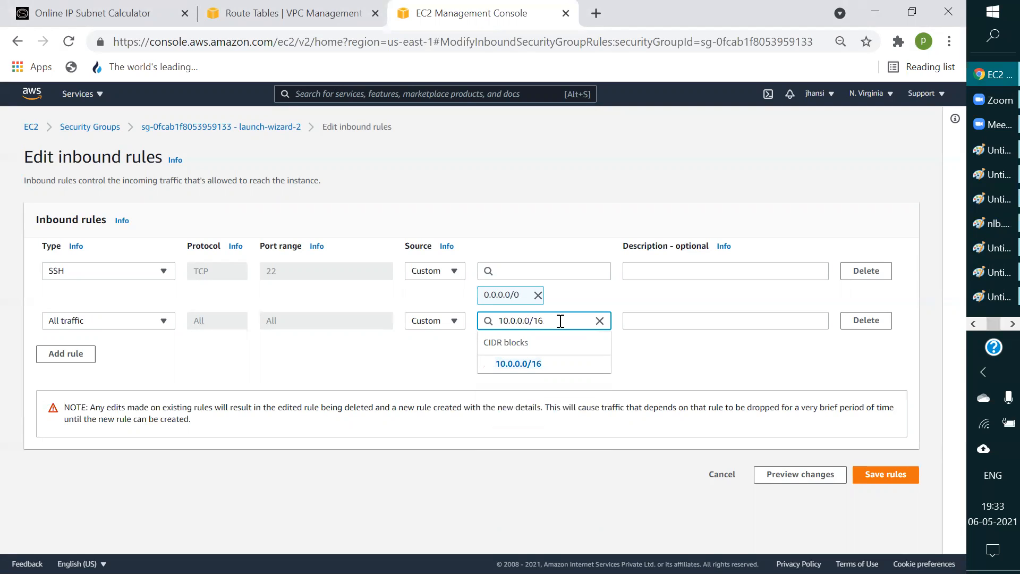
left_click(544, 361)
left_click(886, 499)
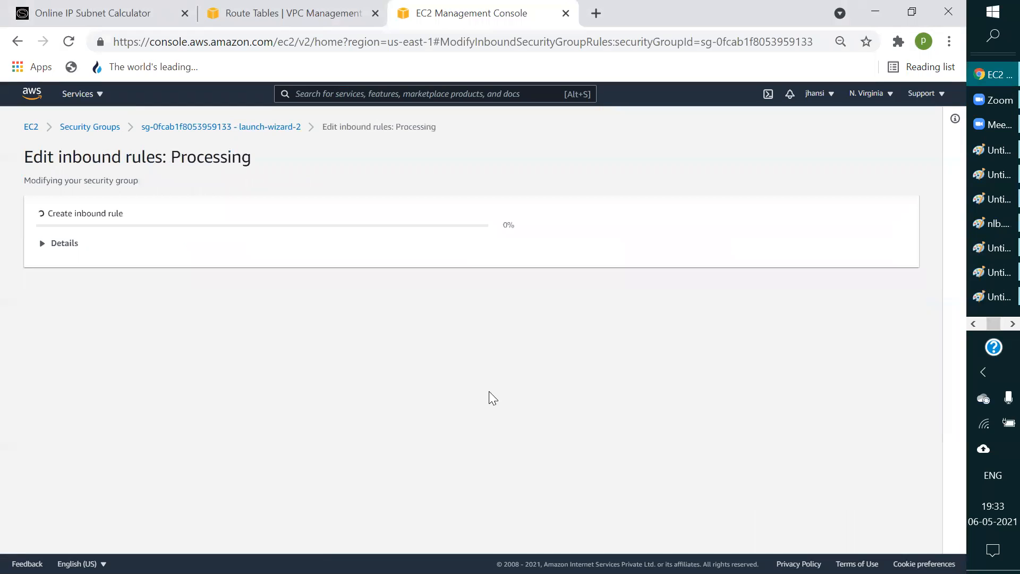
Step: Switch to the SSH terminal and check the running ping to 172.31.1.90 for replies
left_click_drag(996, 325, 1002, 325)
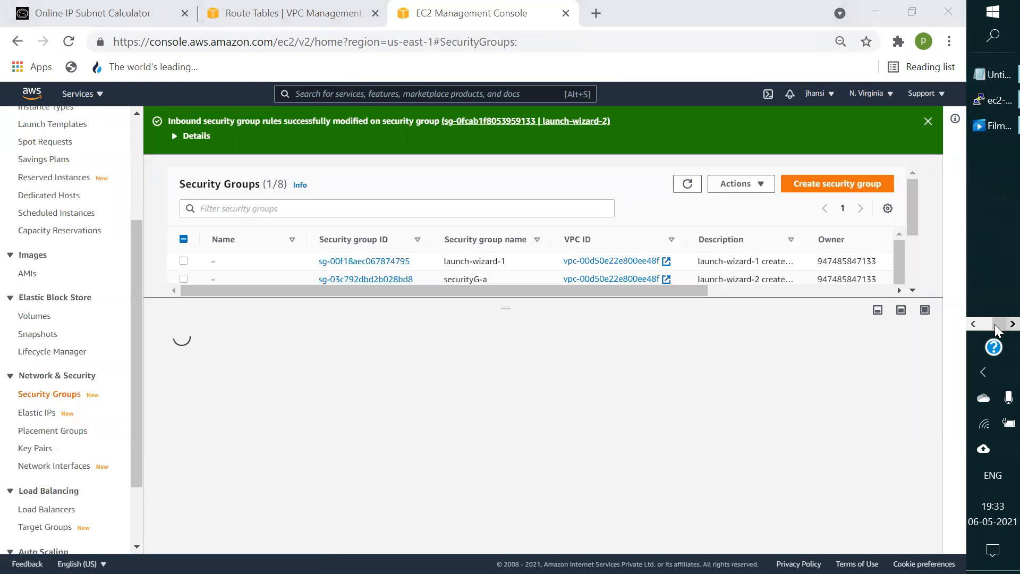
left_click(991, 103)
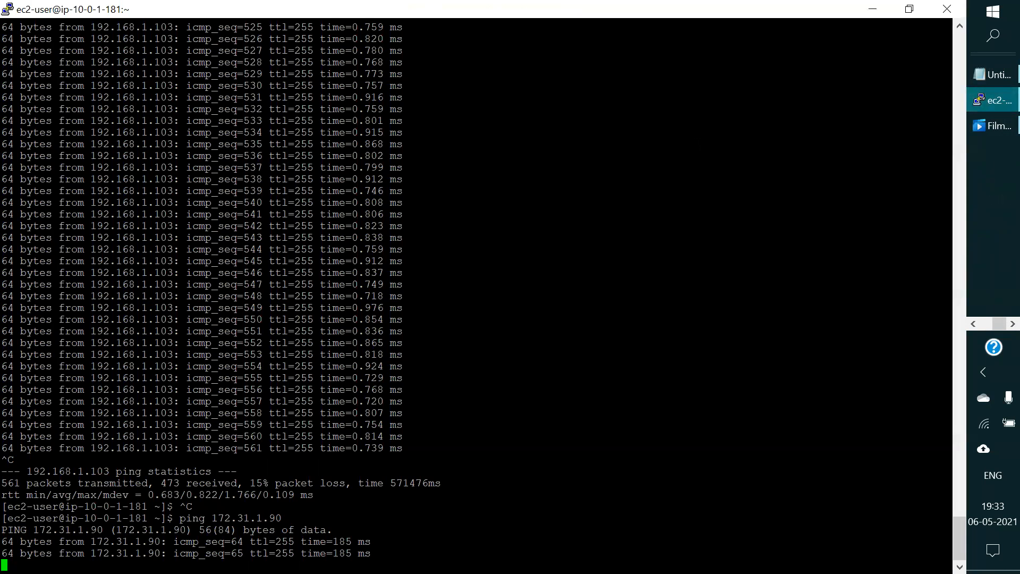